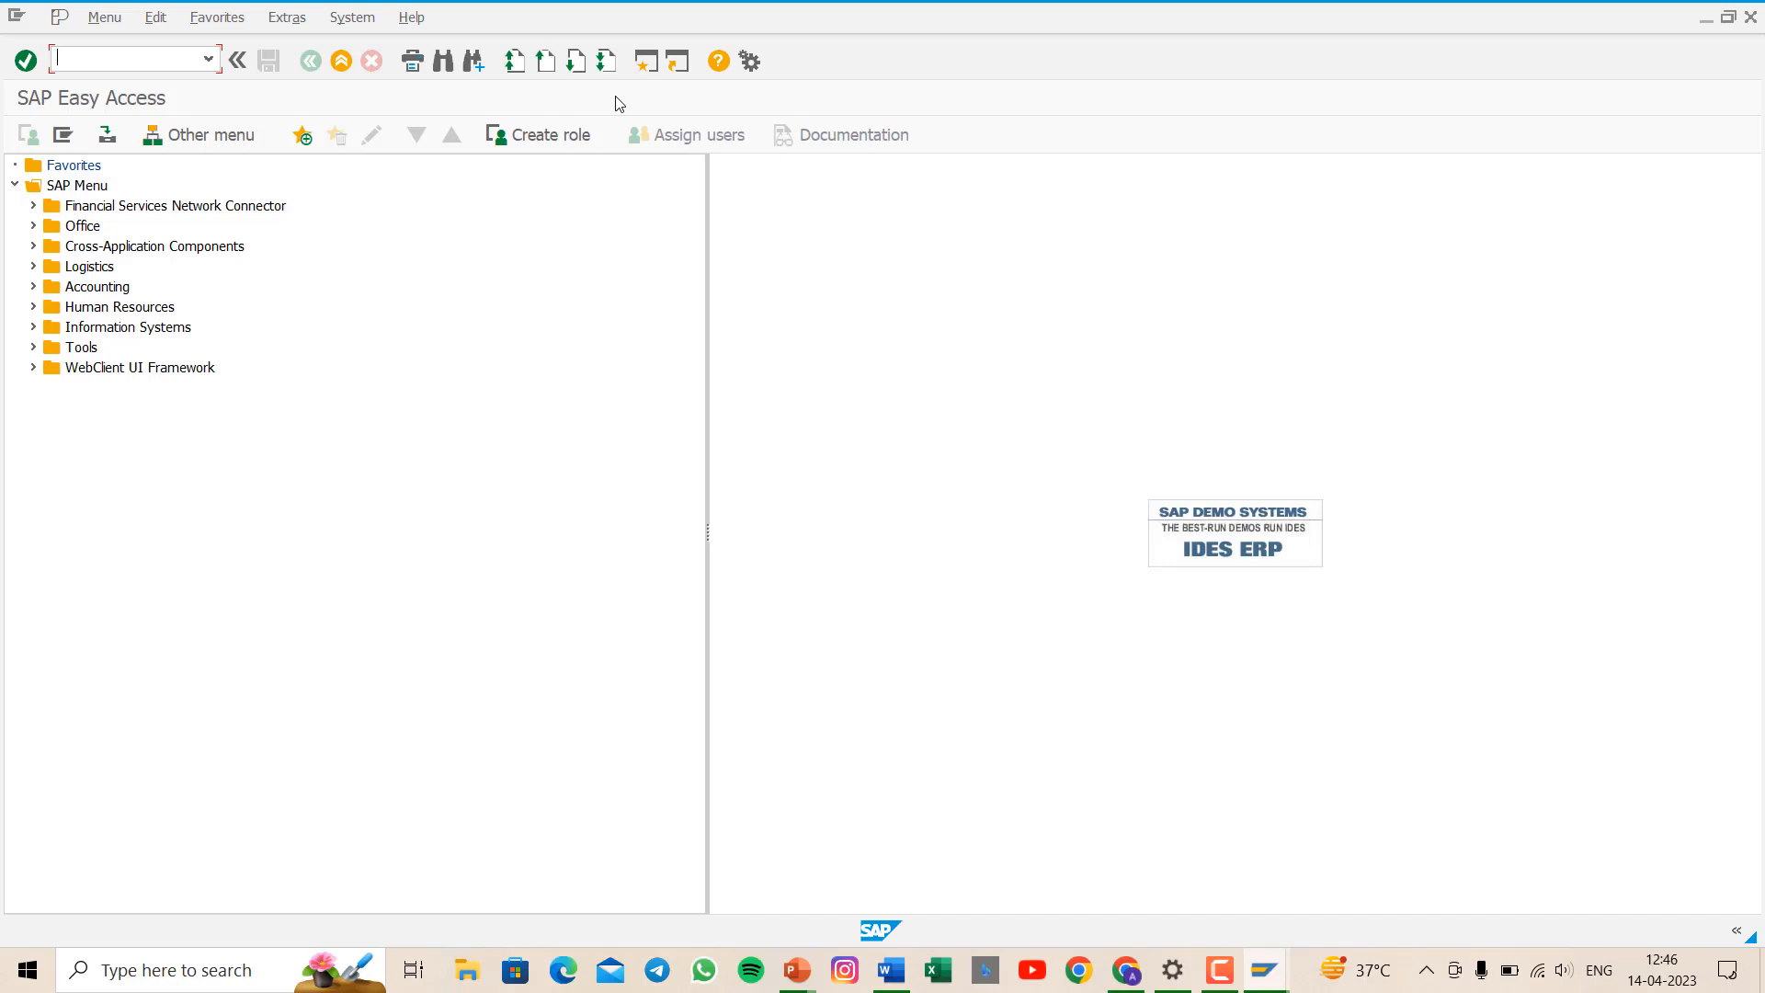
# - Open transaction OBQ1 with /nobq1 and start a new condition type entry
pyautogui.write('obq1')
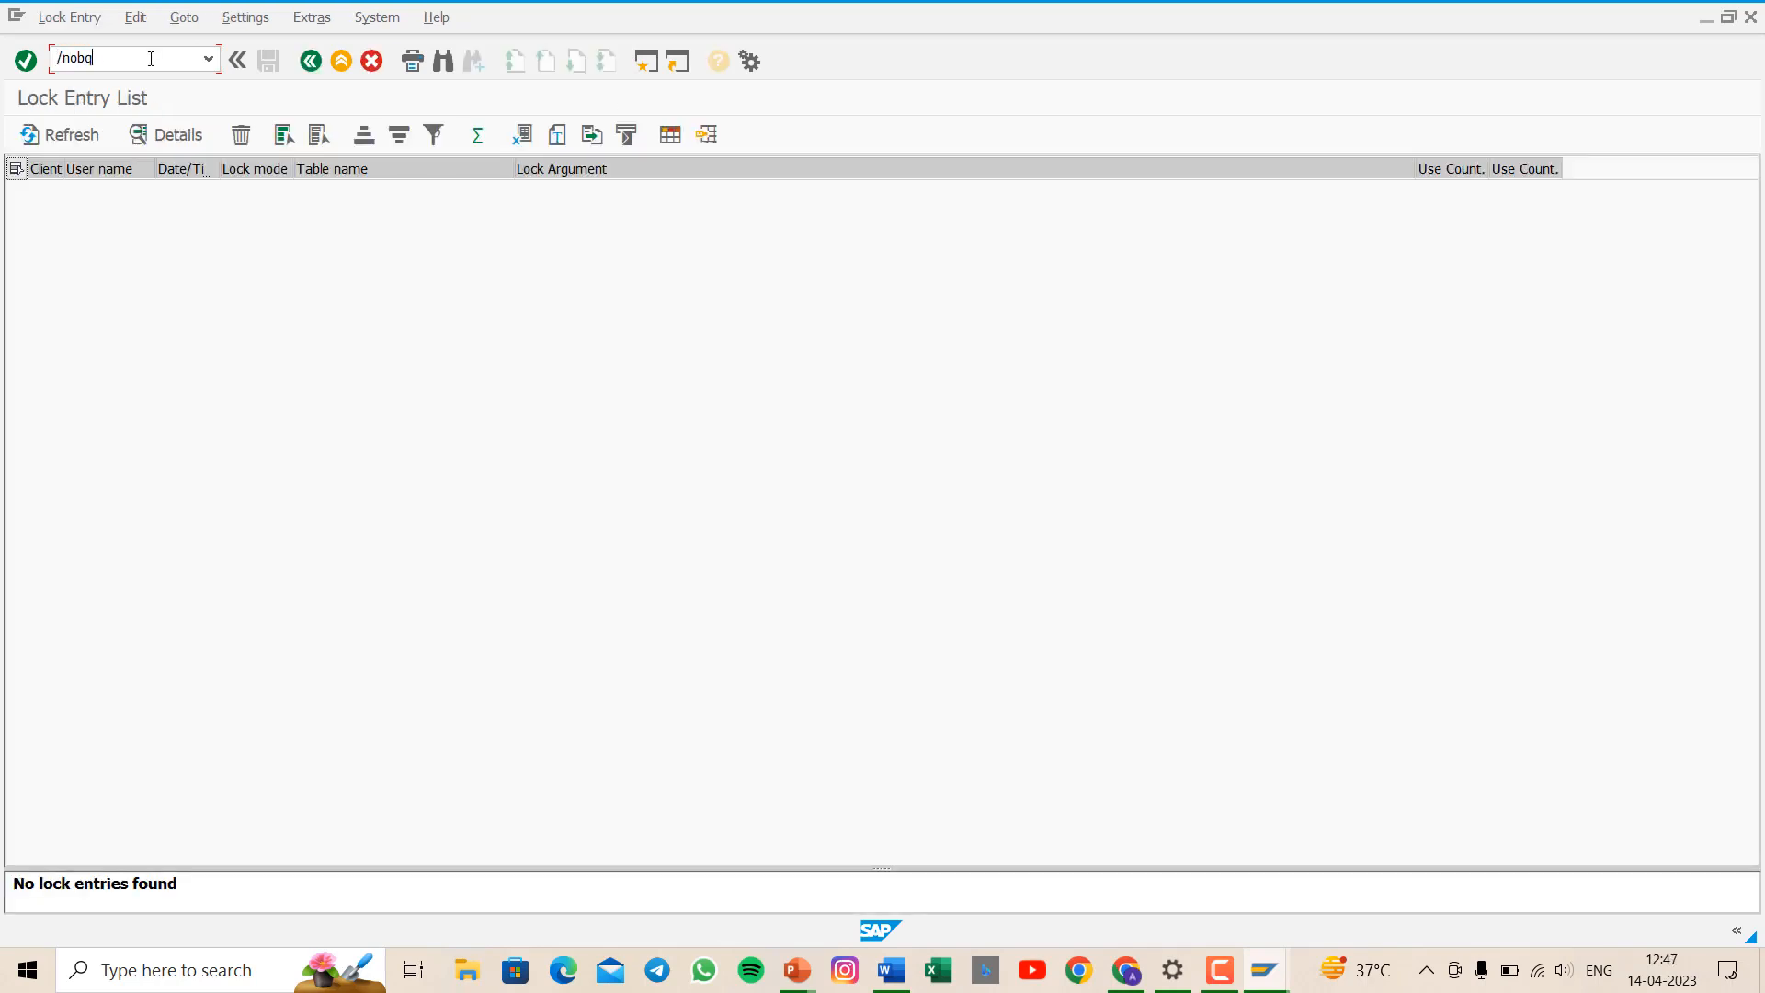
pyautogui.write('1')
pyautogui.press('Return')
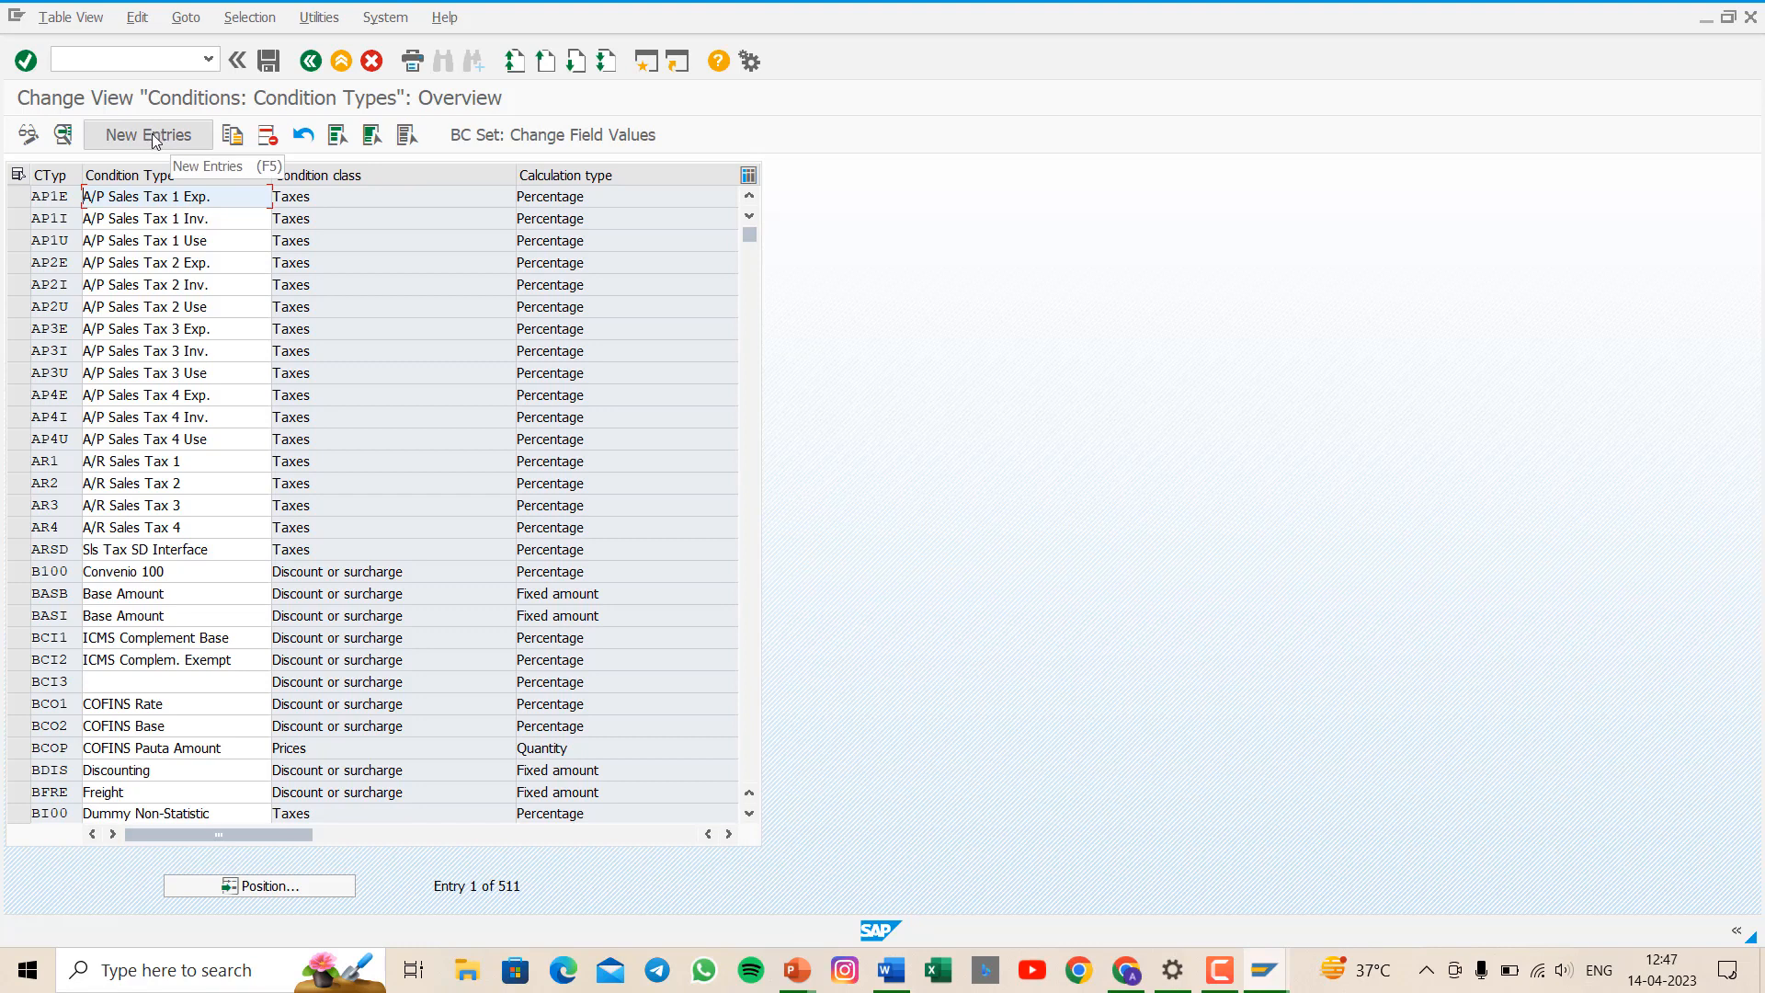
pyautogui.click(152, 134)
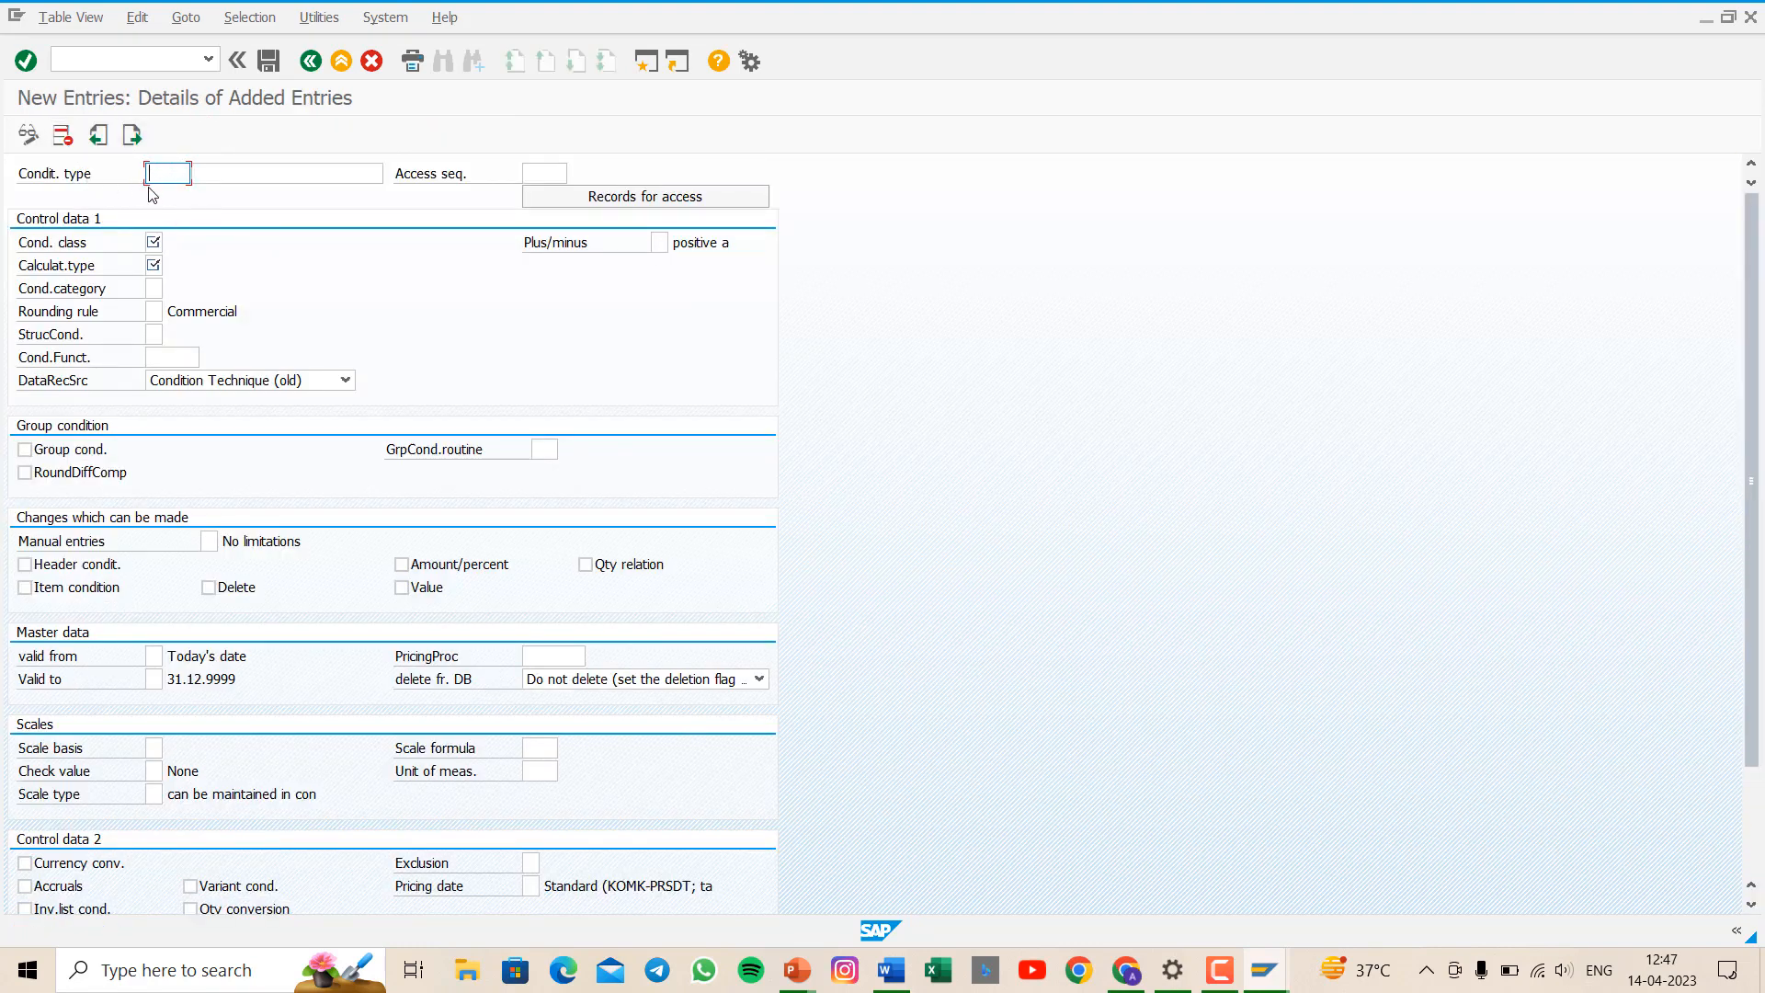
# - Enter condition type PGL1 with the description "input cgst" and access sequence MWST
pyautogui.click(181, 168)
pyautogui.write('pgl1')
pyautogui.click(221, 169)
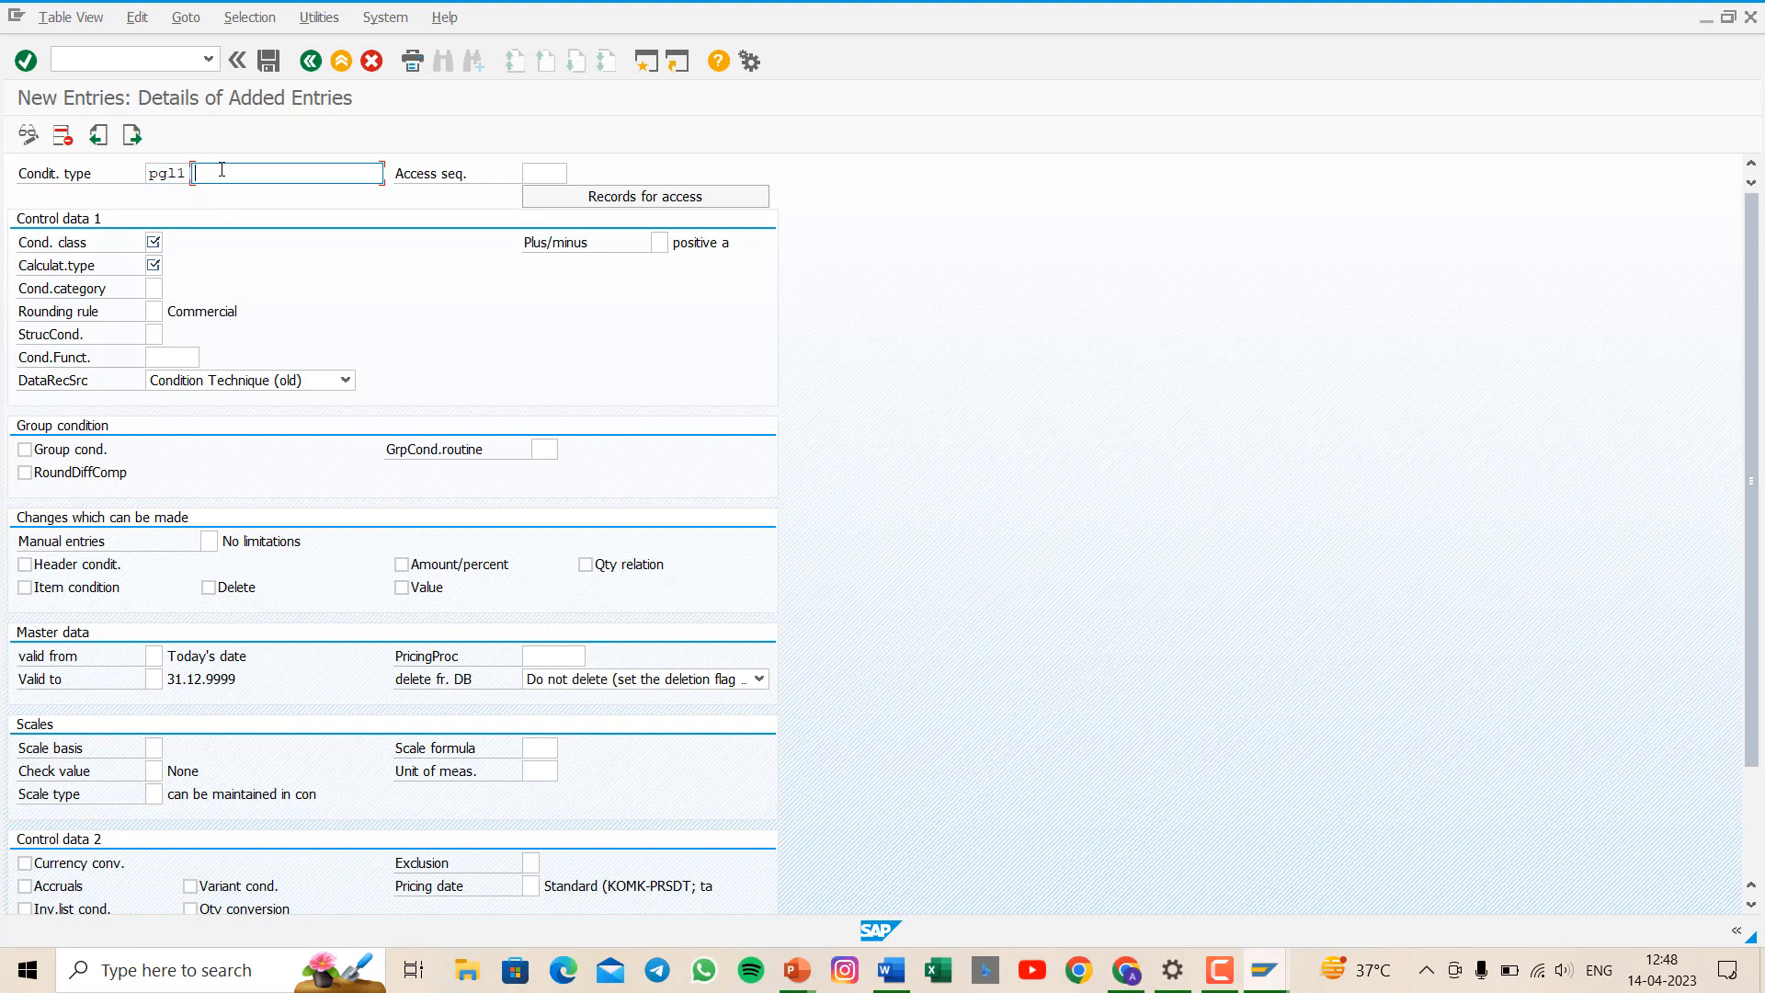
pyautogui.write('in')
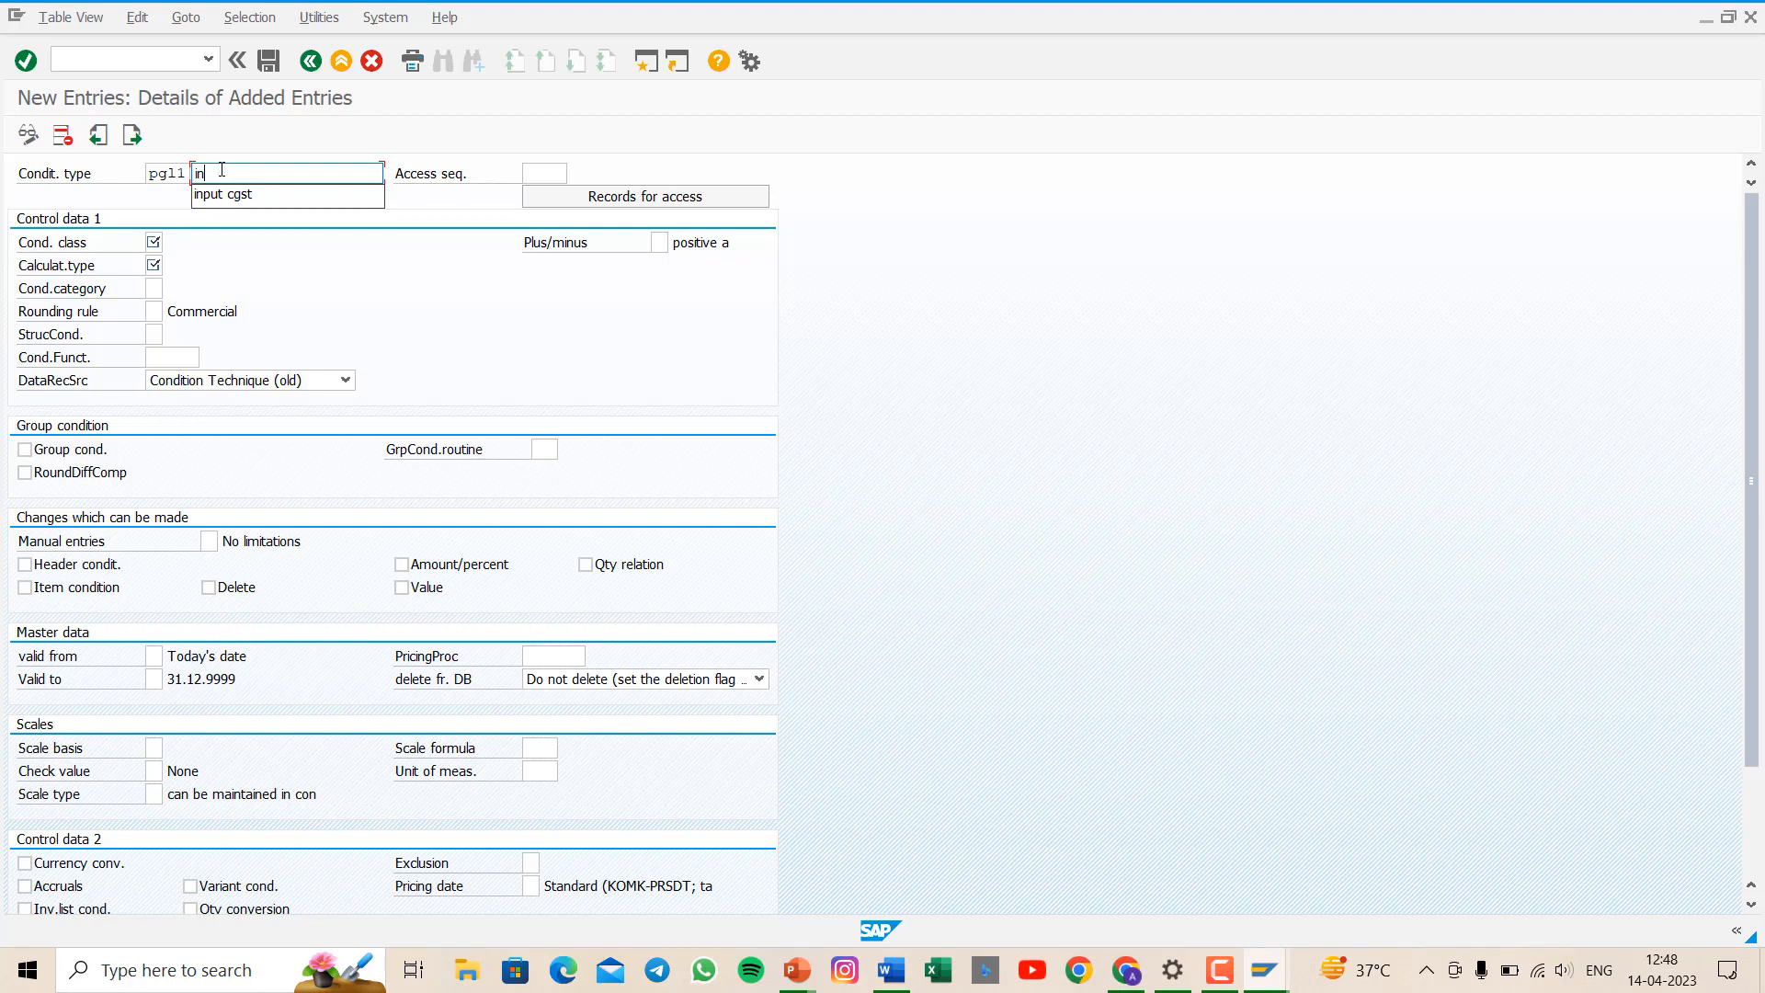
pyautogui.press('Down')
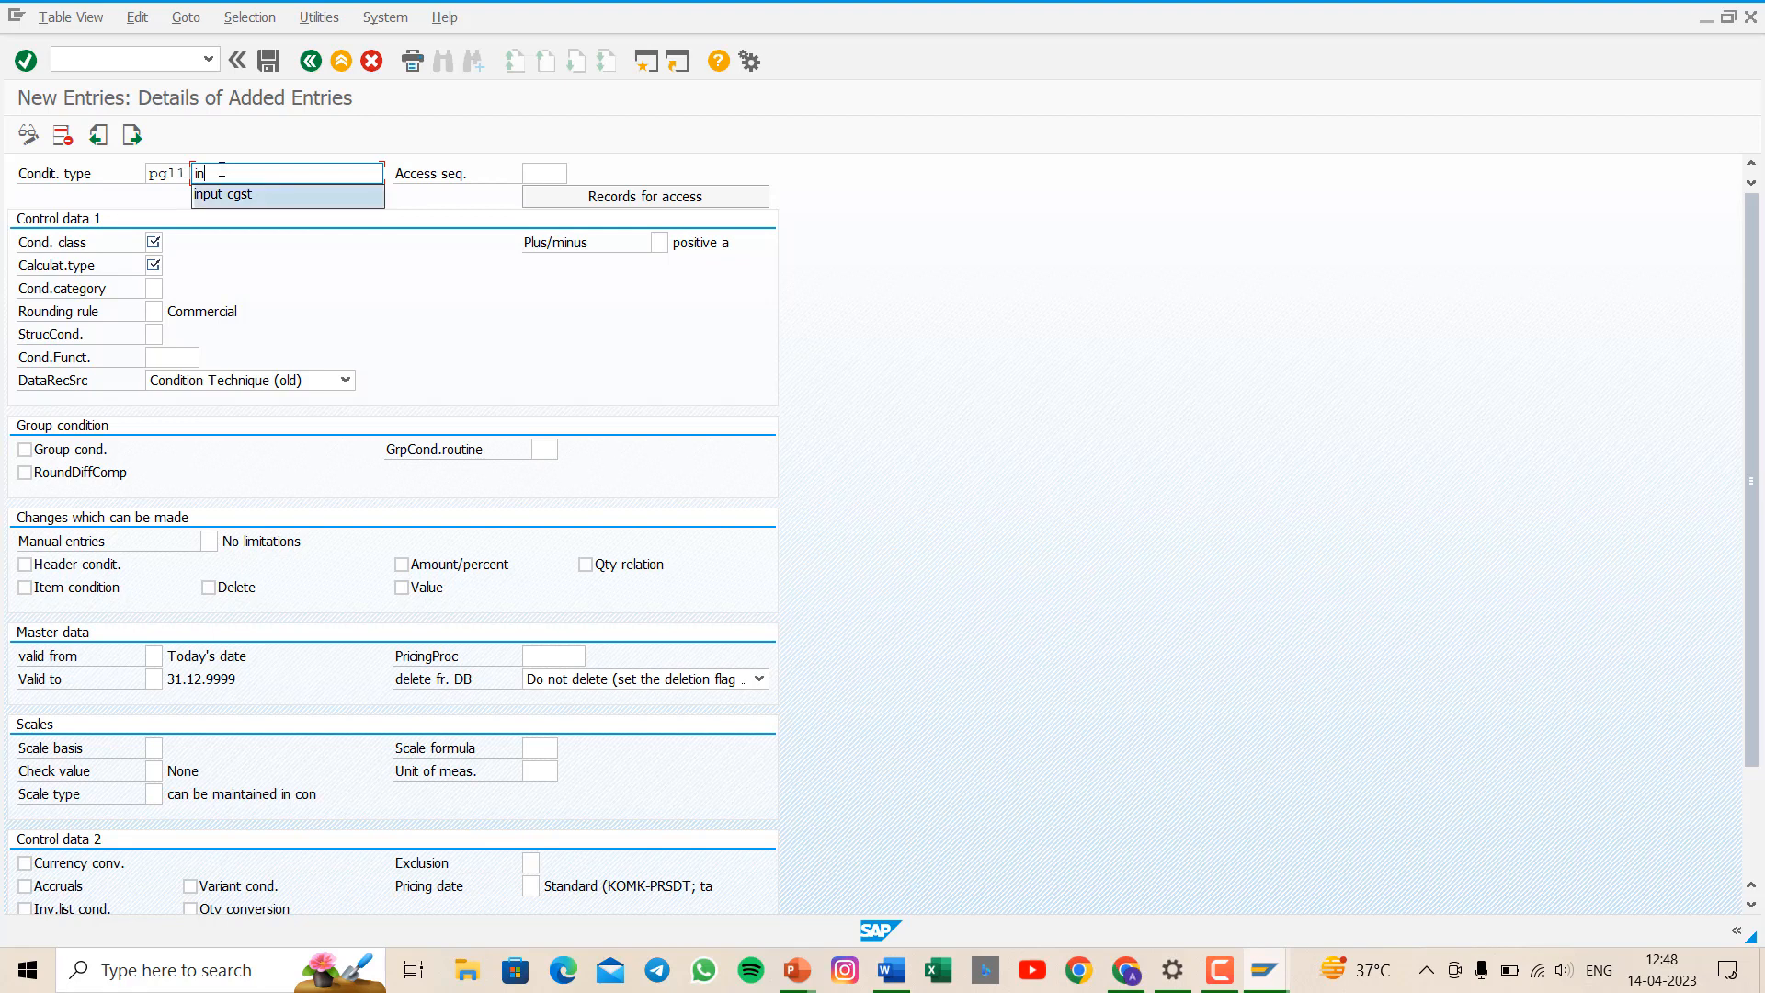
pyautogui.press('Return')
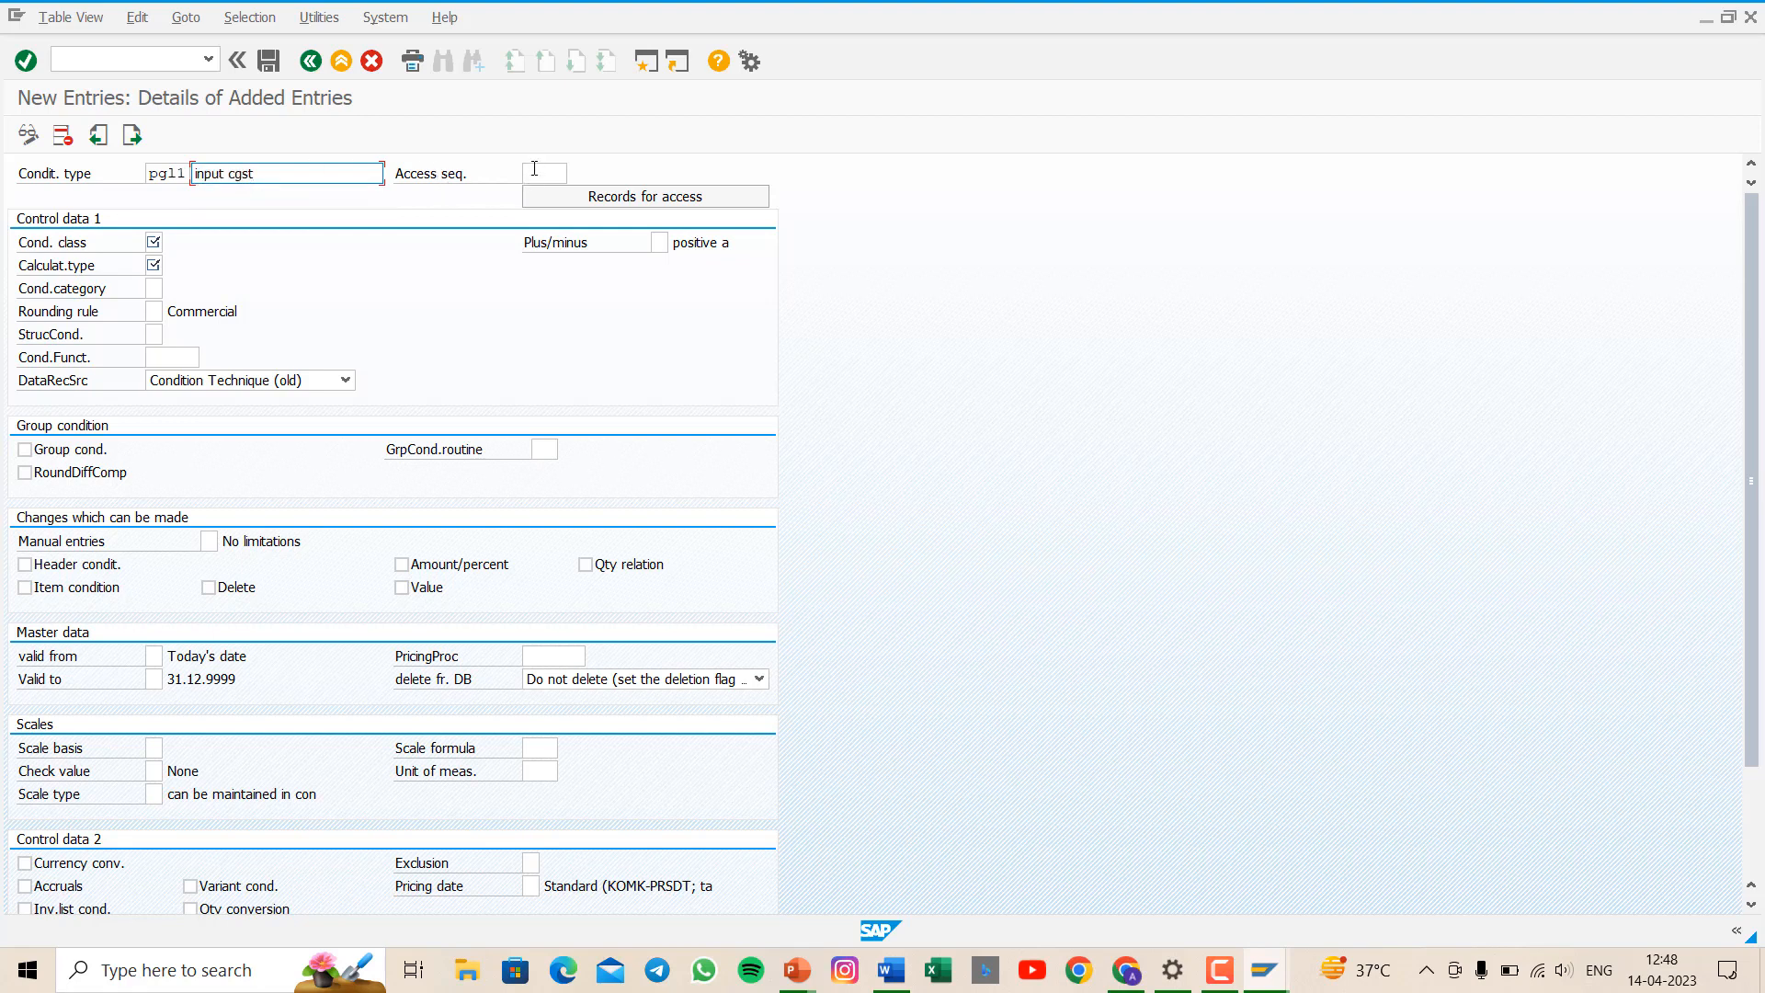
pyautogui.click(534, 170)
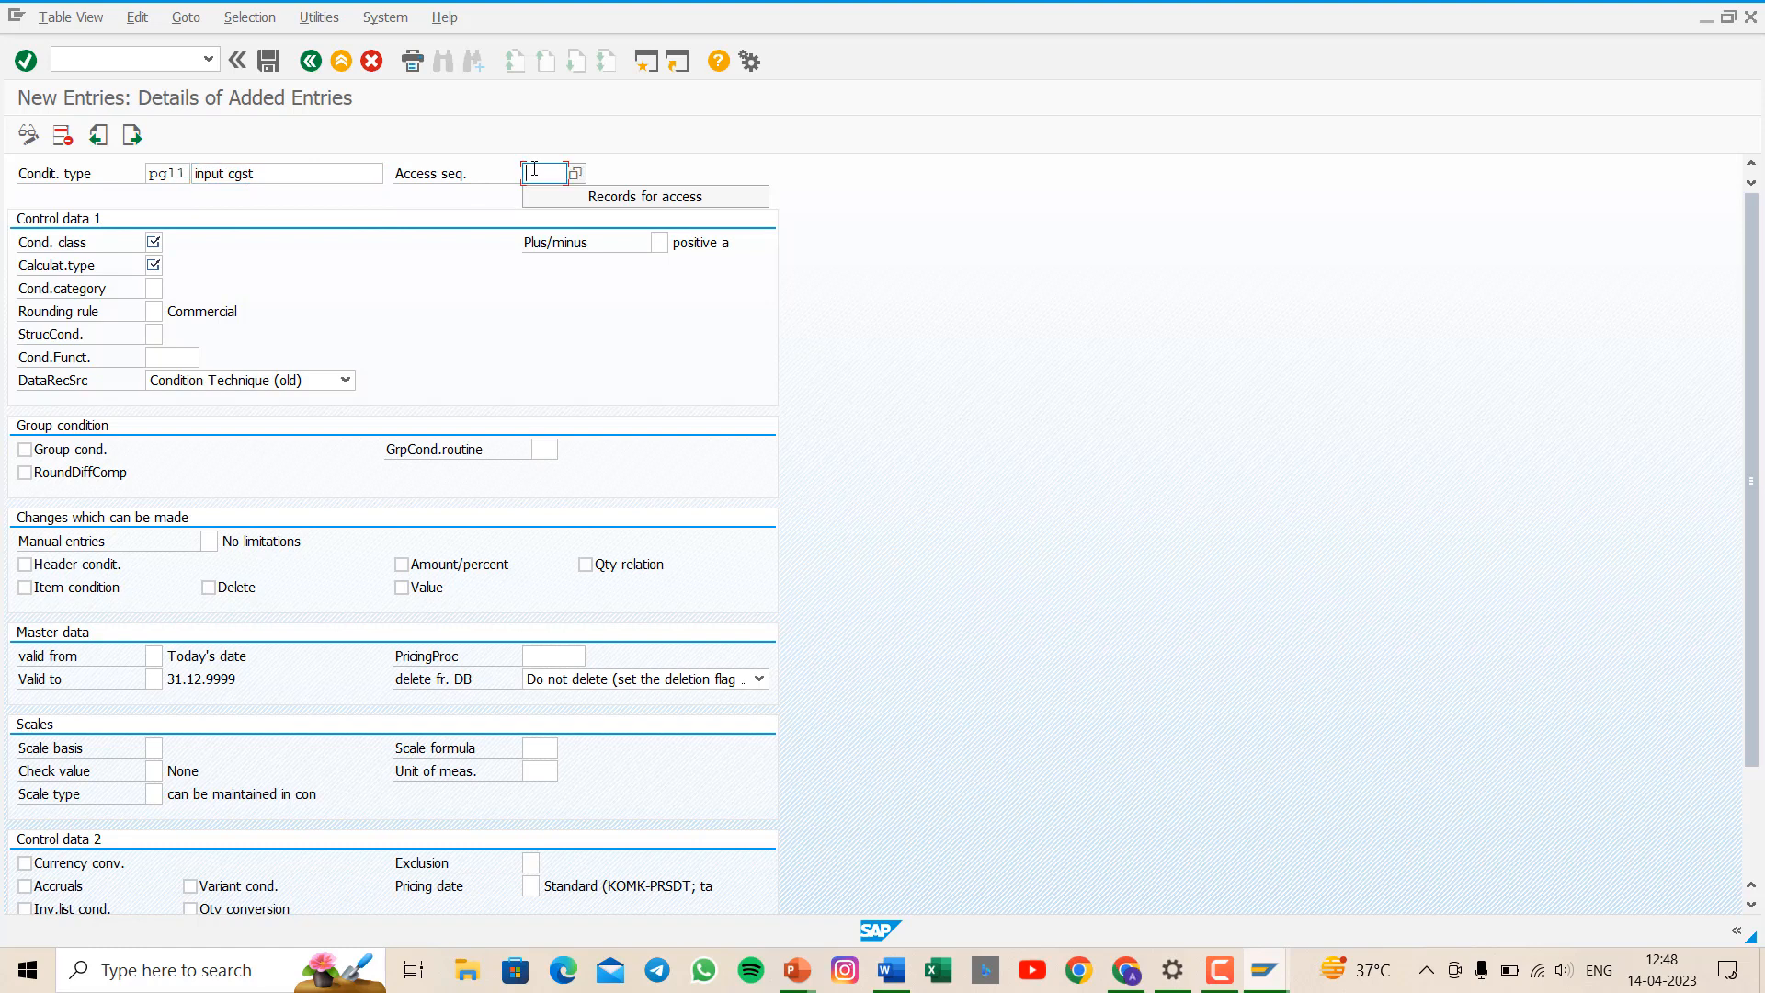
pyautogui.write('mws')
pyautogui.press('Down')
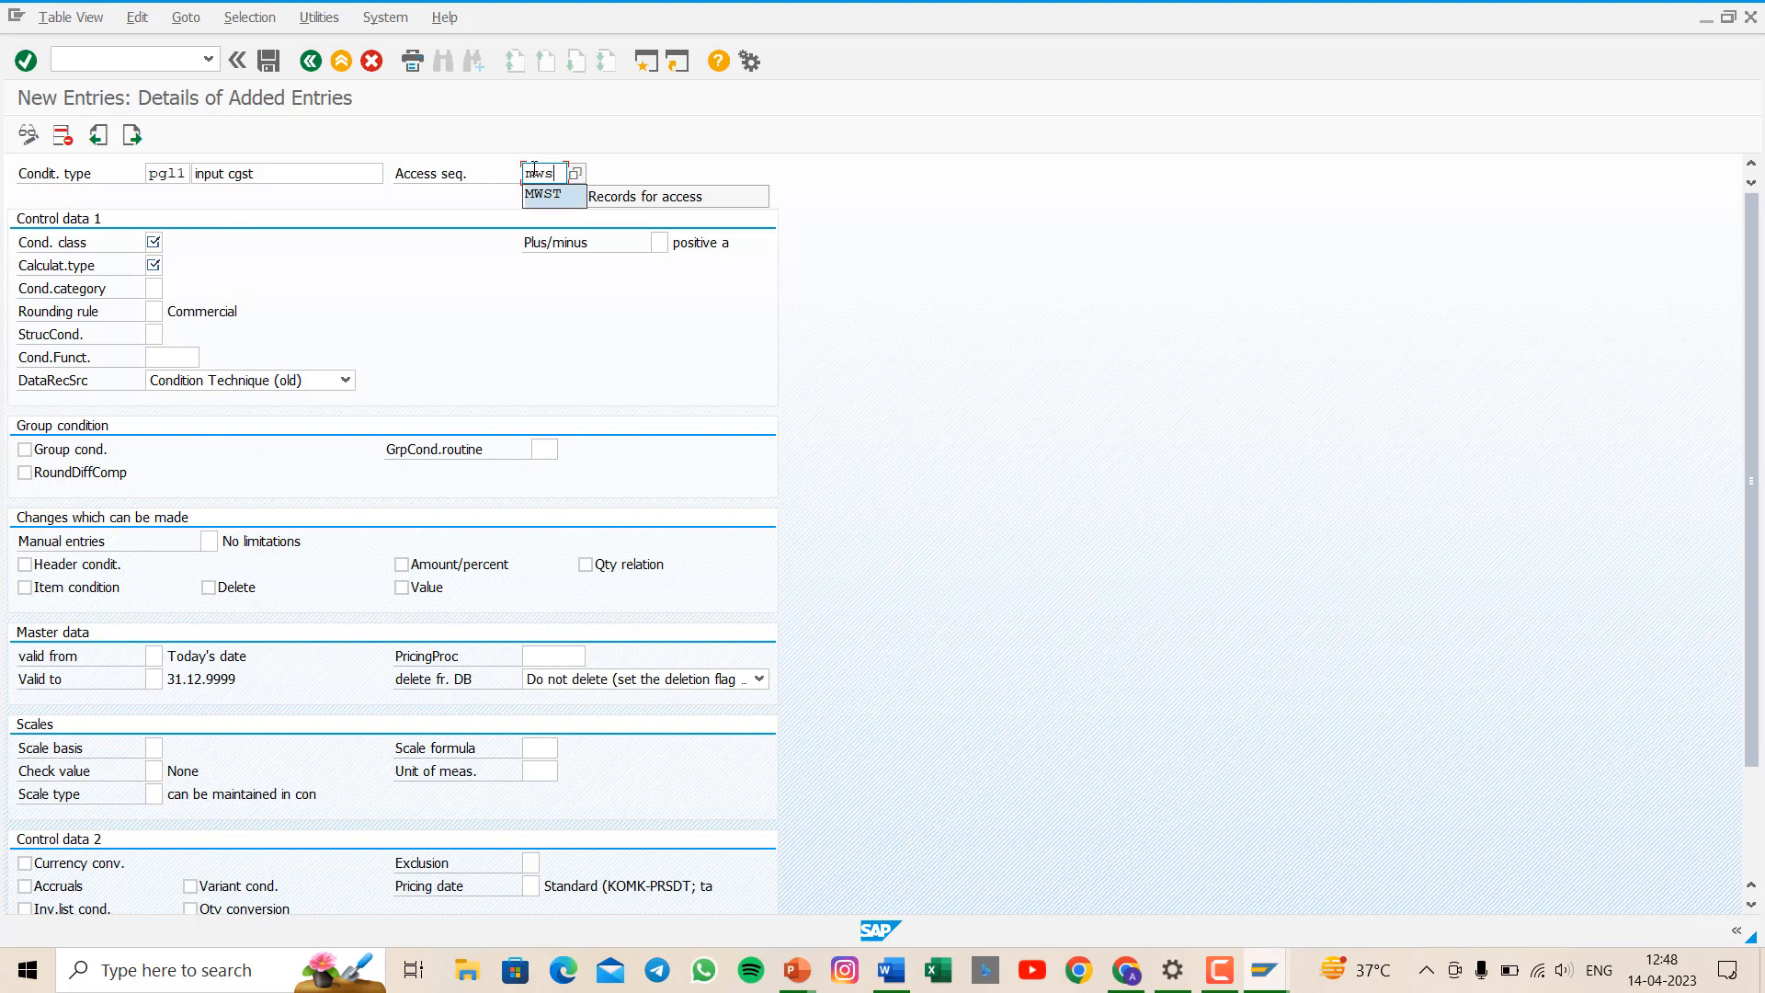
pyautogui.press('Return')
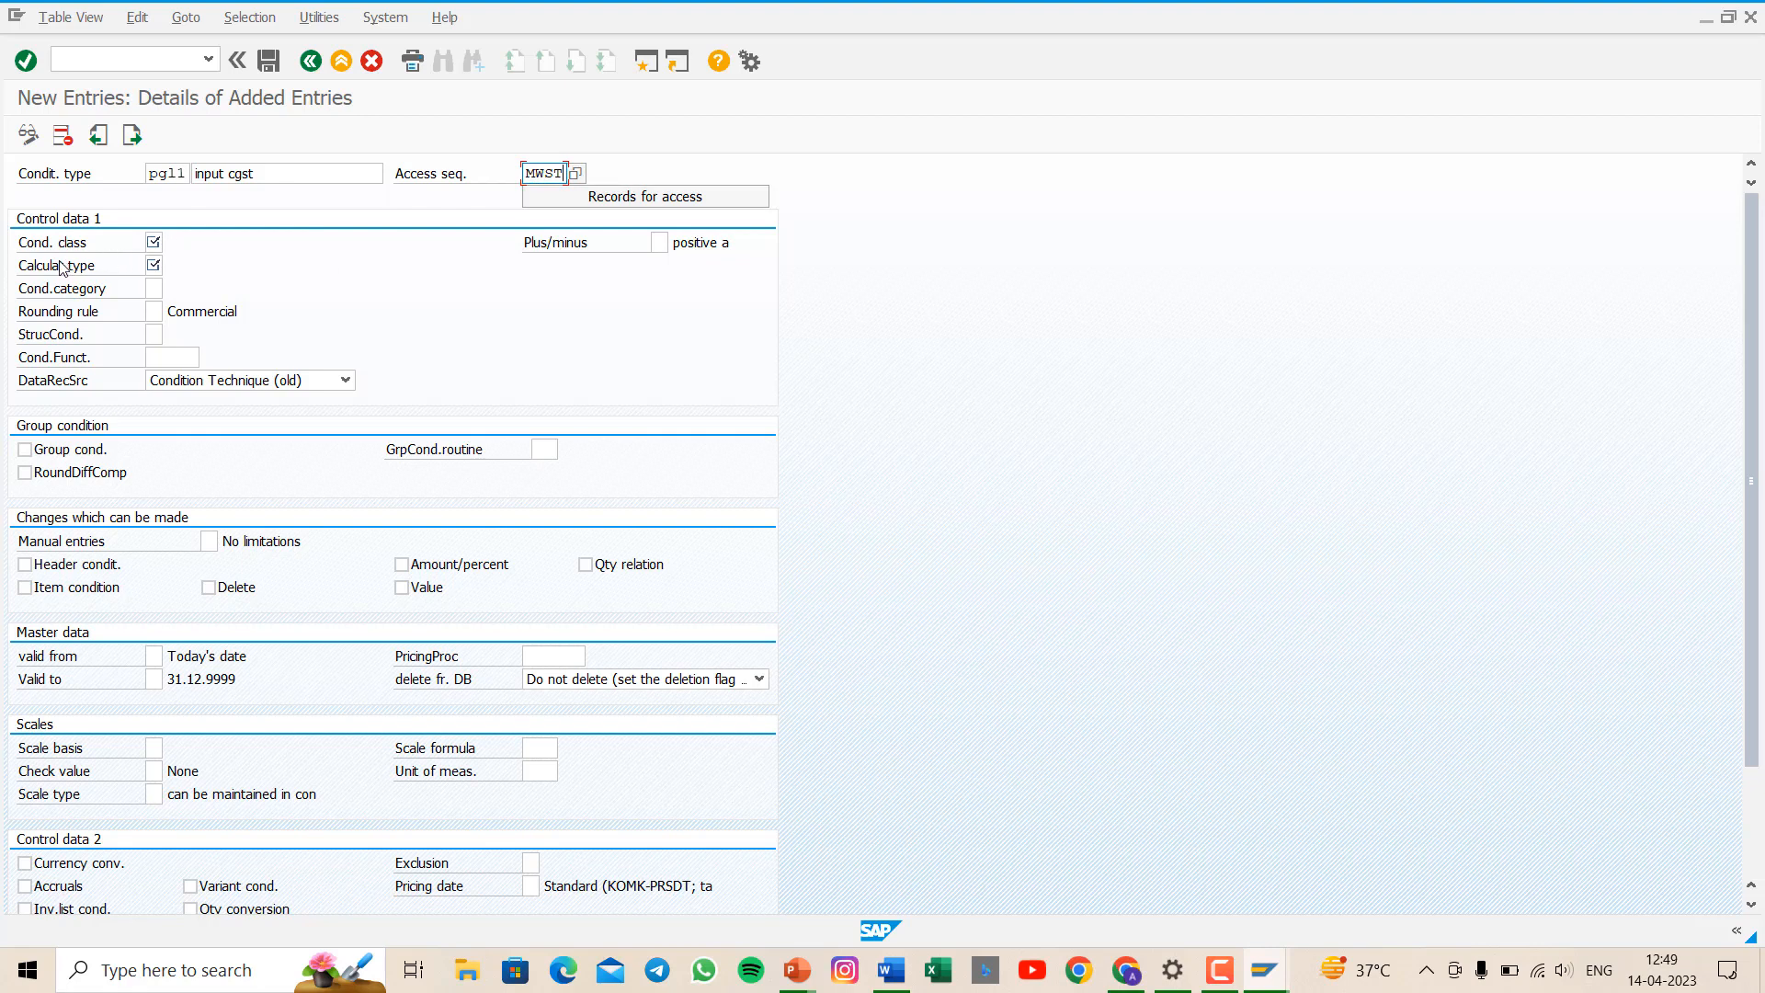
# - Set PGL1's condition class to D (Taxes), calculation type to A and condition category to D
pyautogui.click(154, 242)
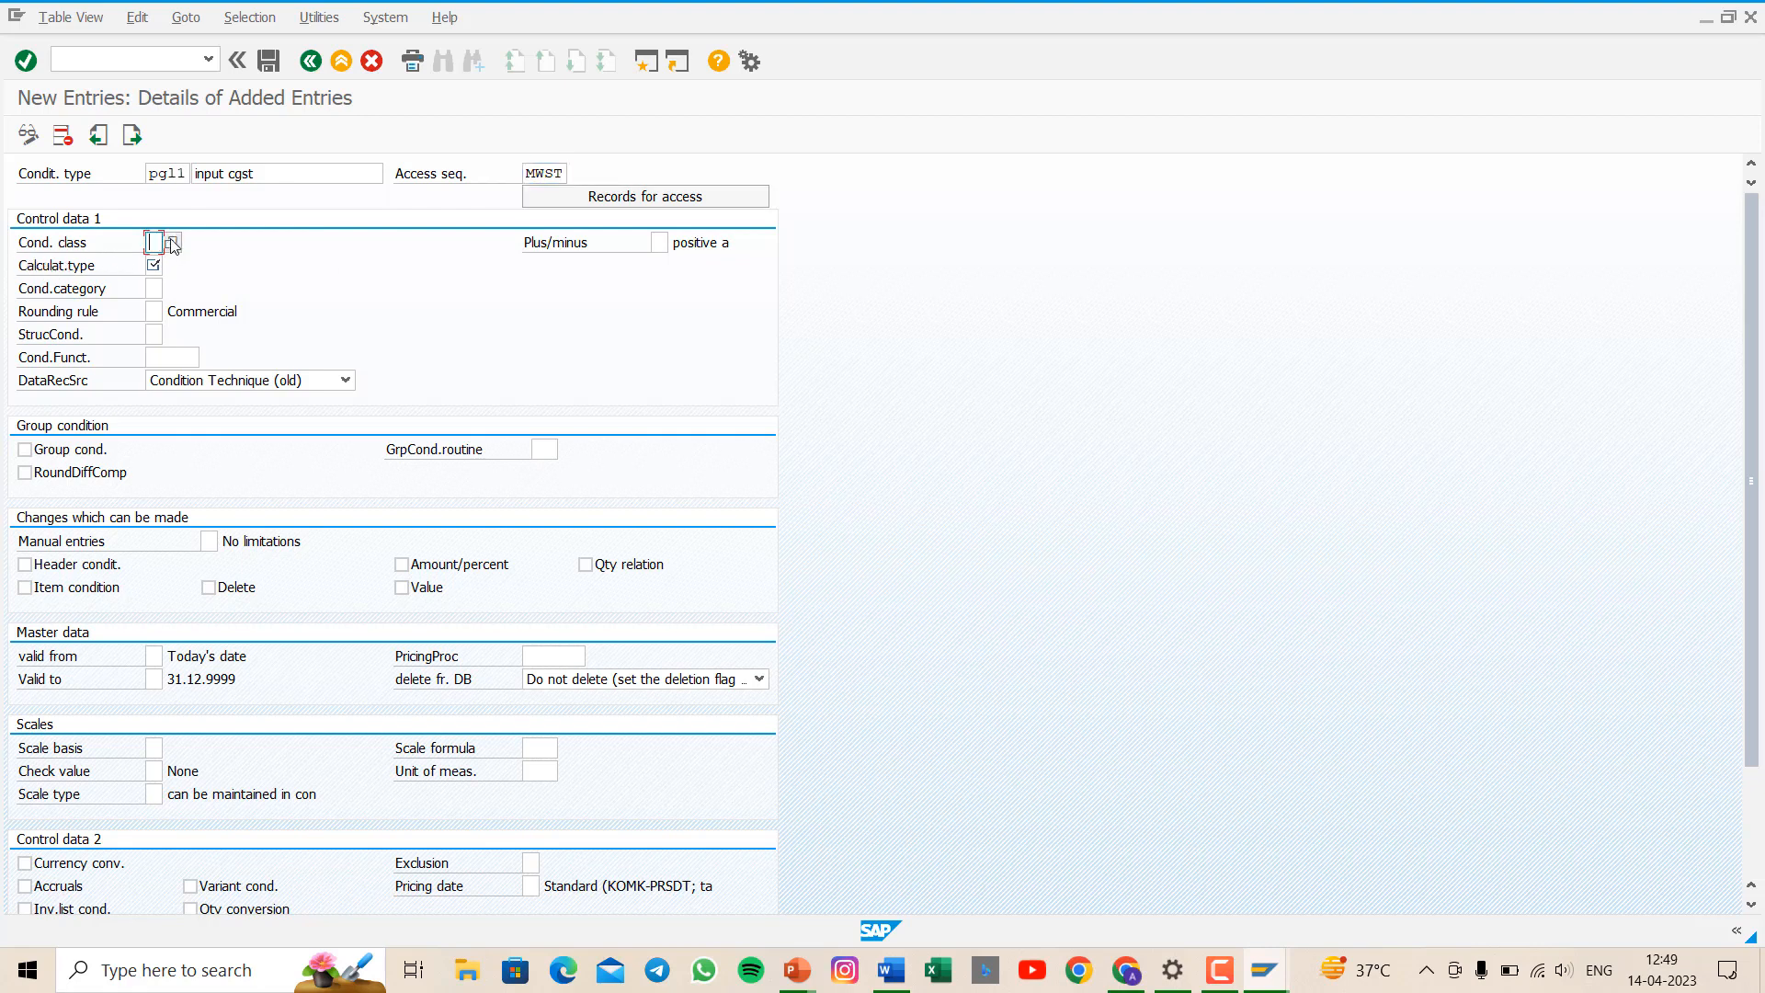
pyautogui.click(172, 242)
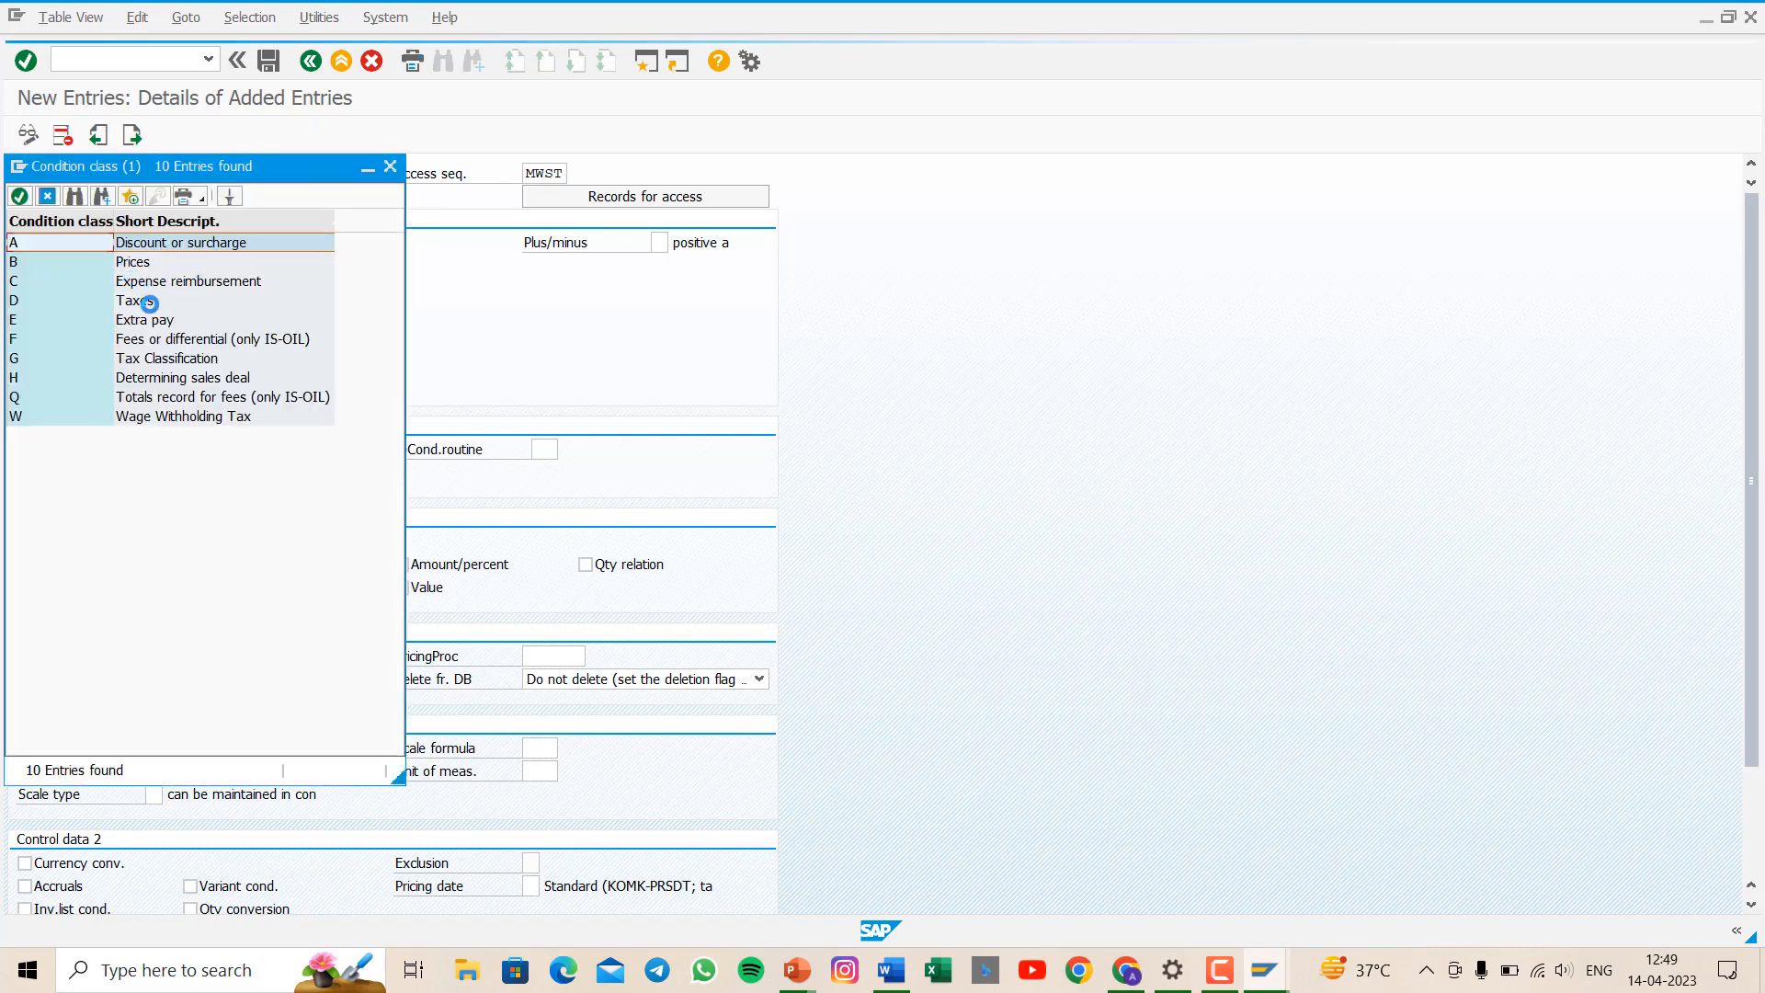
pyautogui.doubleClick(141, 303)
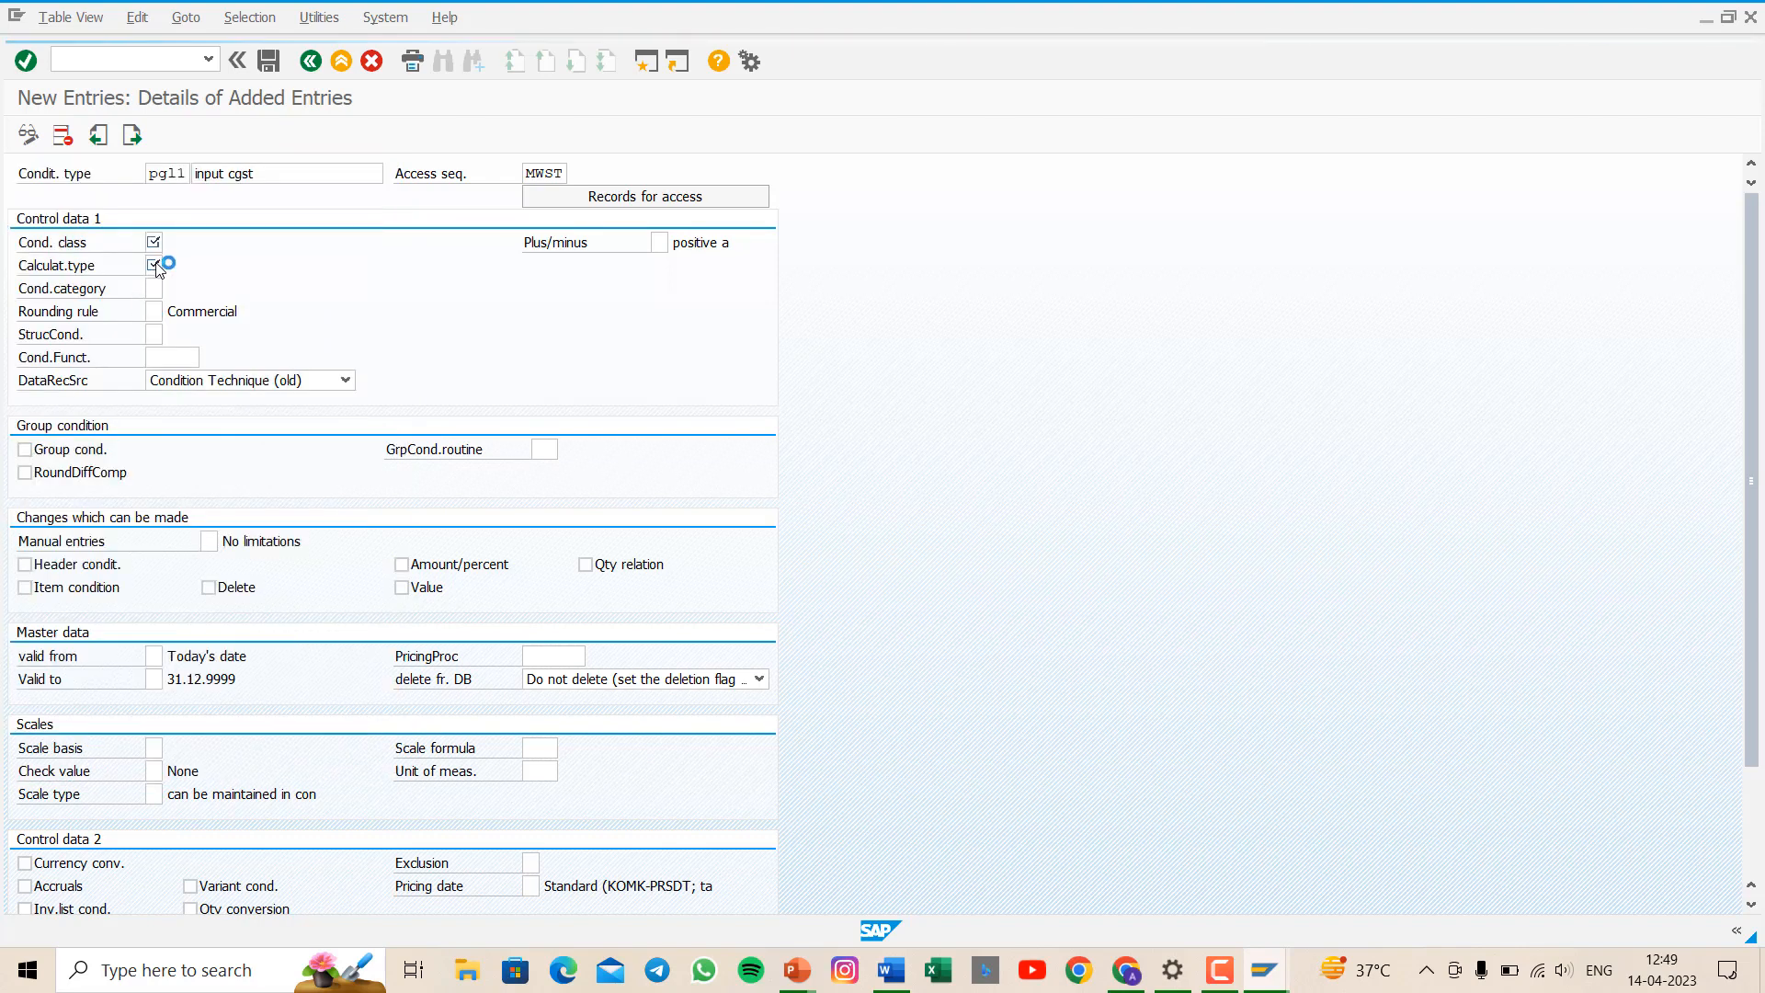
pyautogui.click(160, 272)
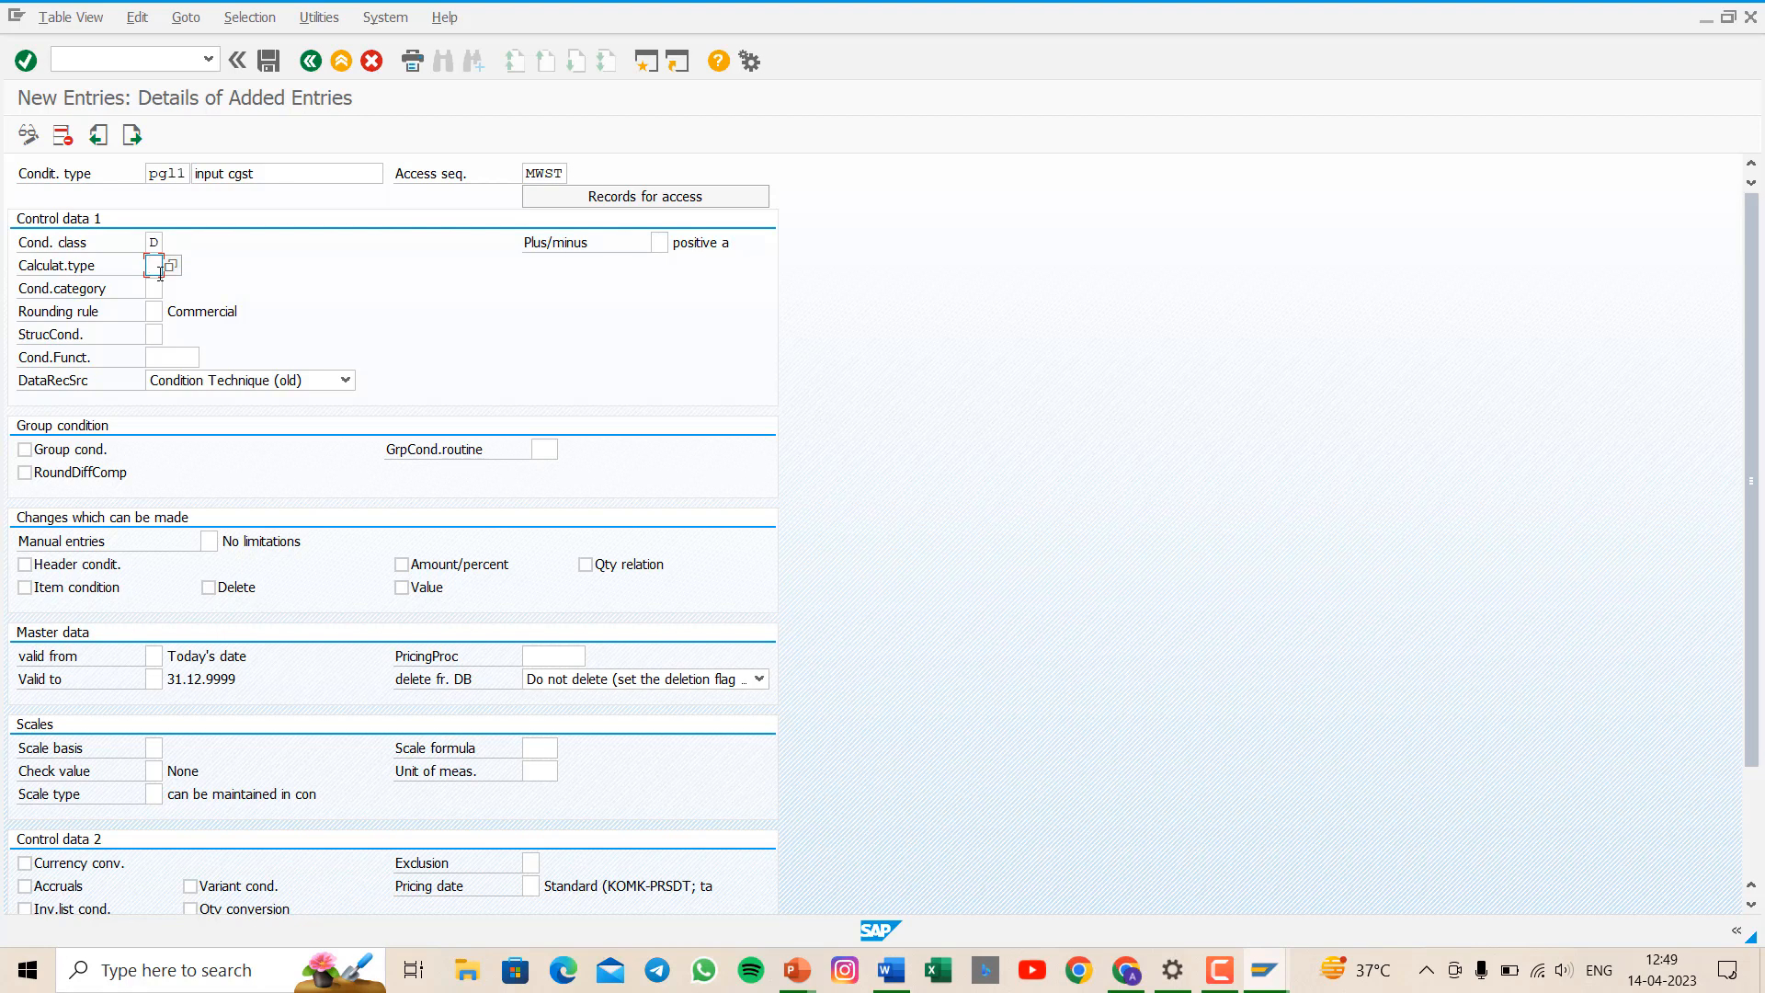
pyautogui.write('A')
pyautogui.click(155, 288)
pyautogui.write('d')
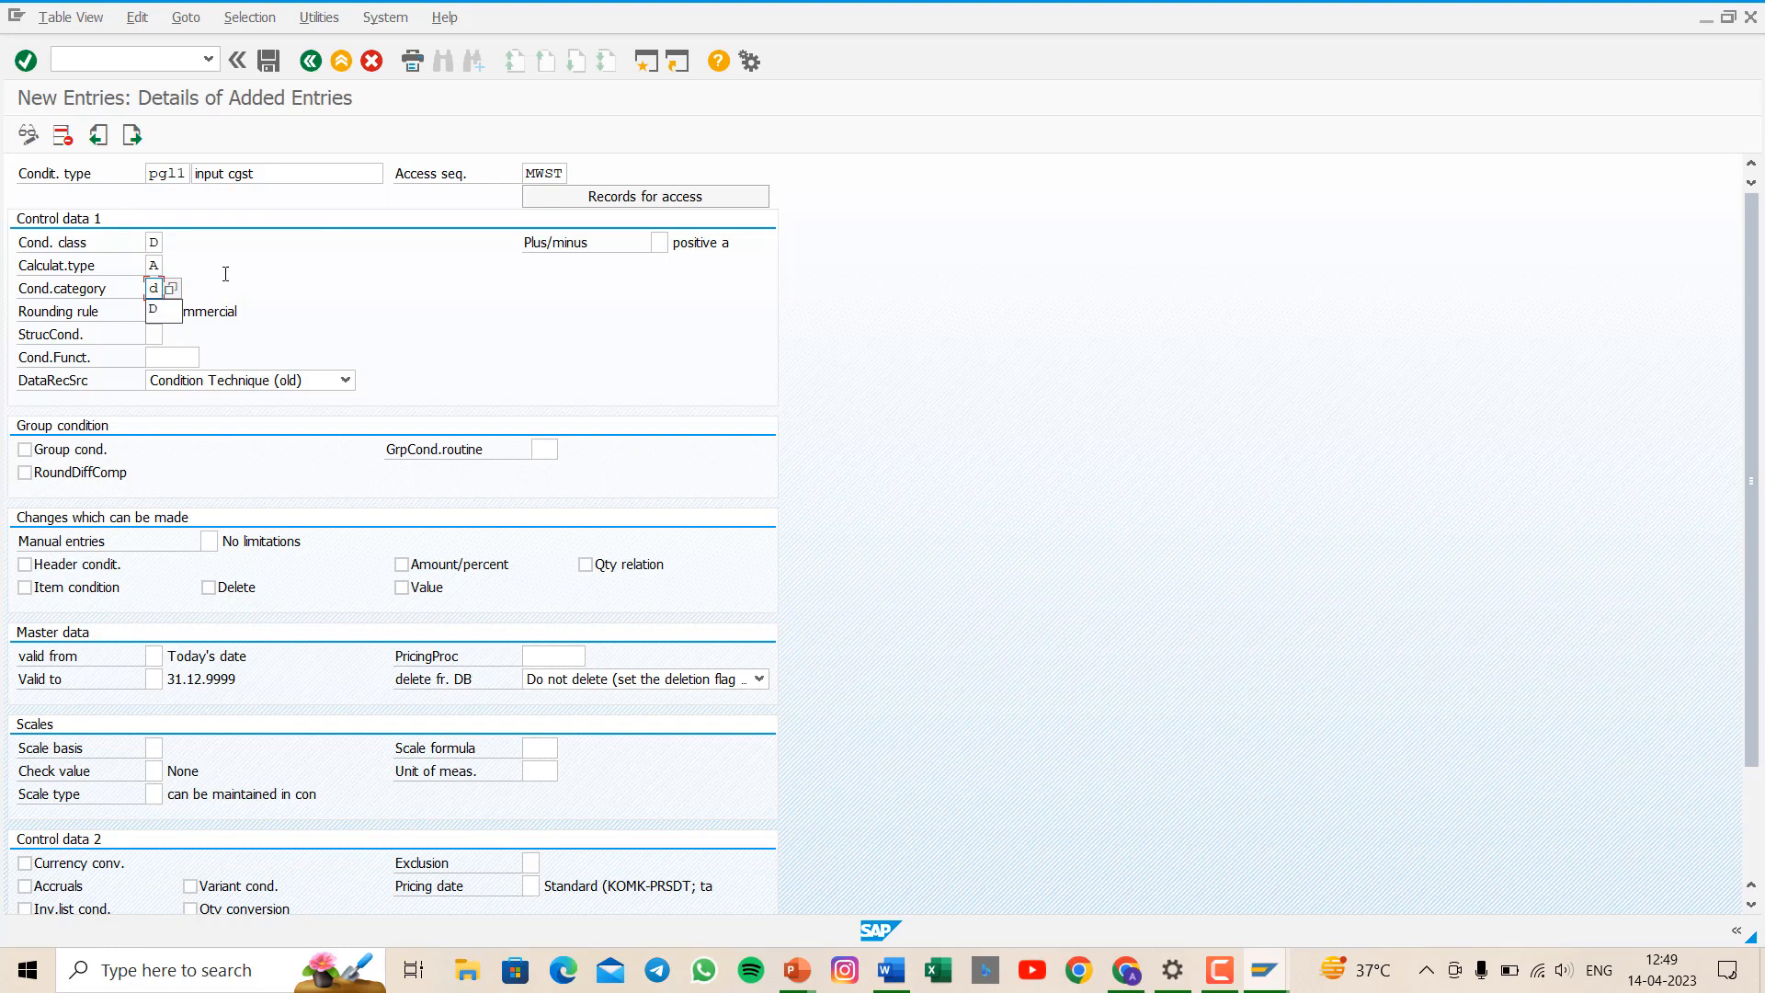
# - Save condition type PGL1 to the proposed customizing request
pyautogui.press('Return')
pyautogui.hotkey('ctrl', 's')
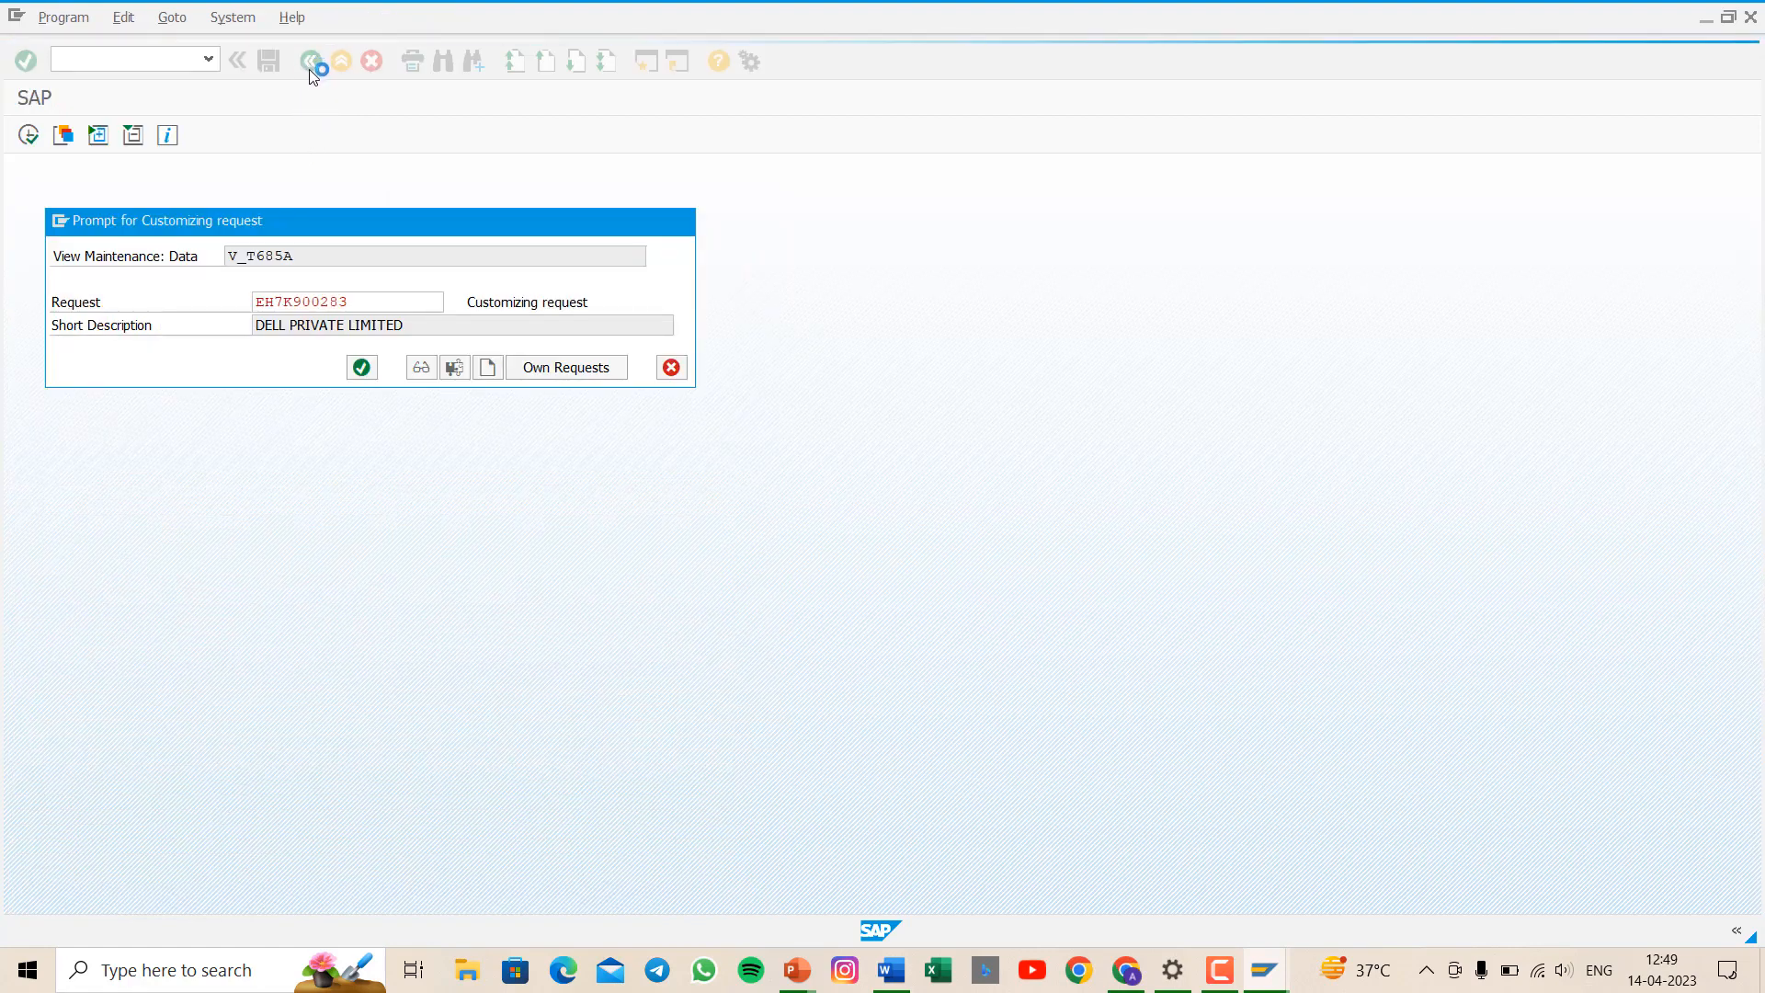
pyautogui.press('Return')
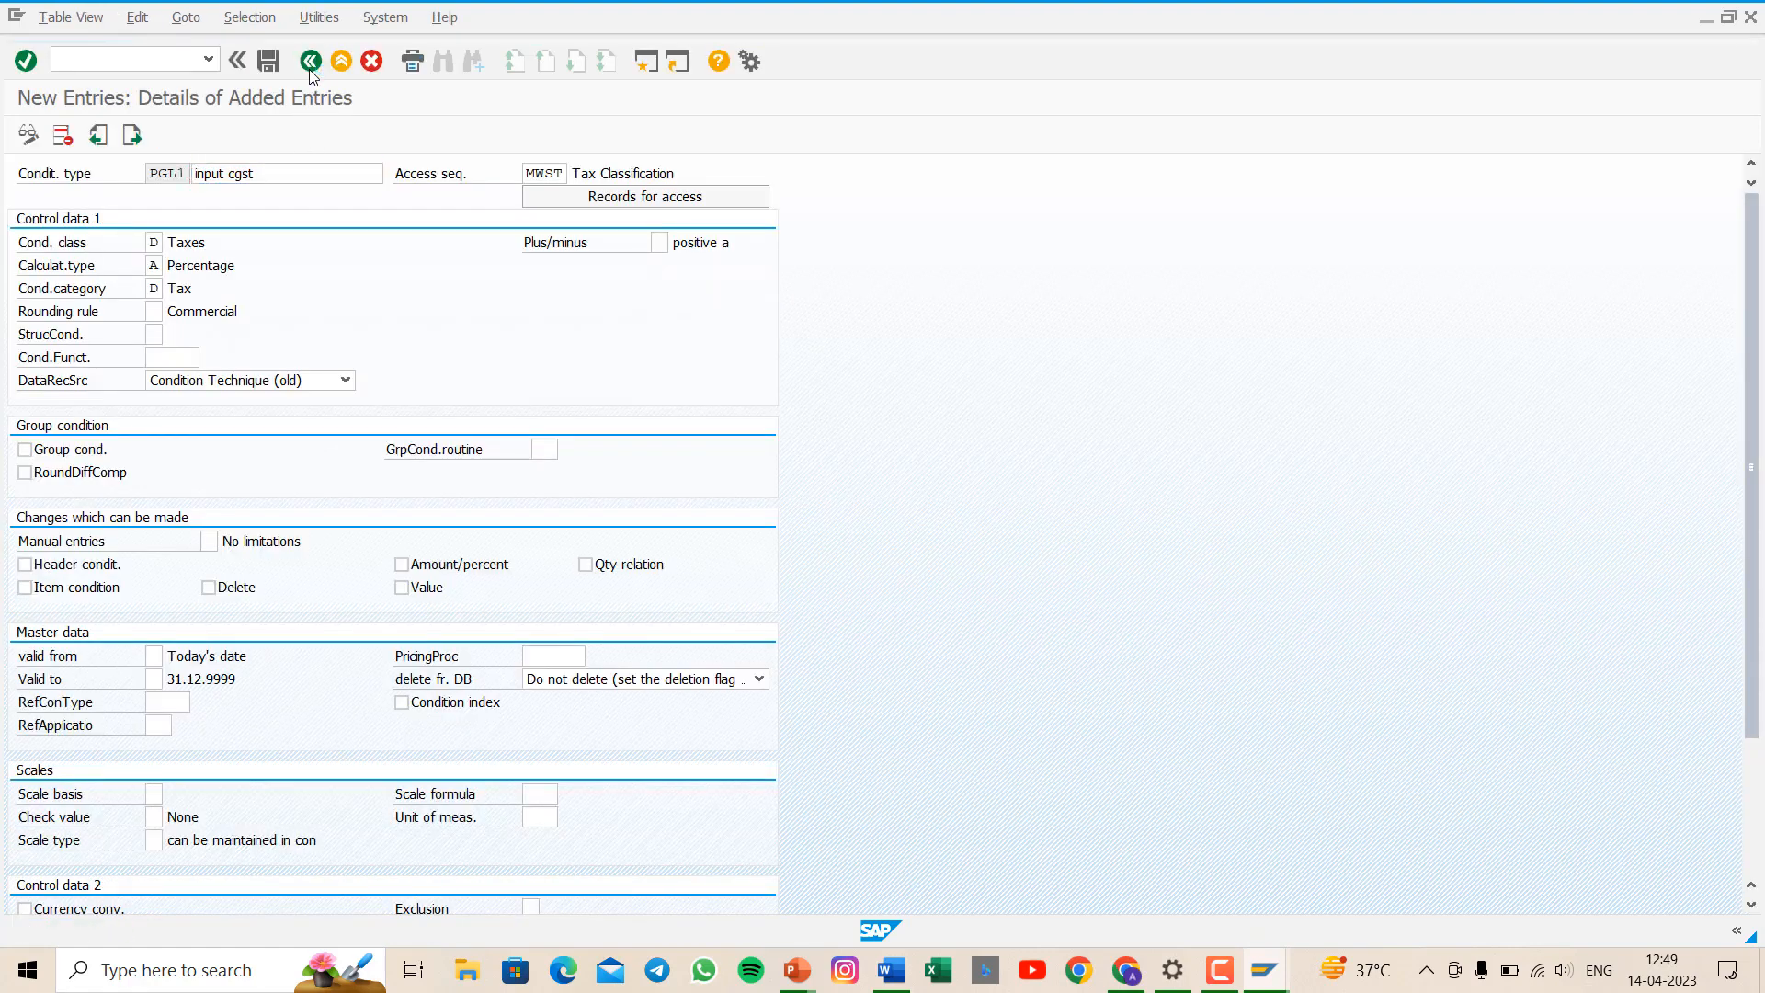
# - Enter a new condition type PGL2 with the description "input sgst" and access sequence MWST
pyautogui.click(187, 173)
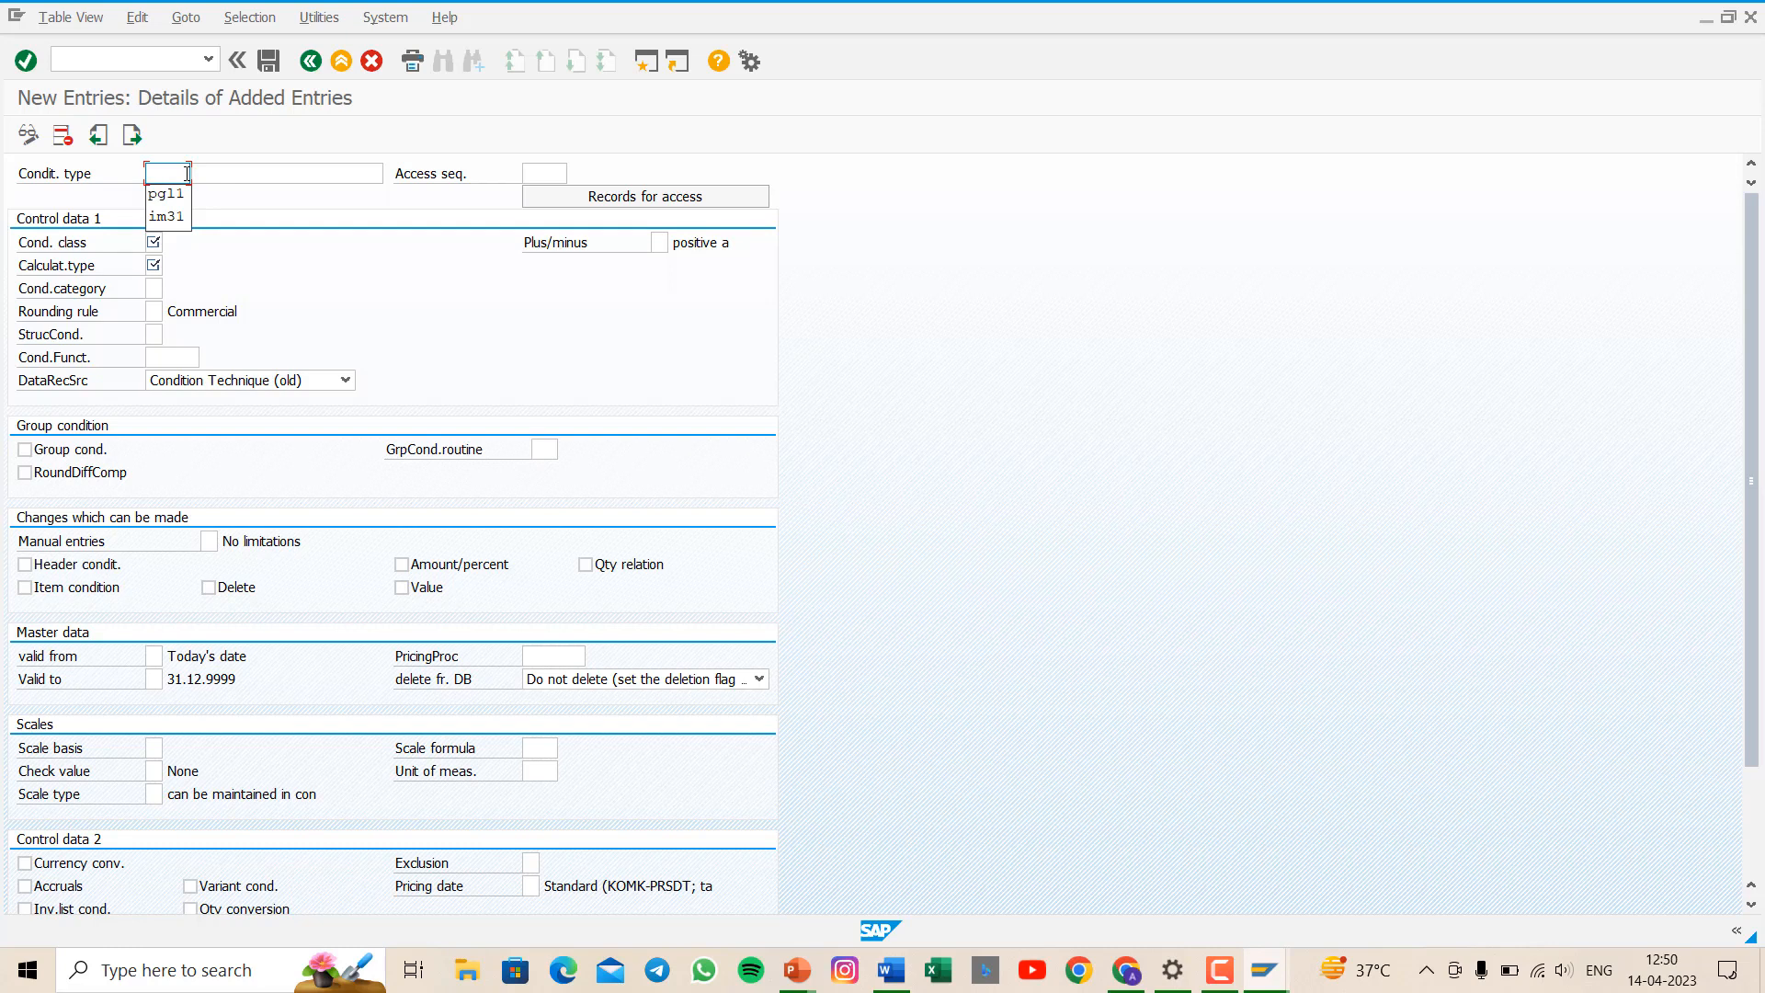
pyautogui.write('pgl2')
pyautogui.click(230, 175)
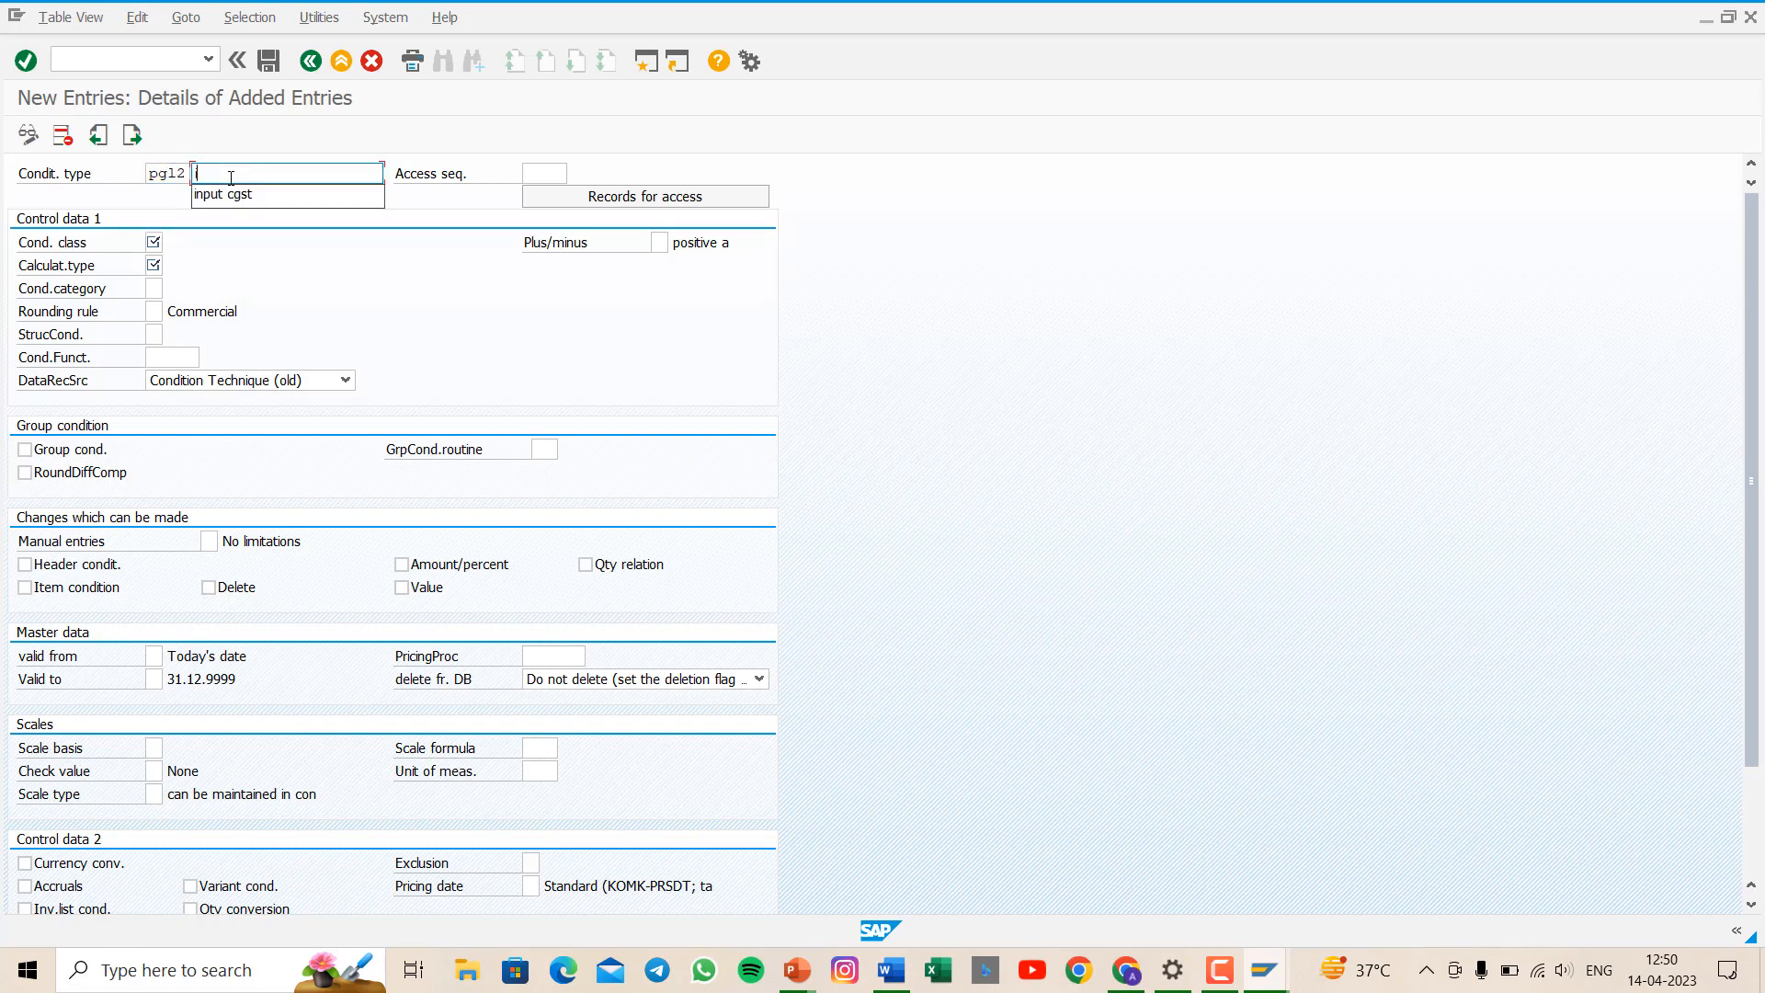
pyautogui.write('input sgst')
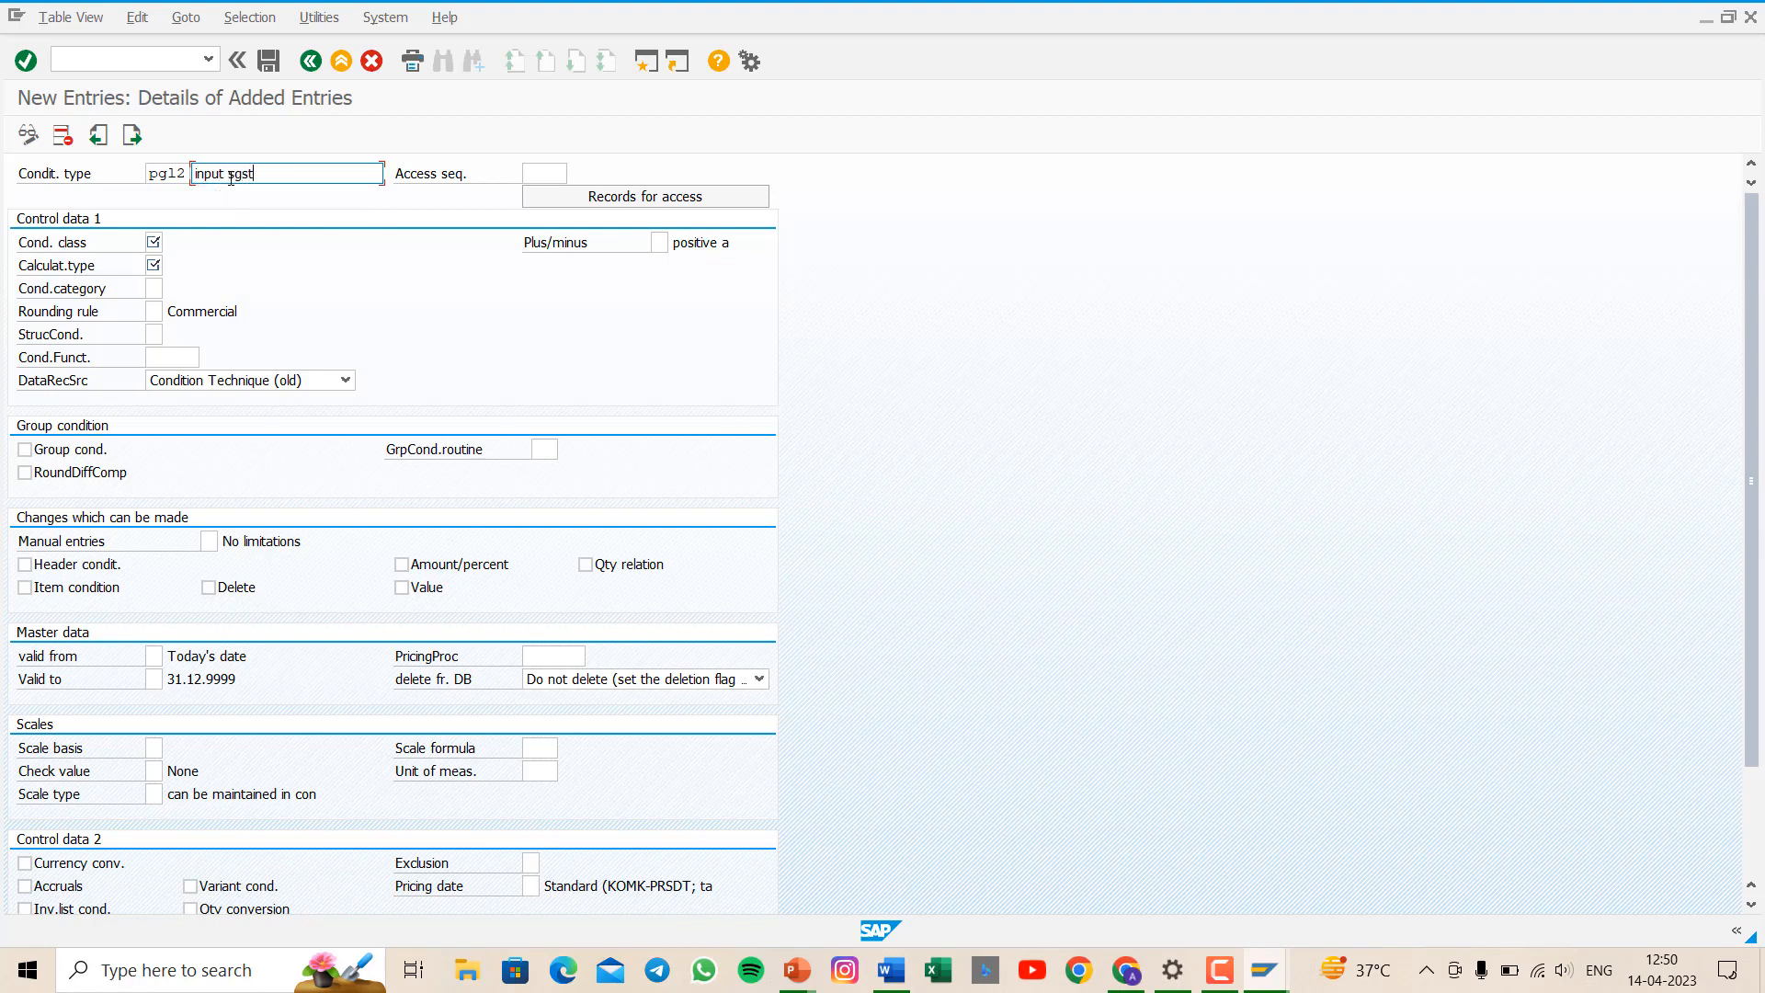
pyautogui.click(539, 174)
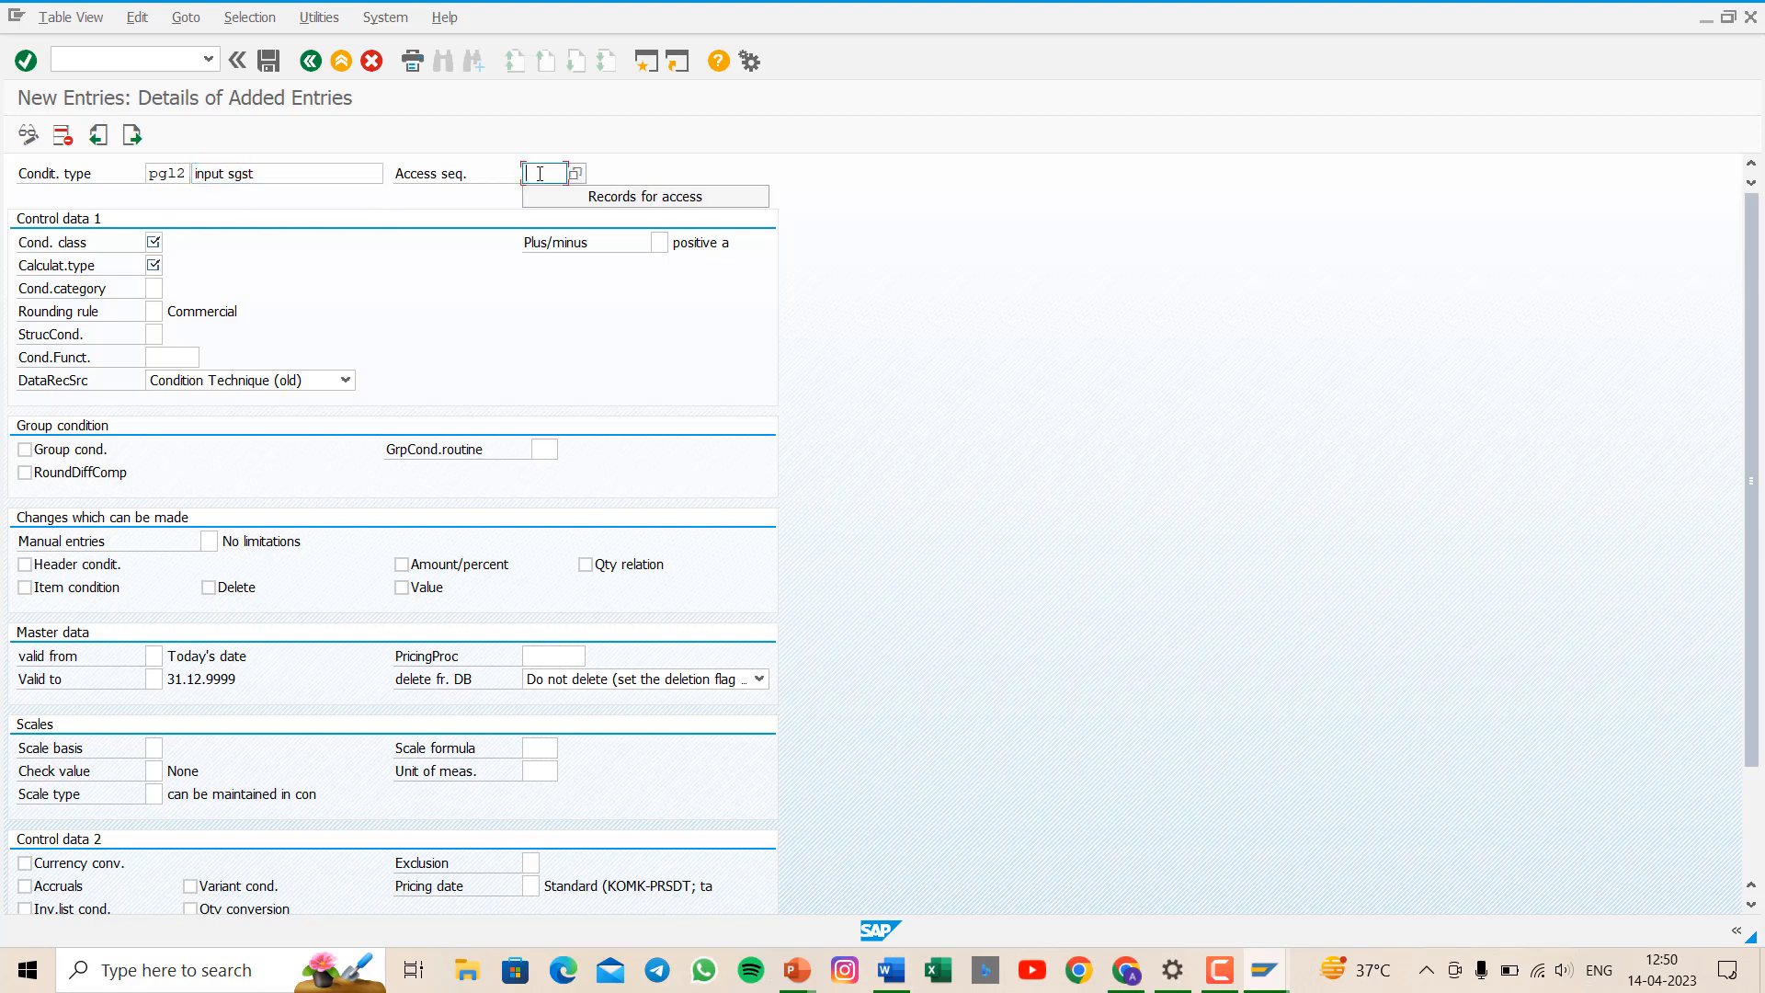
pyautogui.write('mwst')
# - Set PGL2's condition class to D, calculation type to A and condition category to D, and return to the condition types overview
pyautogui.click(156, 242)
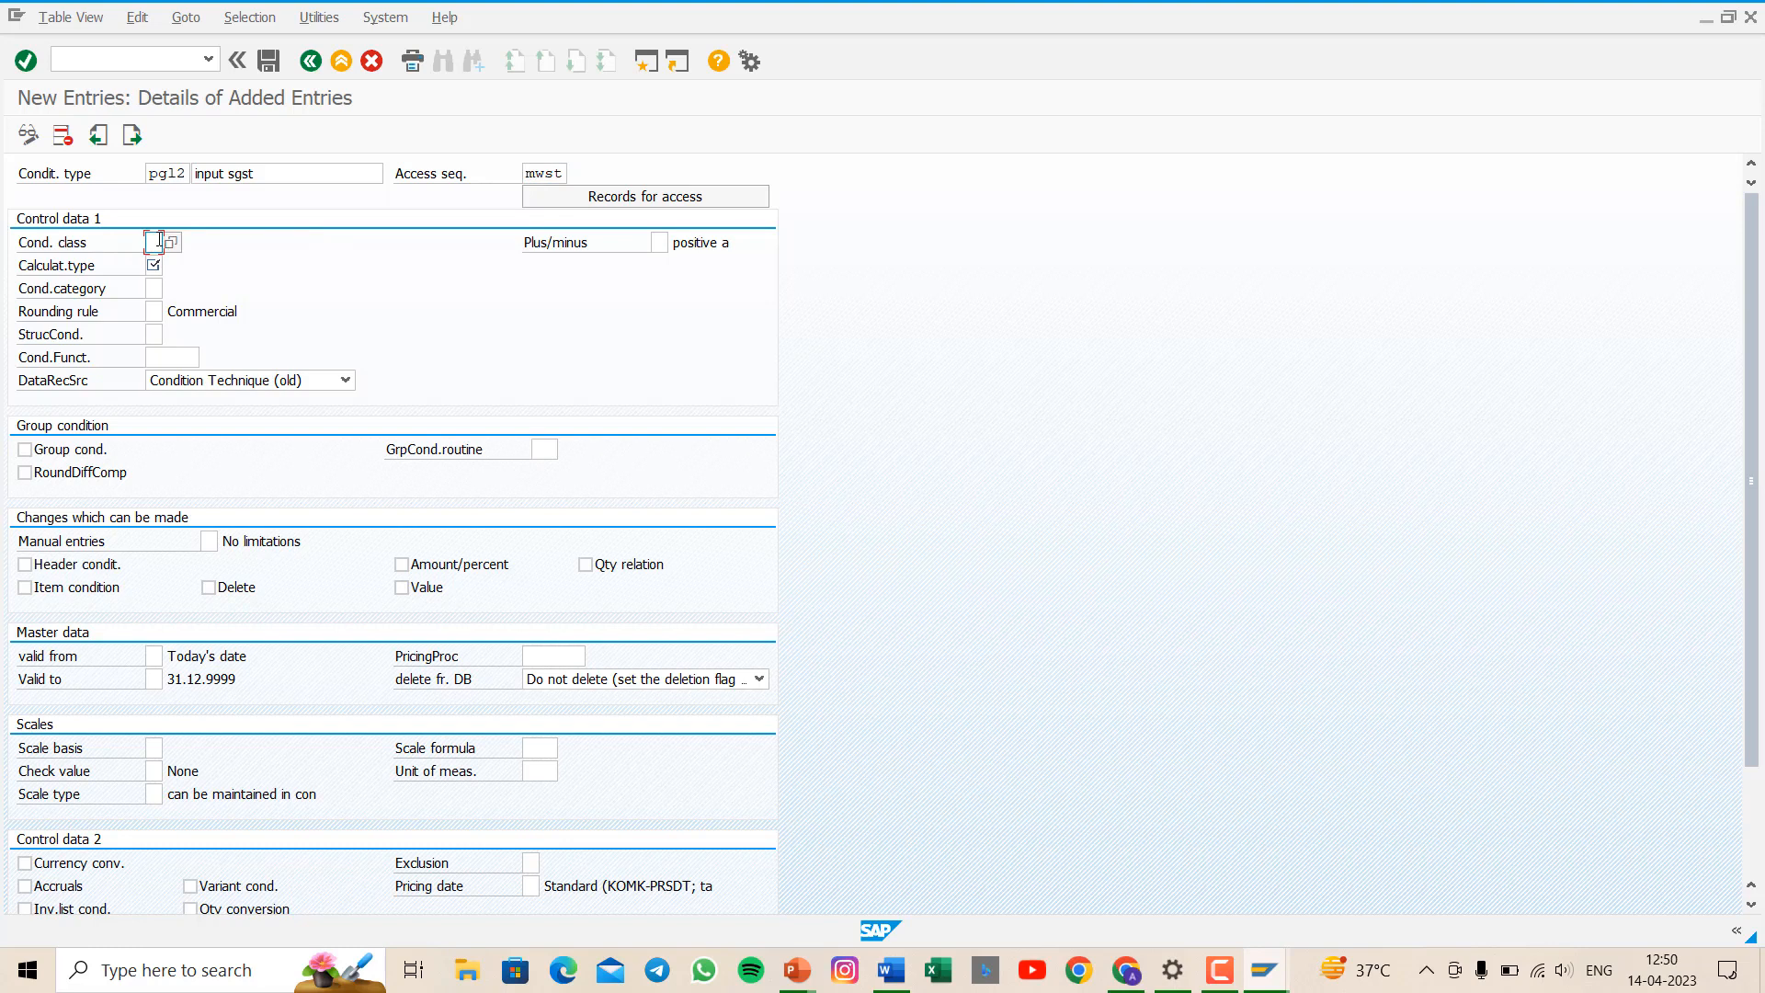
pyautogui.write('d')
pyautogui.press('Tab')
pyautogui.write('a')
pyautogui.press('Down')
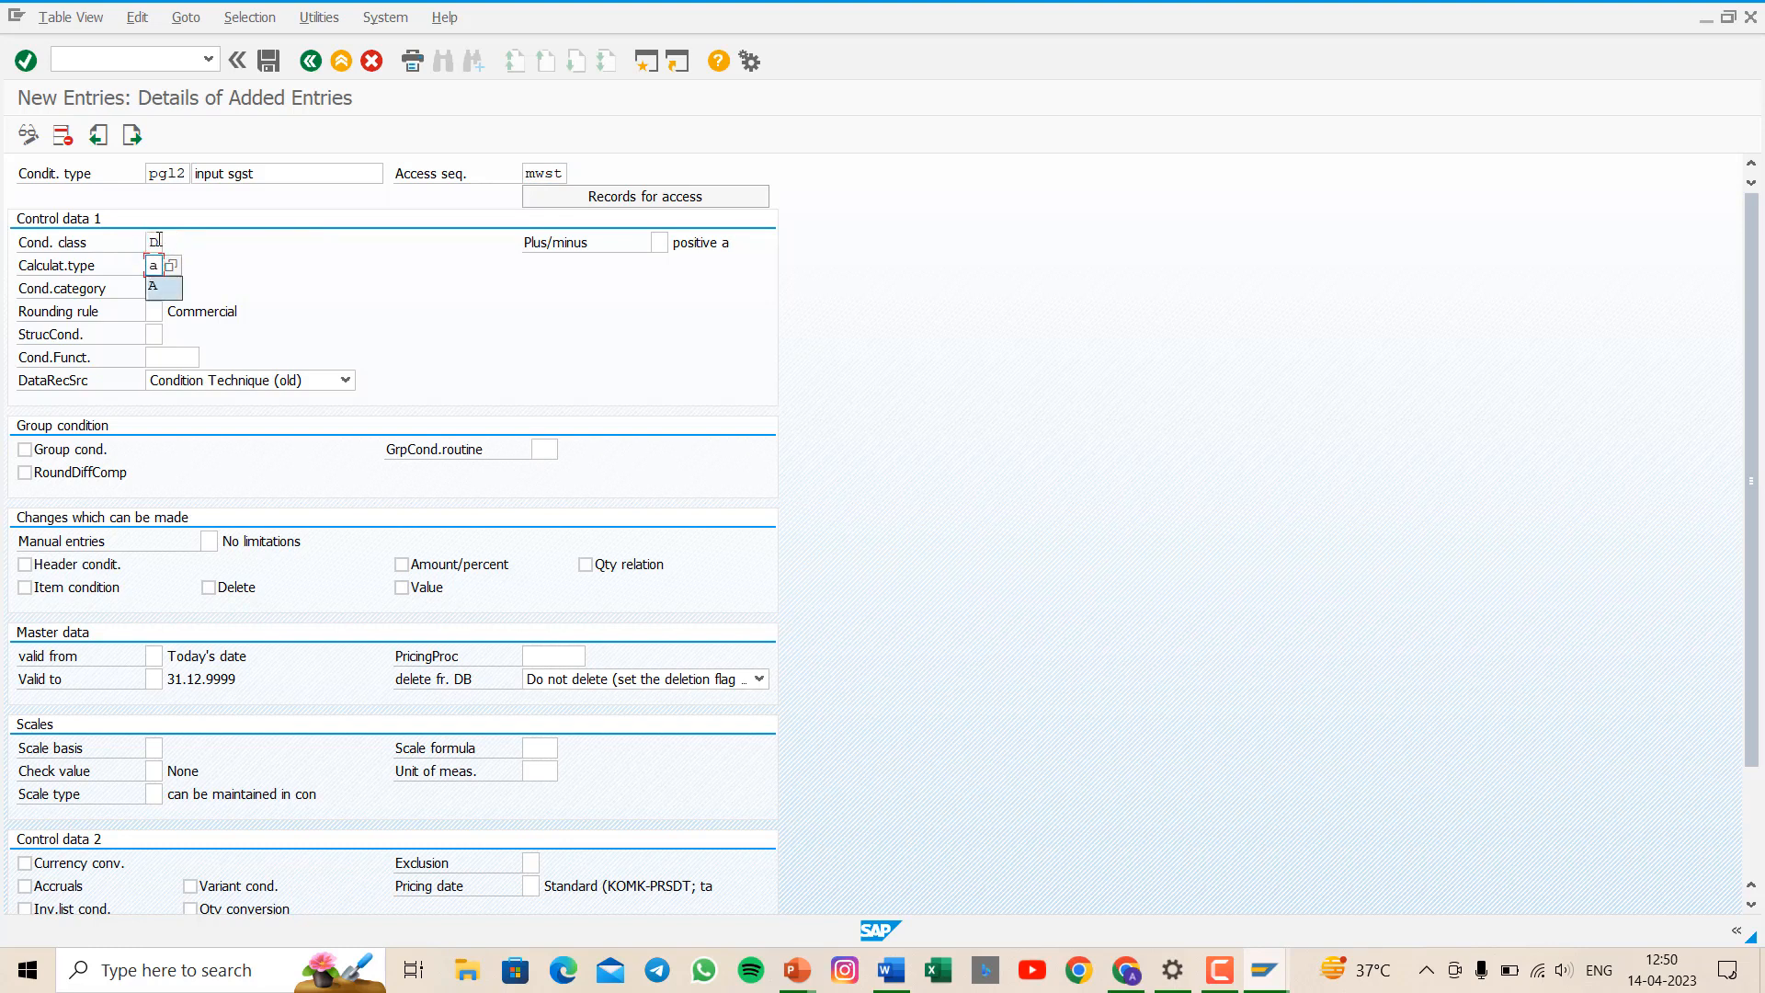
pyautogui.press('Tab')
pyautogui.write('d')
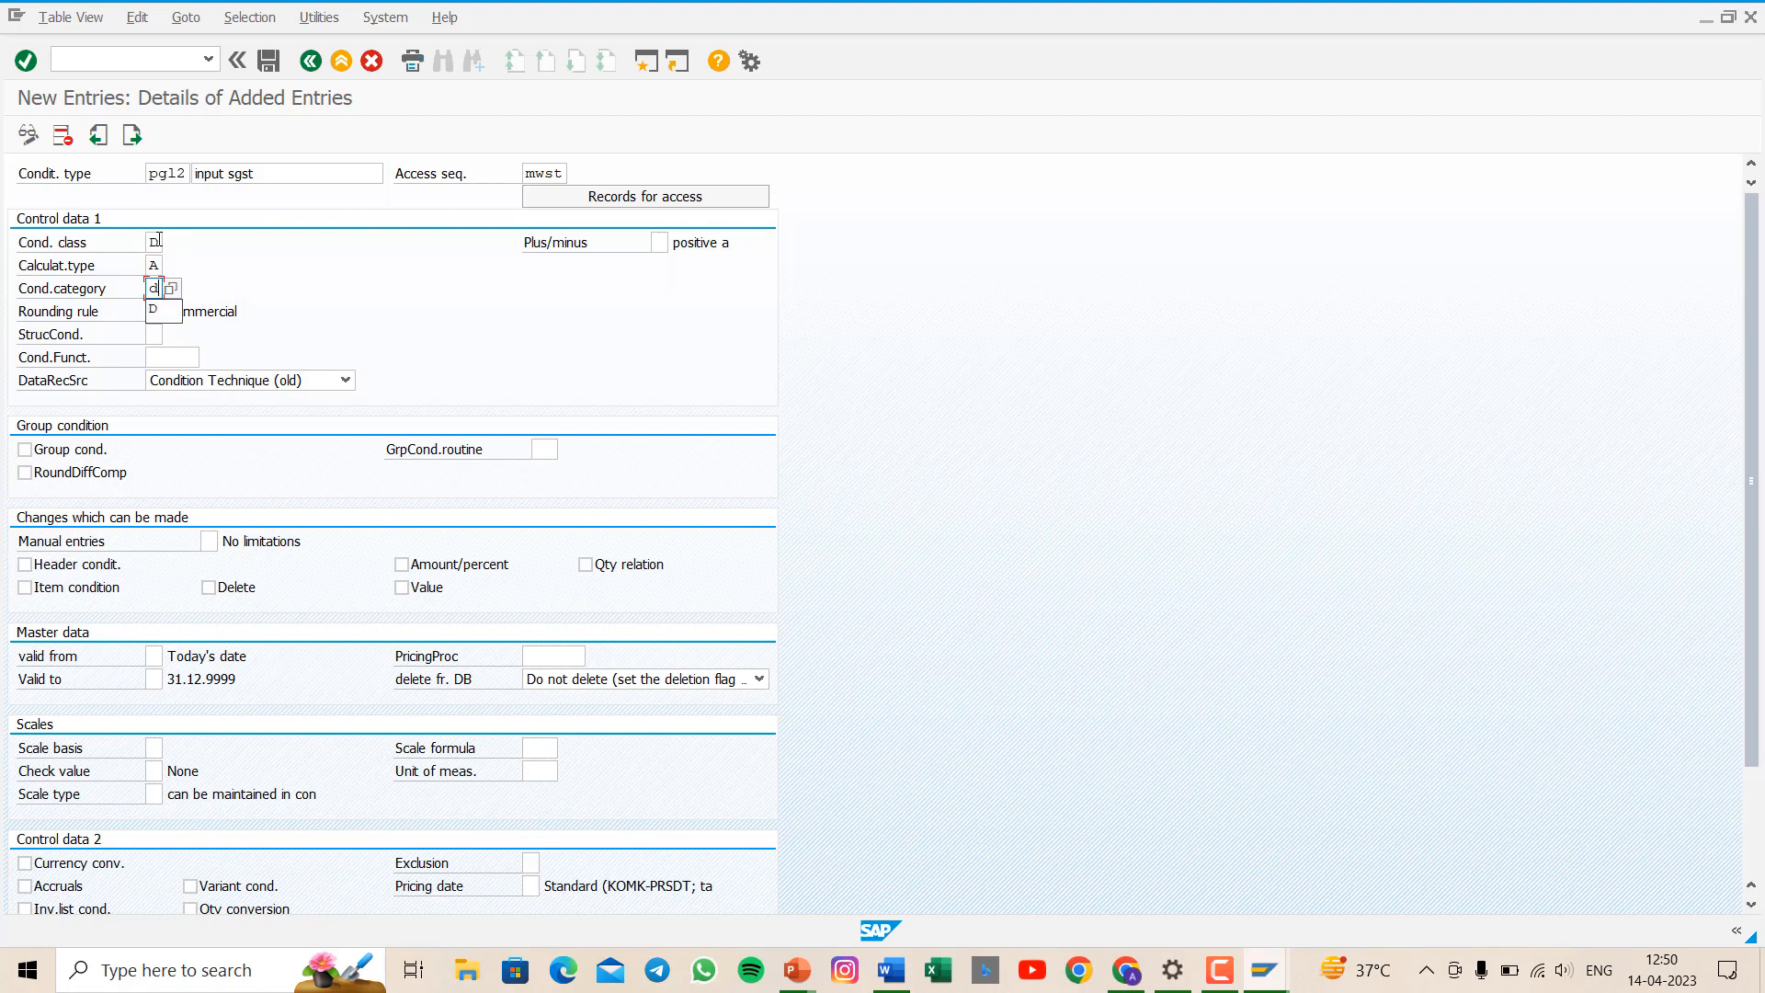
pyautogui.press('Down')
pyautogui.press('Return')
pyautogui.press('Return')
pyautogui.click(309, 61)
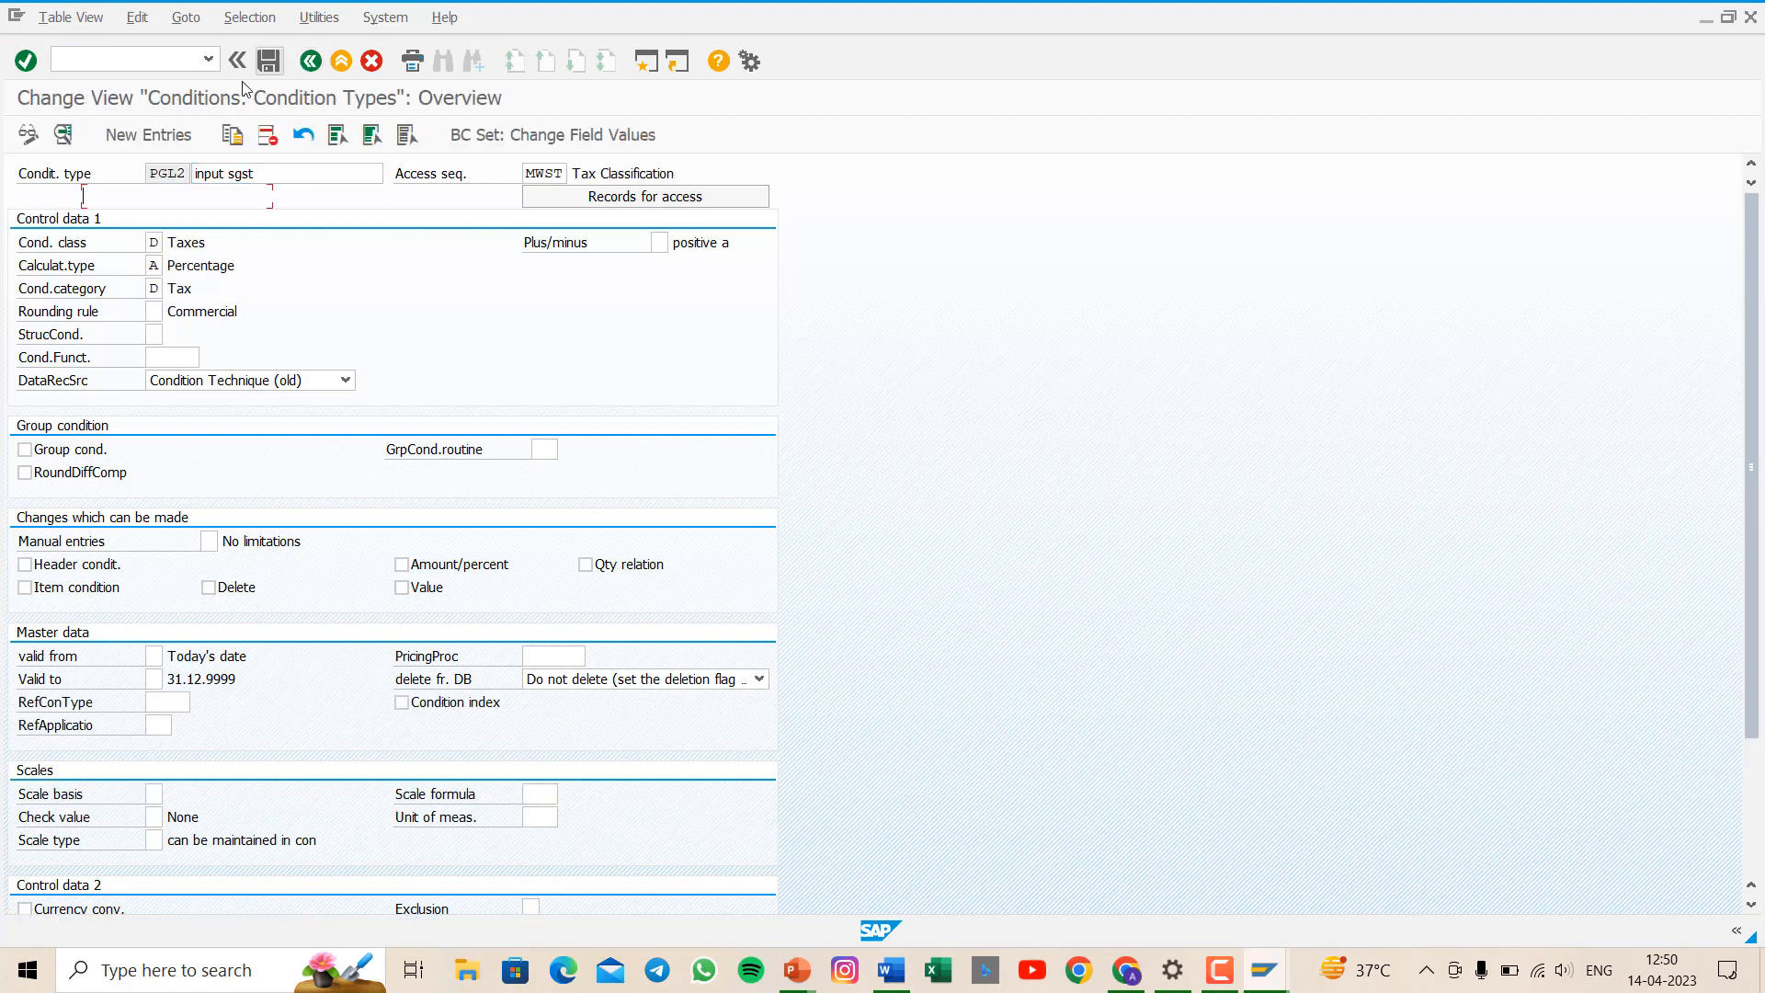
# - Start a new entry for condition type PGL3 with the description "input igst" and access sequence MWST
pyautogui.click(147, 138)
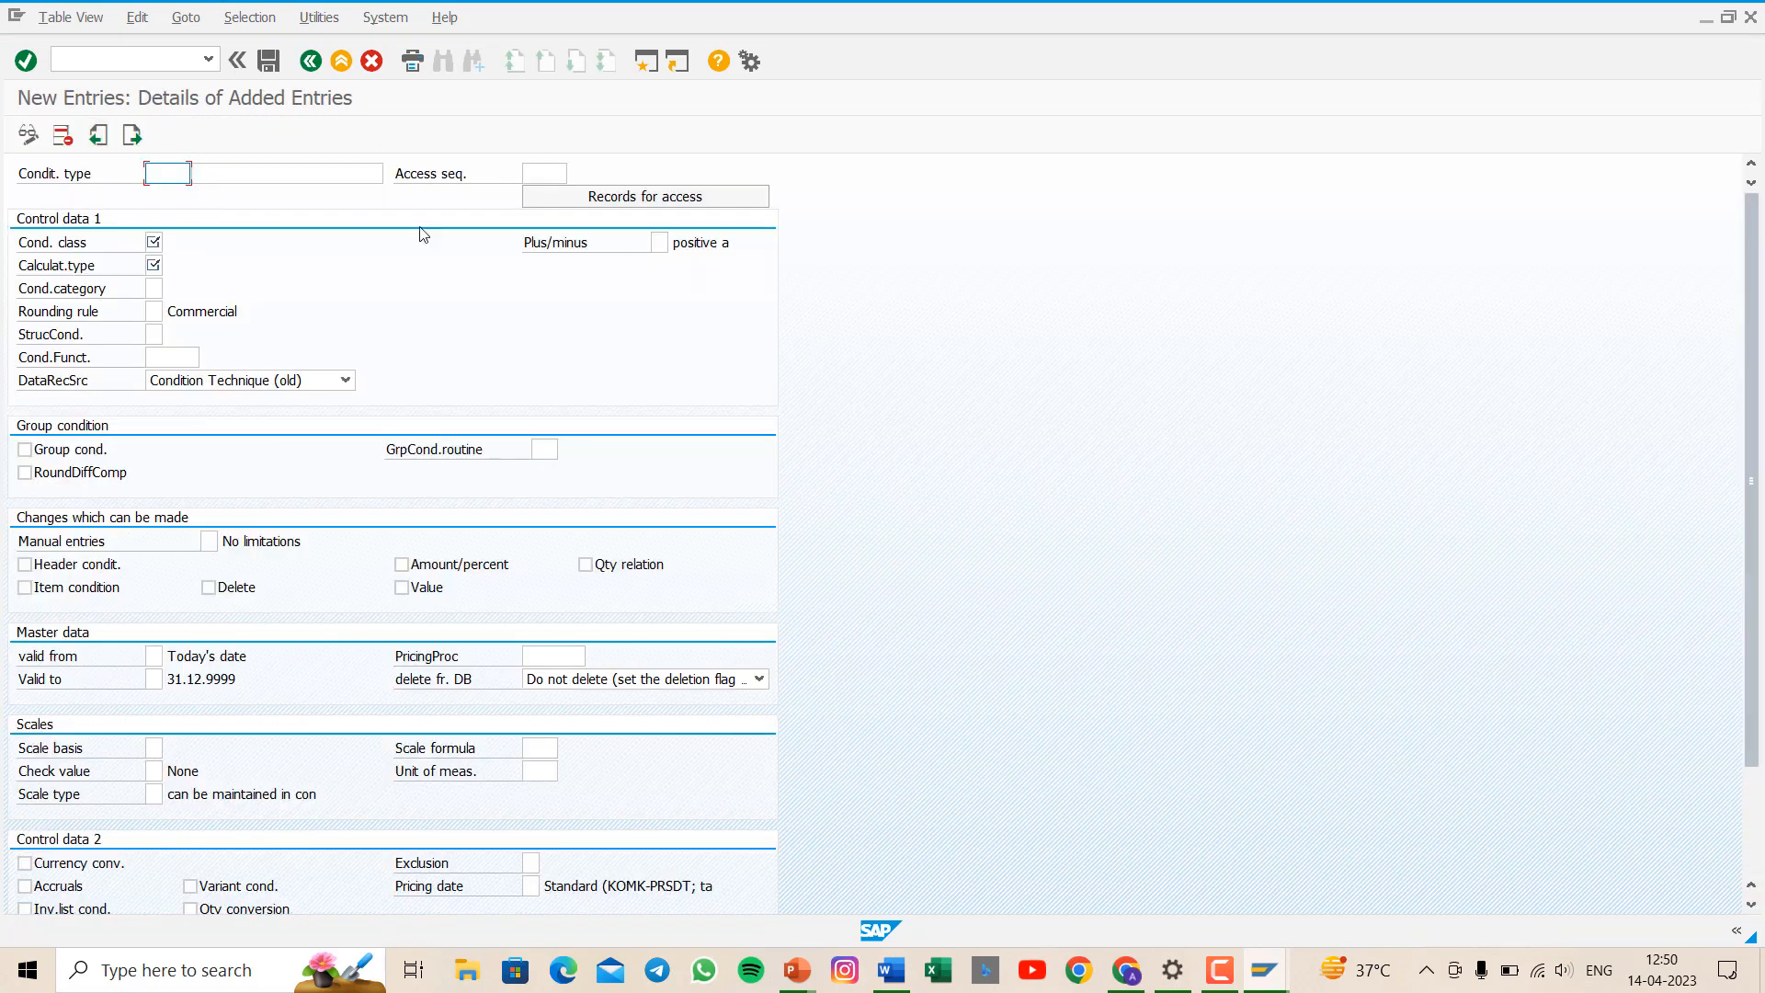
pyautogui.write('pgl3')
pyautogui.click(300, 179)
pyautogui.write('inpu')
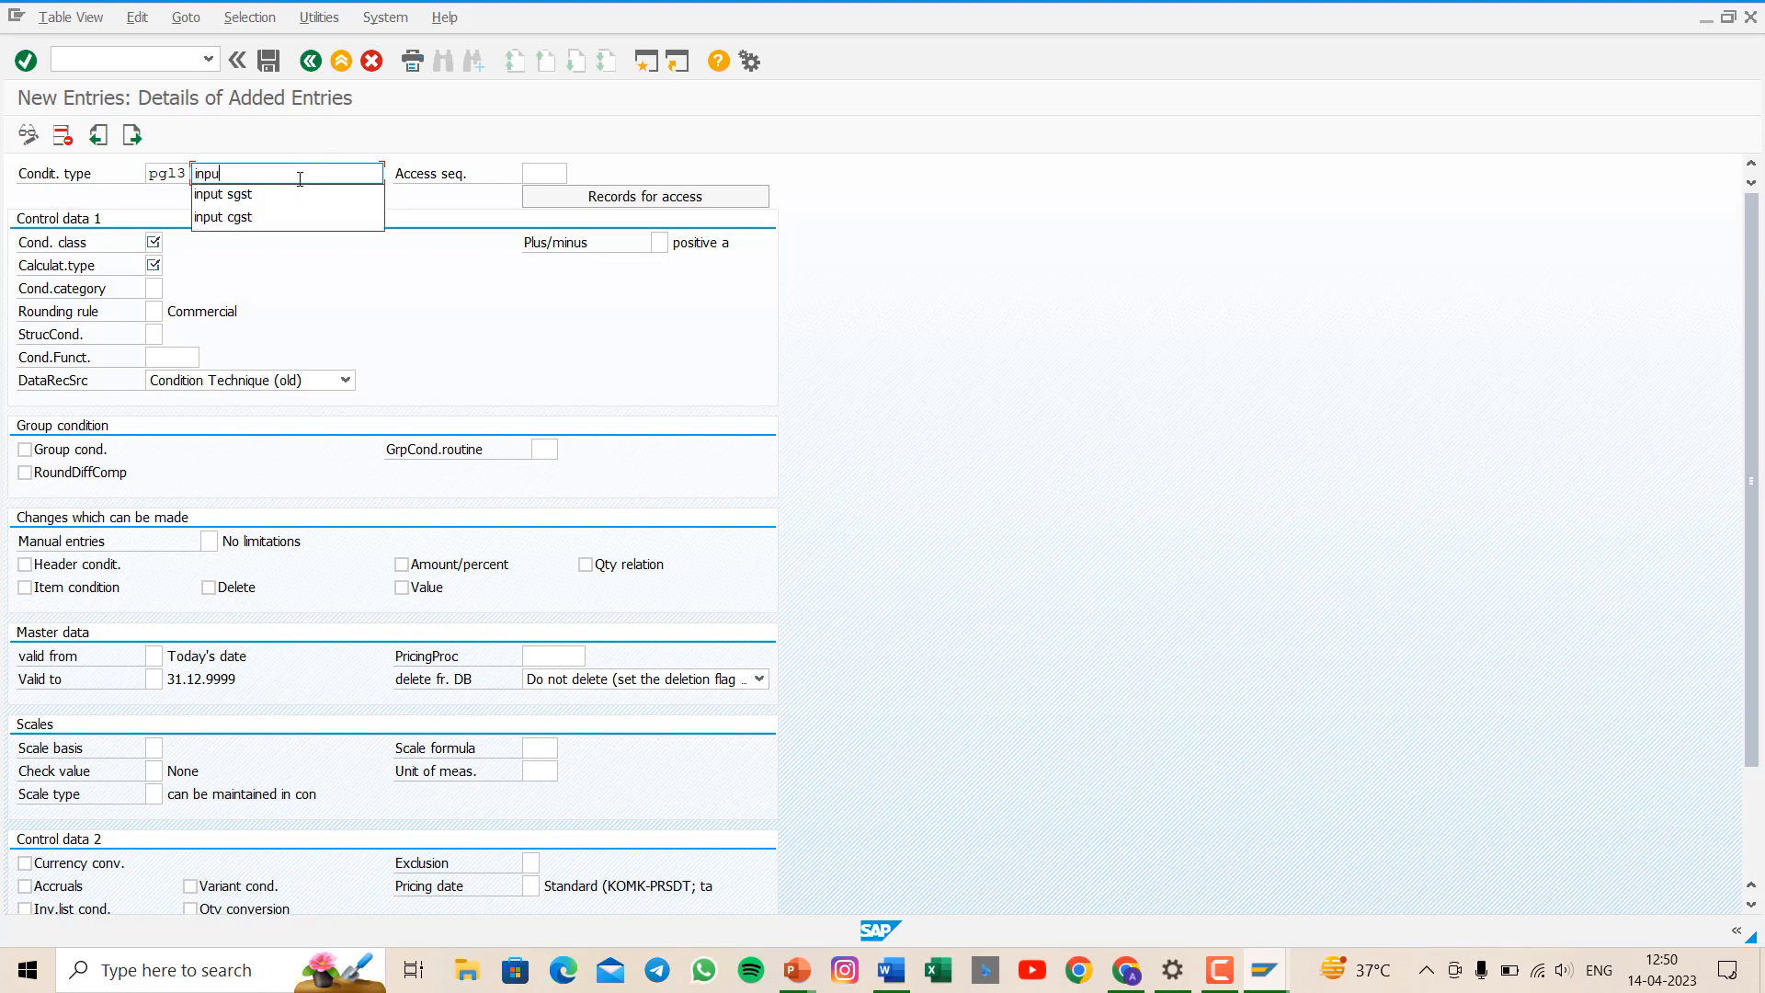
pyautogui.write('t igst')
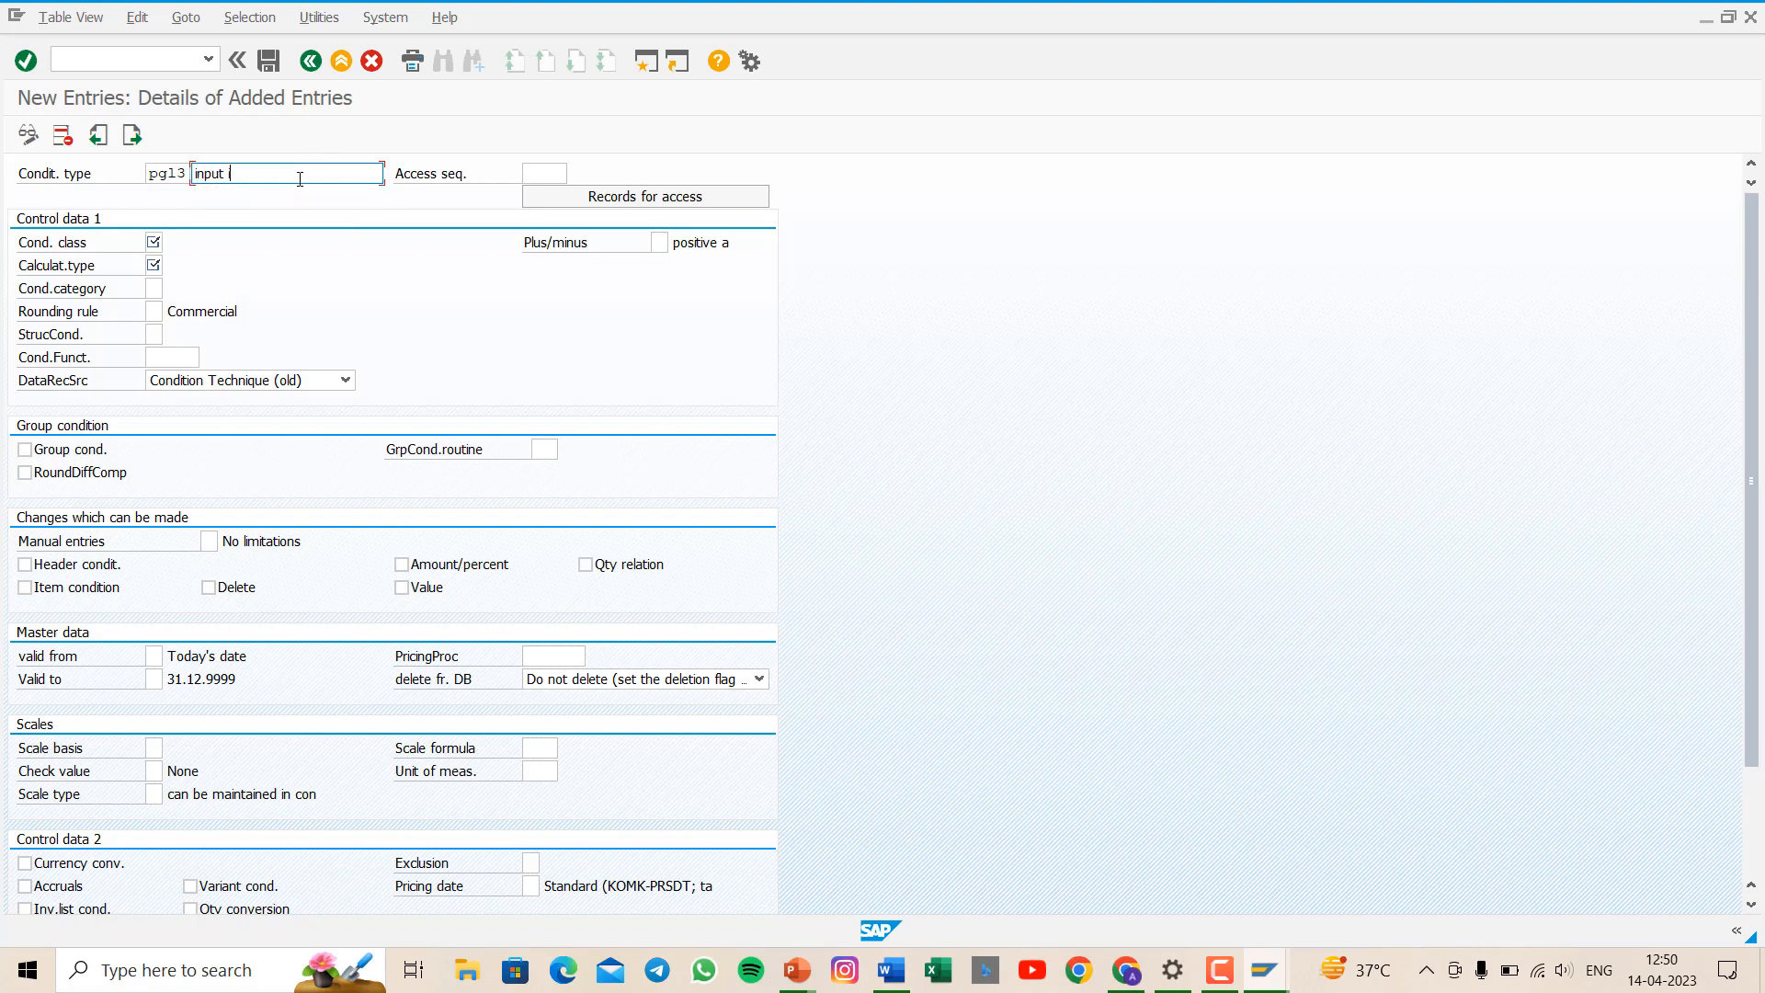
pyautogui.click(537, 175)
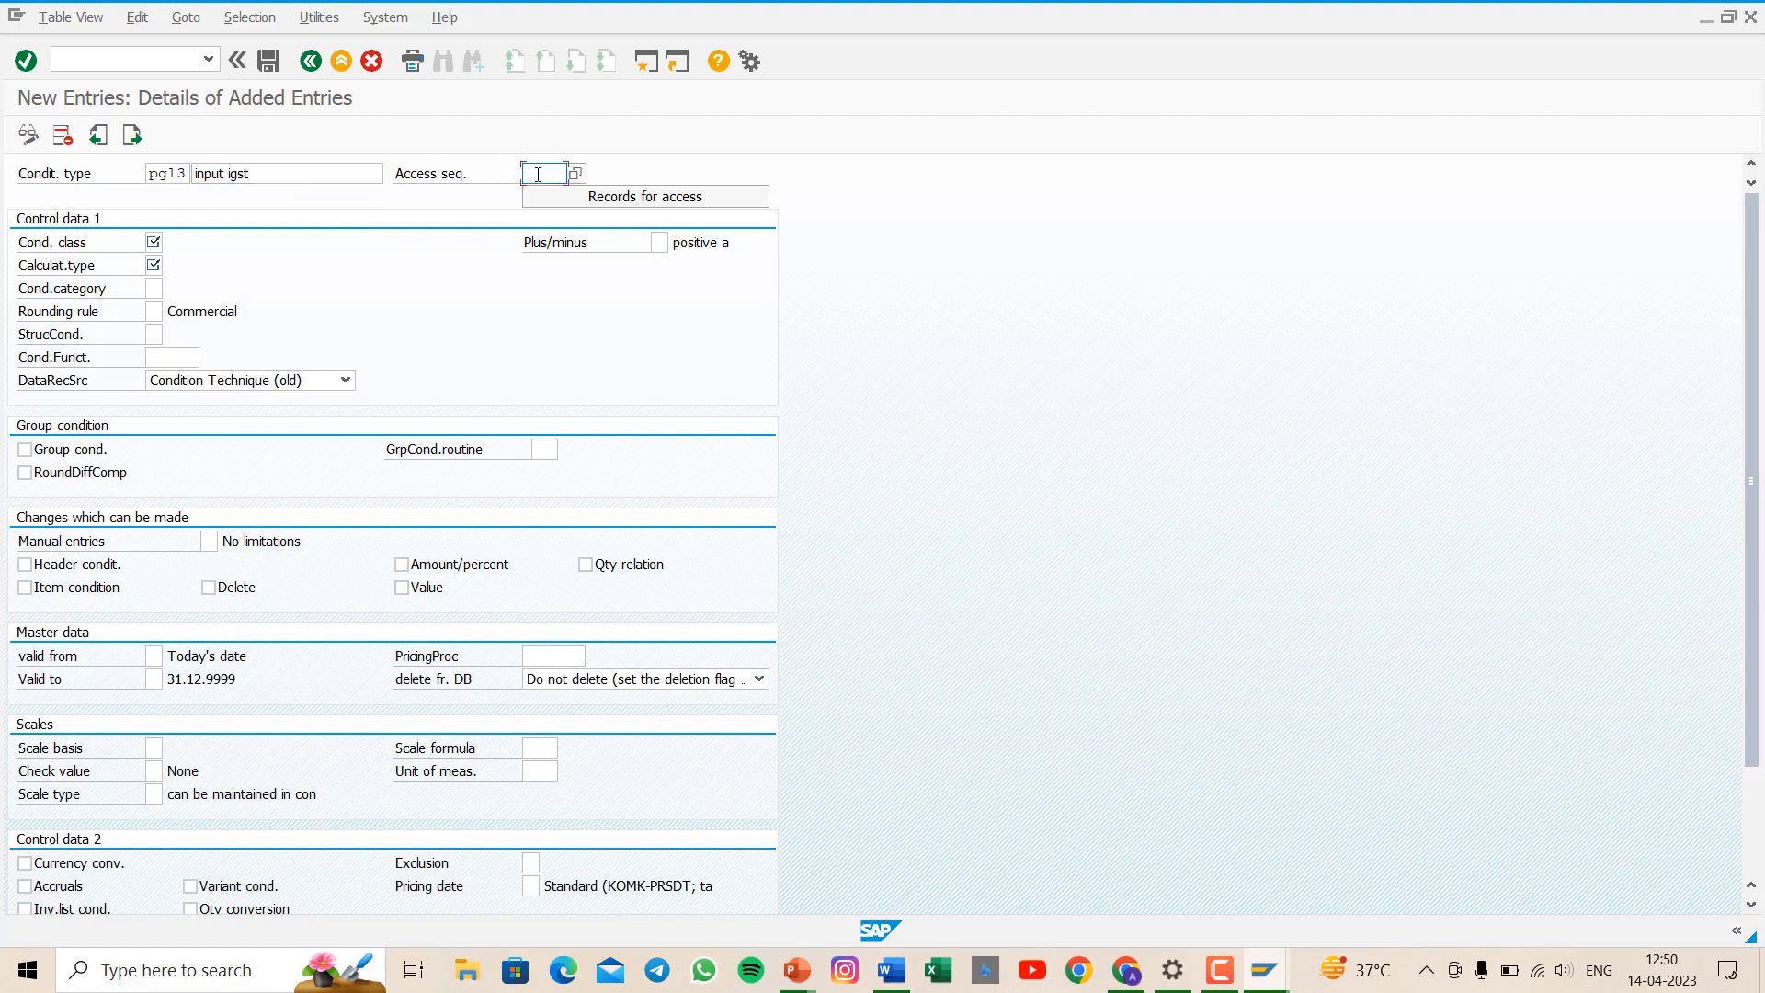
pyautogui.write('mwst')
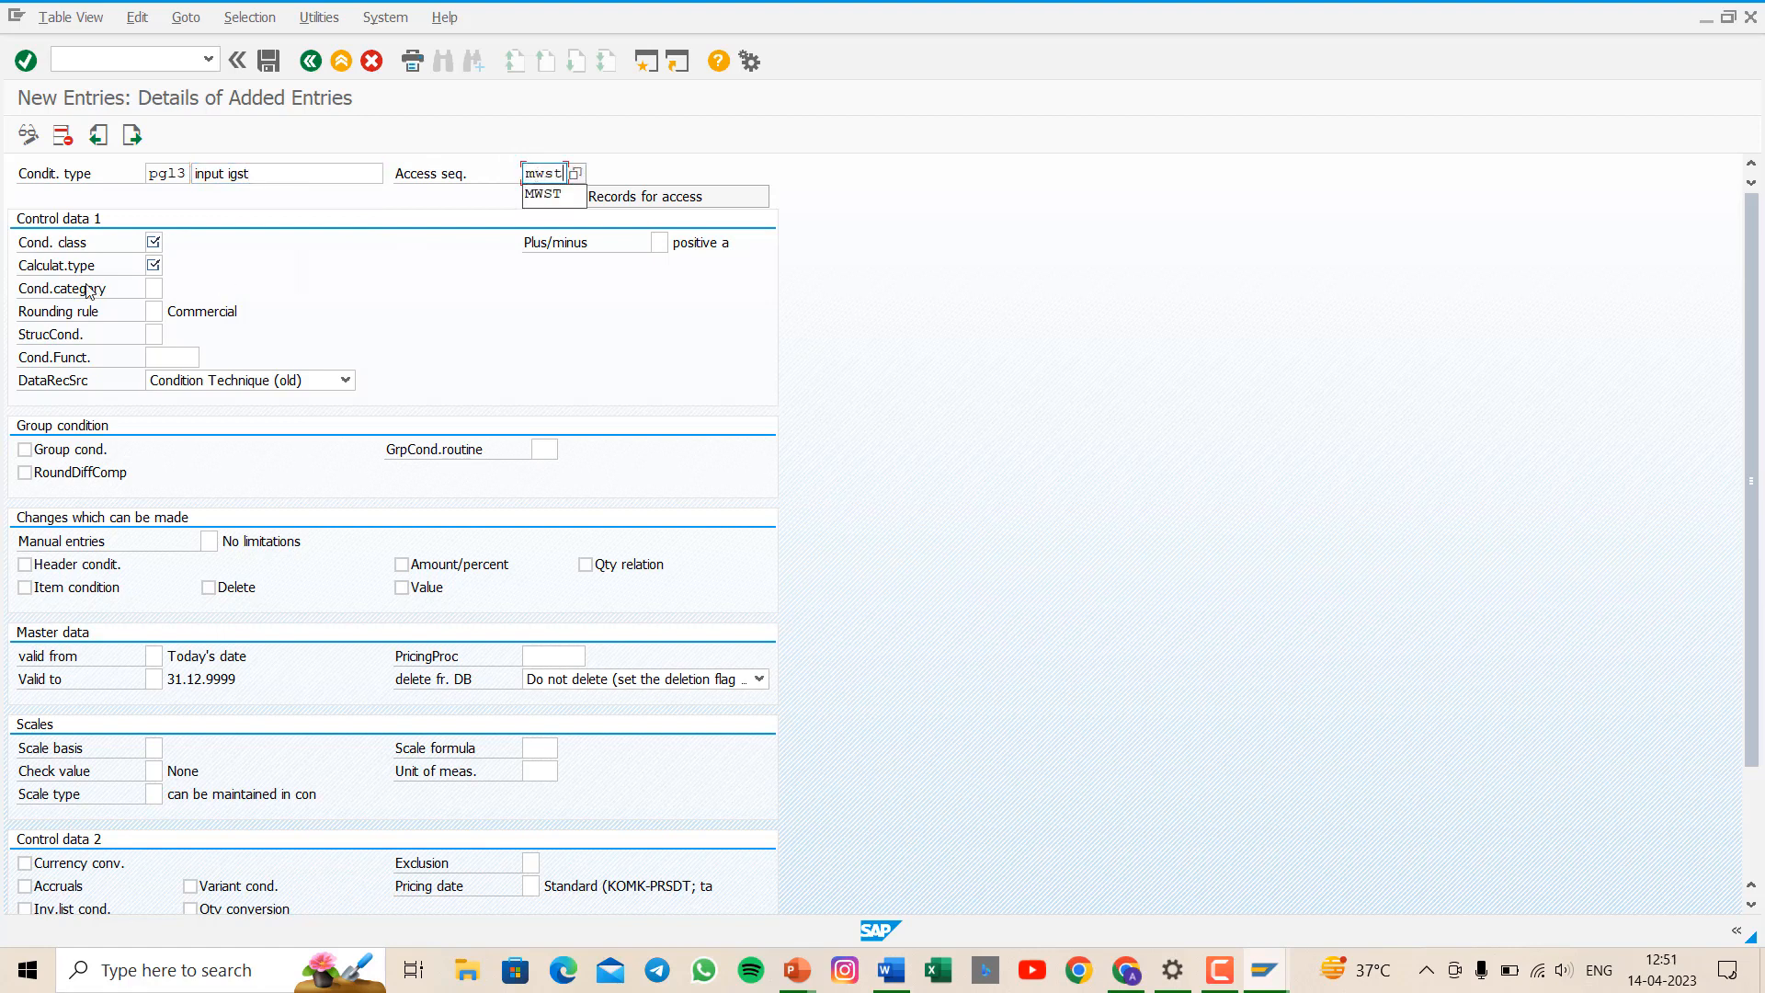
# - Set PGL3's condition class to D, calculation type to A and condition category to D, and save the entry
pyautogui.click(156, 244)
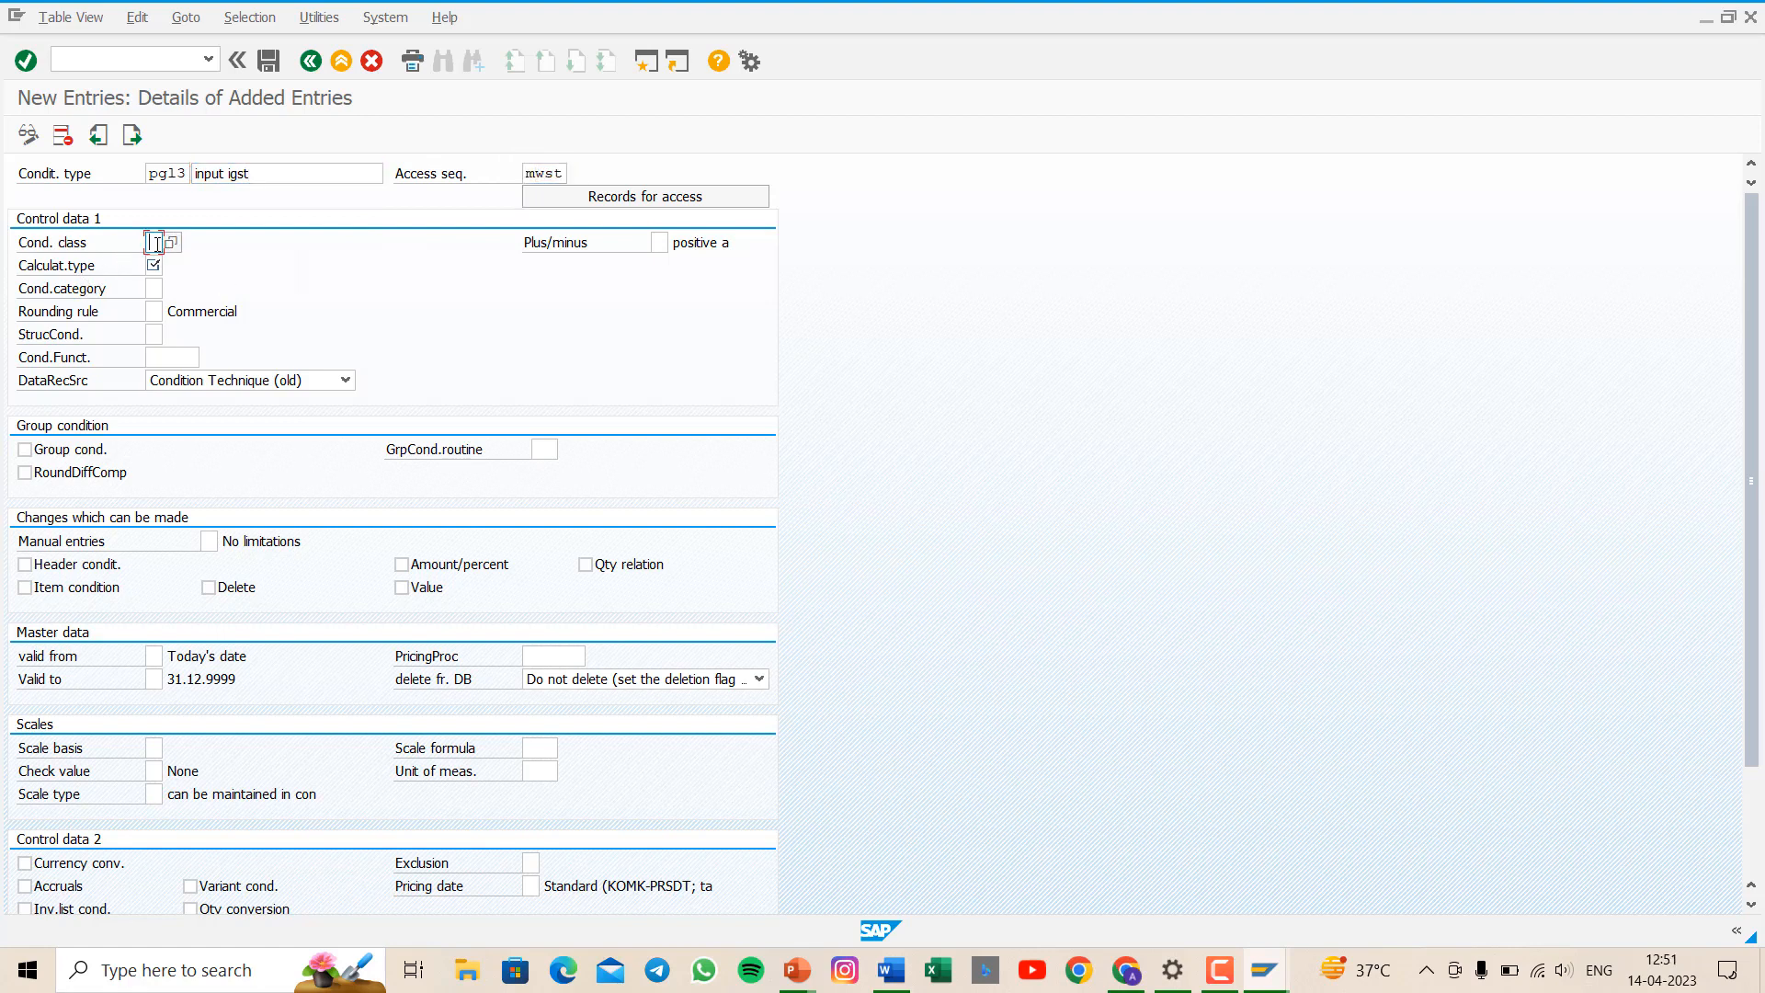
pyautogui.write('d')
pyautogui.press('Tab')
pyautogui.write('a')
pyautogui.press('Tab')
pyautogui.write('d')
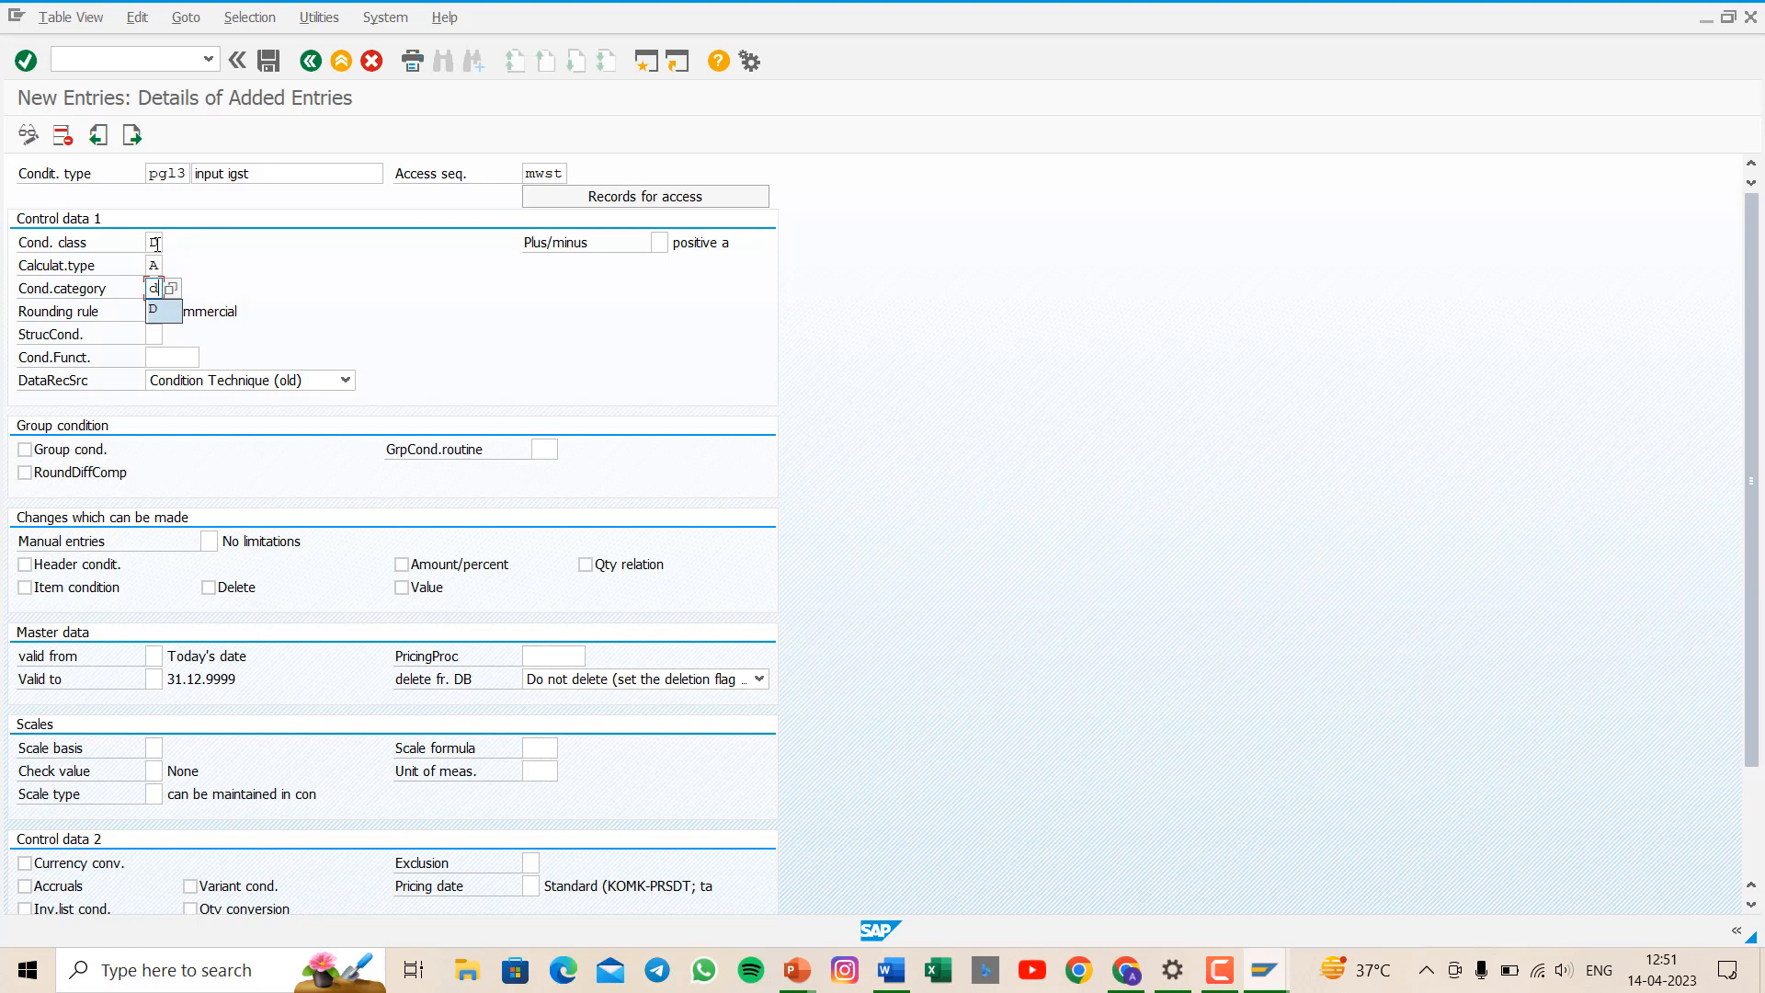
pyautogui.press('Return')
pyautogui.hotkey('ctrl', 's')
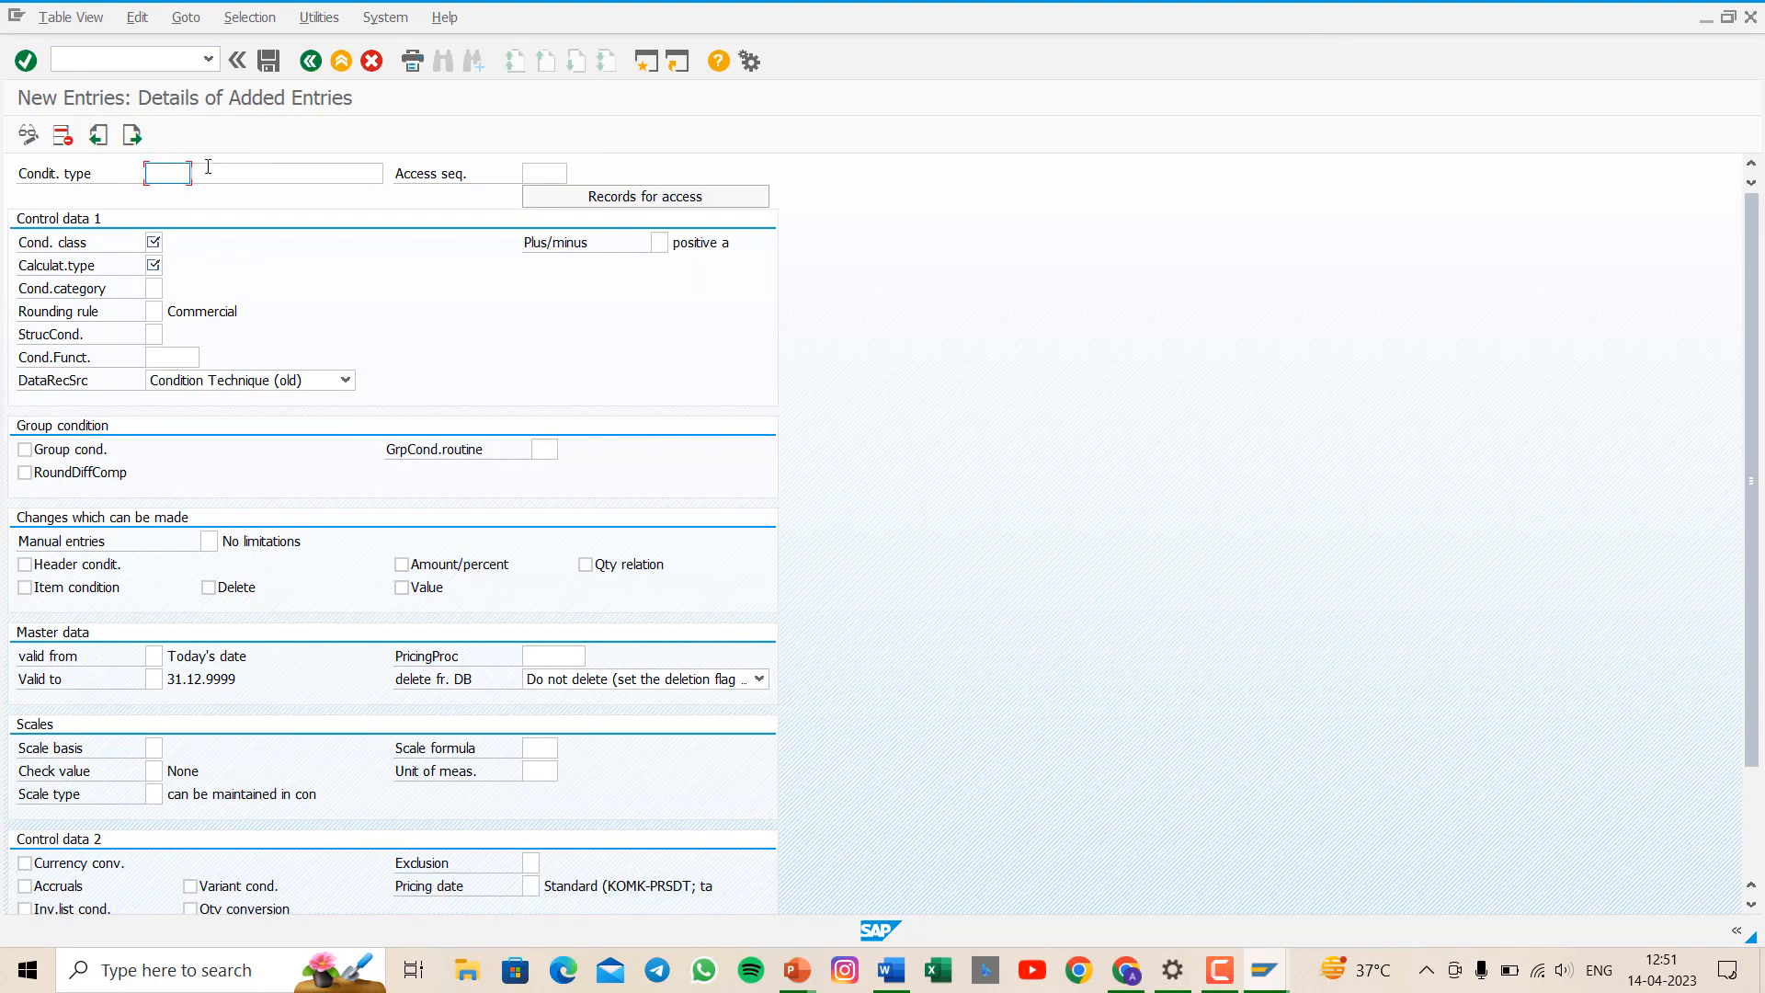
# - Enter a new condition type PGL4 with the description "output cgst" and access sequence MWST
pyautogui.write('pg14')
pyautogui.click(223, 172)
pyautogui.write('output cgst')
pyautogui.click(542, 171)
pyautogui.write('mwst')
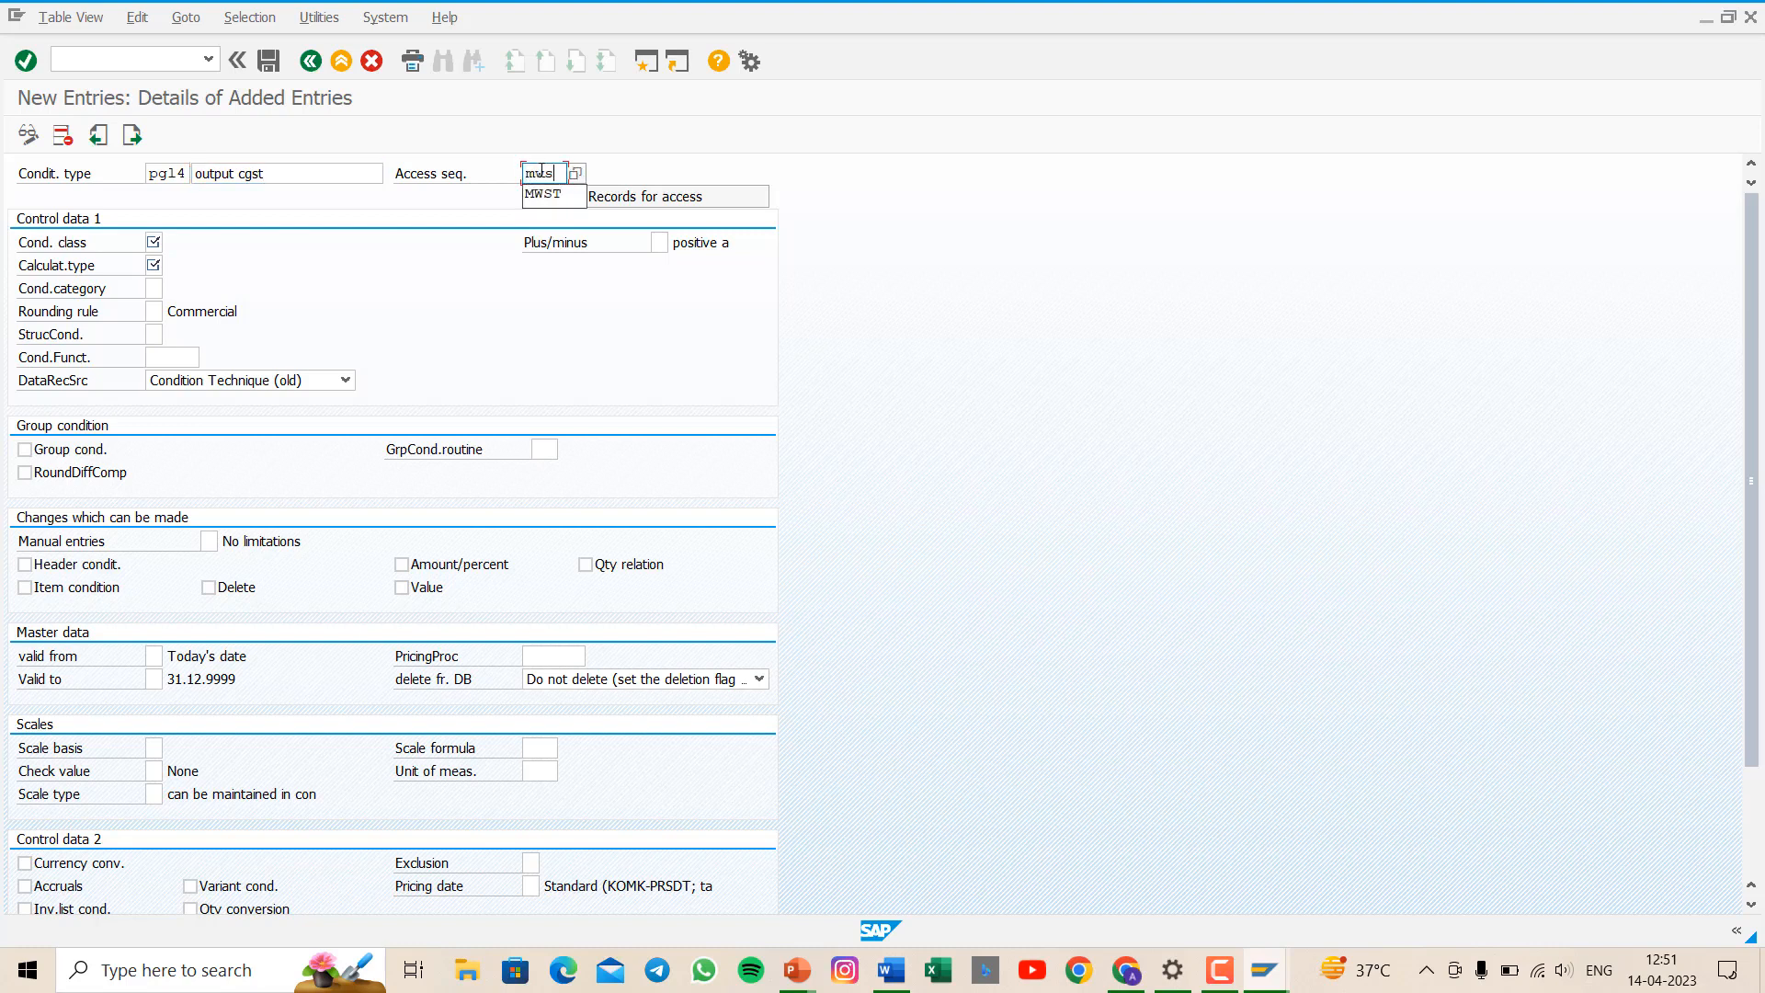
# - Set PGL4's condition class to D, calculation type to A and condition category to D, save, and return to the condition types overview
pyautogui.click(158, 245)
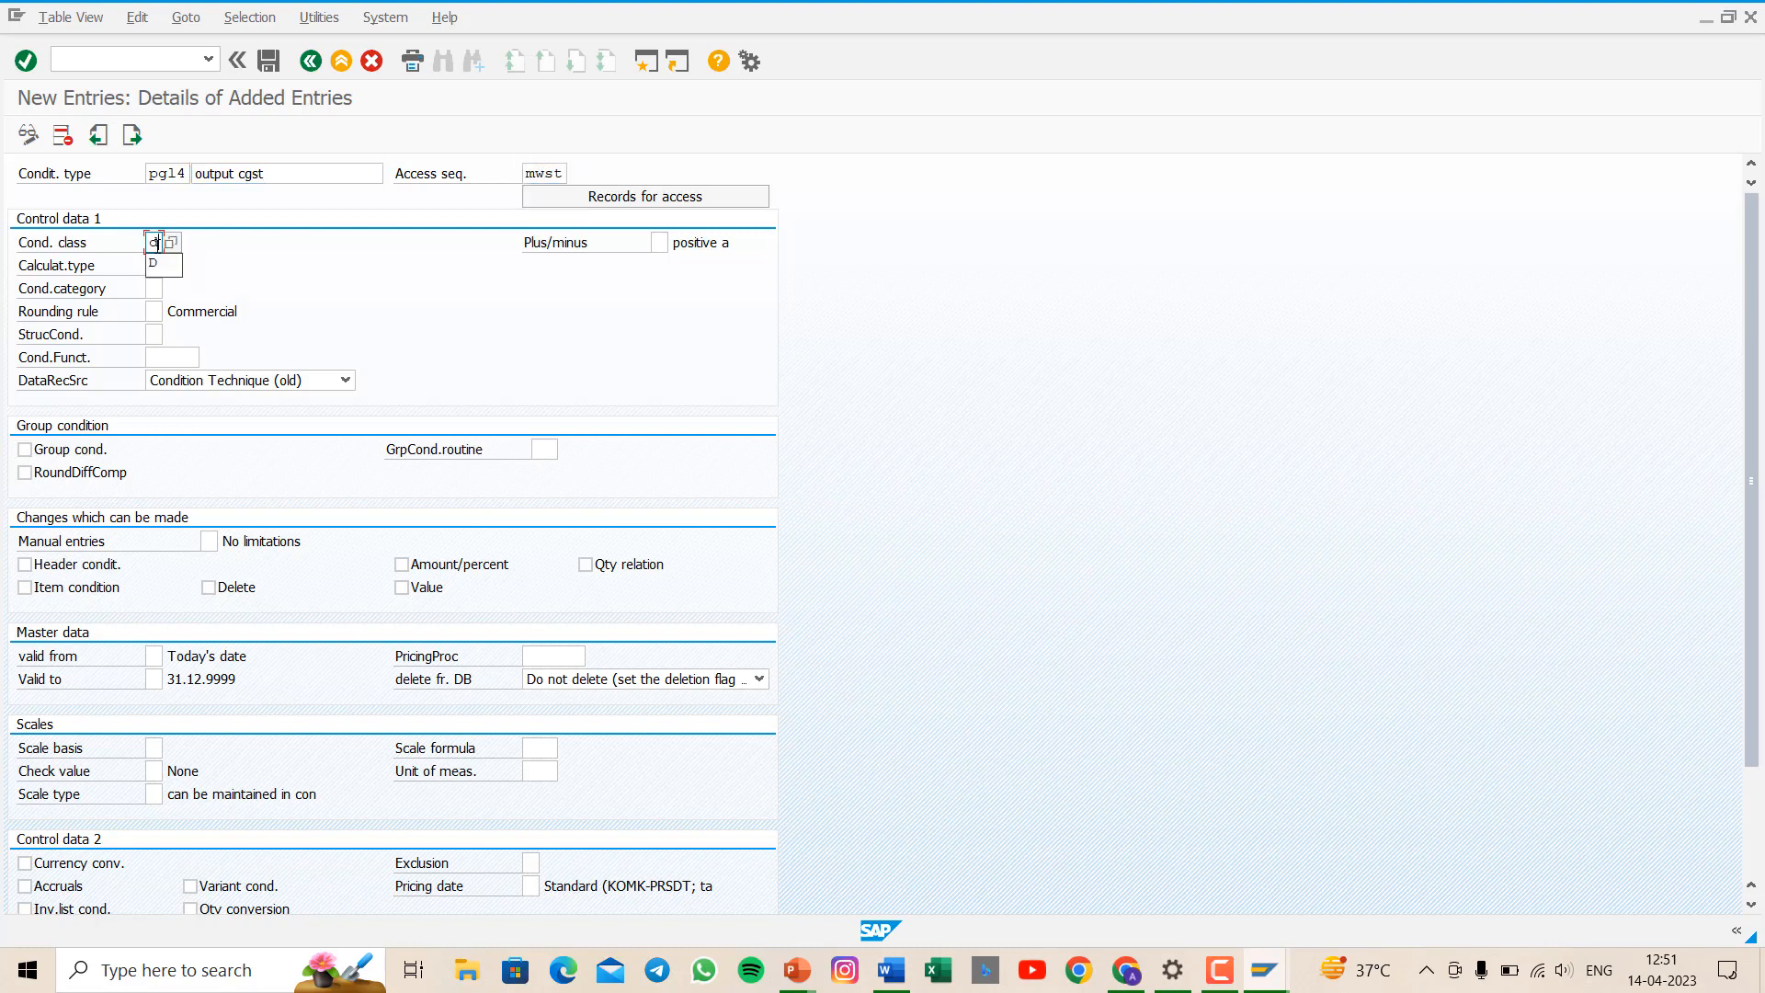
pyautogui.write('A')
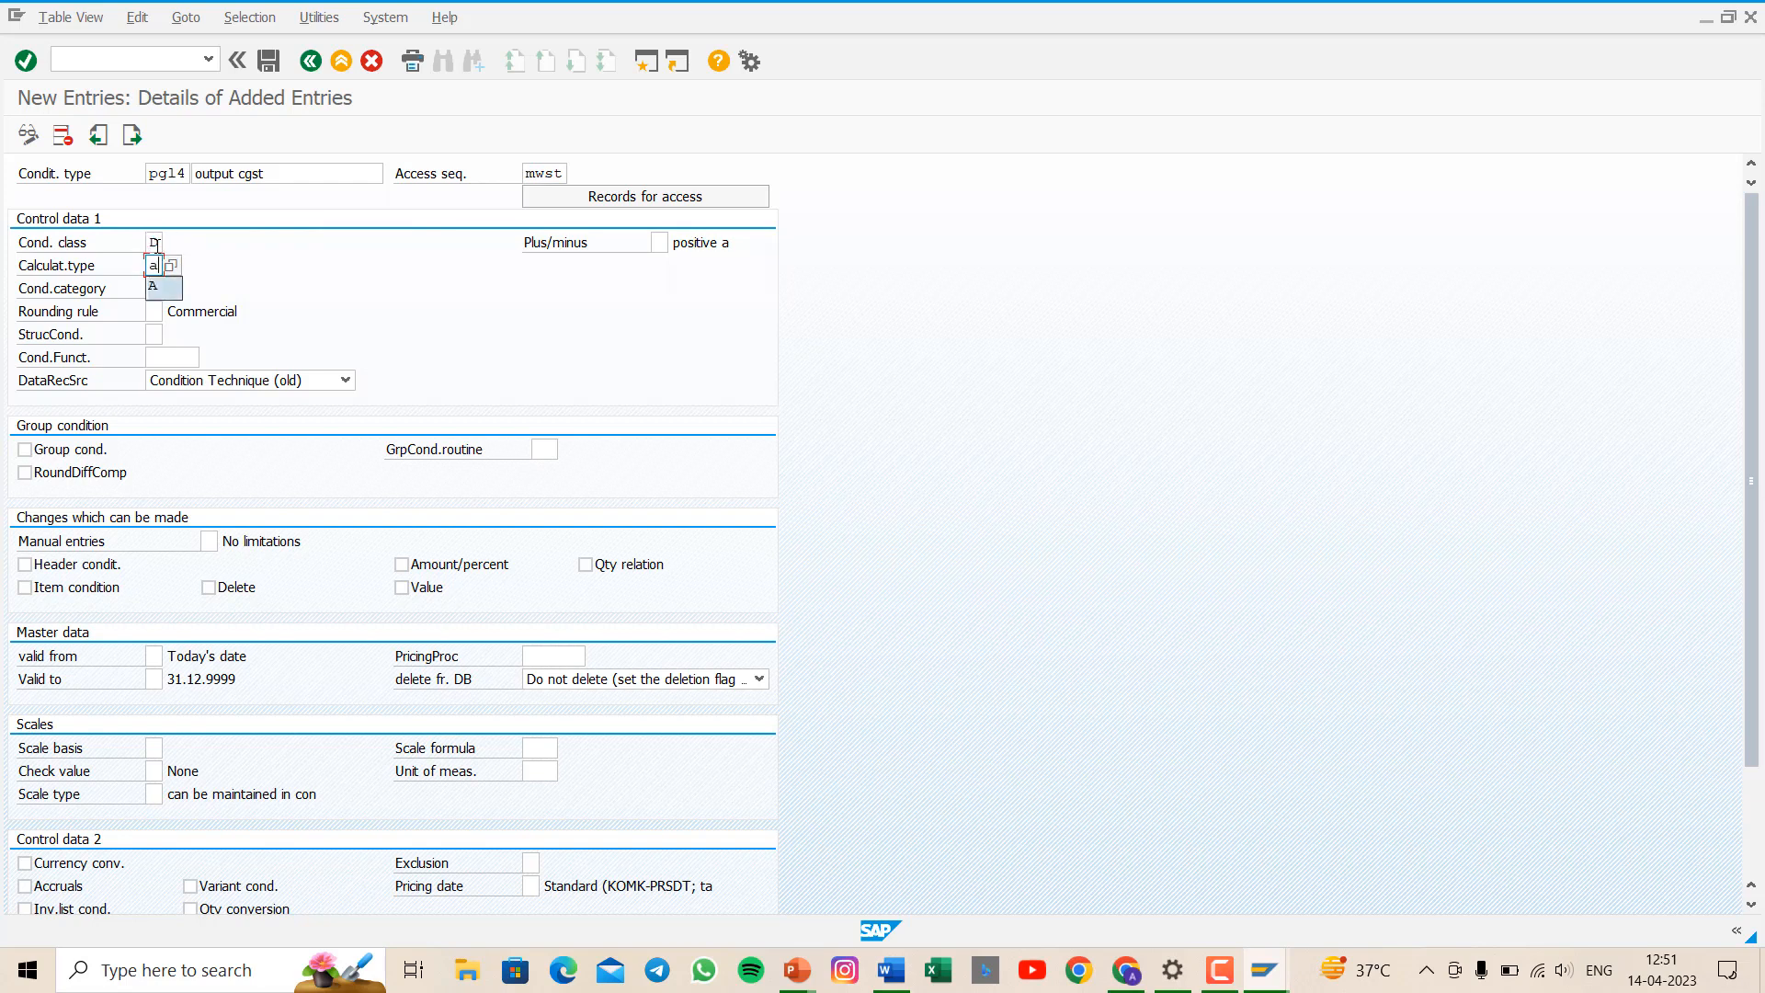
pyautogui.write('D')
pyautogui.press('Return')
pyautogui.hotkey('ctrl', 's')
pyautogui.click(309, 62)
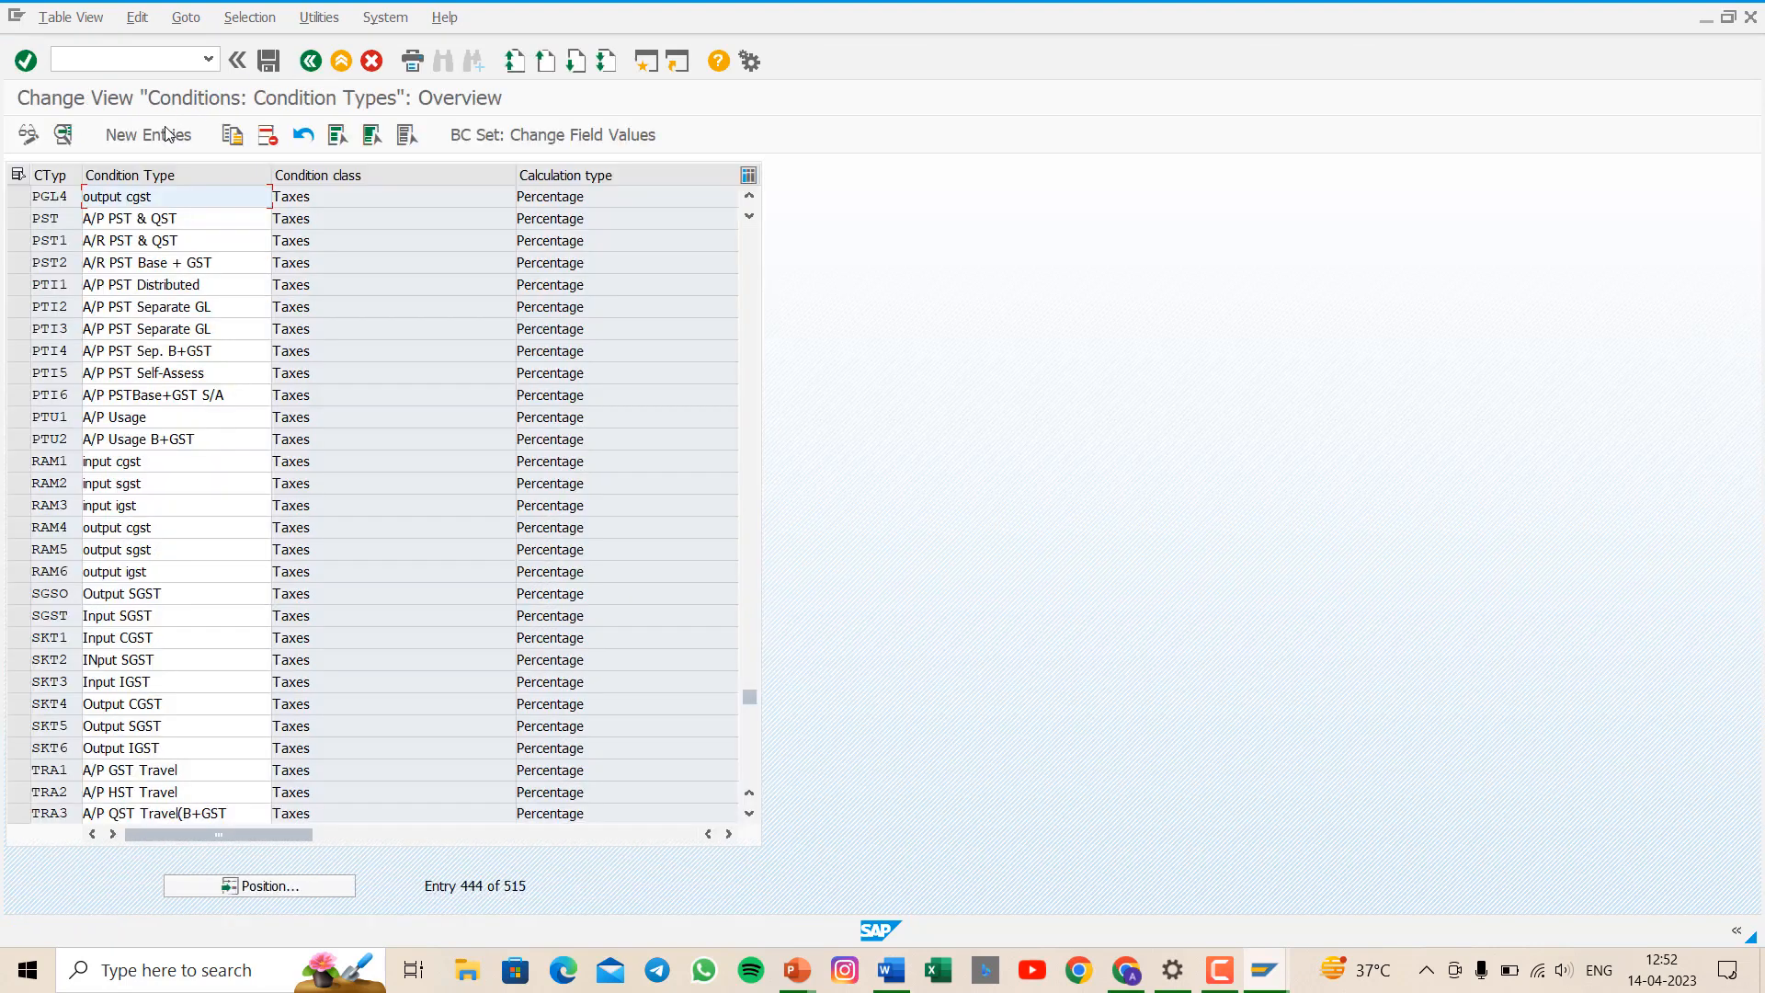
# - Start a new entry for condition type PGL5 with the description "output sgst" and access sequence MWST
pyautogui.click(135, 137)
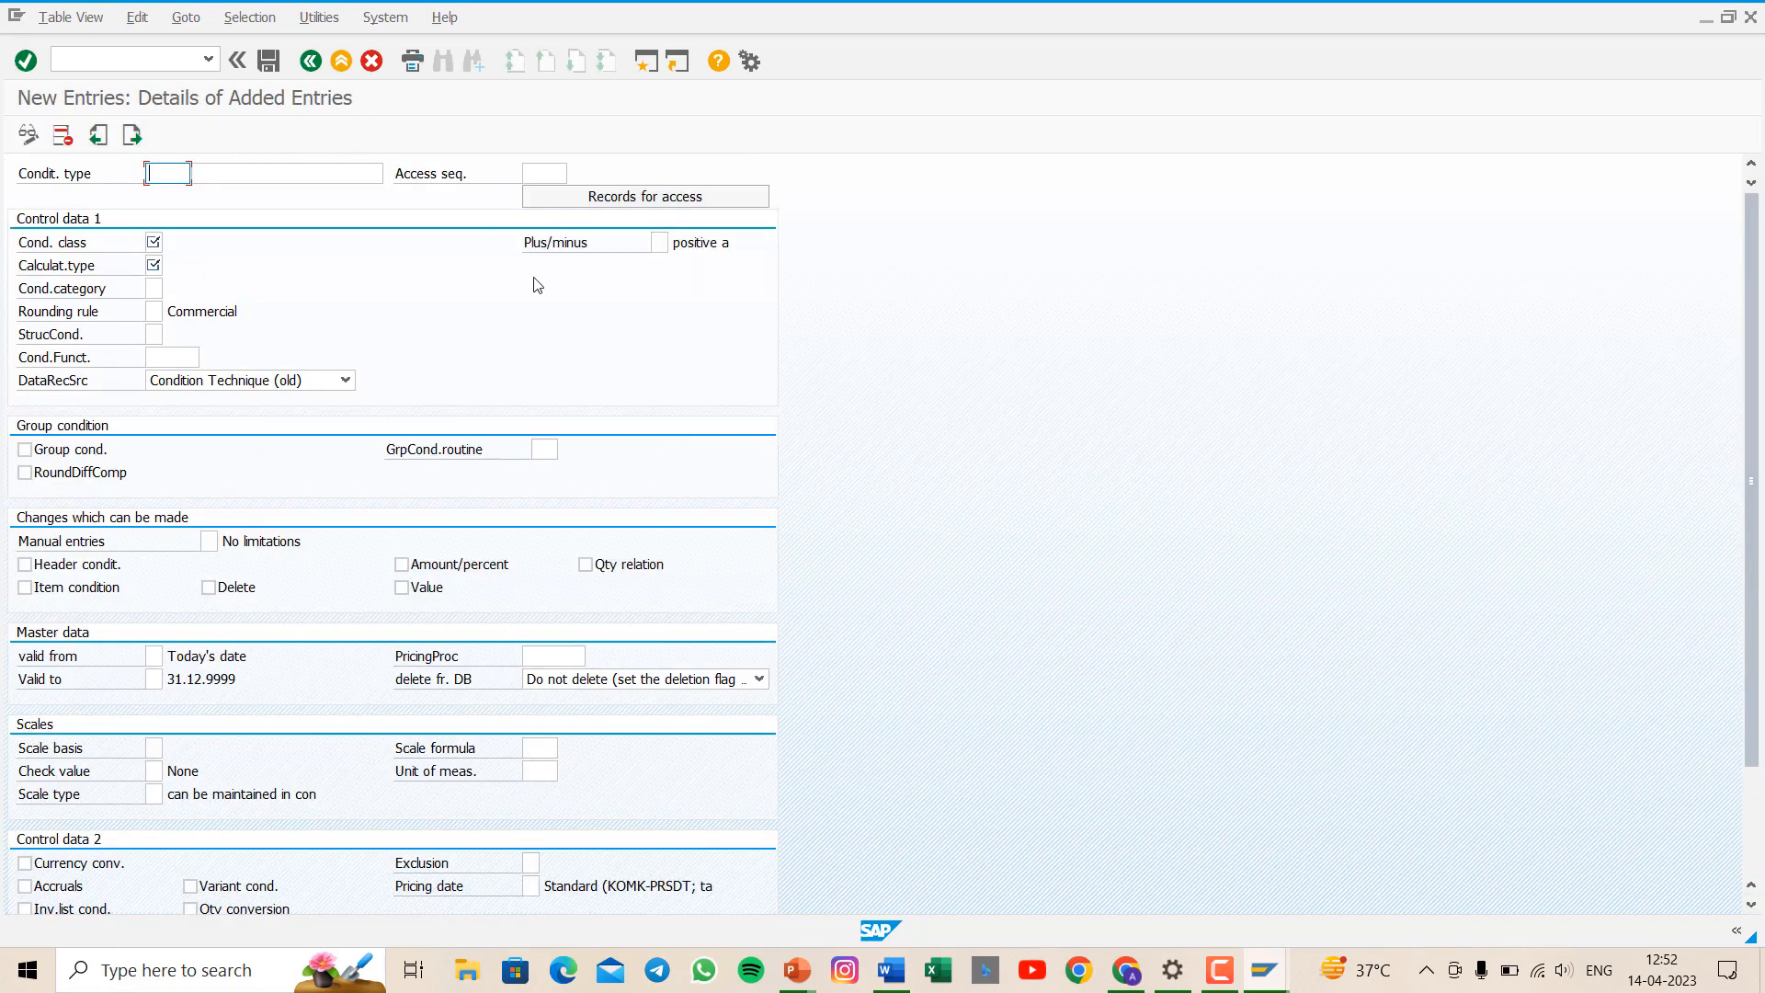
pyautogui.write('pg15')
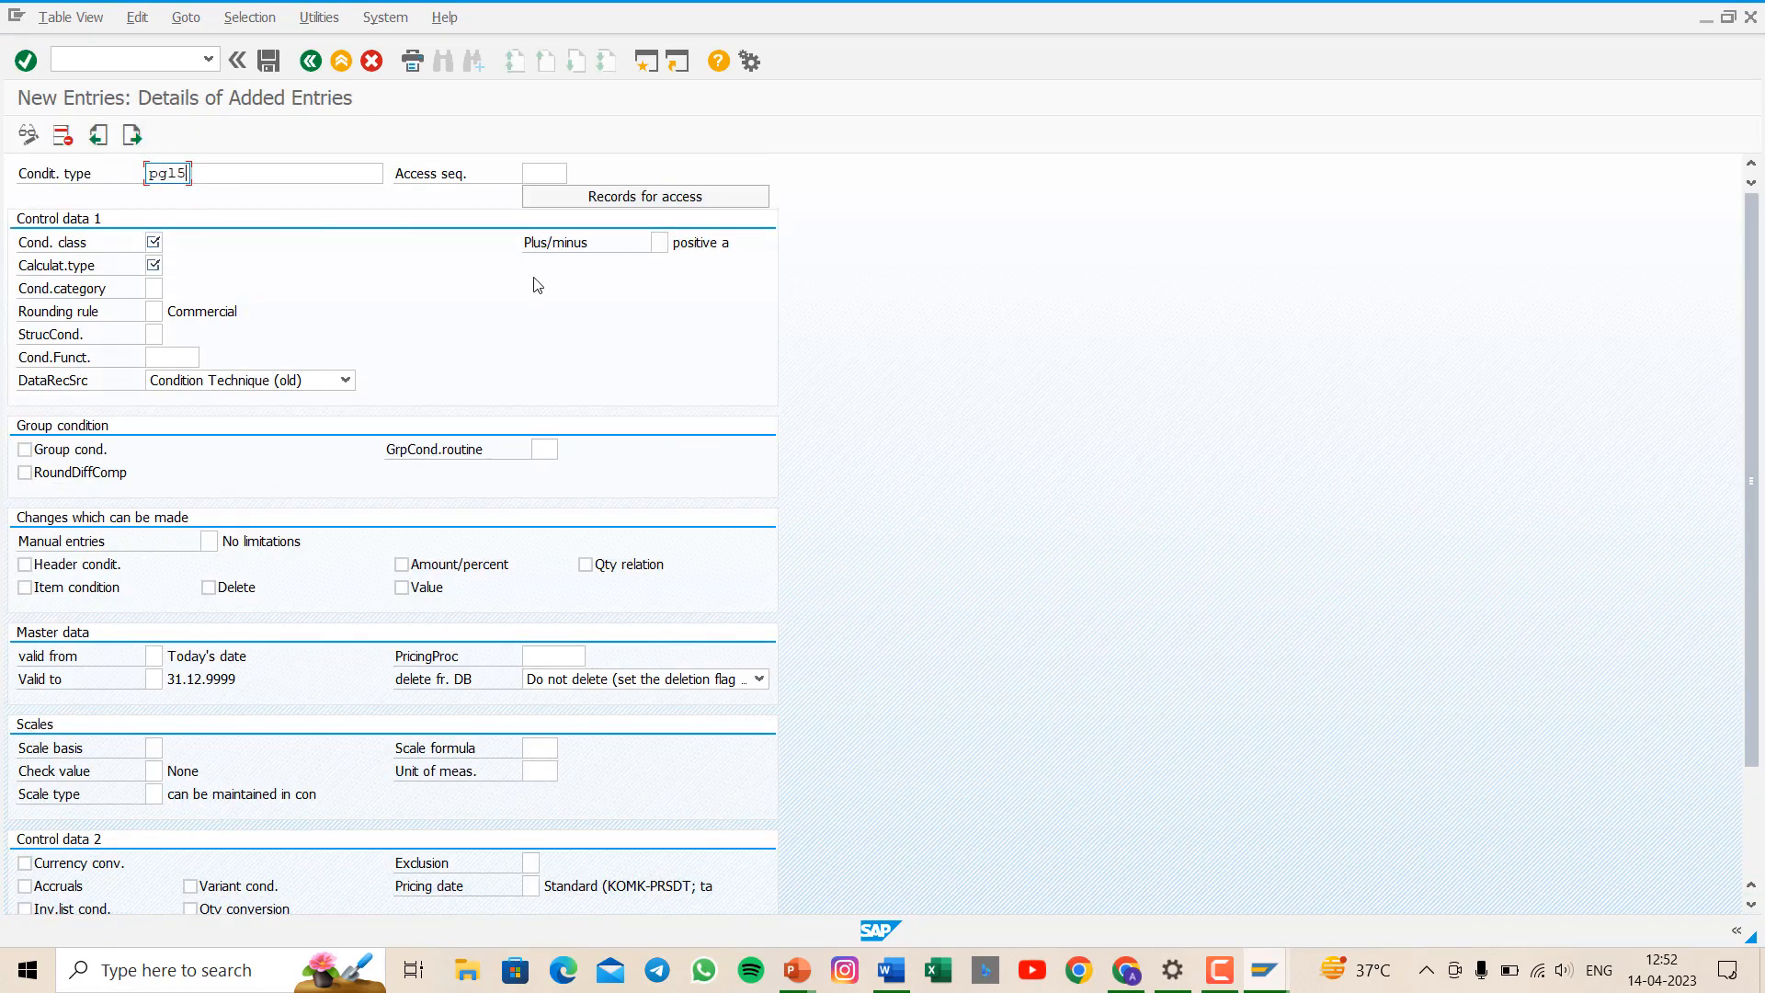
pyautogui.click(316, 175)
pyautogui.write('out')
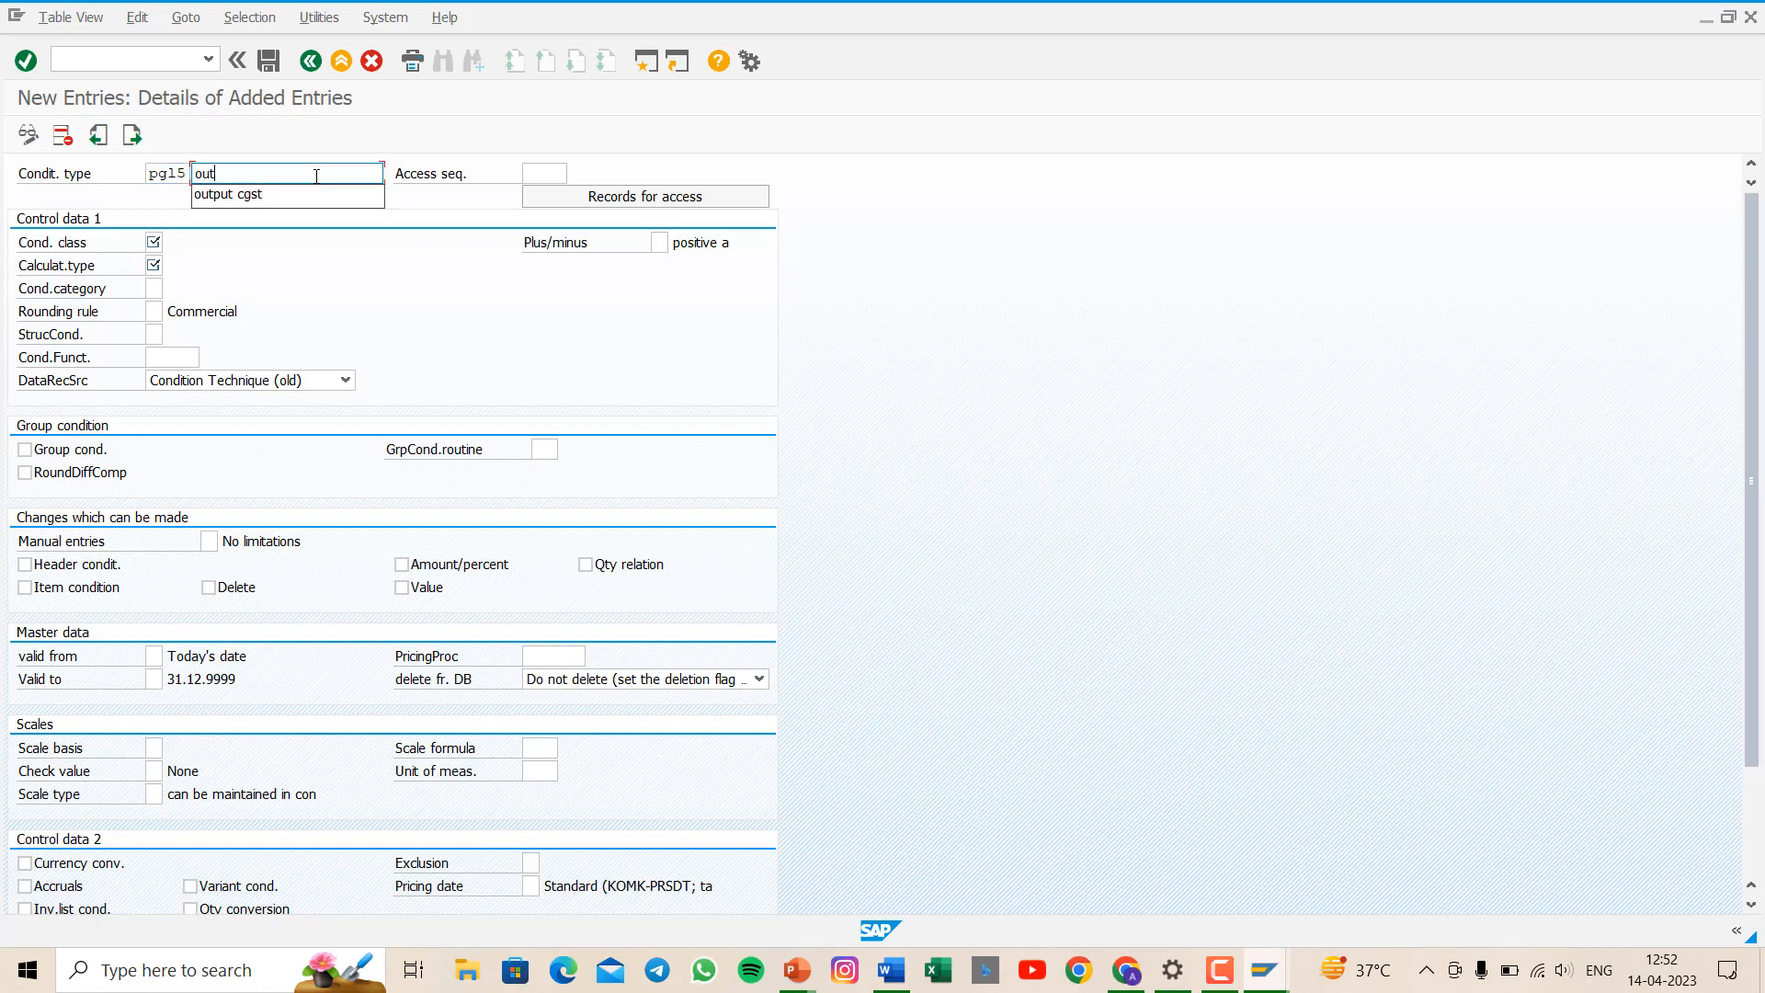
pyautogui.write('put sgst')
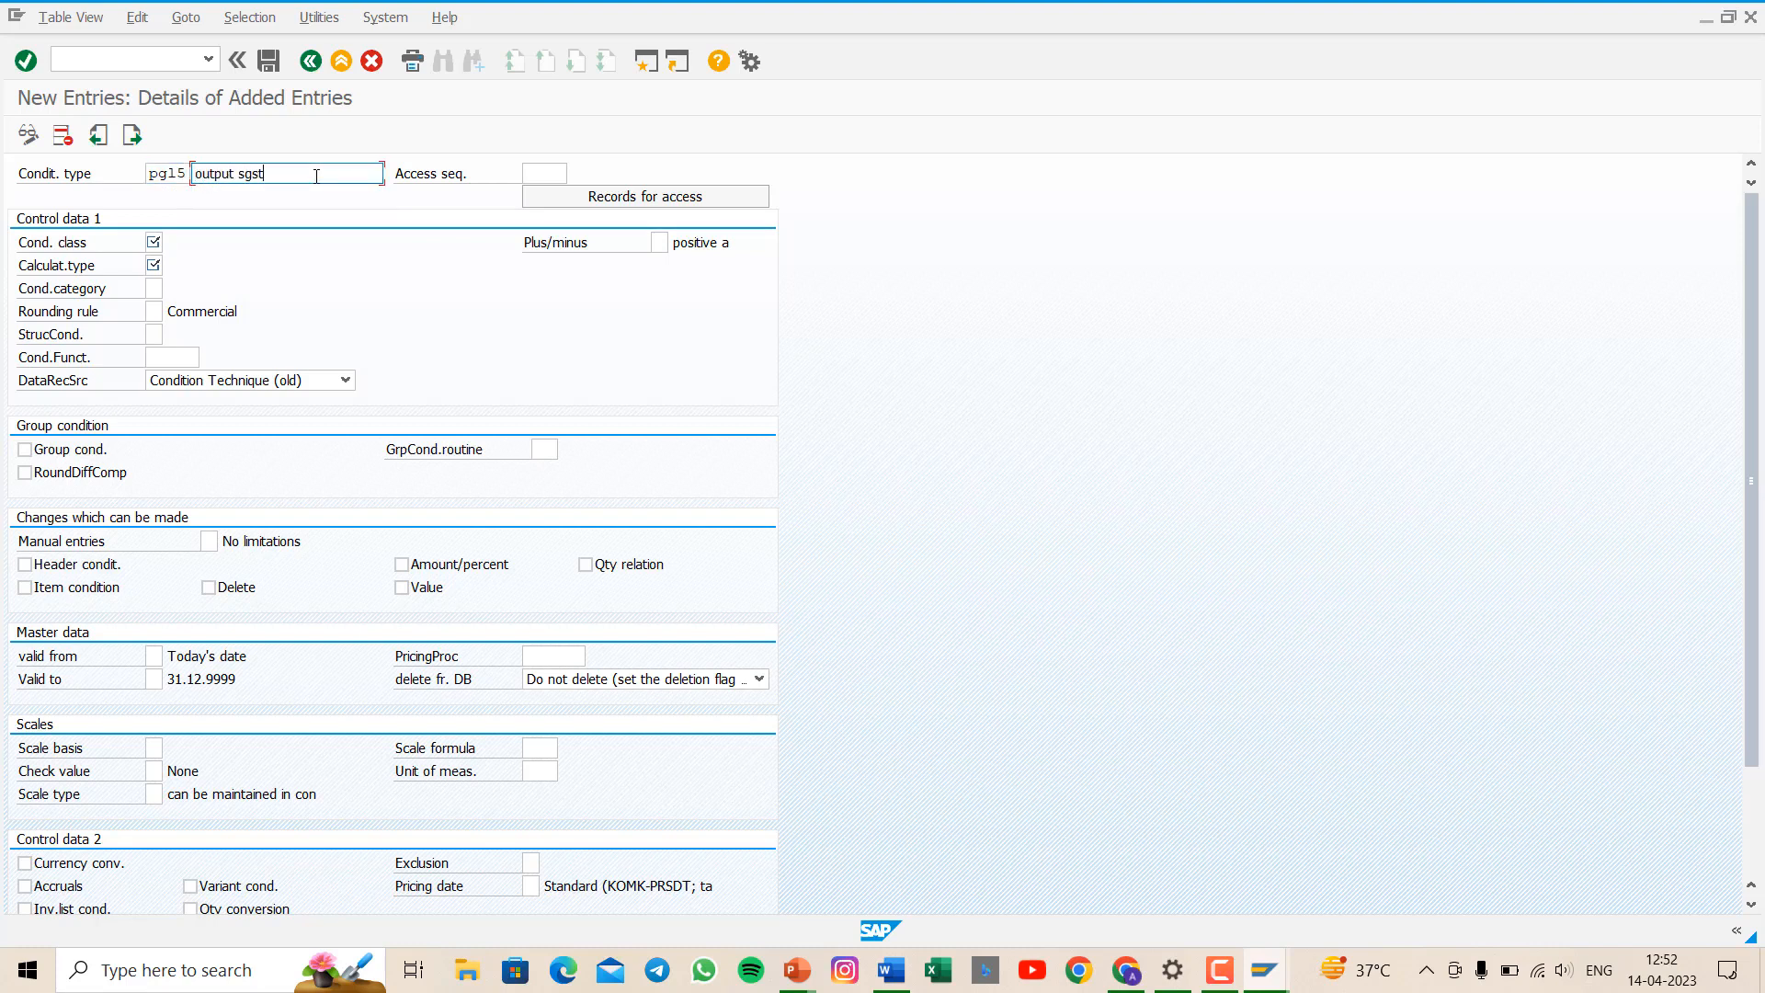
pyautogui.click(533, 172)
pyautogui.write('mwst')
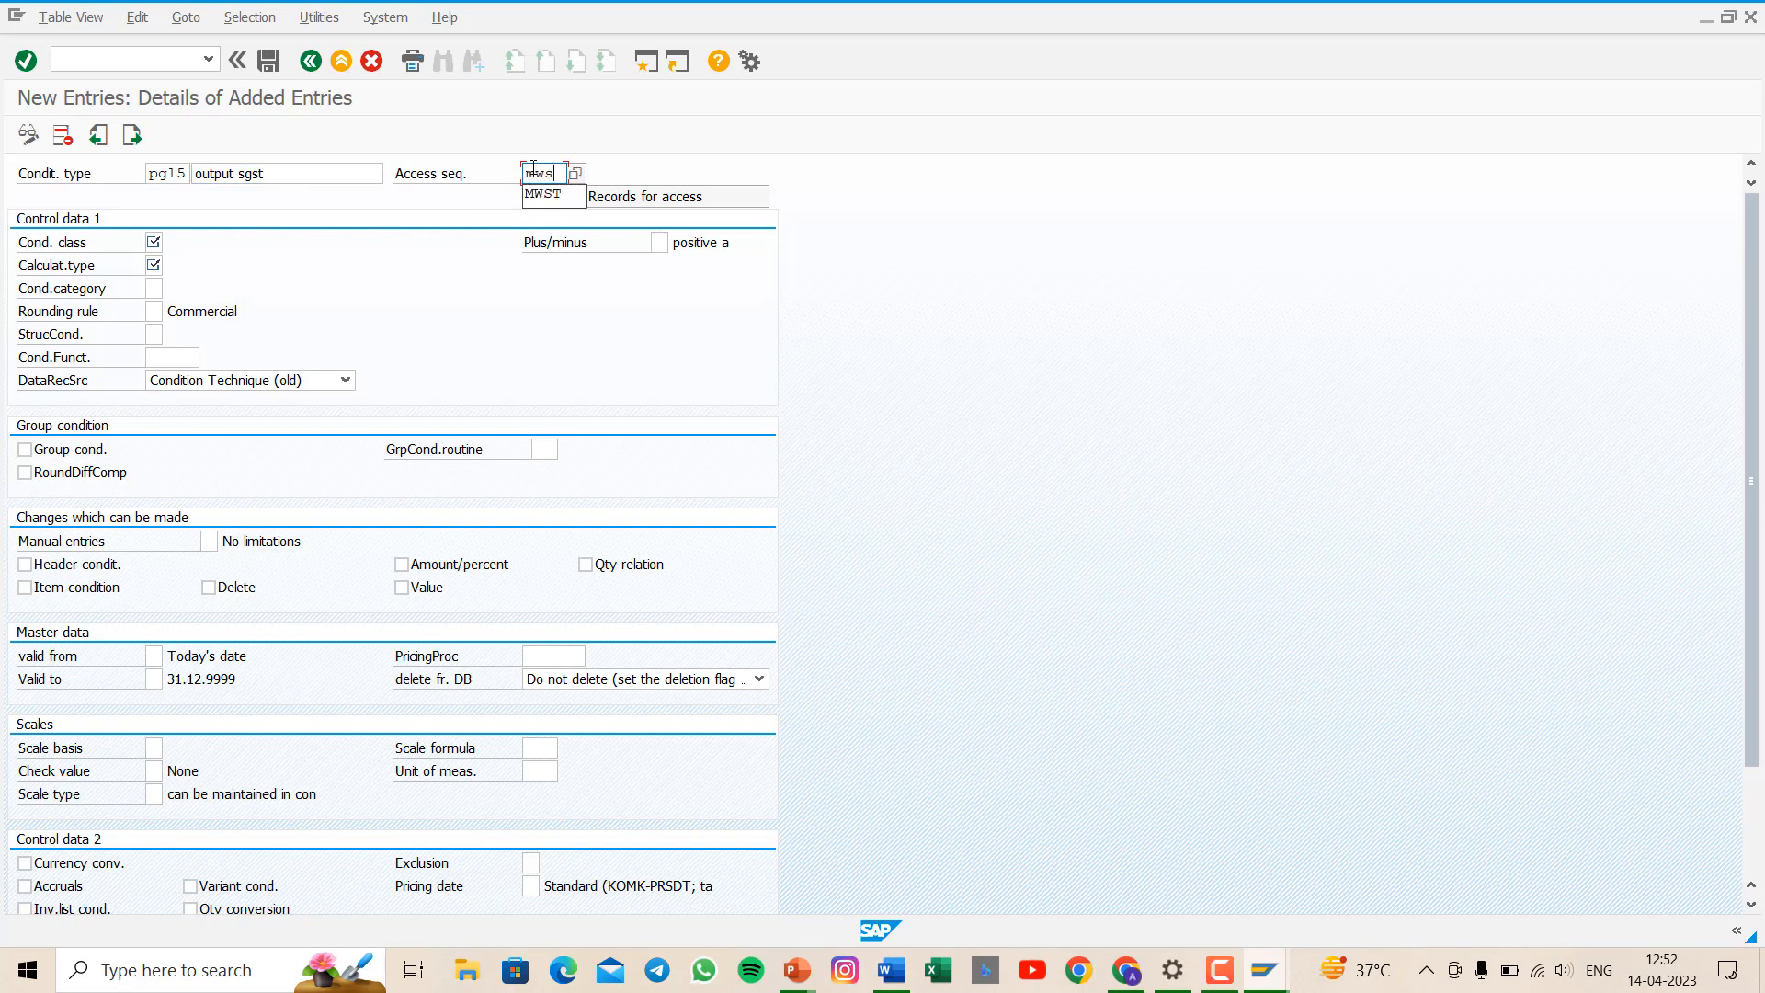
# - Set PGL5's condition class to D, calculation type to A and condition category to D, save, and return to the condition types overview
pyautogui.click(154, 264)
pyautogui.write('a')
pyautogui.press('Down')
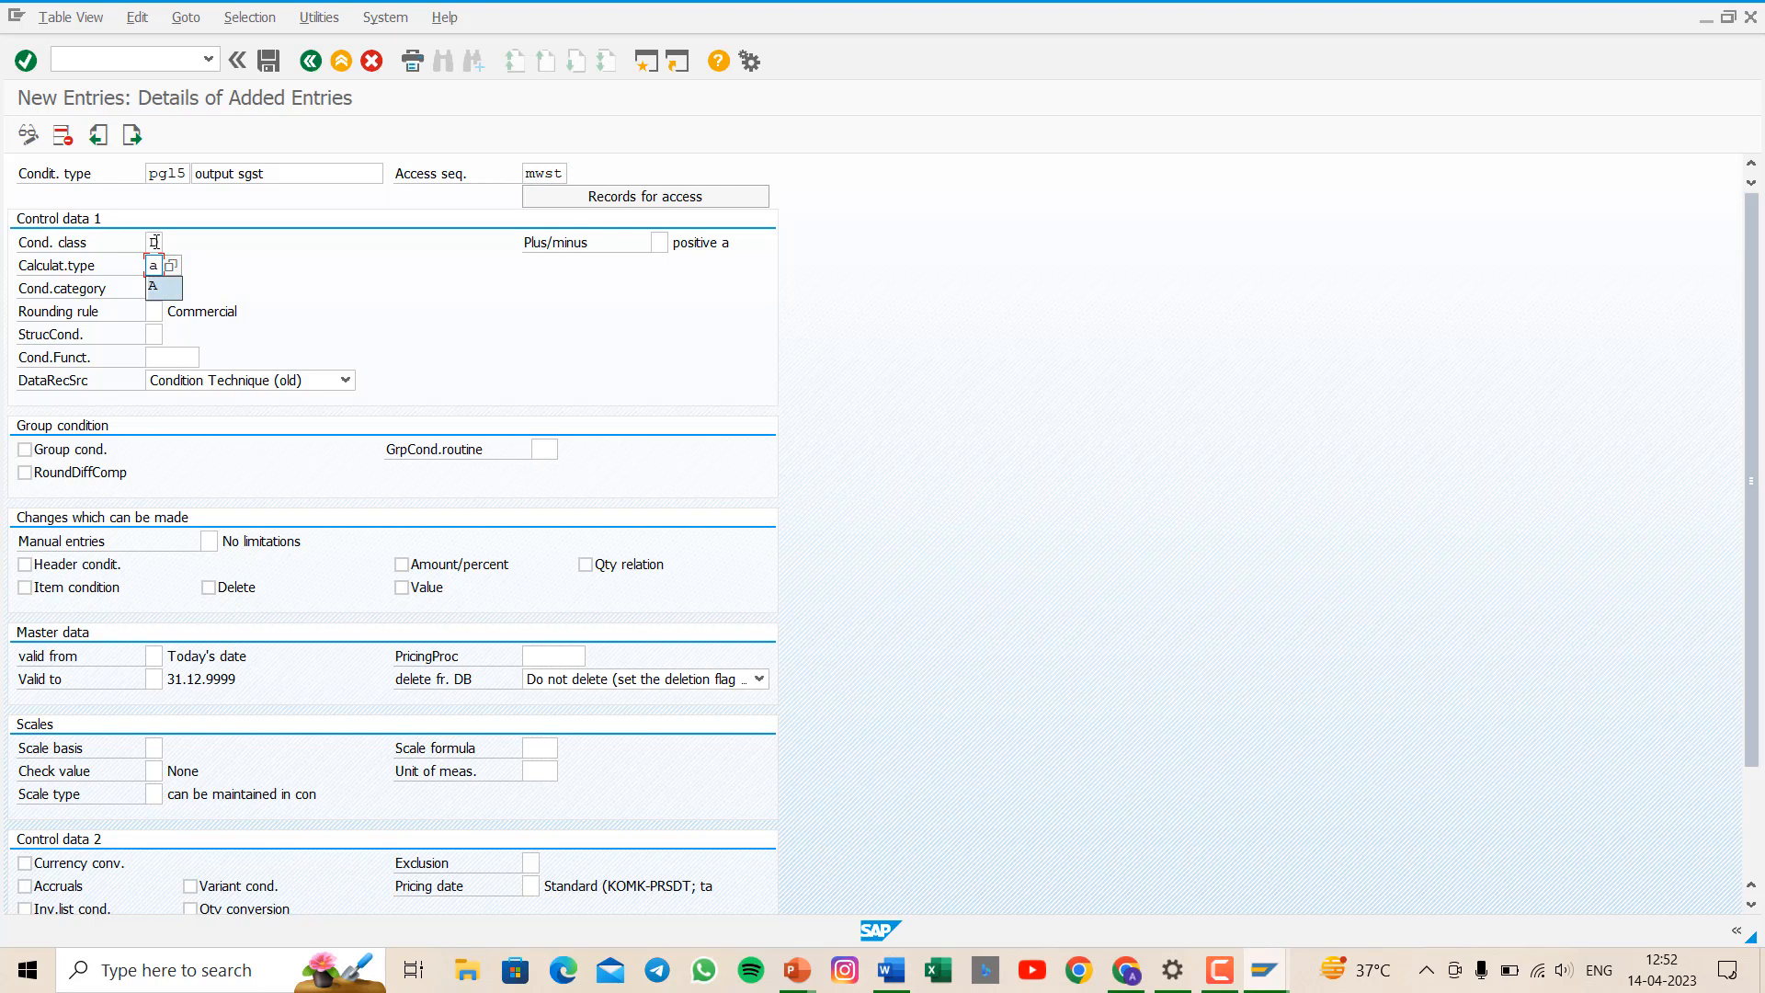
pyautogui.press('Return')
pyautogui.press('Tab')
pyautogui.write('d')
pyautogui.press('Return')
pyautogui.click(310, 60)
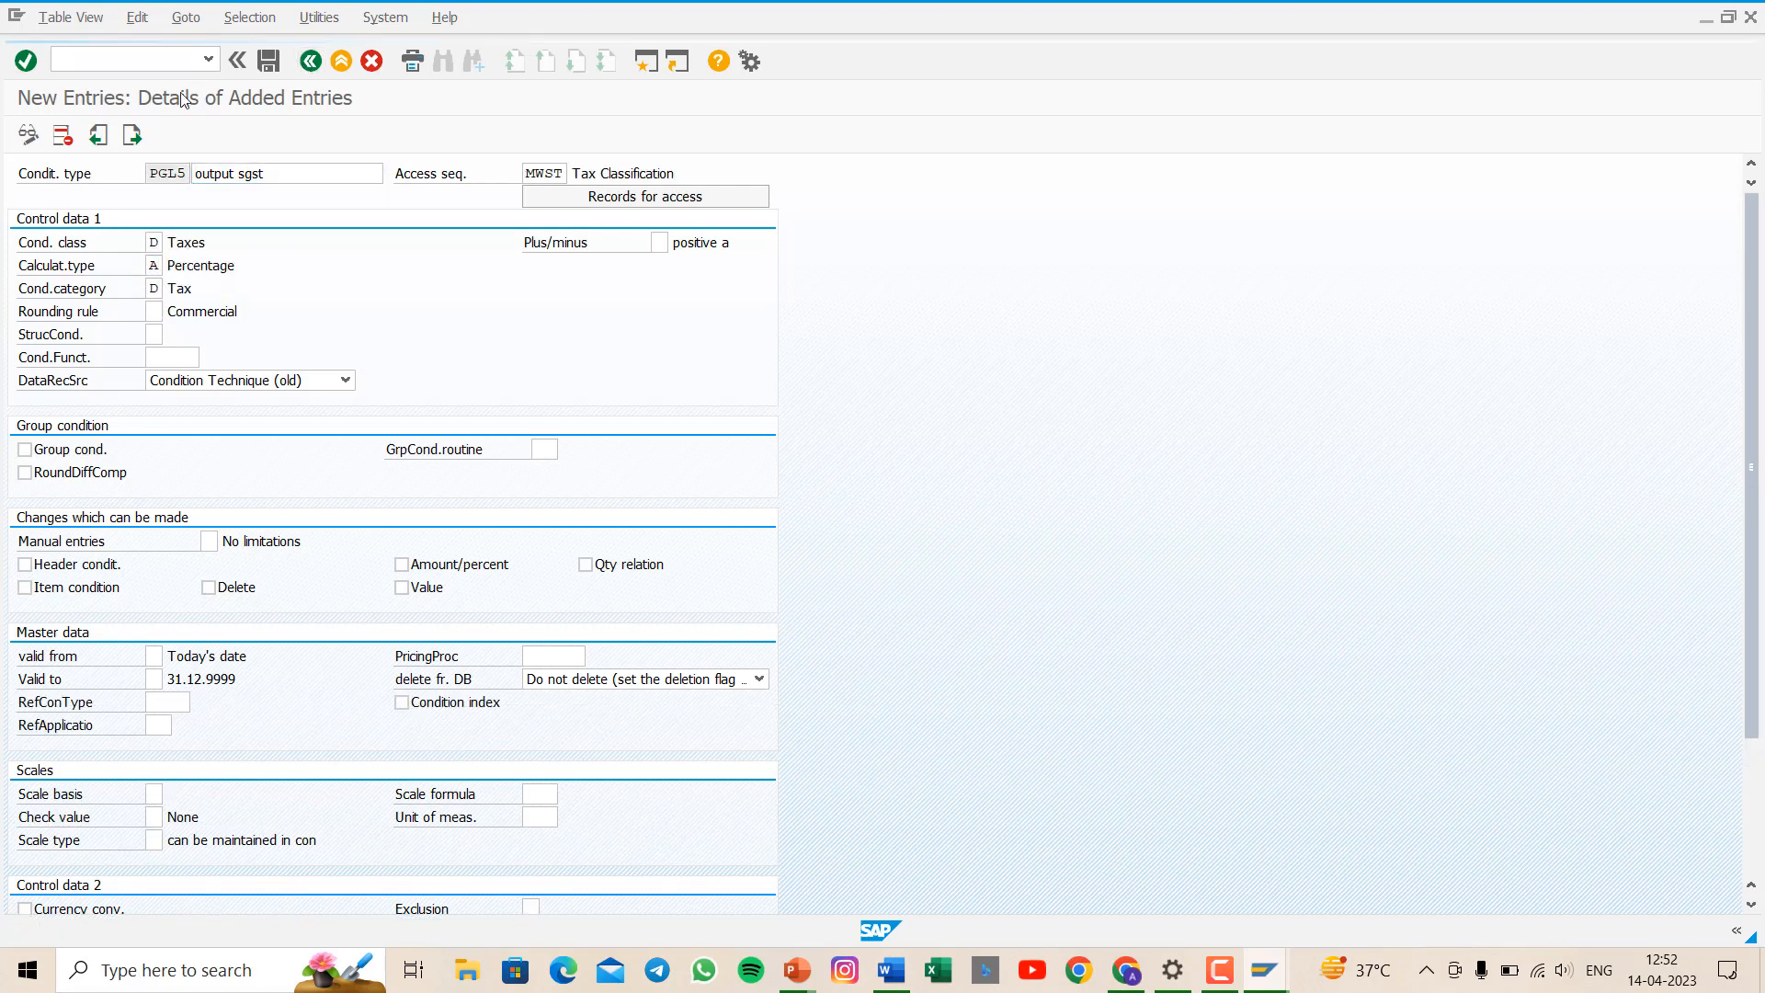
# - Start a new entry for condition type PGL6 with the description "output igst" and access sequence MWST
pyautogui.click(160, 138)
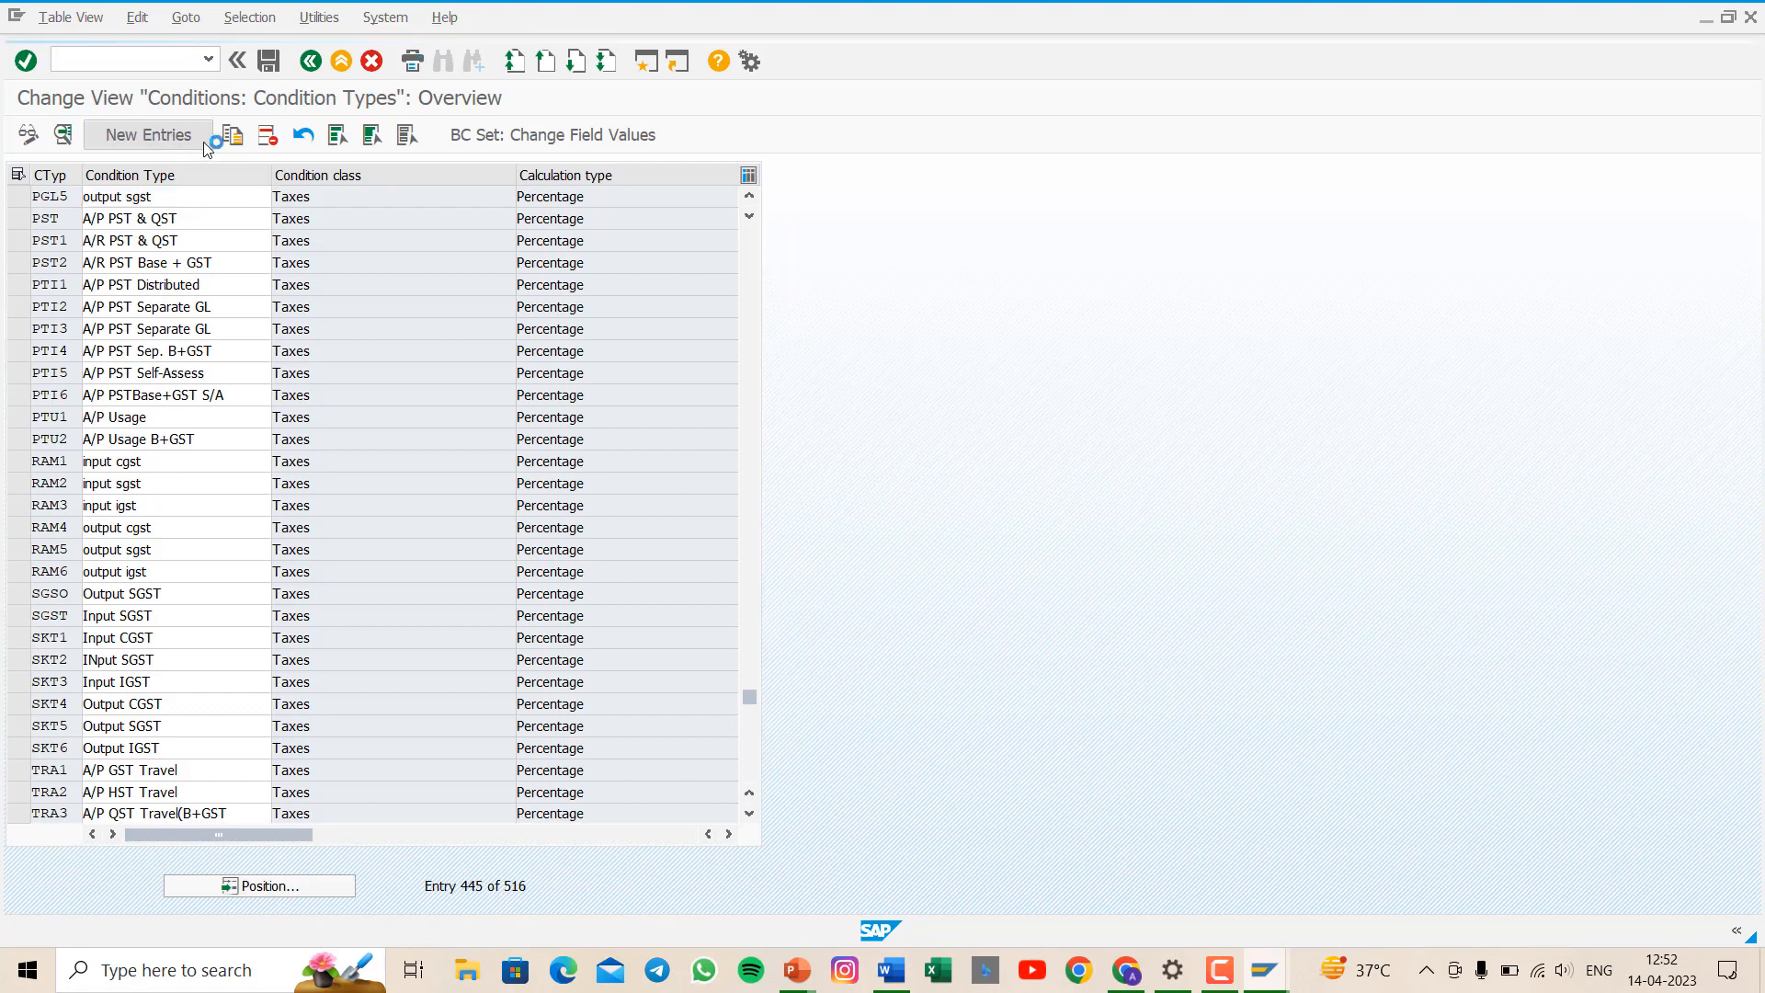
pyautogui.write('pgl6')
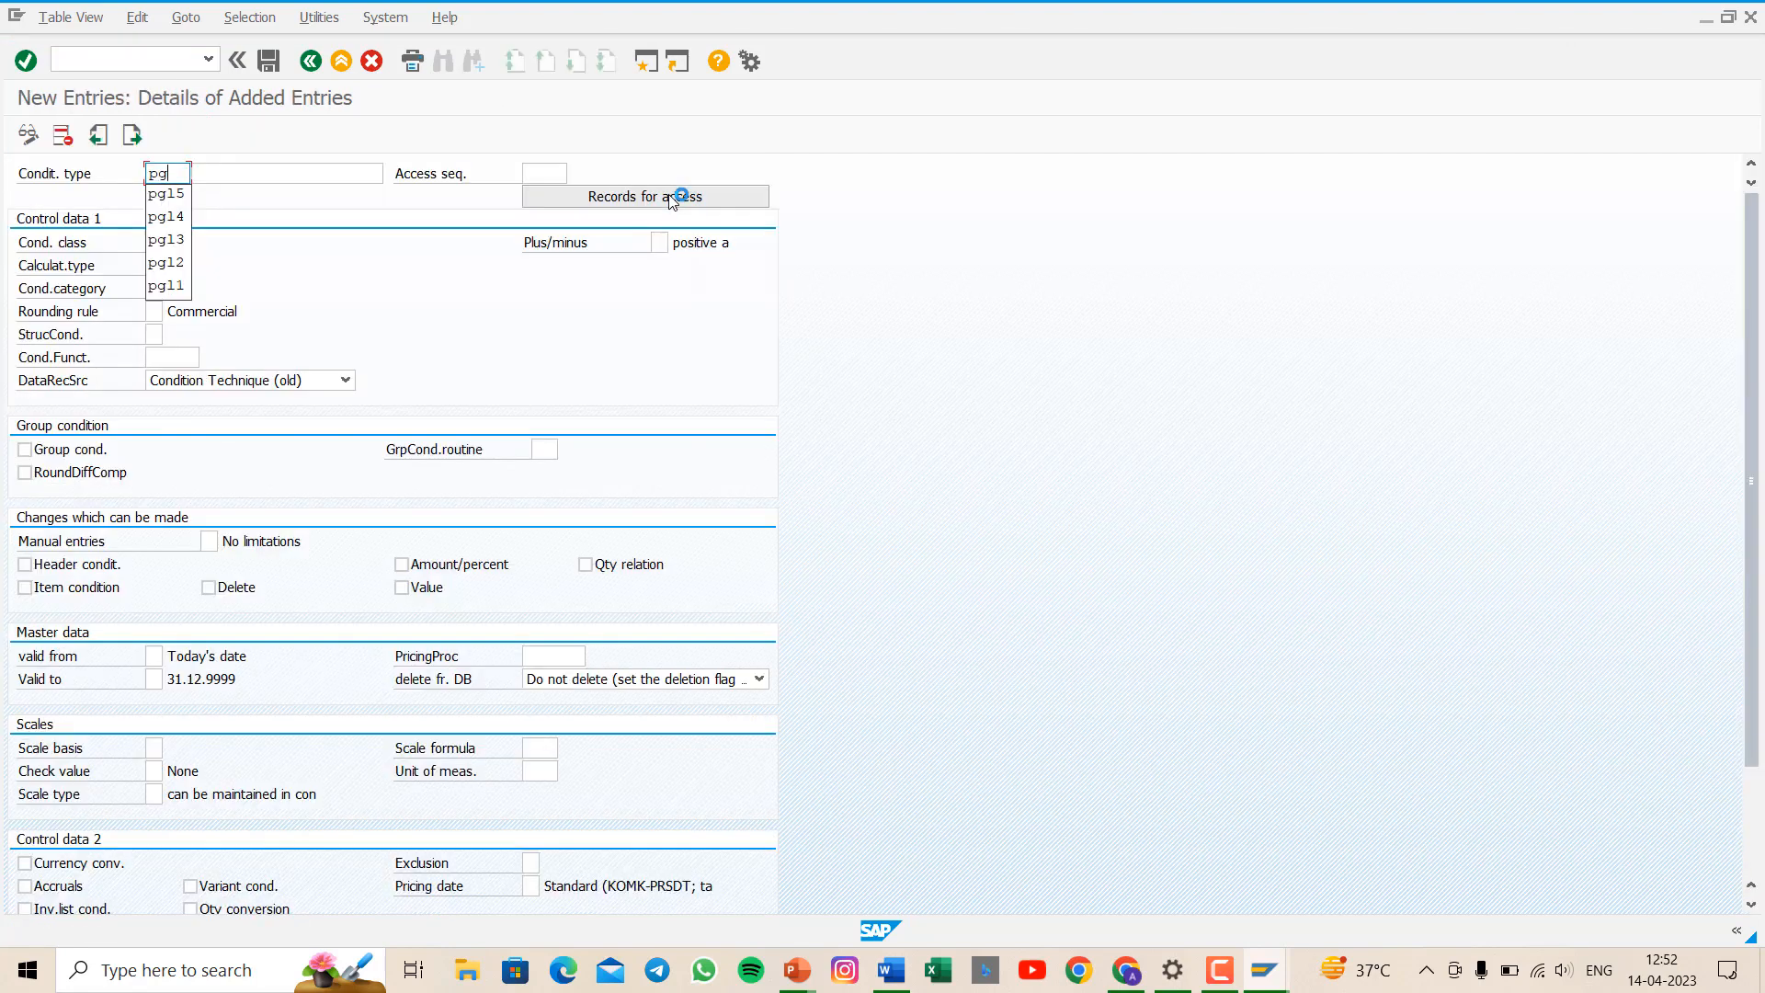
pyautogui.click(238, 174)
pyautogui.write('out')
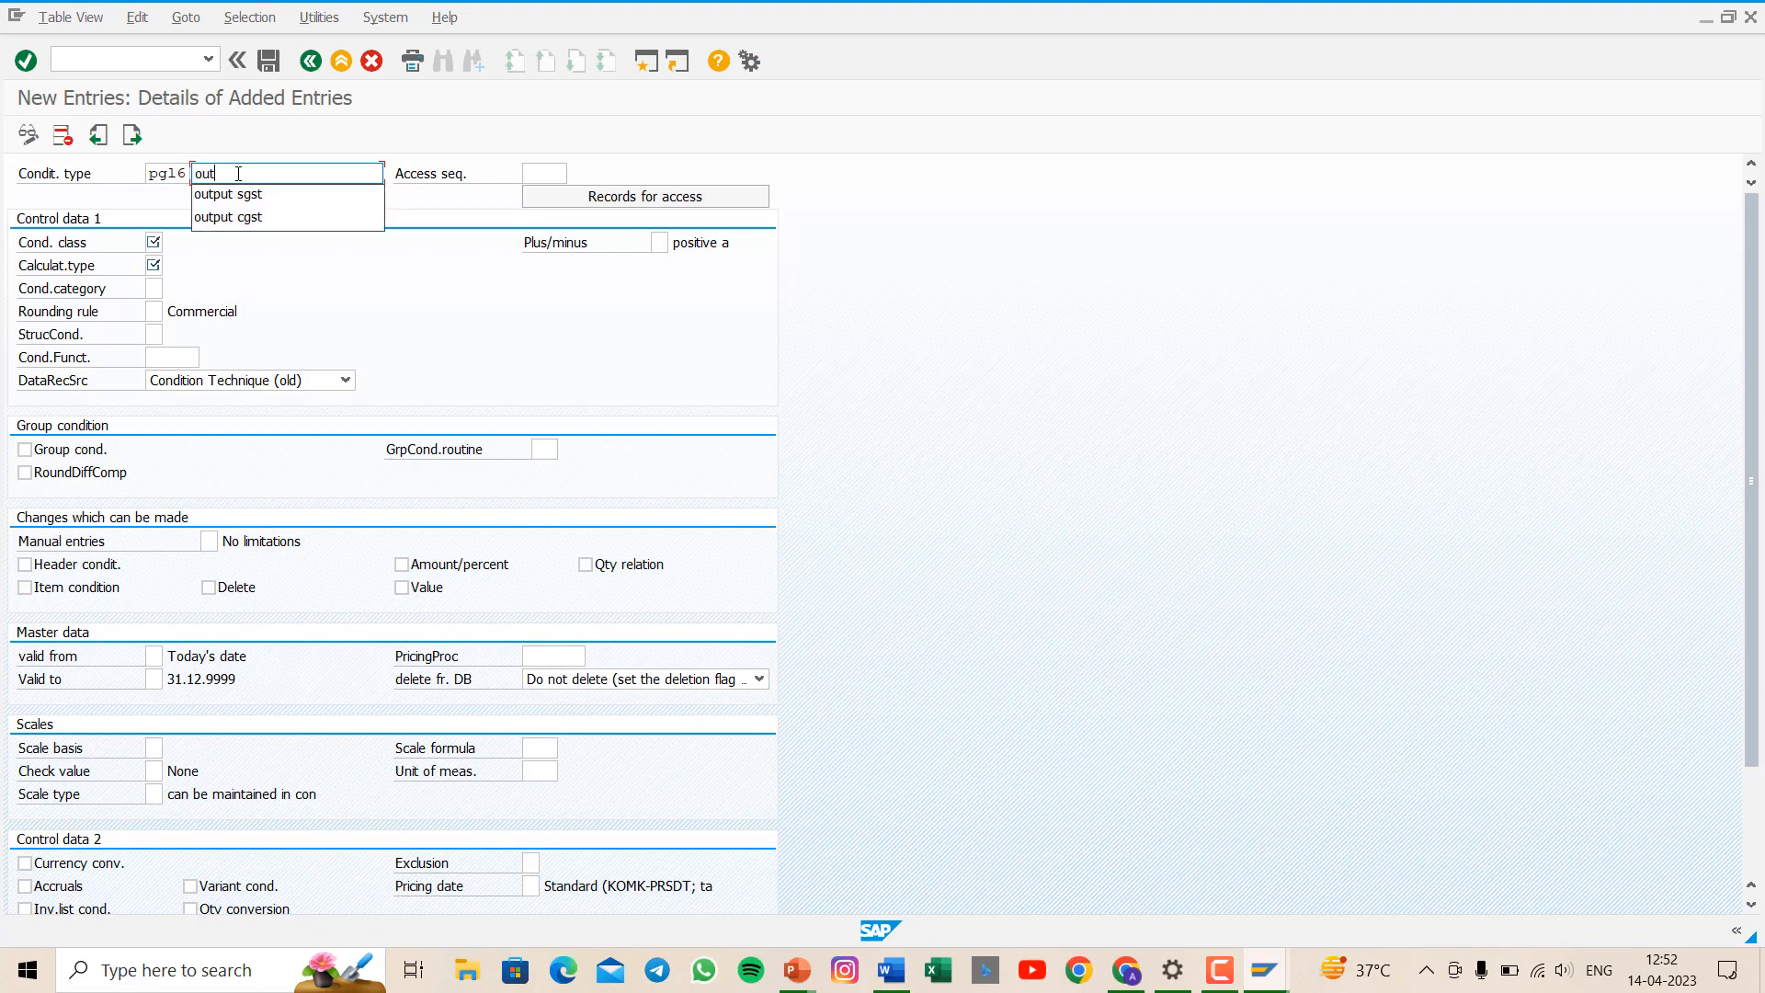
pyautogui.write('put igst')
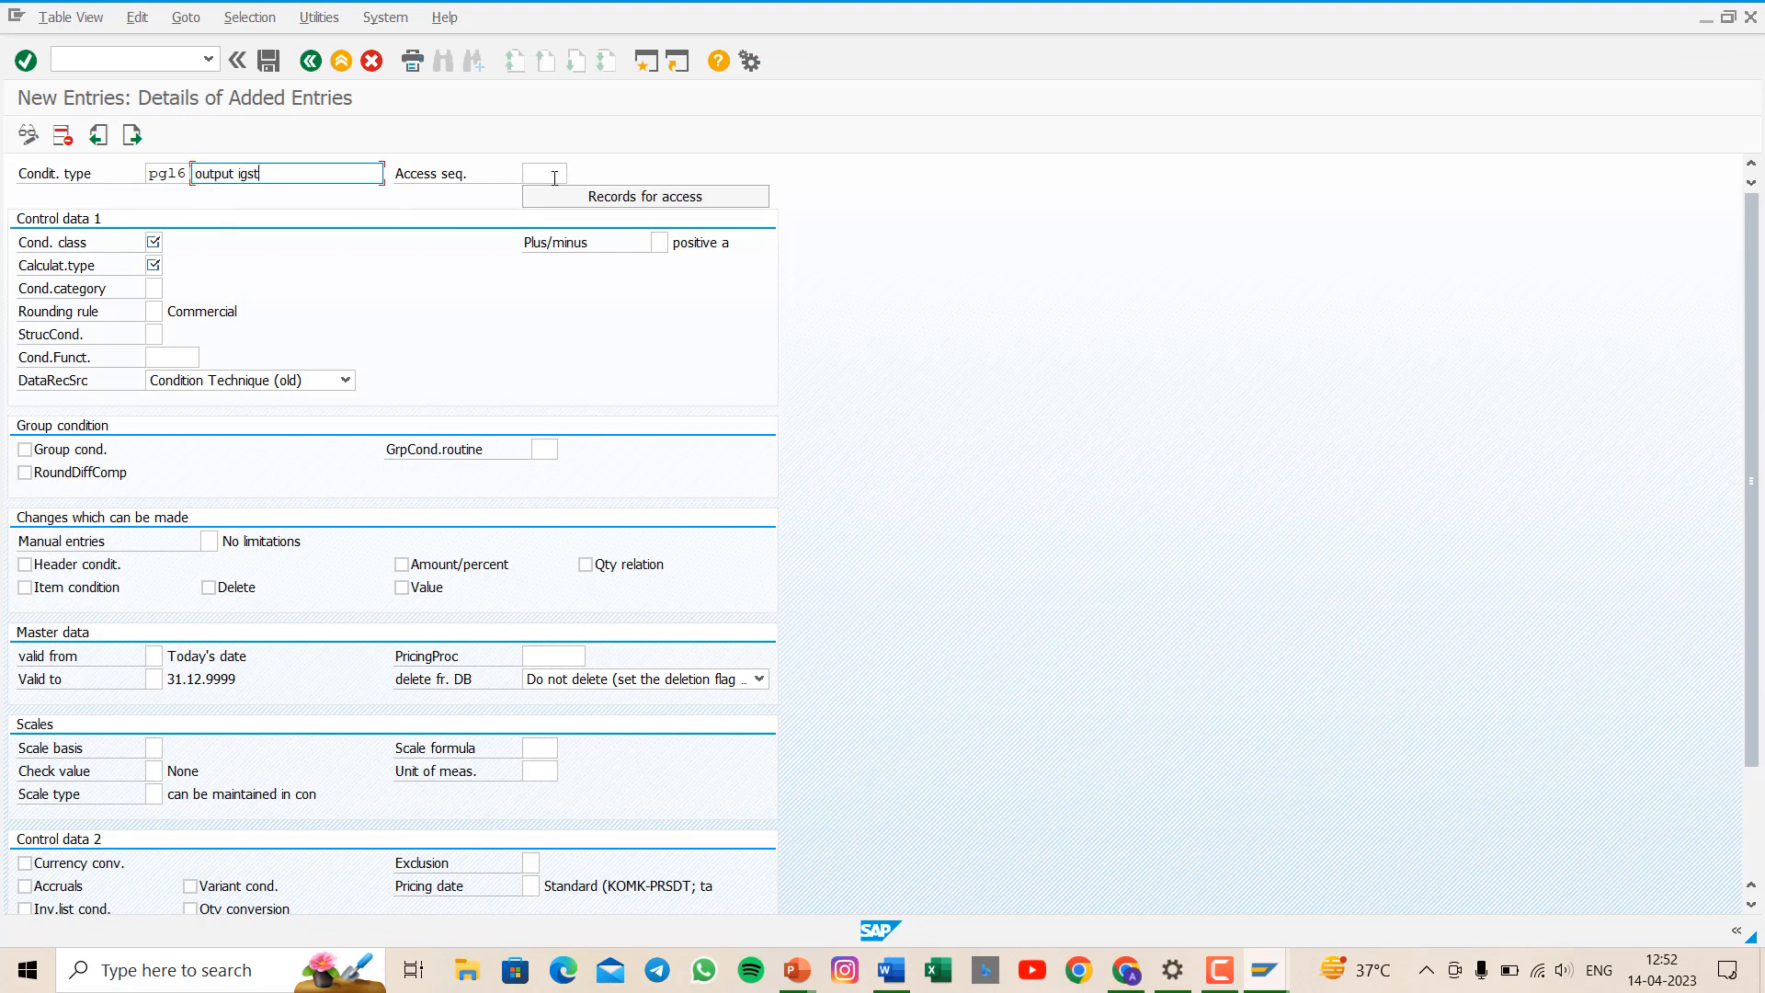
pyautogui.click(548, 174)
pyautogui.write('mwst')
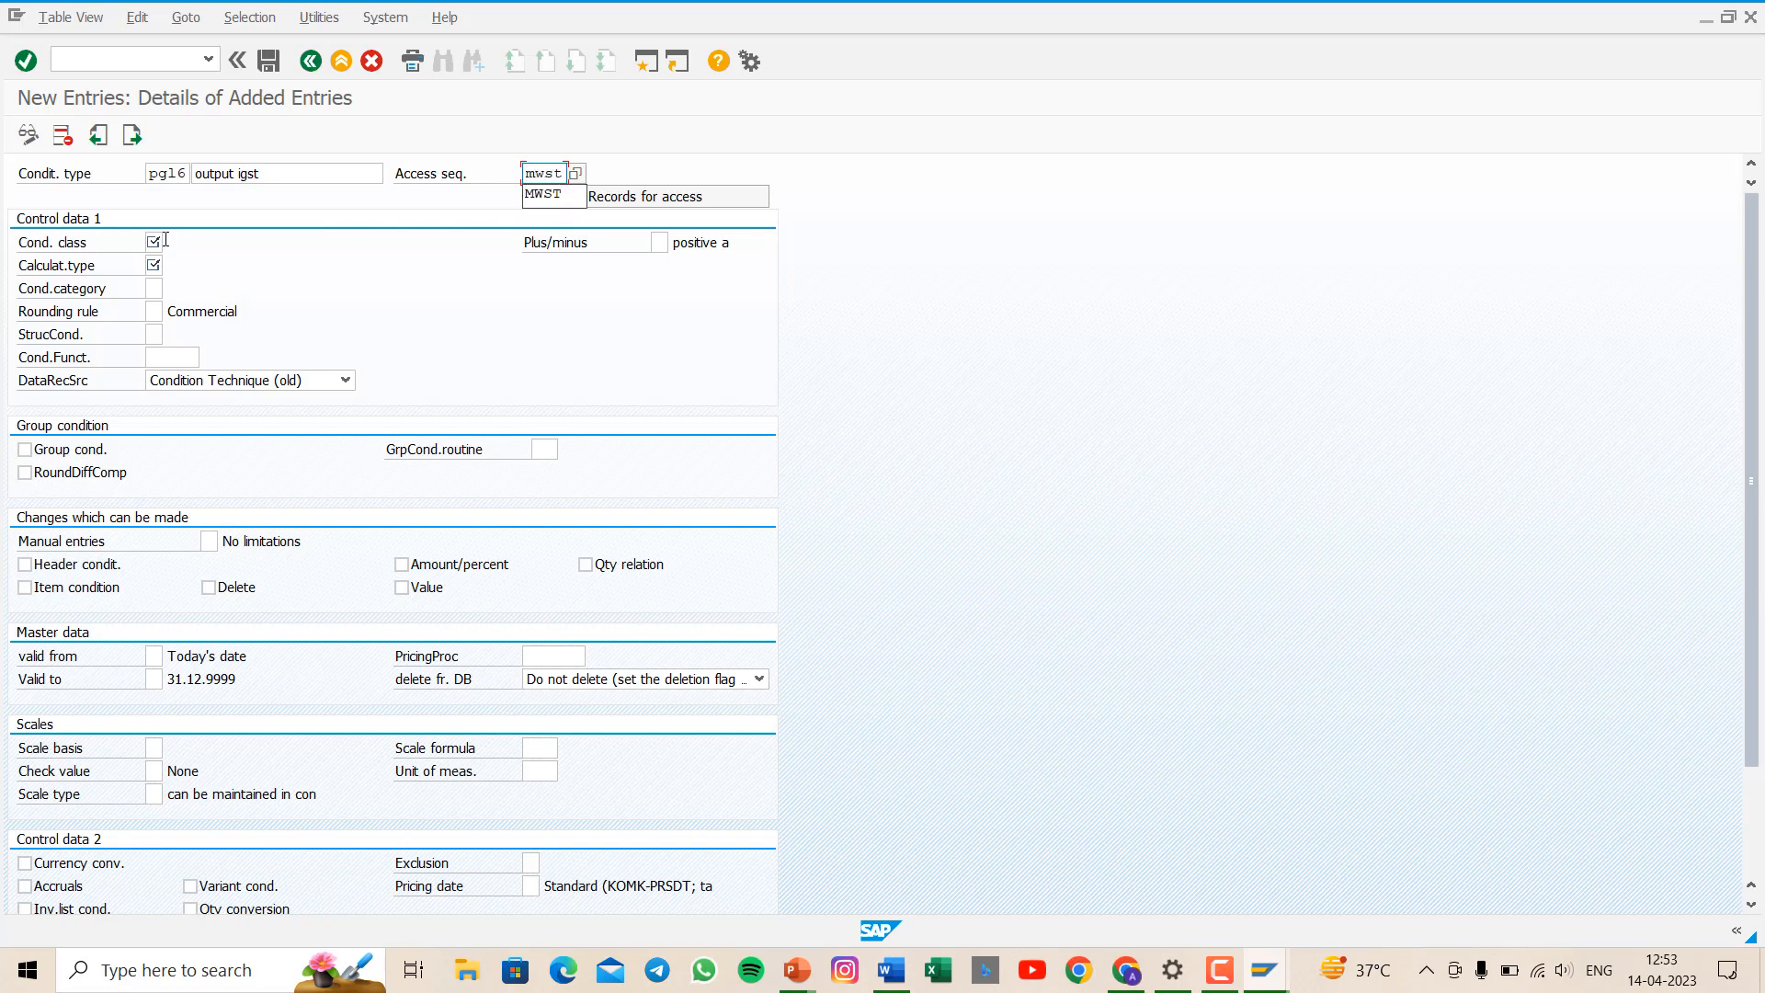
# - Set PGL6's condition class to D, calculation type to A and condition category to D, save, and return to the condition types overview
pyautogui.click(153, 243)
pyautogui.write('d')
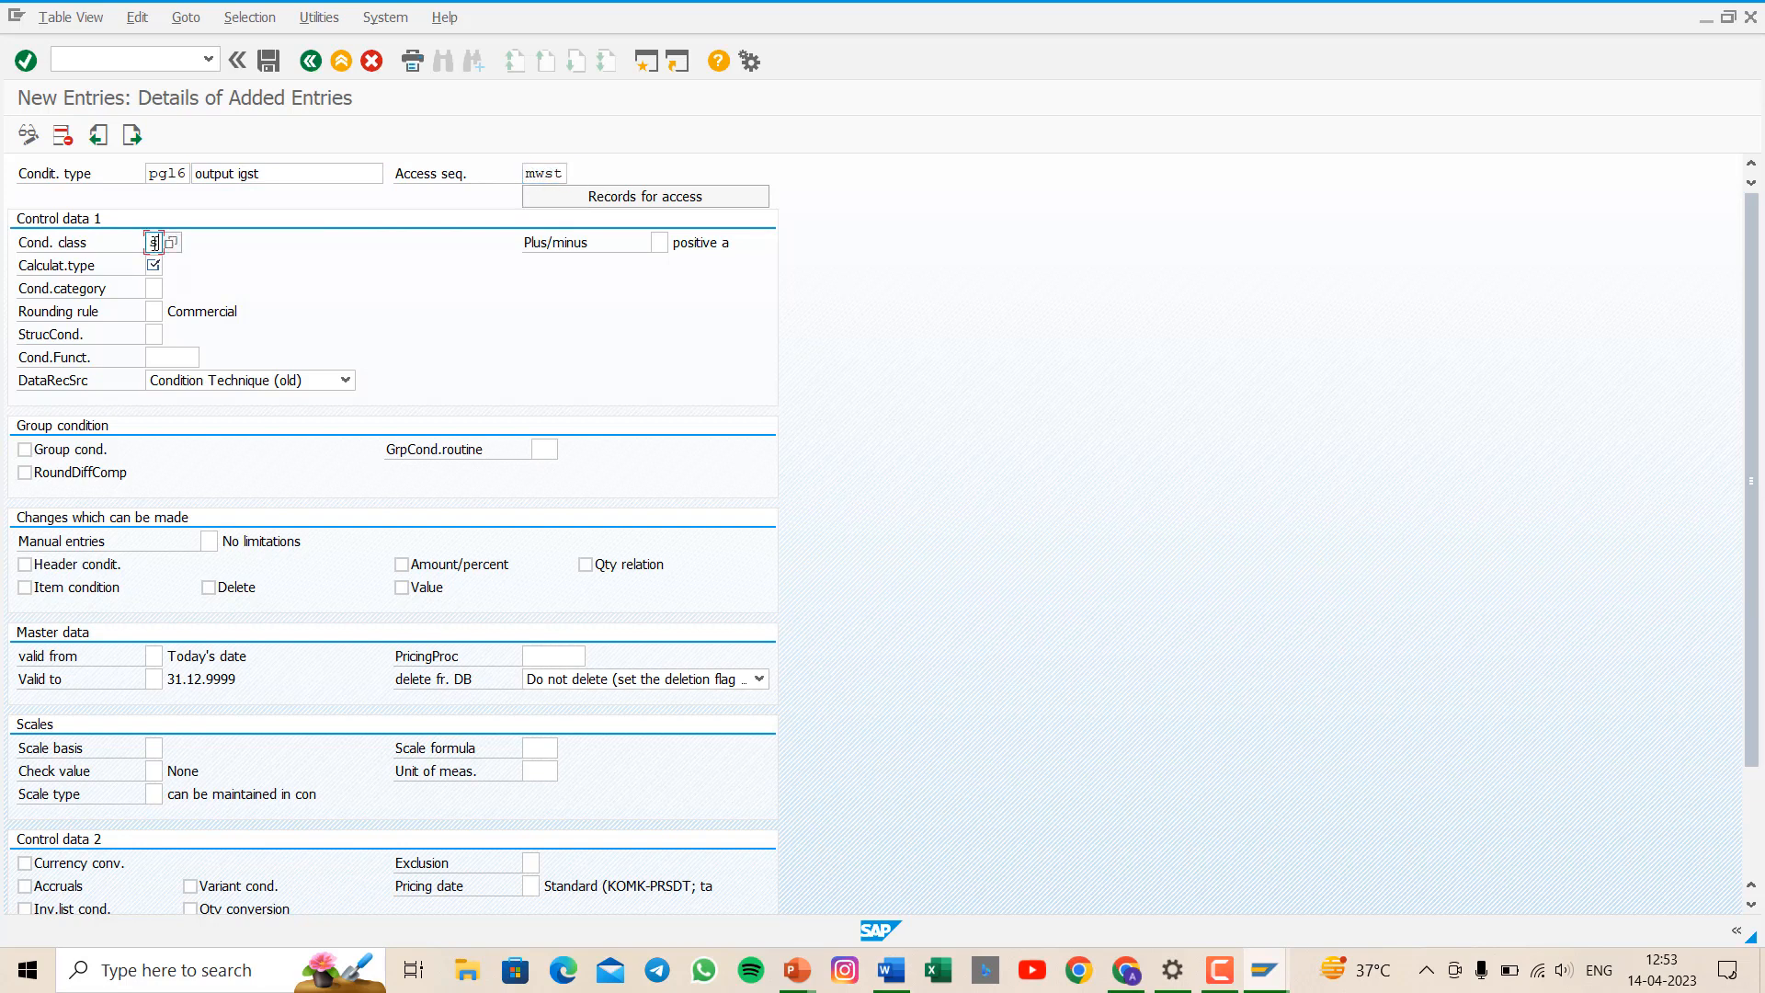
pyautogui.press('Tab')
pyautogui.write('a')
pyautogui.press('Tab')
pyautogui.write('d')
pyautogui.hotkey('ctrl', 's')
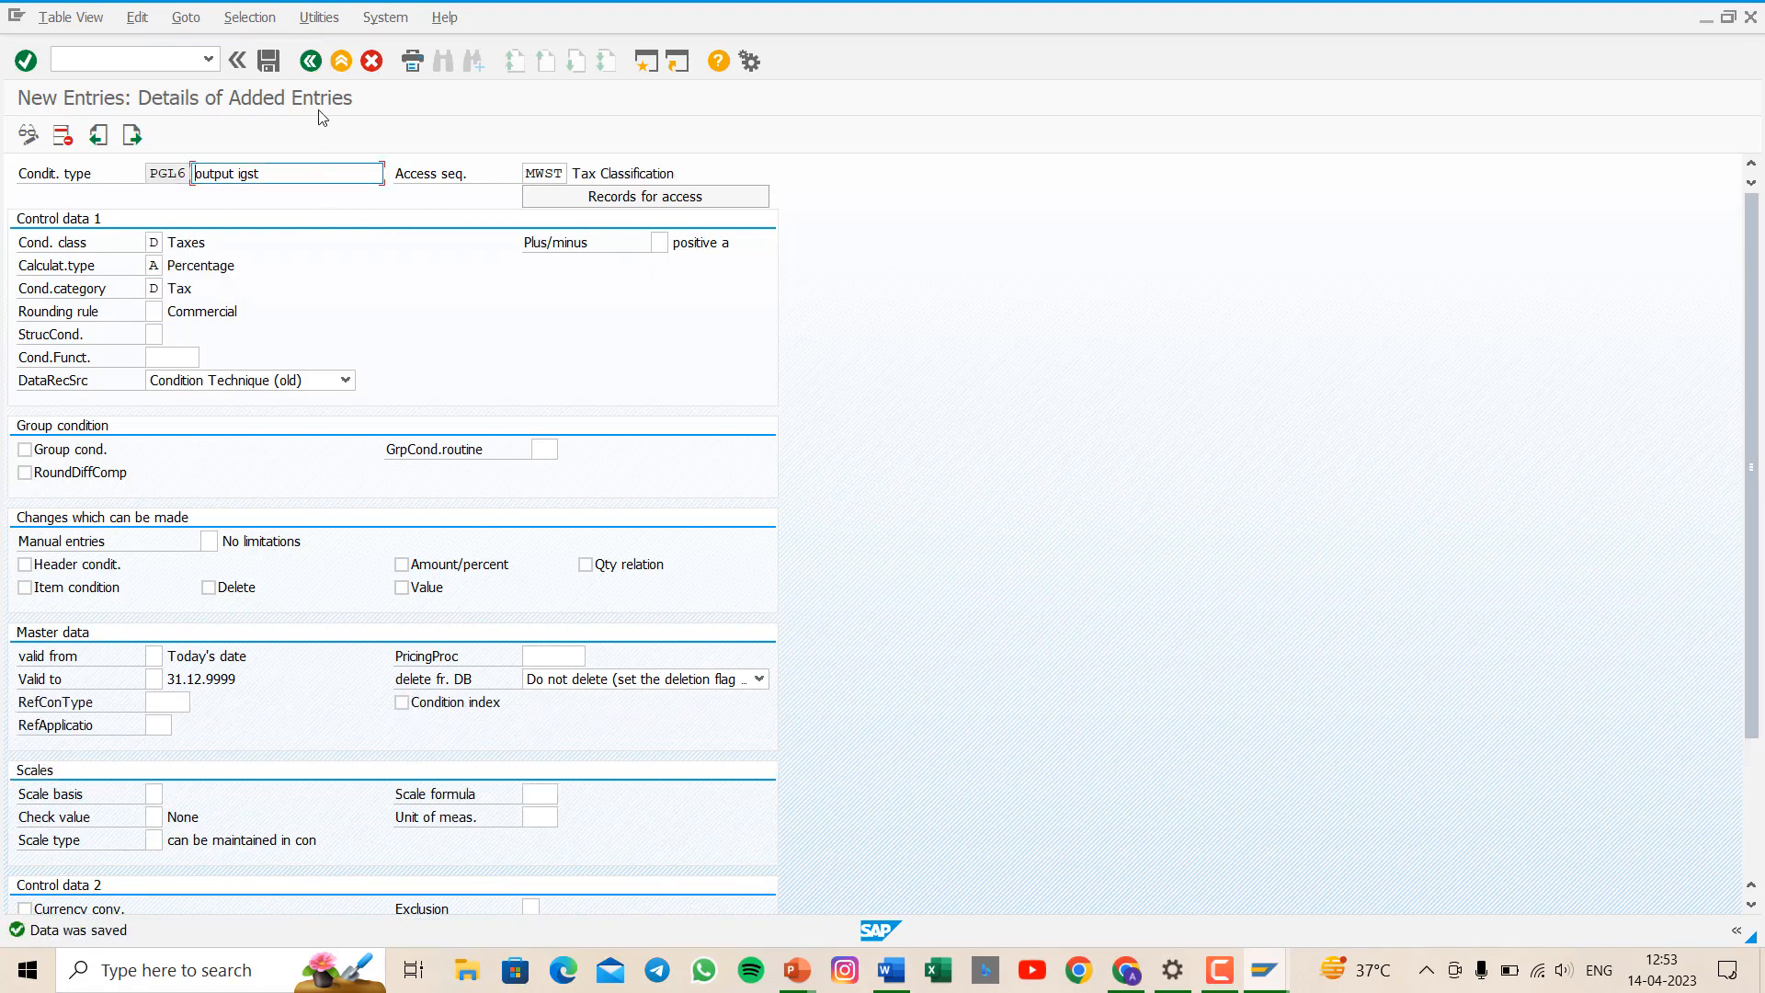
pyautogui.click(311, 62)
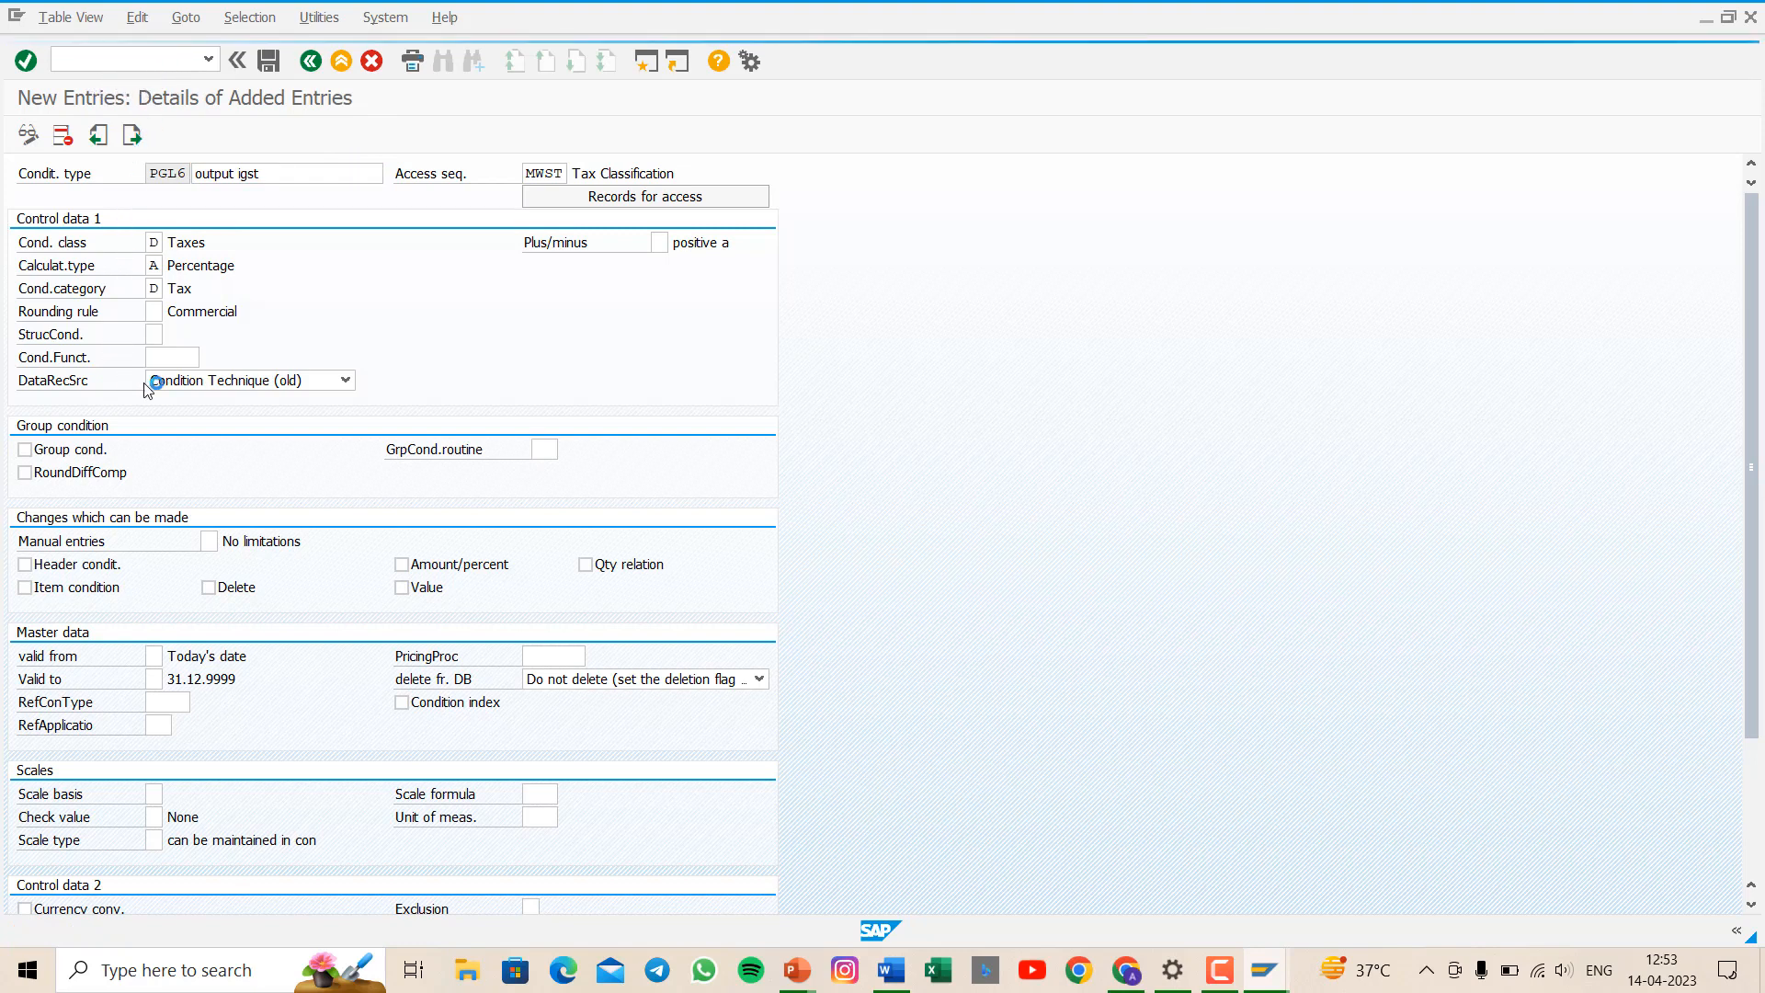
# - Leave the condition types and open the tax processing in accounting view with transaction code /nobcn
pyautogui.click(127, 61)
pyautogui.write('/no')
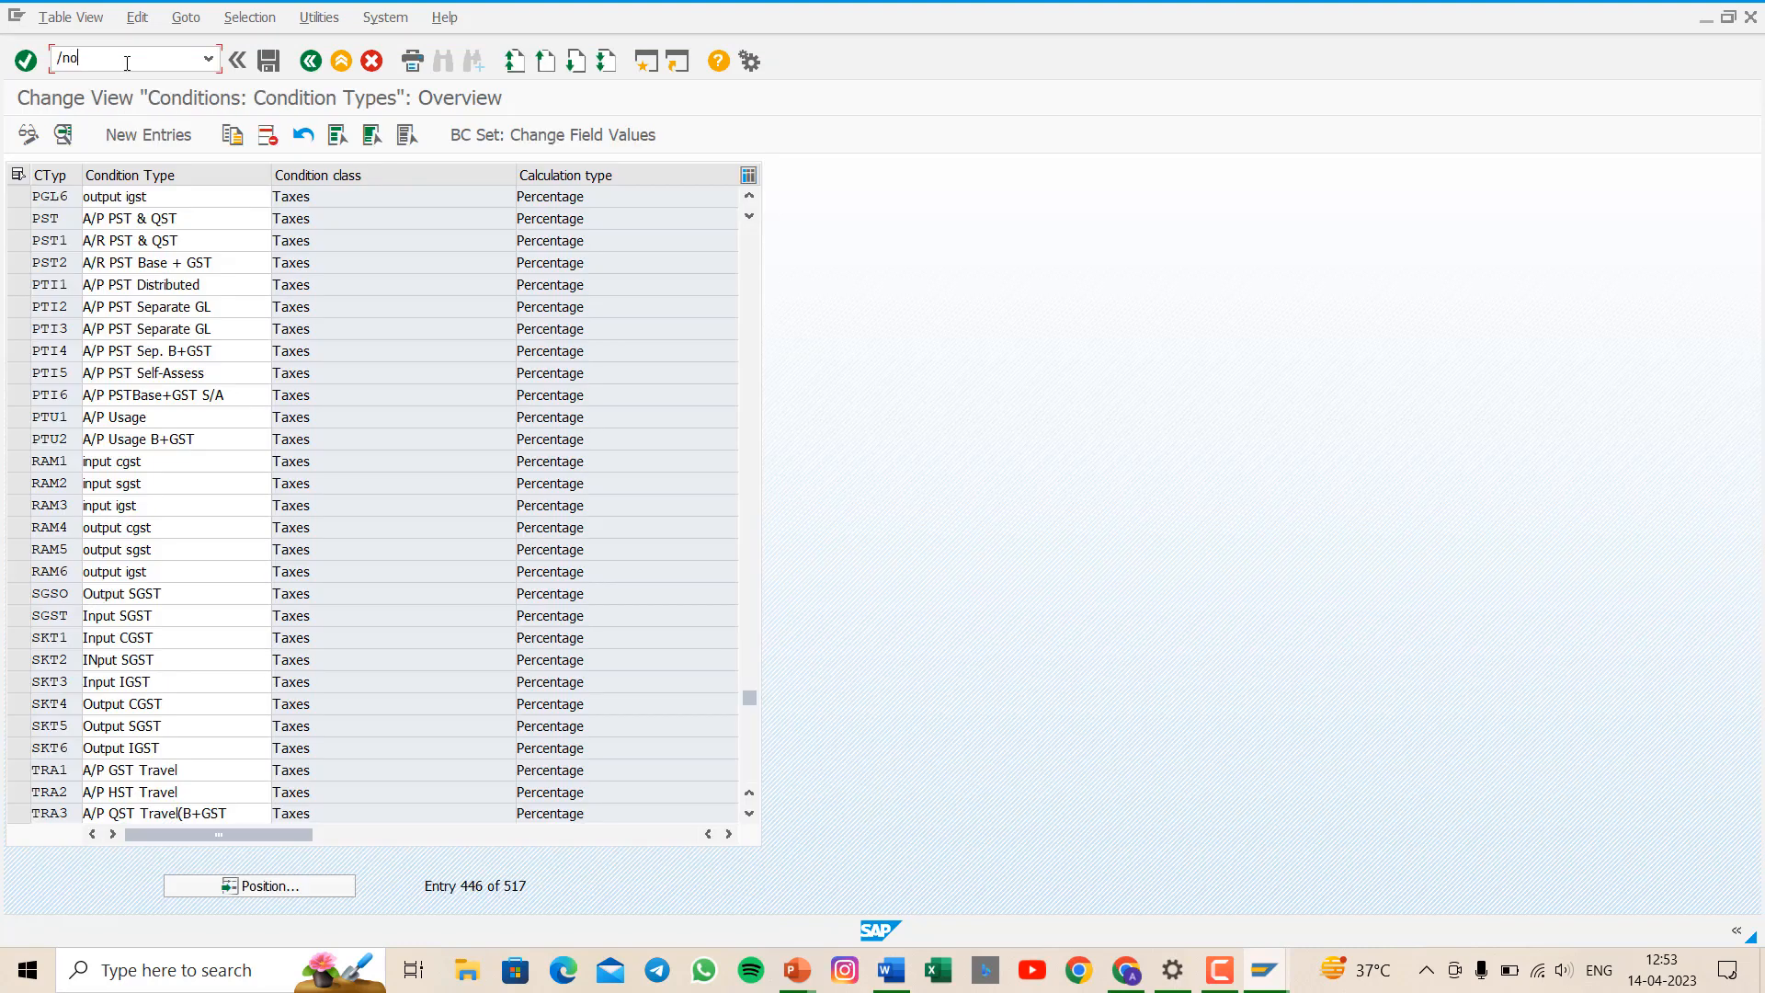
pyautogui.write('bcn')
pyautogui.press('Return')
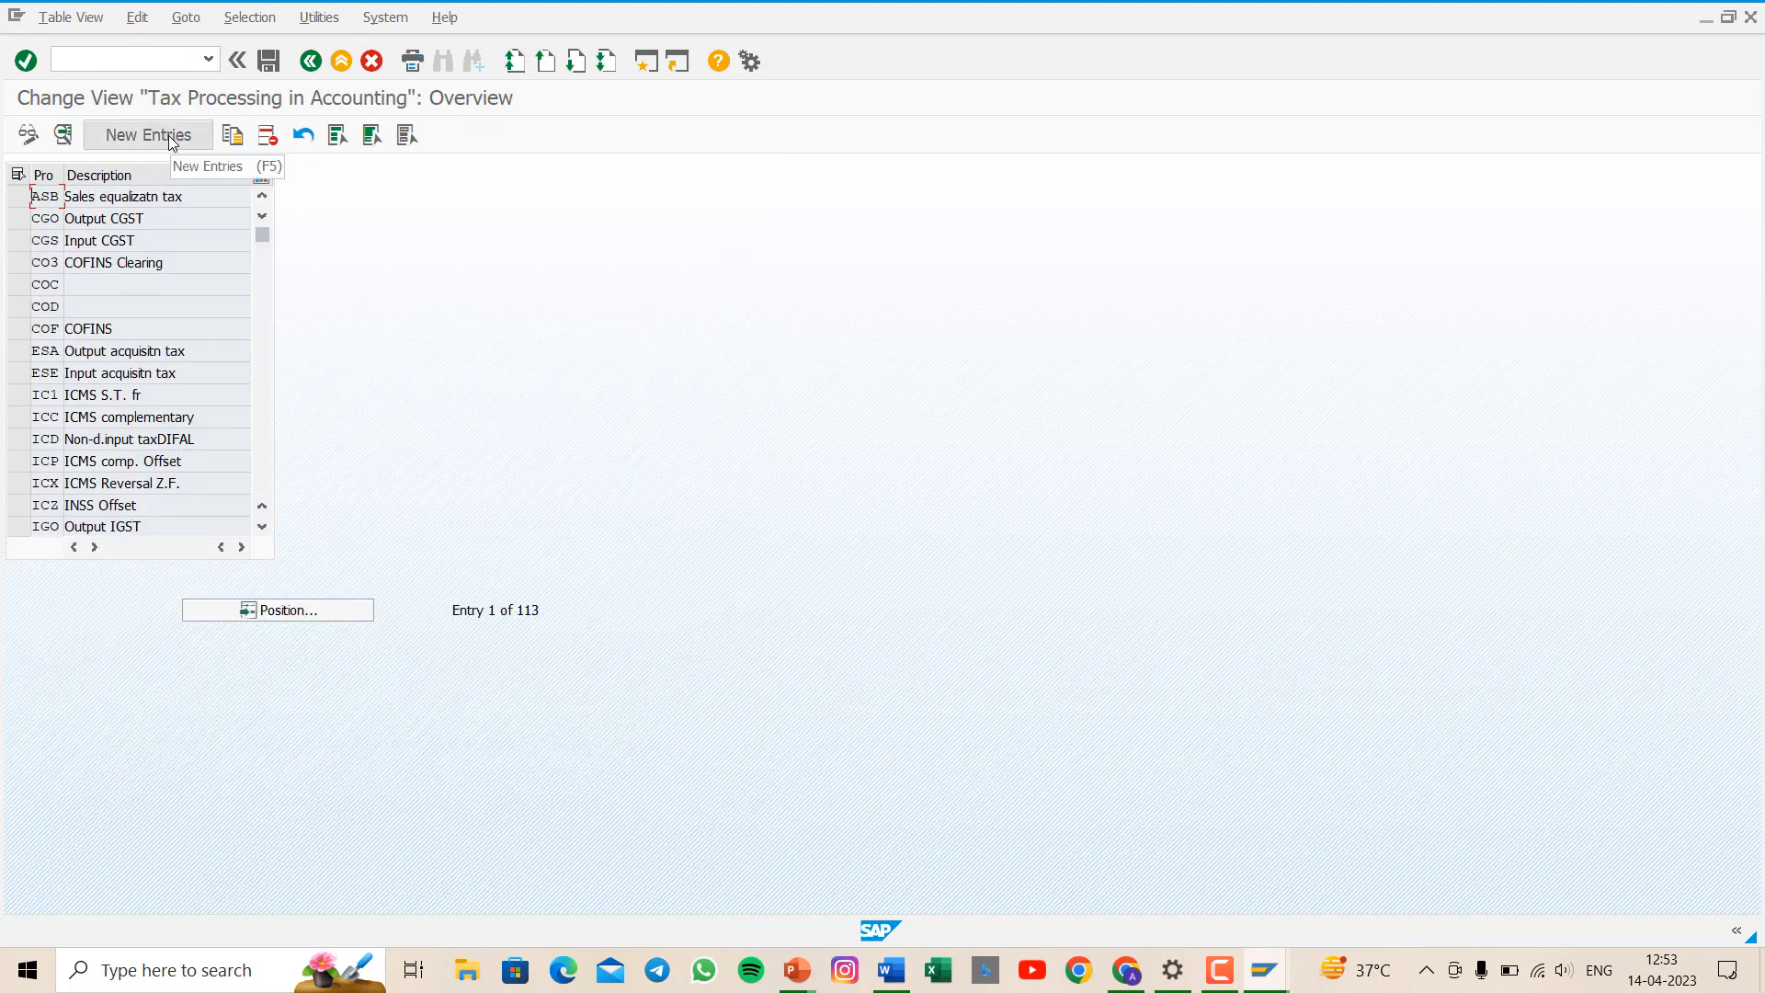
# - Start a new tax processing entry for process PG1 with the description "input cgst"
pyautogui.click(168, 135)
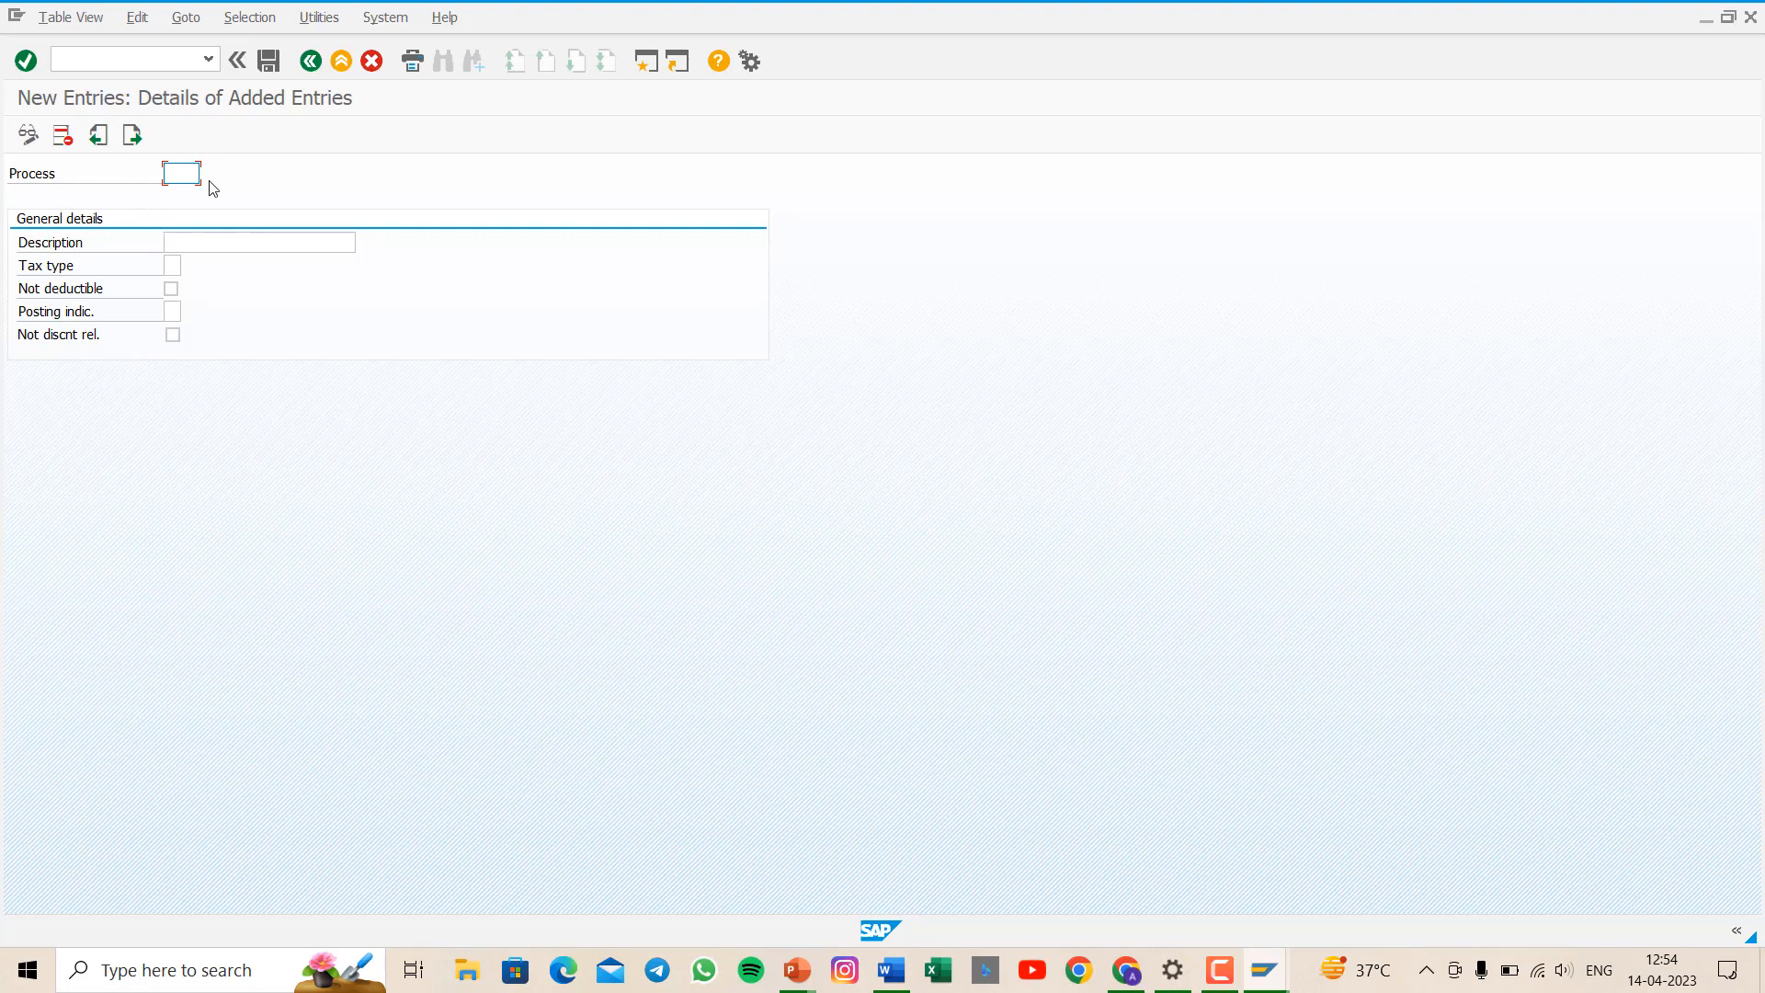
pyautogui.write('pgl')
pyautogui.click(218, 243)
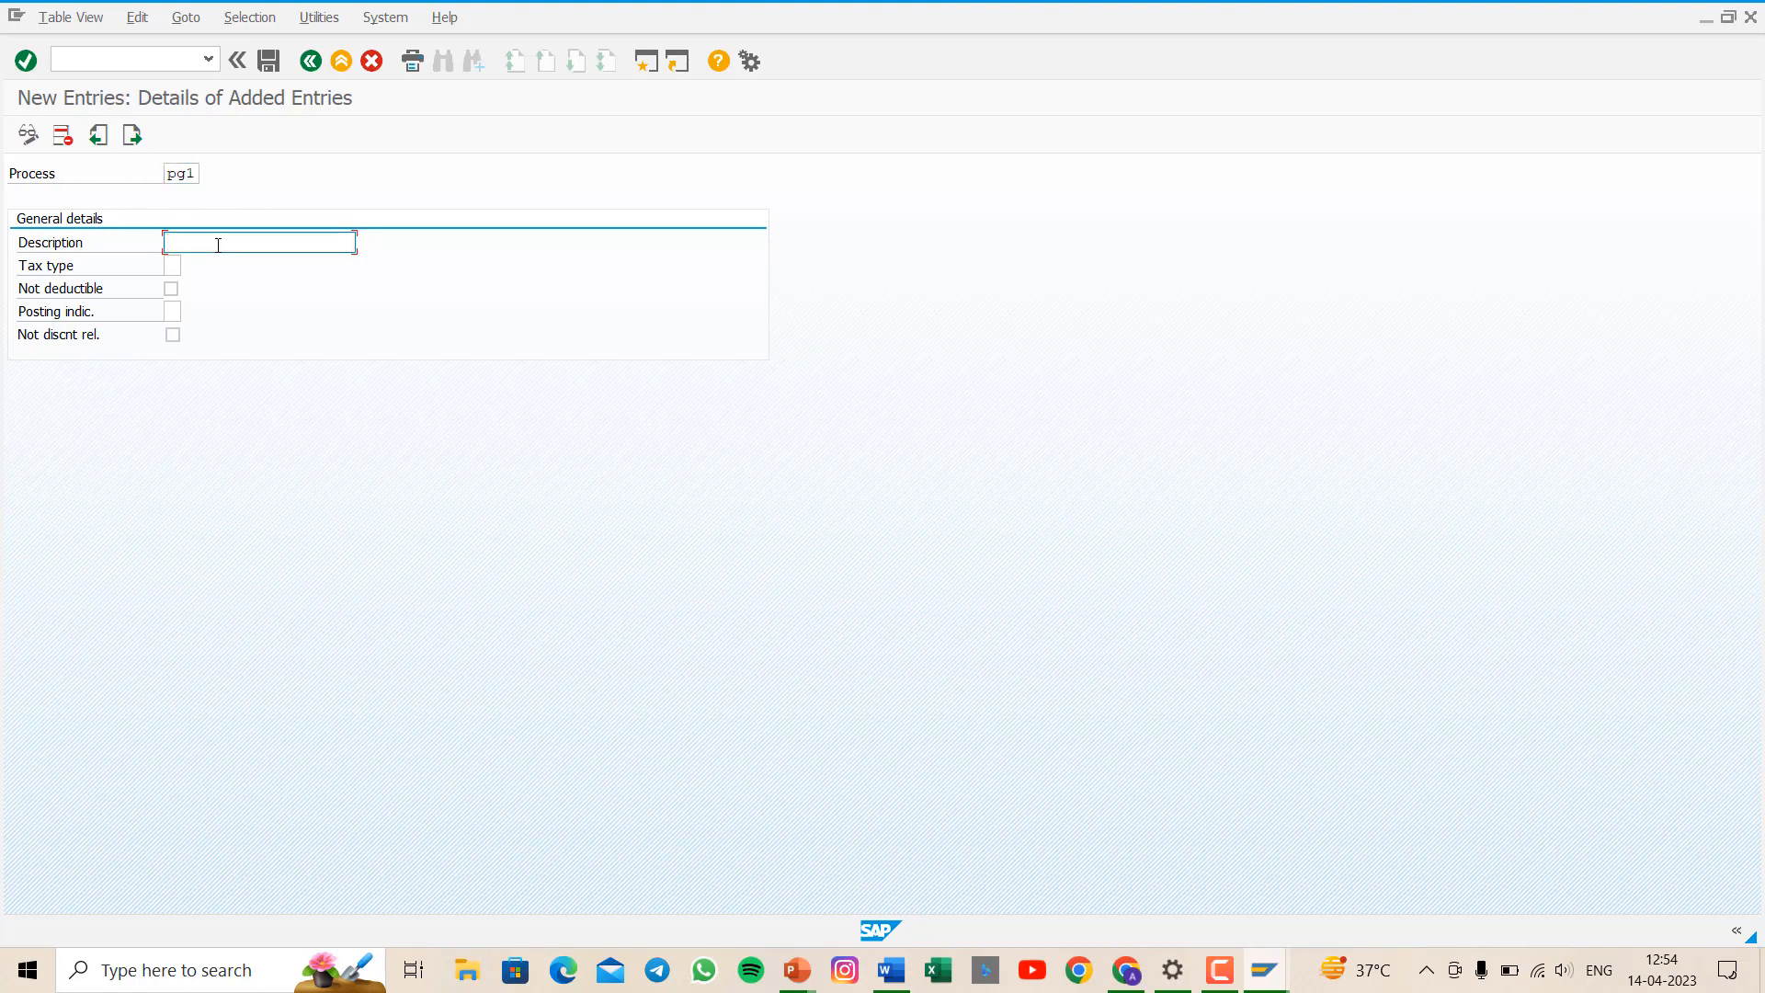
pyautogui.write('inpu')
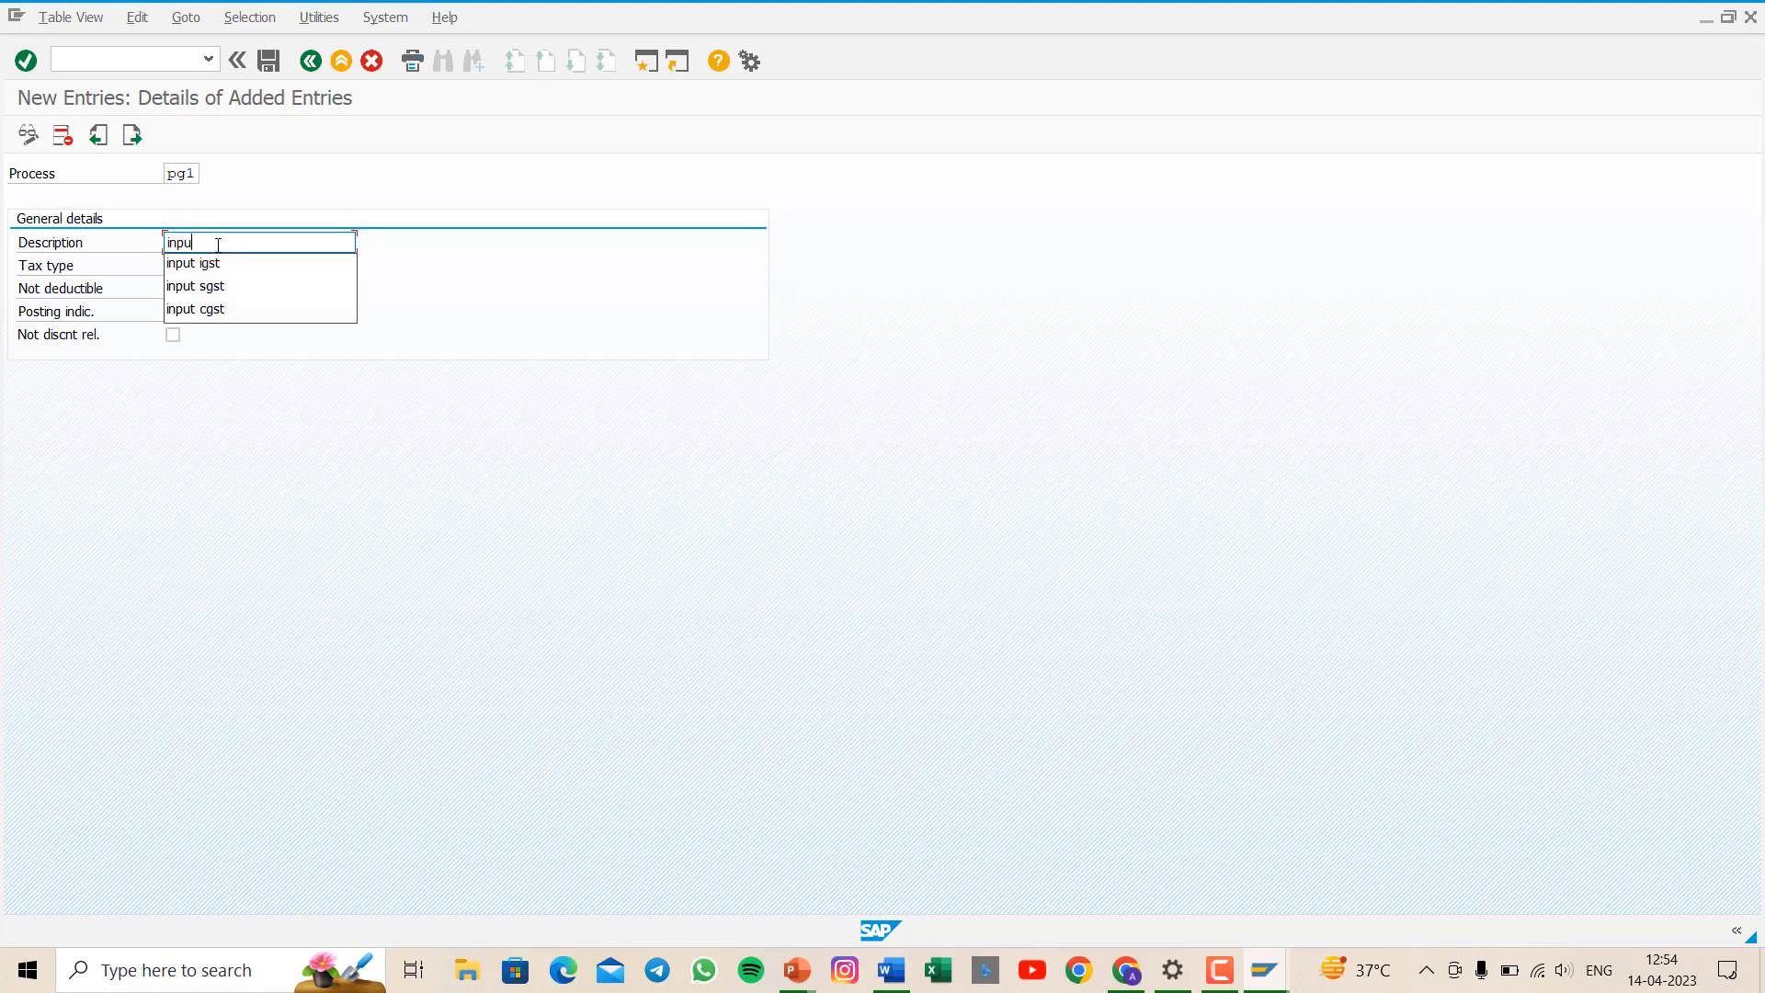
pyautogui.write('t cgst')
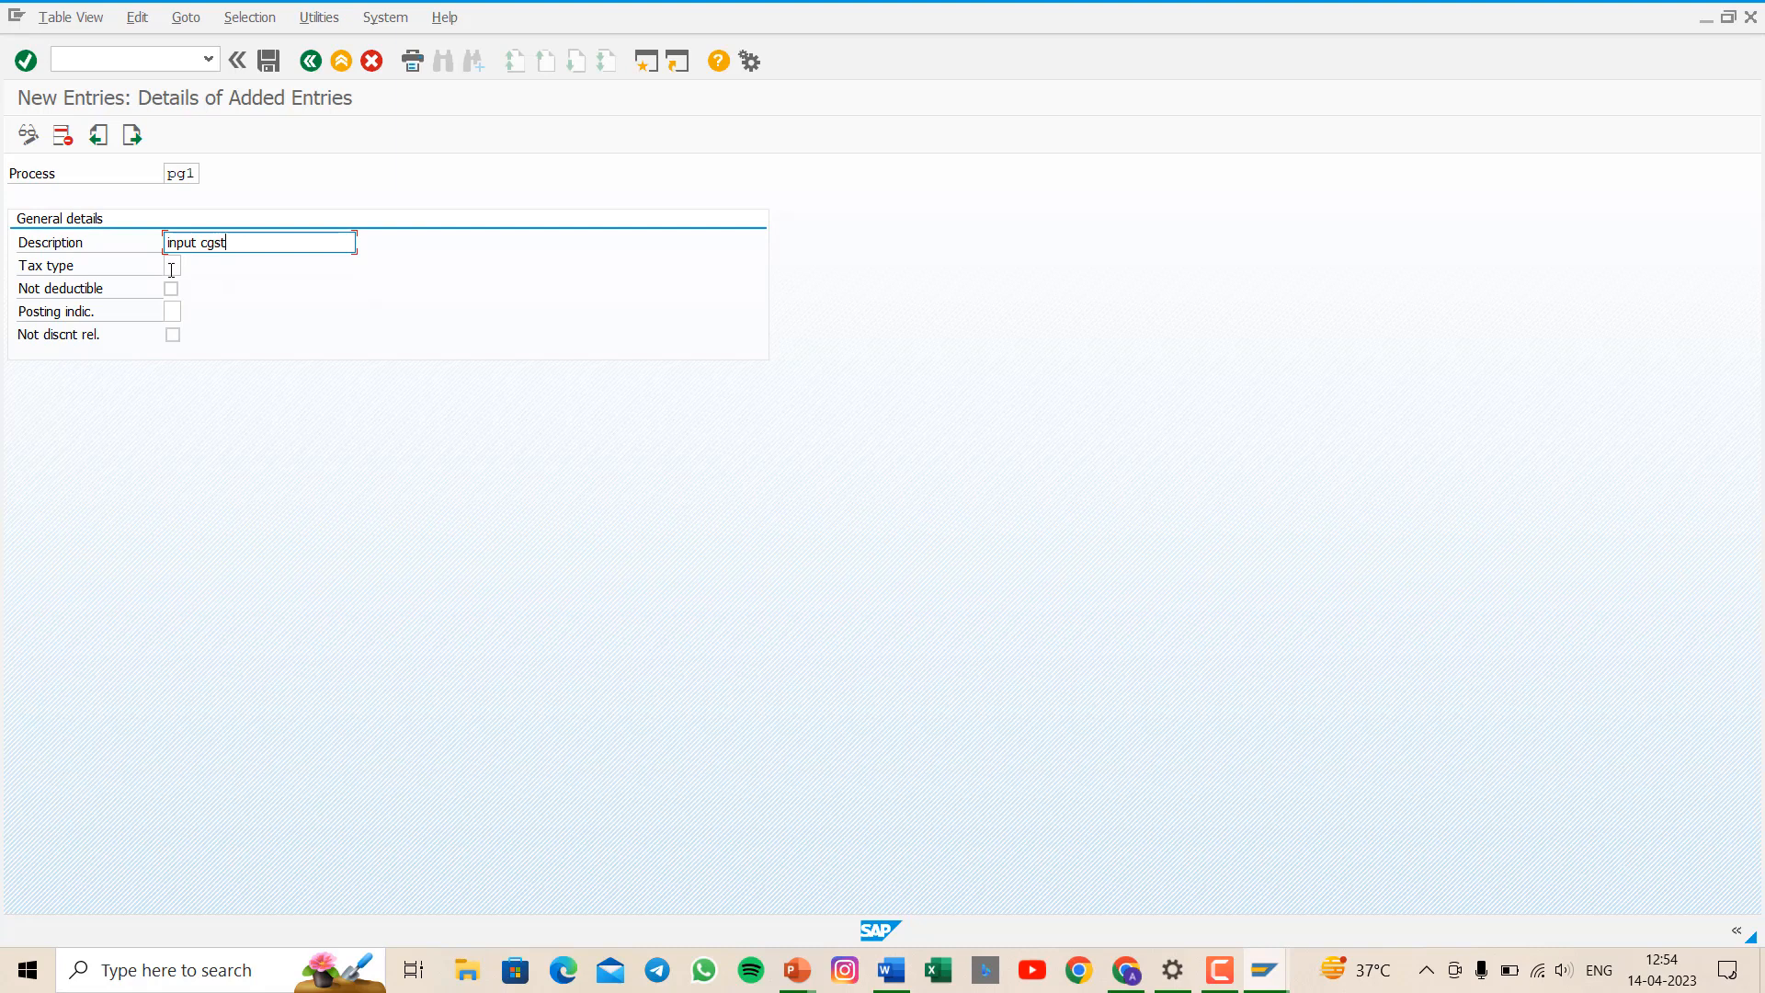
# - Set PG1's tax type to 2 (Input tax) and posting indicator to 2, save, and return to the tax processing overview
pyautogui.click(171, 266)
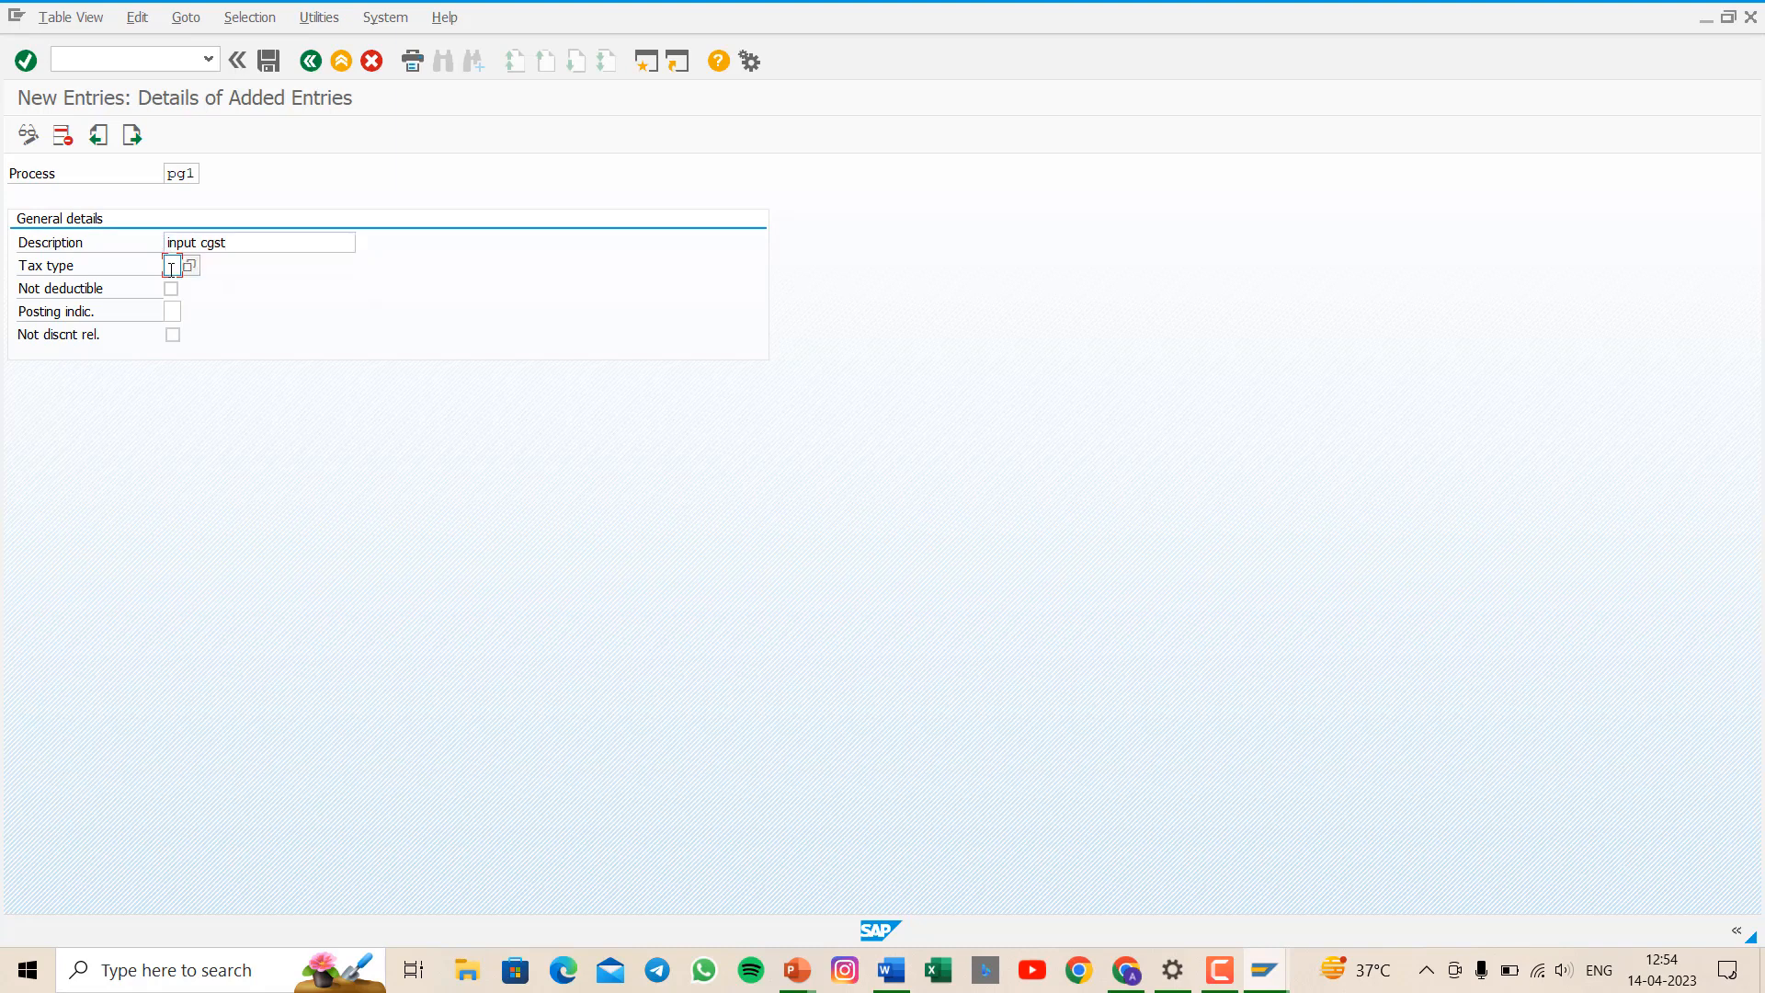
pyautogui.click(190, 266)
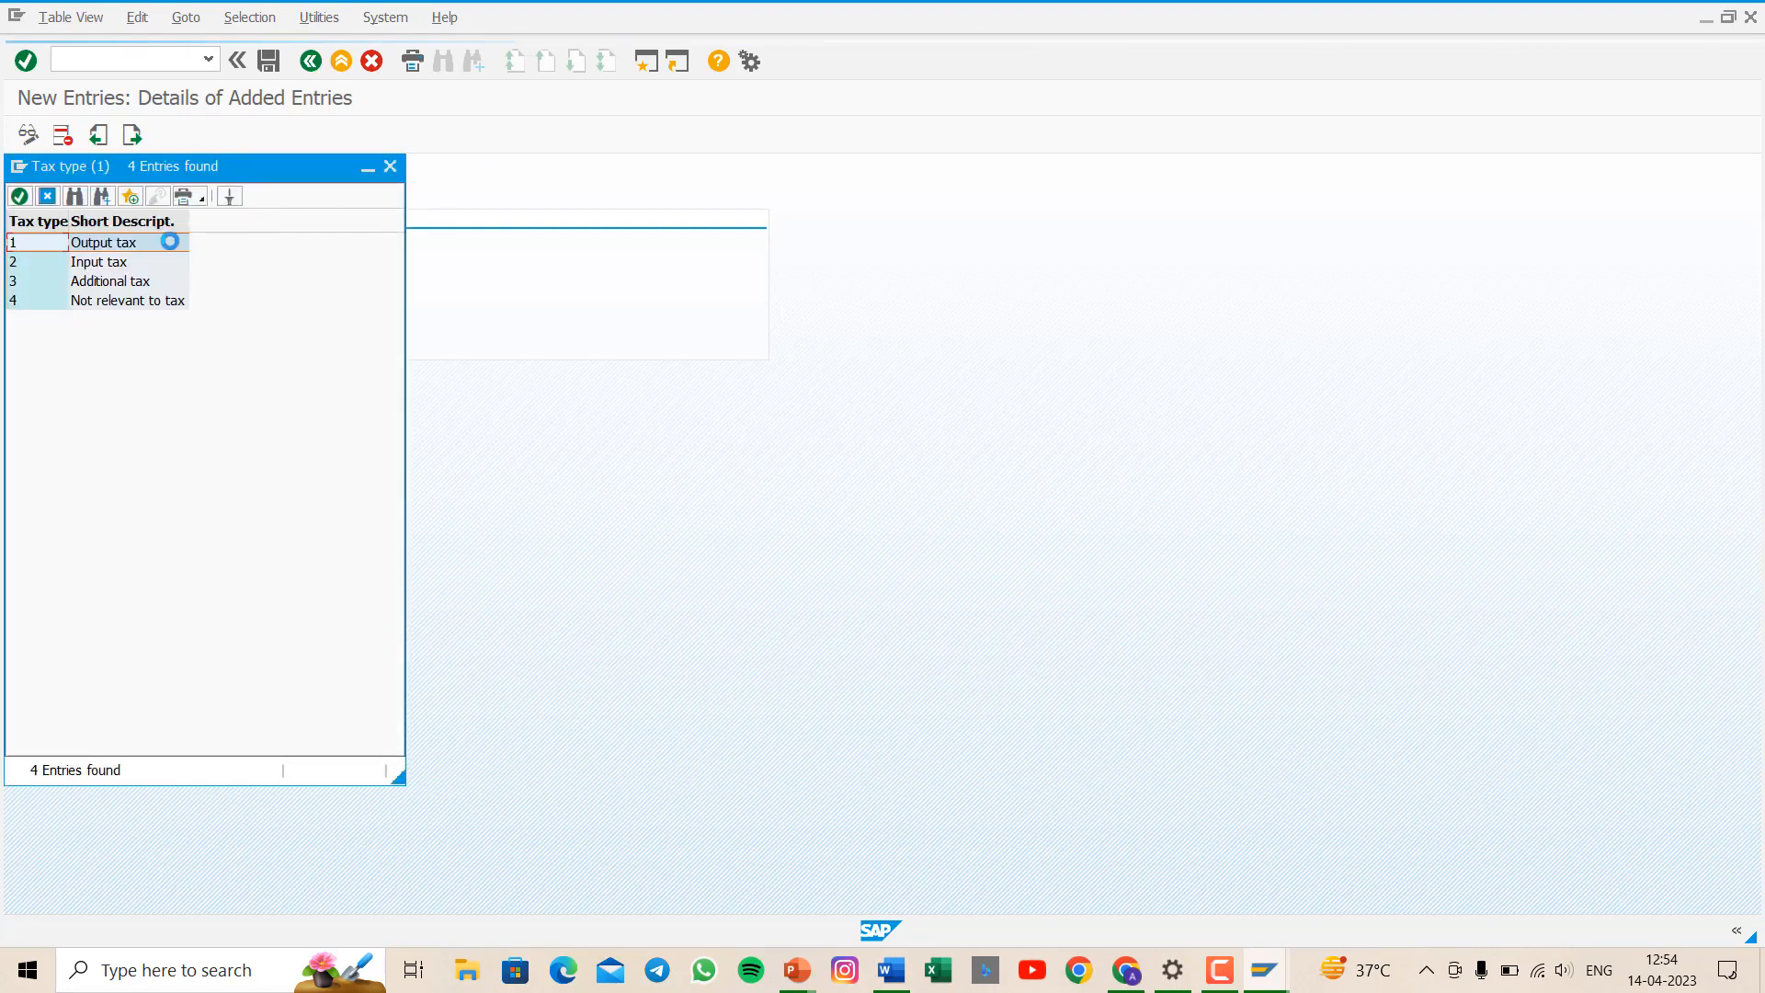
pyautogui.click(108, 264)
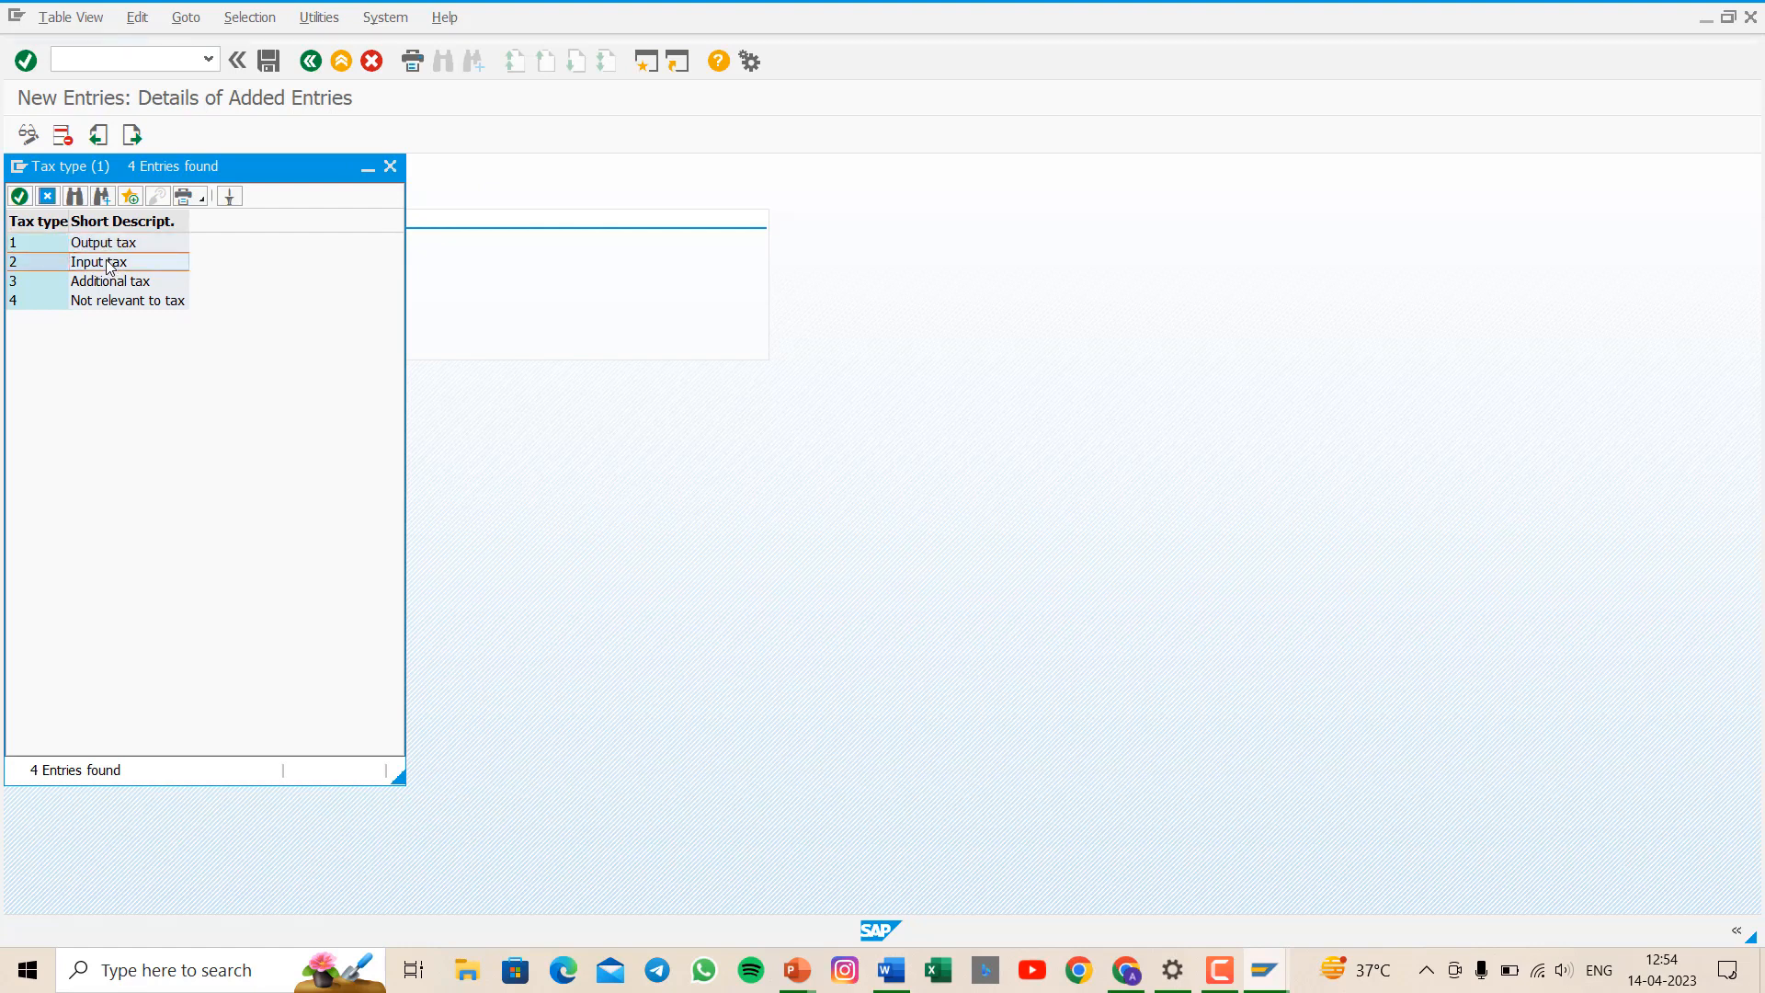
pyautogui.doubleClick(109, 264)
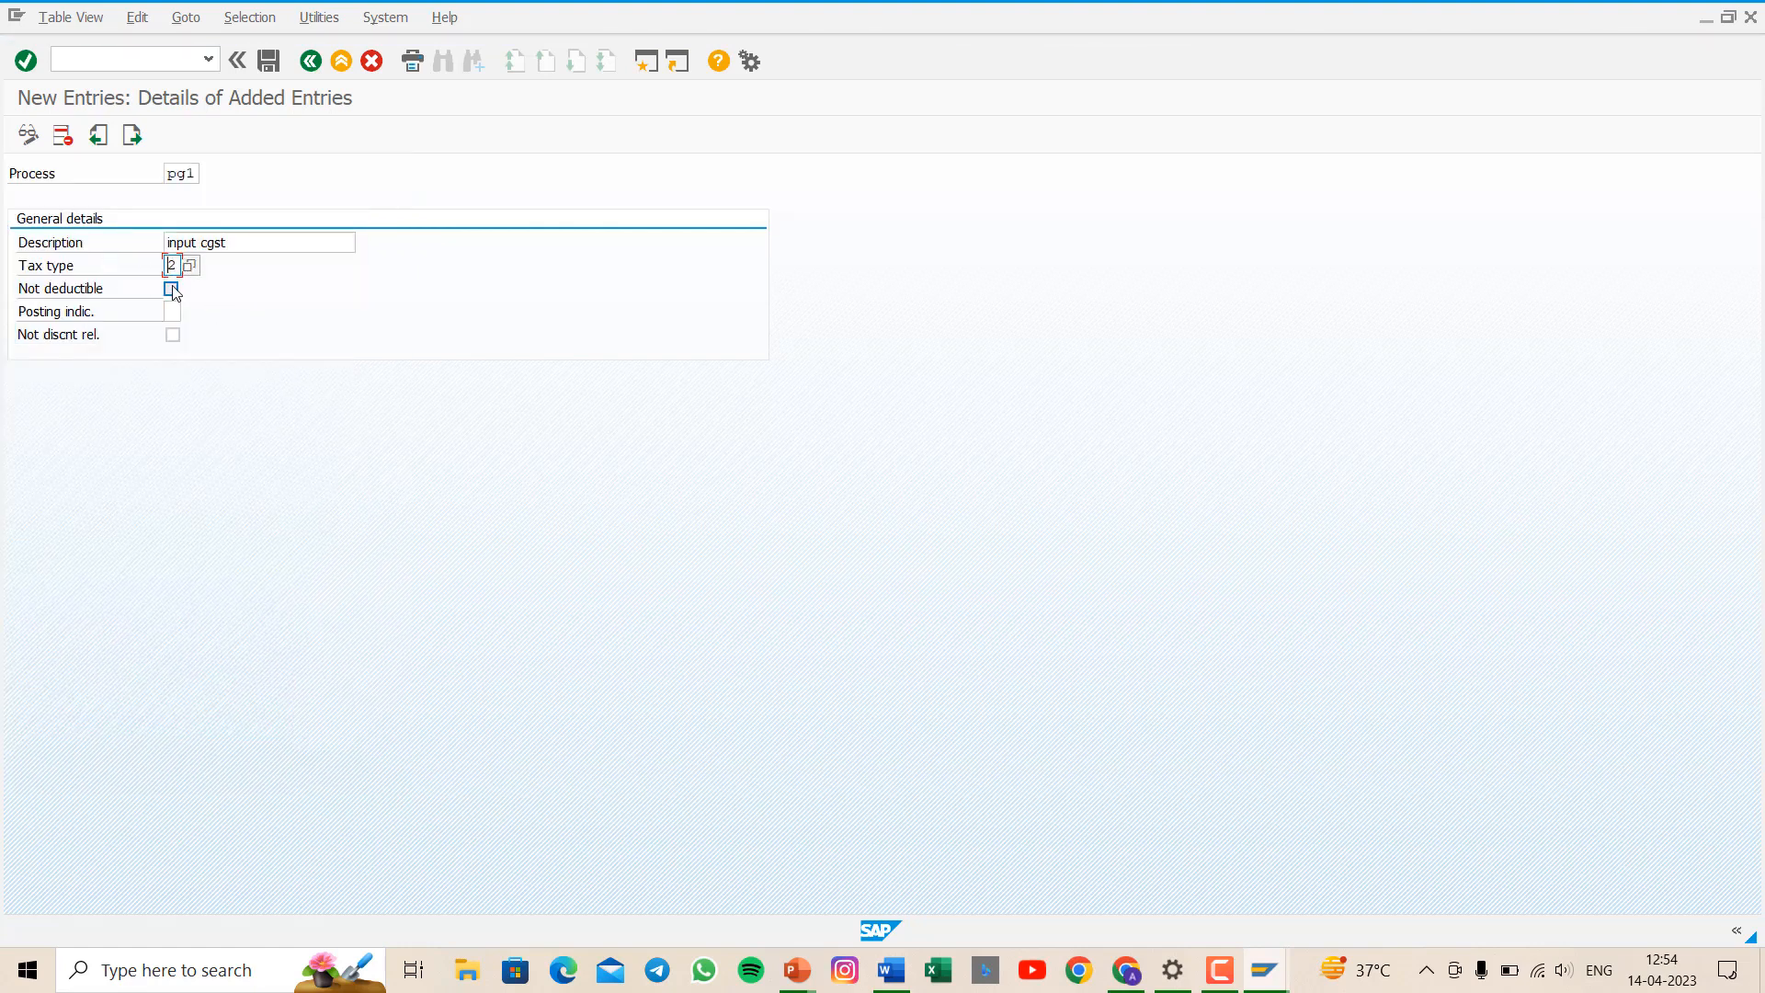
pyautogui.click(173, 309)
pyautogui.write('2')
pyautogui.hotkey('ctrl', 's')
pyautogui.press('Return')
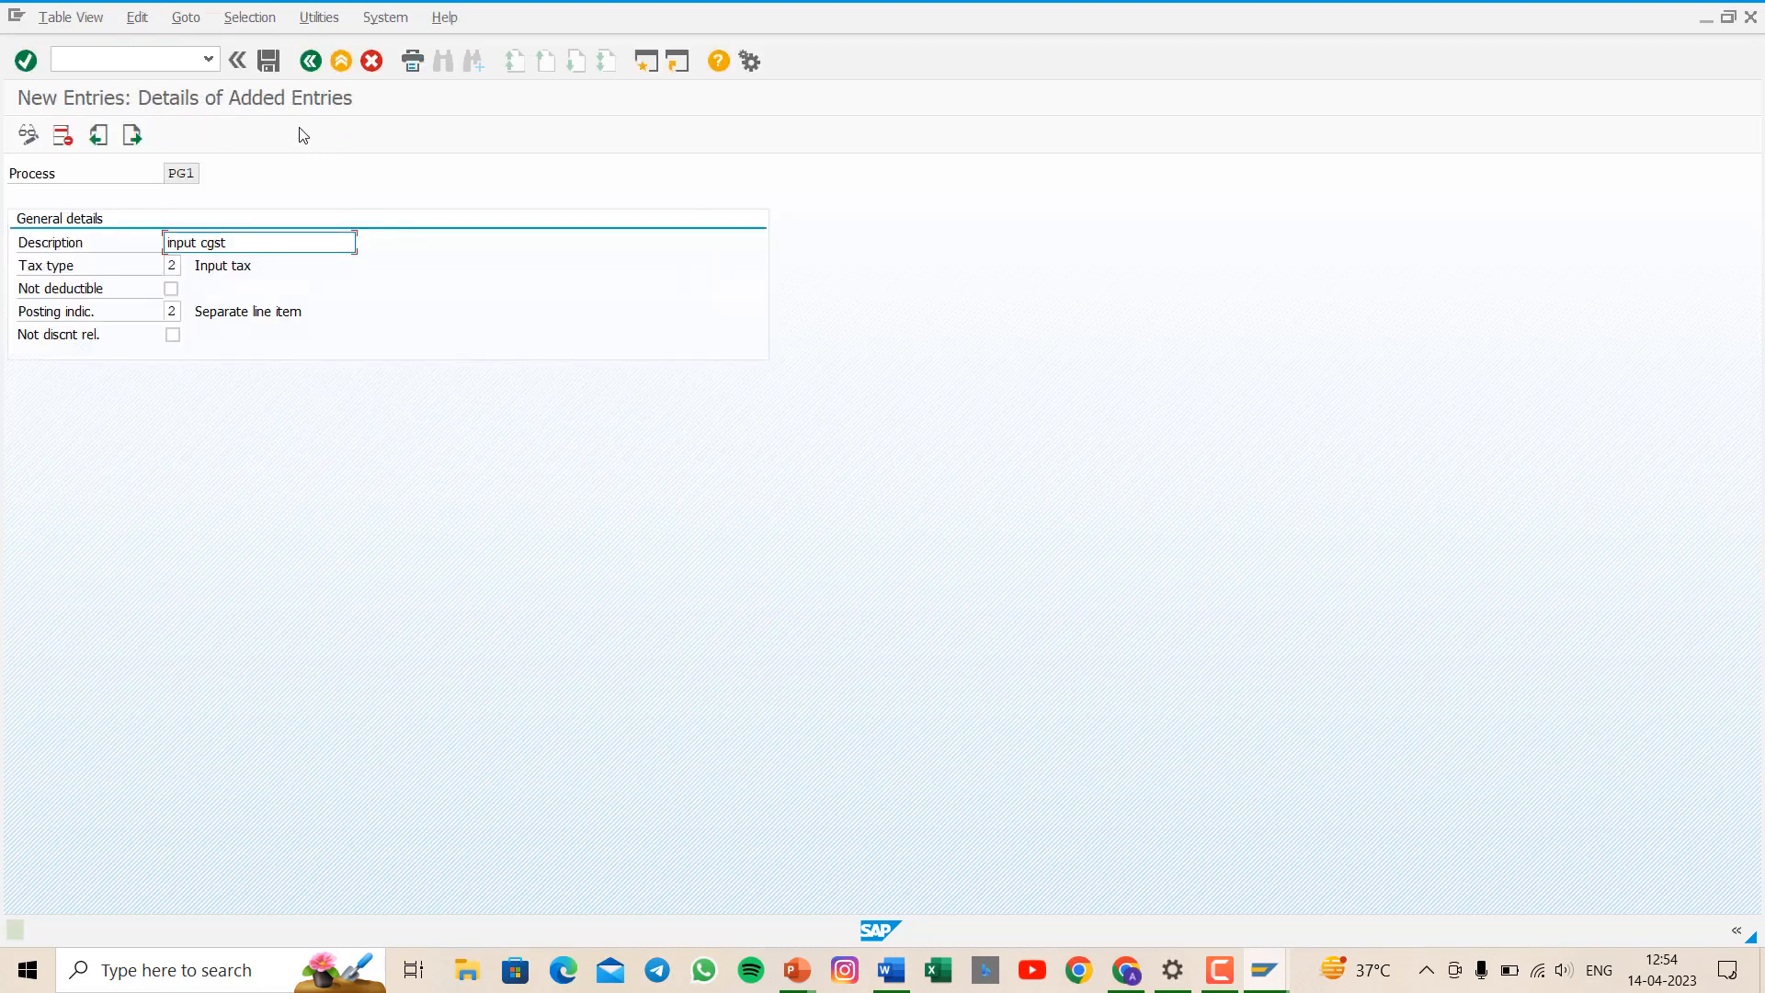
pyautogui.click(306, 61)
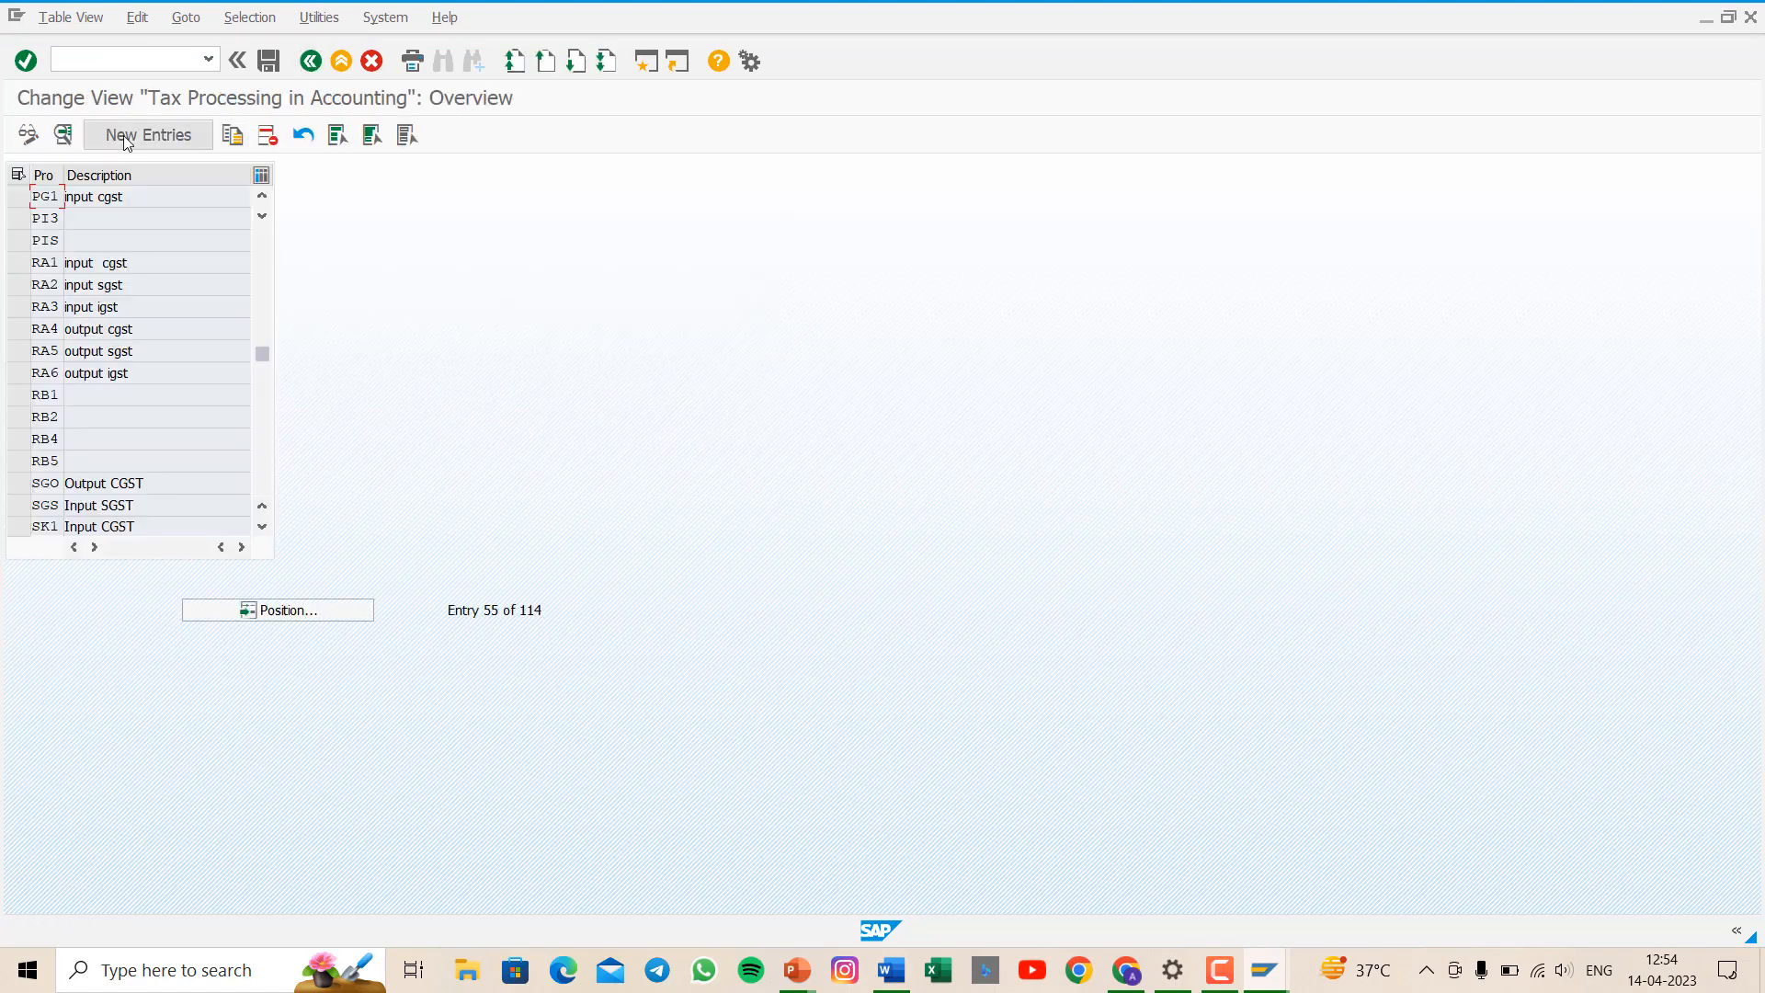
# - Start a new tax processing entry for process PG2 with the description "input sgst"
pyautogui.click(126, 138)
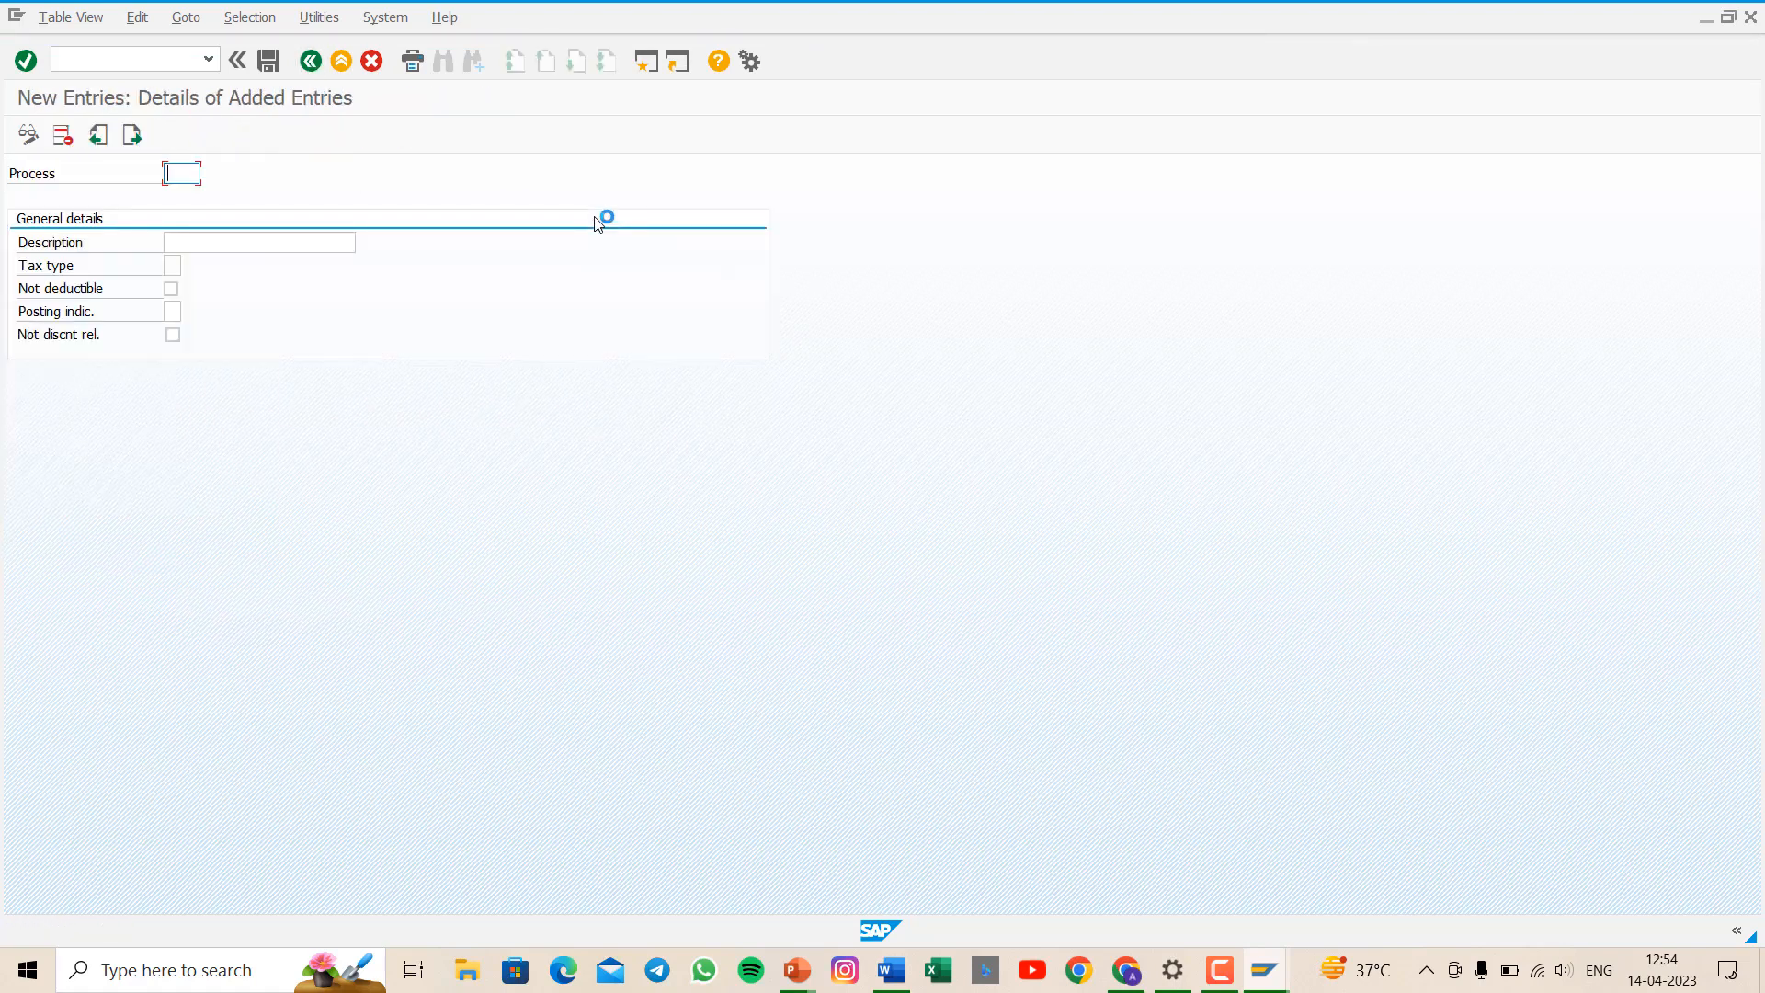
pyautogui.write('pg2')
pyautogui.click(245, 243)
pyautogui.write('in')
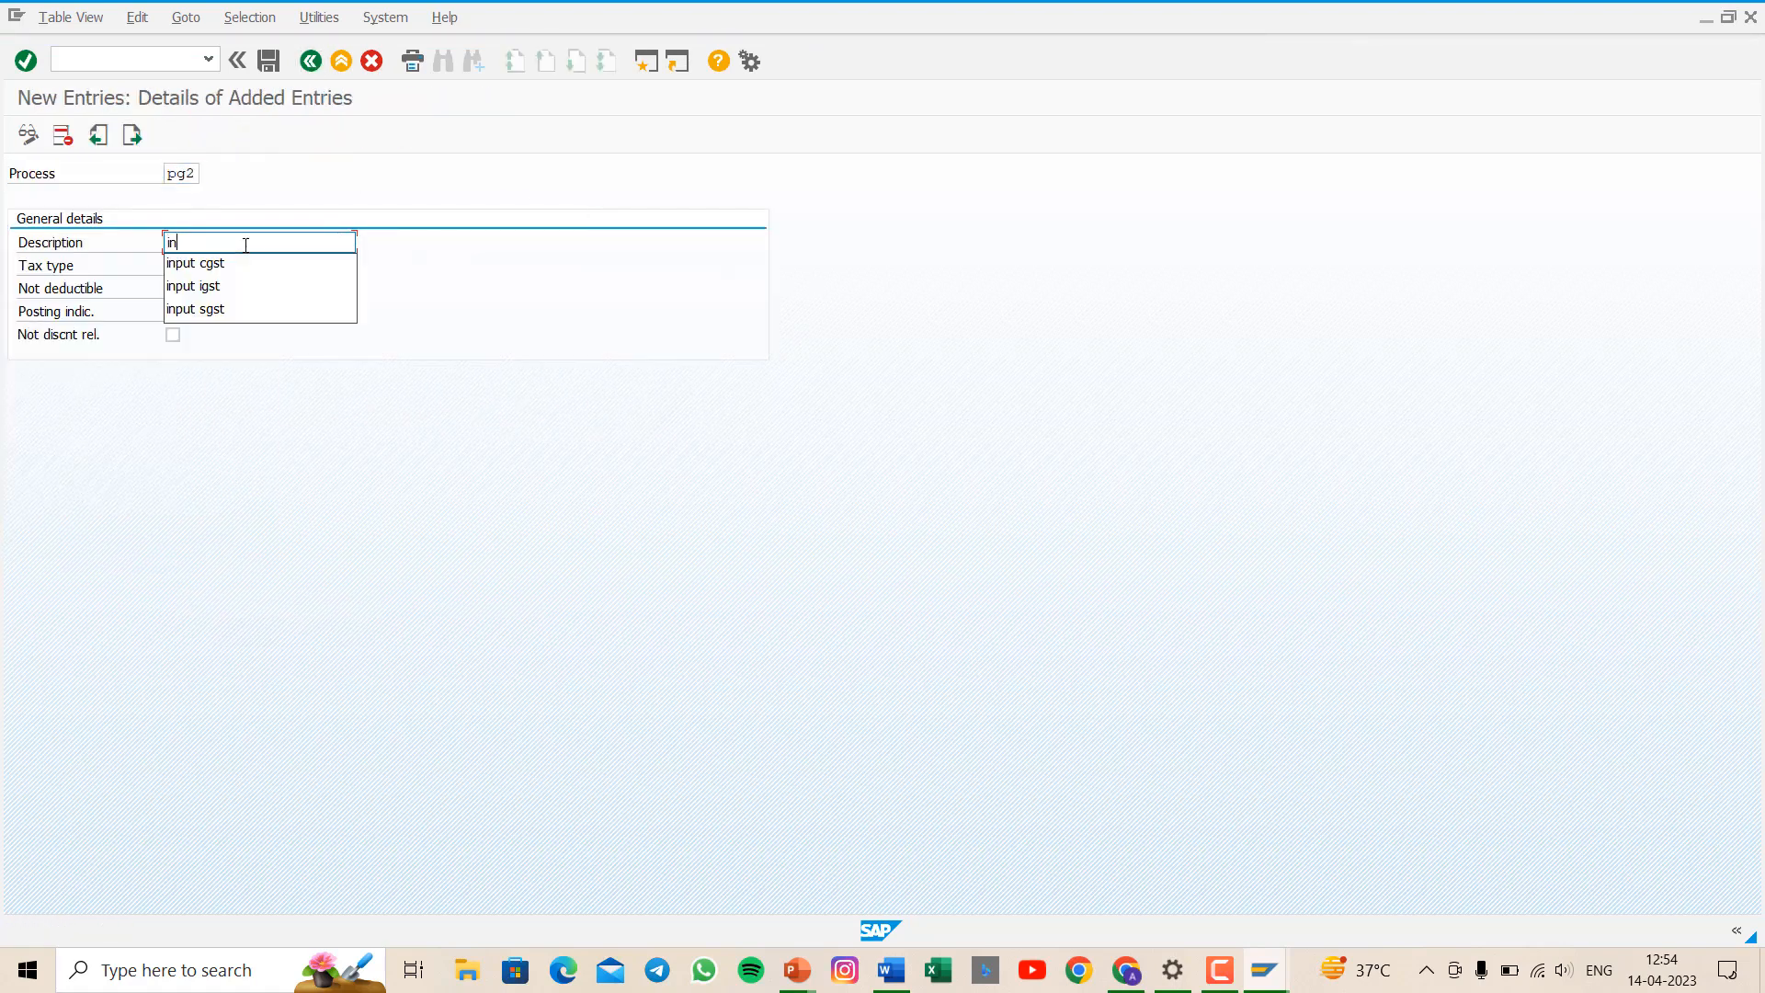
pyautogui.write('put sg')
pyautogui.click(184, 264)
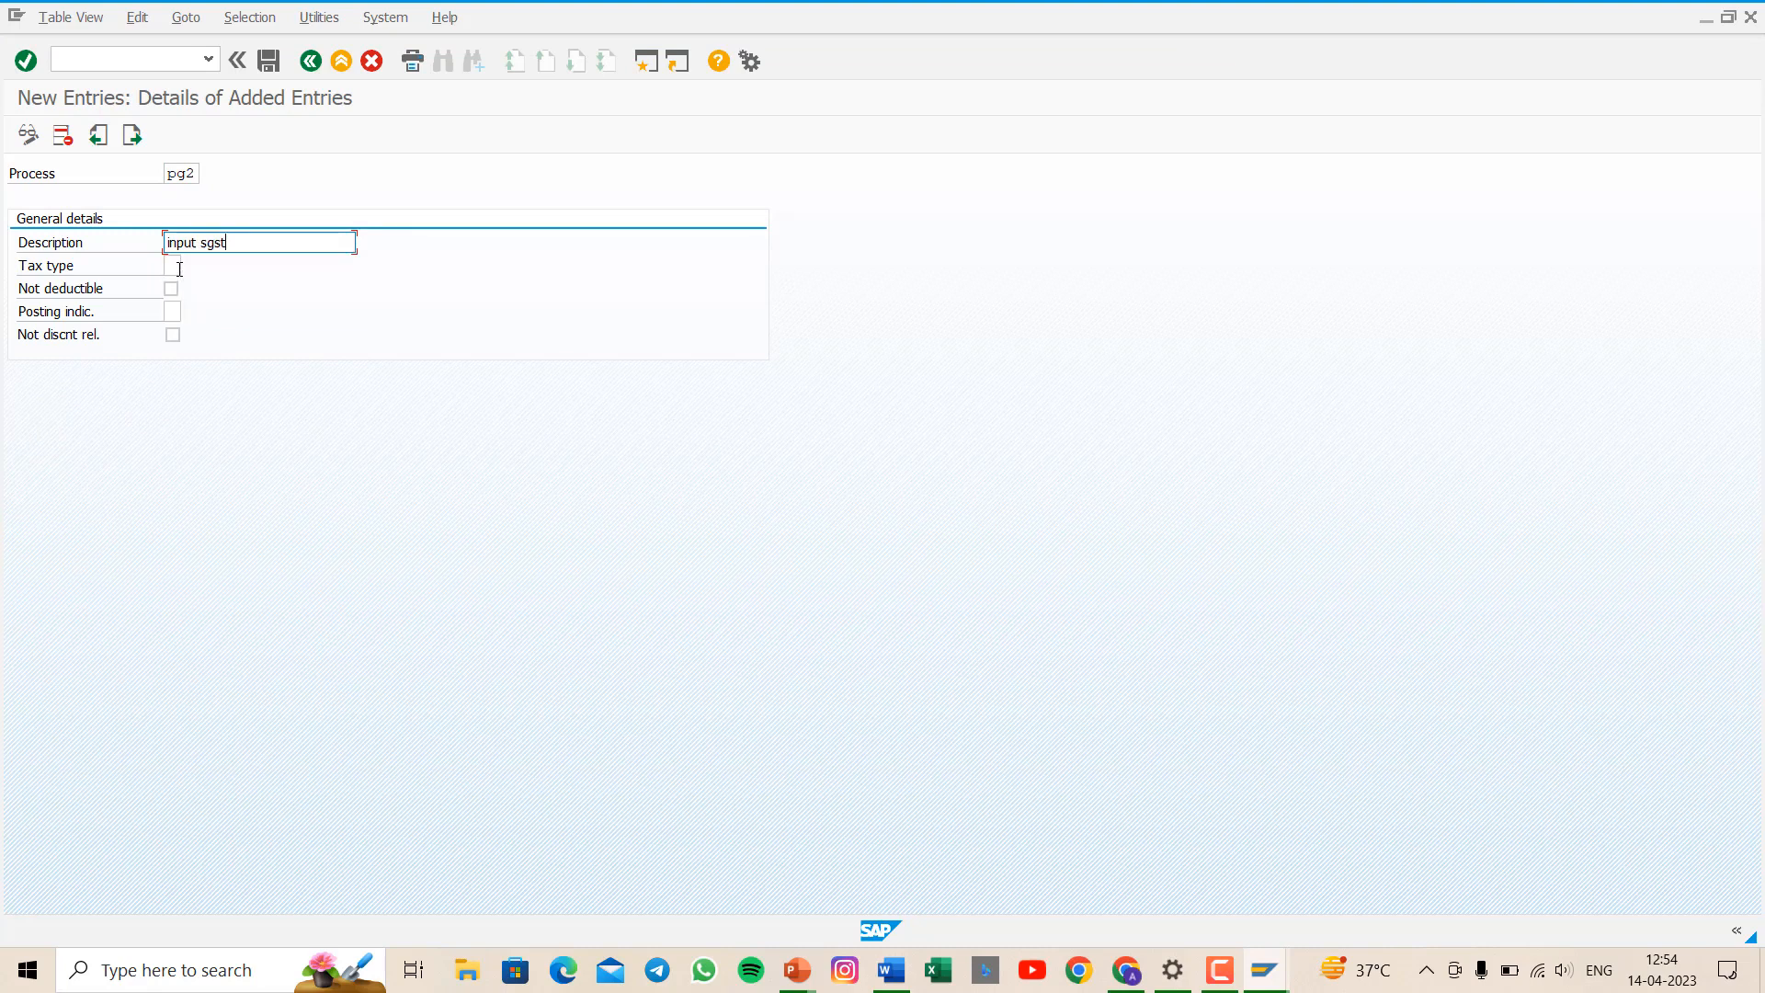
# - Set PG2's tax type to 2 and posting indicator to 2, save, and return to the tax processing overview
pyautogui.click(180, 266)
pyautogui.write('2')
pyautogui.press('Tab')
pyautogui.press('Tab')
pyautogui.write('2')
pyautogui.hotkey('ctrl', 's')
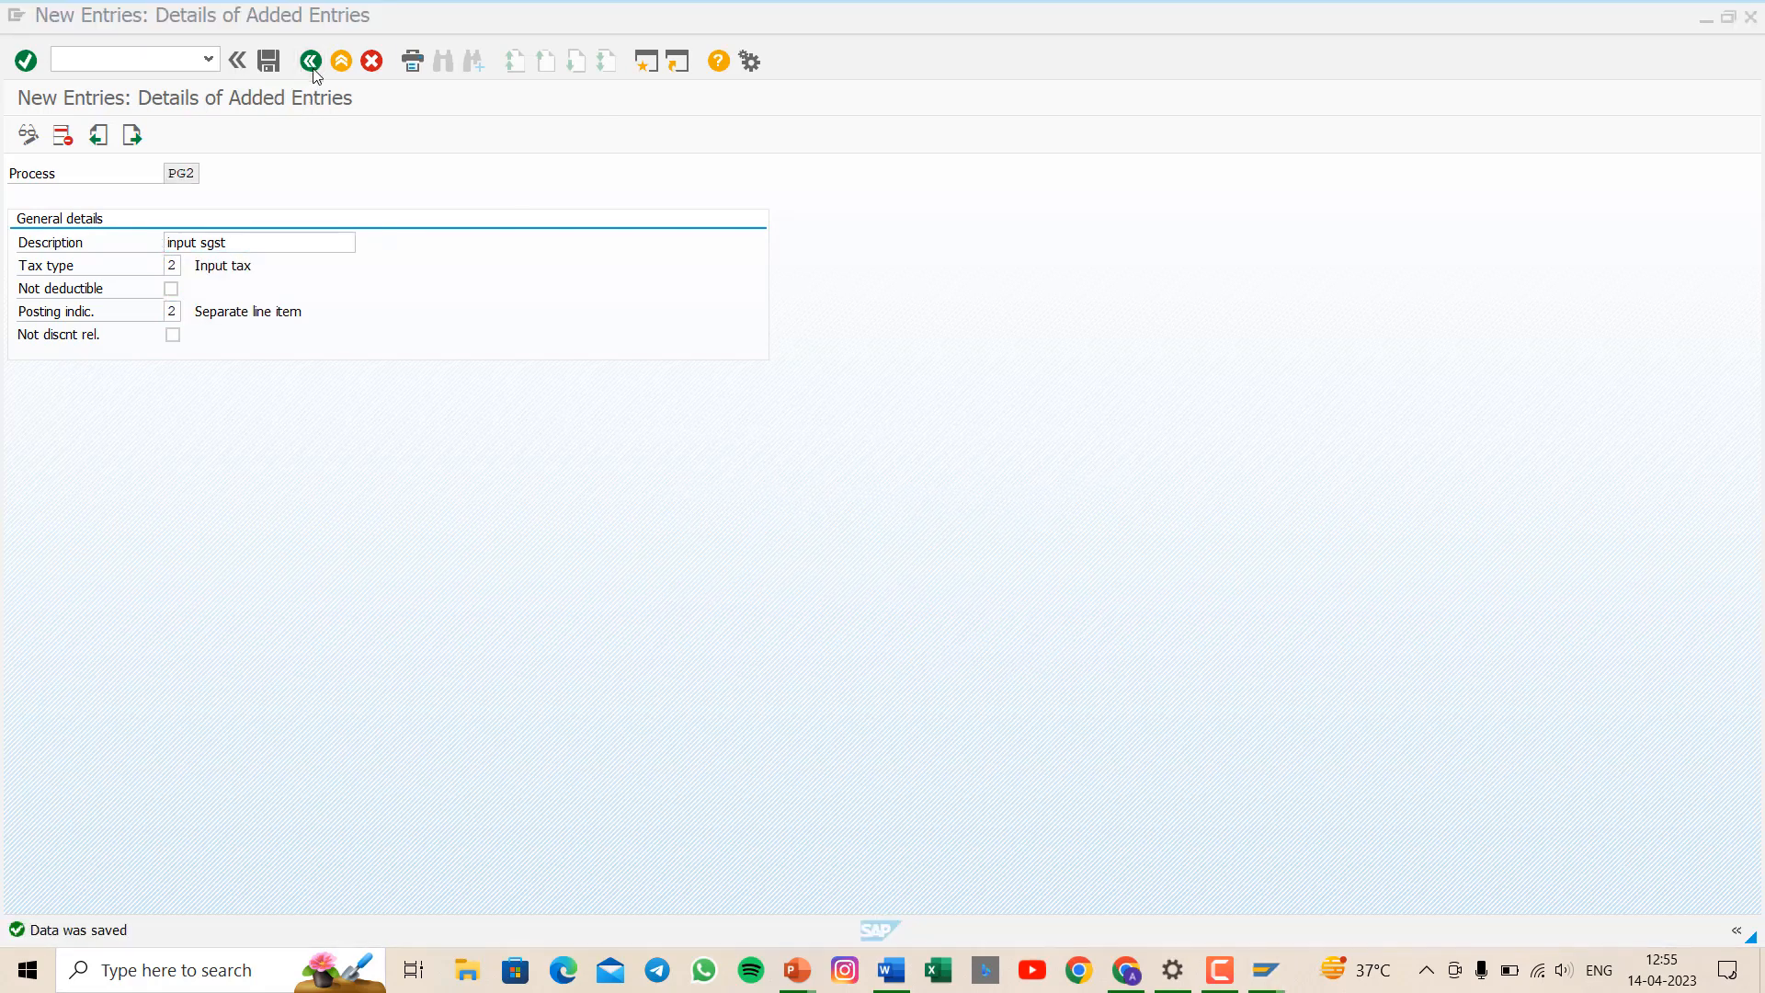
pyautogui.click(314, 68)
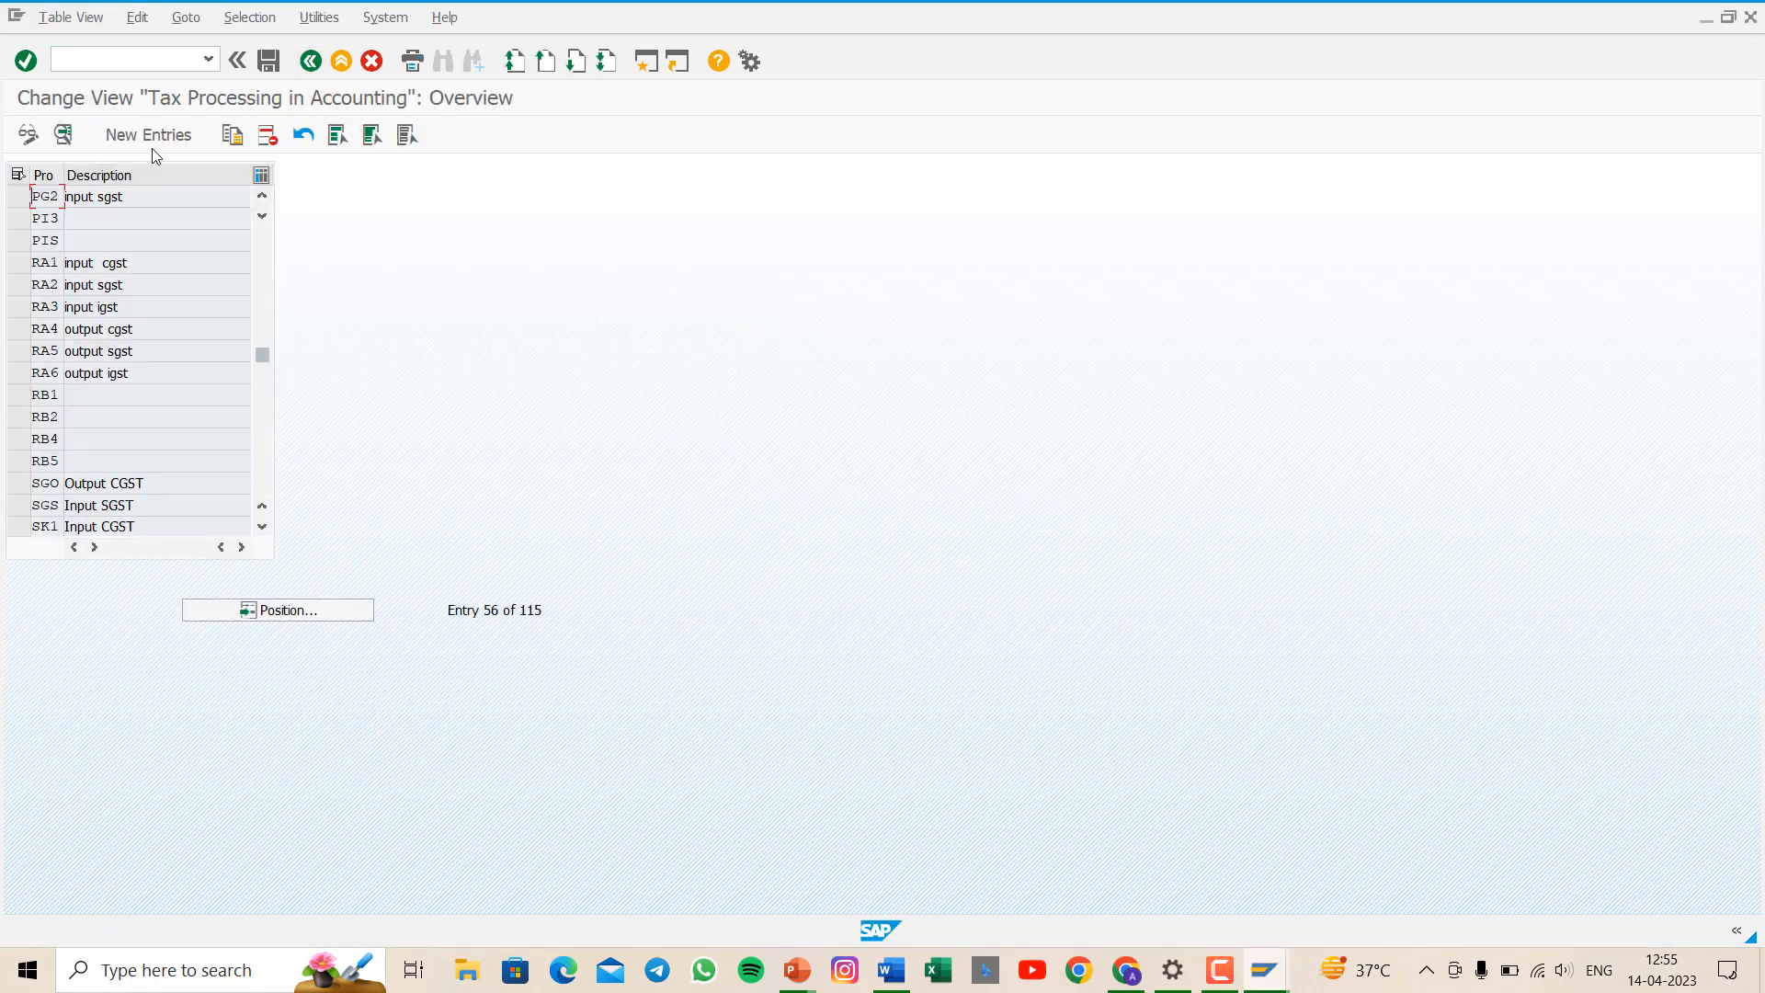
# - Start a new tax processing entry for process PG3 with the description "input igst"
pyautogui.click(152, 145)
pyautogui.write('p')
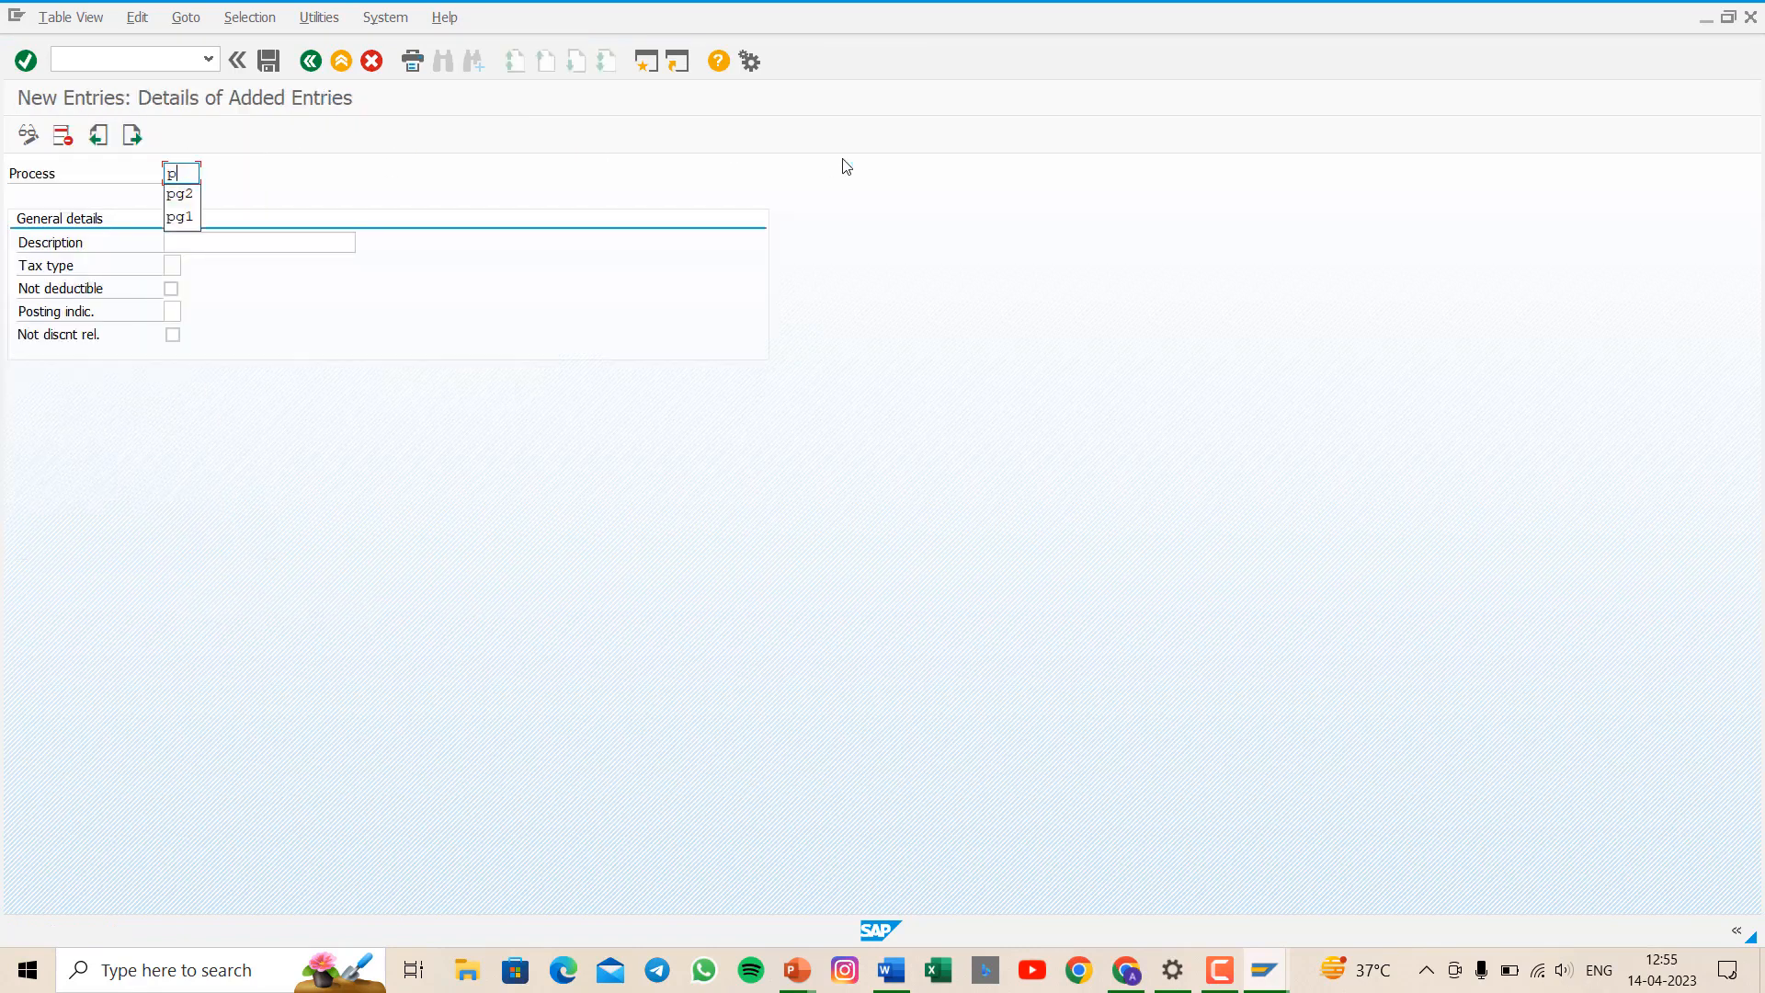
pyautogui.write('g3')
pyautogui.click(268, 240)
pyautogui.write('i')
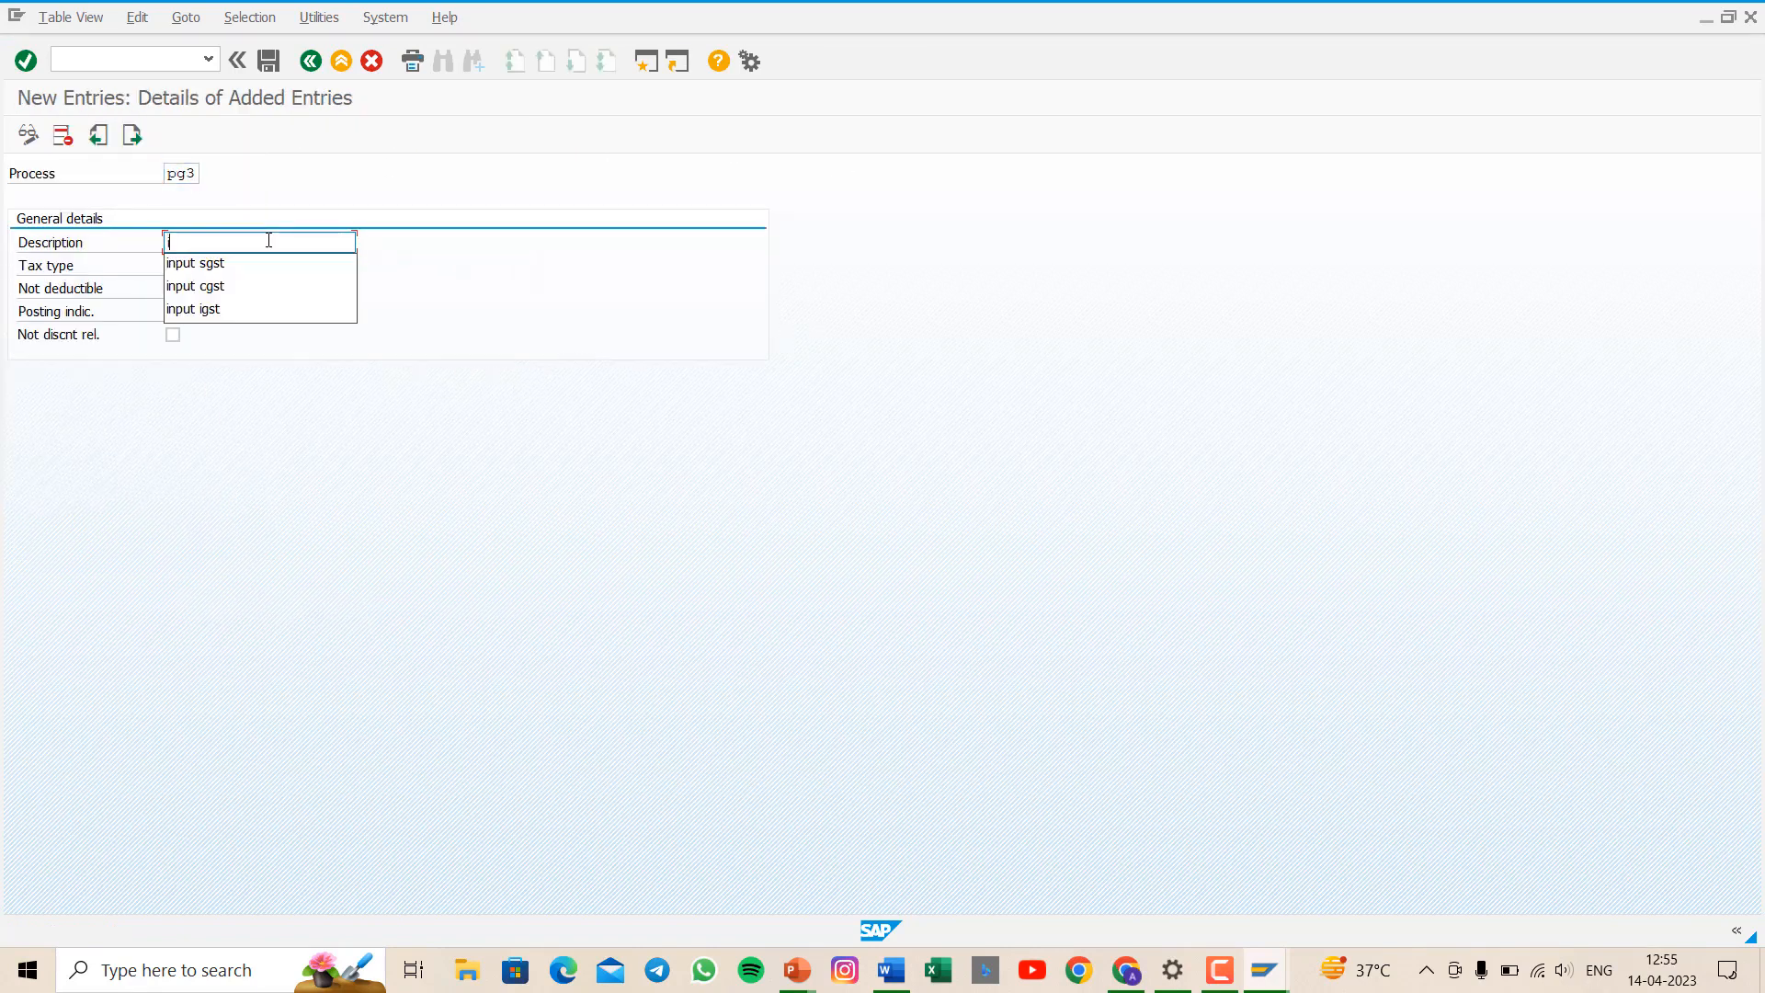
pyautogui.write('nput i')
# - Set PG3's tax type to 2 (Input tax) and posting indicator to 2, save, and return to the tax processing overview
pyautogui.click(168, 264)
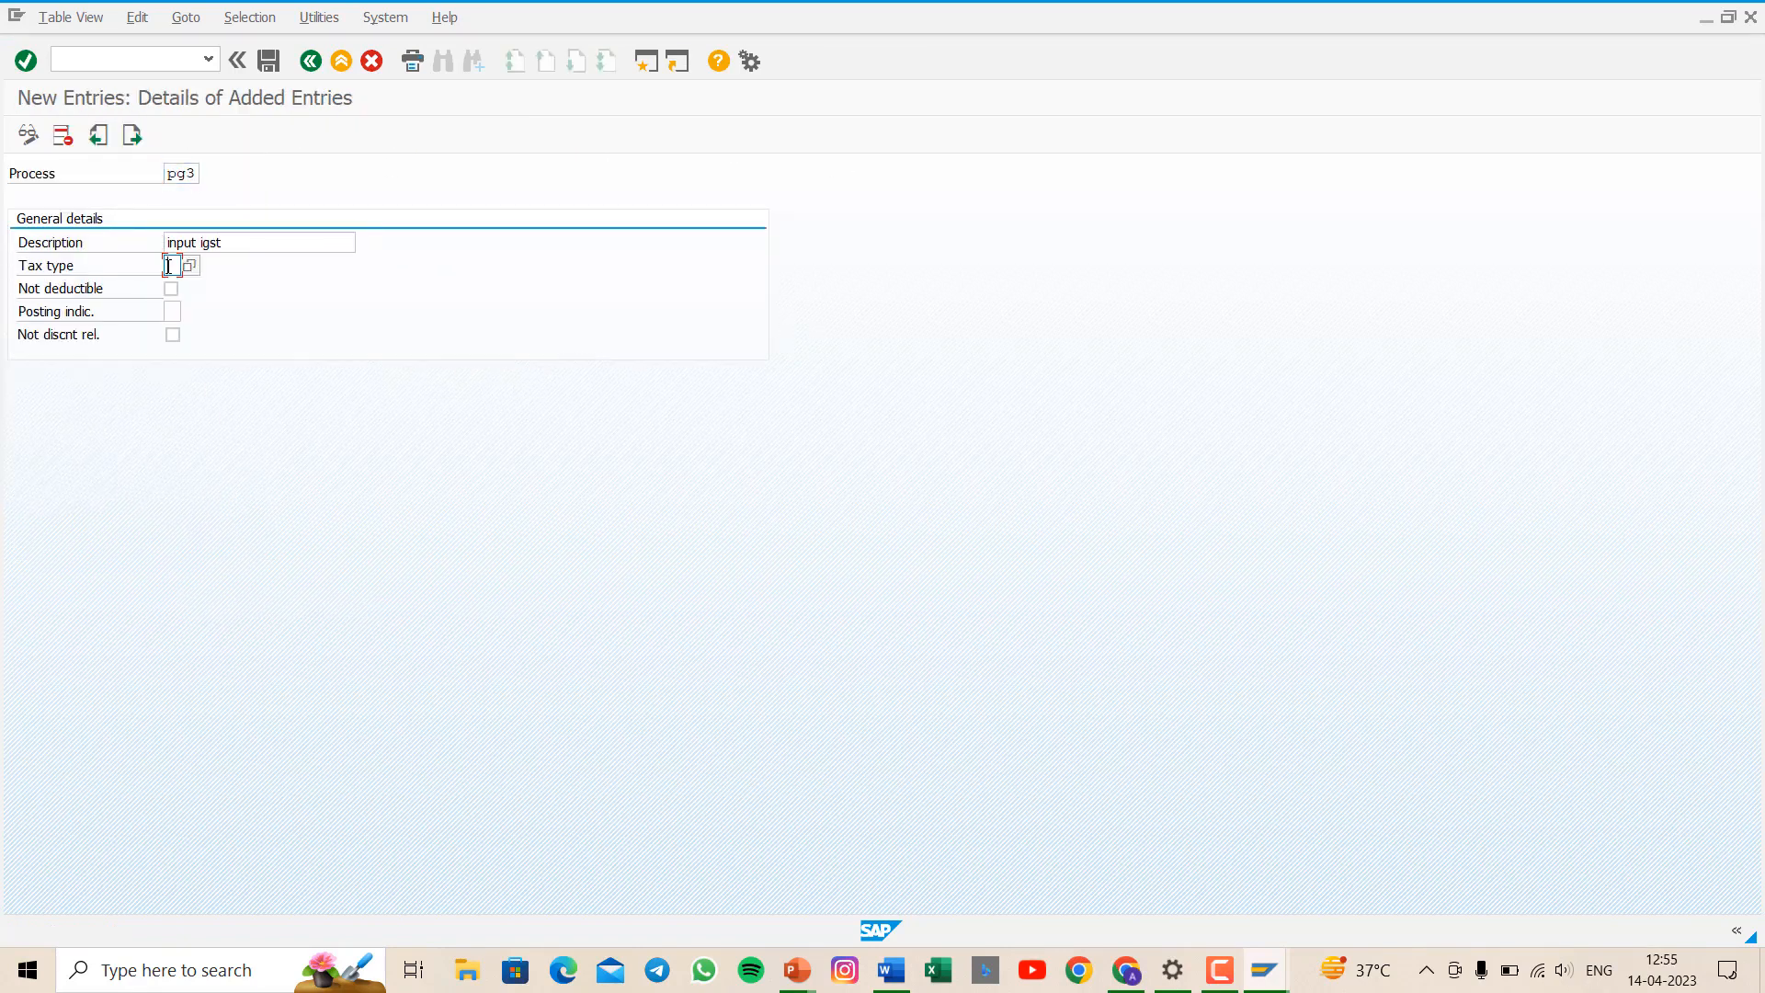
pyautogui.write('2')
pyautogui.press('Tab')
pyautogui.press('Return')
pyautogui.click(173, 310)
pyautogui.write('2')
pyautogui.hotkey('ctrl', 's')
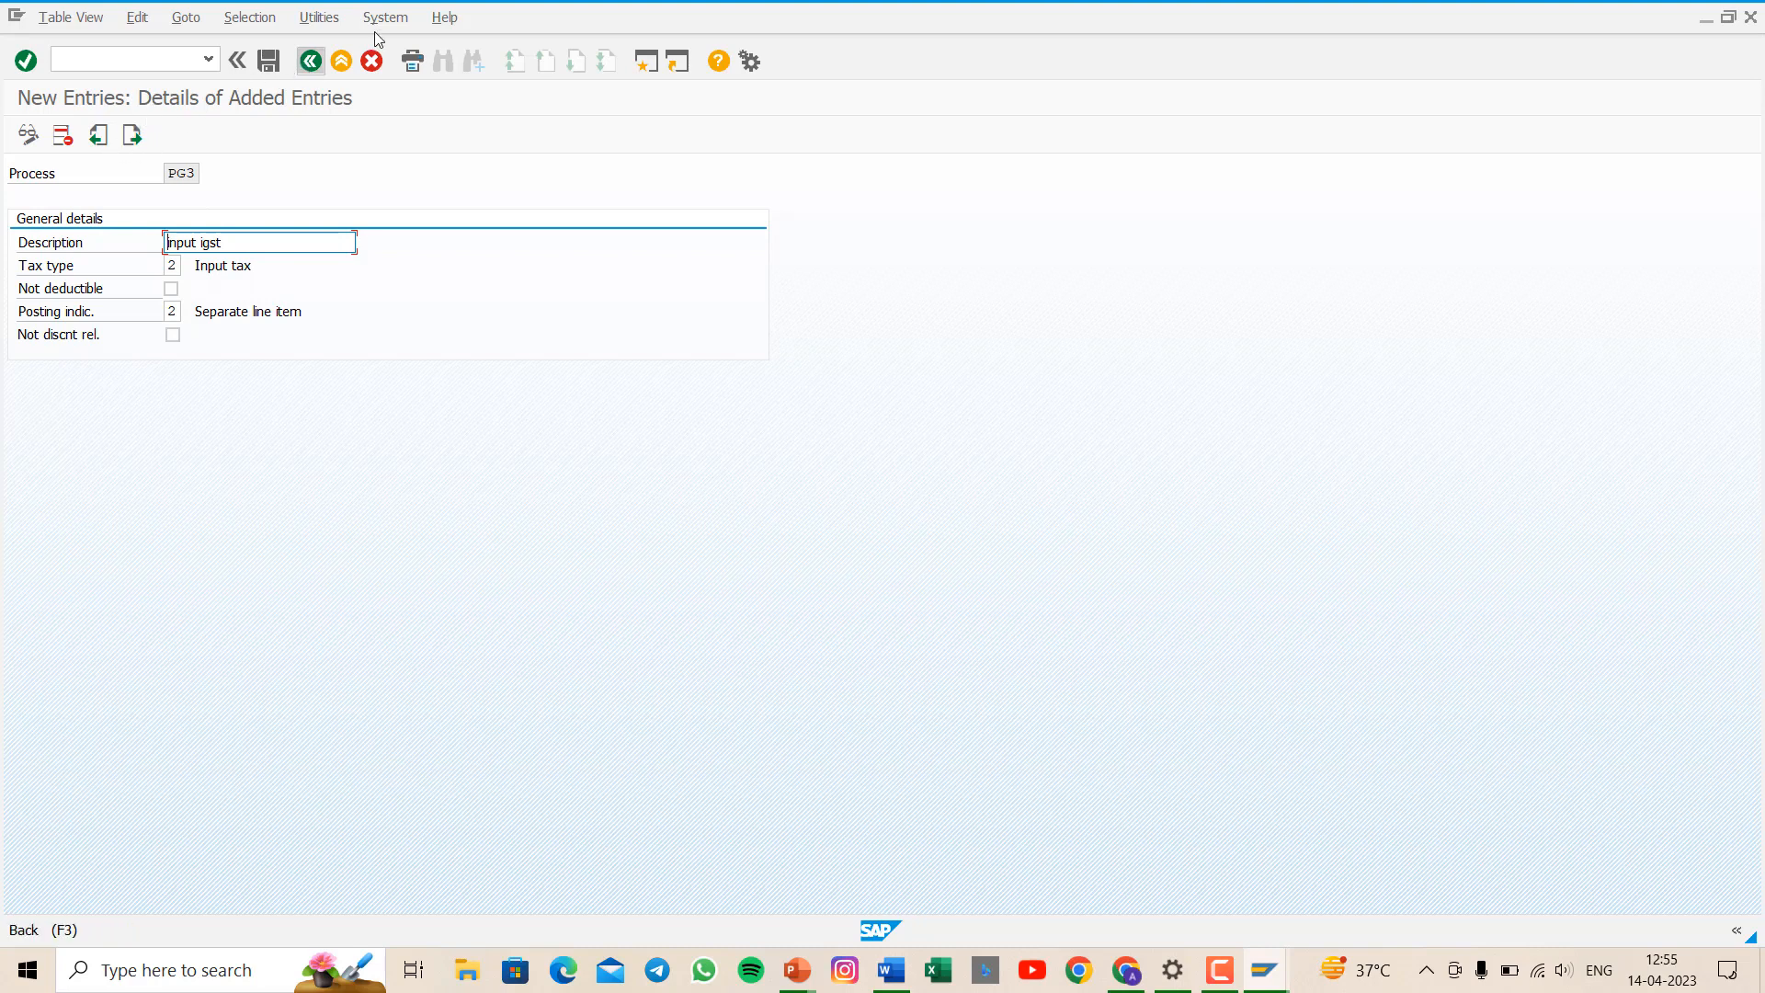
pyautogui.click(310, 61)
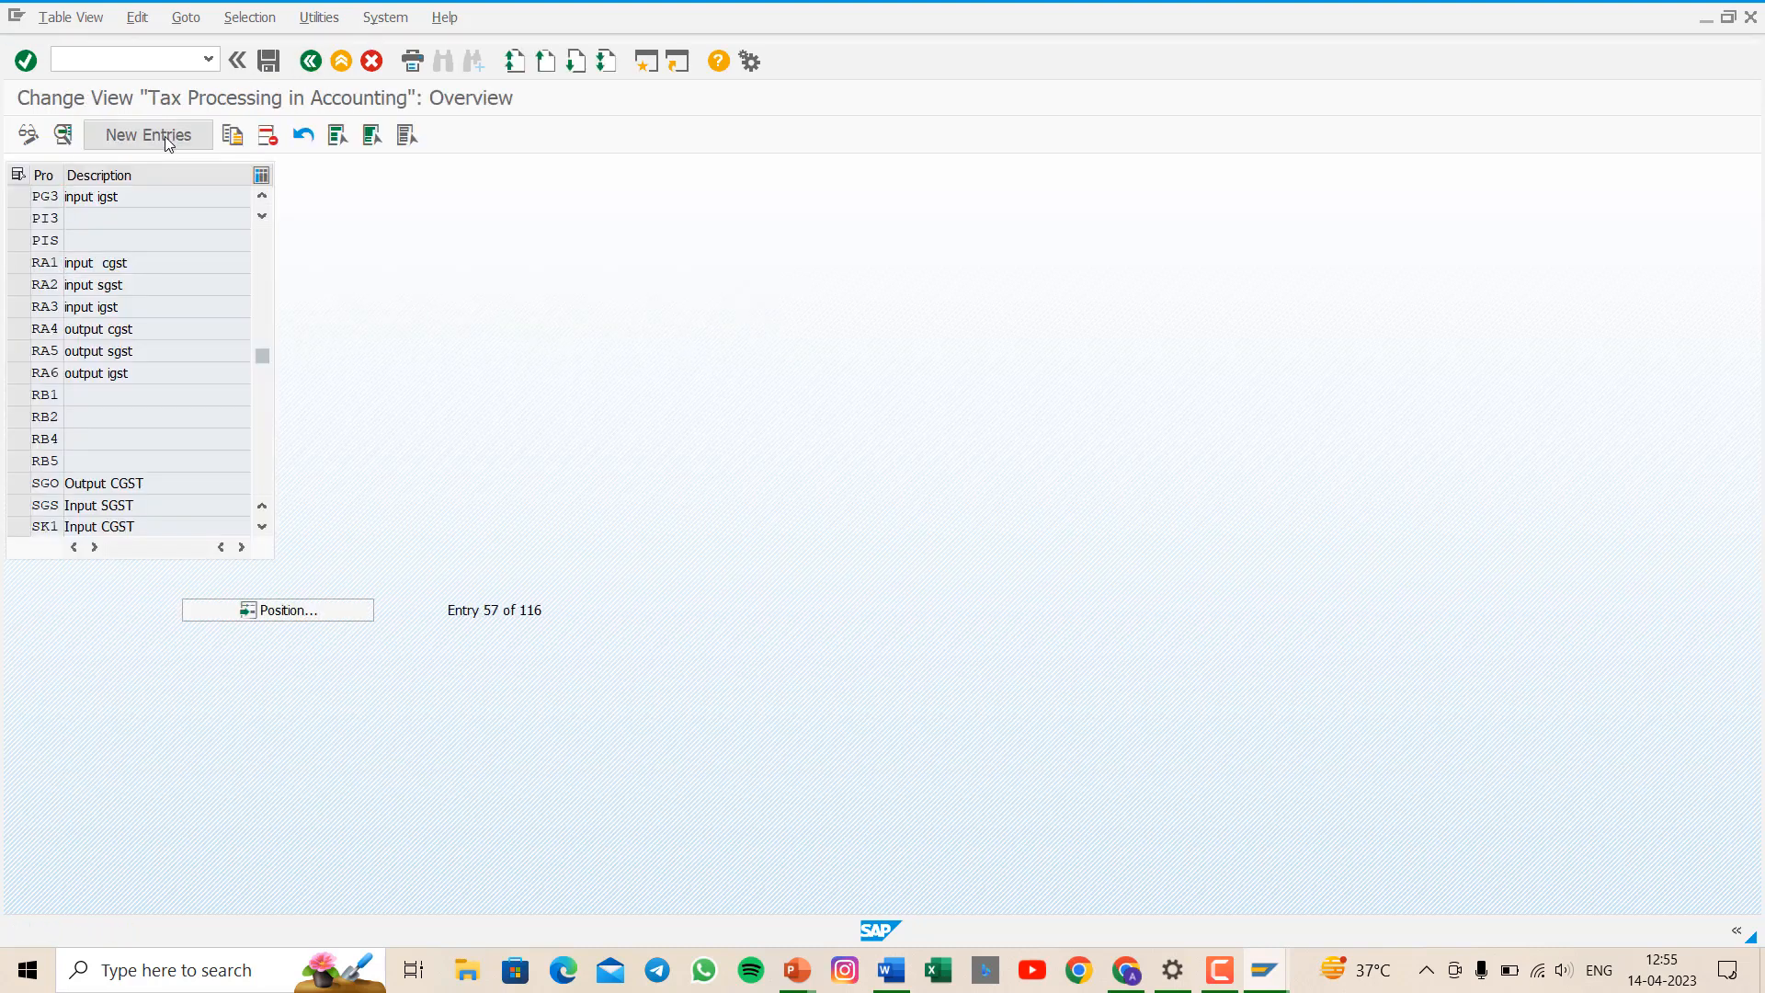
# - Start a new tax processing entry for process PG4 with the description "output cgst"
pyautogui.click(166, 137)
pyautogui.write('pg4')
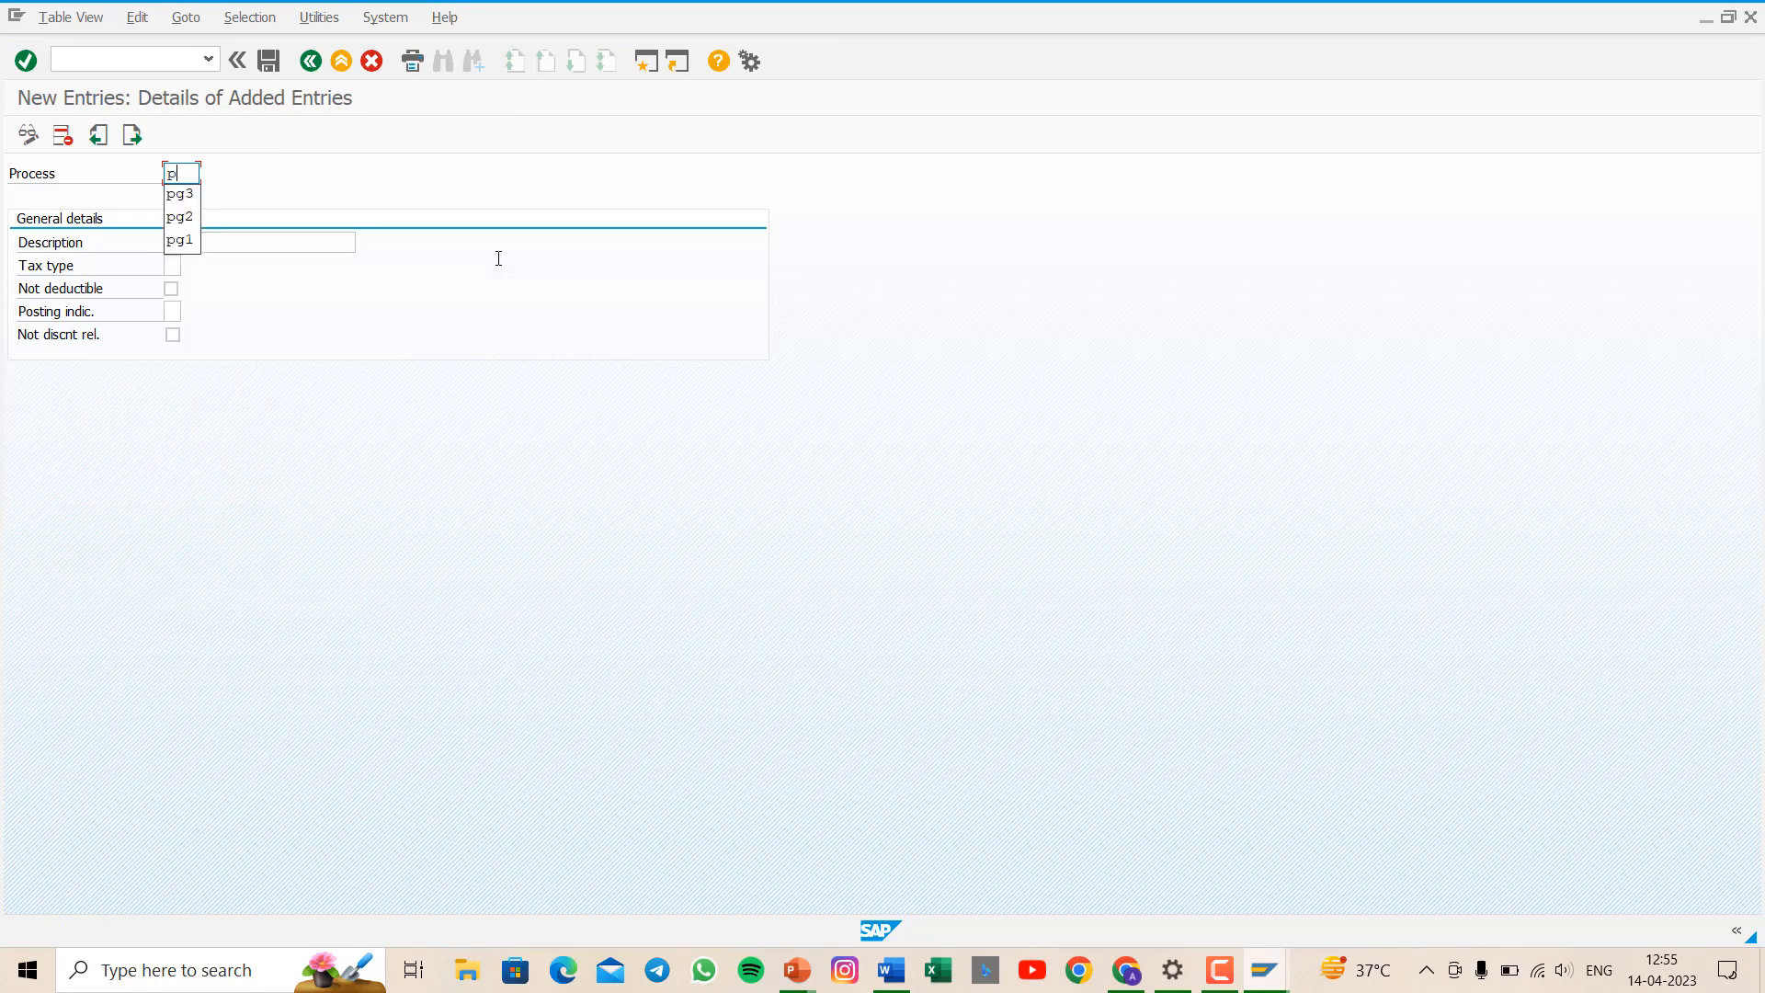
pyautogui.click(206, 250)
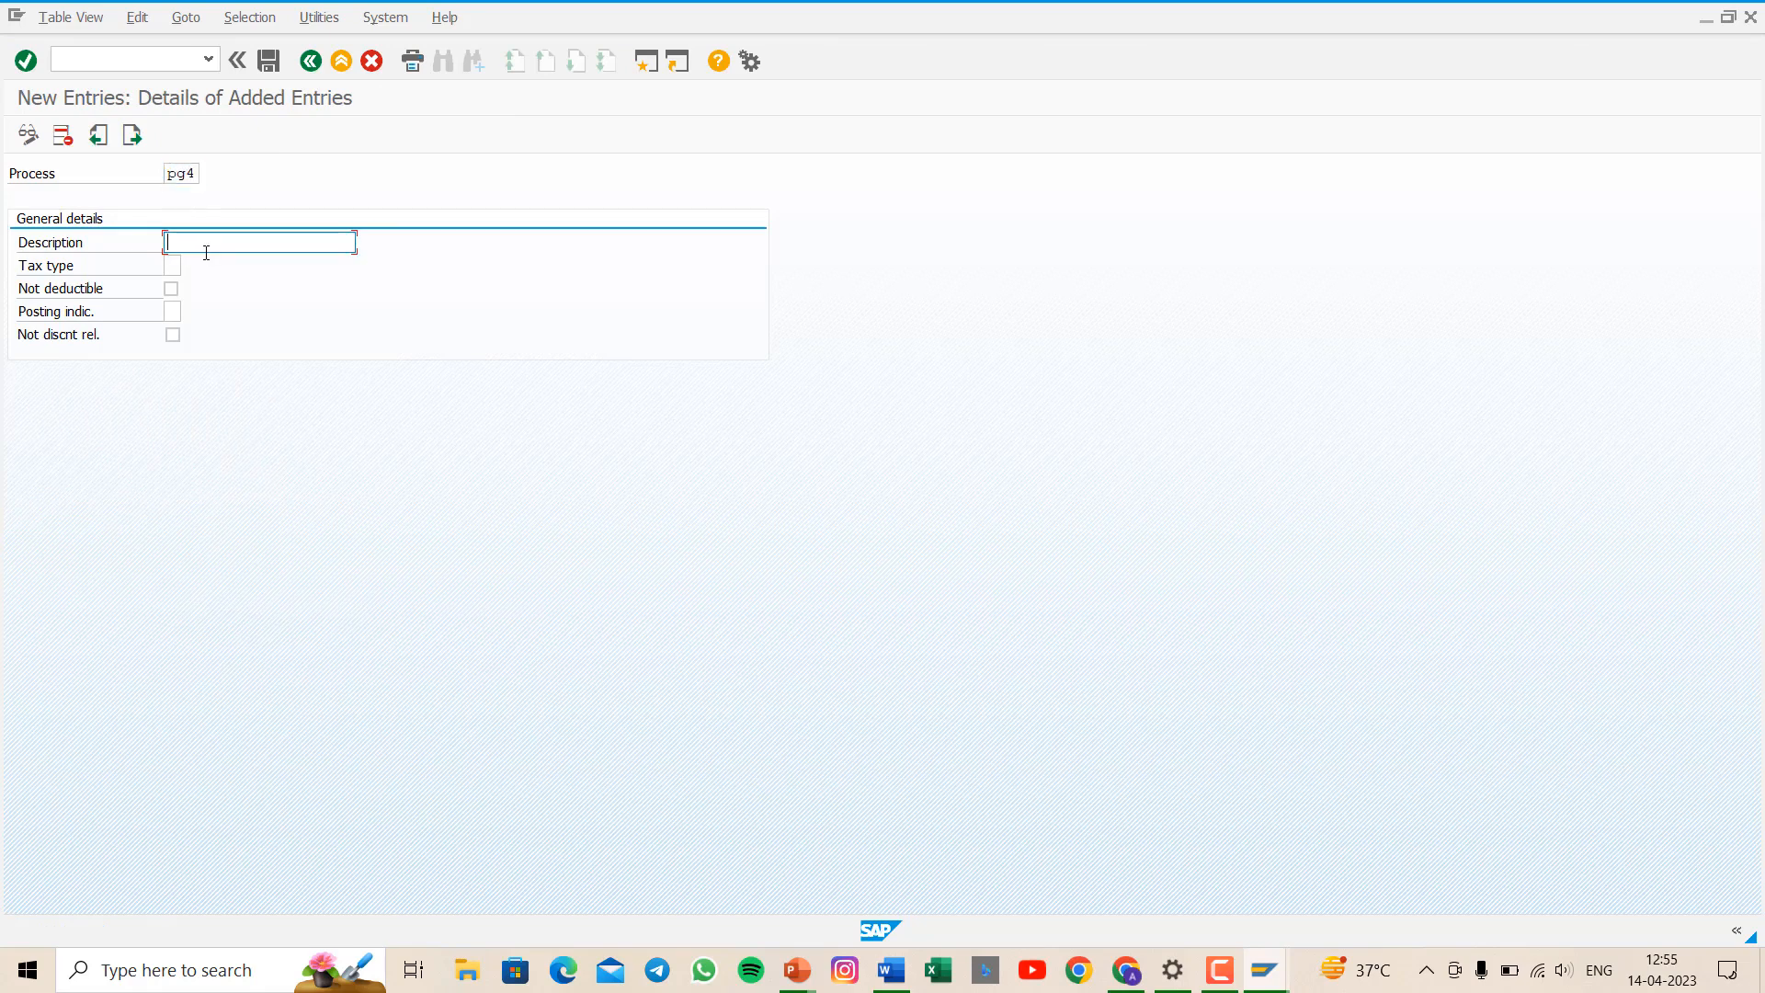
pyautogui.write('o')
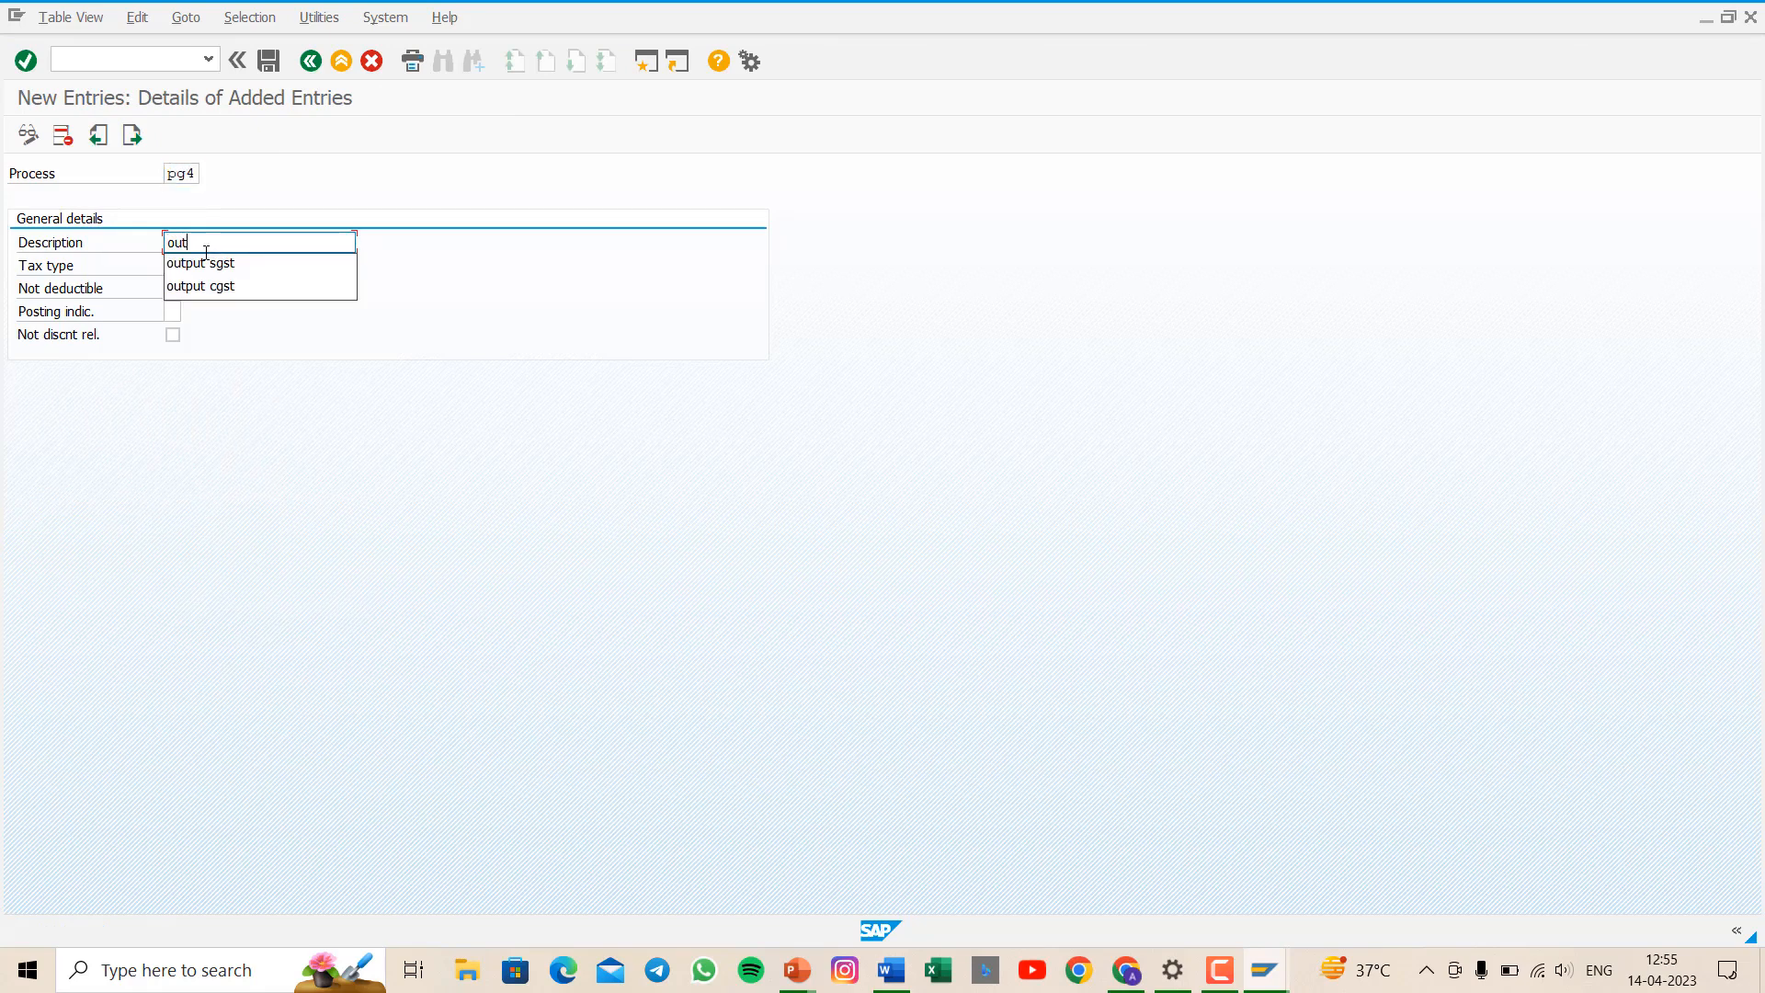
pyautogui.write('ut')
pyautogui.click(202, 285)
# - Set PG4's tax type to 1 (Output tax) and posting indicator to 2, and save the entry
pyautogui.click(172, 268)
pyautogui.write('1')
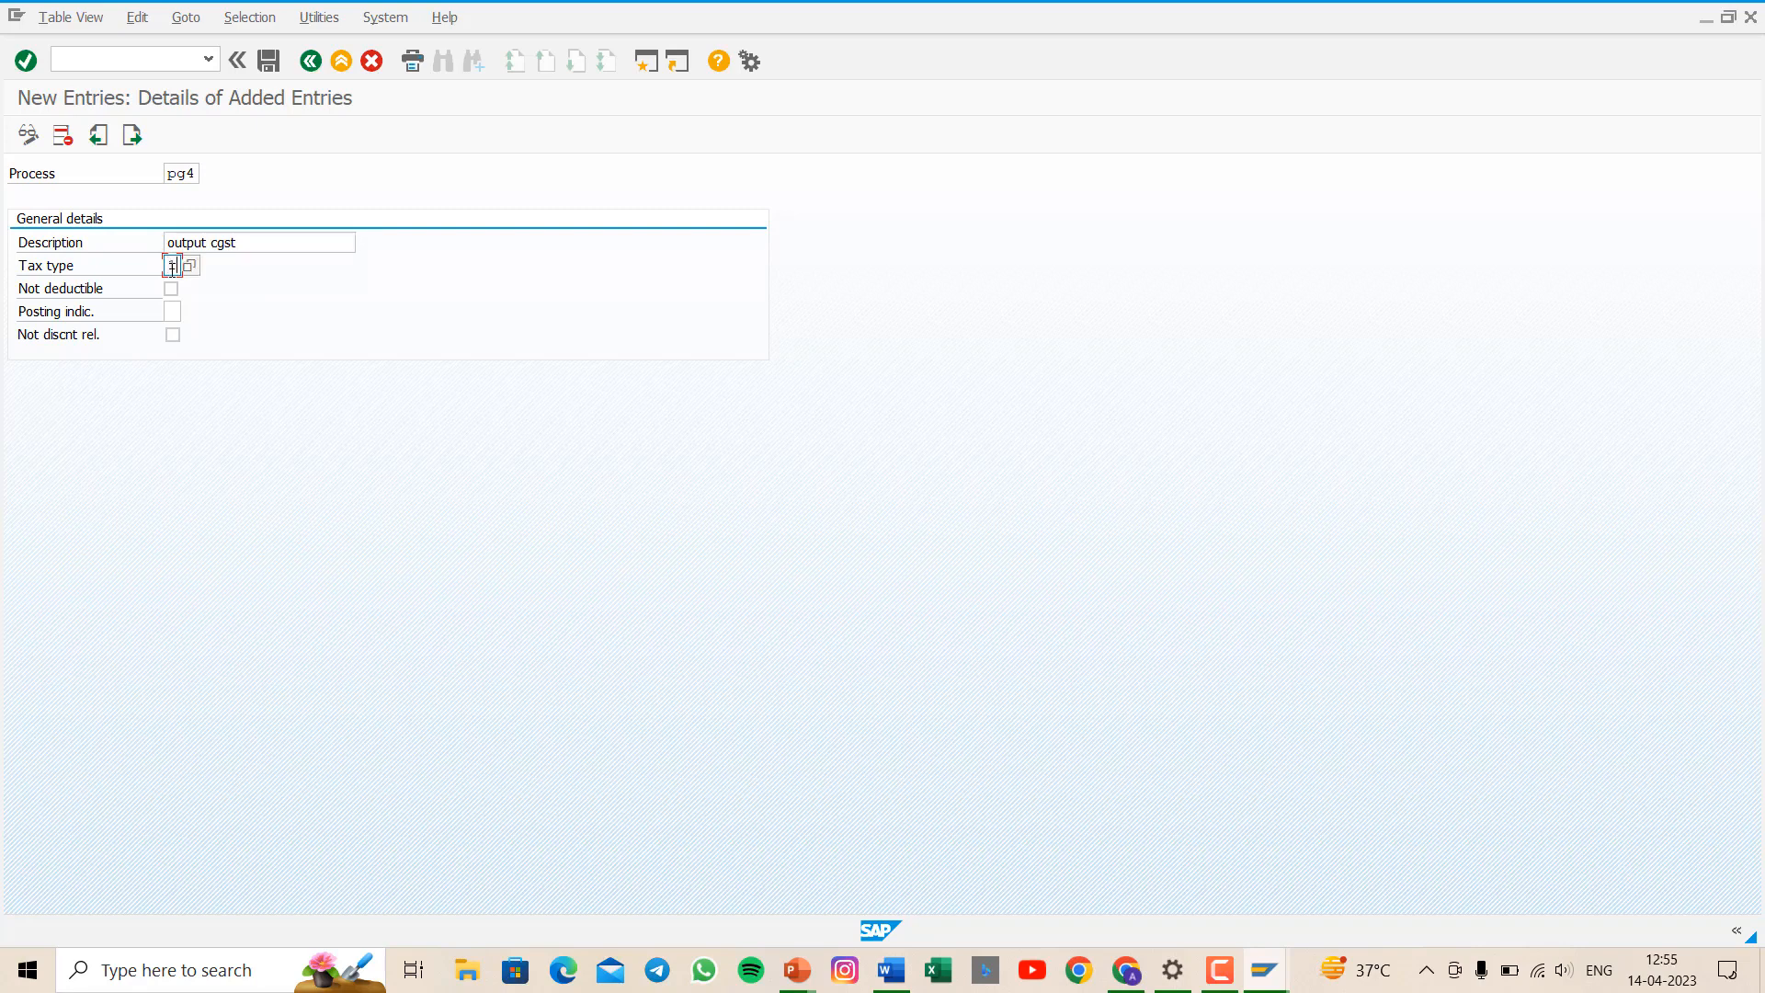
pyautogui.press('Tab')
pyautogui.press('Tab')
pyautogui.write('2')
pyautogui.hotkey('ctrl', 's')
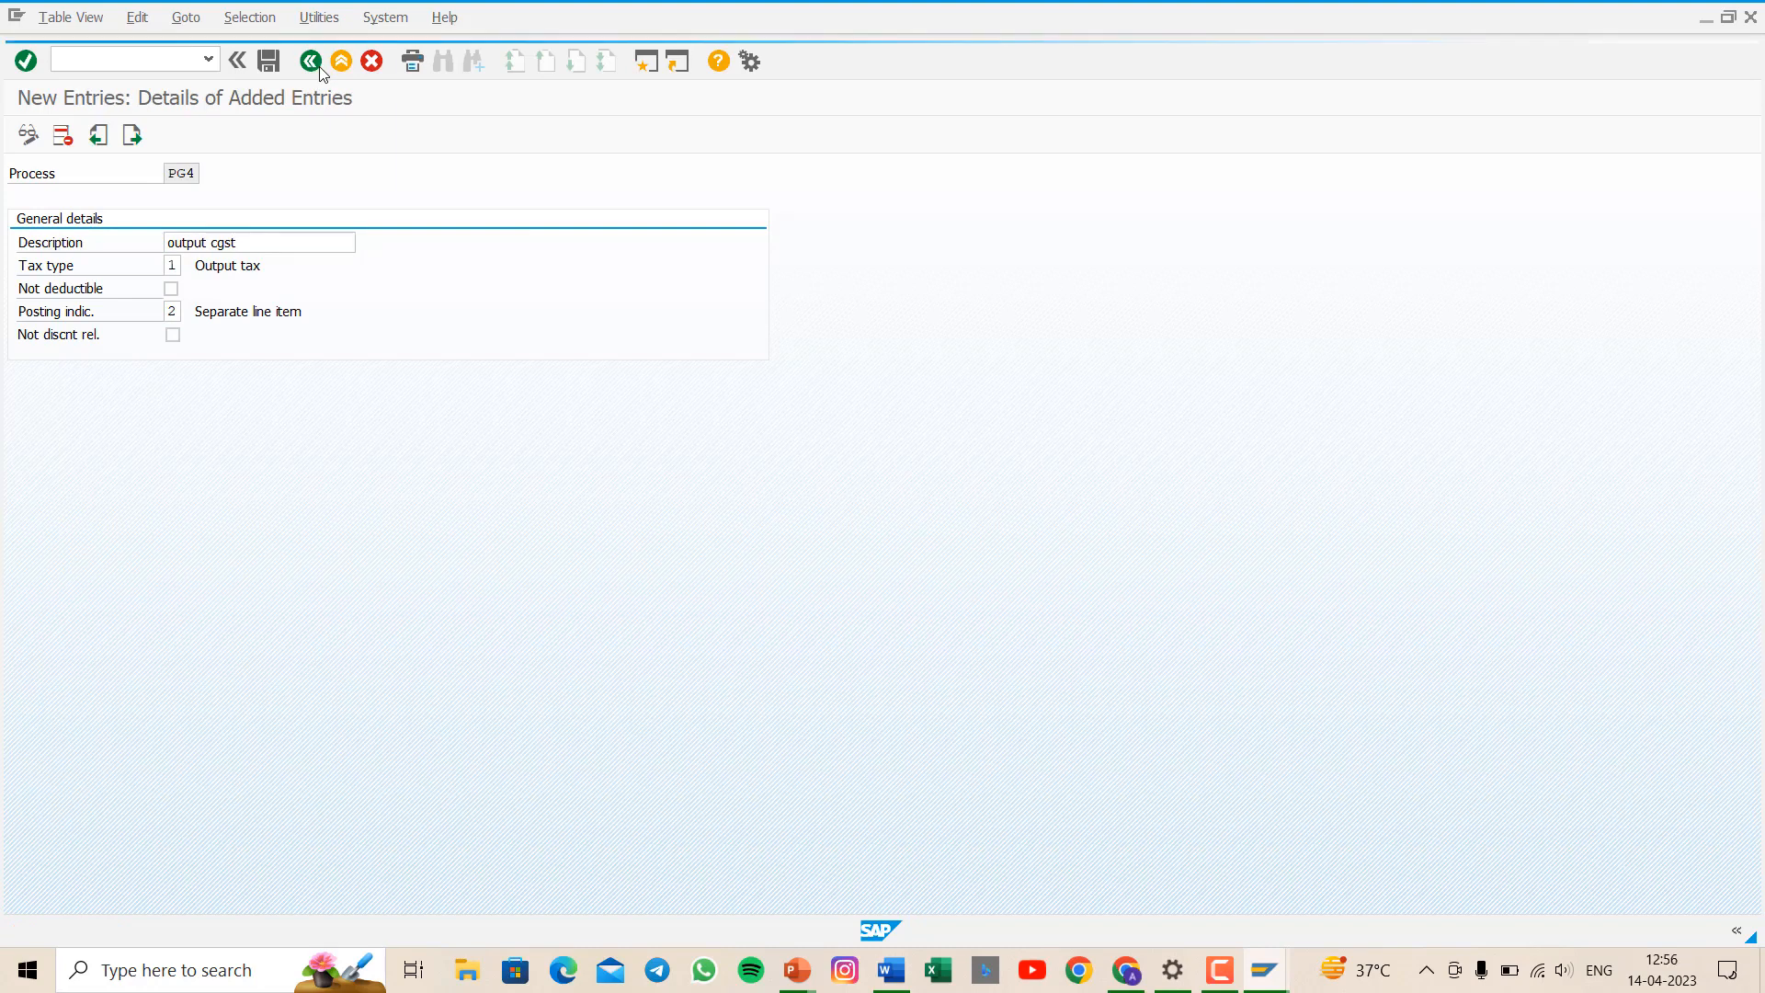
# - Start a new tax processing entry for process PG5 with the description "output sgst"
pyautogui.click(128, 135)
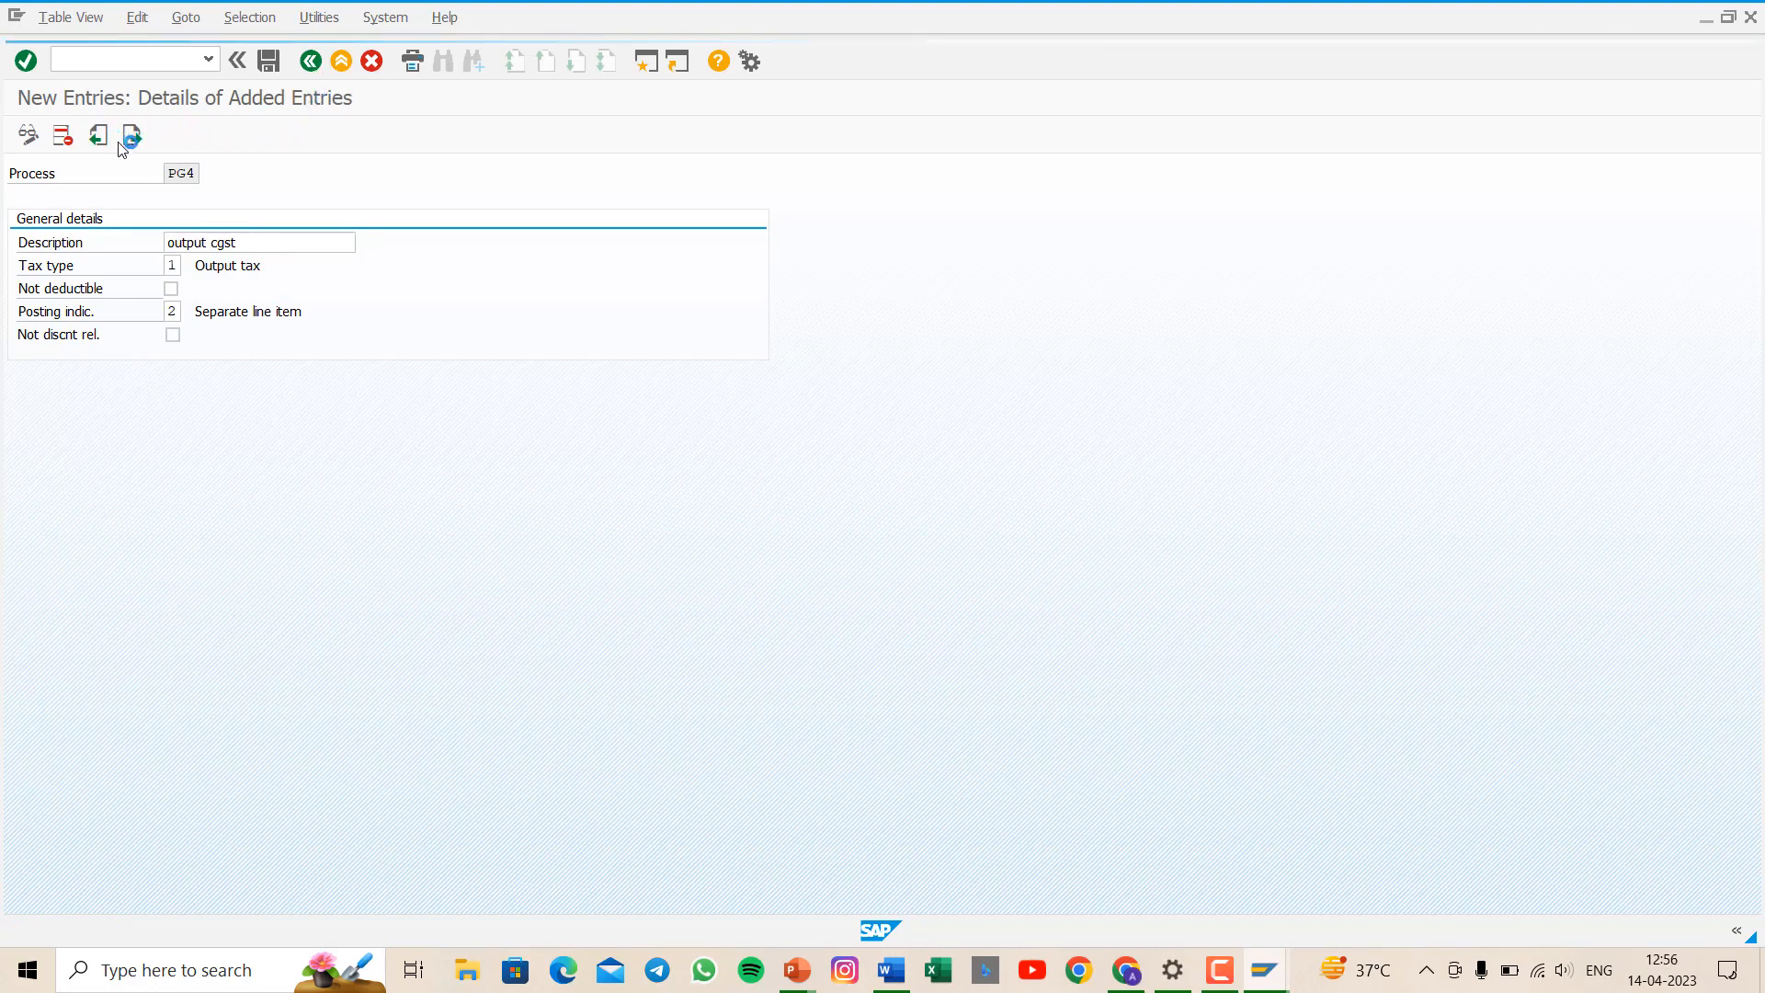
pyautogui.click(110, 134)
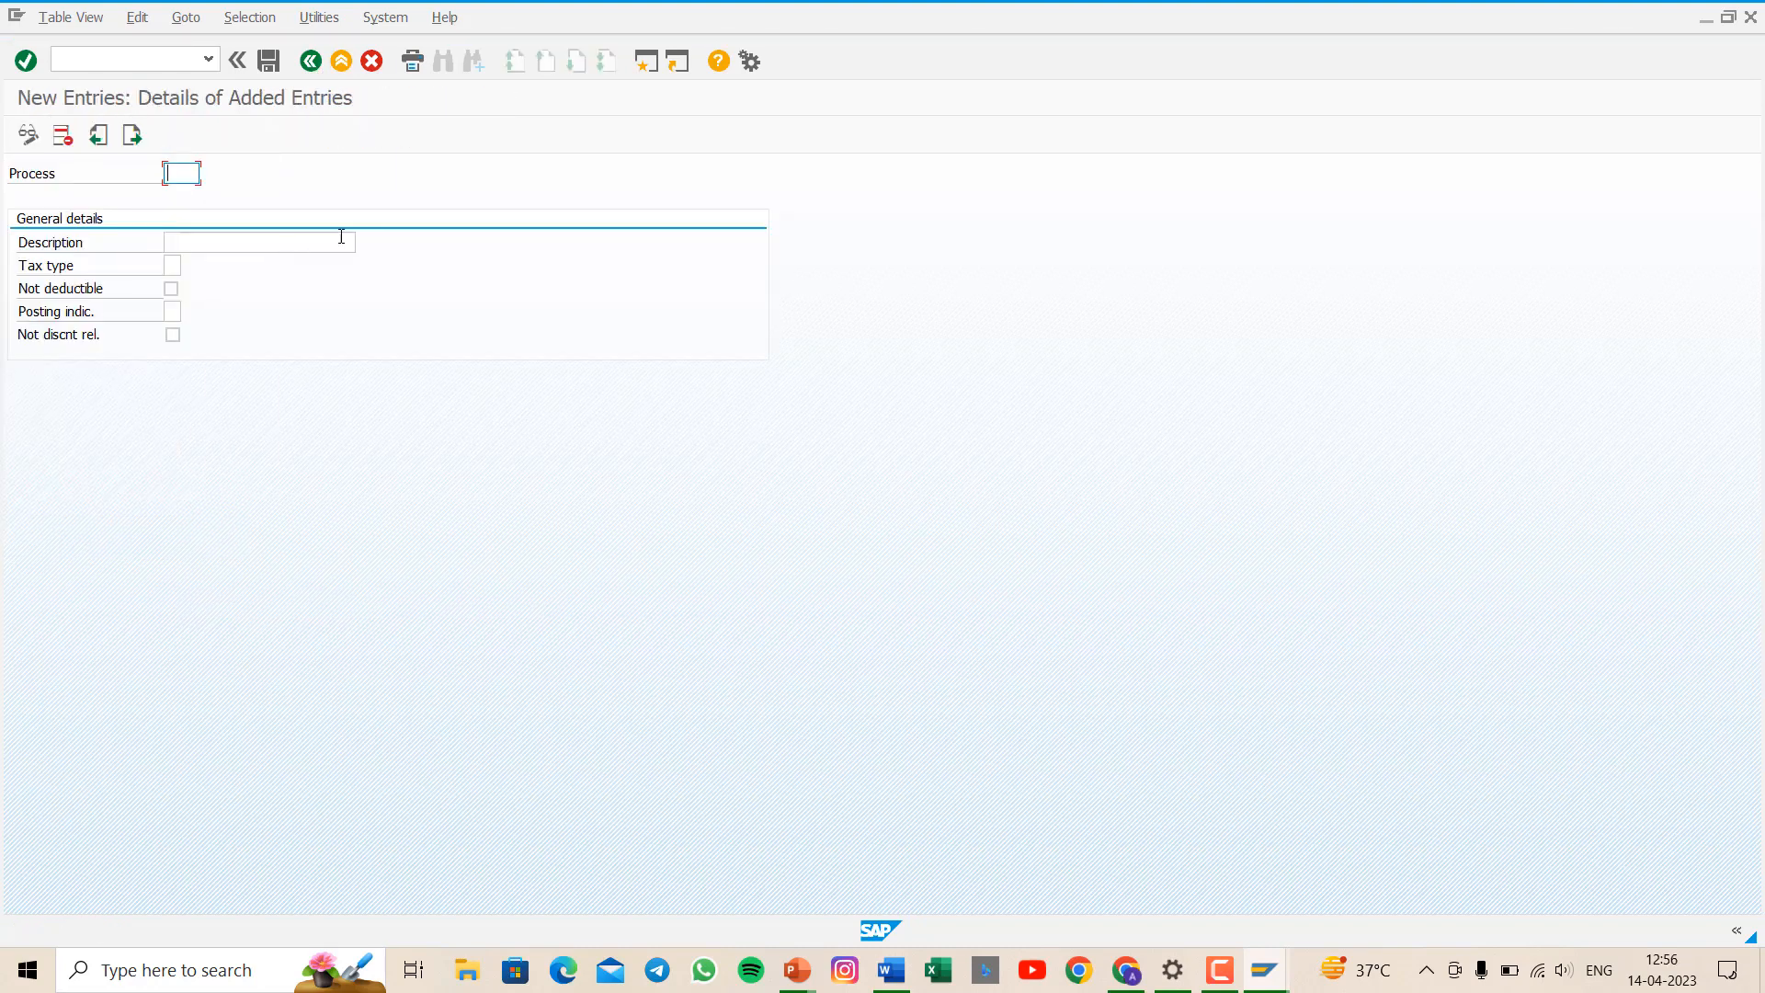
pyautogui.write('pg5')
pyautogui.click(184, 241)
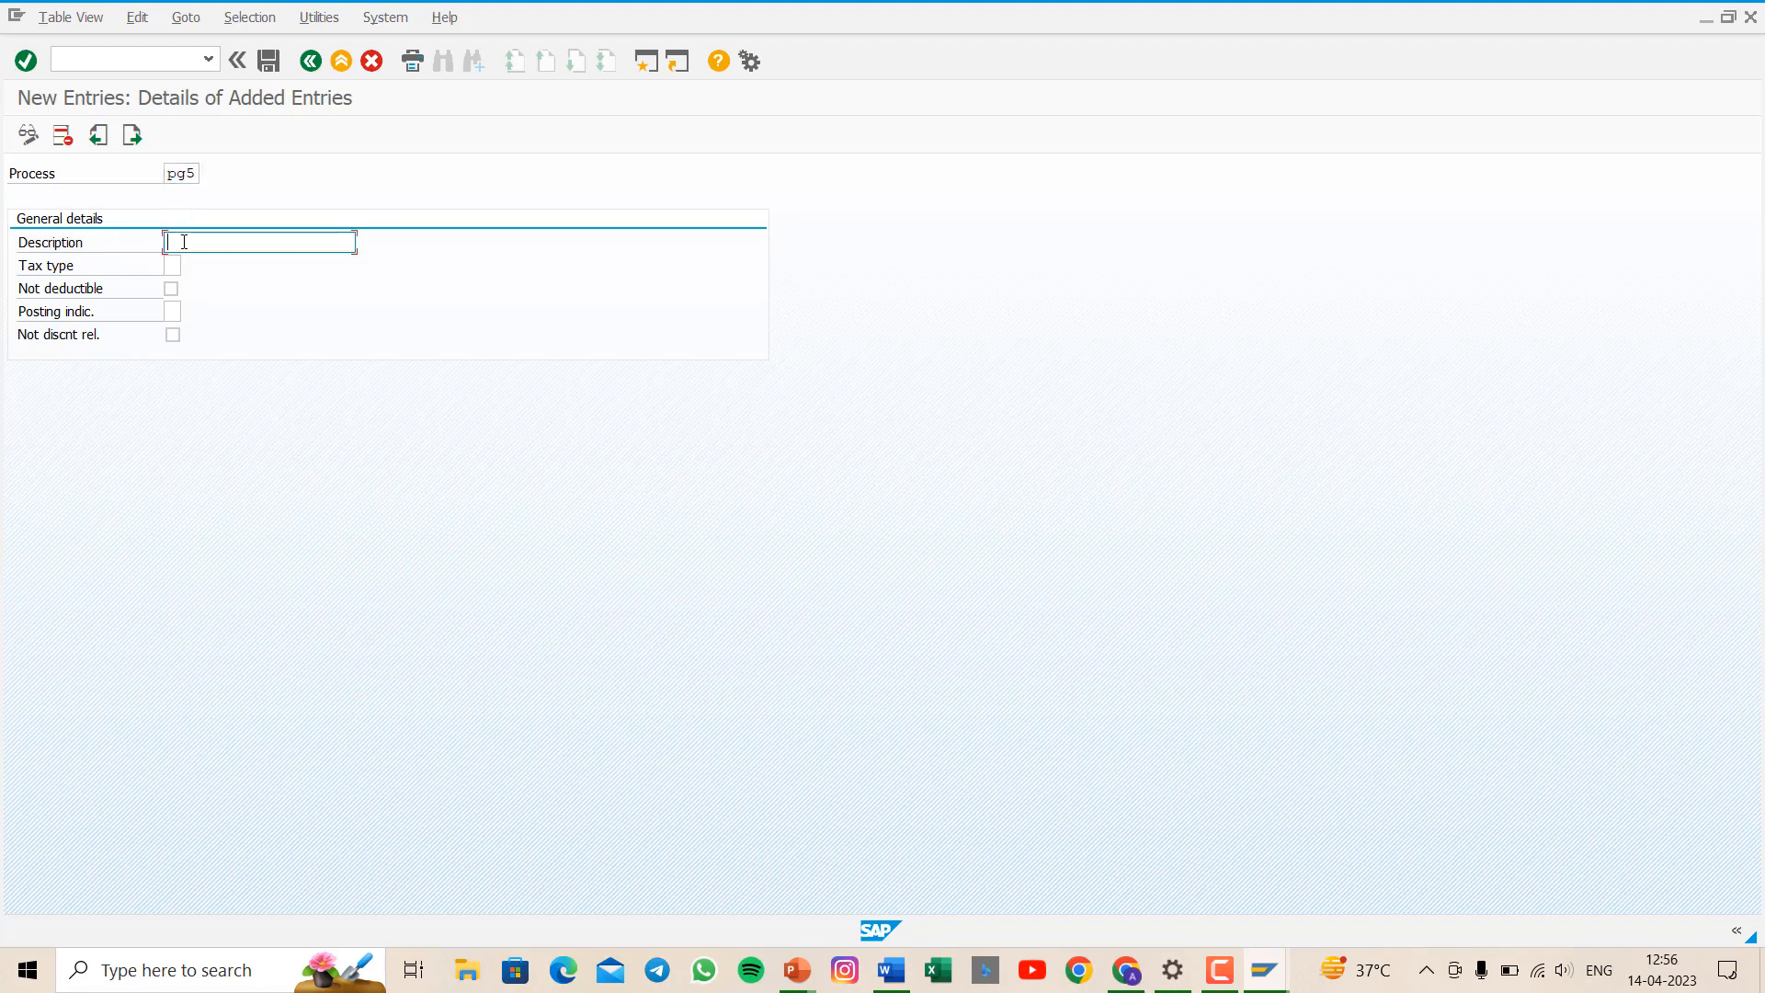
pyautogui.write('o')
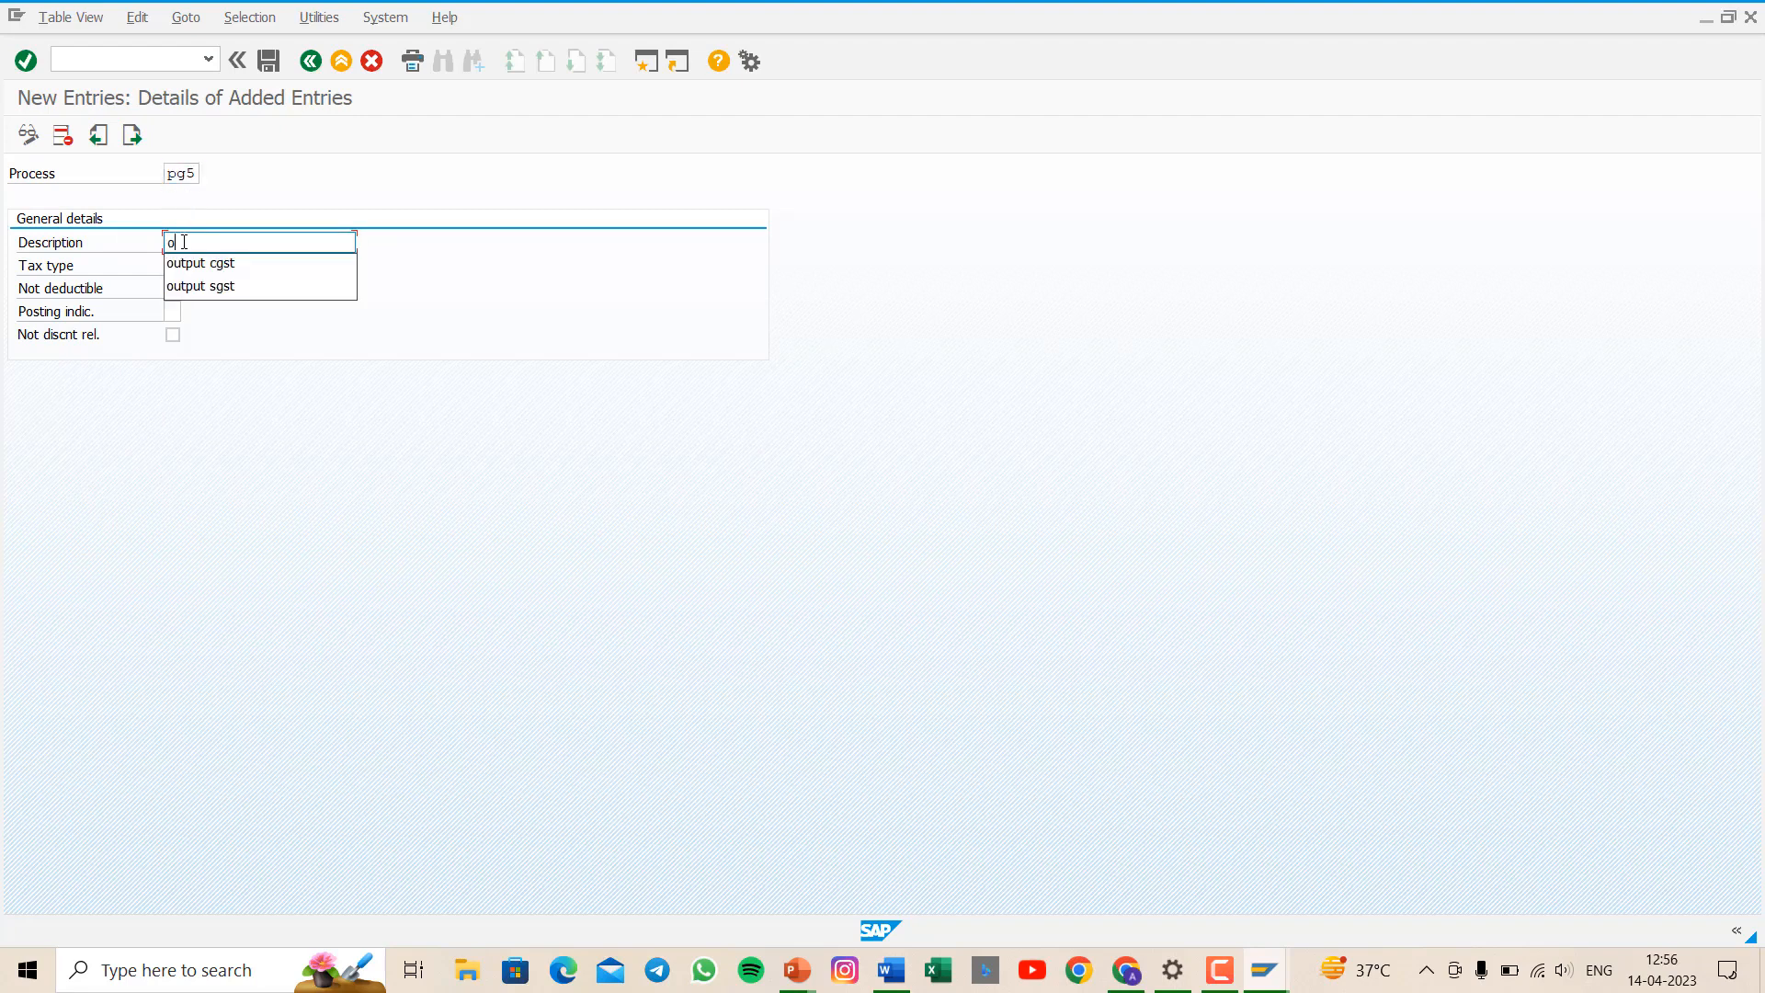
pyautogui.write('utput')
pyautogui.click(182, 286)
# - Set PG5's tax type to 1 and posting indicator to 2, save, and return to the tax processing overview
pyautogui.click(173, 264)
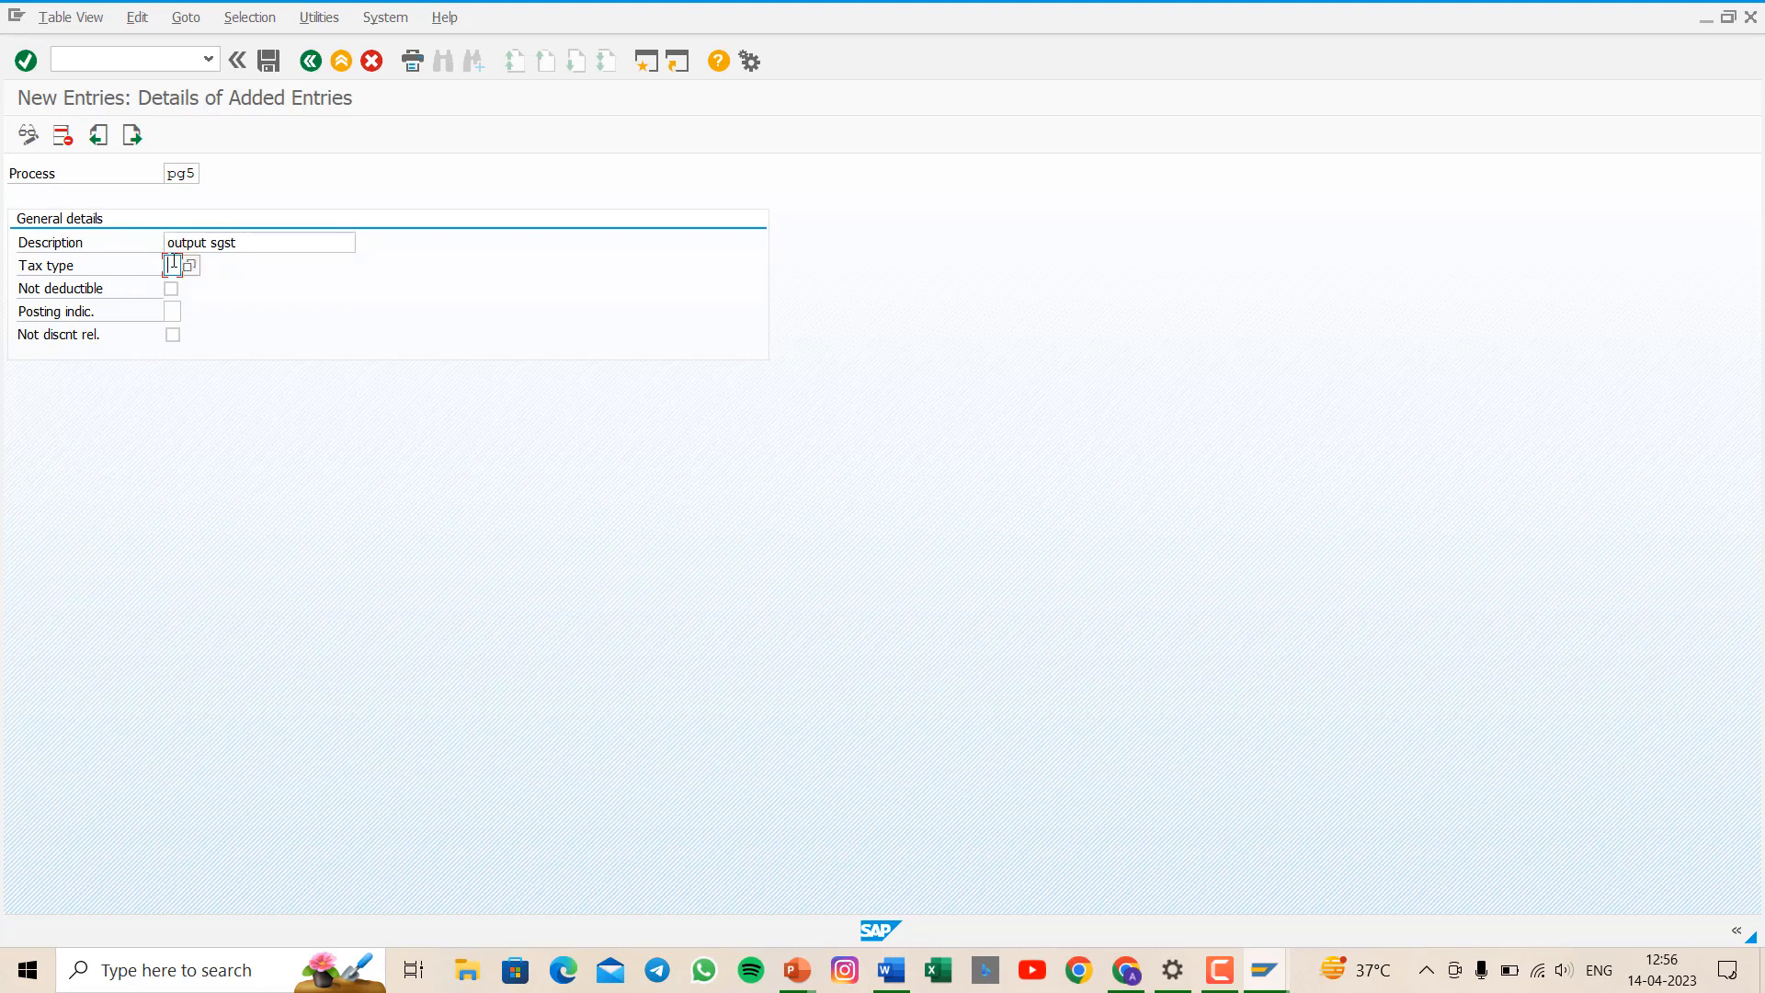
pyautogui.write('1')
pyautogui.press('Tab')
pyautogui.press('Tab')
pyautogui.write('2')
pyautogui.press('Return')
pyautogui.click(268, 61)
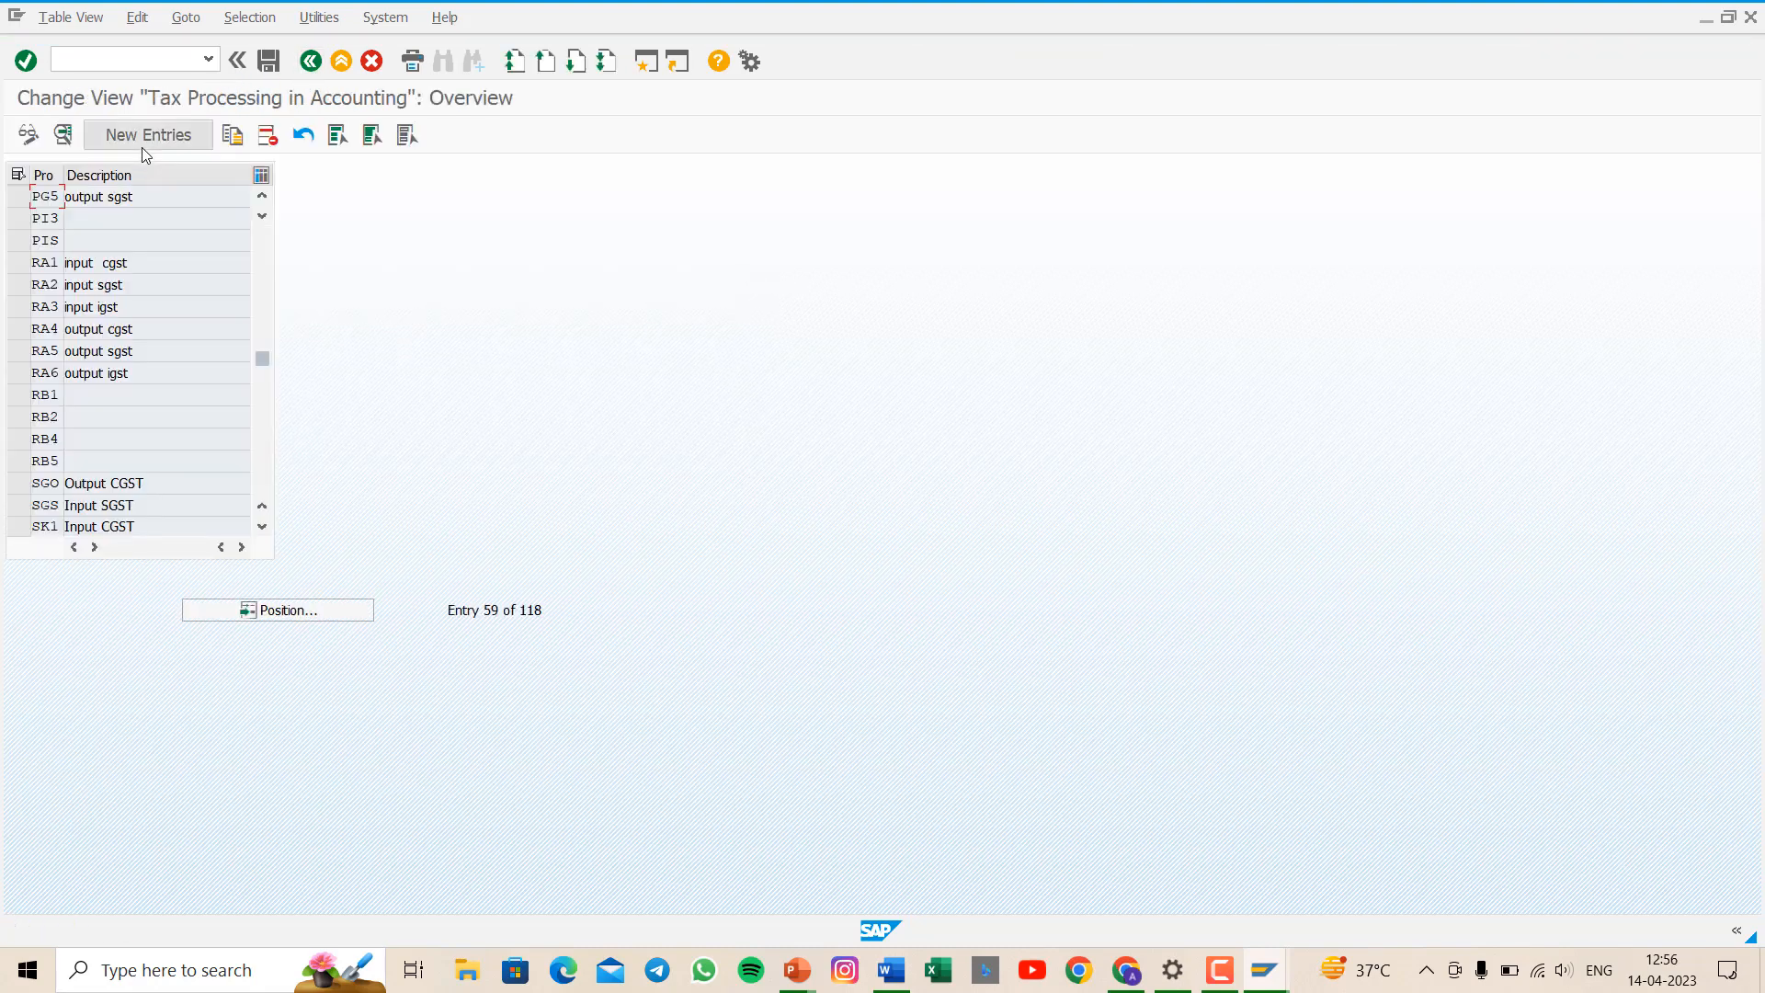
# - Start a new tax processing entry for process PG6 with the description "output igst"
pyautogui.click(141, 147)
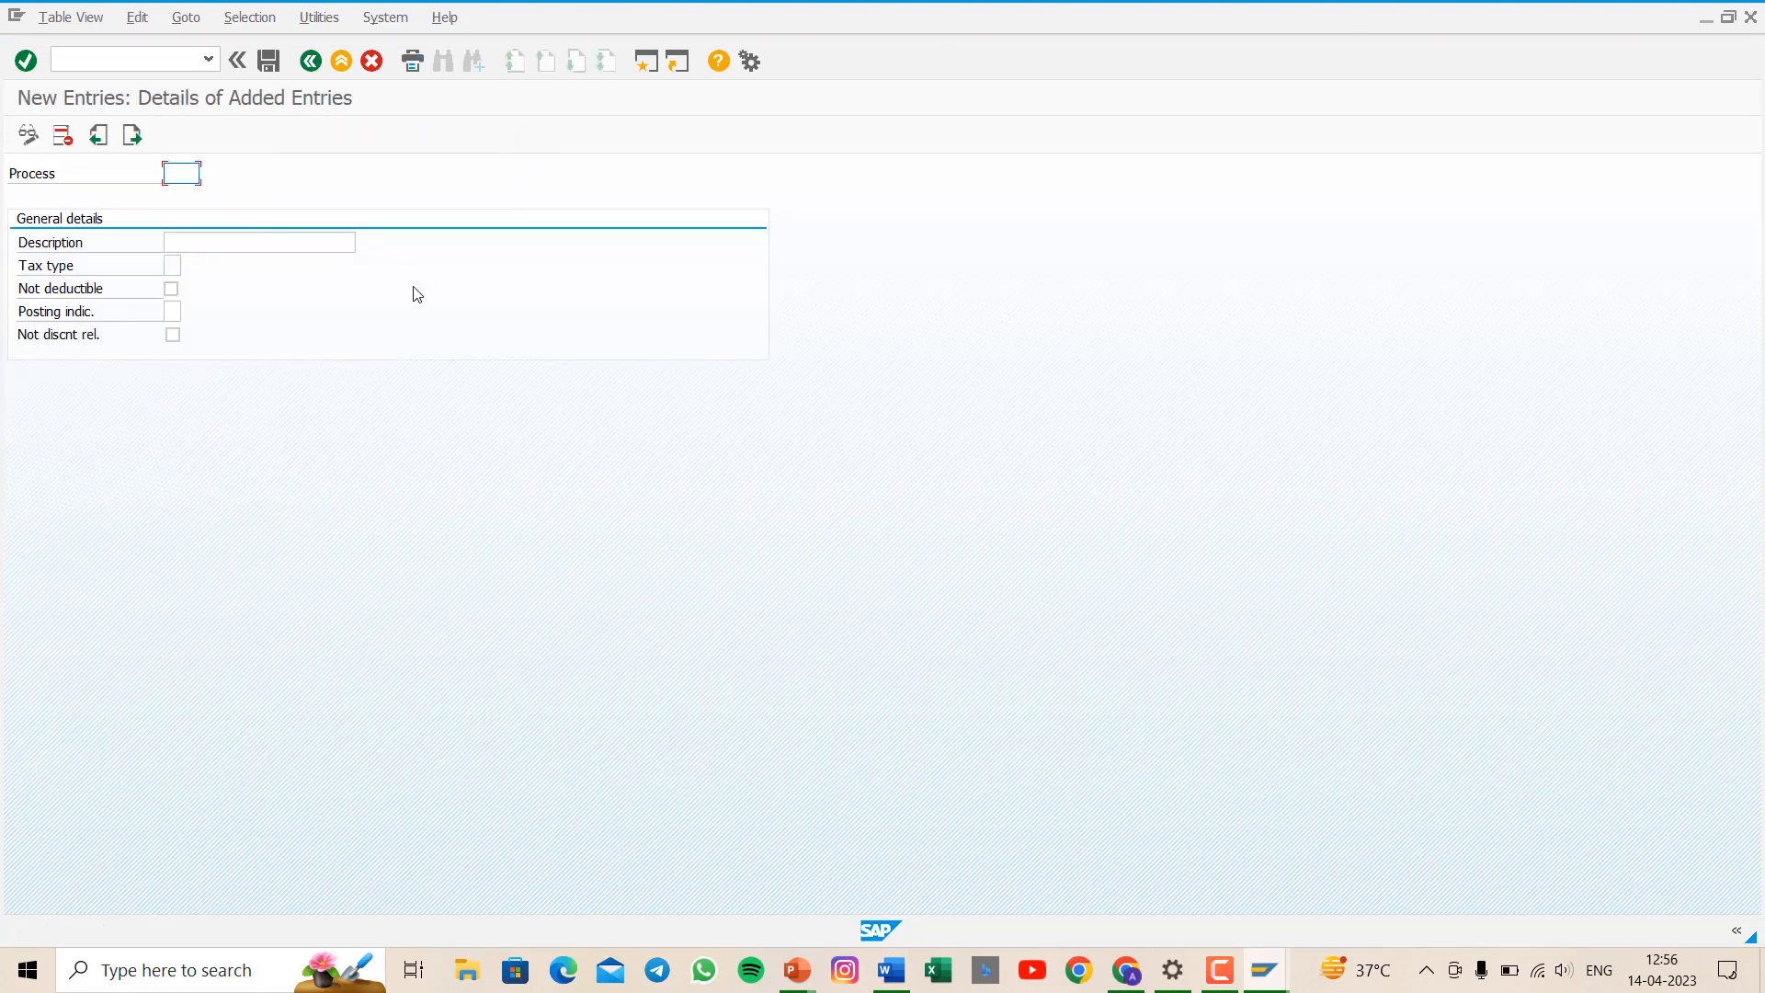
pyautogui.write('pg6')
pyautogui.click(235, 242)
pyautogui.write('out')
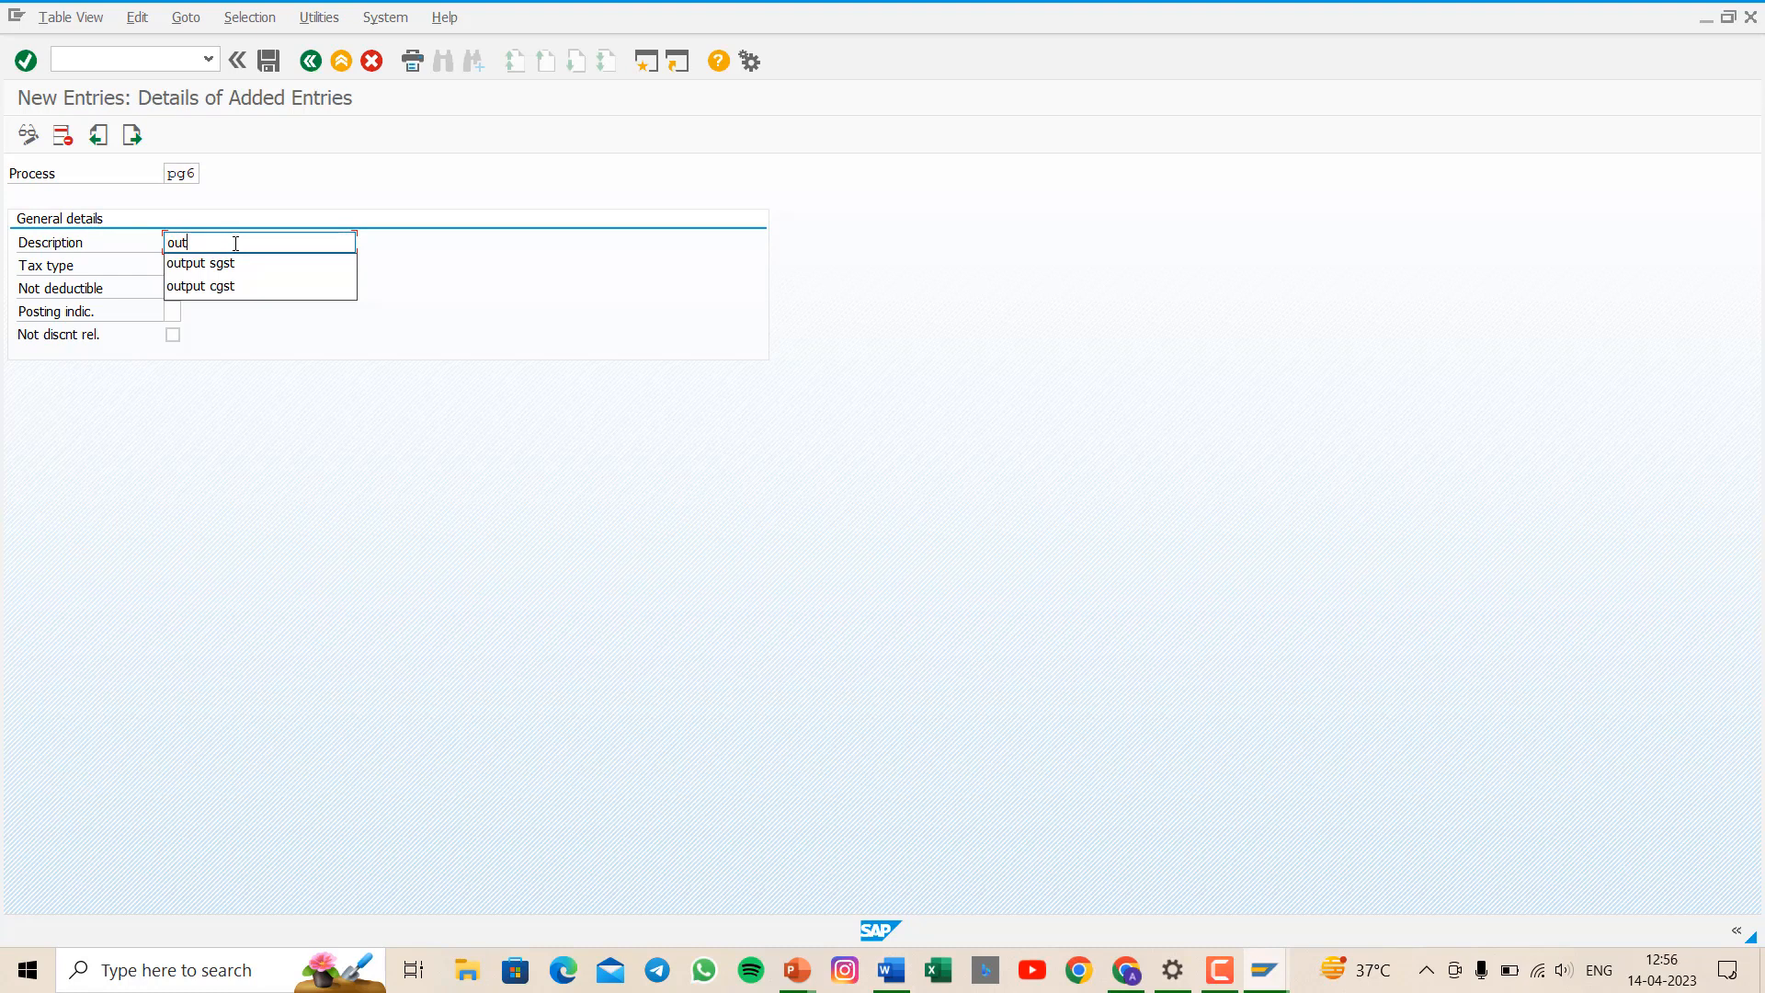
pyautogui.write('put igst')
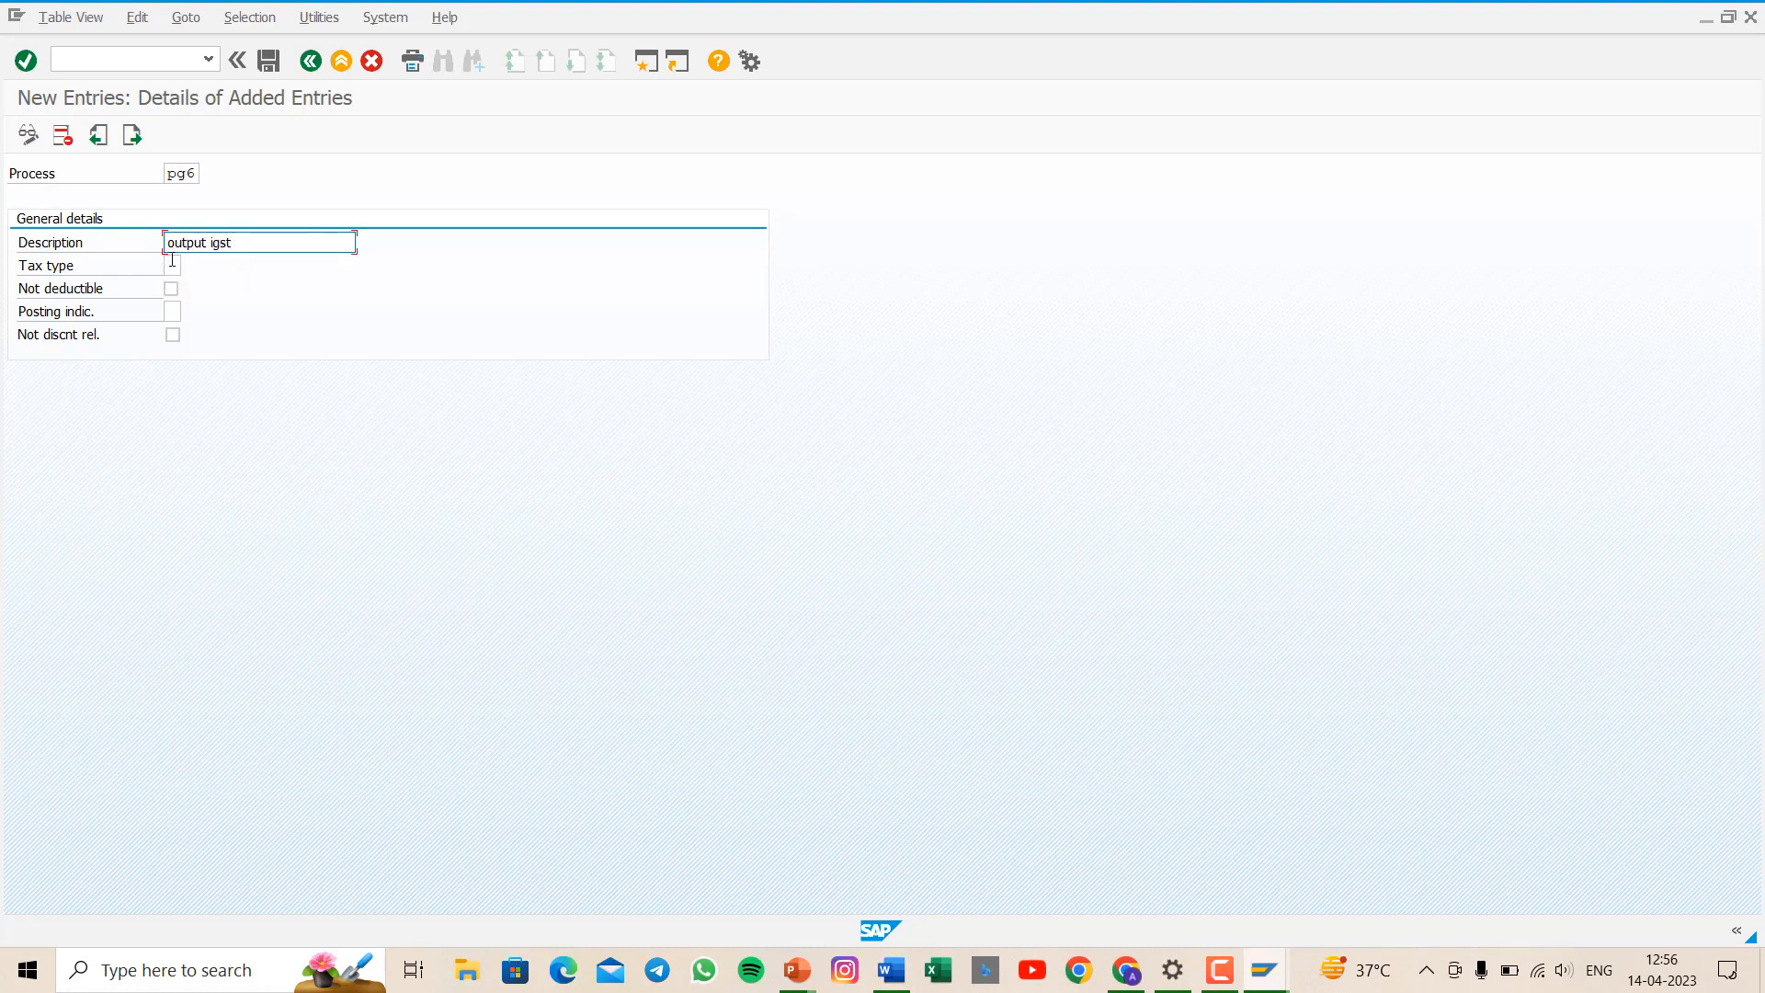
# - Set PG6's tax type to 1 (Output tax) and posting indicator to 2, and save the entry
pyautogui.click(177, 261)
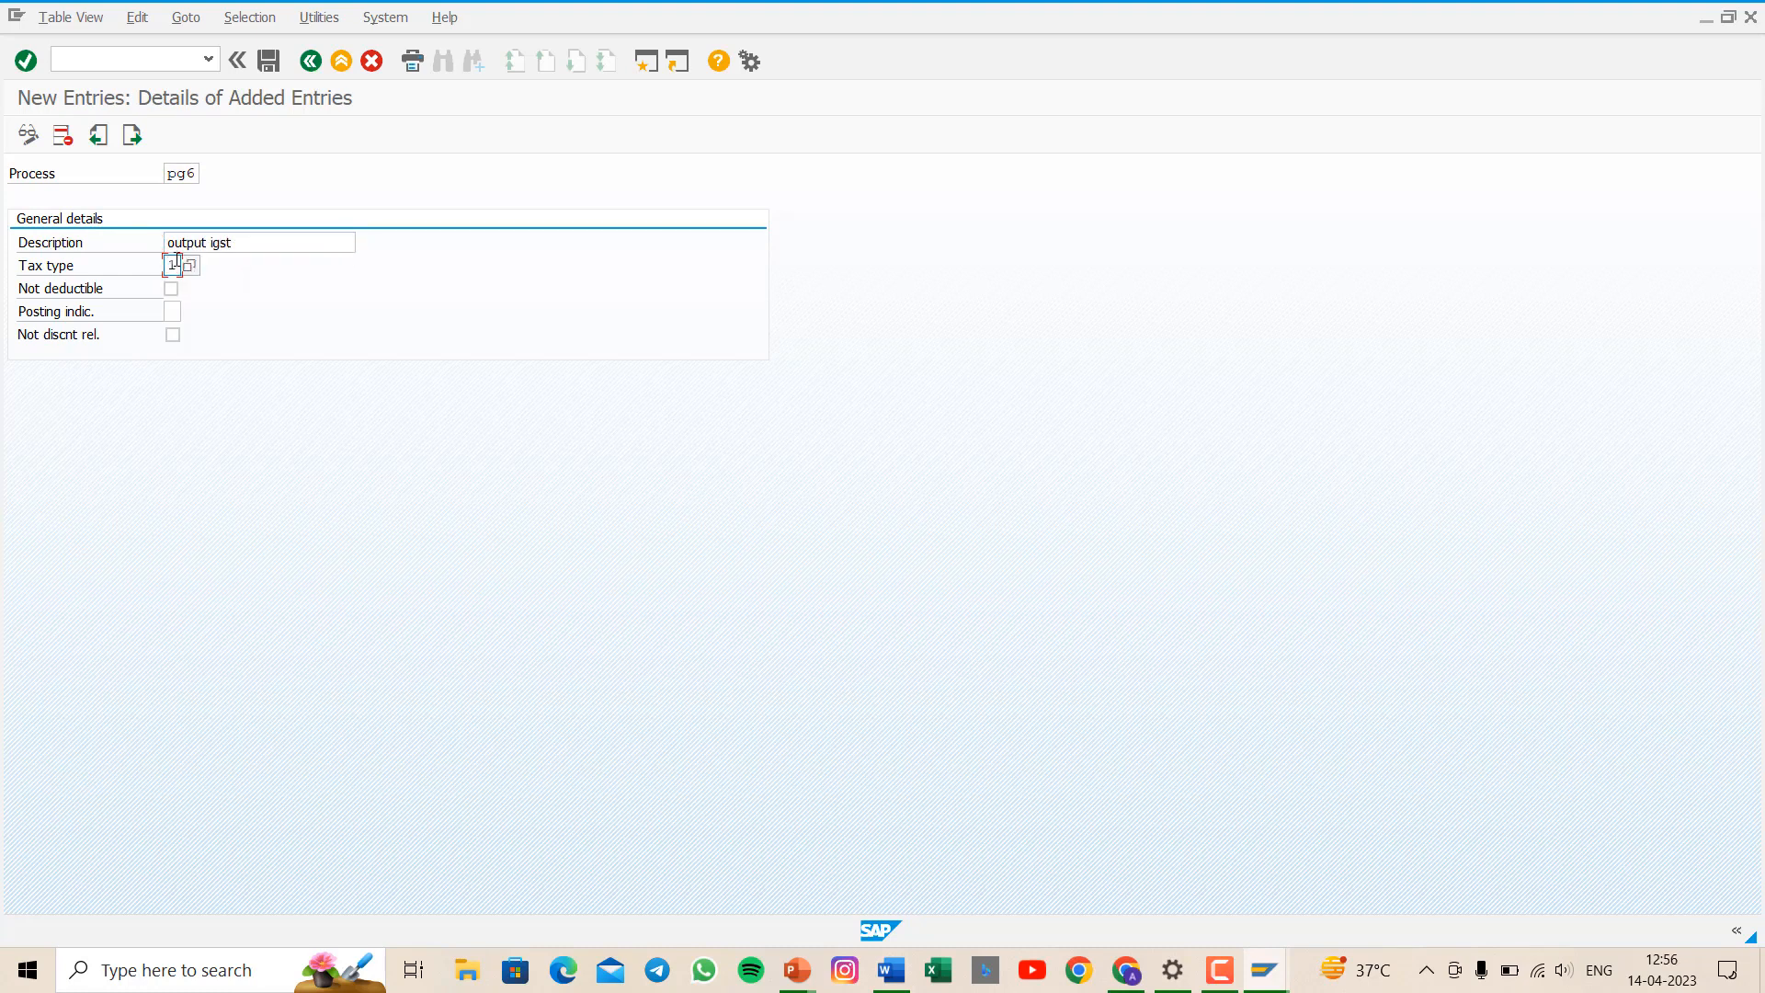
pyautogui.press('Tab')
pyautogui.write('2')
pyautogui.hotkey('ctrl', 's')
# - Switch to transaction OBQ3 to open the tax procedures overview
pyautogui.click(129, 64)
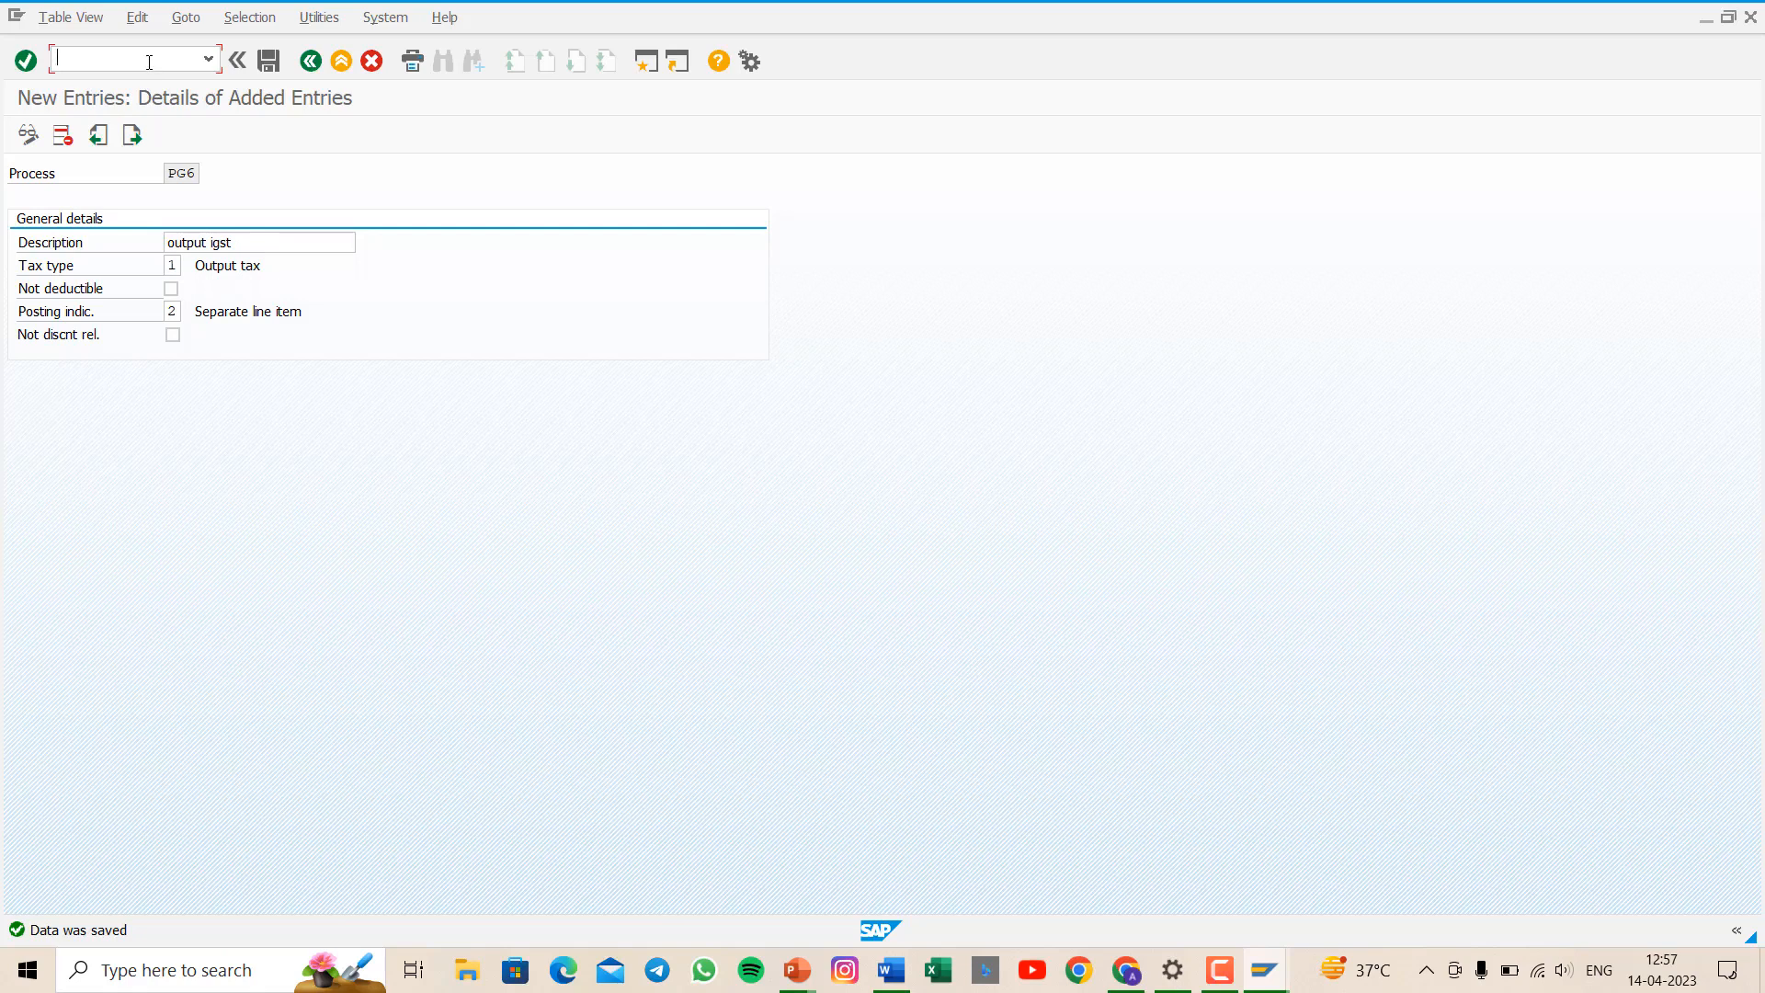
pyautogui.write('nobq3')
pyautogui.press('Return')
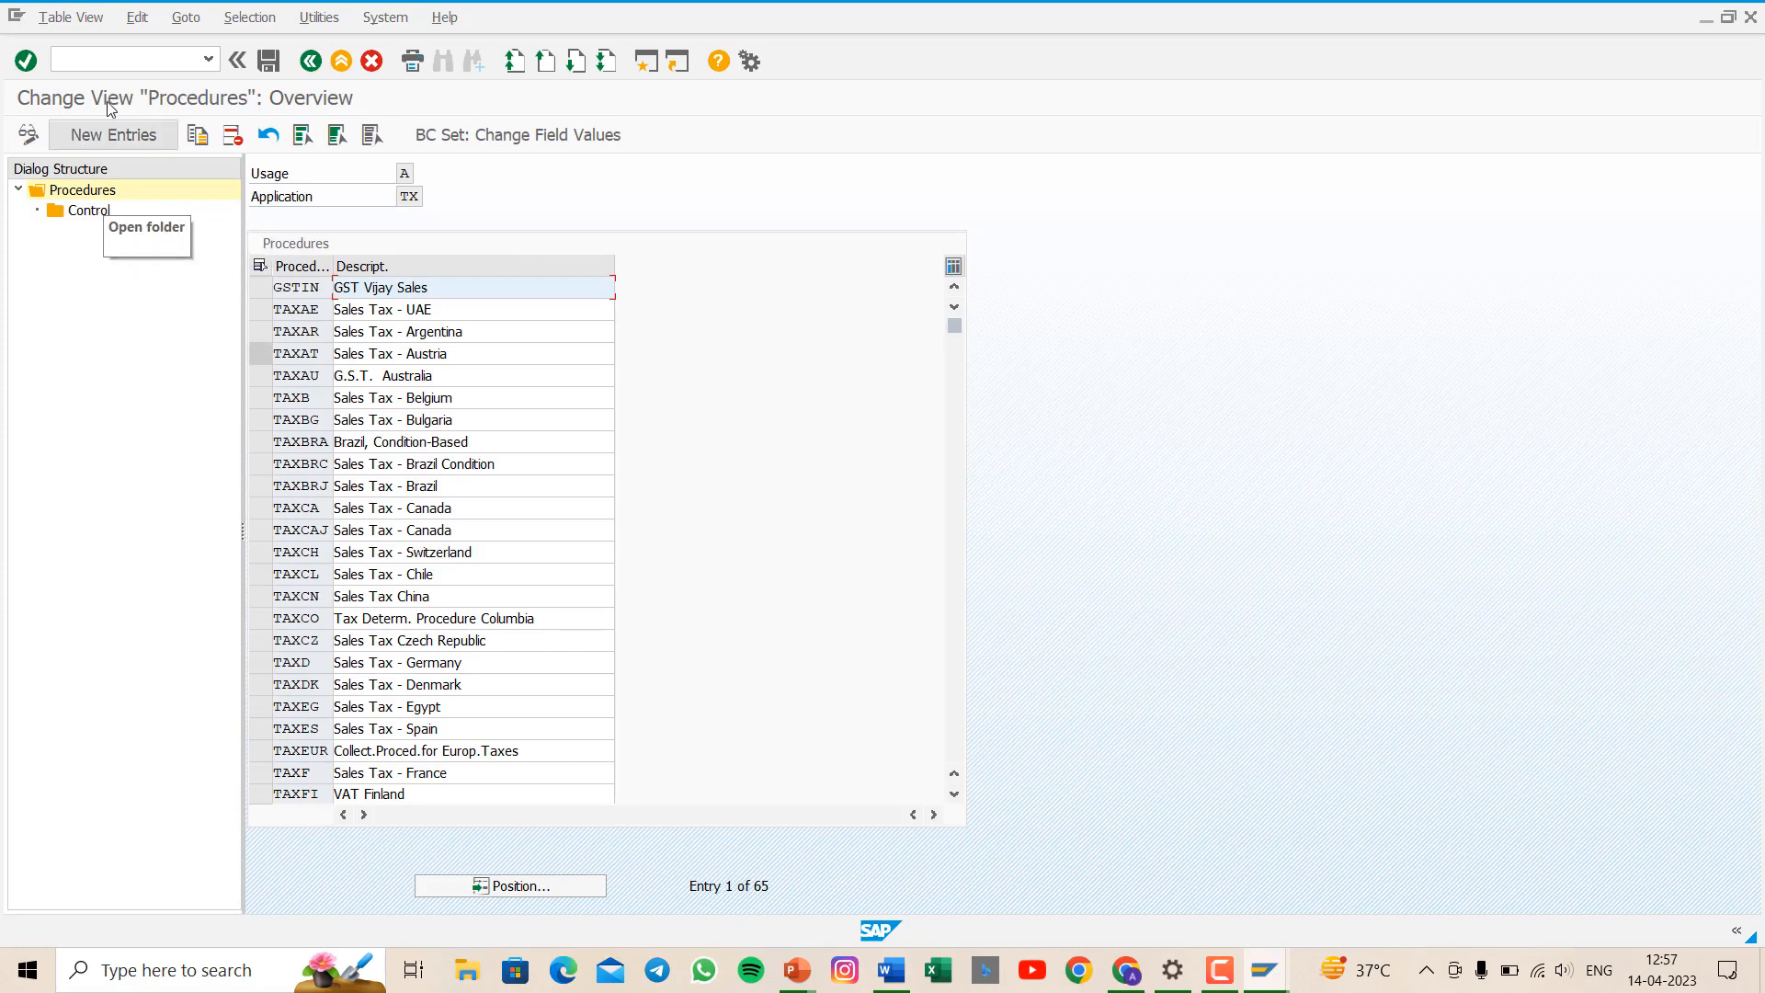
# - Create and save a new procedure TAXPG with the description "tax for india"
pyautogui.click(123, 134)
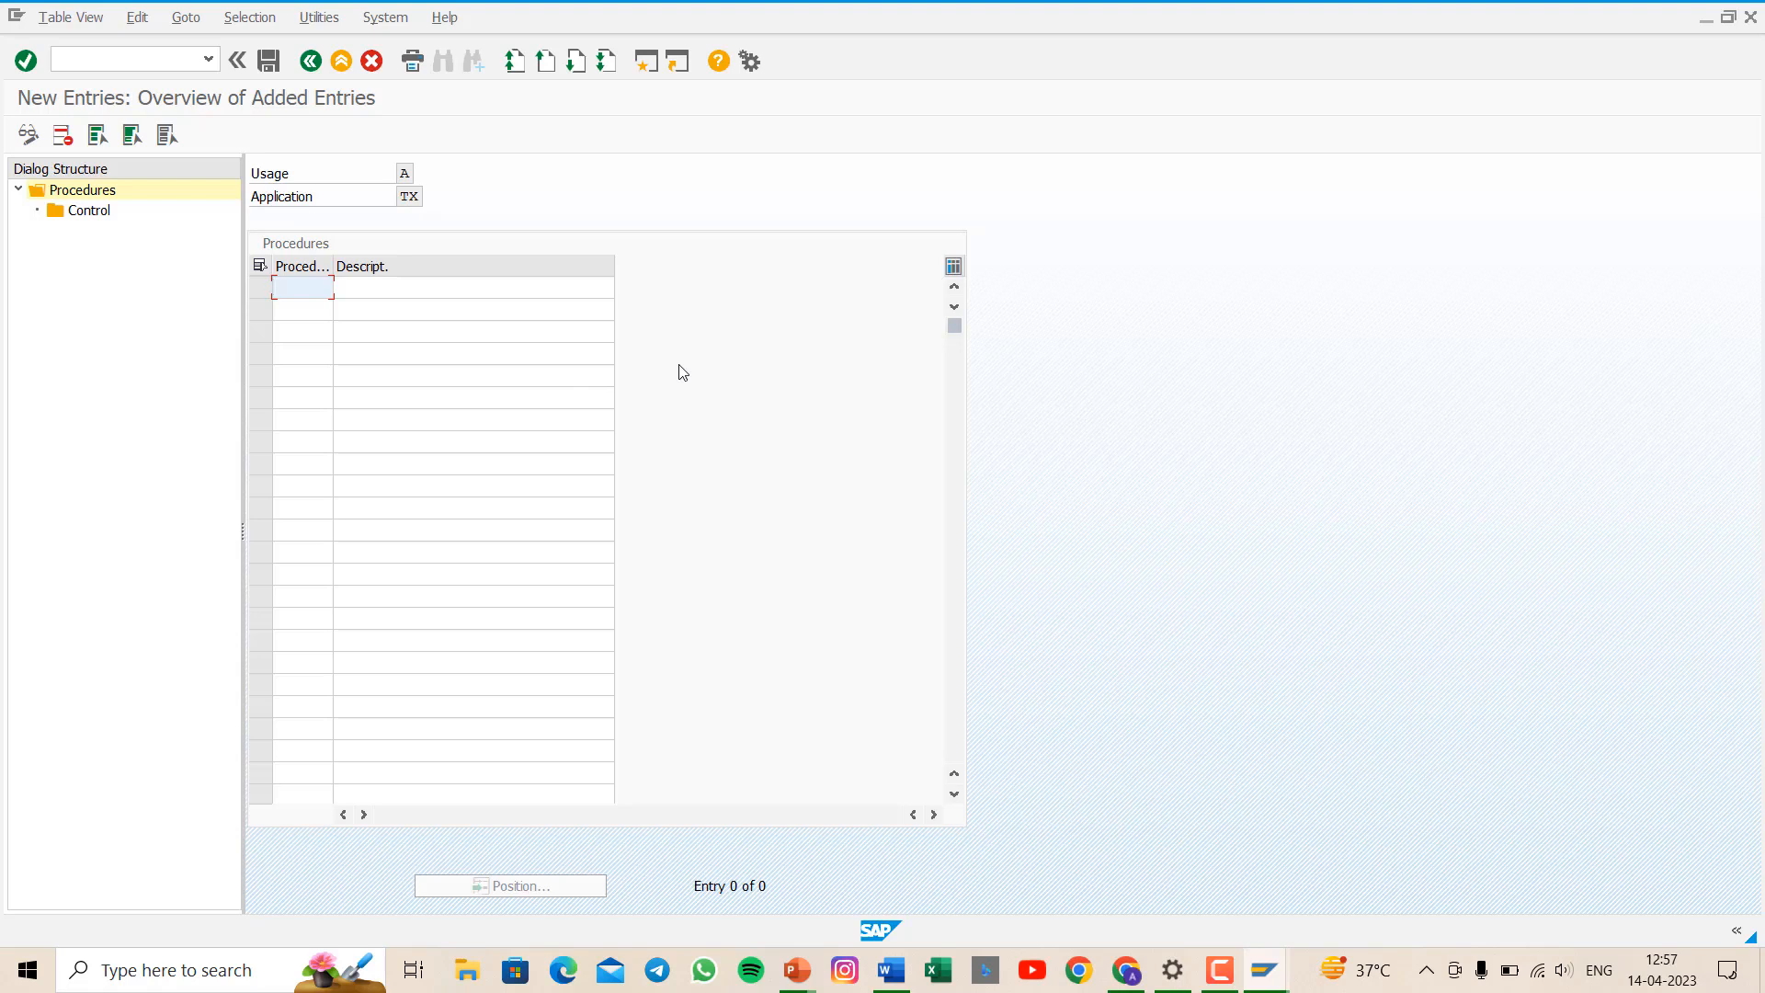
pyautogui.write('zt')
pyautogui.press('BackSpace')
pyautogui.press('BackSpace')
pyautogui.write('p')
pyautogui.click(370, 289)
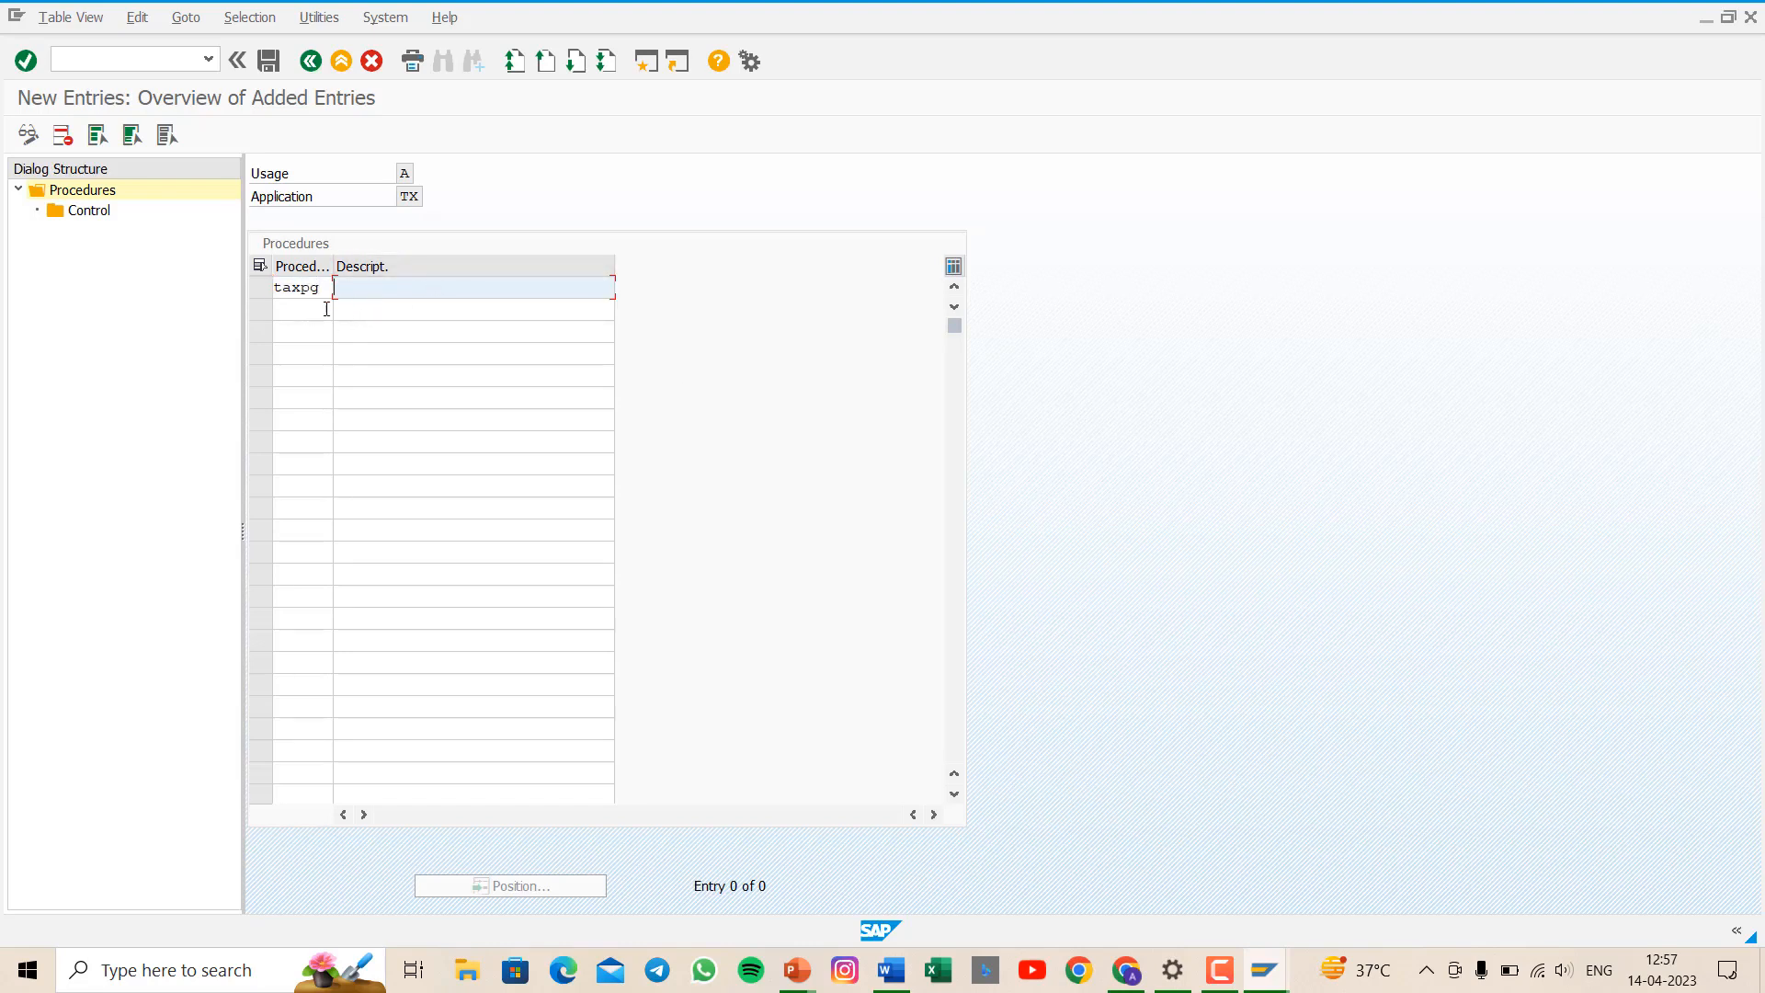
pyautogui.write('ta')
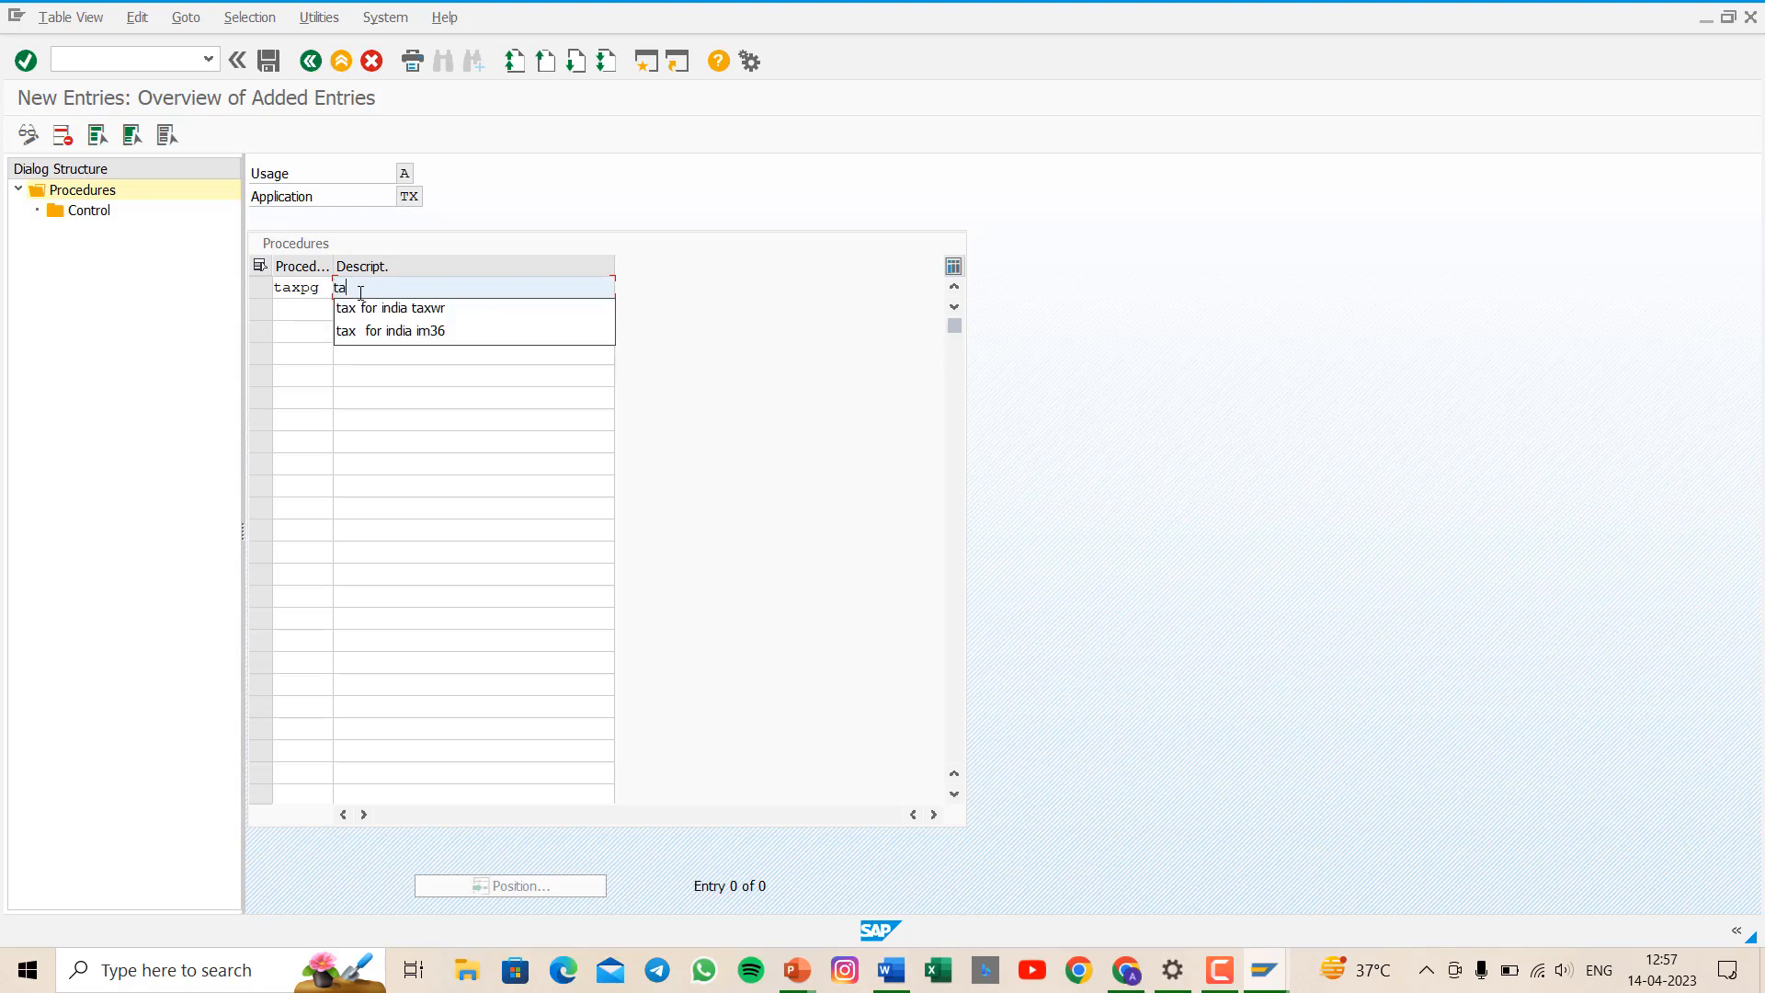
pyautogui.write('x for india')
pyautogui.click(287, 288)
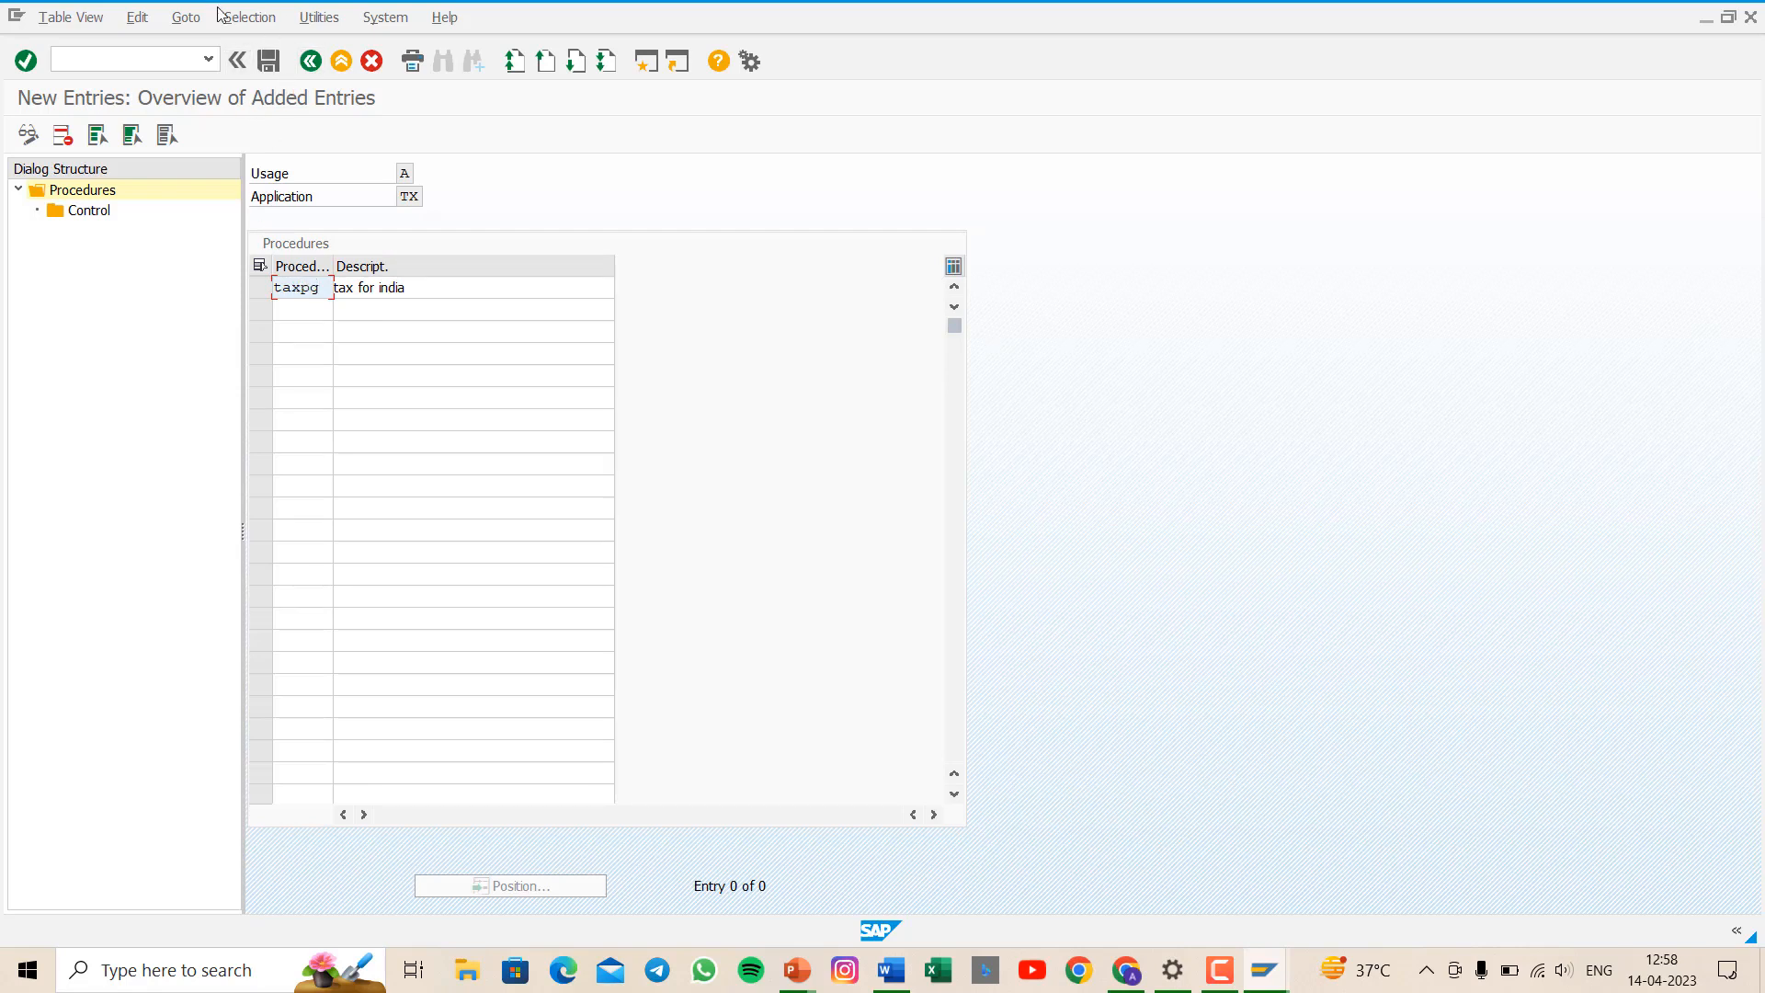
pyautogui.click(271, 61)
pyautogui.press('Return')
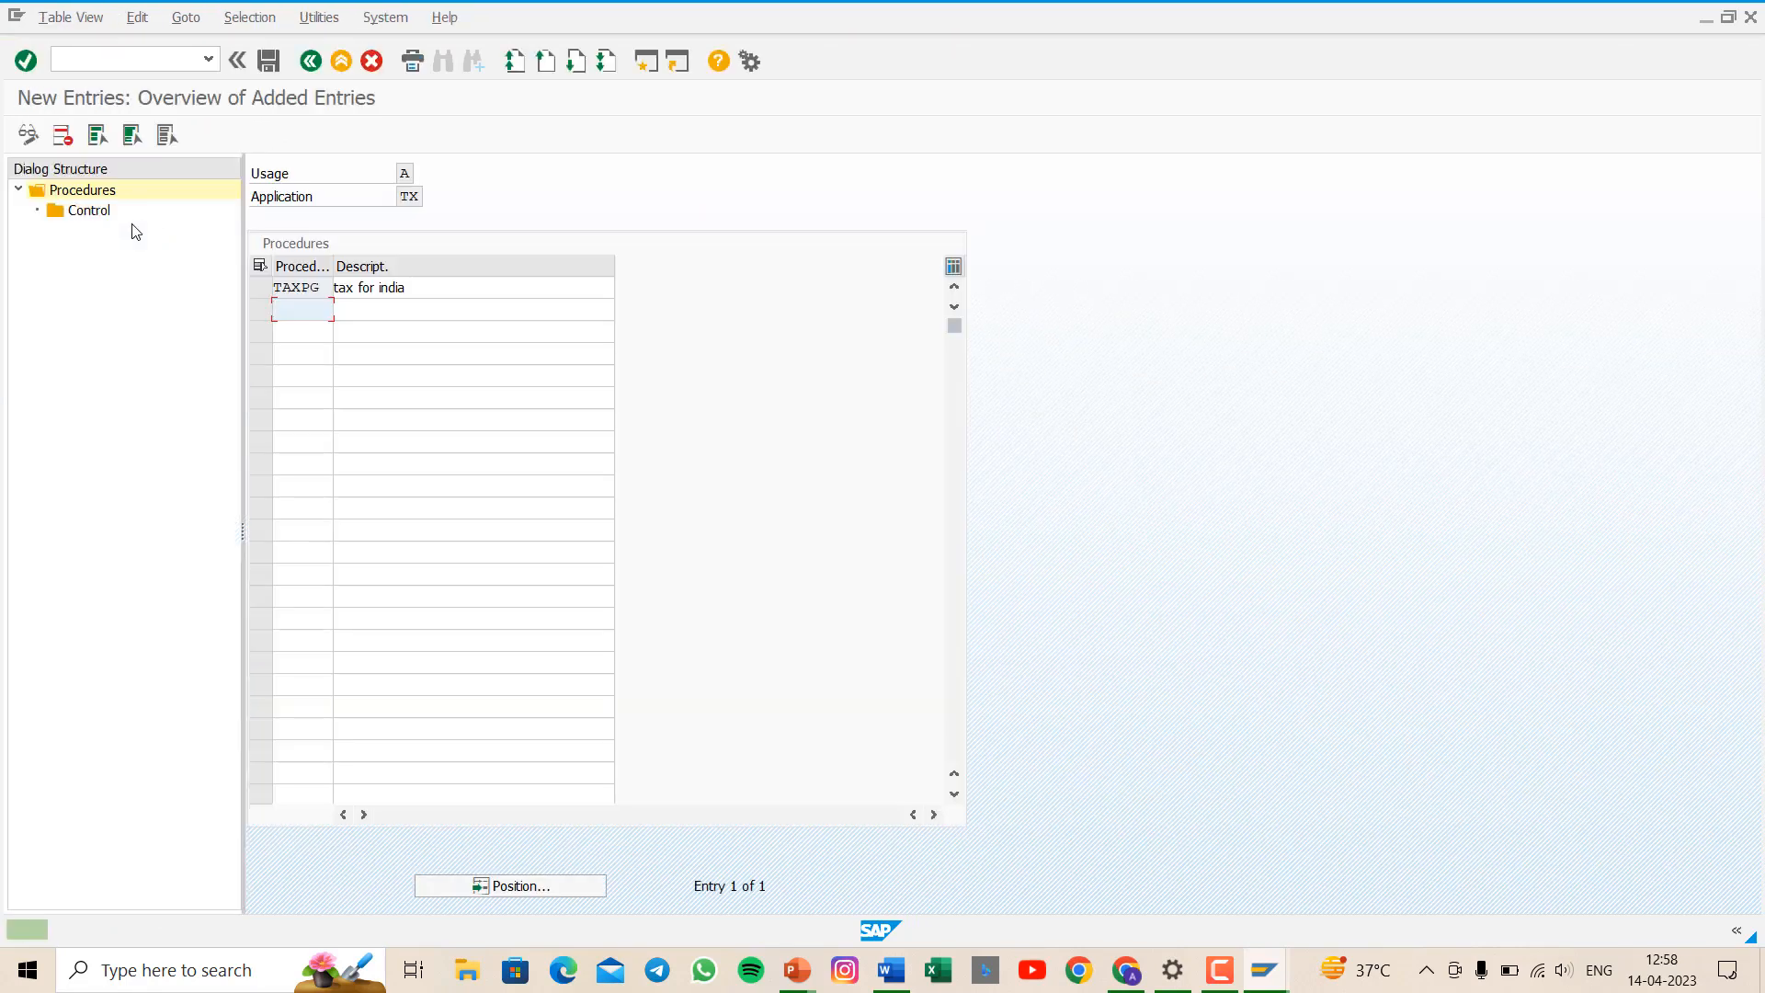
# - Select the TAXPG procedure and open its Control data
pyautogui.click(111, 211)
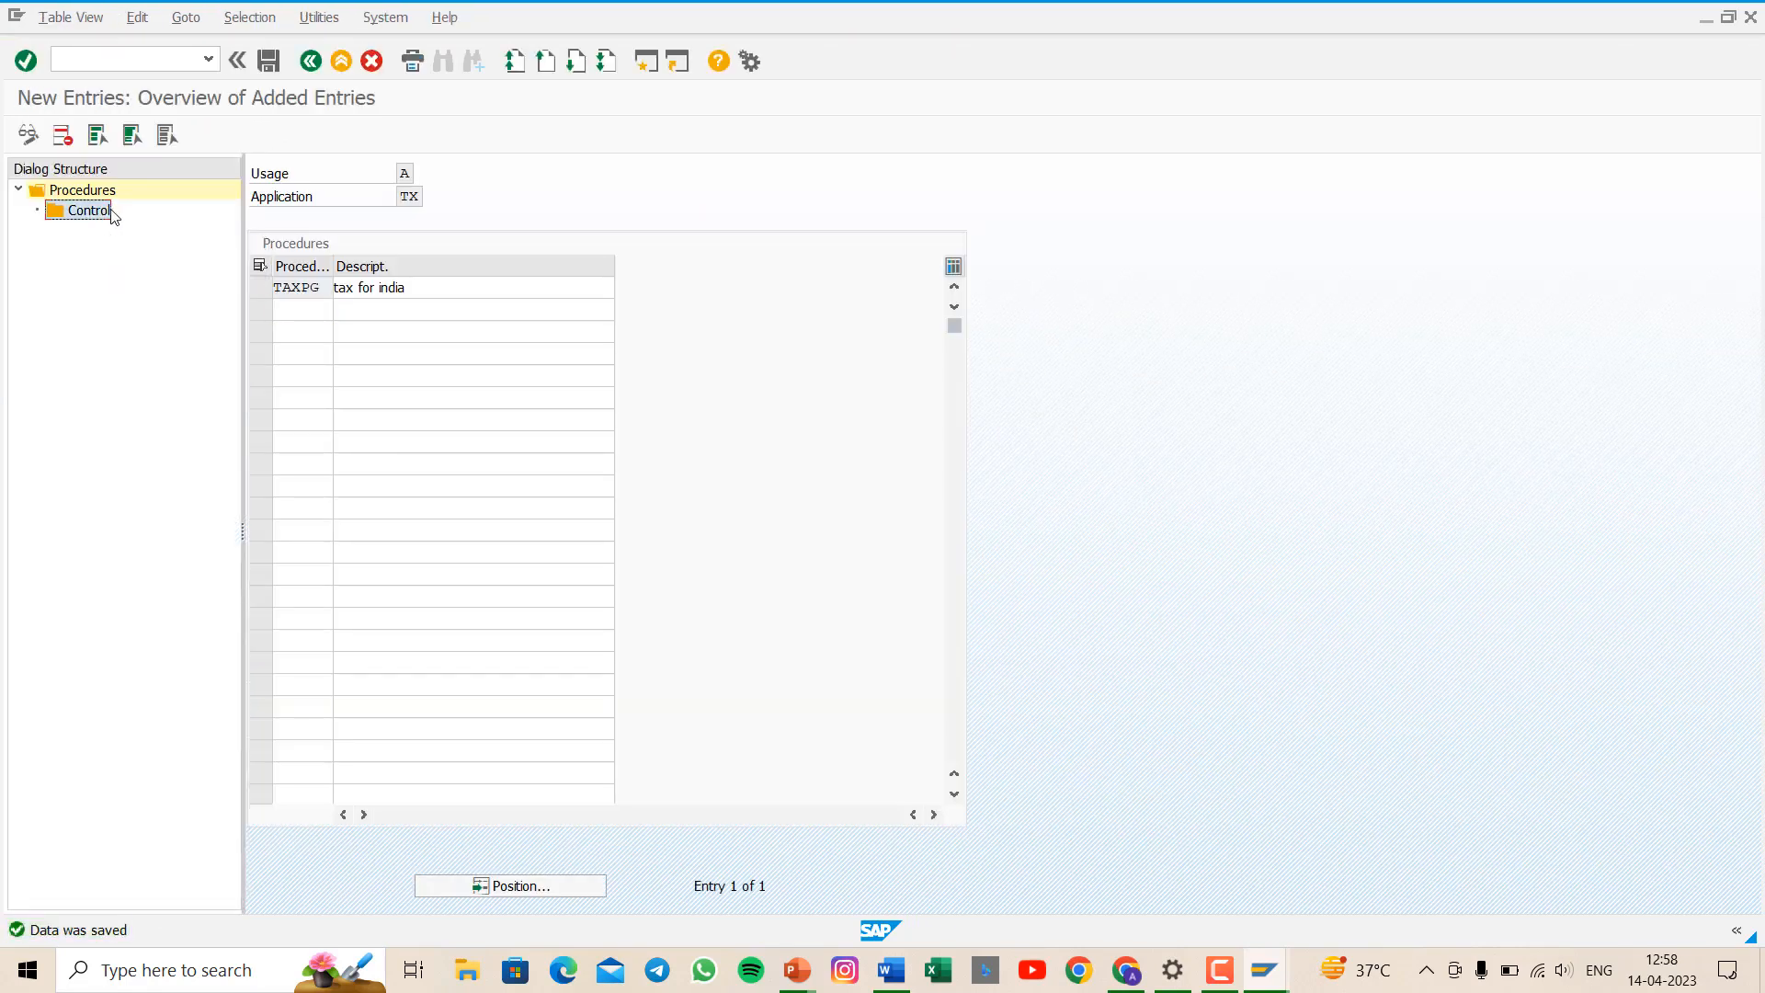
pyautogui.click(262, 289)
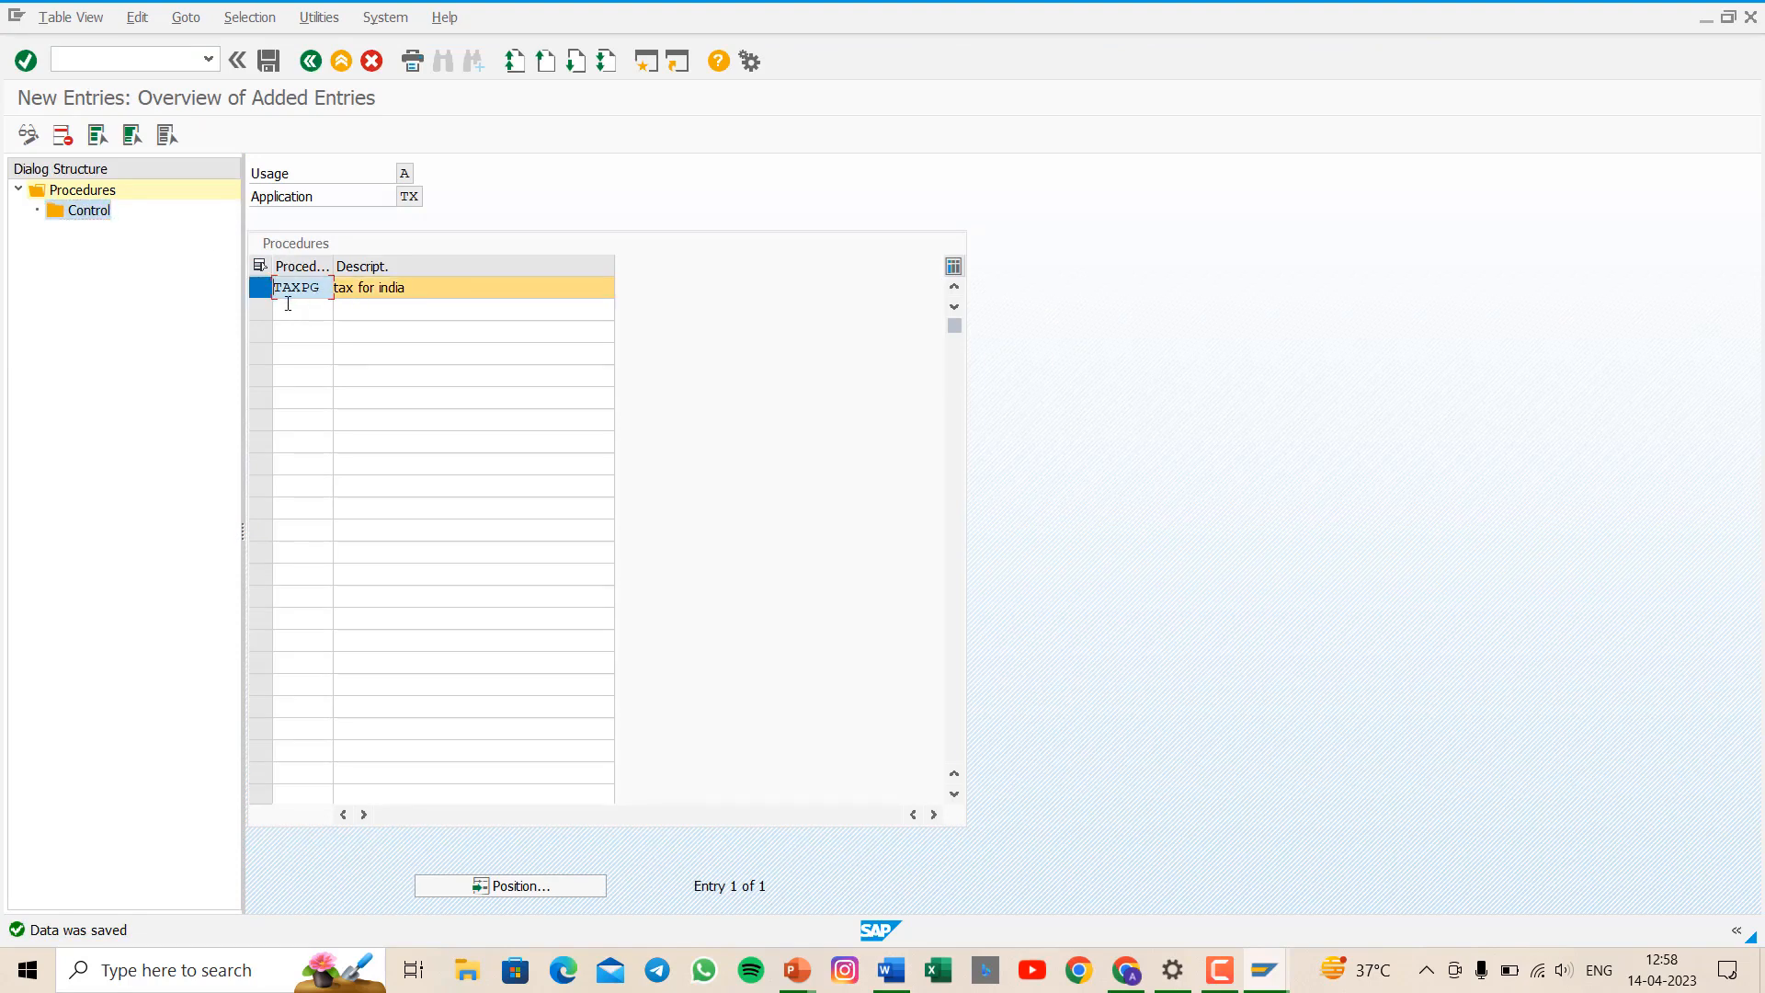
pyautogui.click(90, 212)
pyautogui.doubleClick(90, 212)
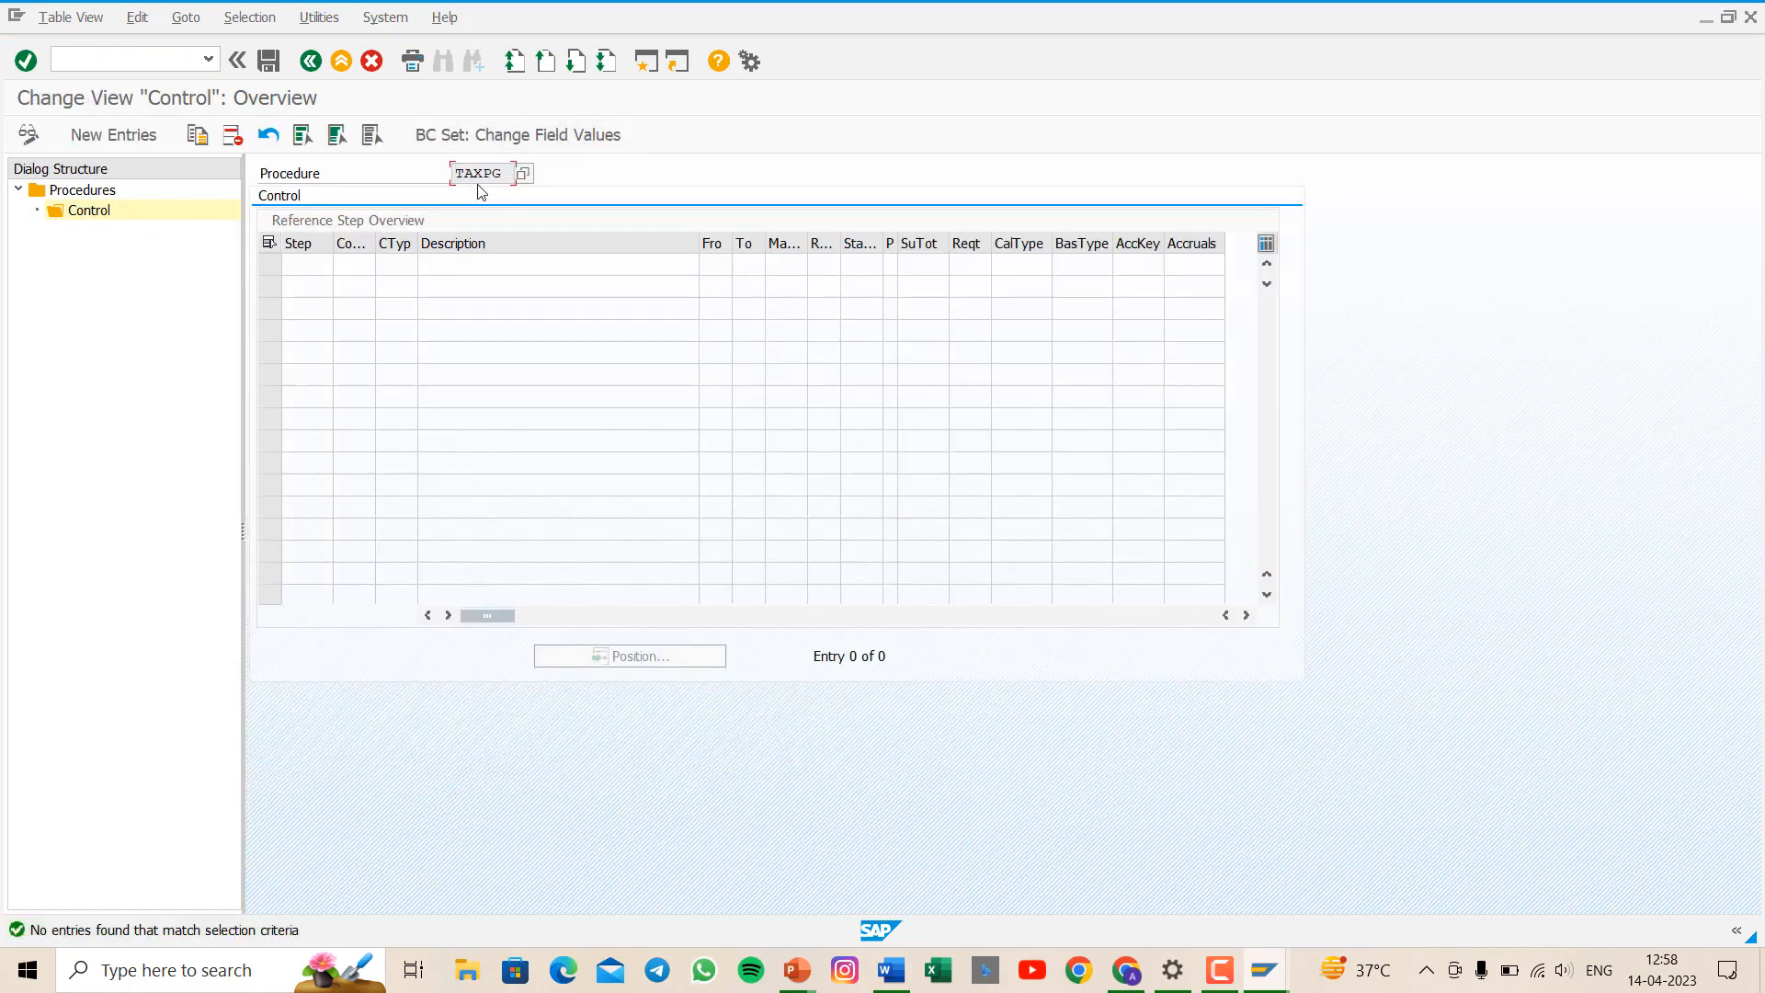
# - Start new control entries for TAXPG and number the reference steps 1 to 7
pyautogui.click(149, 144)
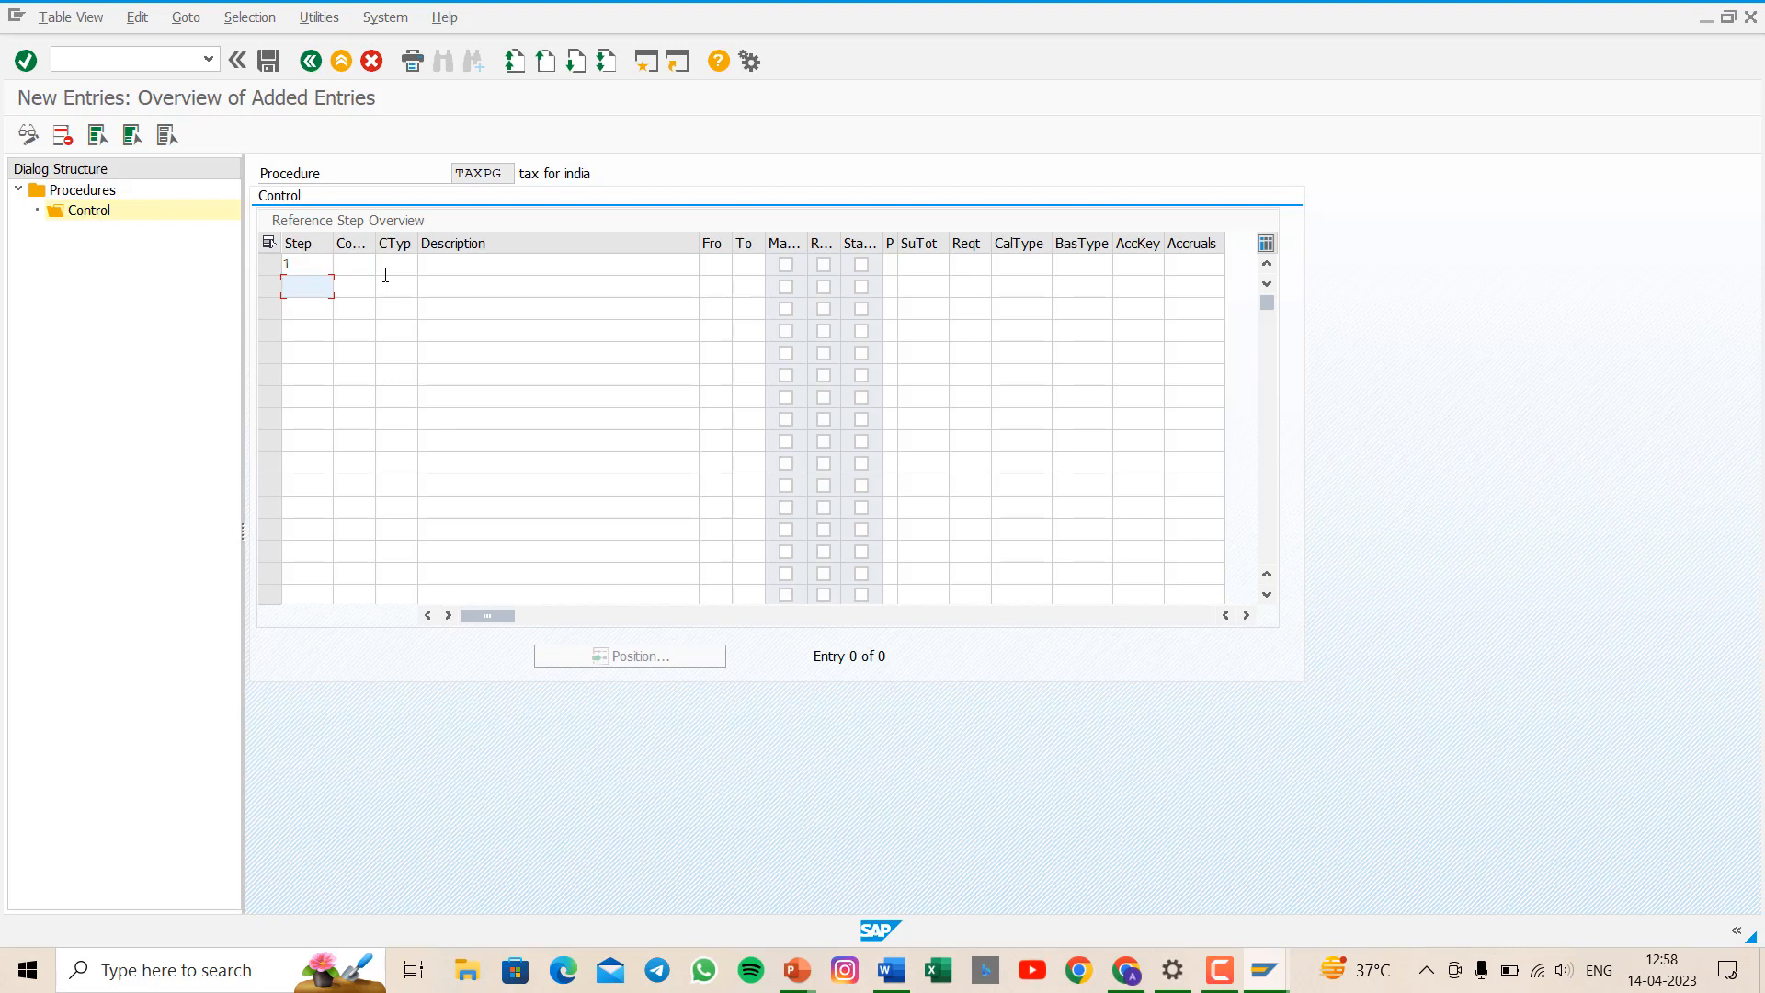
pyautogui.write('2')
pyautogui.press('Down')
pyautogui.write('3')
pyautogui.press('Down')
pyautogui.write('4')
pyautogui.press('Down')
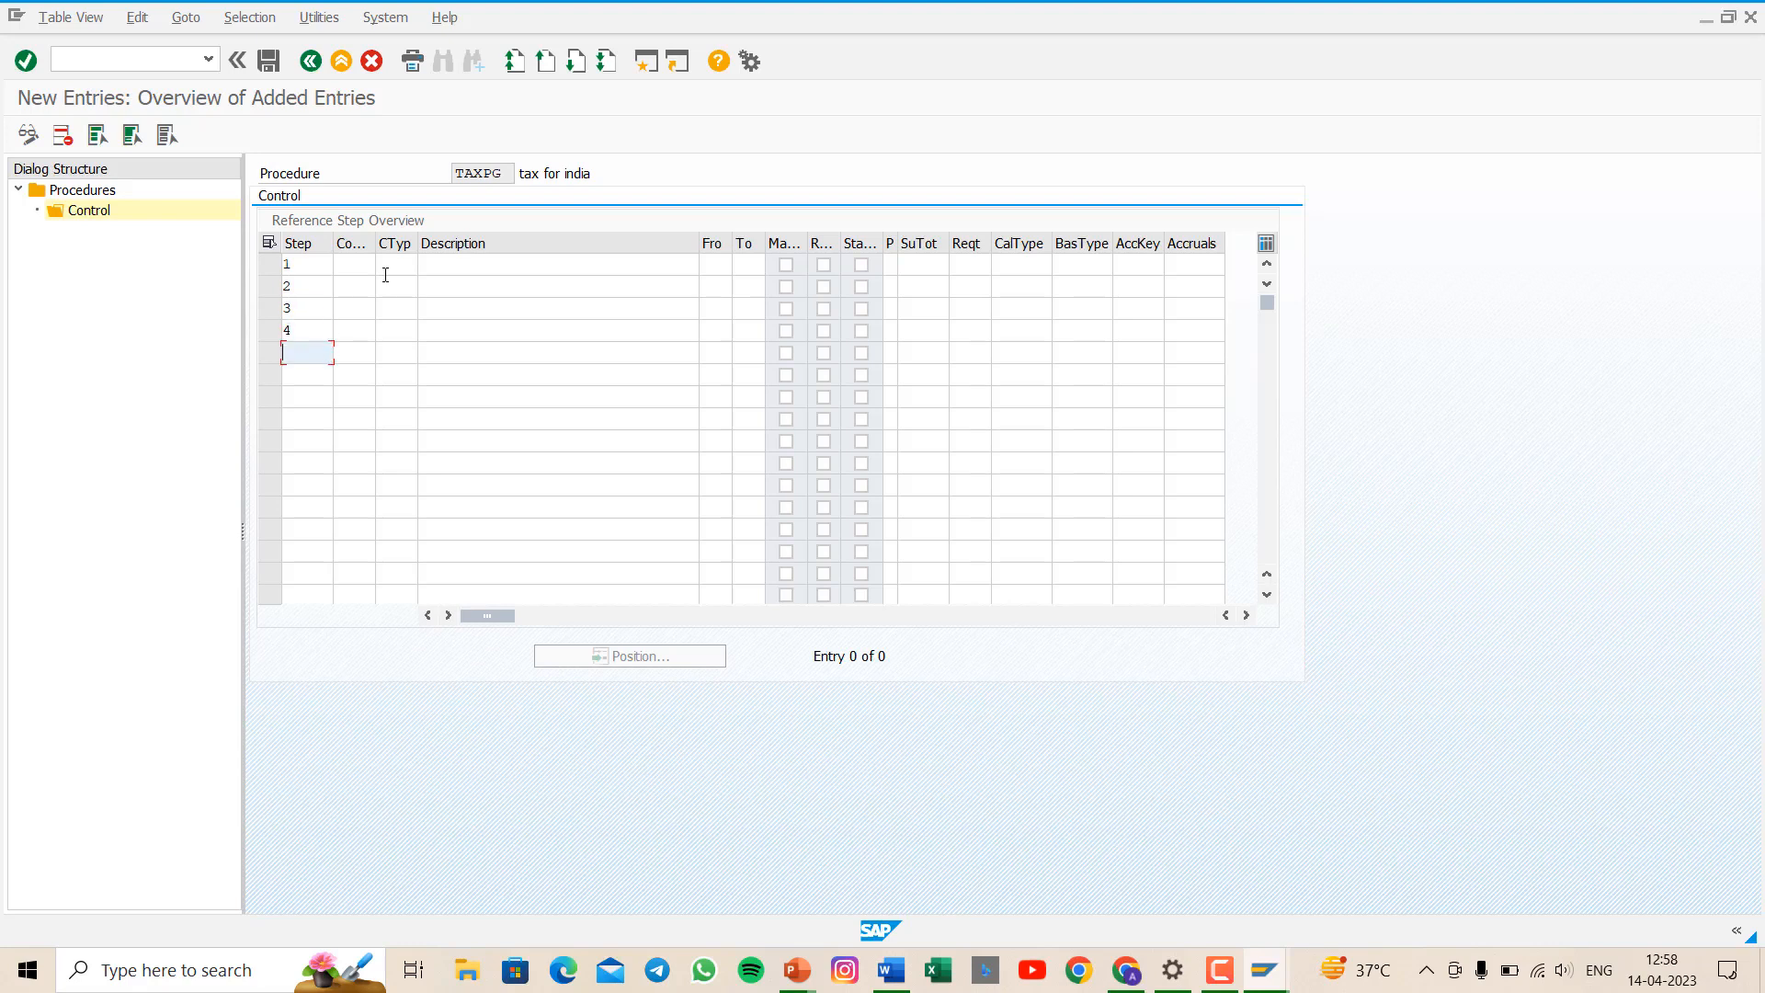
pyautogui.write('5')
pyautogui.press('Down')
pyautogui.write('6')
pyautogui.press('Down')
pyautogui.write('7')
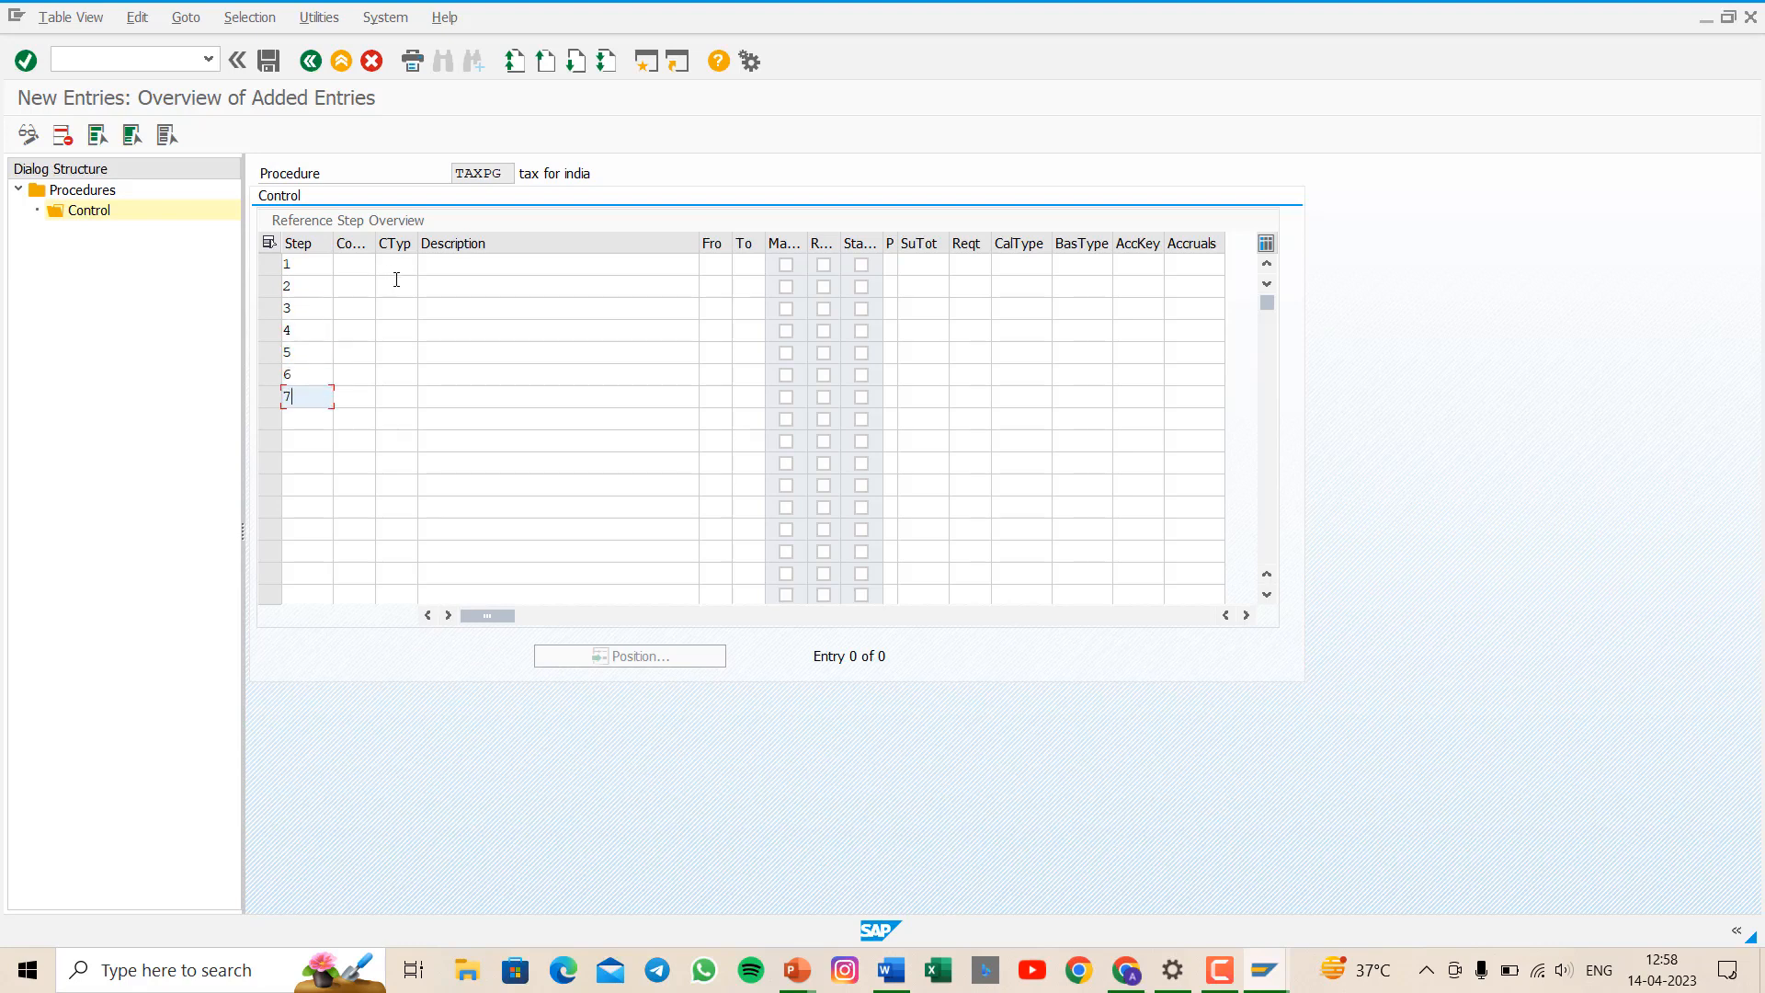
# - Enter condition type BASB for step 1 and PGL1 to PGL6 for steps 2 to 7
pyautogui.click(393, 280)
pyautogui.click(404, 264)
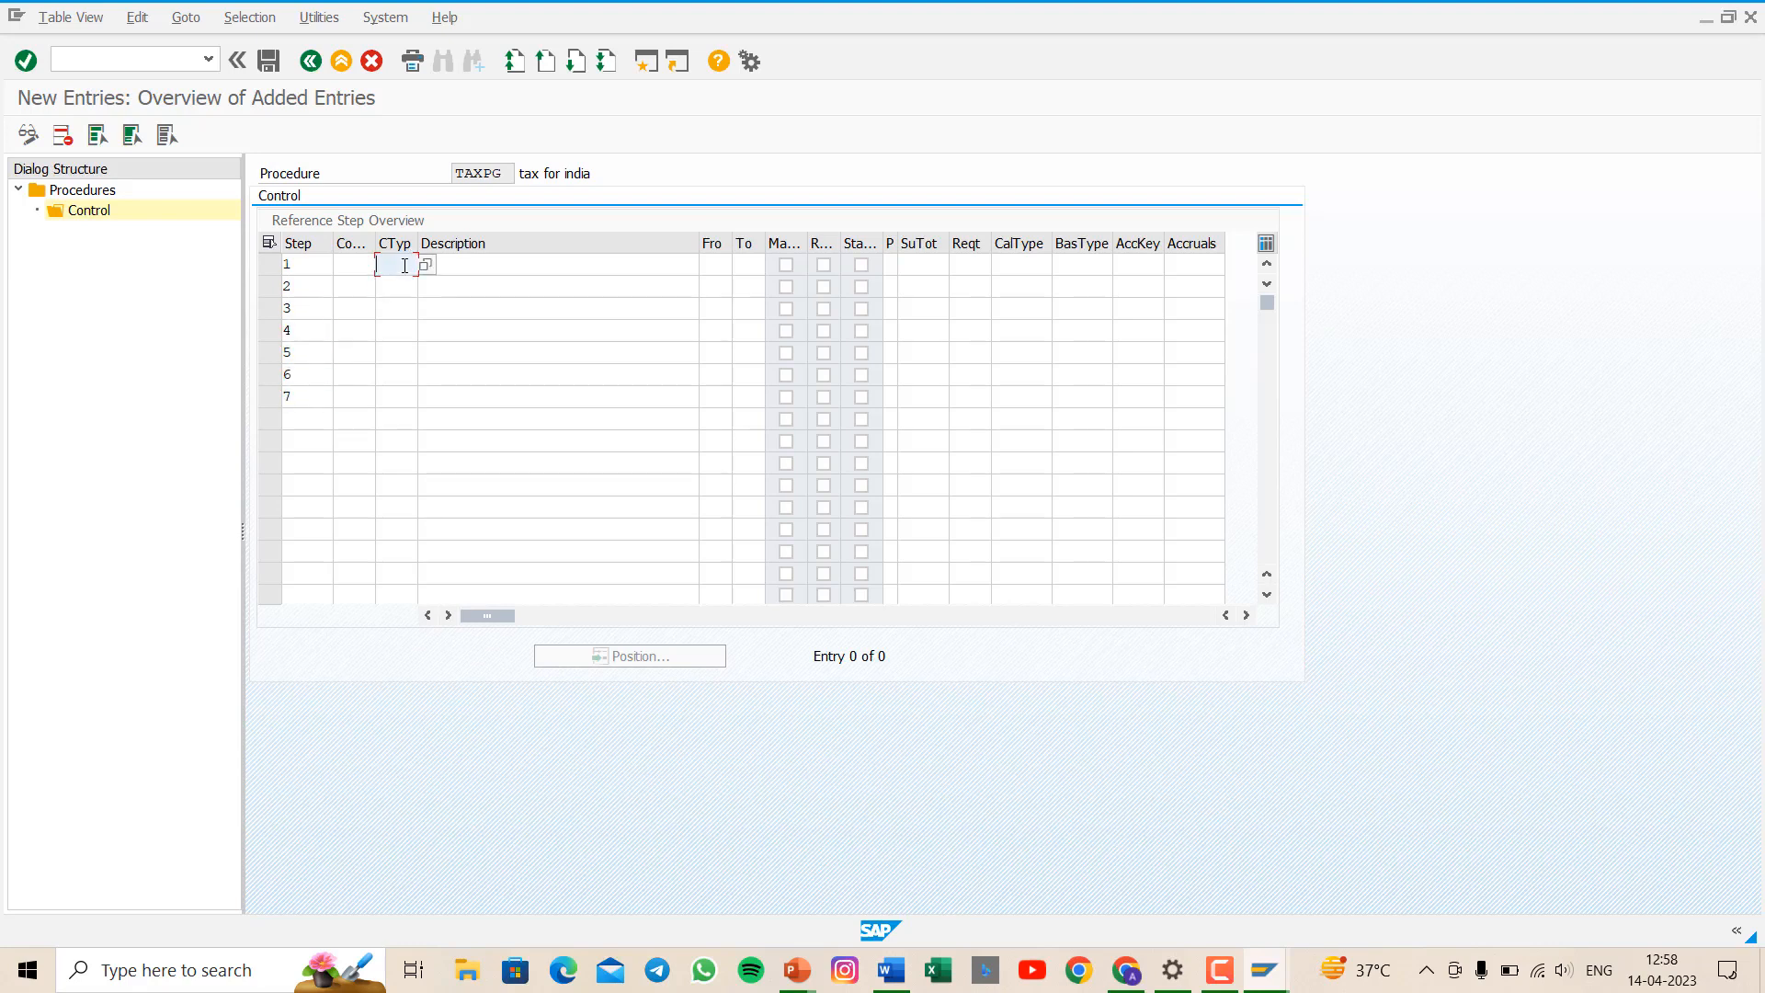
pyautogui.write('basb')
pyautogui.press('Down')
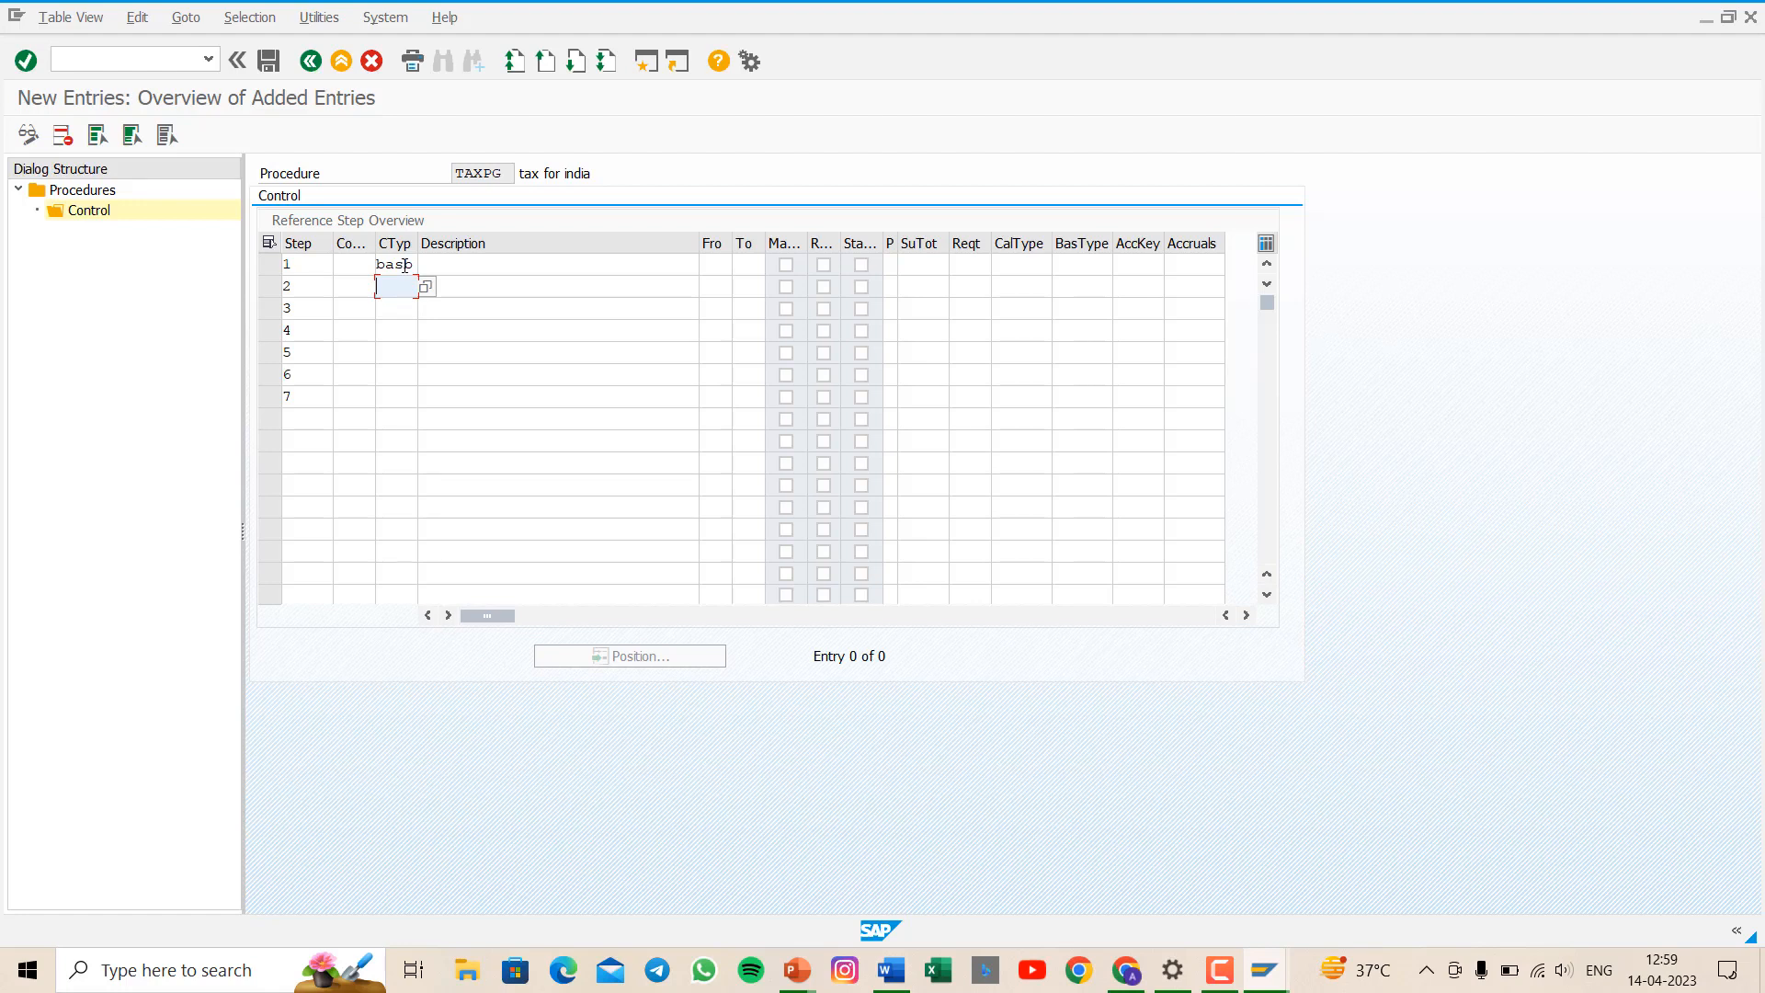
pyautogui.write('pgl1')
pyautogui.press('Down')
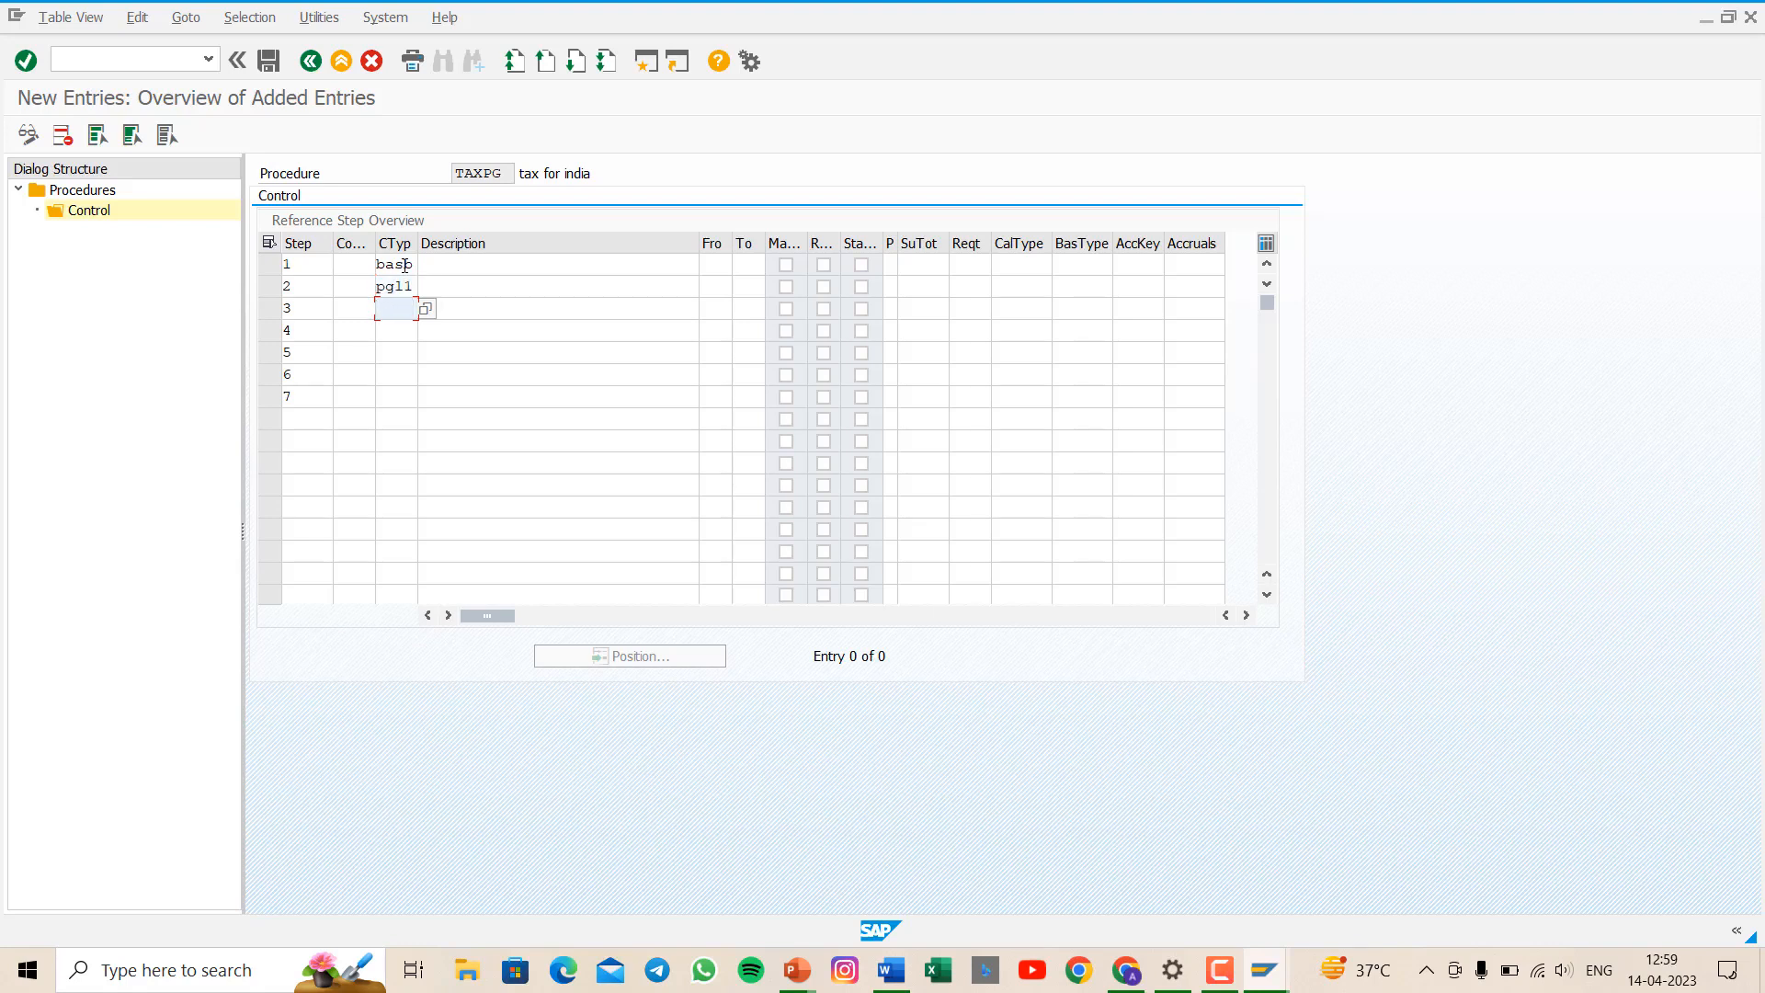
pyautogui.write('pgl2')
pyautogui.press('Down')
pyautogui.write('pgl3')
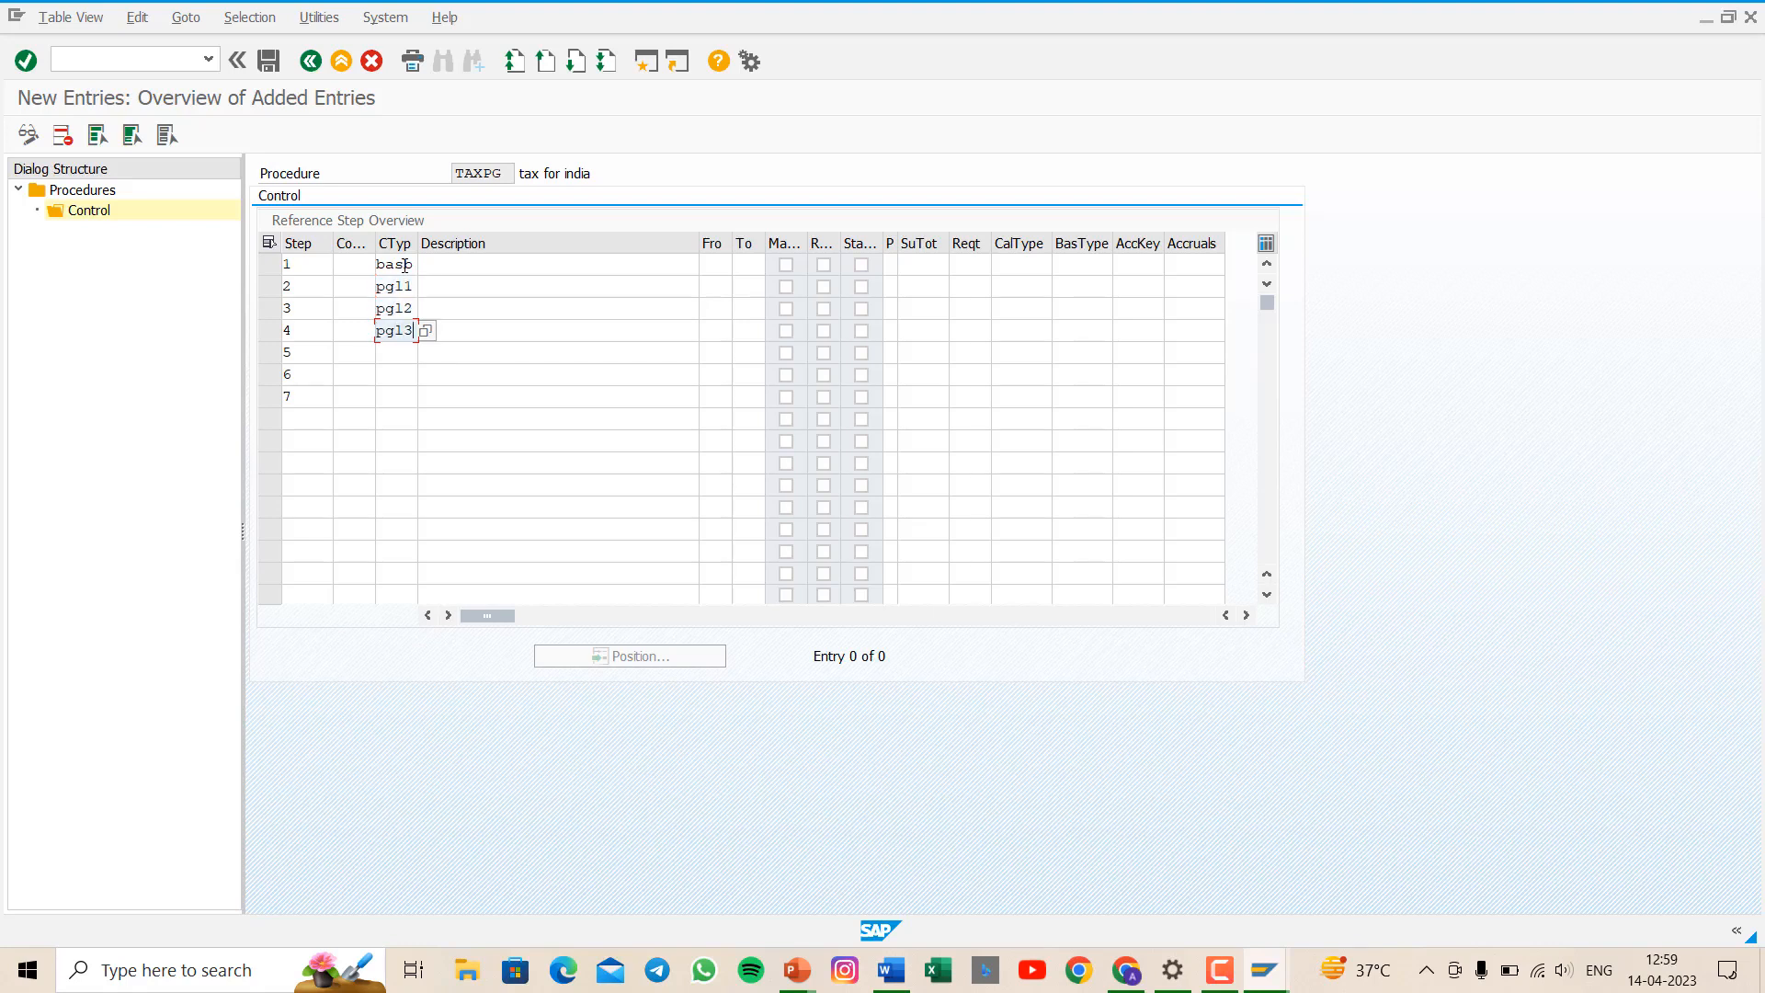
pyautogui.press('Down')
pyautogui.write('pgl4')
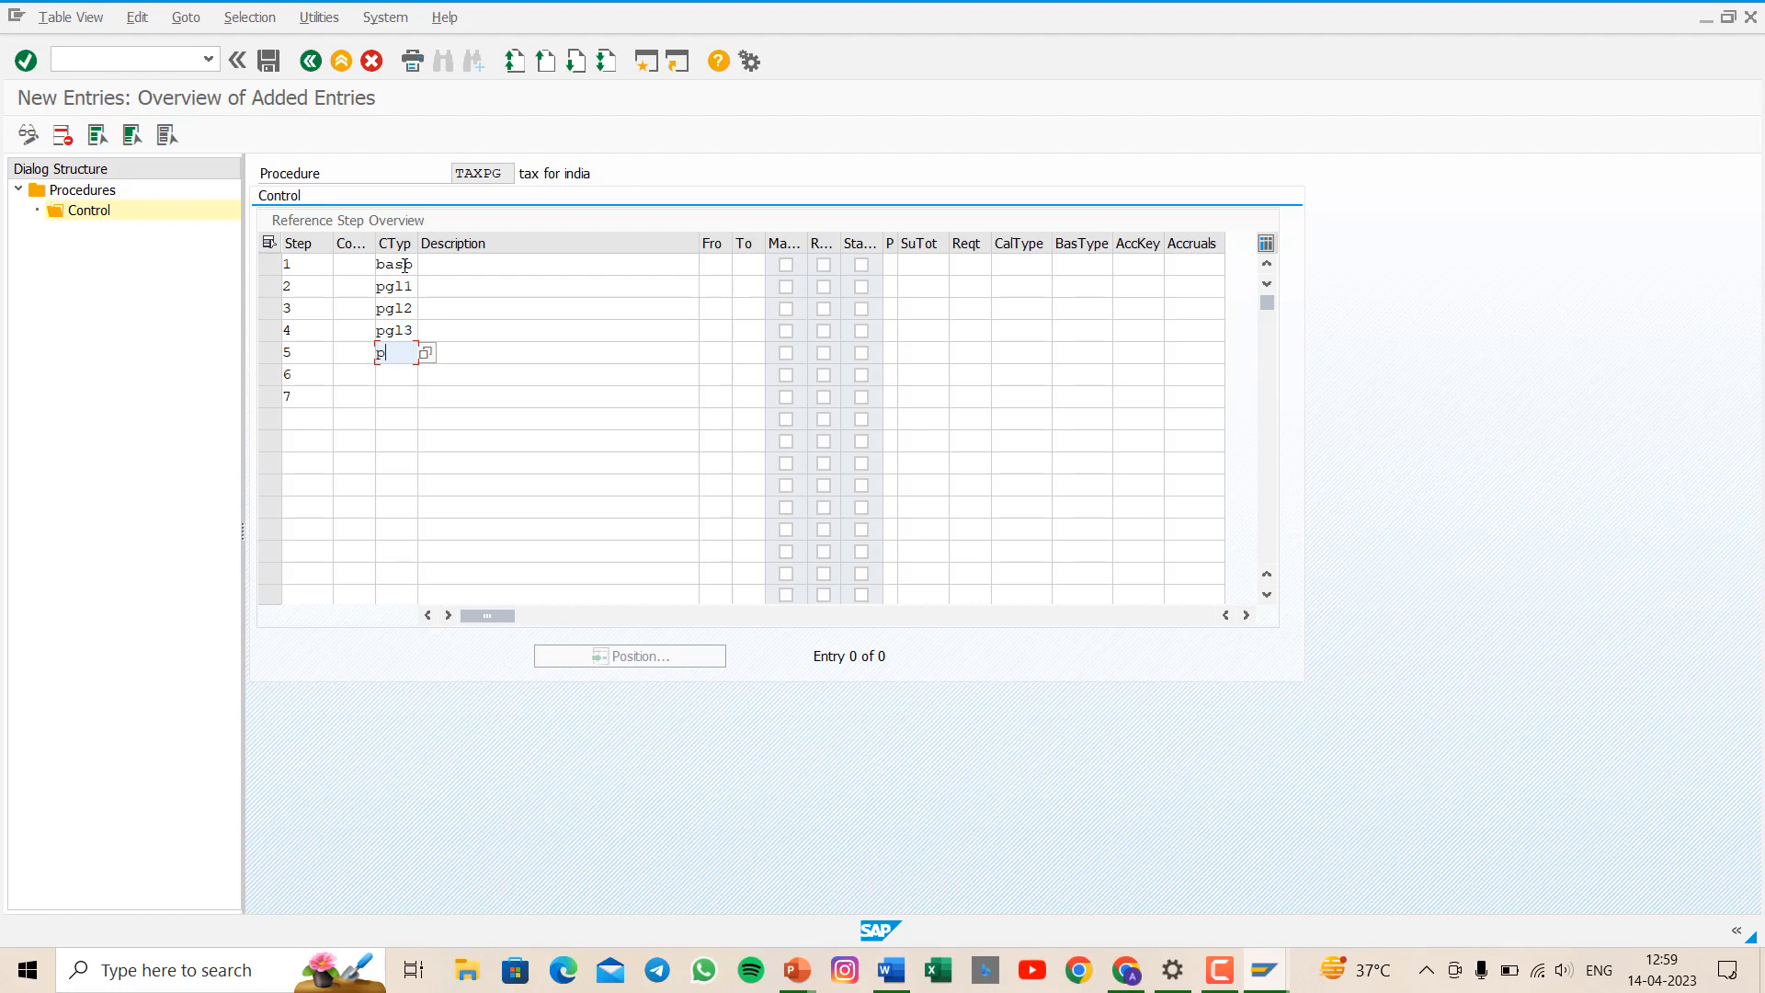
pyautogui.press('Down')
pyautogui.write('pgl5')
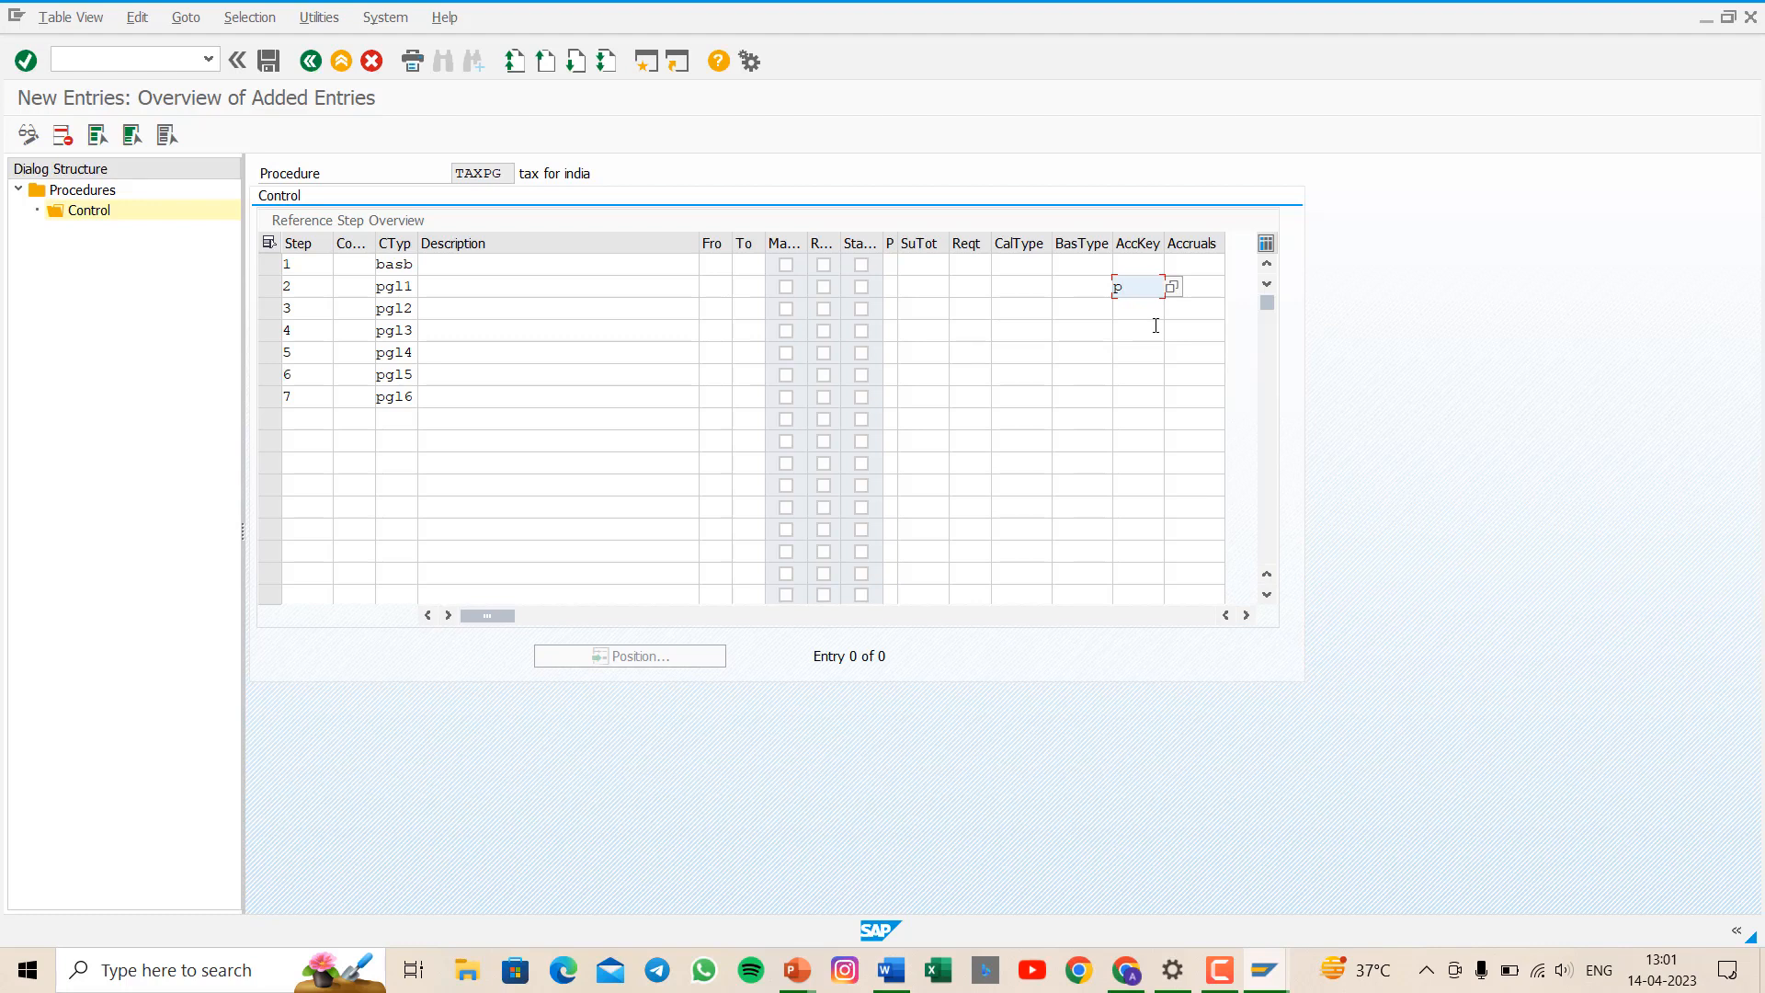
# - Assign account keys PG1 to PG6 to steps 2 to 7, matching condition types PGL1 to PGL6 in order
pyautogui.write('g1')
pyautogui.press('Down')
pyautogui.write('pg2')
pyautogui.press('Down')
pyautogui.write('pg3')
pyautogui.press('Down')
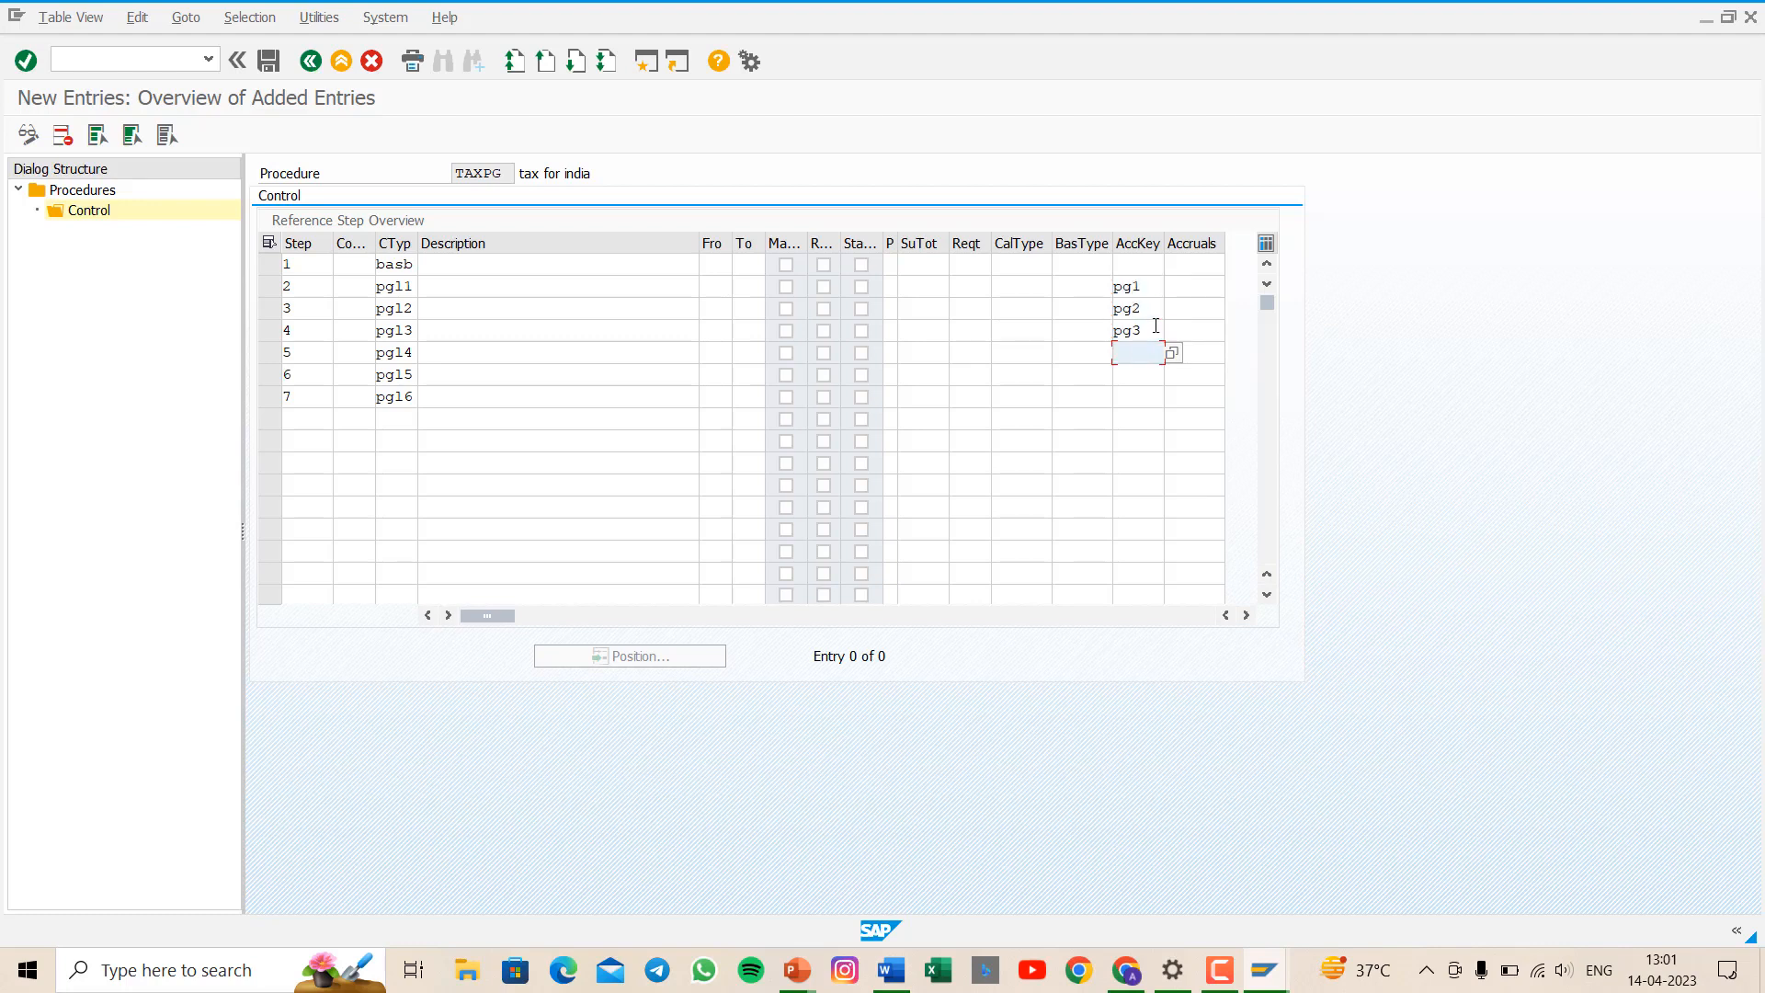
pyautogui.write('pg4')
pyautogui.press('Down')
pyautogui.write('p')
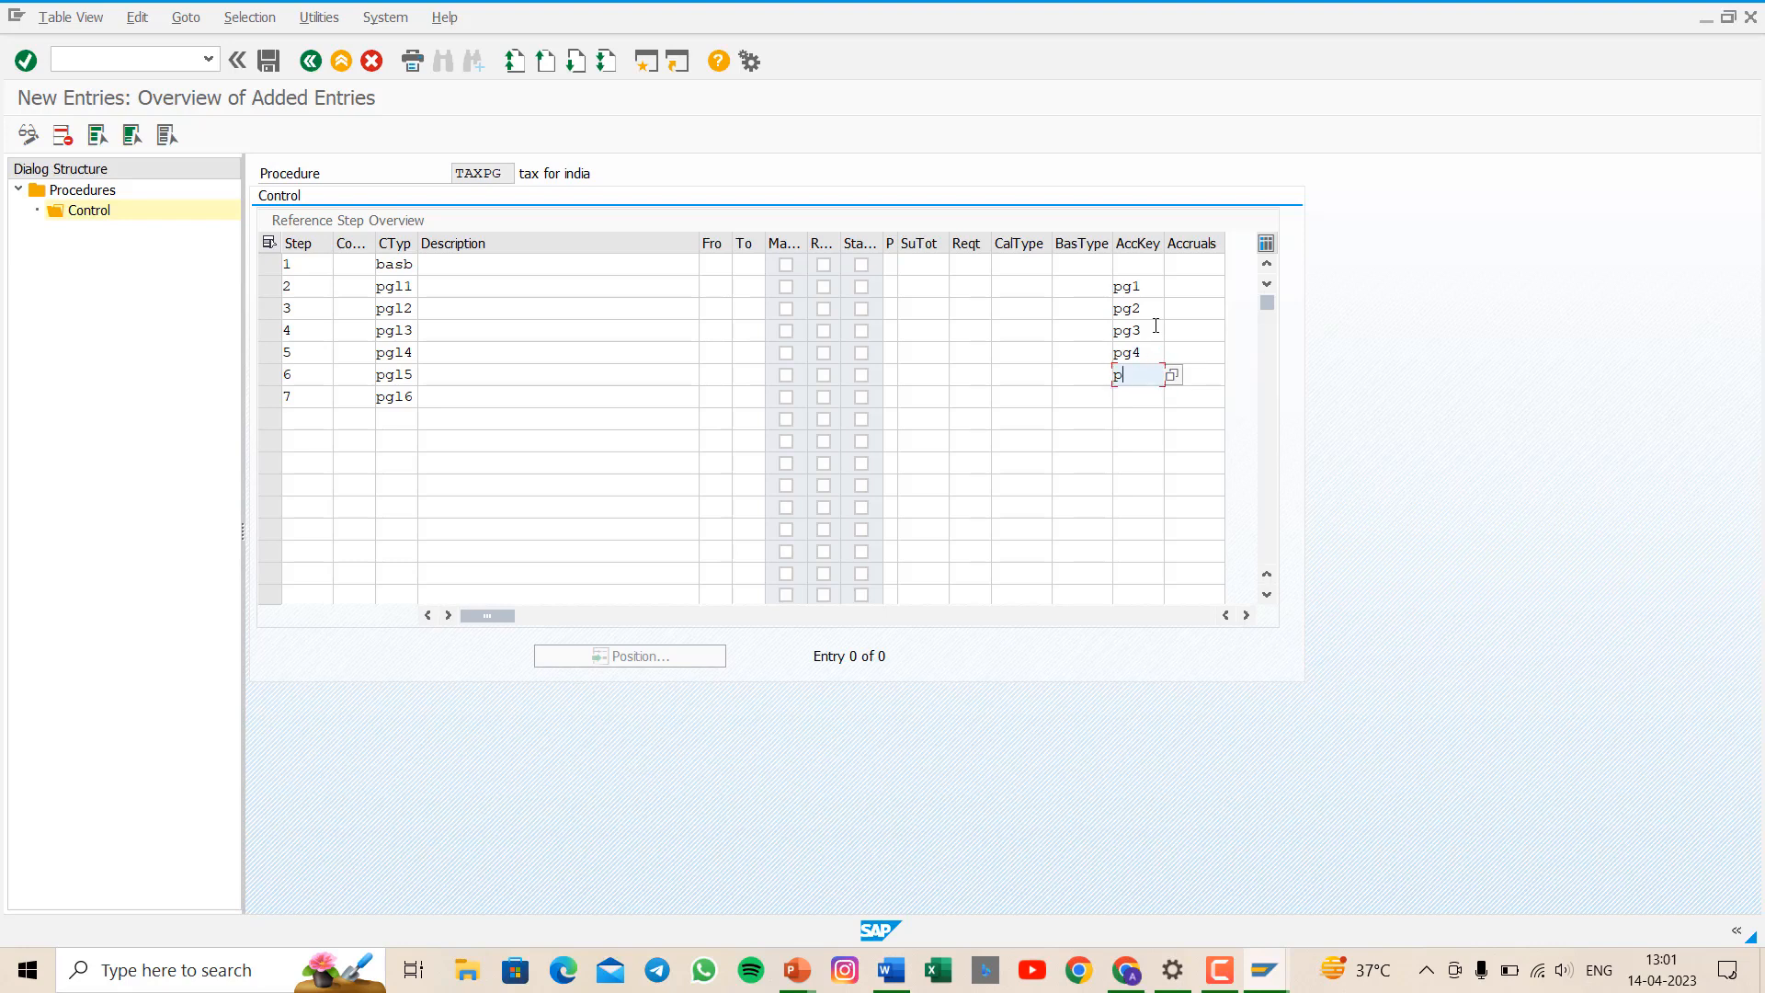
pyautogui.write('g5')
pyautogui.press('Down')
pyautogui.write('pg6')
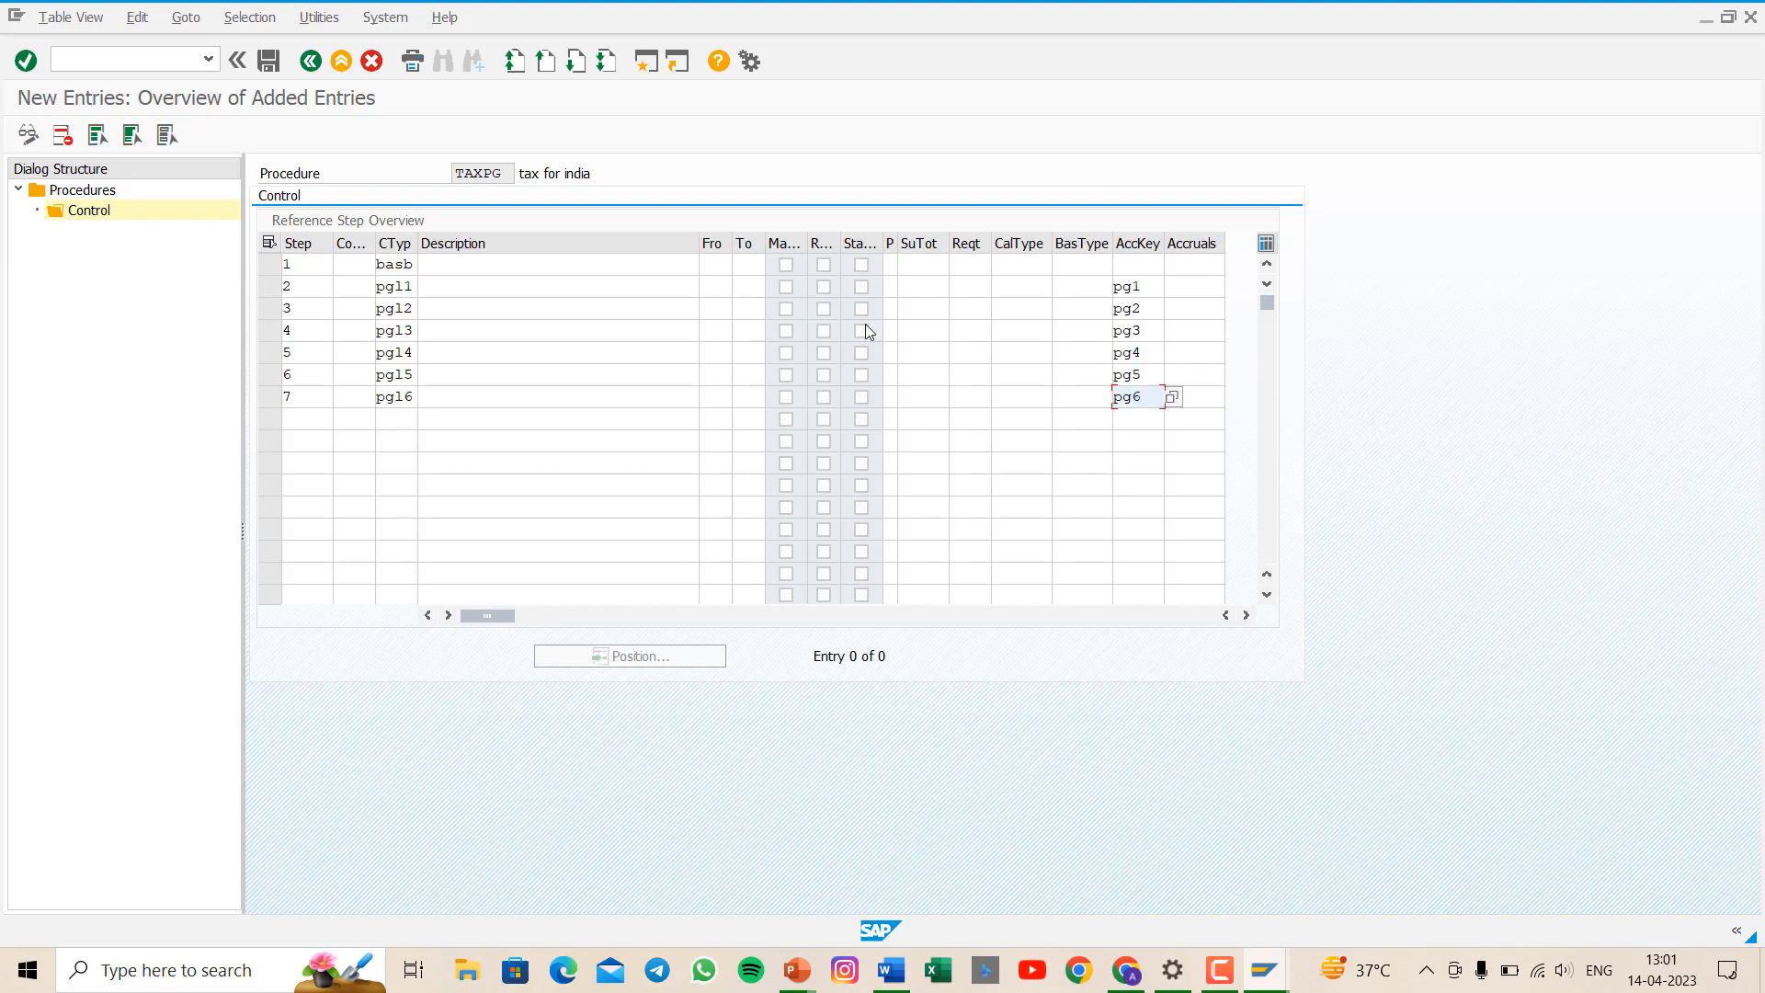
# - Set the From reference step to 1 for each of the steps 2 to 7
pyautogui.click(716, 287)
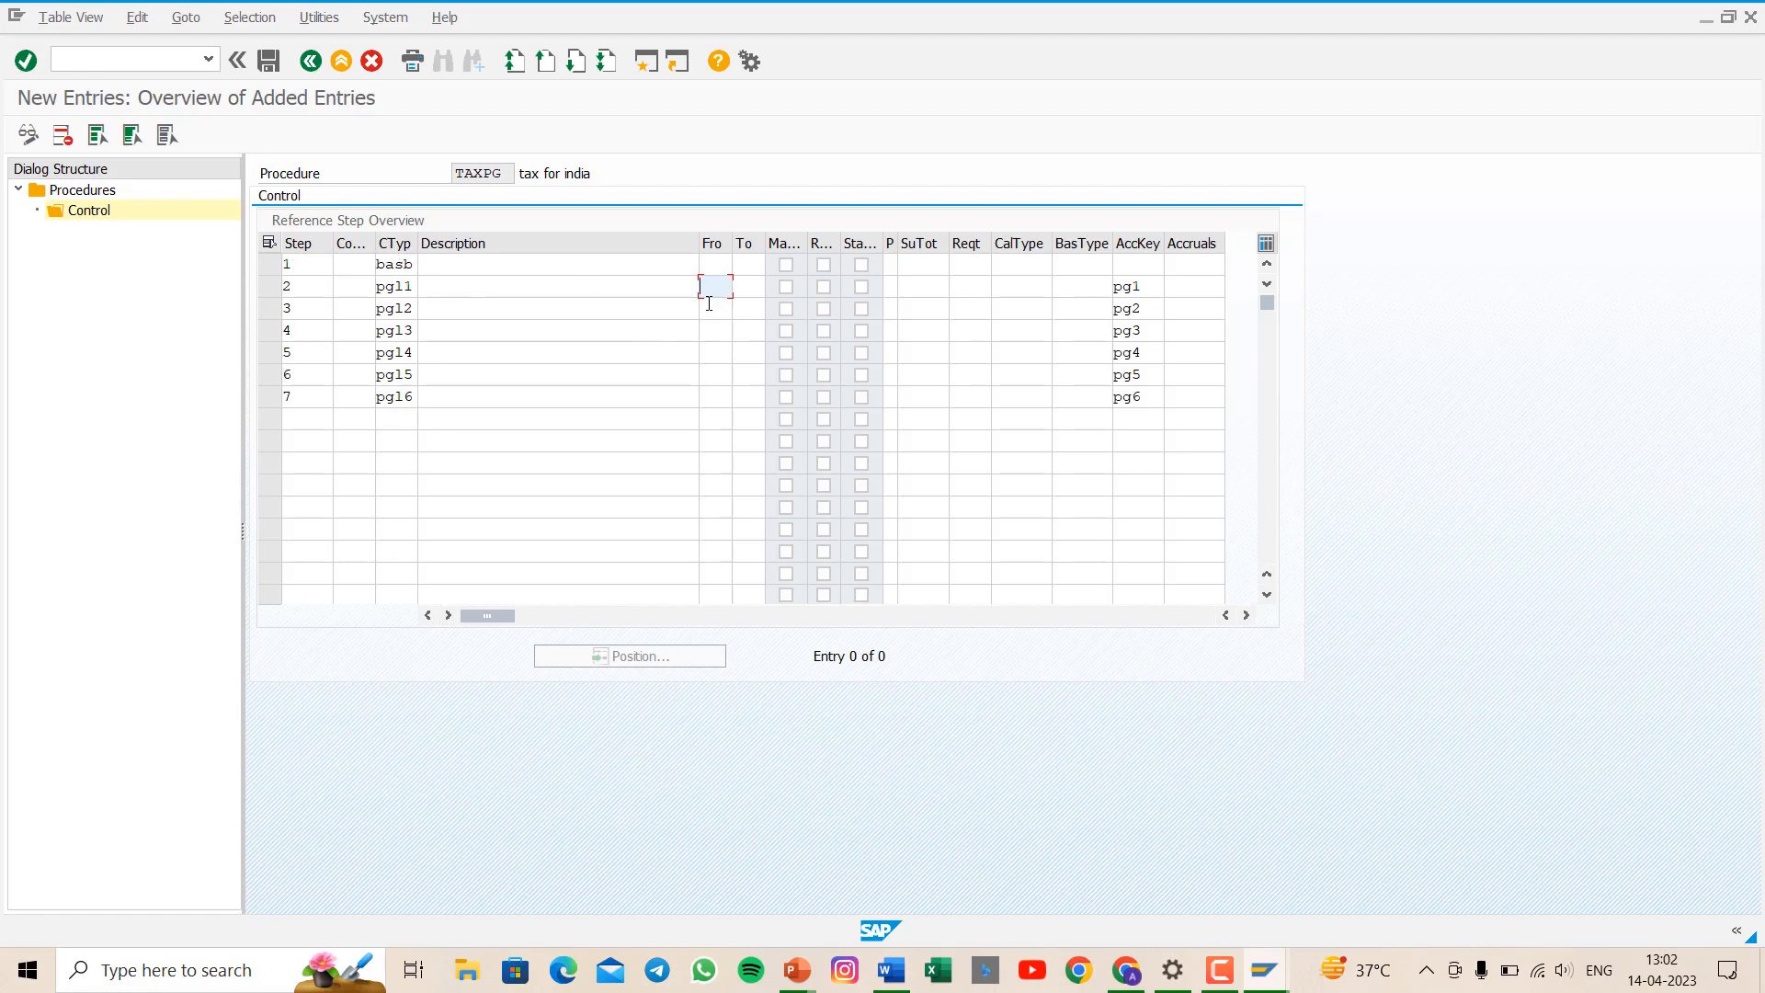
pyautogui.write('1')
pyautogui.click(708, 306)
pyautogui.press('Down')
pyautogui.write('1')
pyautogui.press('Down')
pyautogui.write('1')
pyautogui.press('Down')
pyautogui.write('1')
pyautogui.press('Down')
pyautogui.write('1')
pyautogui.press('Down')
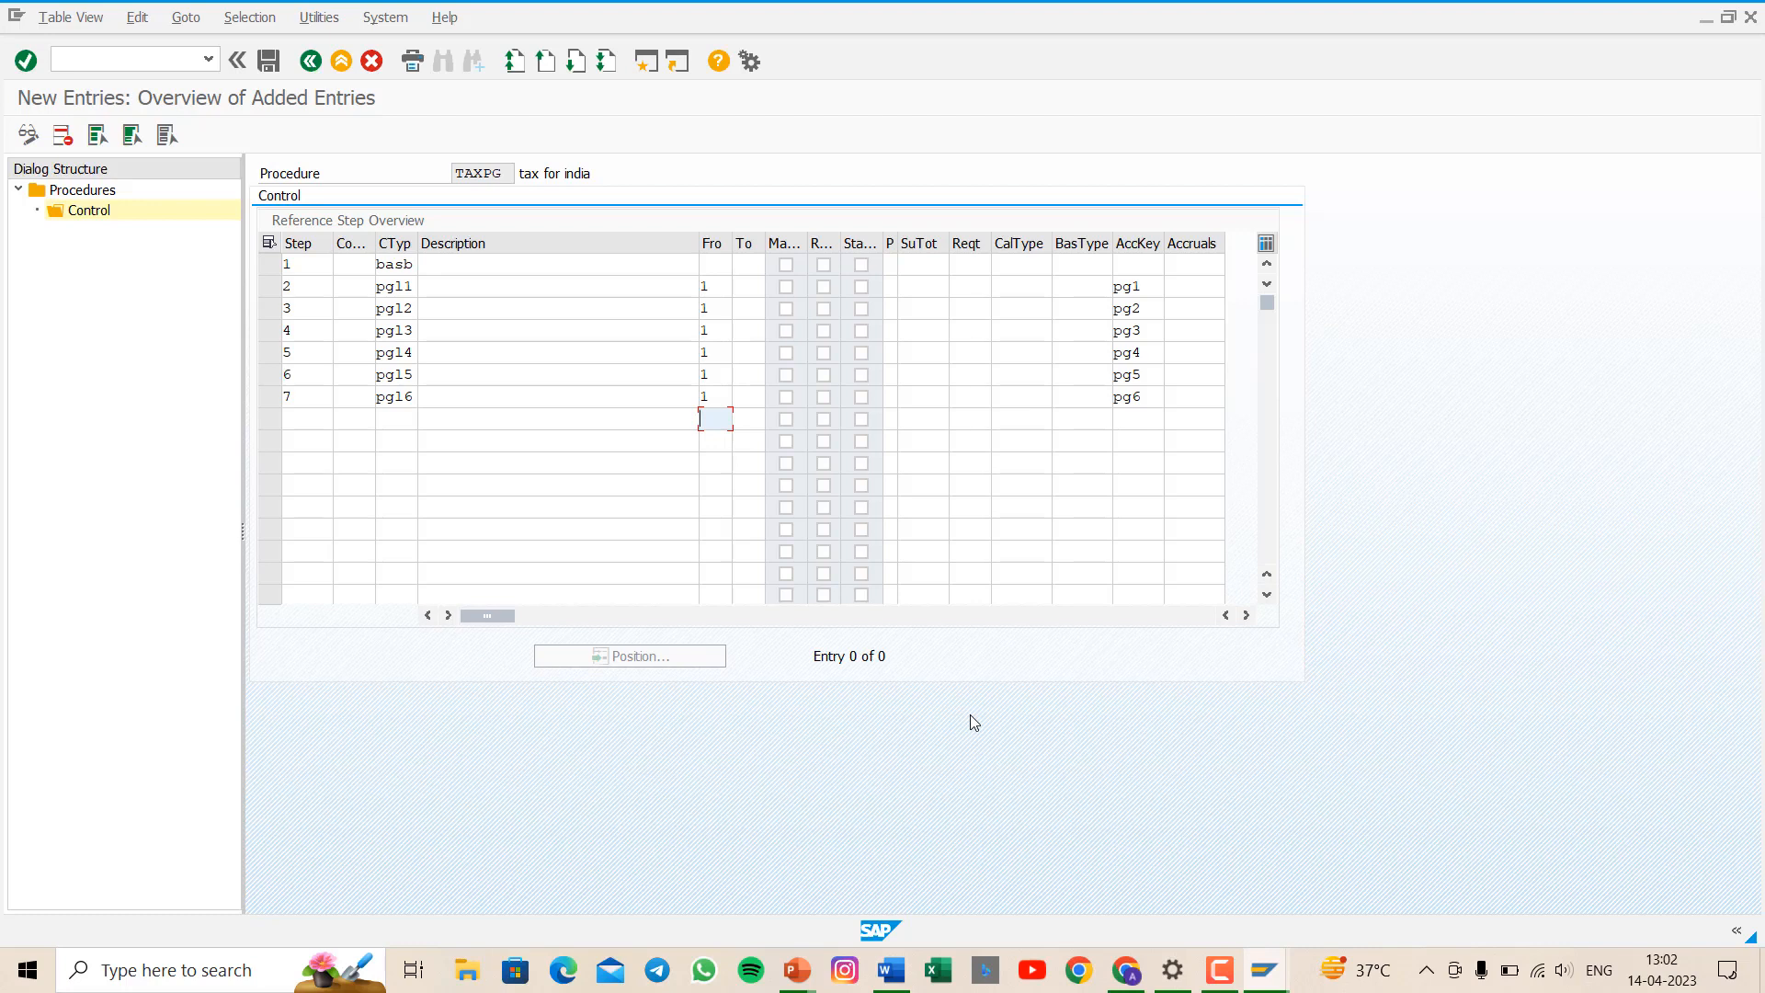
# - Validate the TAXPG control entries and save them to the proposed customizing request
pyautogui.press('Return')
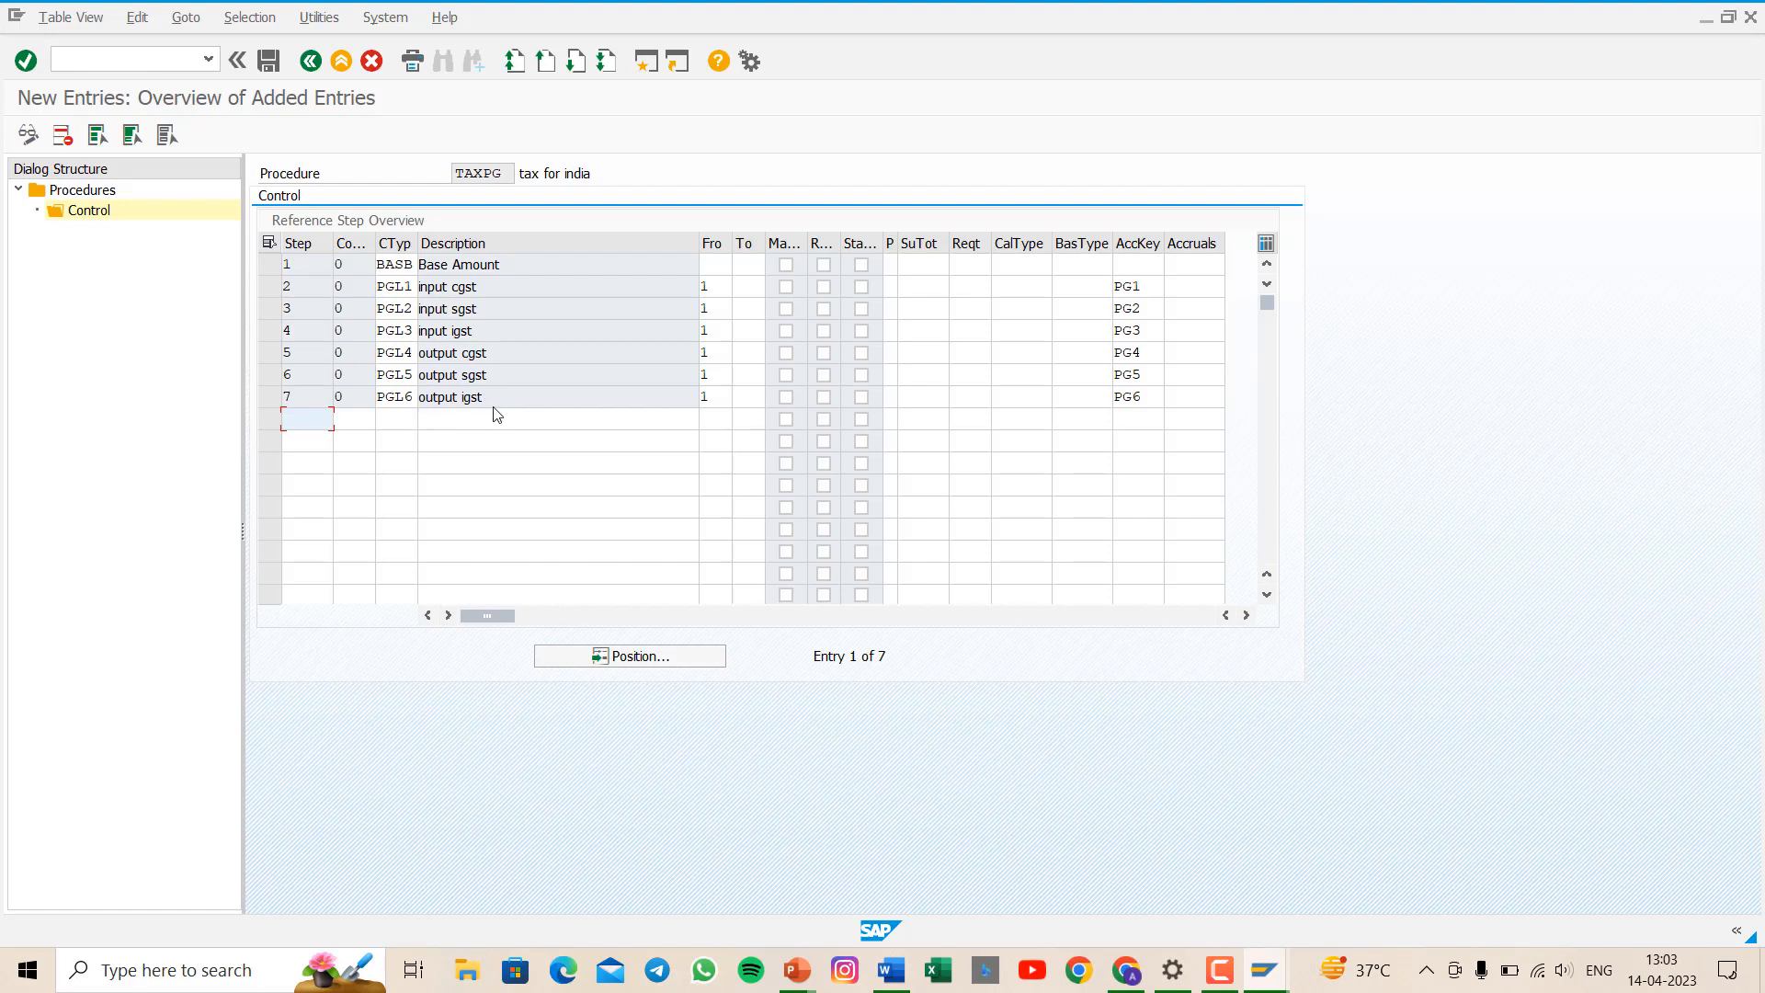
pyautogui.click(267, 63)
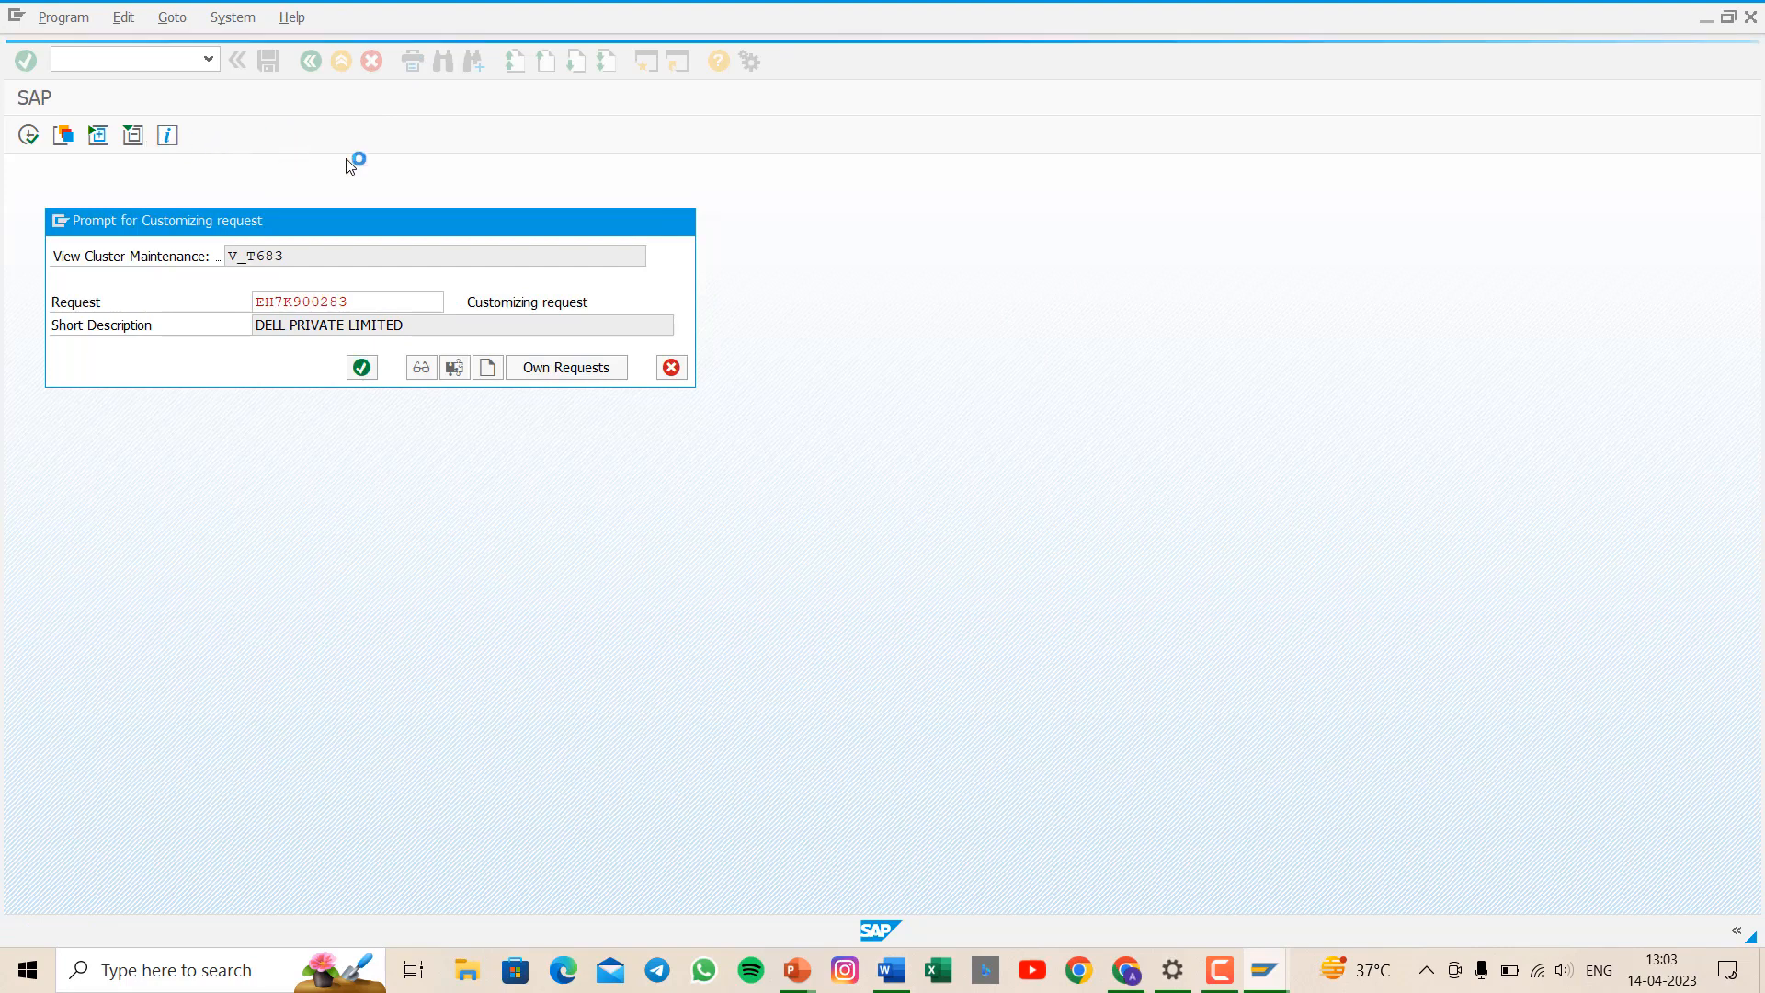
pyautogui.press('Return')
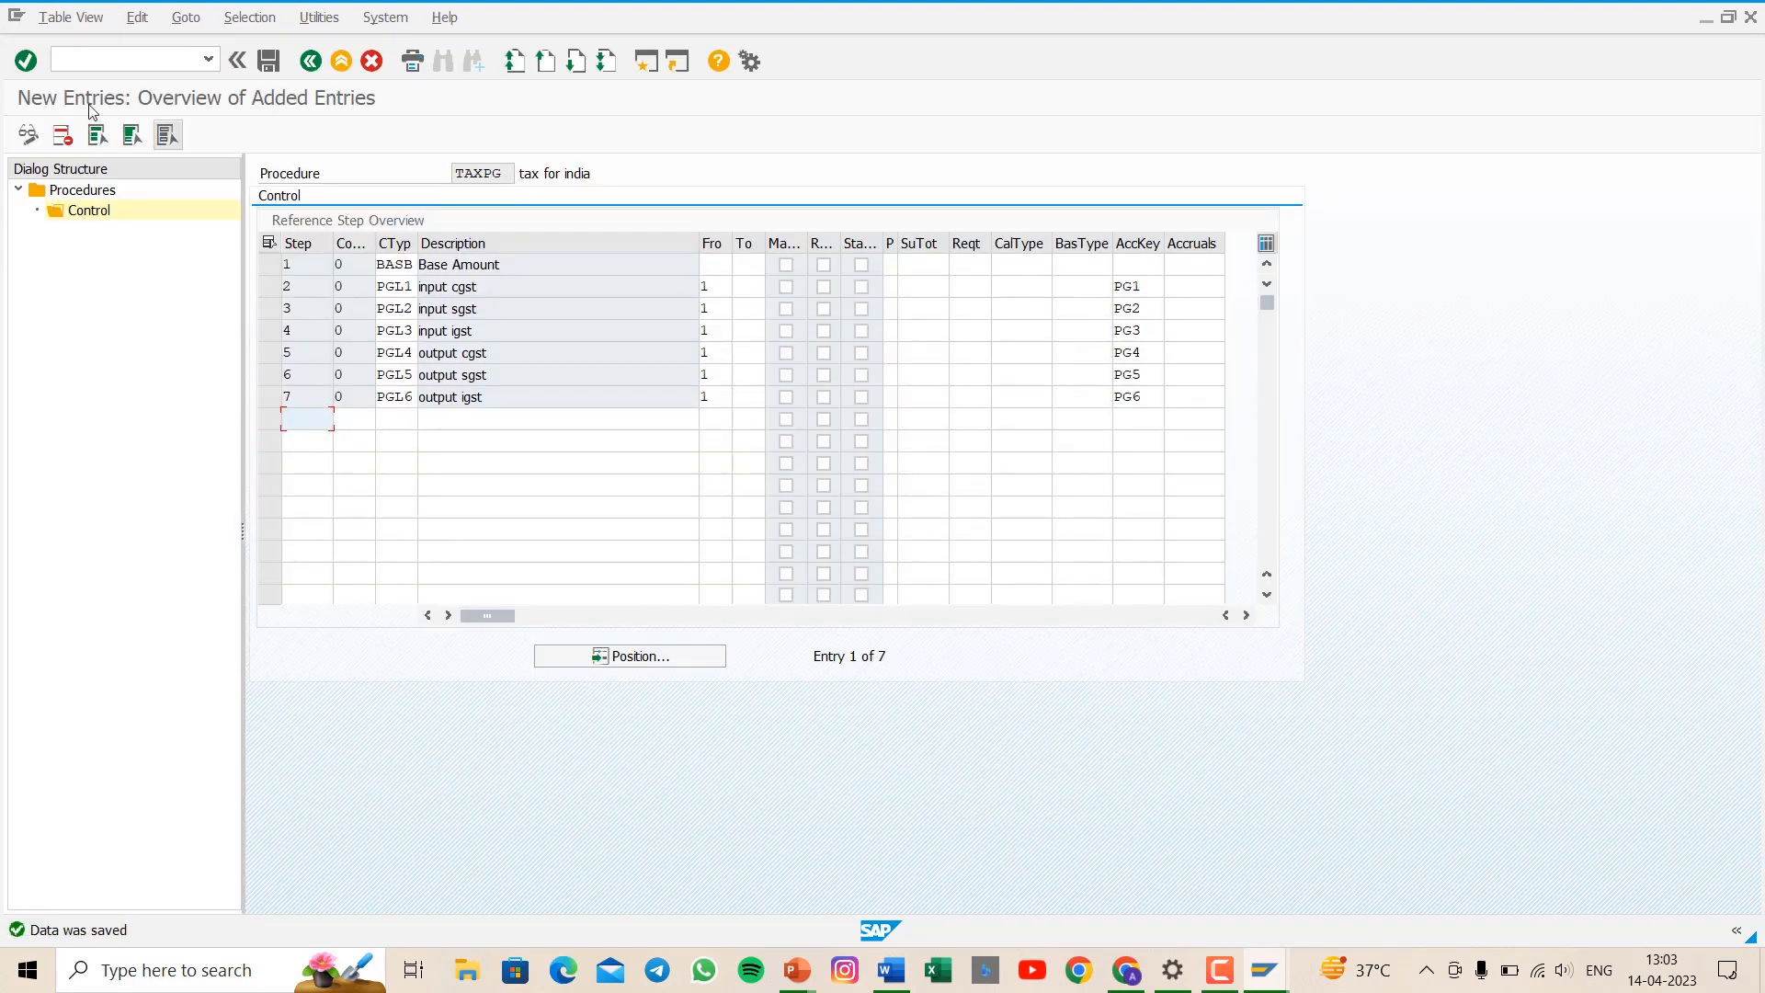
# - Switch to transaction OBBG and position the country list at IN for India
pyautogui.click(131, 65)
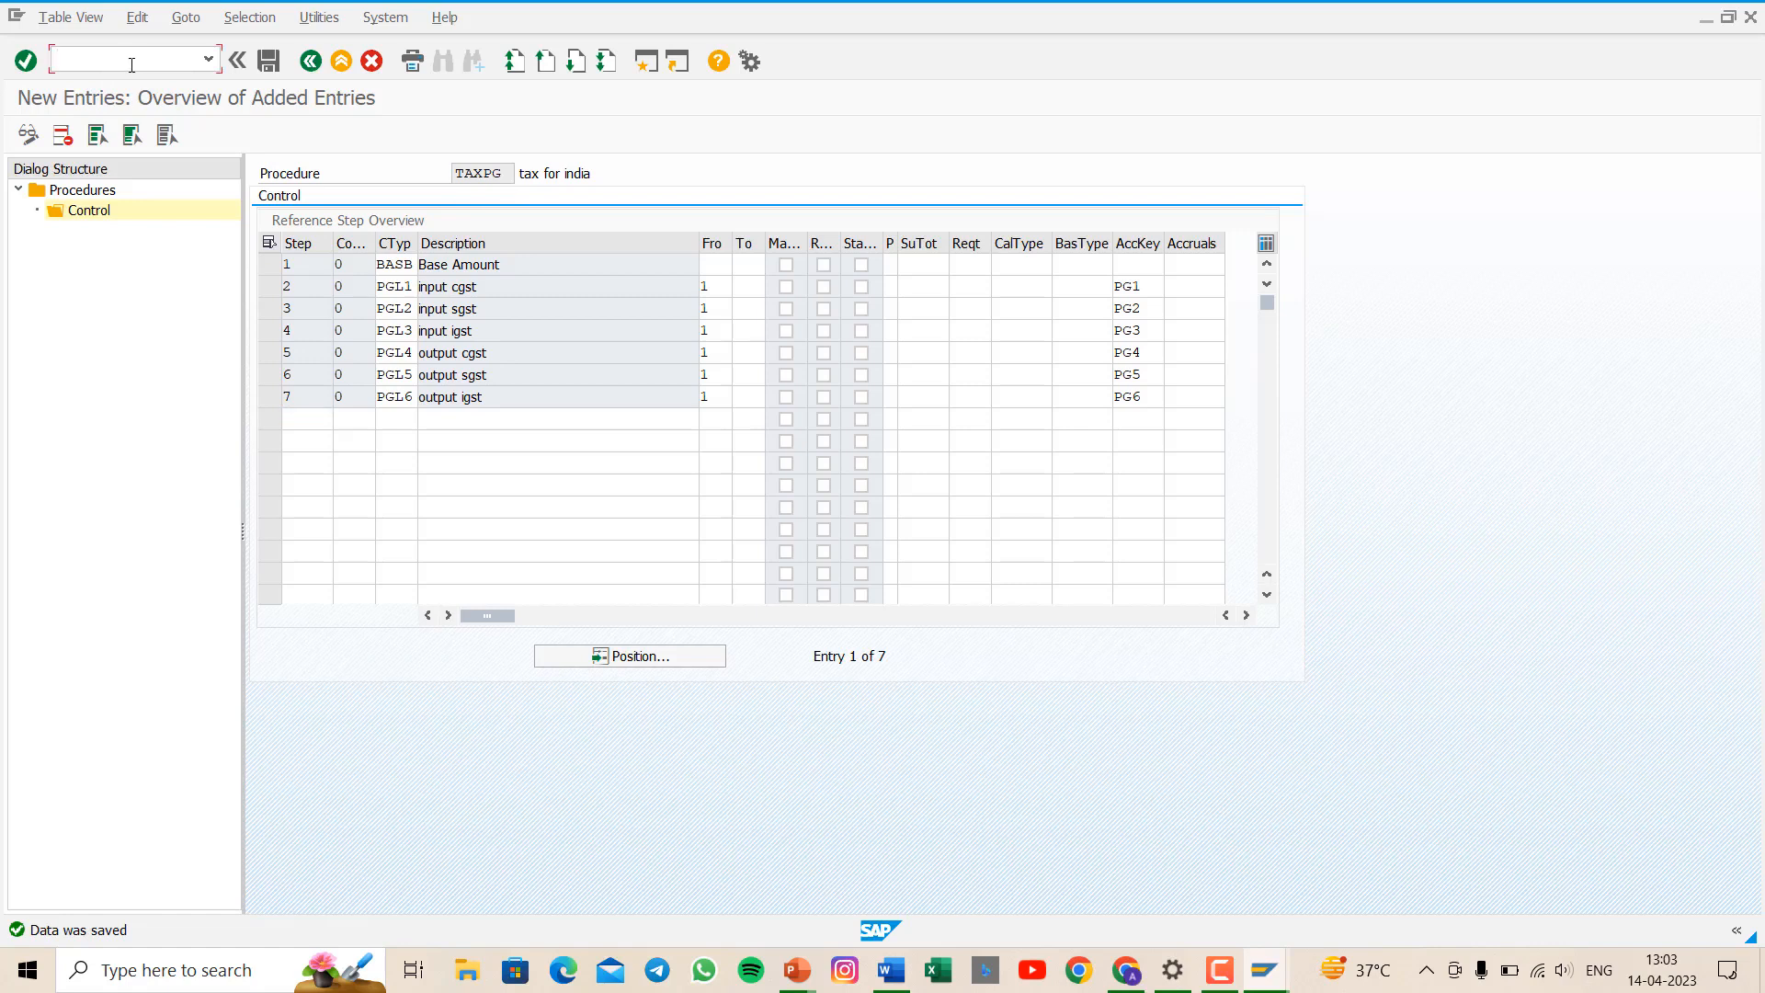
pyautogui.write('/nobbg')
pyautogui.press('Return')
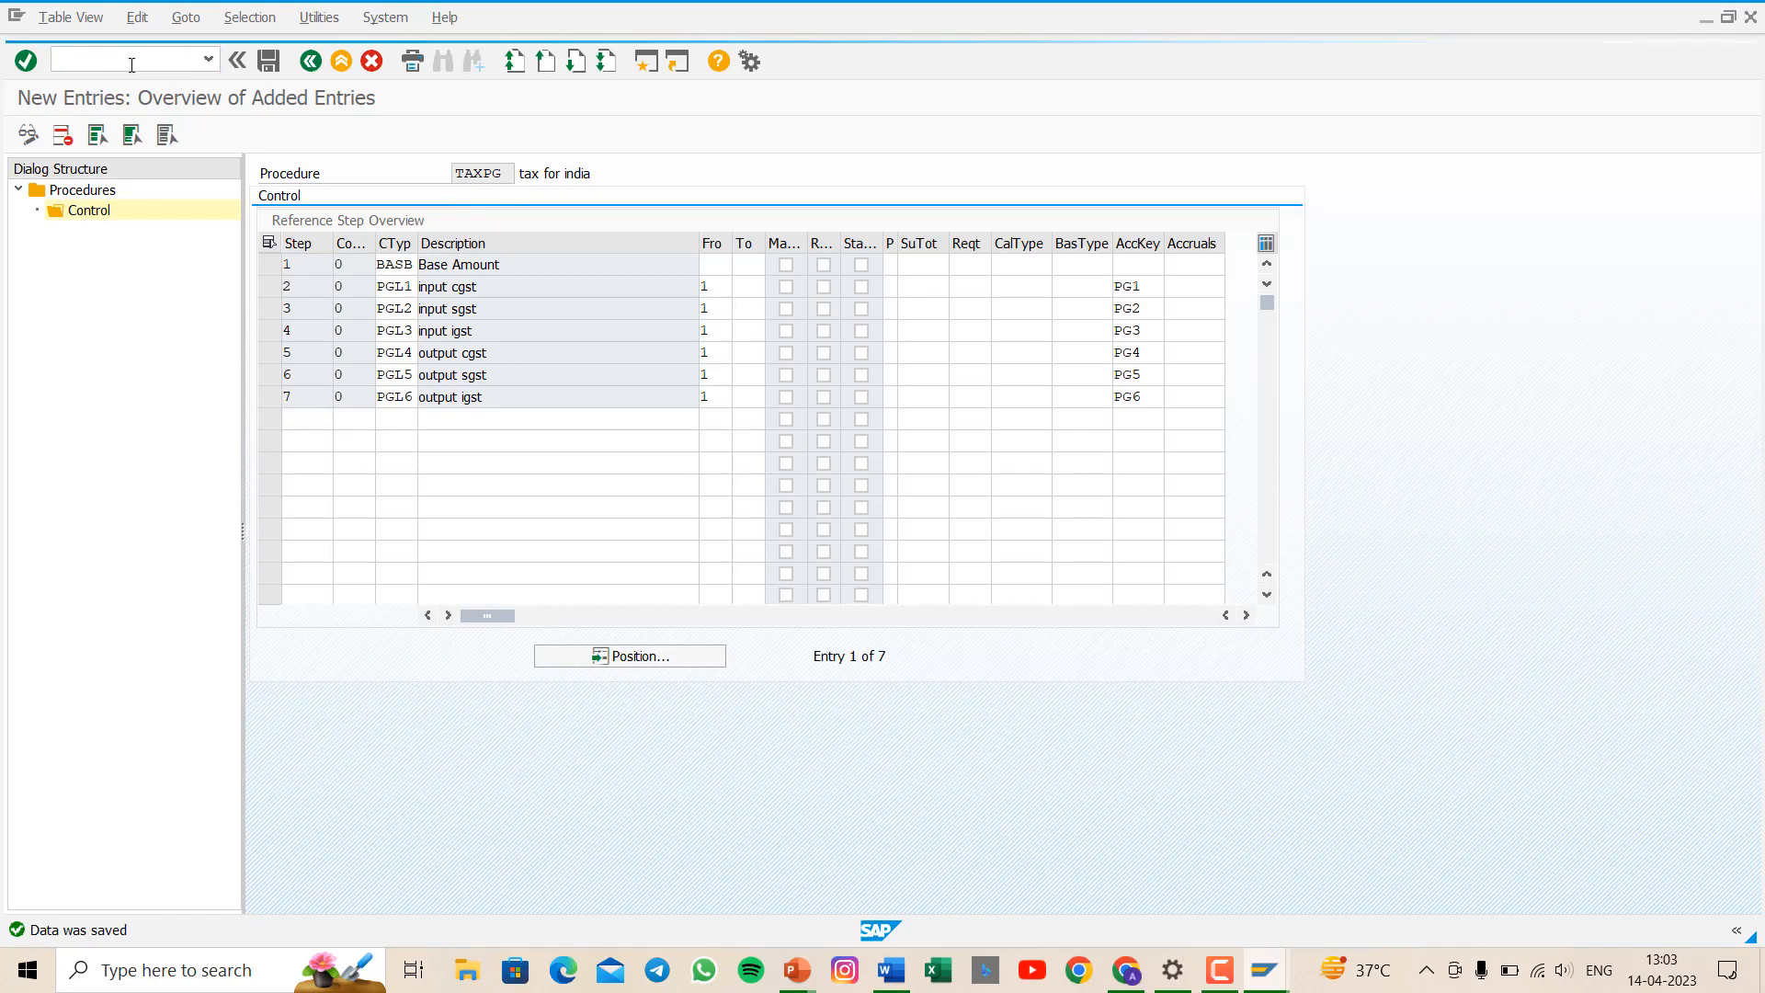
pyautogui.click(261, 634)
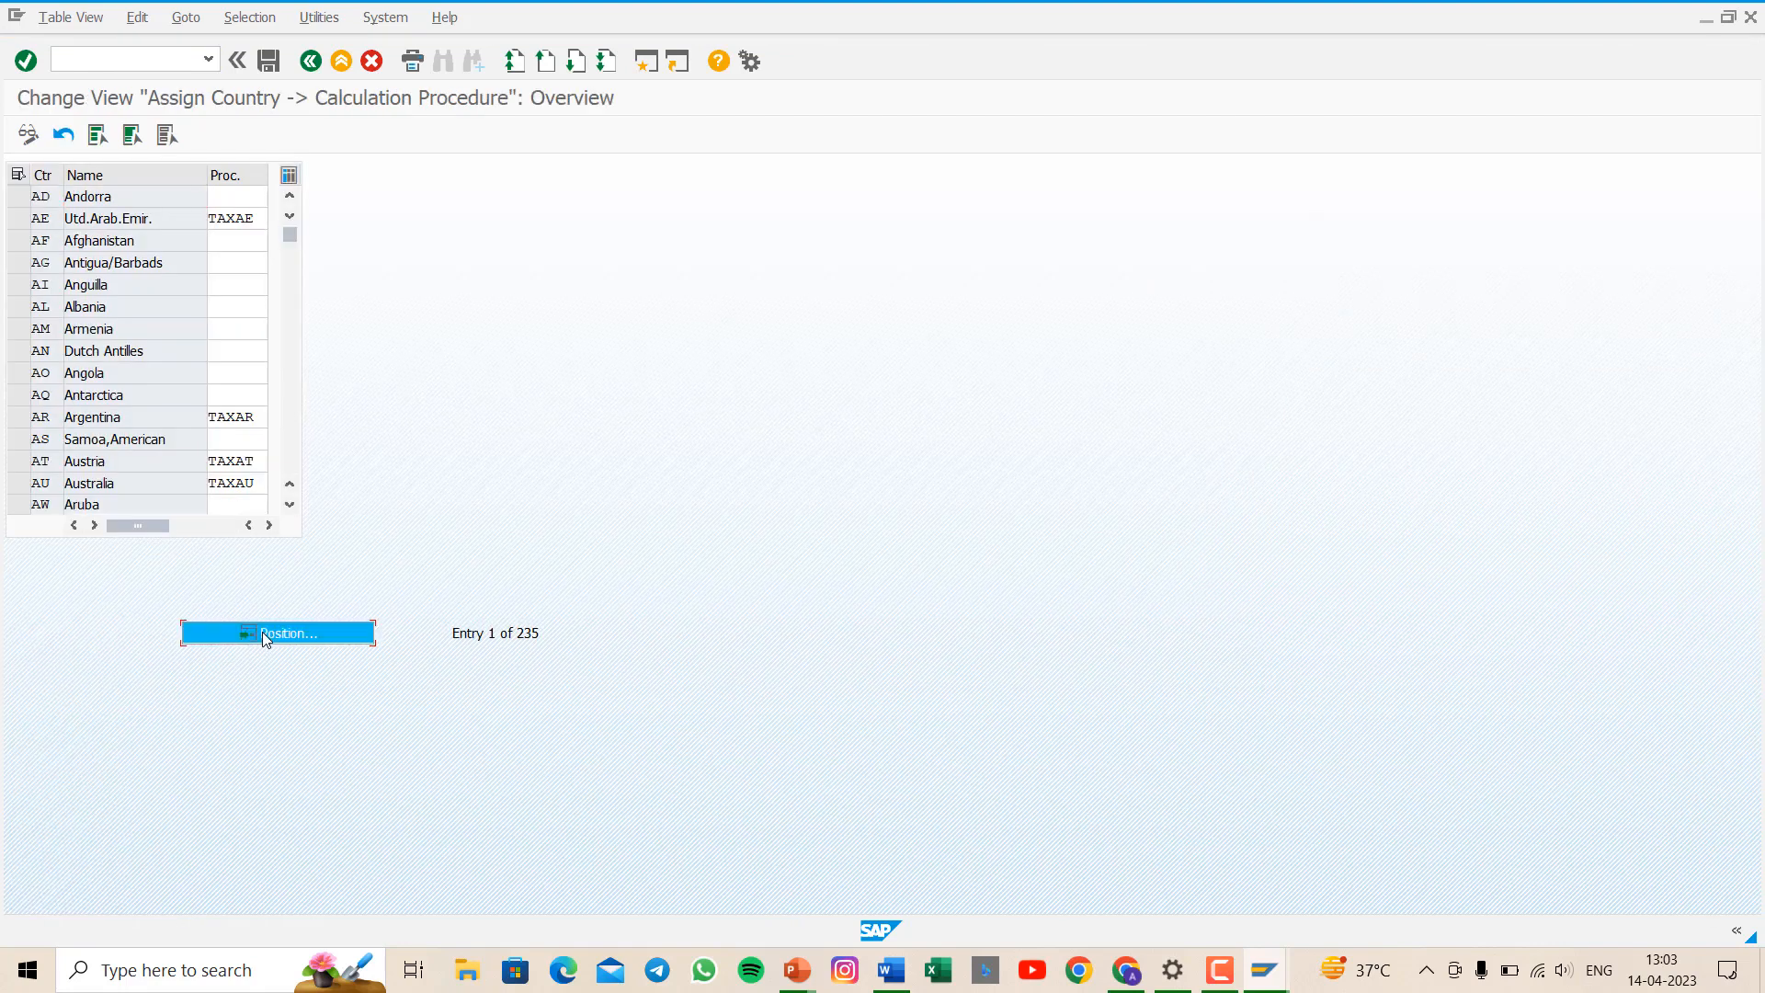
pyautogui.write('in')
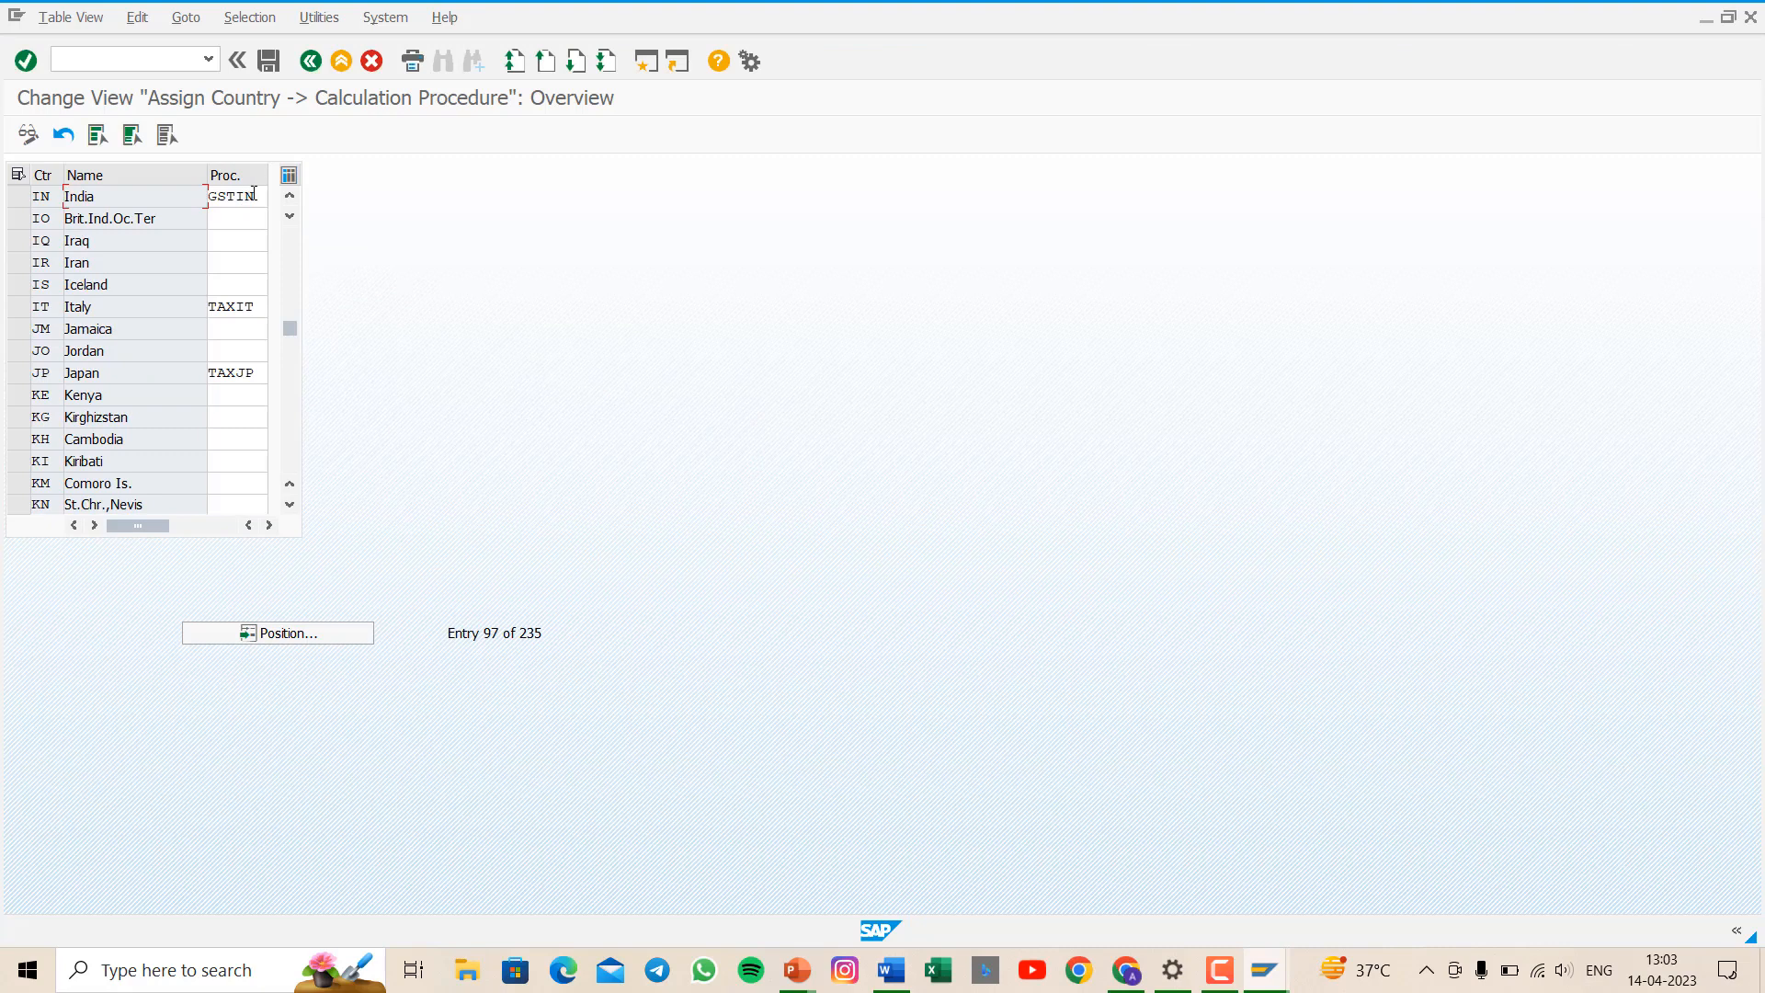
# - Replace India's calculation procedure with TAXPG and save the assignment
pyautogui.click(254, 197)
pyautogui.press('BackSpace')
pyautogui.press('BackSpace')
pyautogui.press('BackSpace')
pyautogui.press('BackSpace')
pyautogui.press('BackSpace')
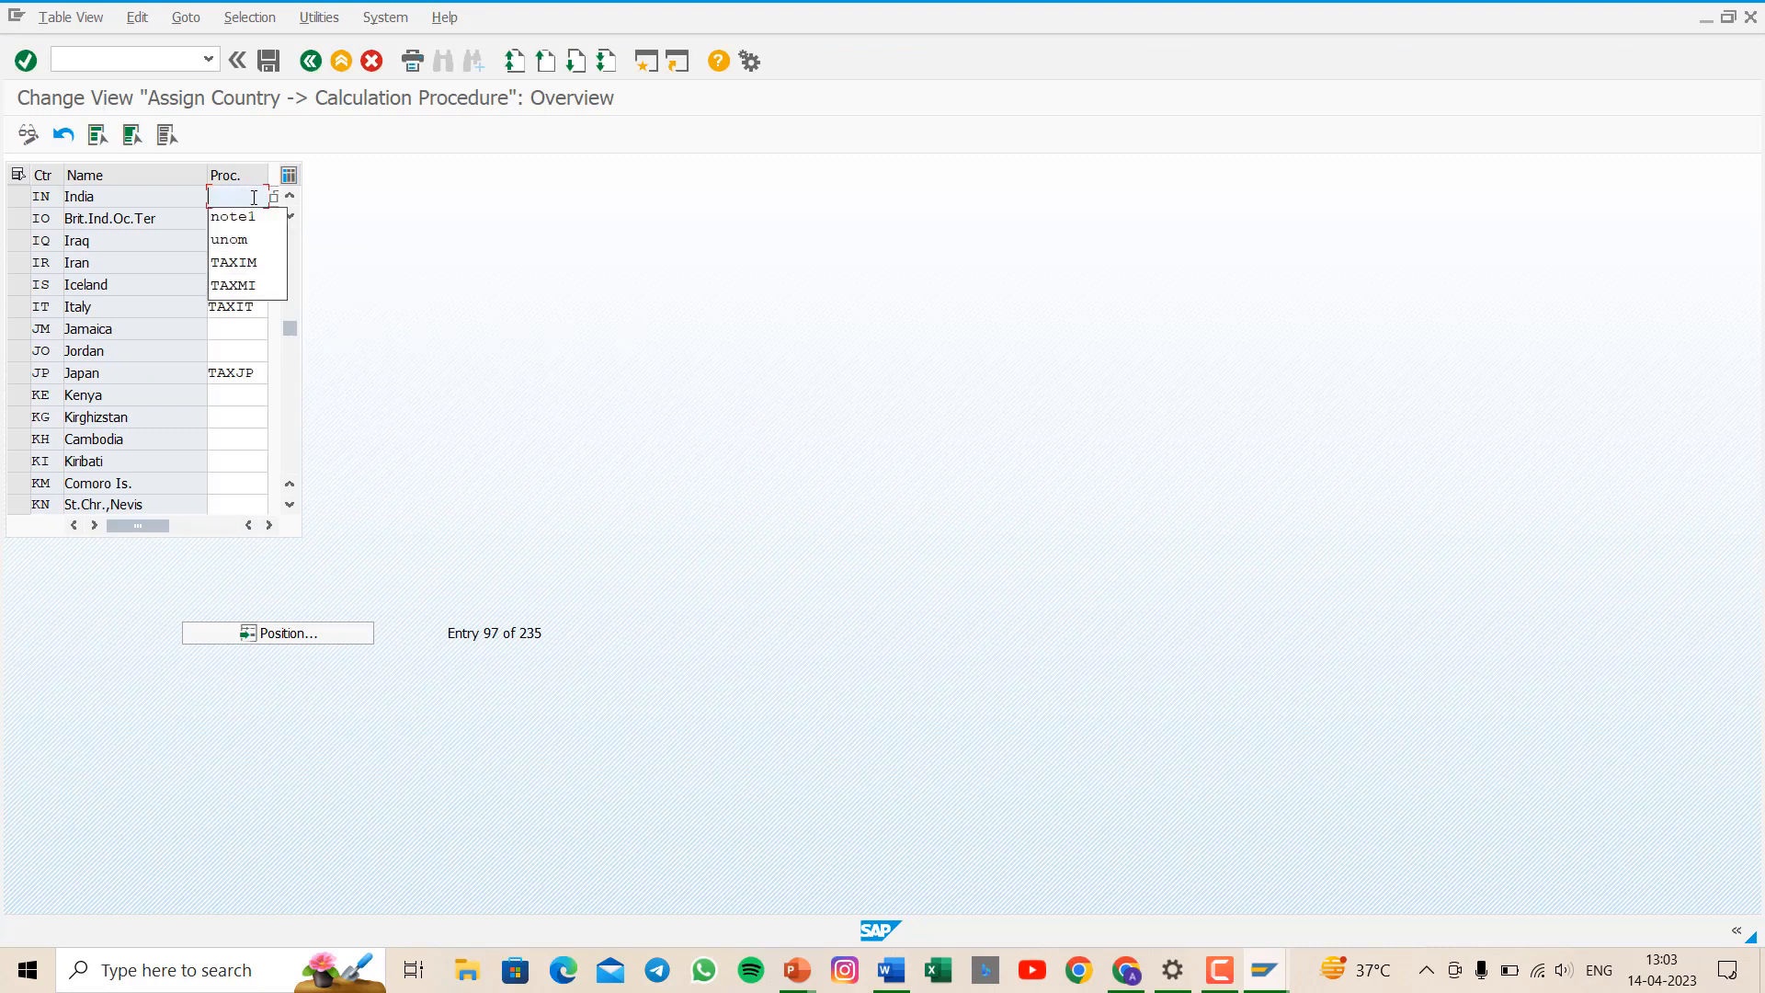
pyautogui.write('taxpg')
pyautogui.hotkey('ctrl', 's')
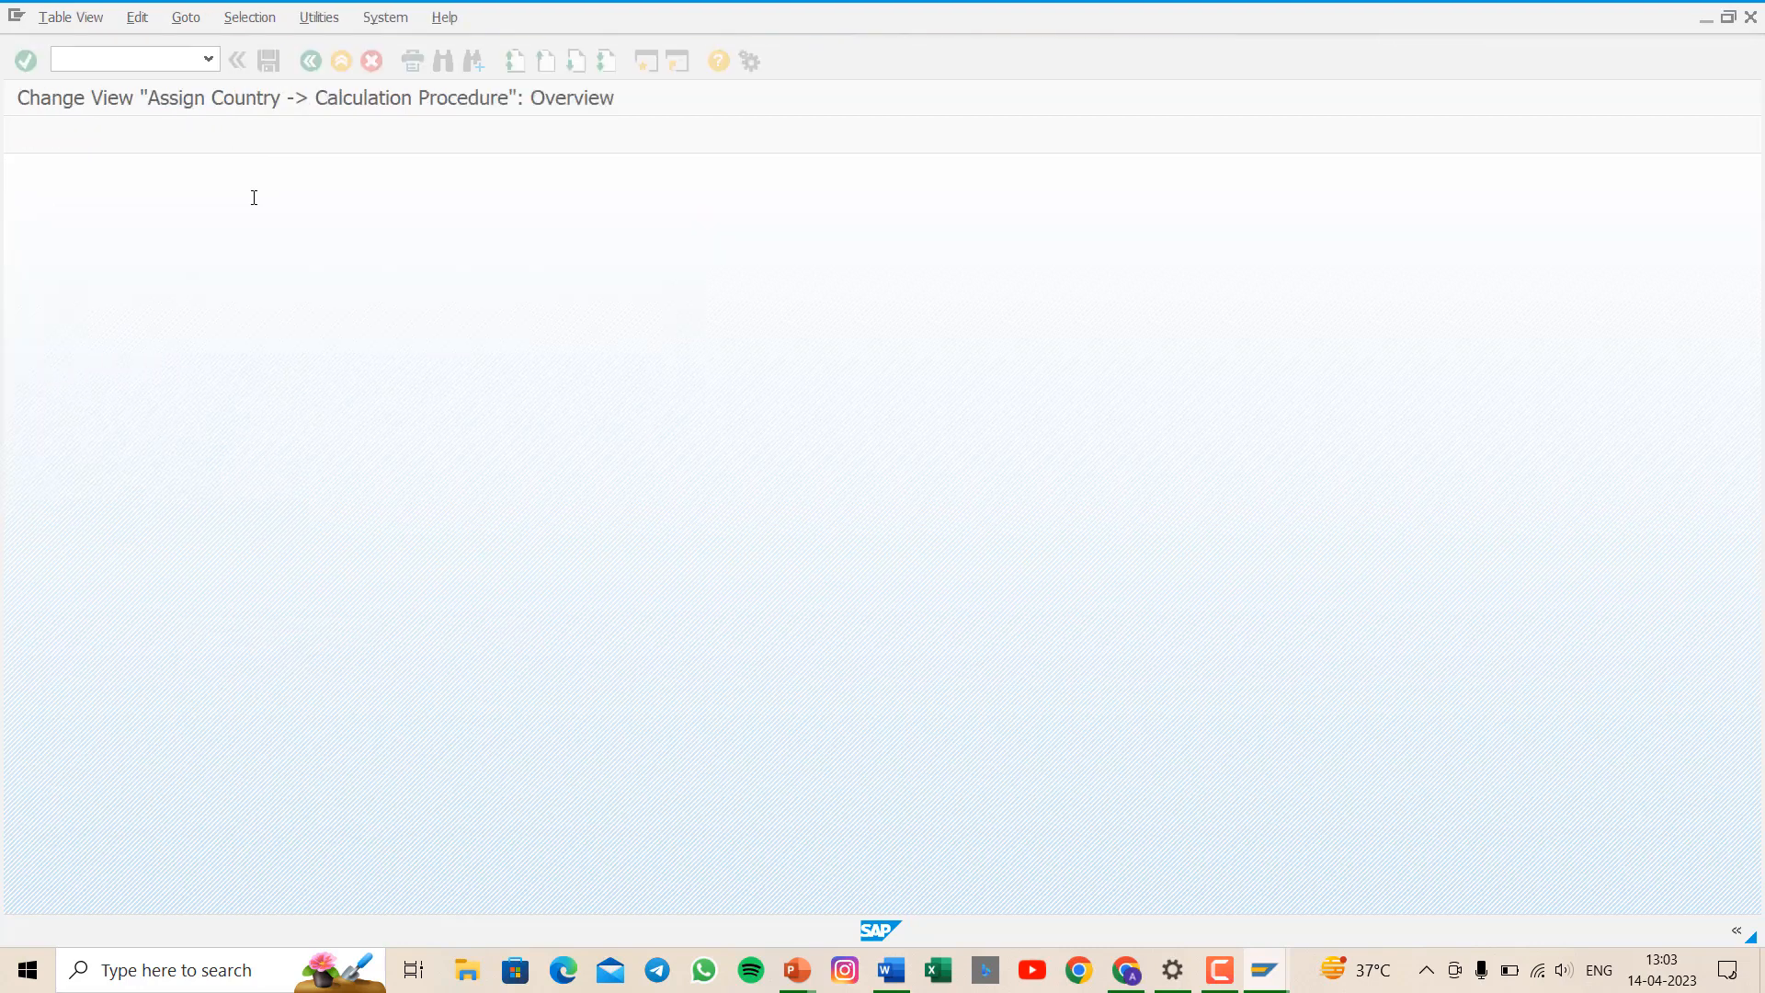
# - Go to transaction FS00 and review the type, control data and document creation settings of the input cgst liability account 7
pyautogui.click(119, 56)
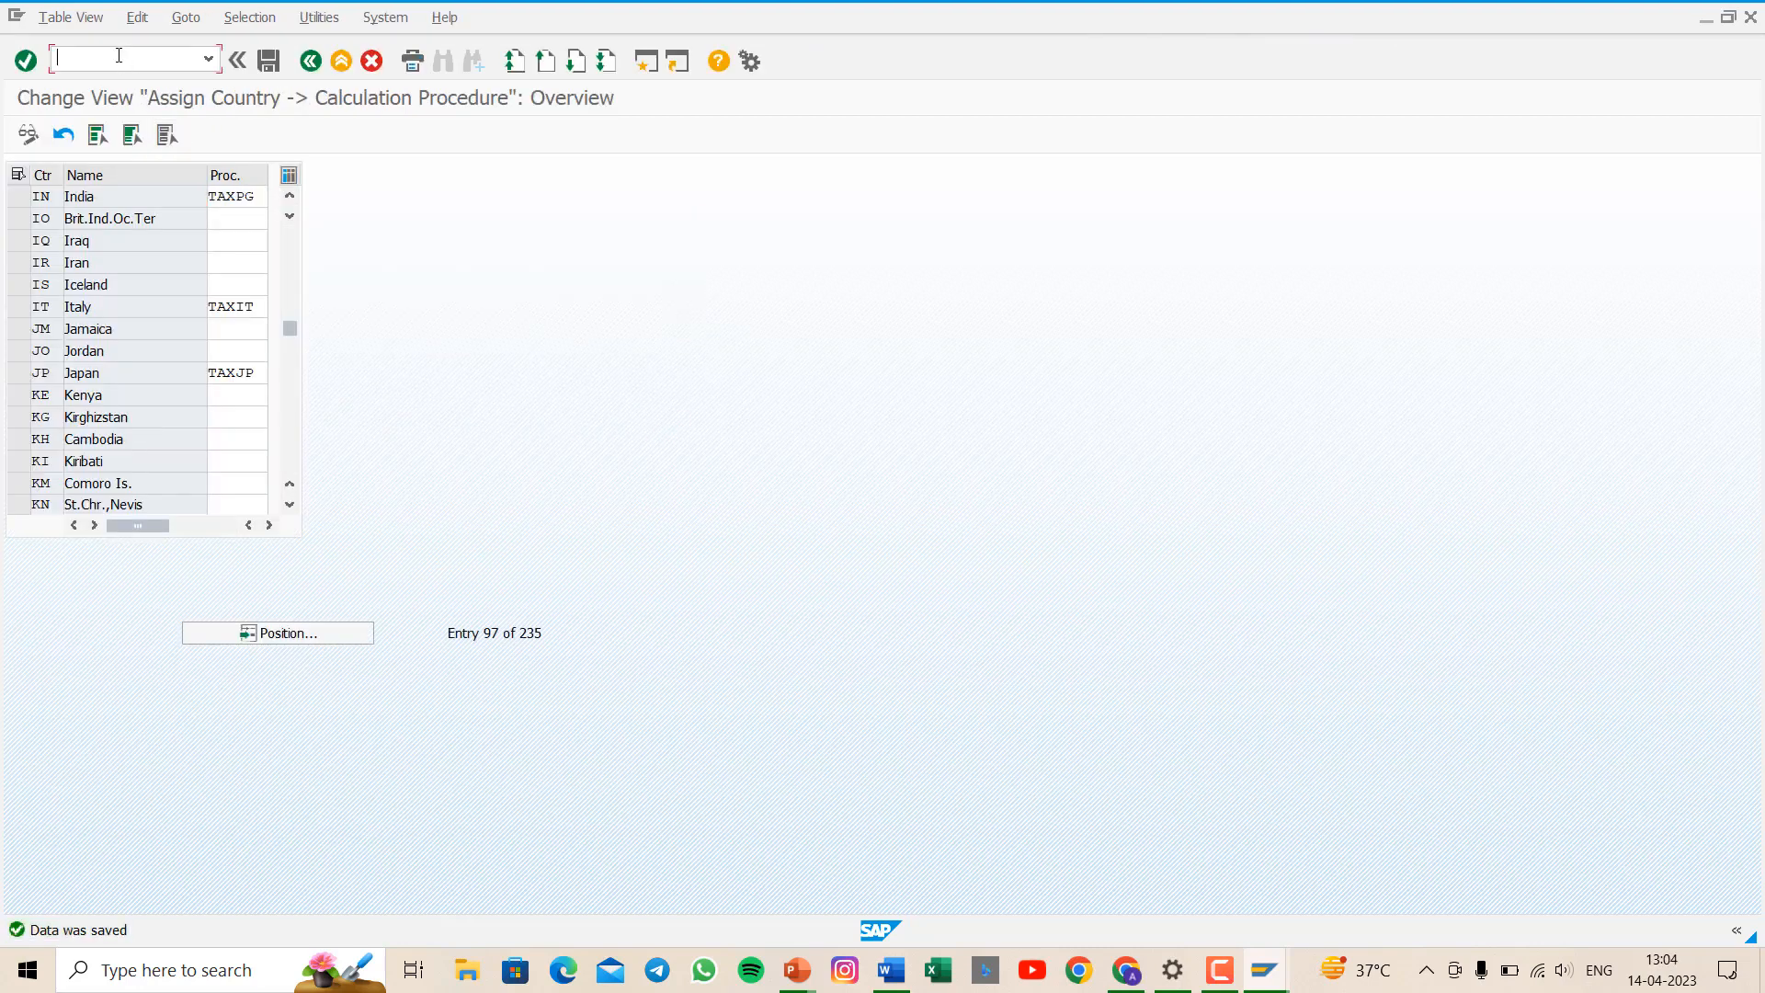
pyautogui.write('/nfs00')
pyautogui.press('Return')
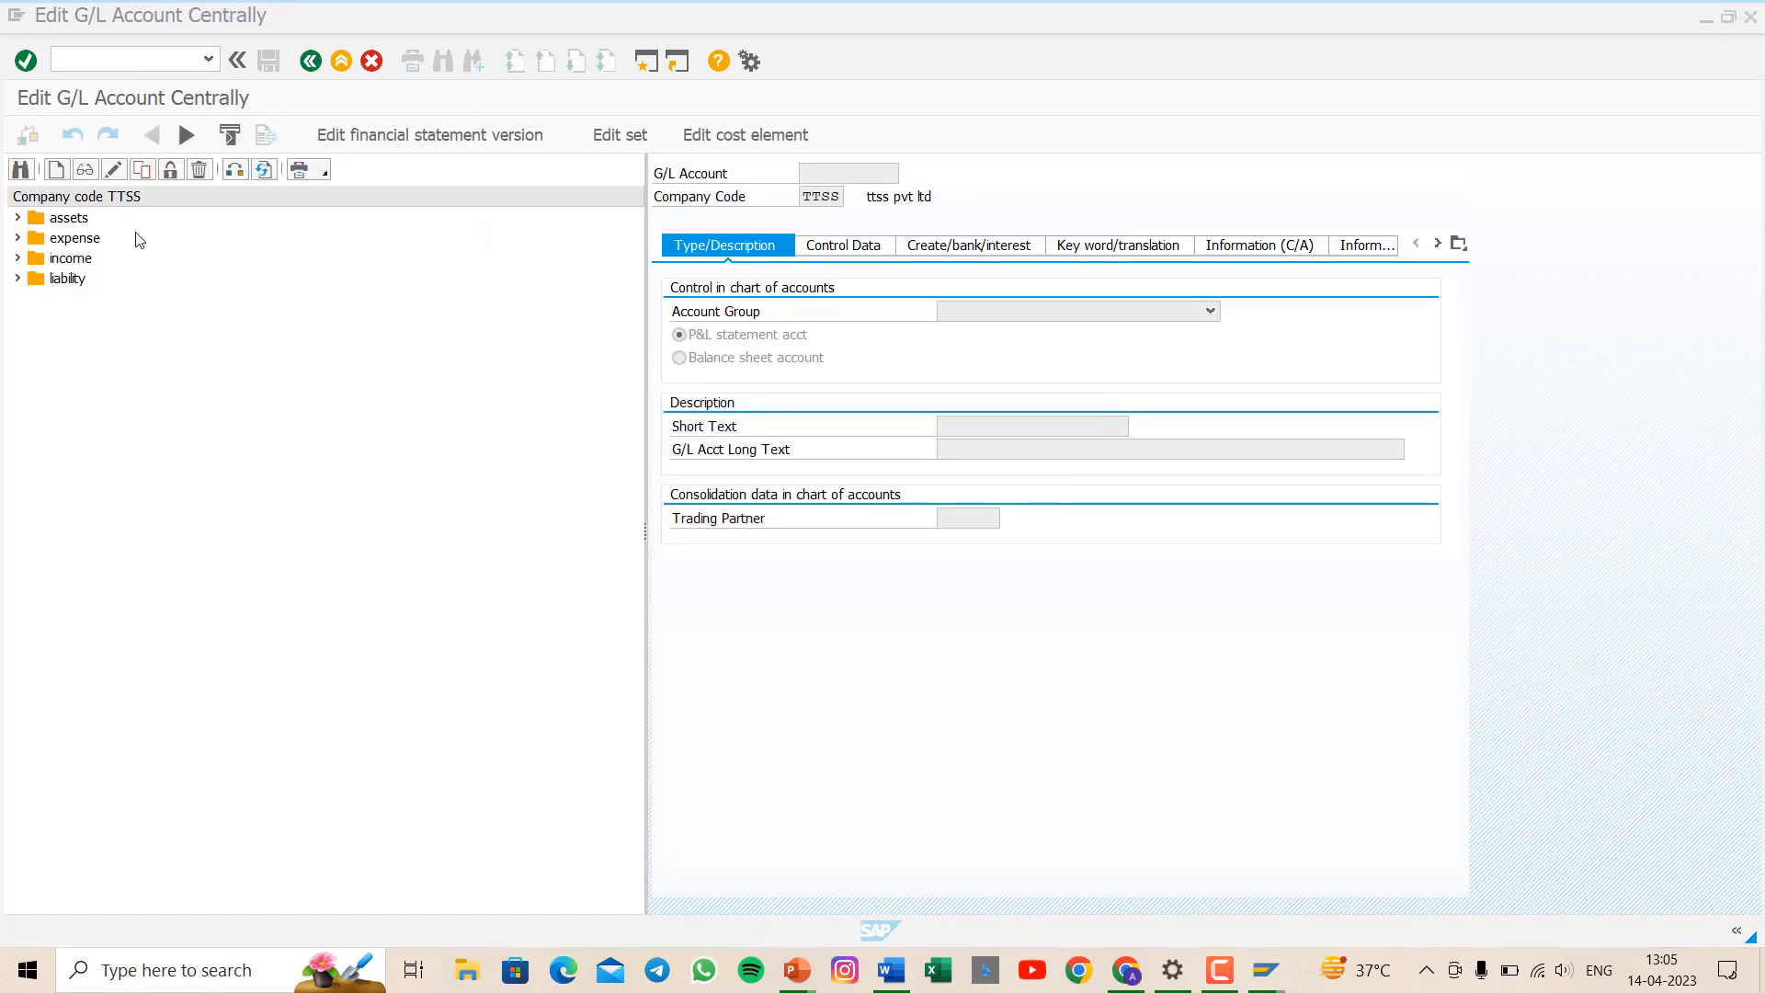
pyautogui.click(16, 280)
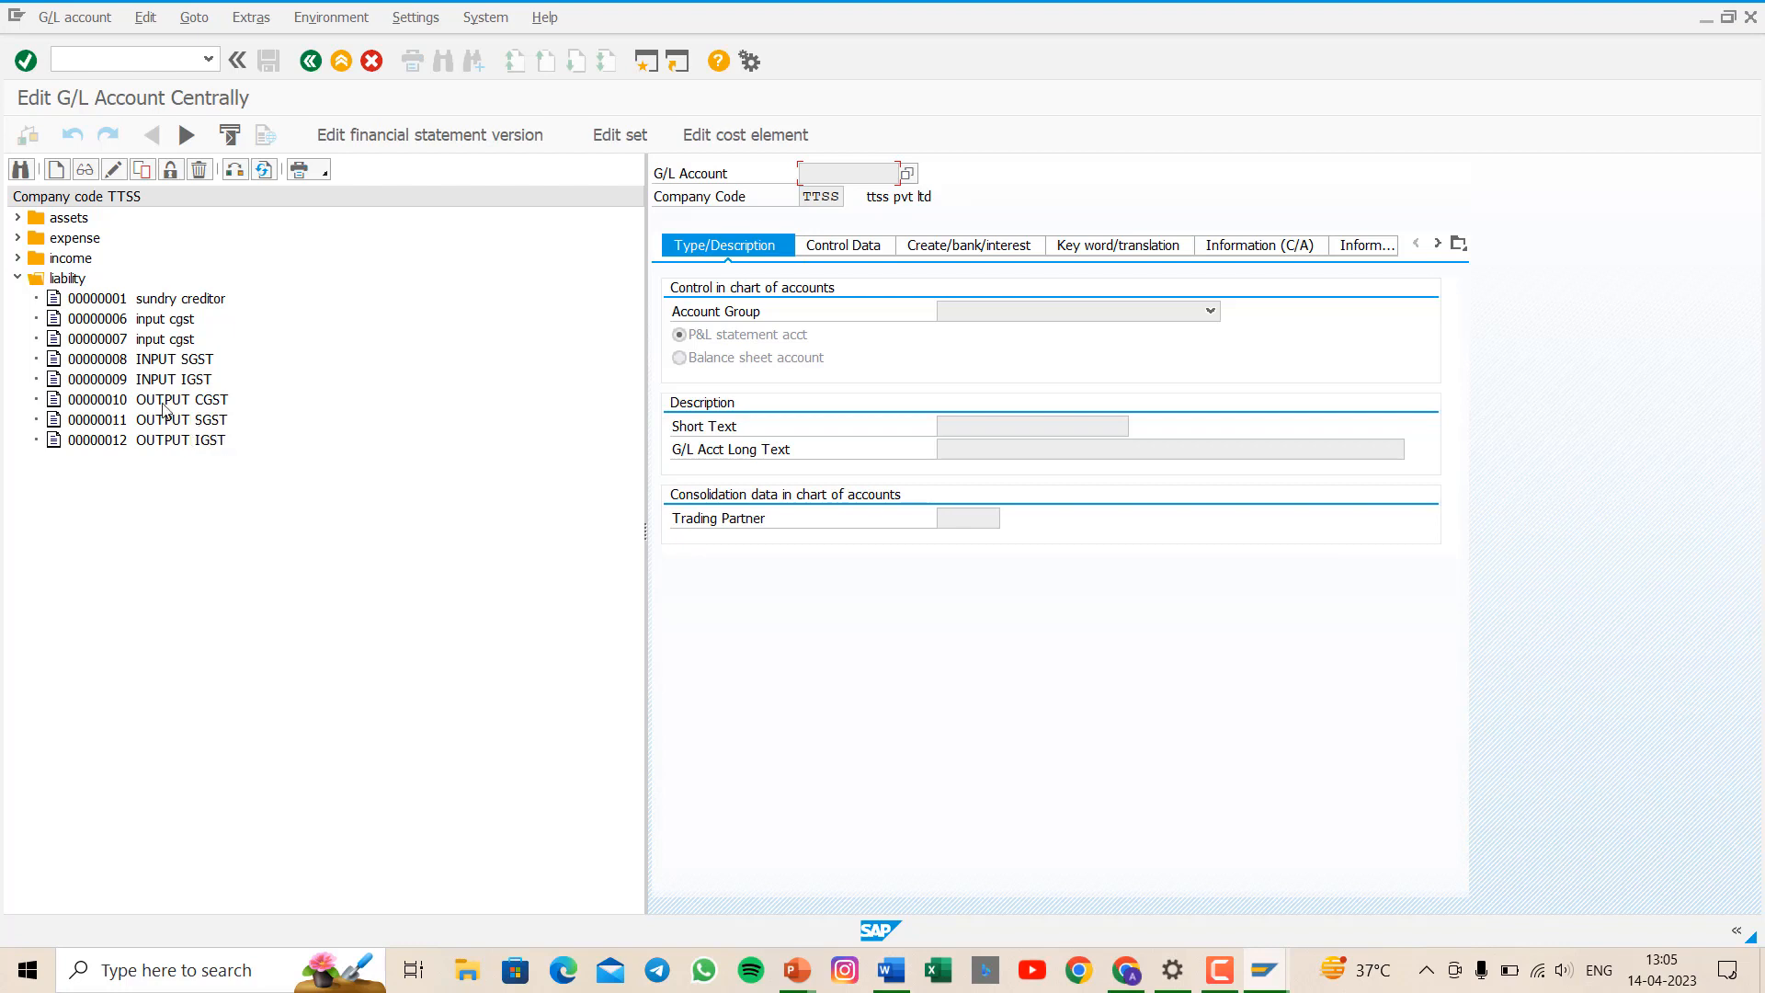
pyautogui.doubleClick(123, 340)
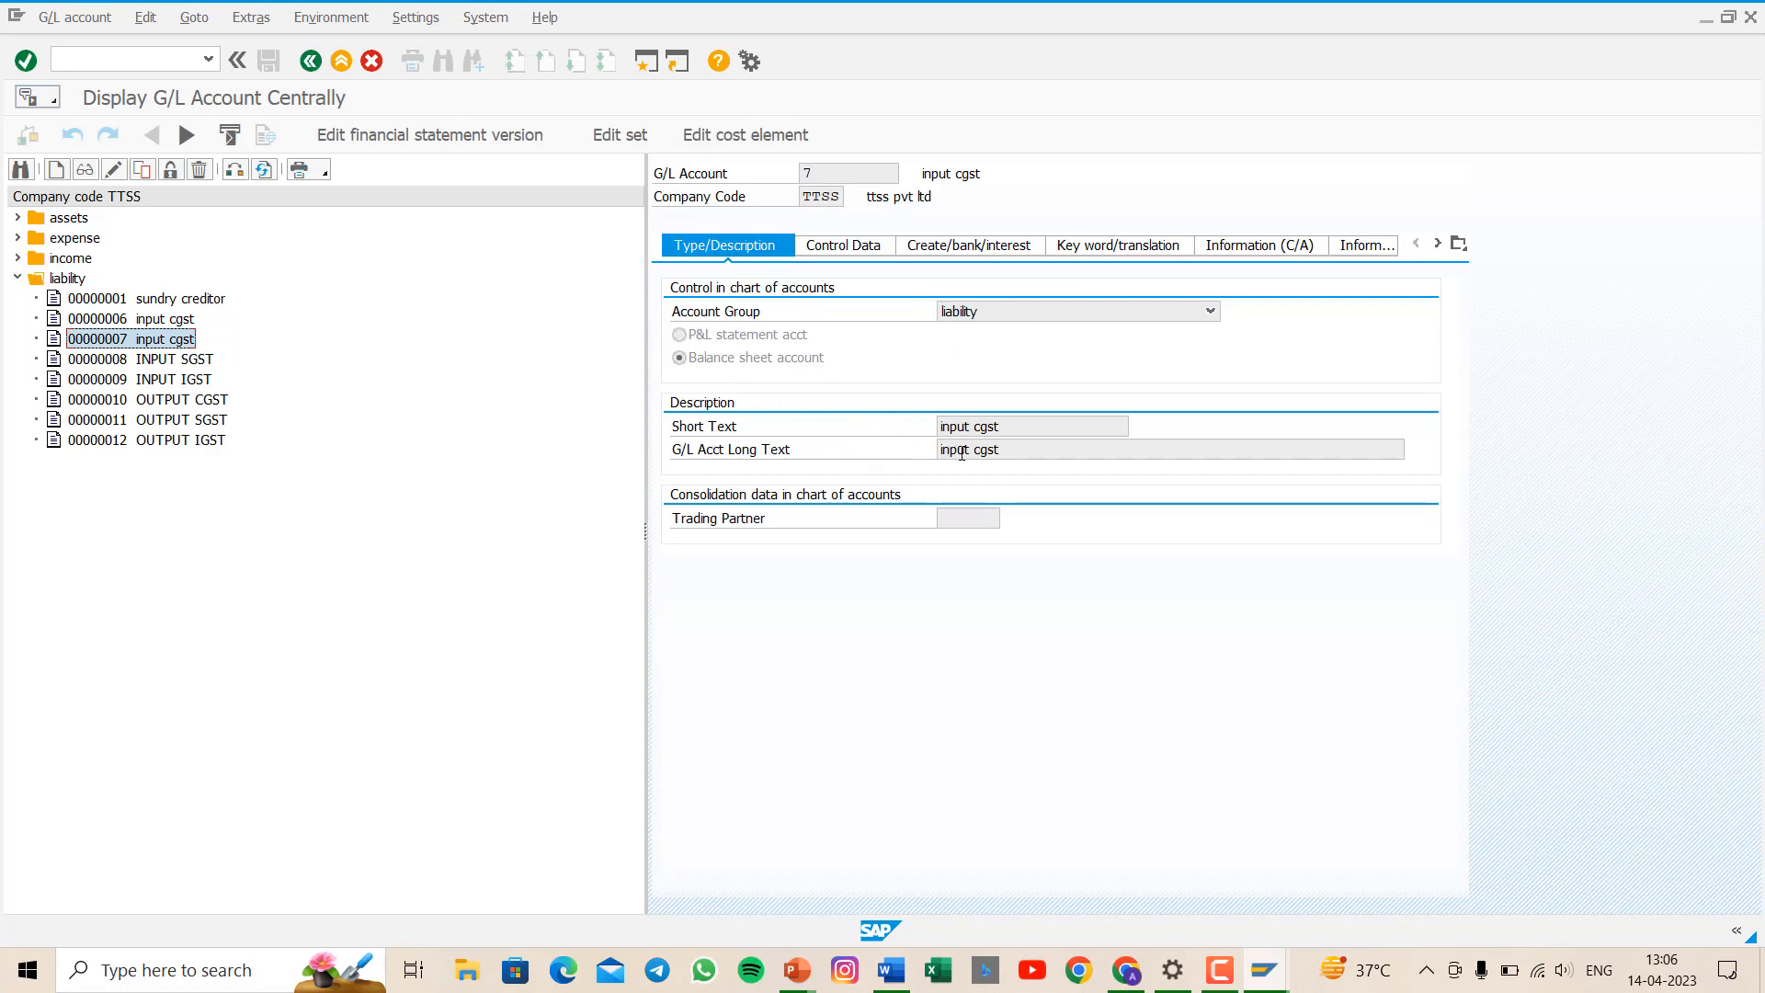
pyautogui.click(873, 246)
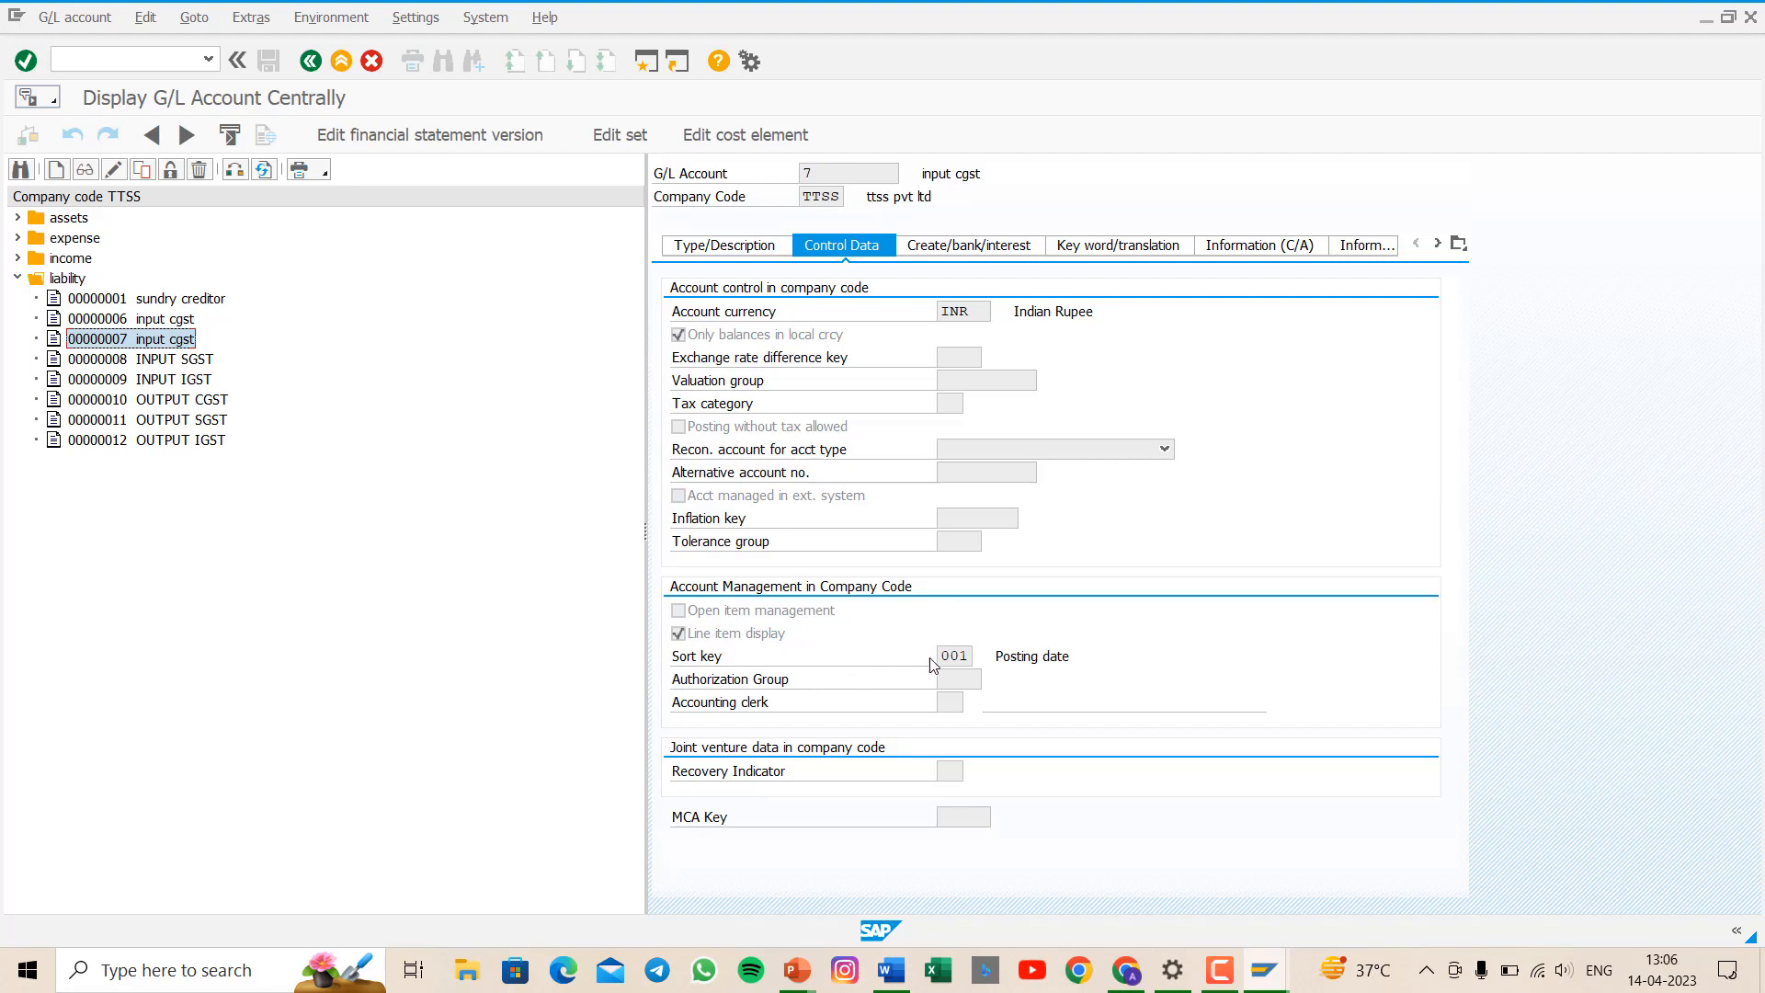
pyautogui.click(951, 244)
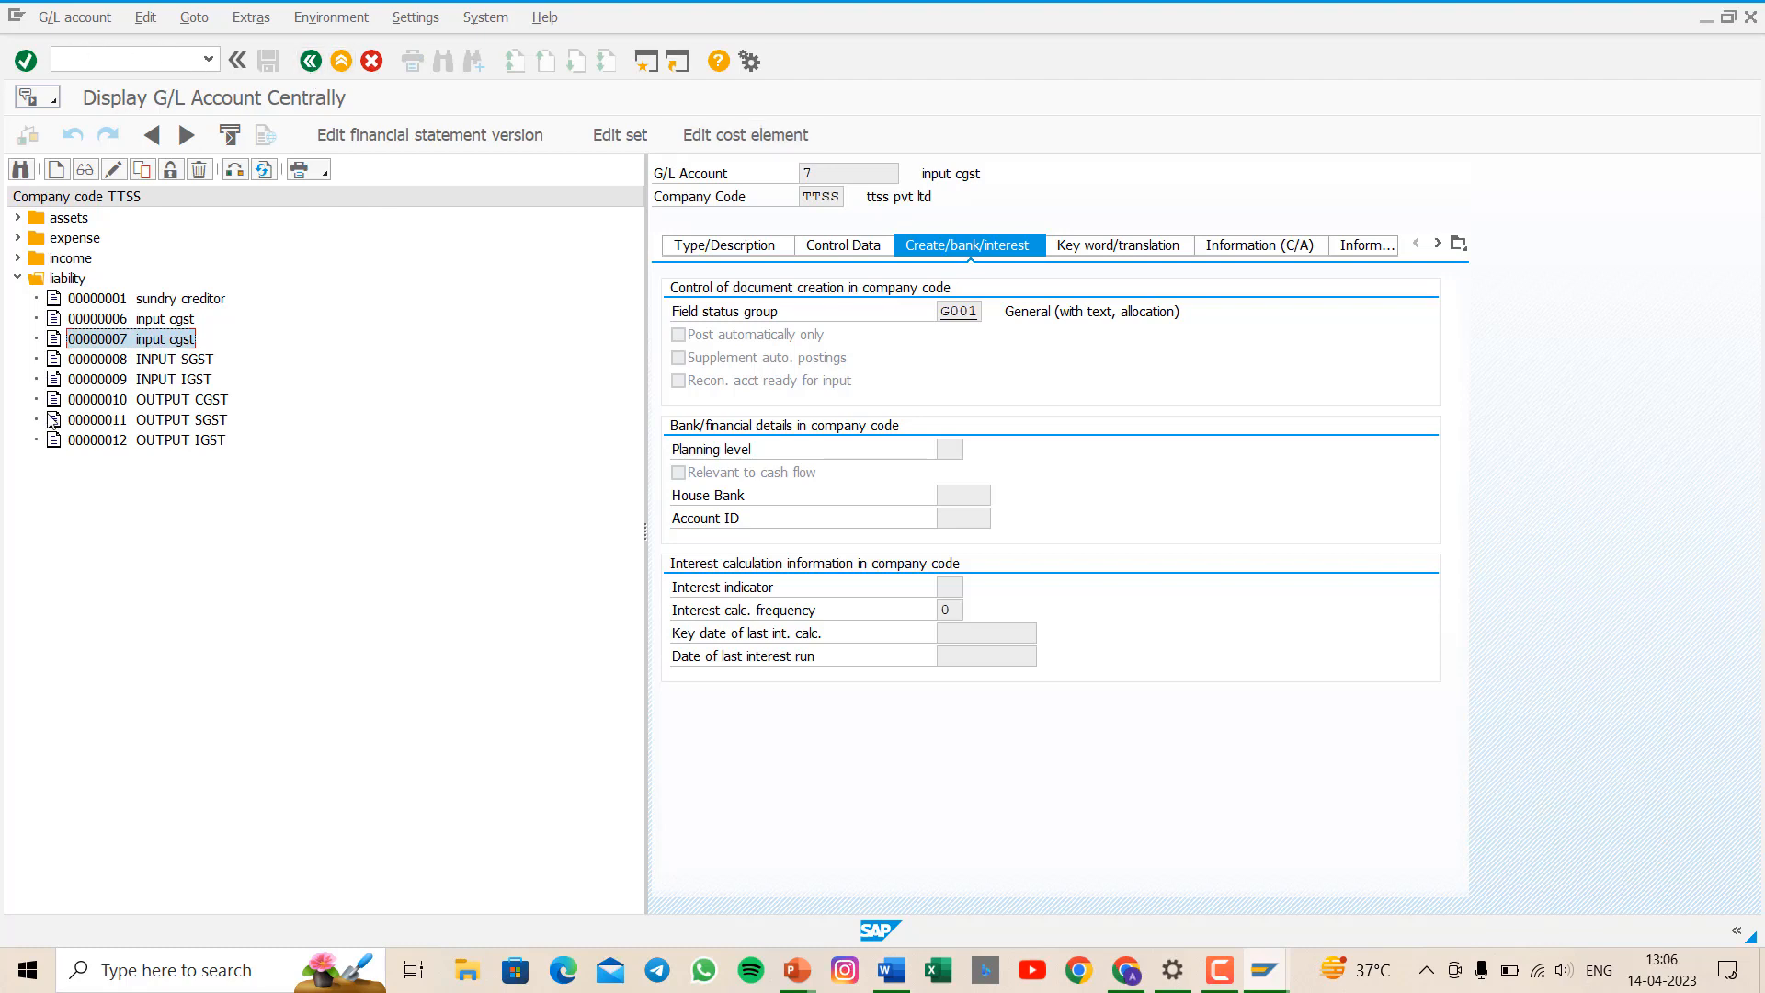
# - Review the type, control data and document creation settings of the purchase a/c expense account 4003
pyautogui.click(19, 278)
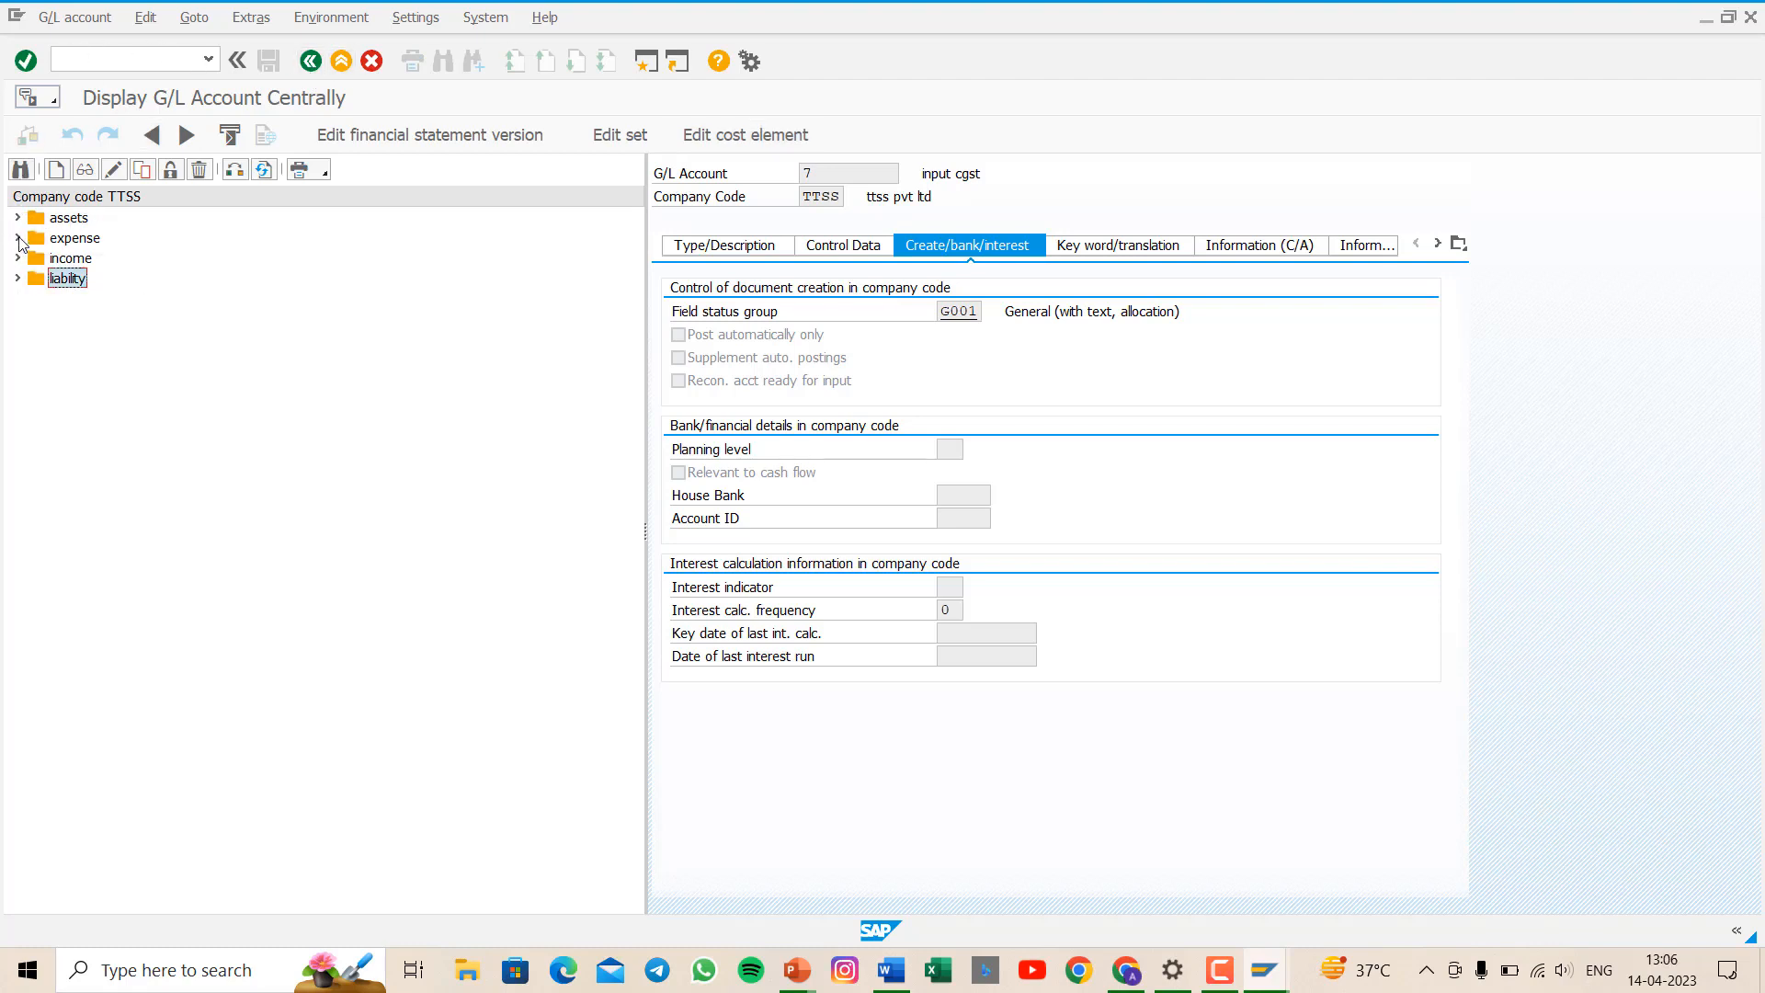
pyautogui.click(18, 239)
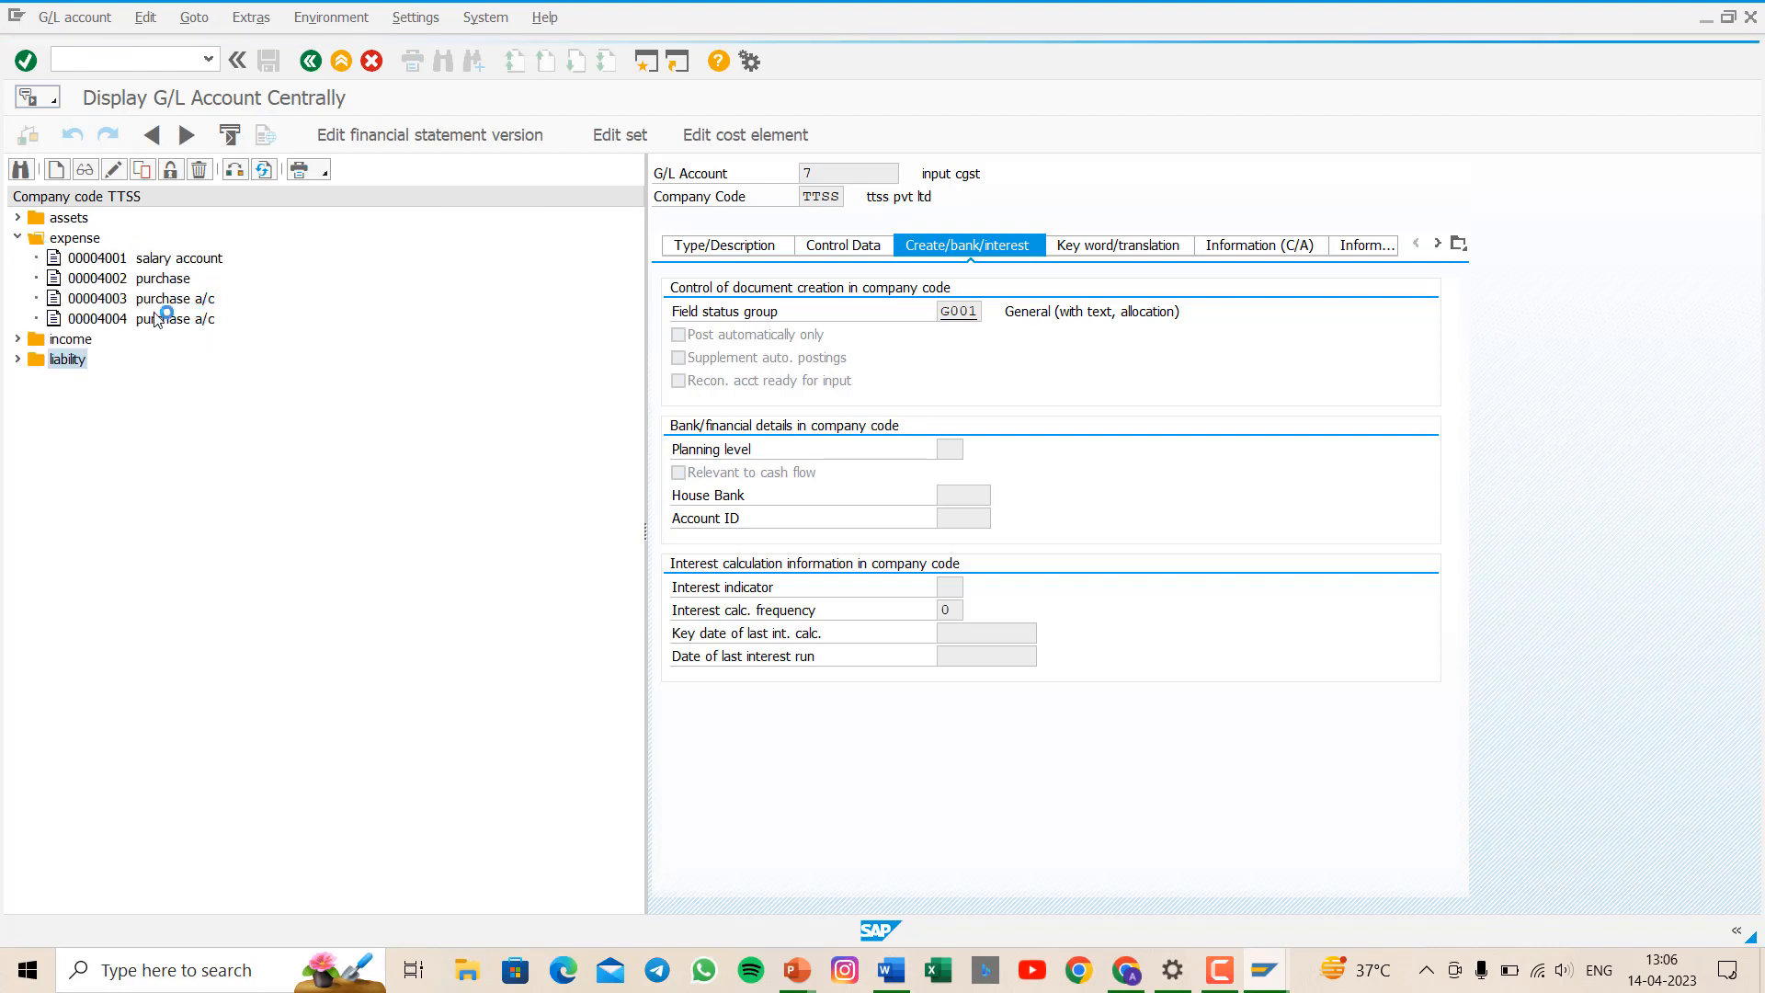
pyautogui.click(193, 299)
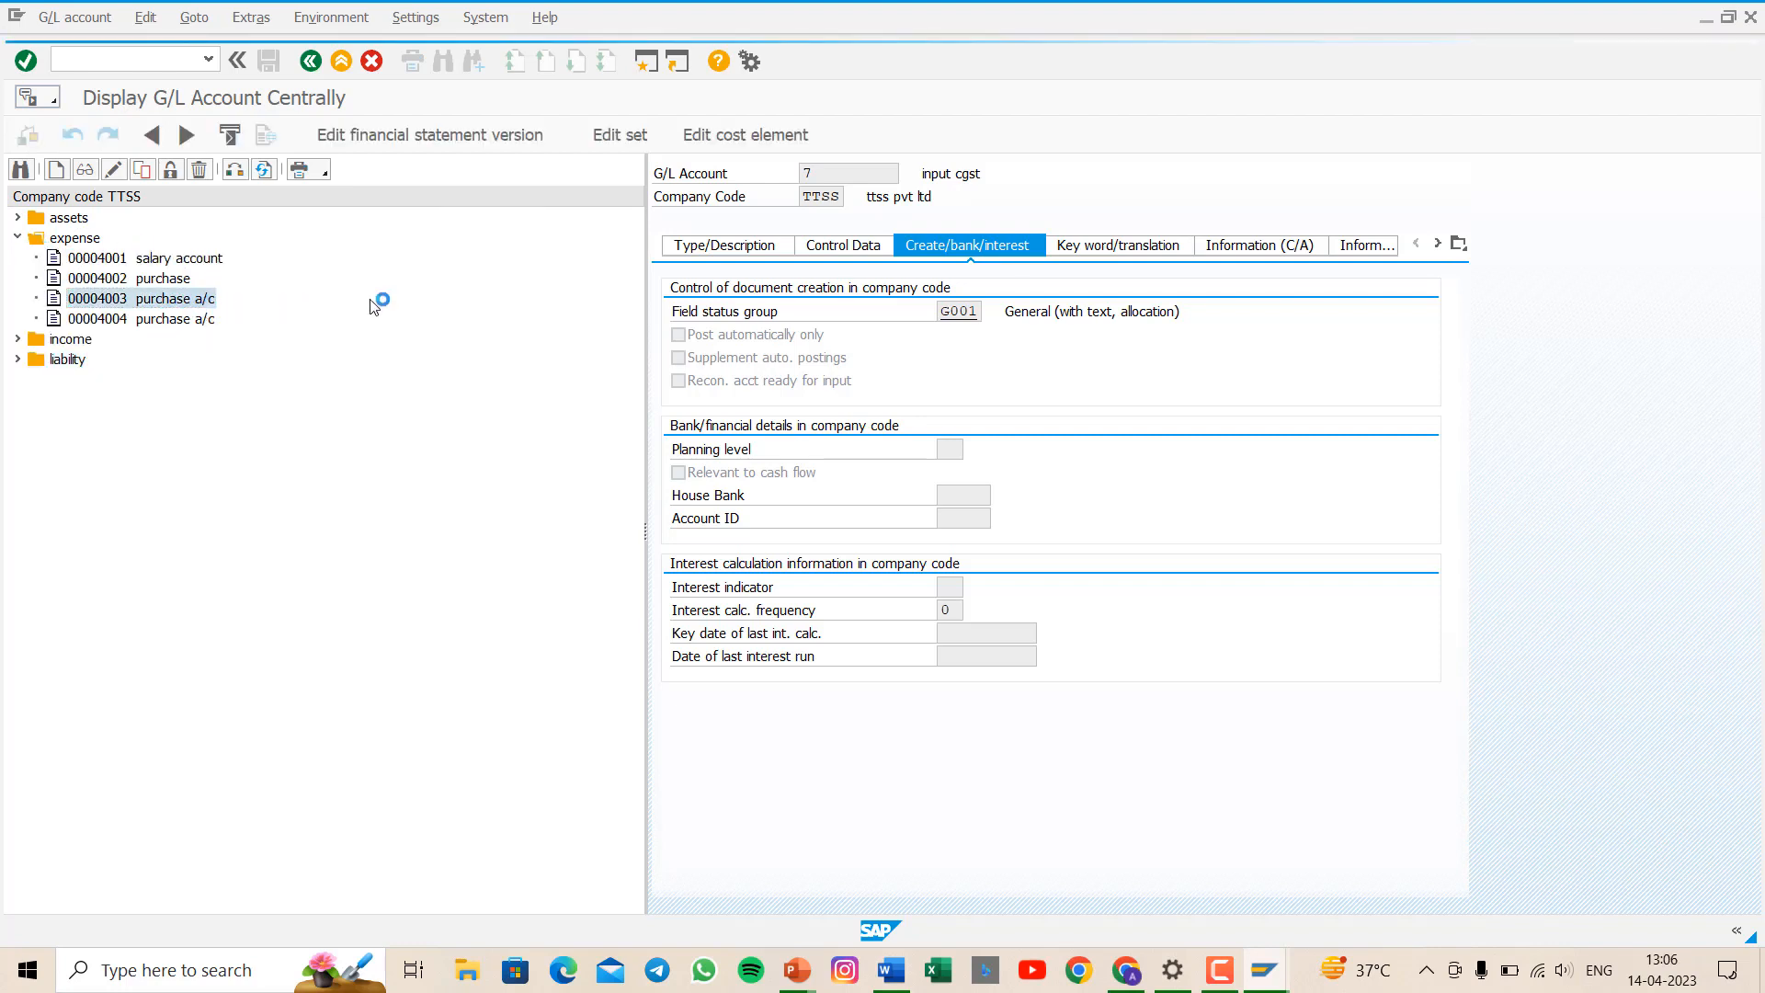
pyautogui.click(729, 247)
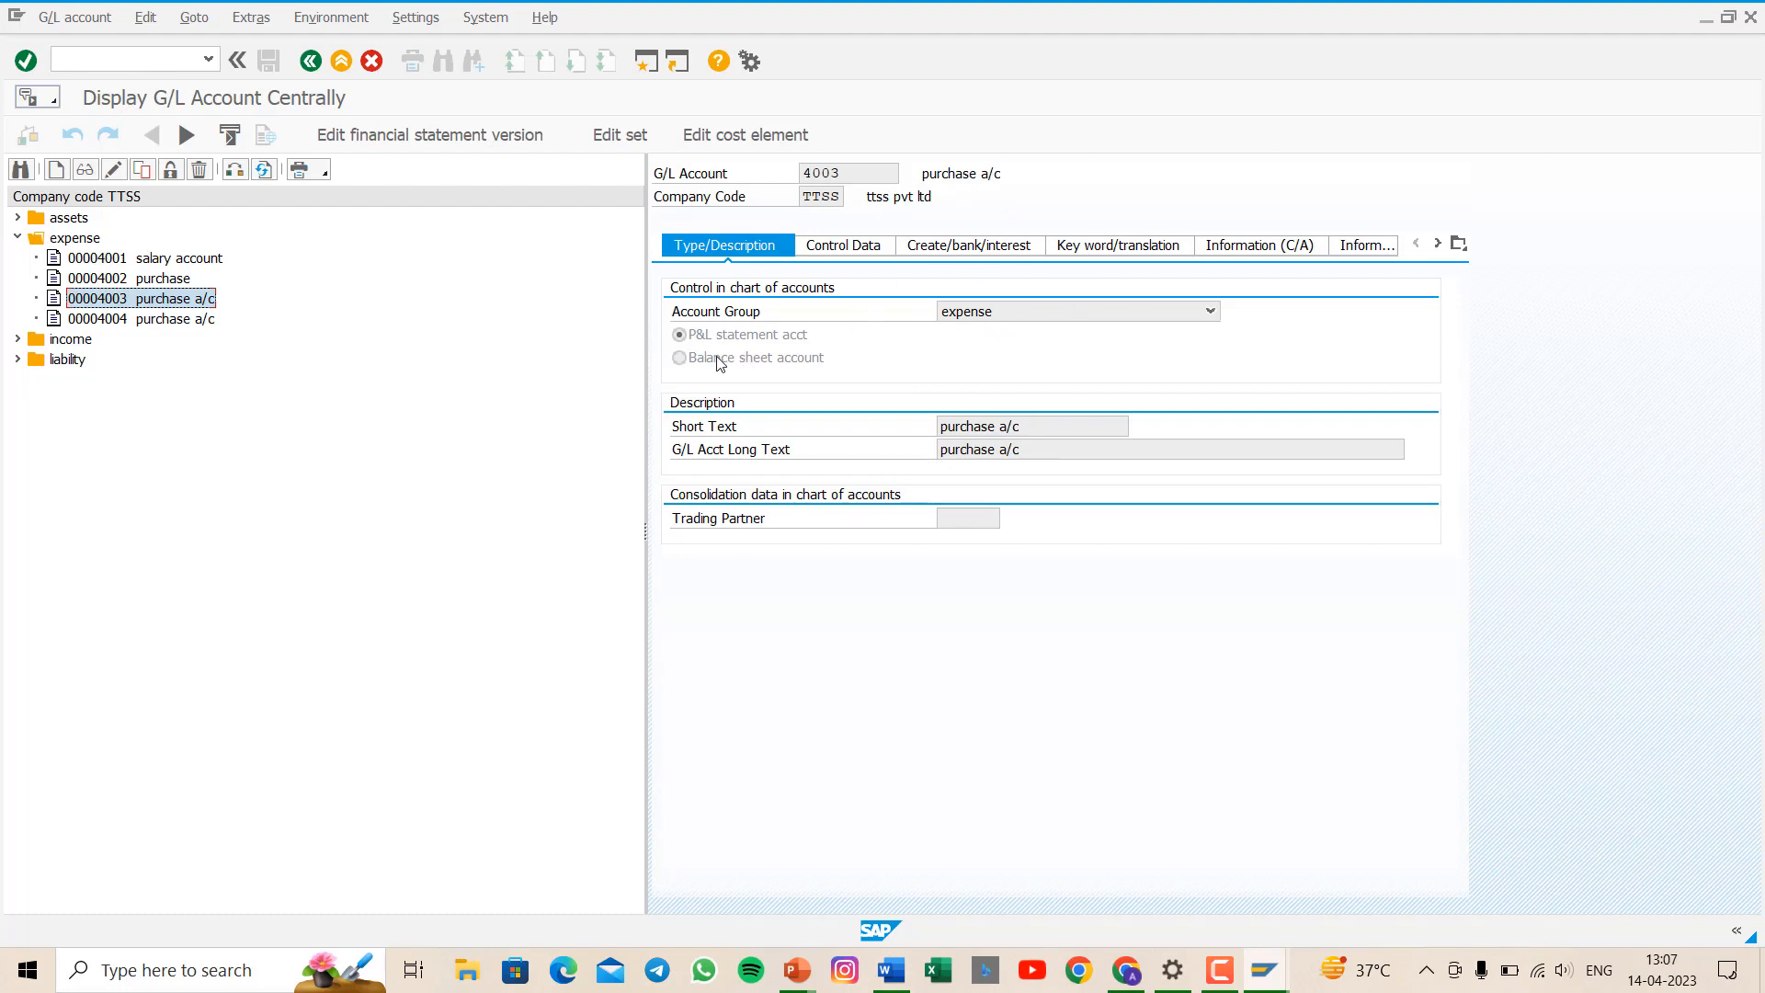
pyautogui.click(855, 248)
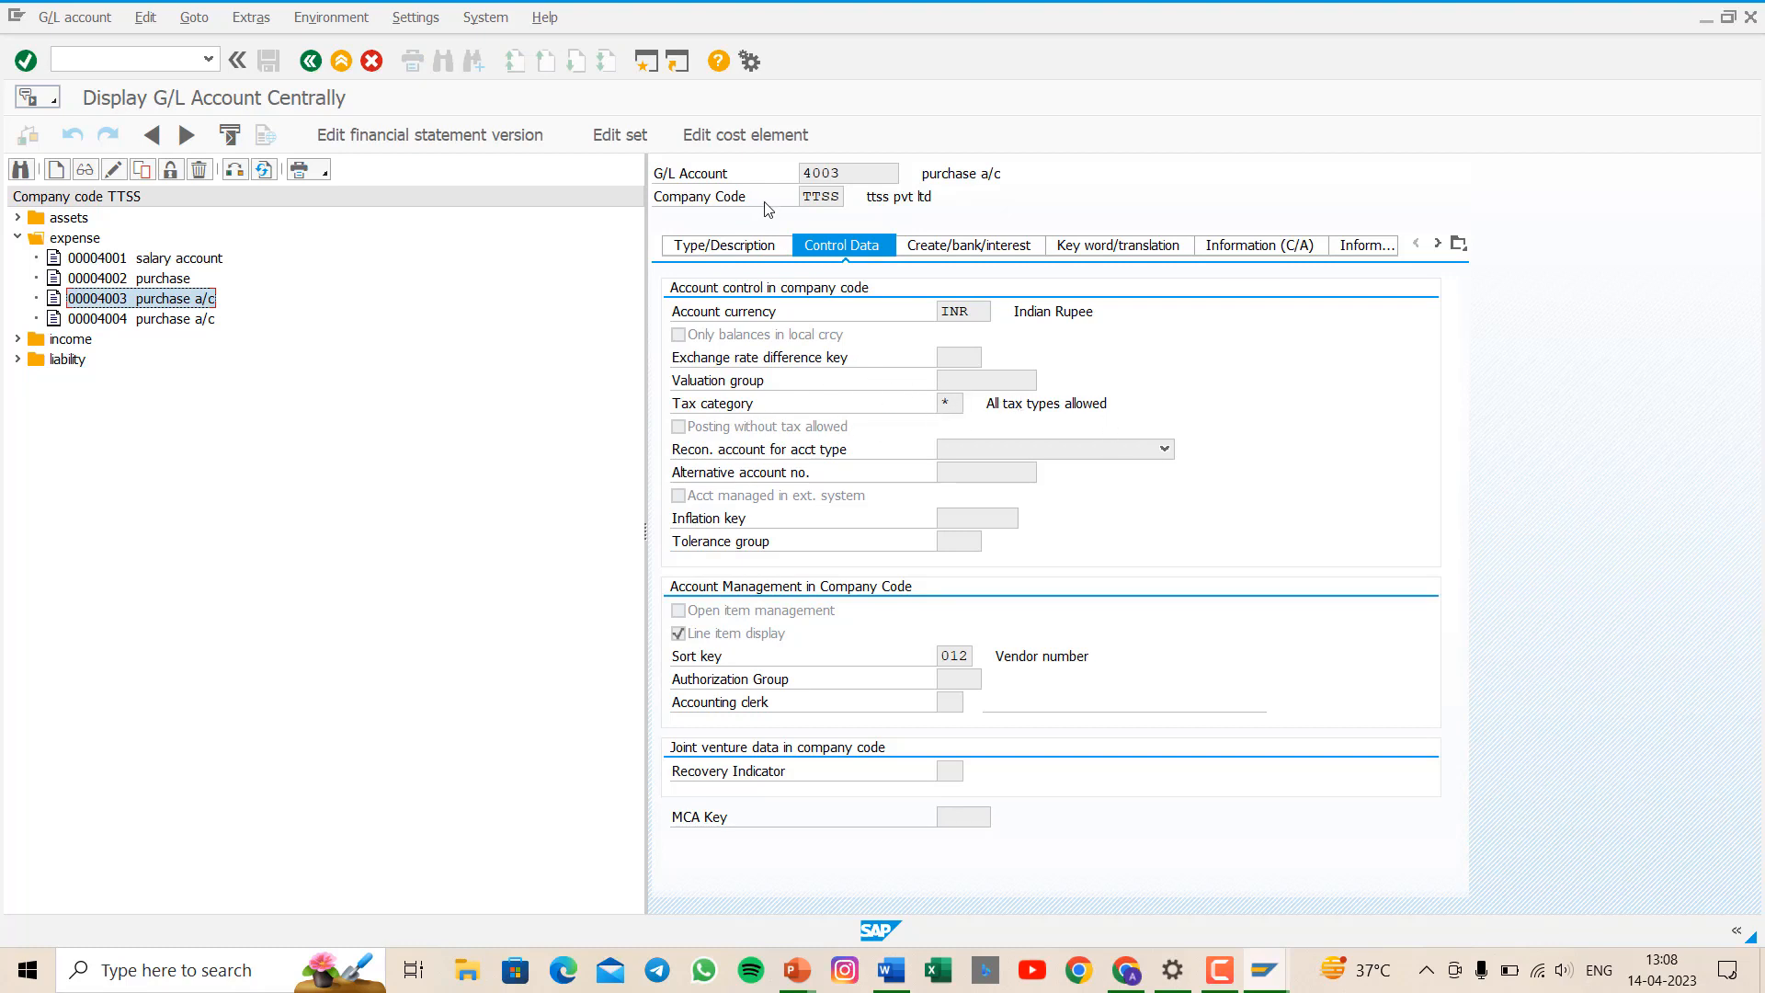
pyautogui.click(947, 257)
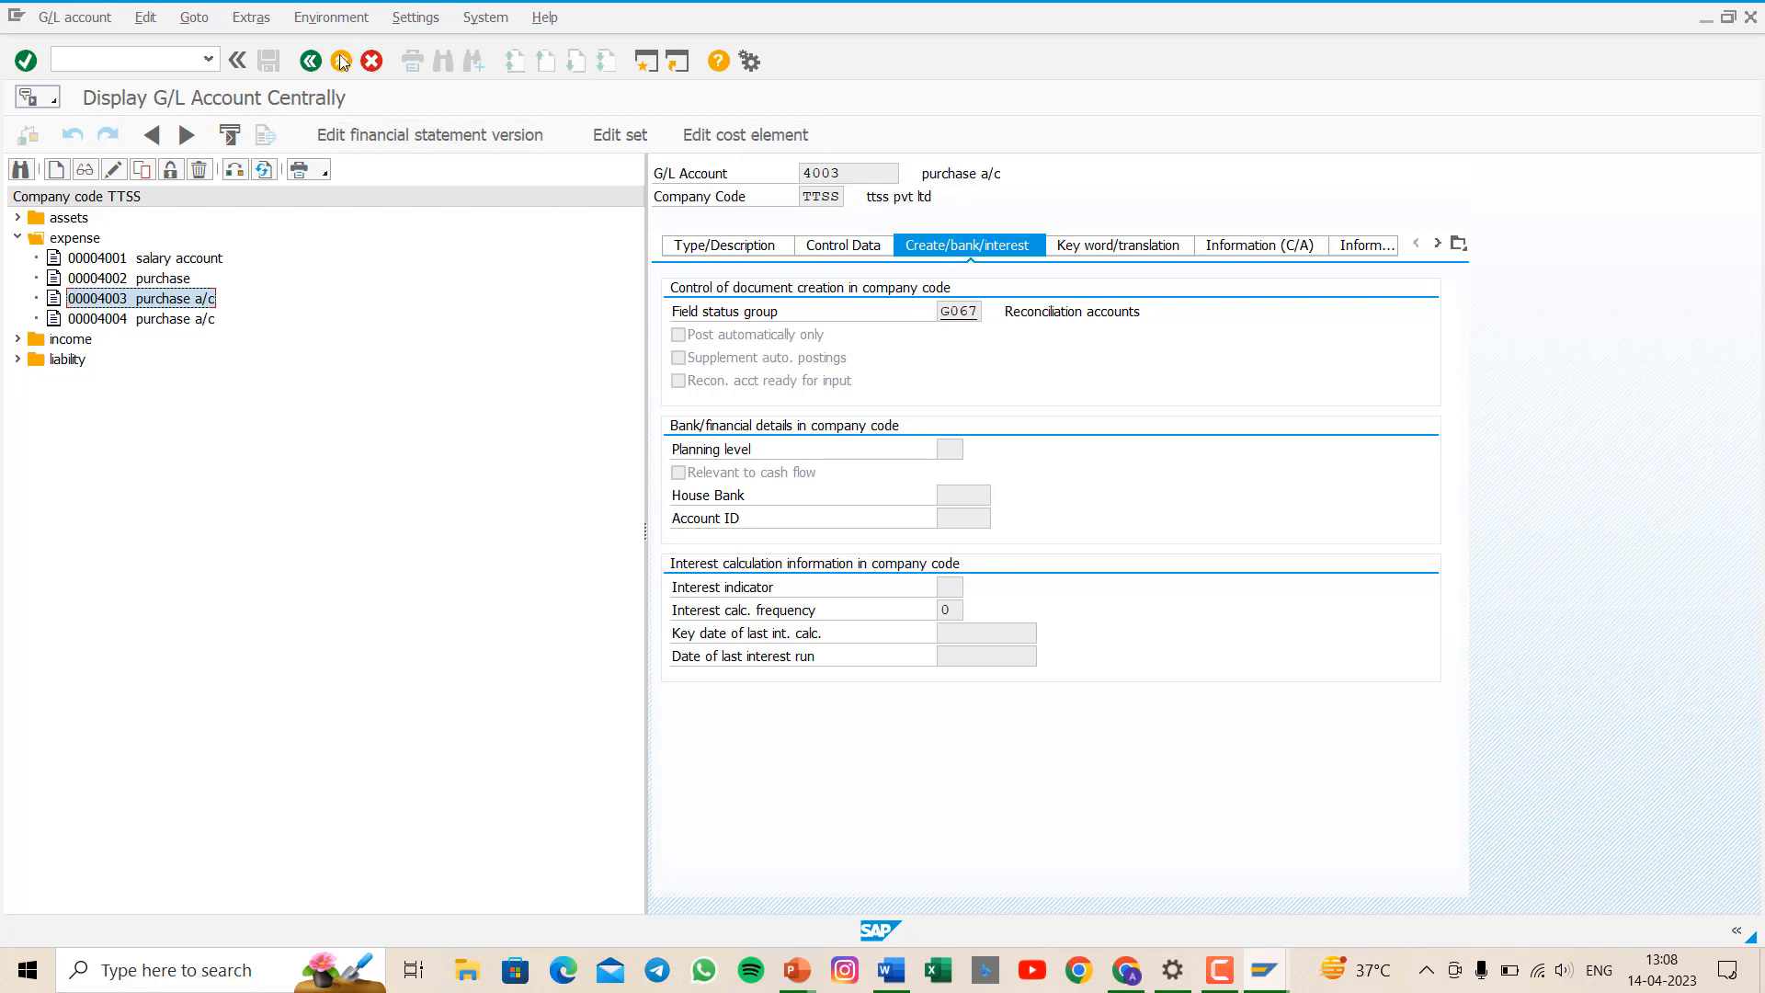
# - List the liability accounts, then switch to transaction OB40 for the automatic posting procedures of taxes on sales/purchases
pyautogui.click(114, 57)
pyautogui.click(18, 360)
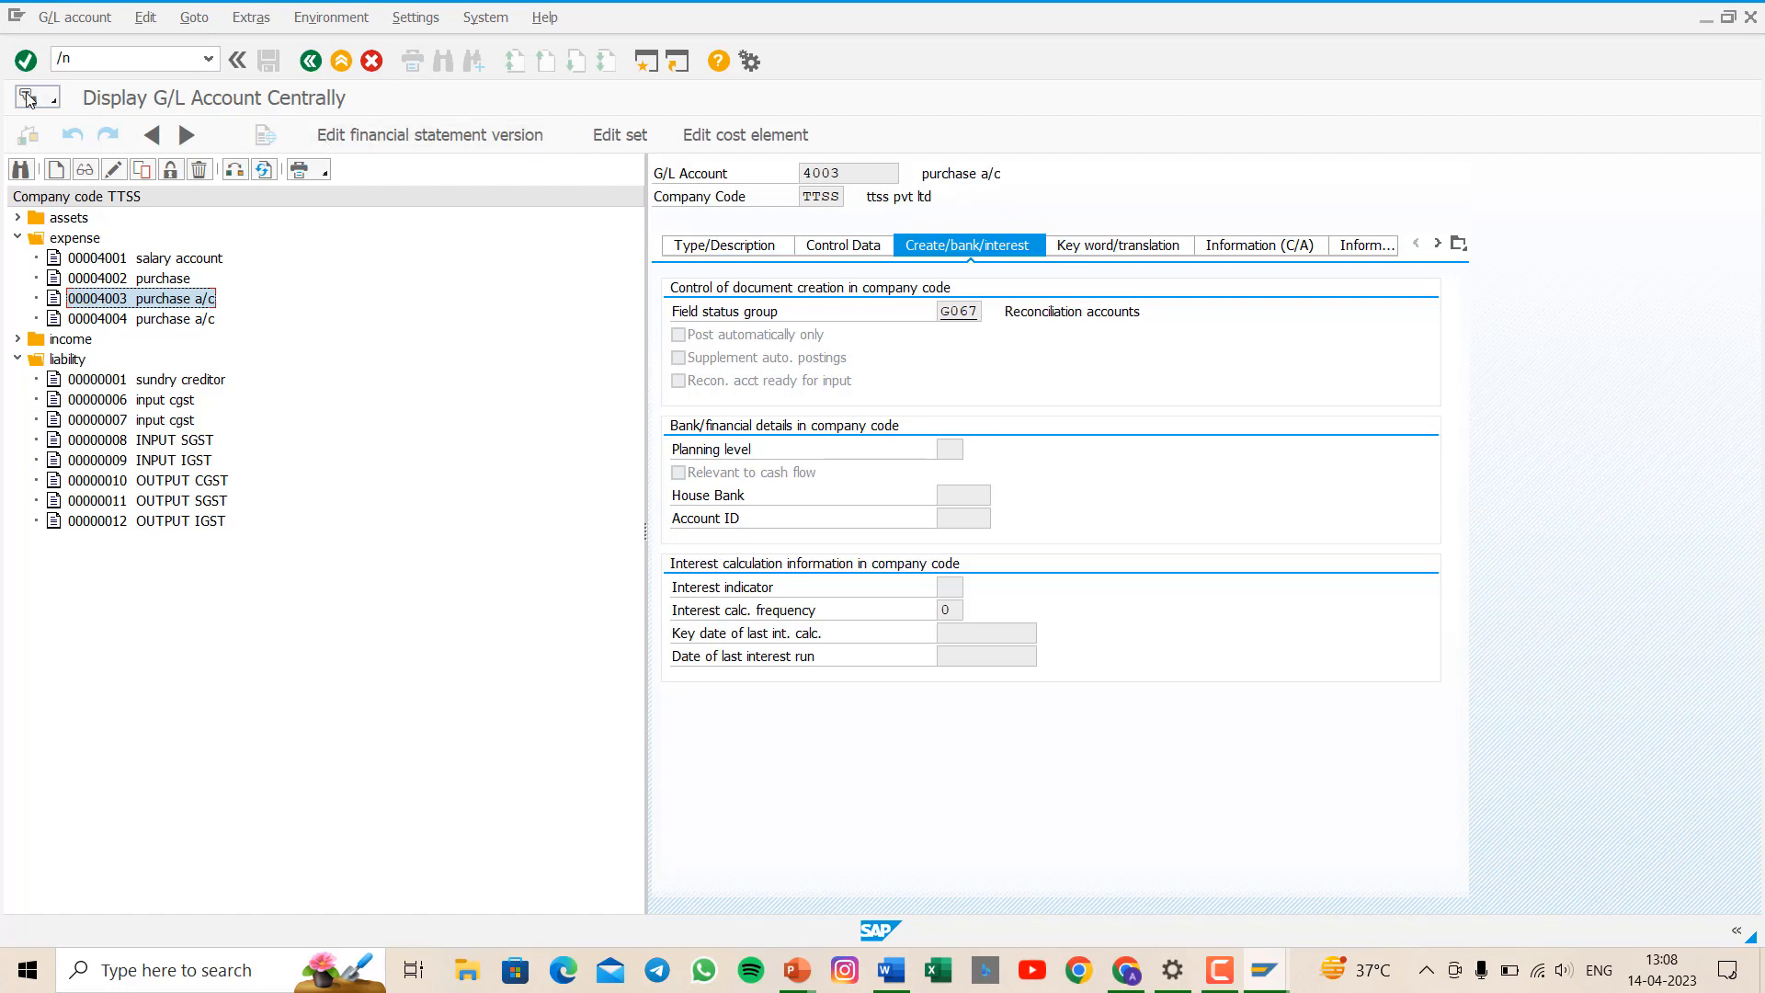
pyautogui.click(118, 63)
pyautogui.press('BackSpace')
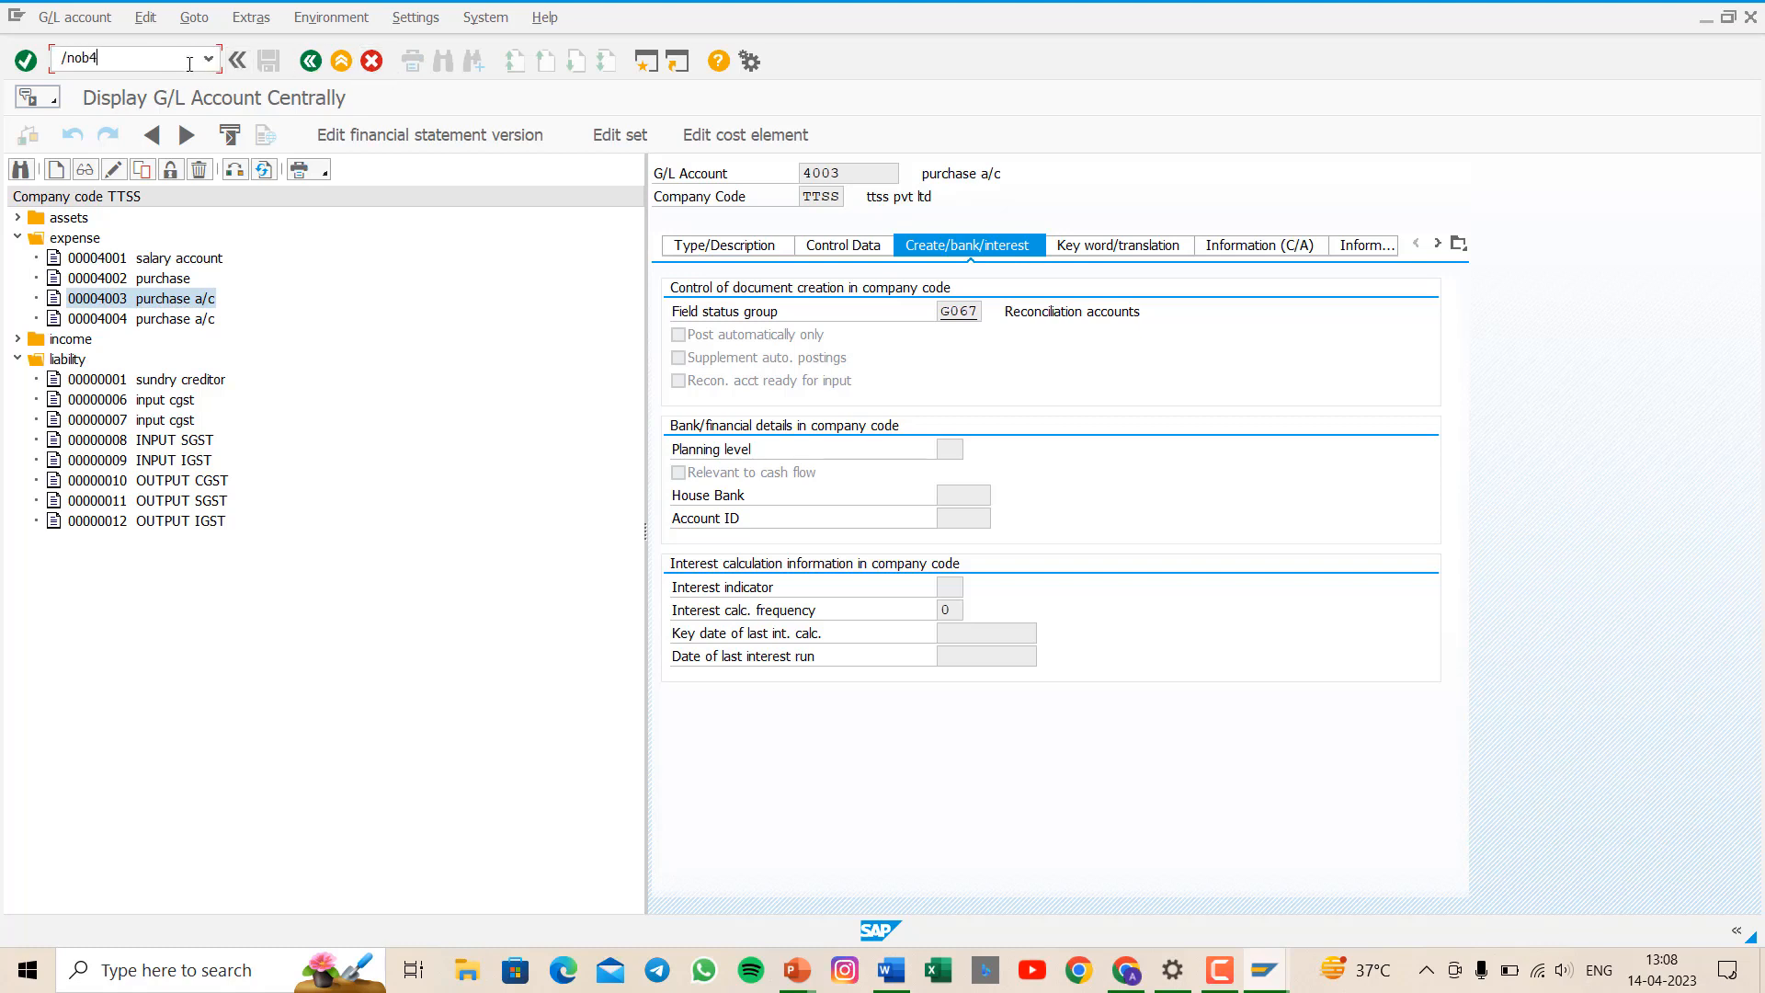
pyautogui.write('/nob40')
pyautogui.press('Return')
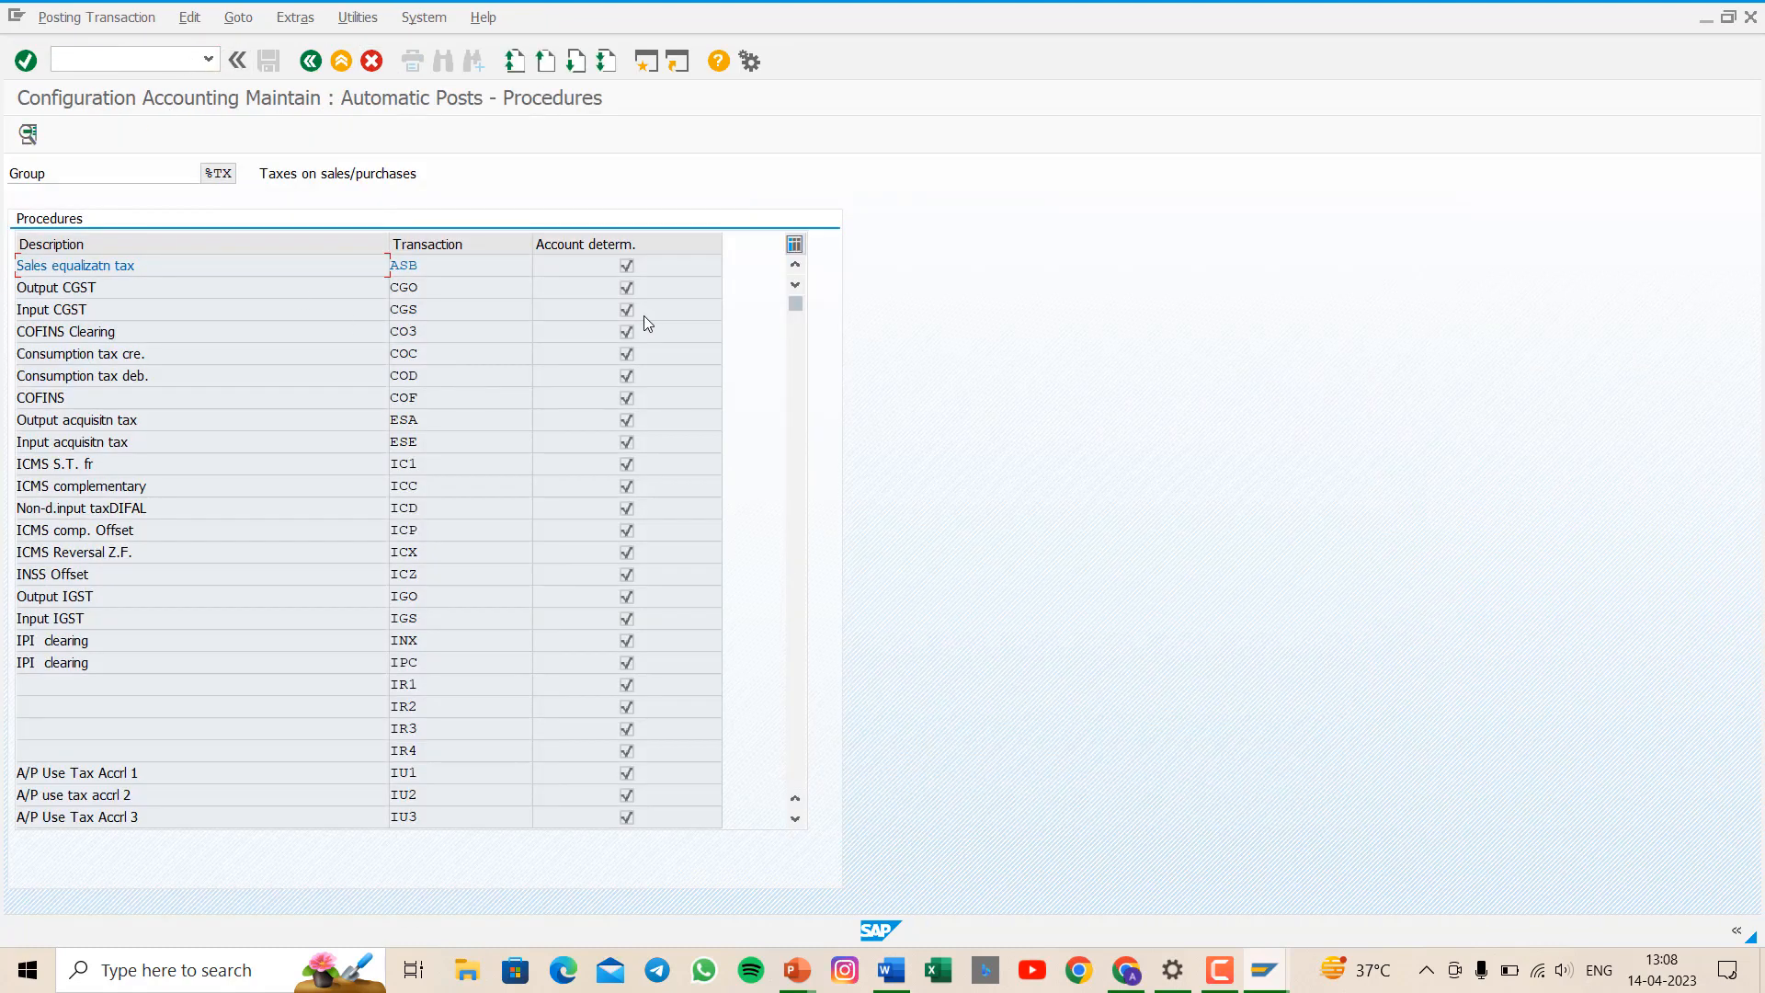
# - Open the account determination rules of the input cgst transaction PG1 for chart of accounts TTSS
pyautogui.click(796, 820)
pyautogui.click(796, 820)
pyautogui.click(796, 820)
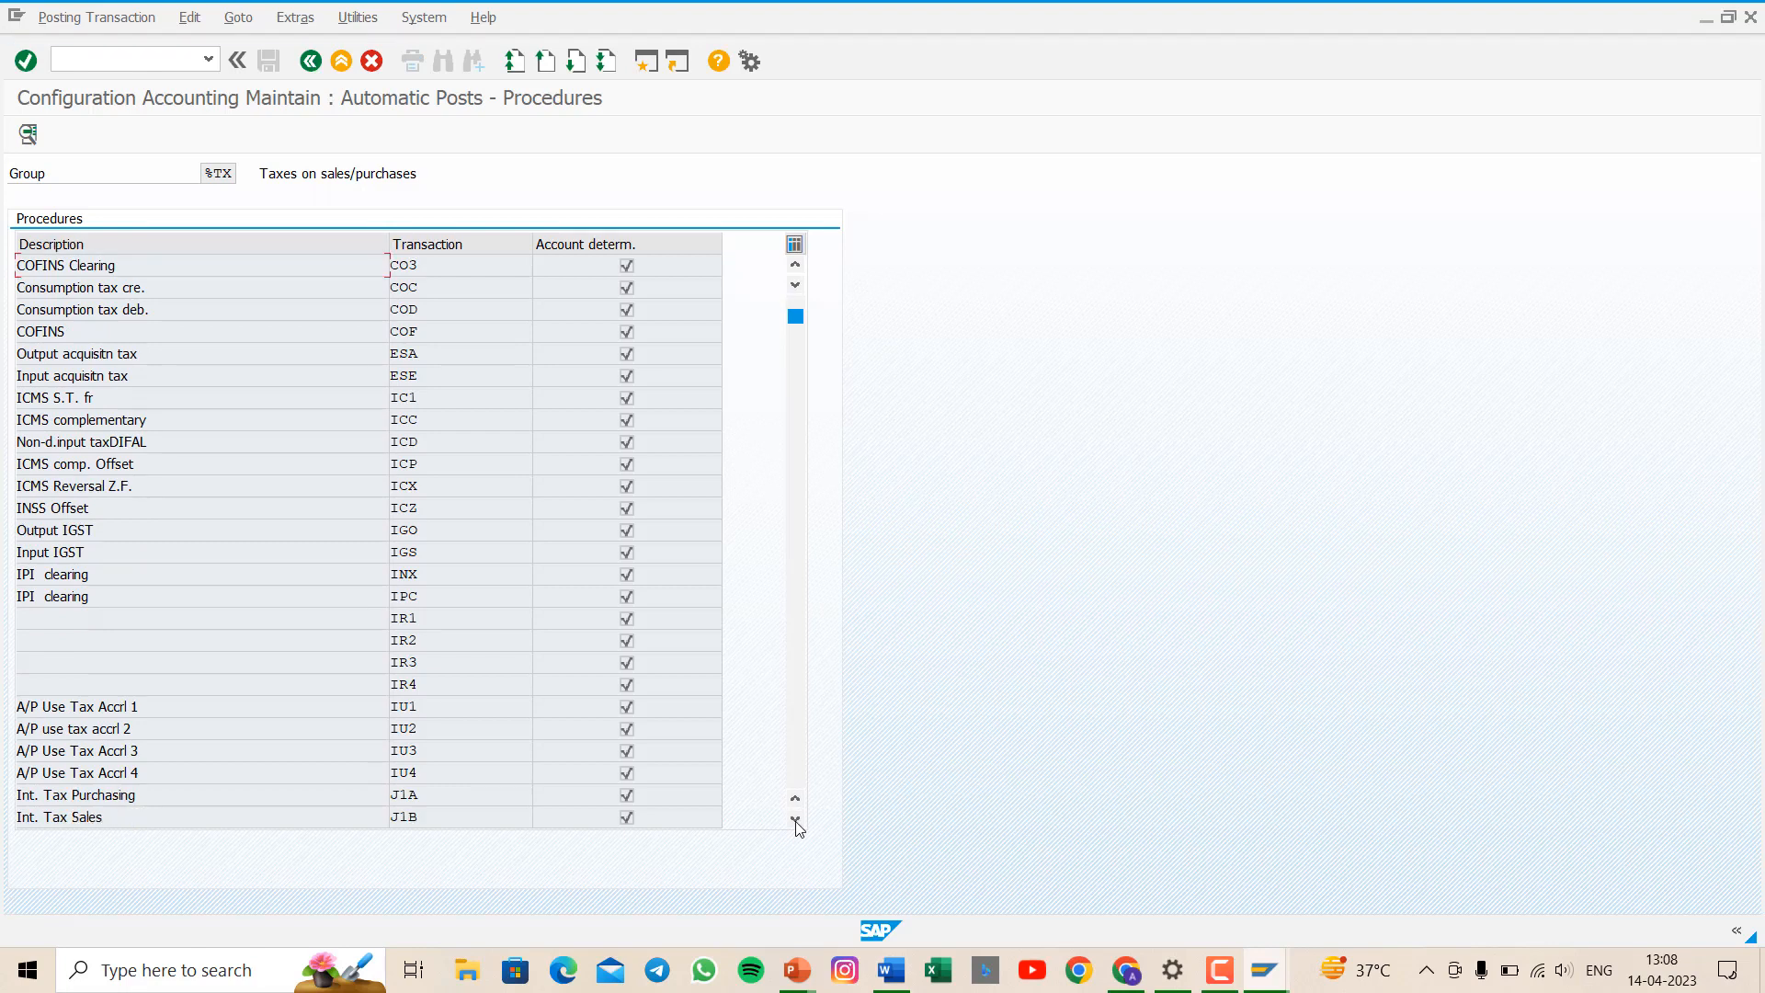
pyautogui.scroll(-10, 375, 529)
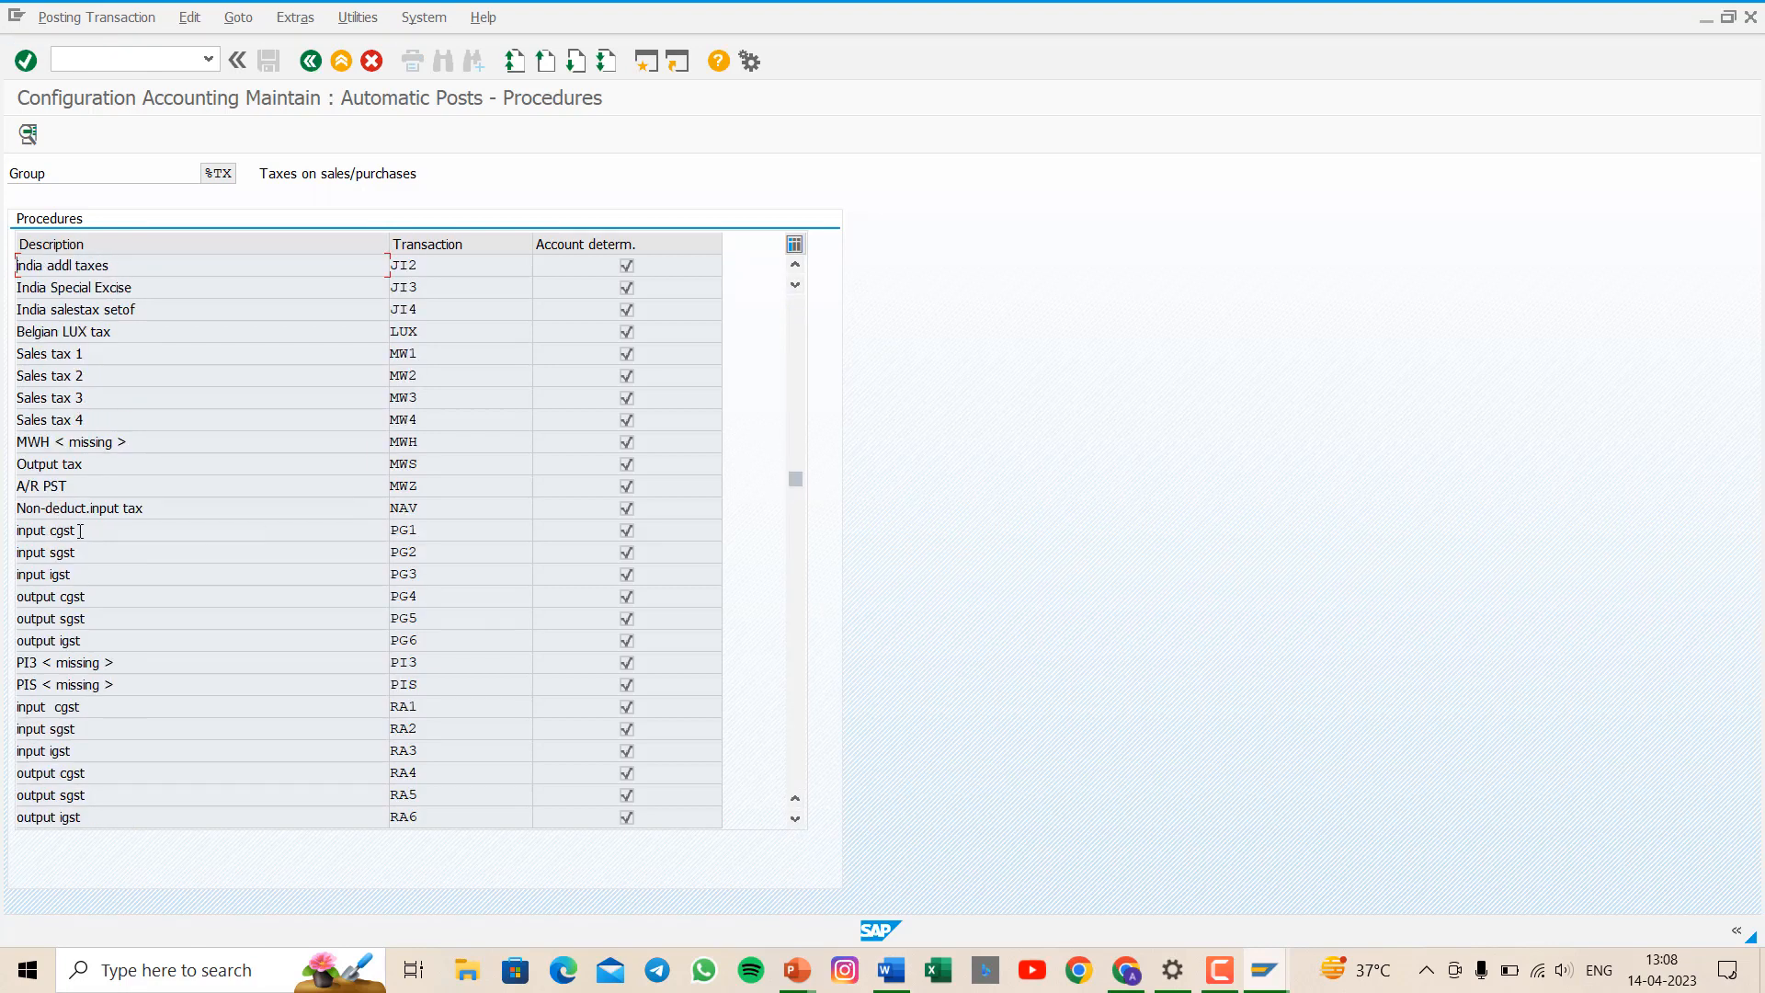
pyautogui.doubleClick(418, 529)
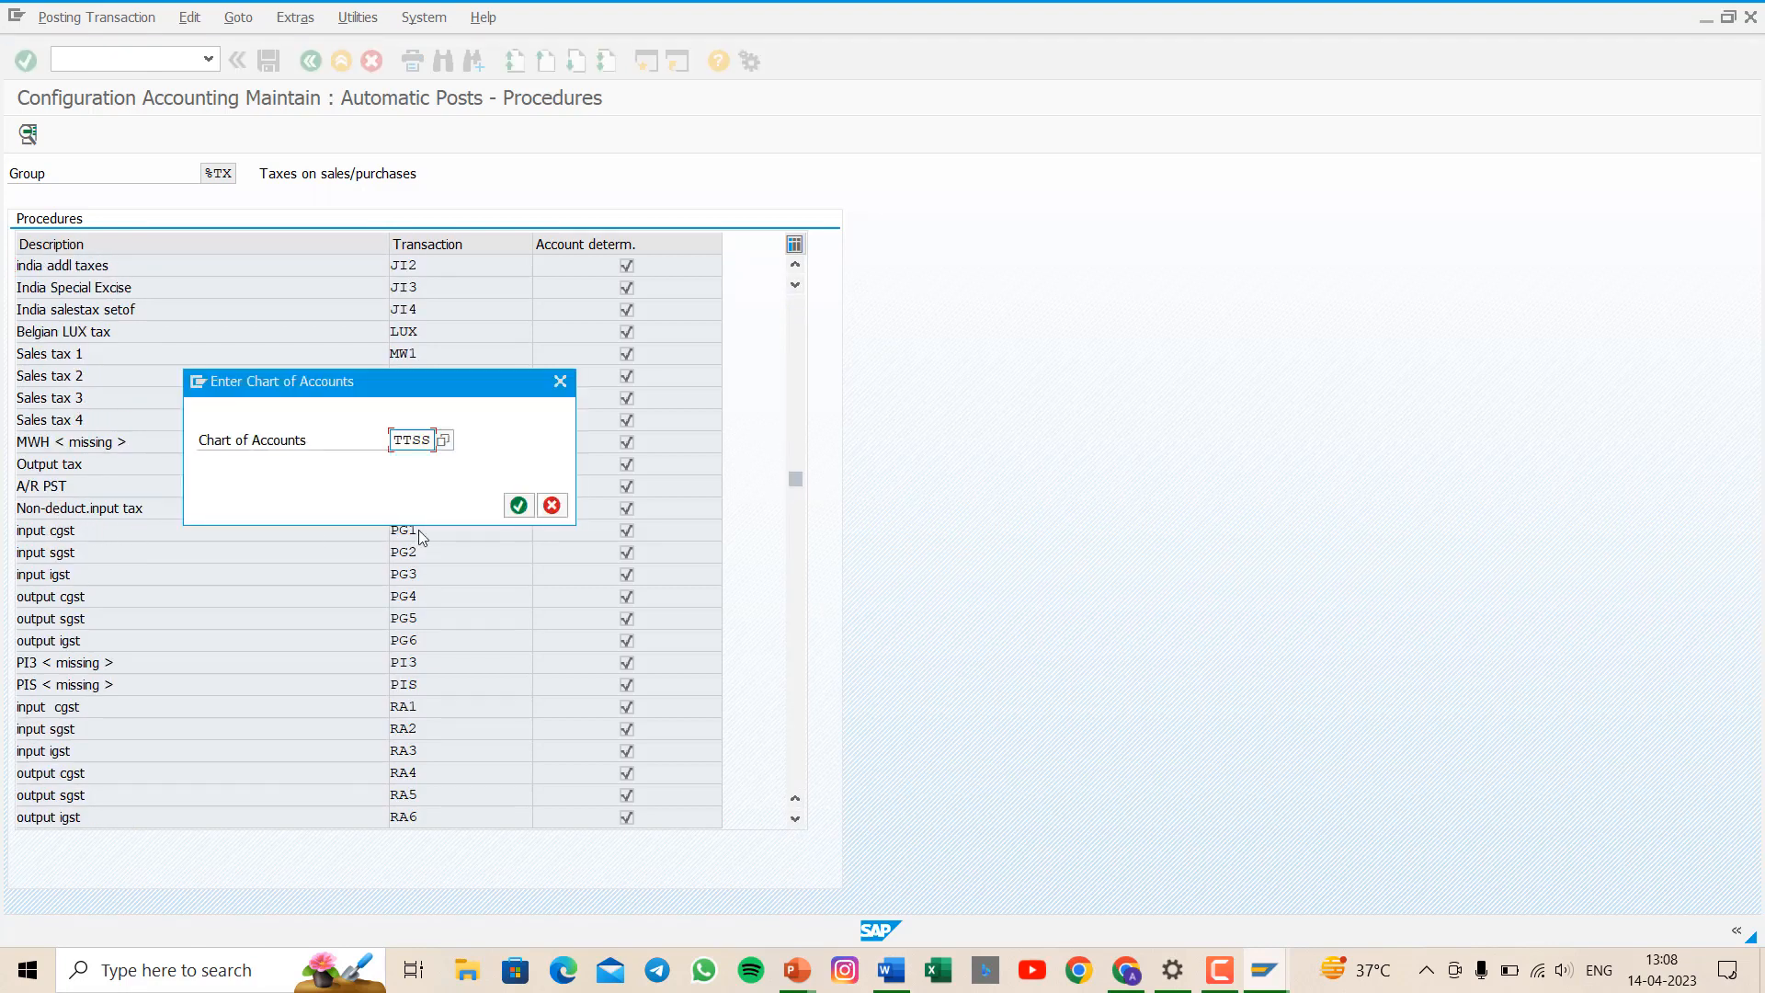
pyautogui.click(520, 505)
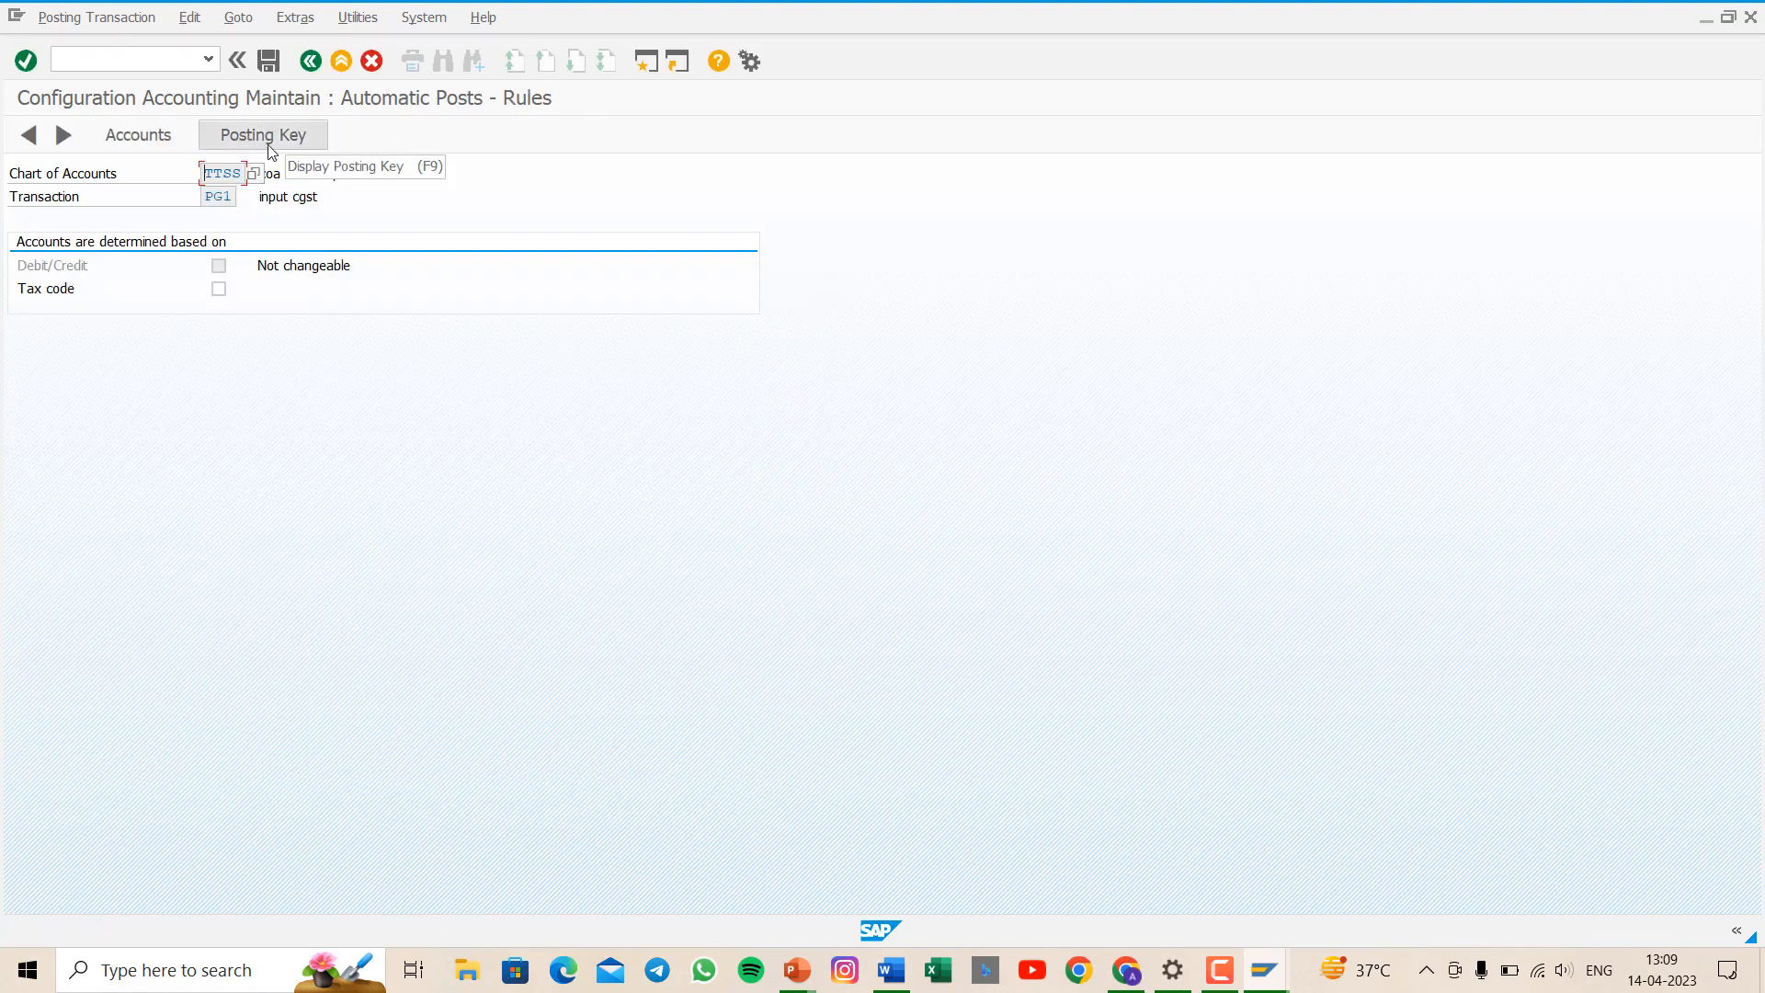
# - Save the PG1 rules, then set its posting keys to 40 for debit and 50 for credit and save them
pyautogui.click(273, 143)
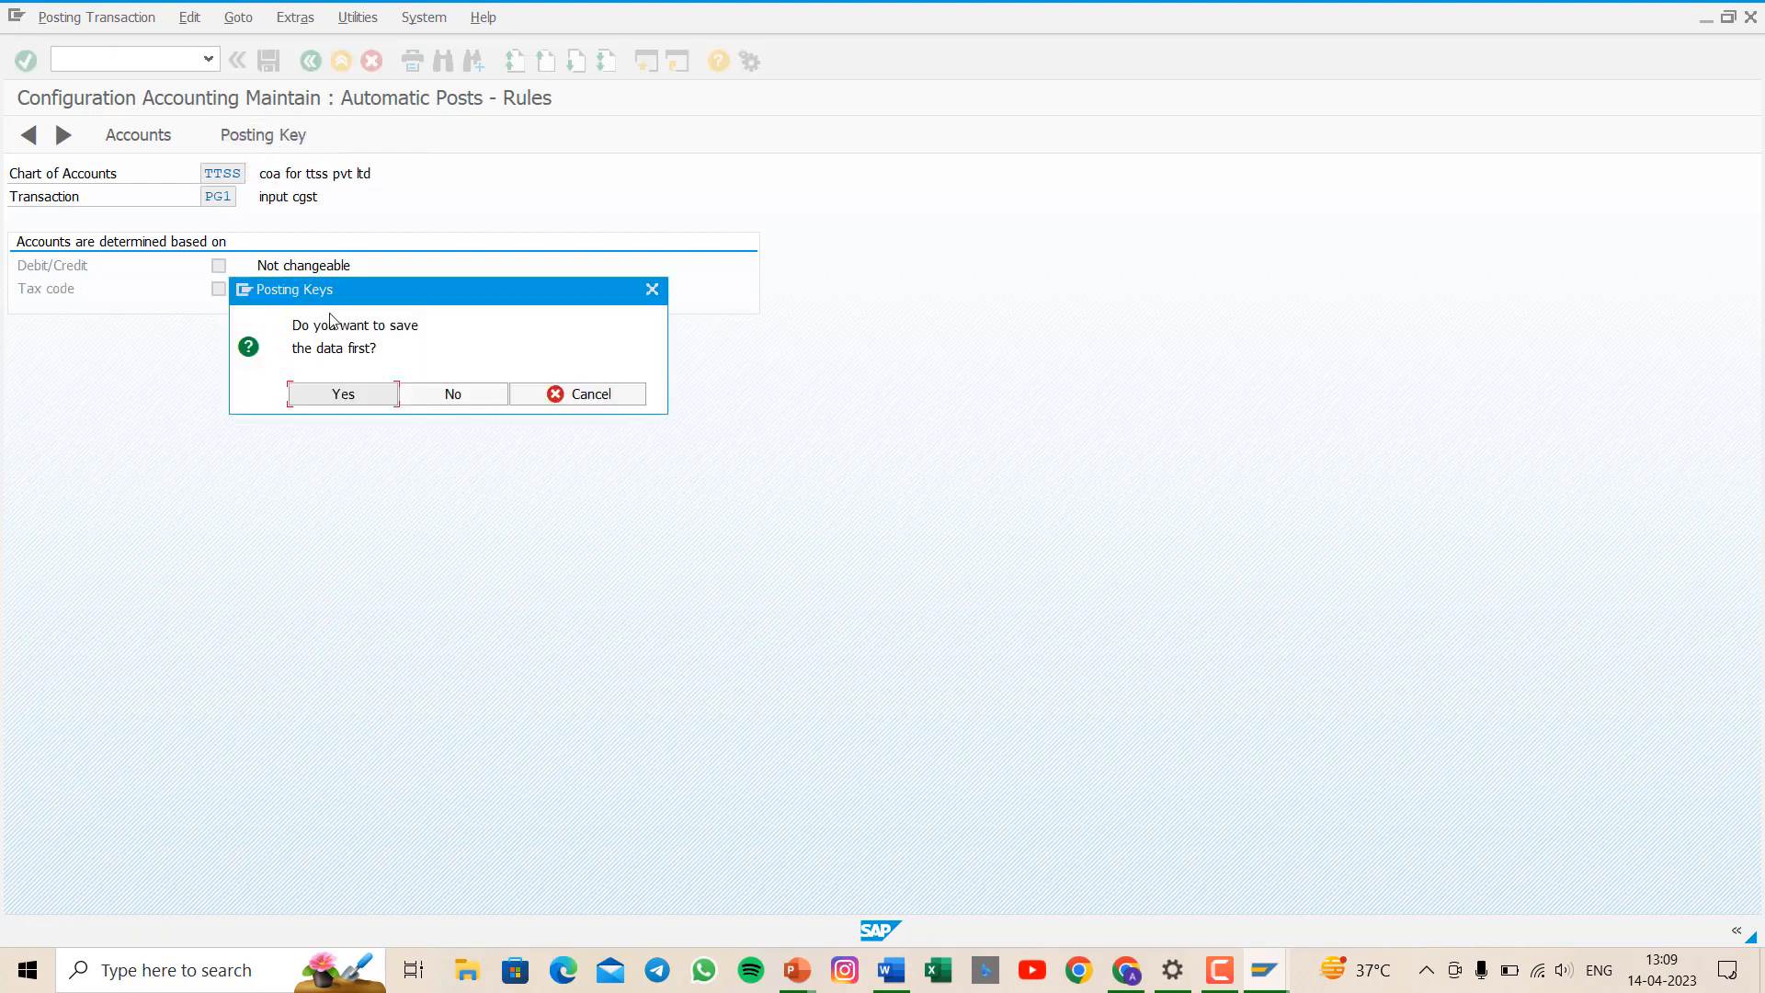
pyautogui.click(336, 405)
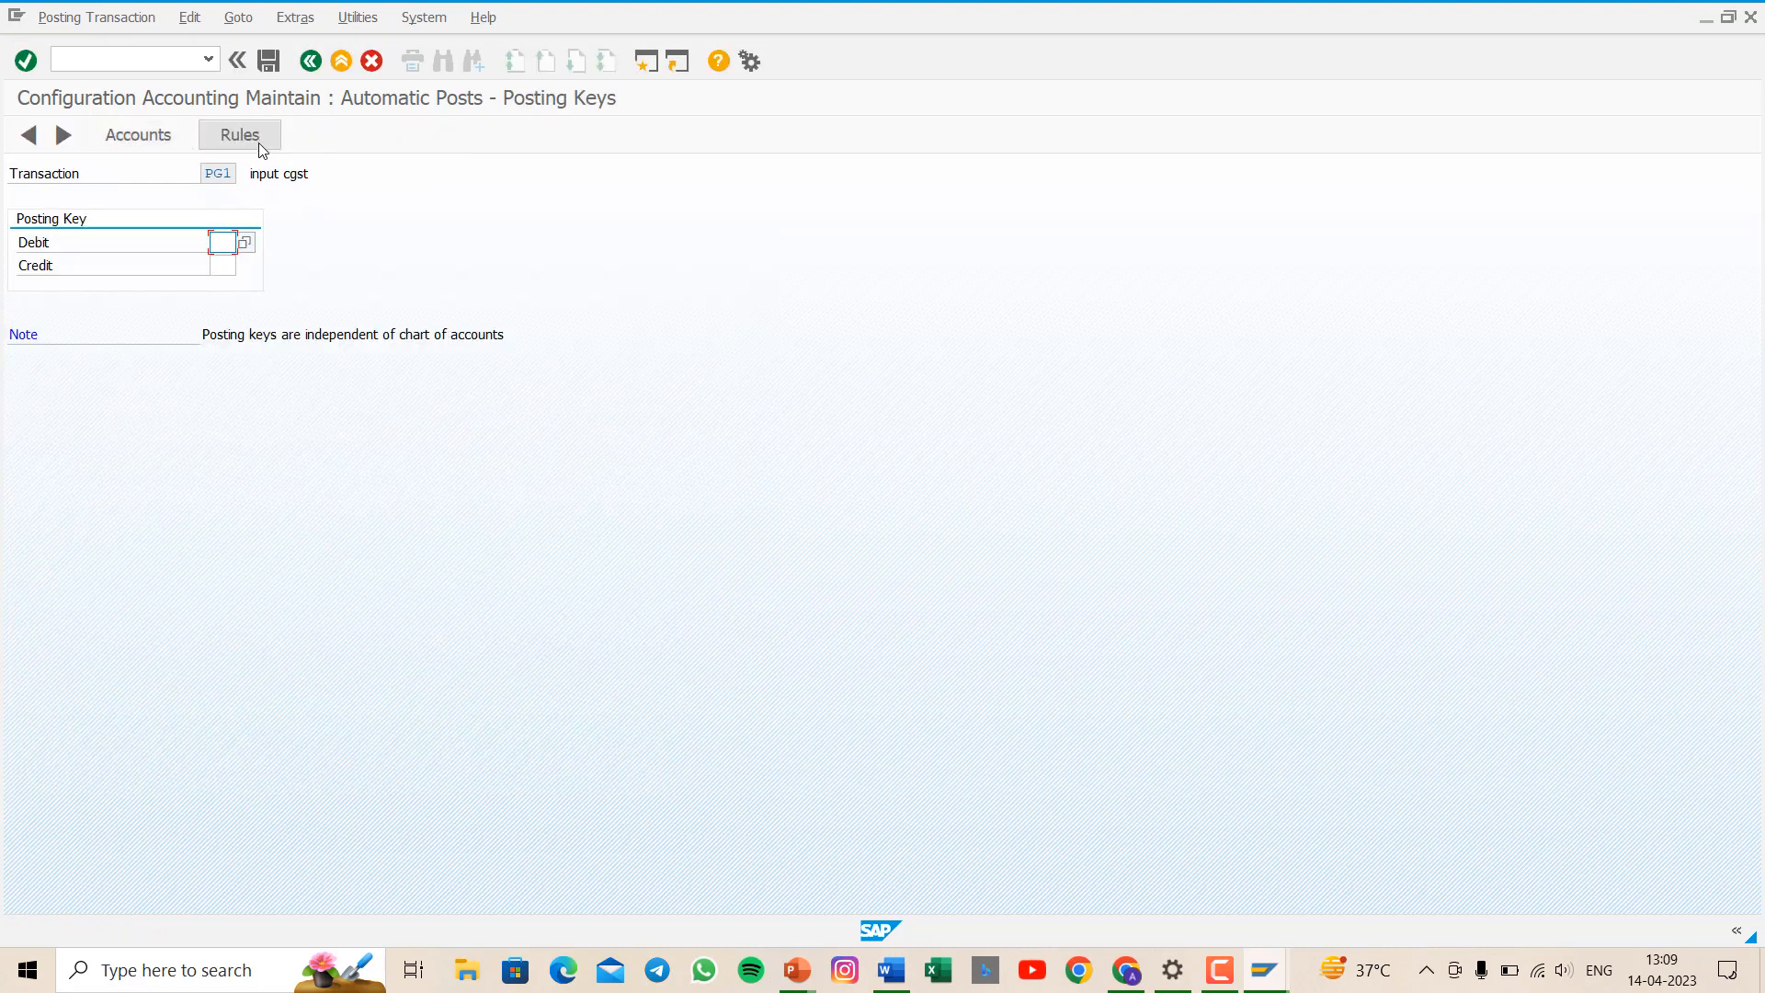
pyautogui.write('40')
pyautogui.click(220, 264)
pyautogui.write('50')
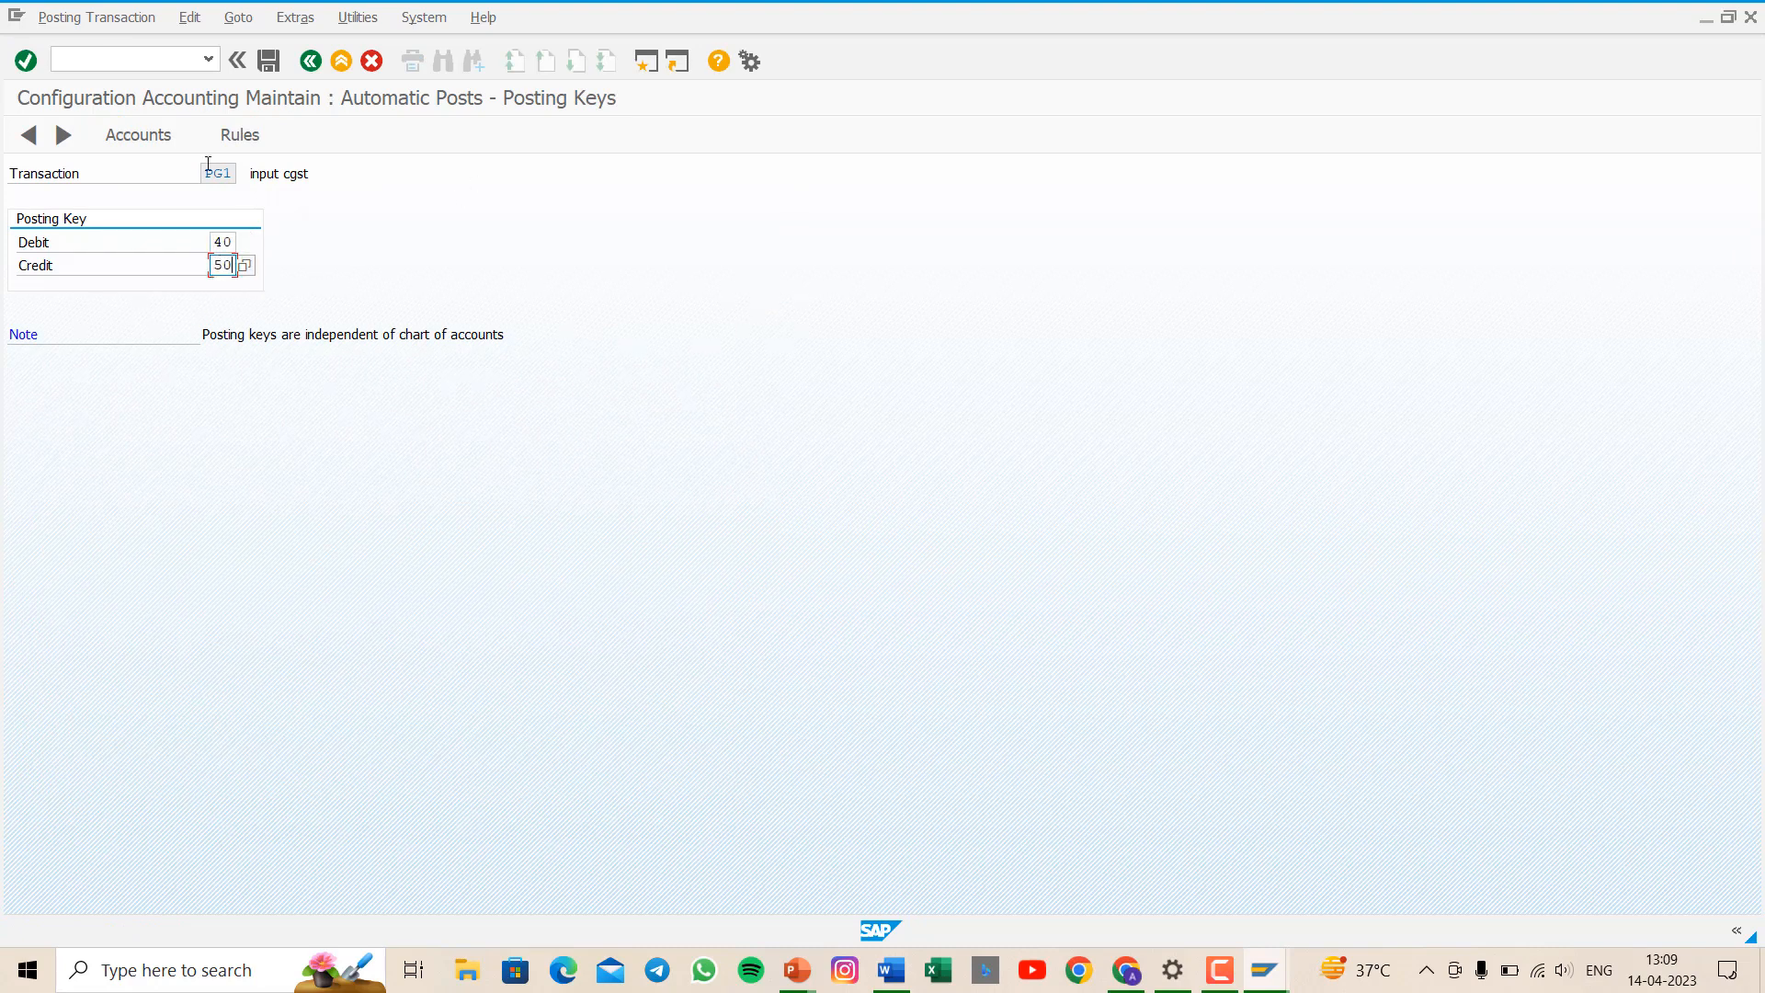
pyautogui.click(269, 62)
pyautogui.press('Return')
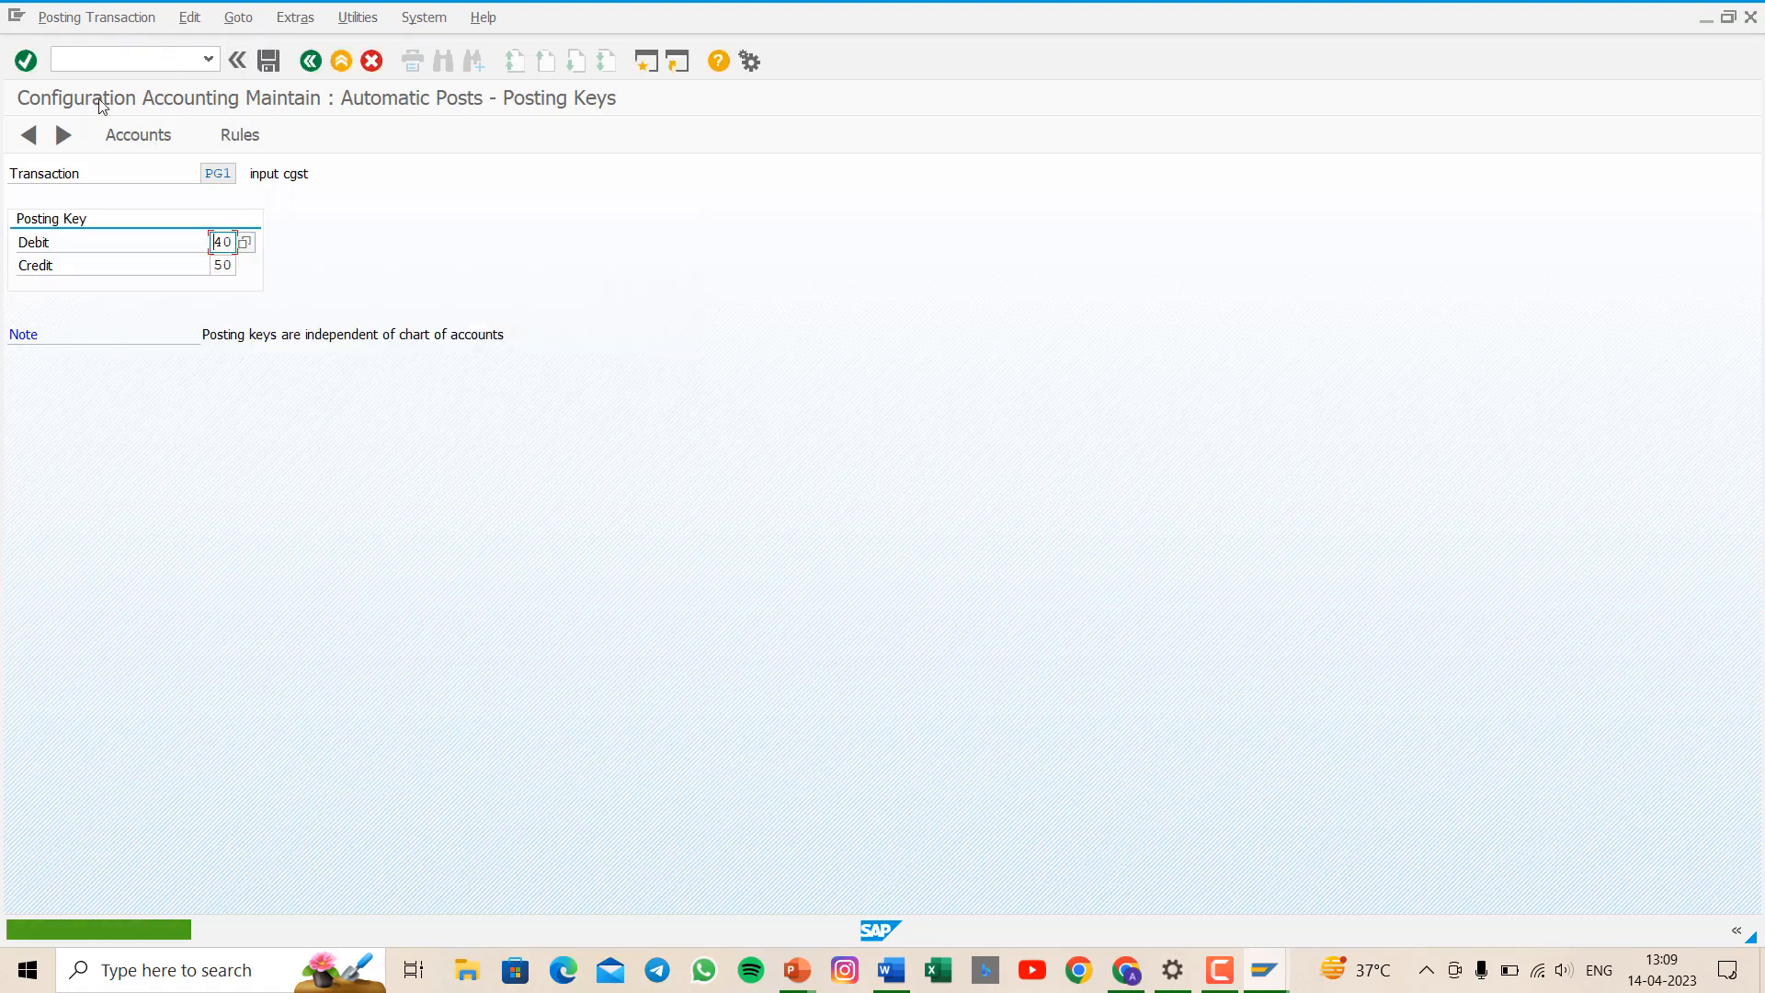
# - Assign the input cgst G/L account 7 to transaction PG1 and return to the procedures list
pyautogui.click(124, 147)
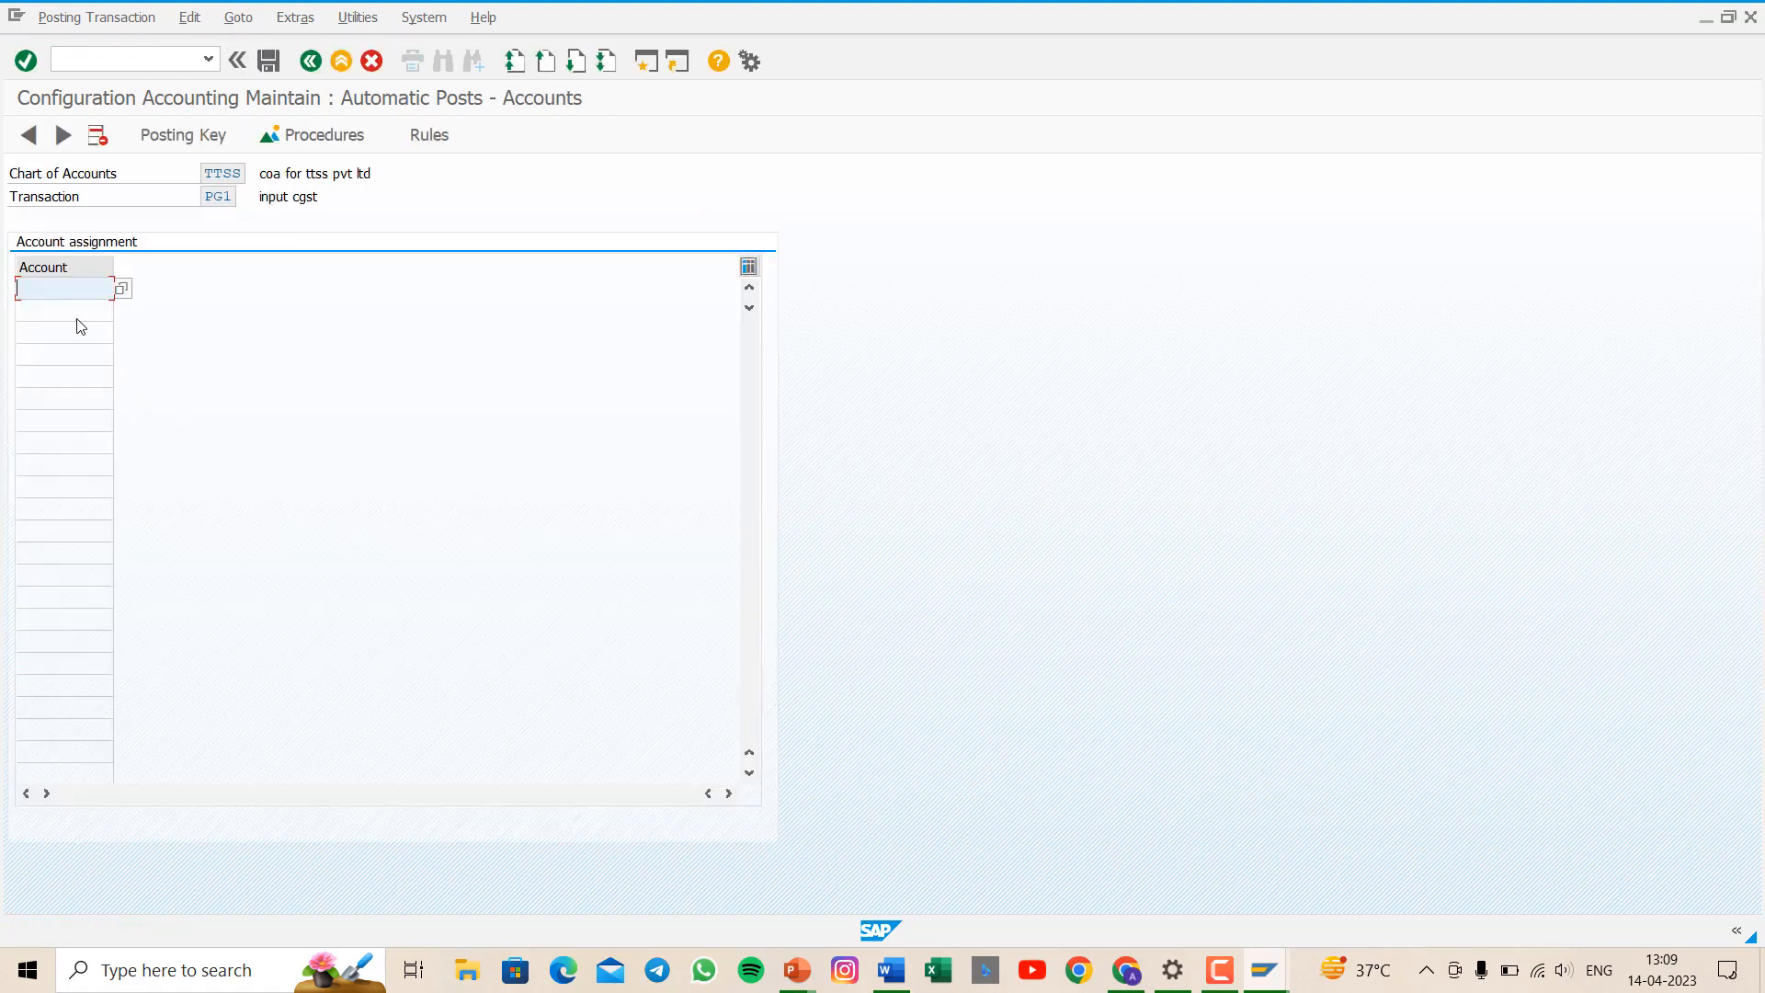
pyautogui.click(123, 291)
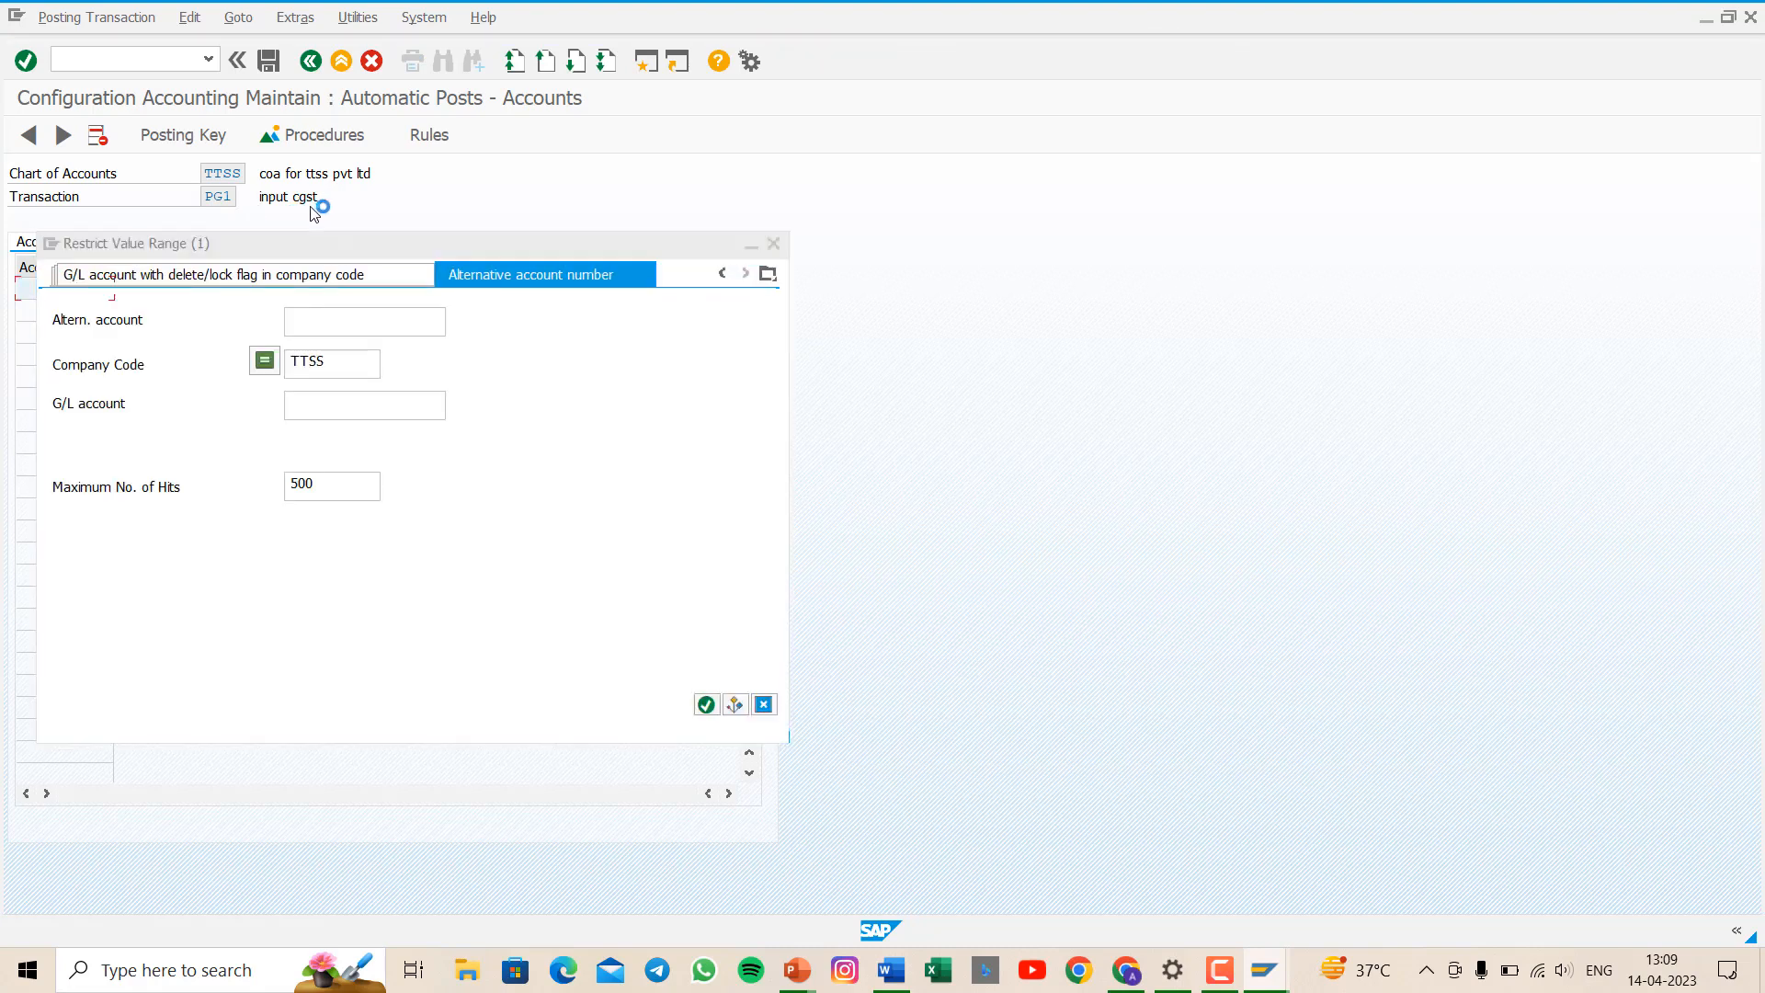
pyautogui.click(705, 704)
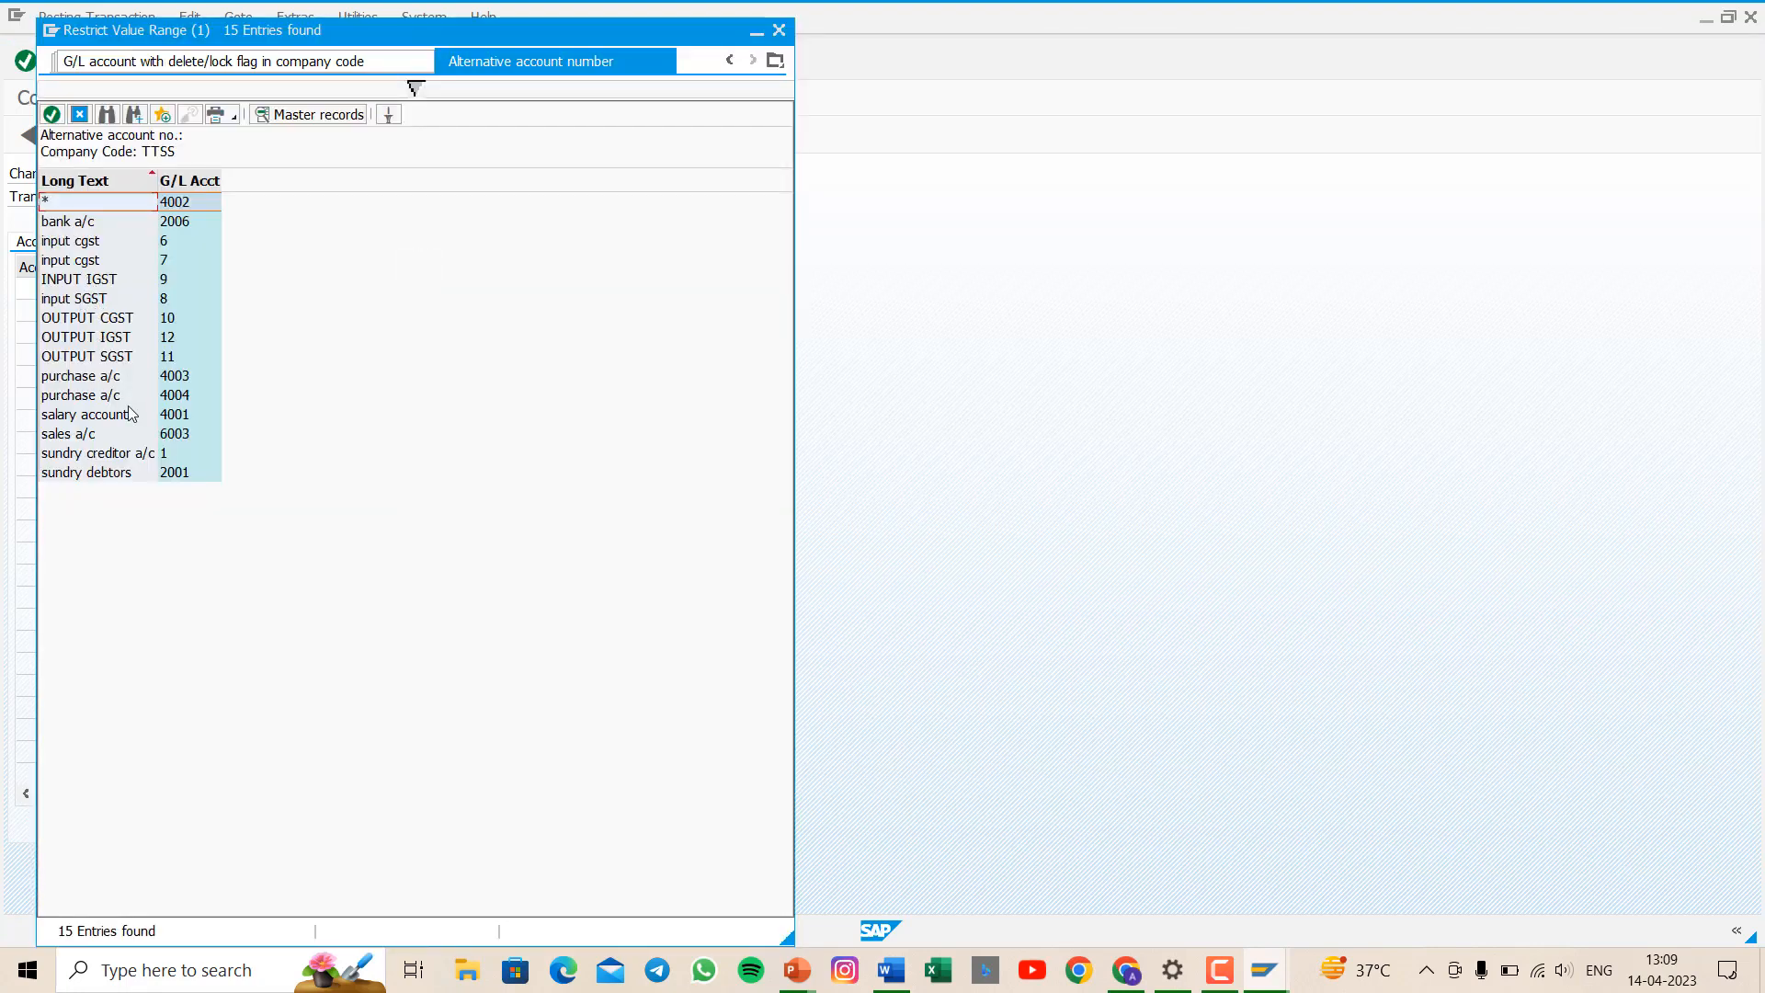
pyautogui.doubleClick(102, 260)
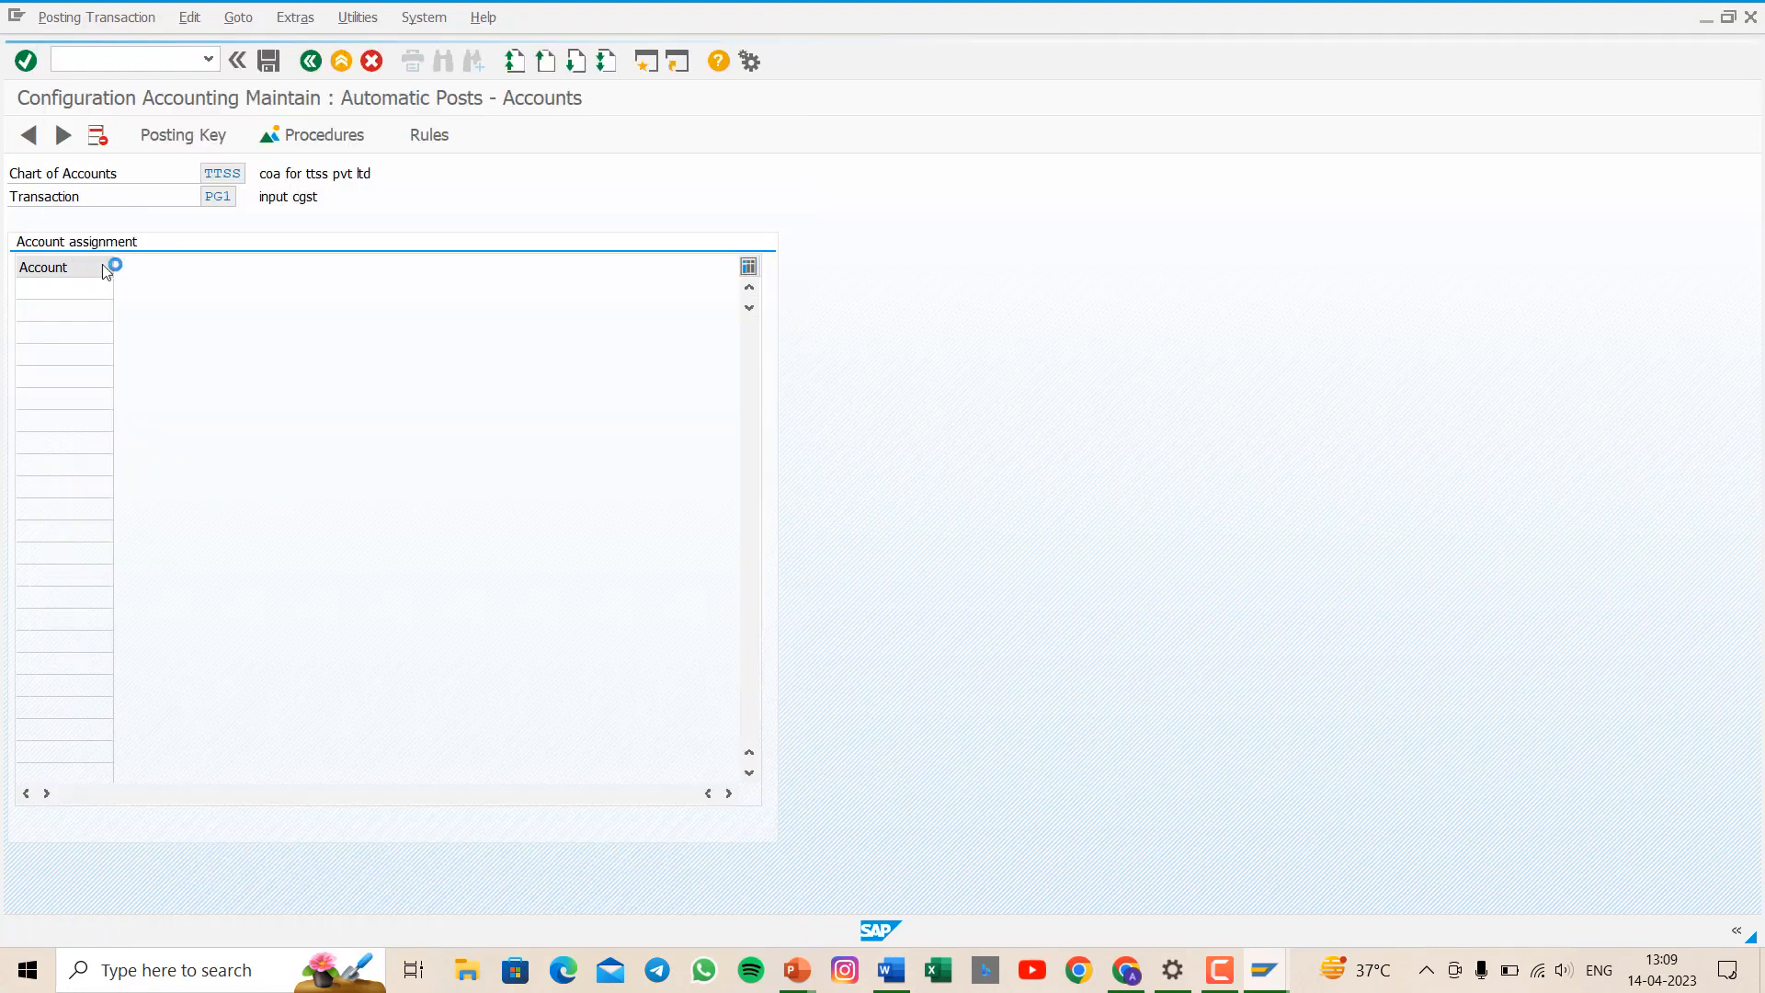
pyautogui.click(310, 61)
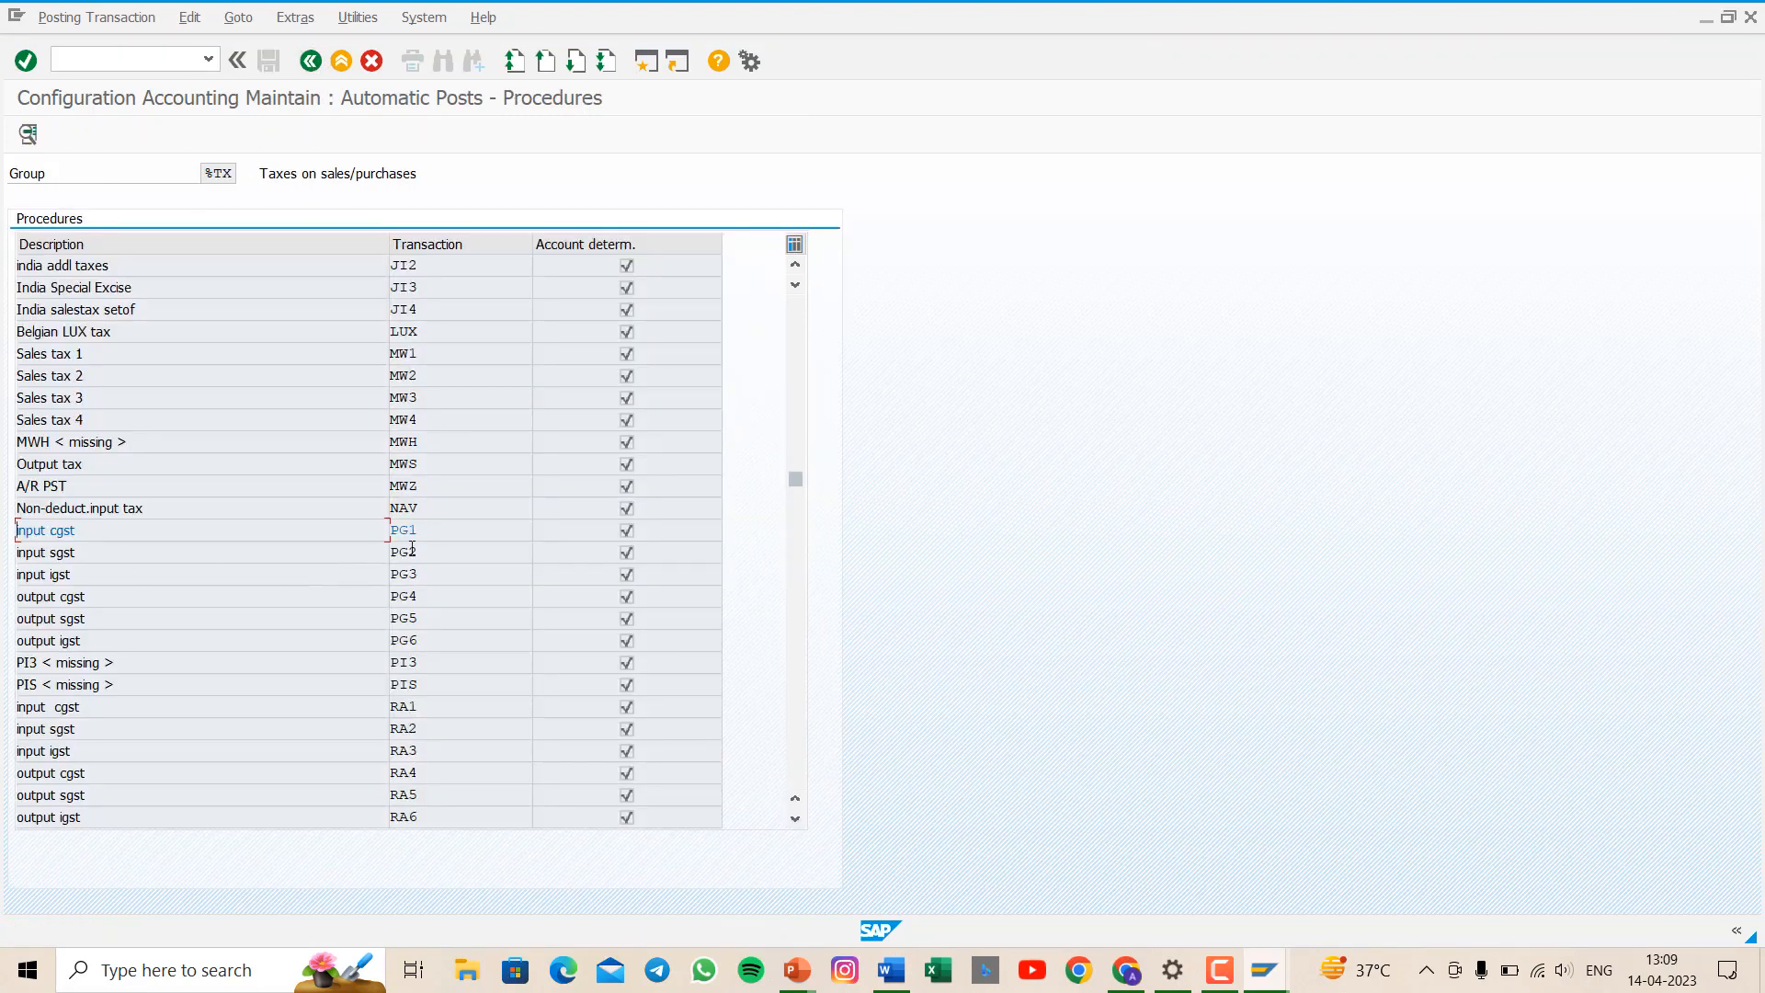
# - For the input sgst transaction PG2, set the posting keys to 40 for debit and 50 for credit and save
pyautogui.doubleClick(411, 548)
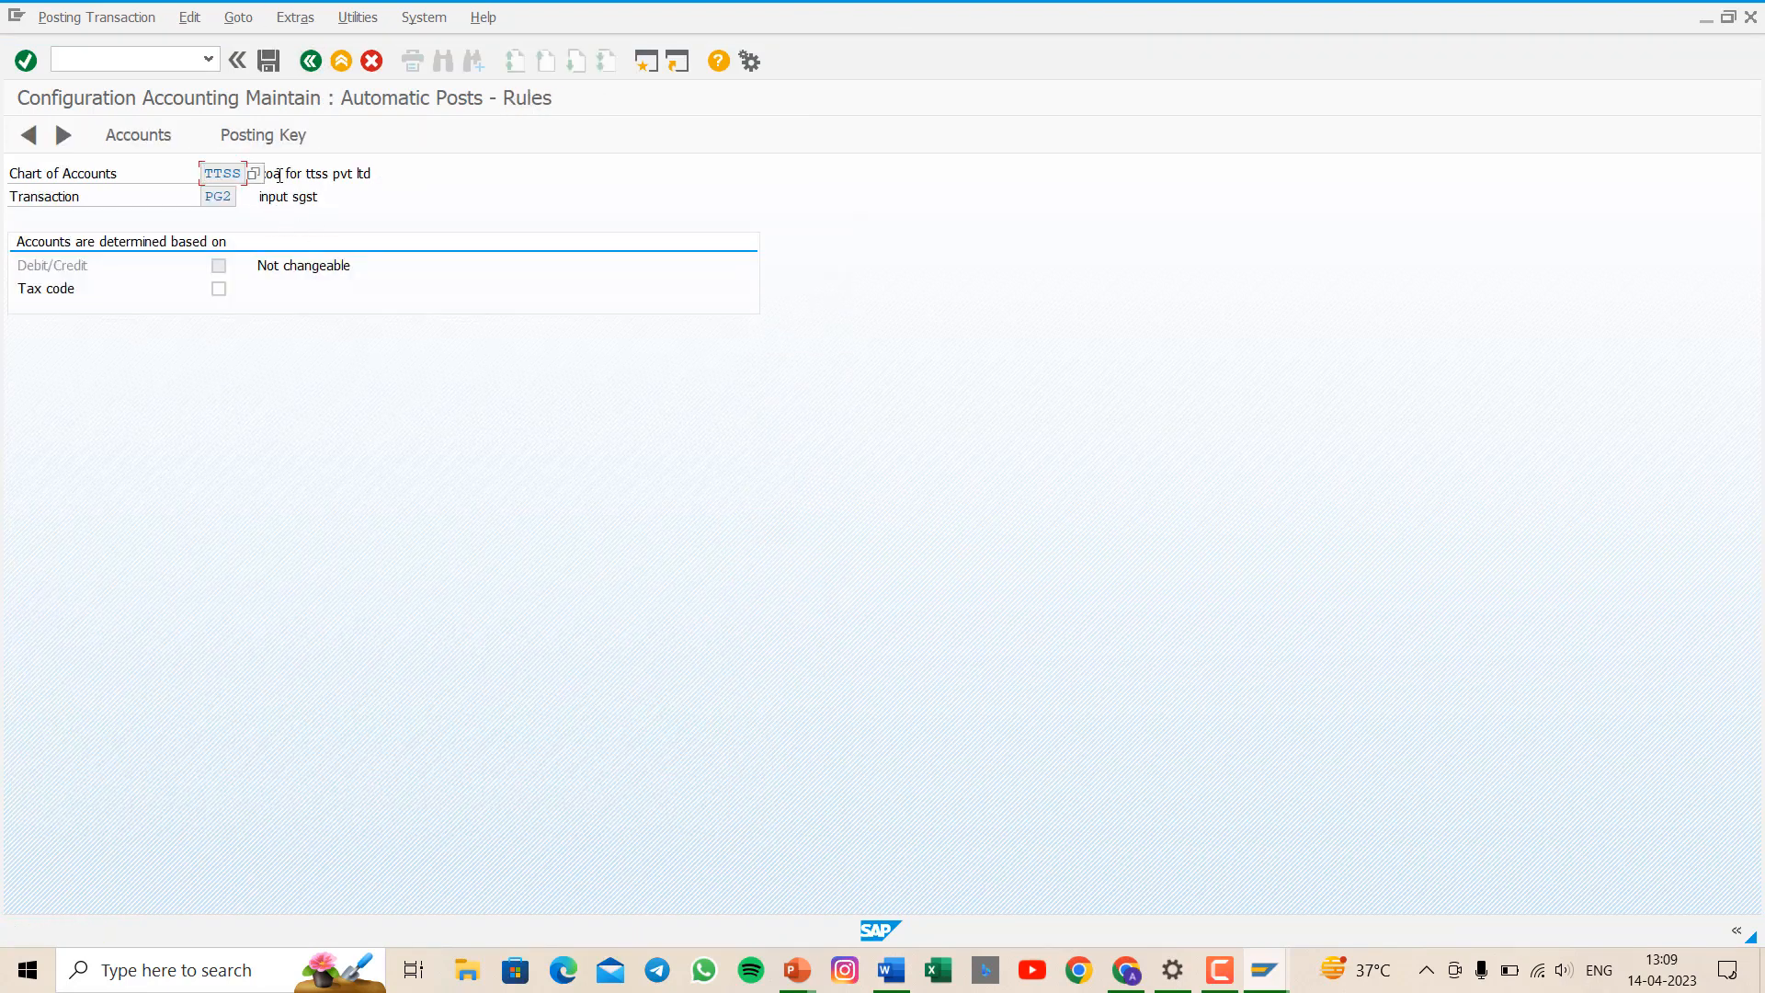
pyautogui.click(241, 135)
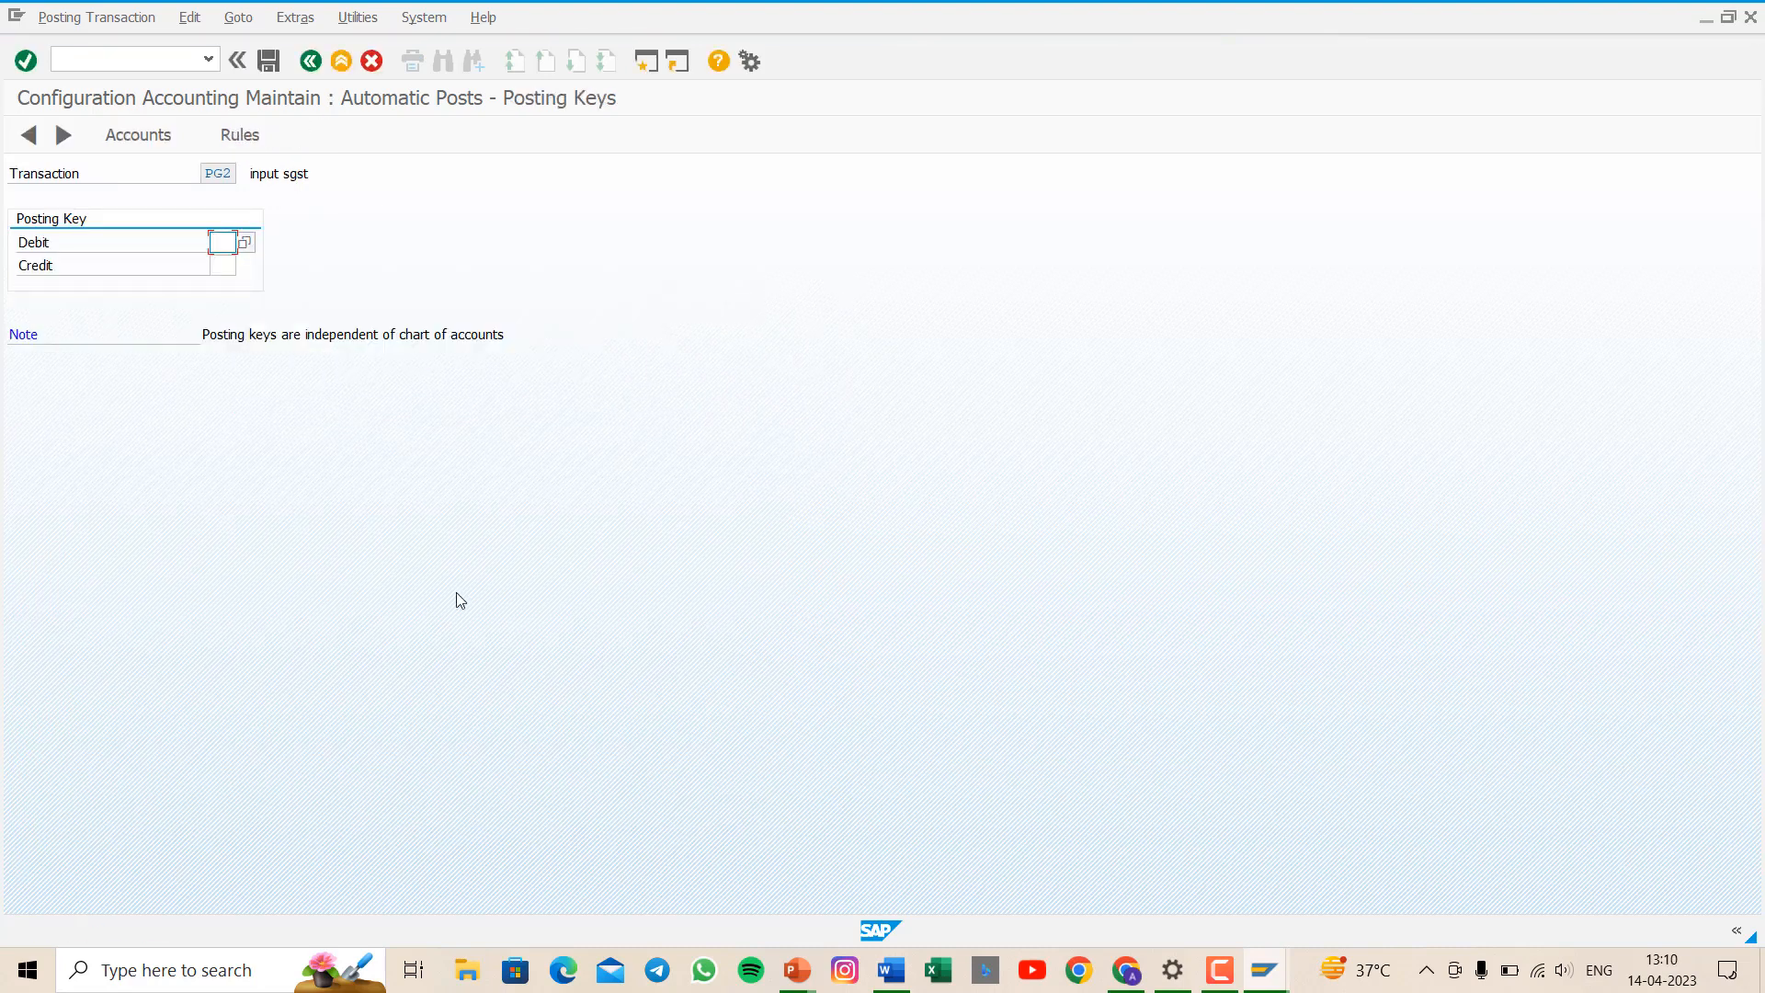
pyautogui.write('40')
pyautogui.press('Tab')
pyautogui.write('50')
pyautogui.hotkey('ctrl', 's')
pyautogui.press('Return')
# - Assign the input SGST G/L account 8 to transaction PG2 and leave its account assignment
pyautogui.click(144, 134)
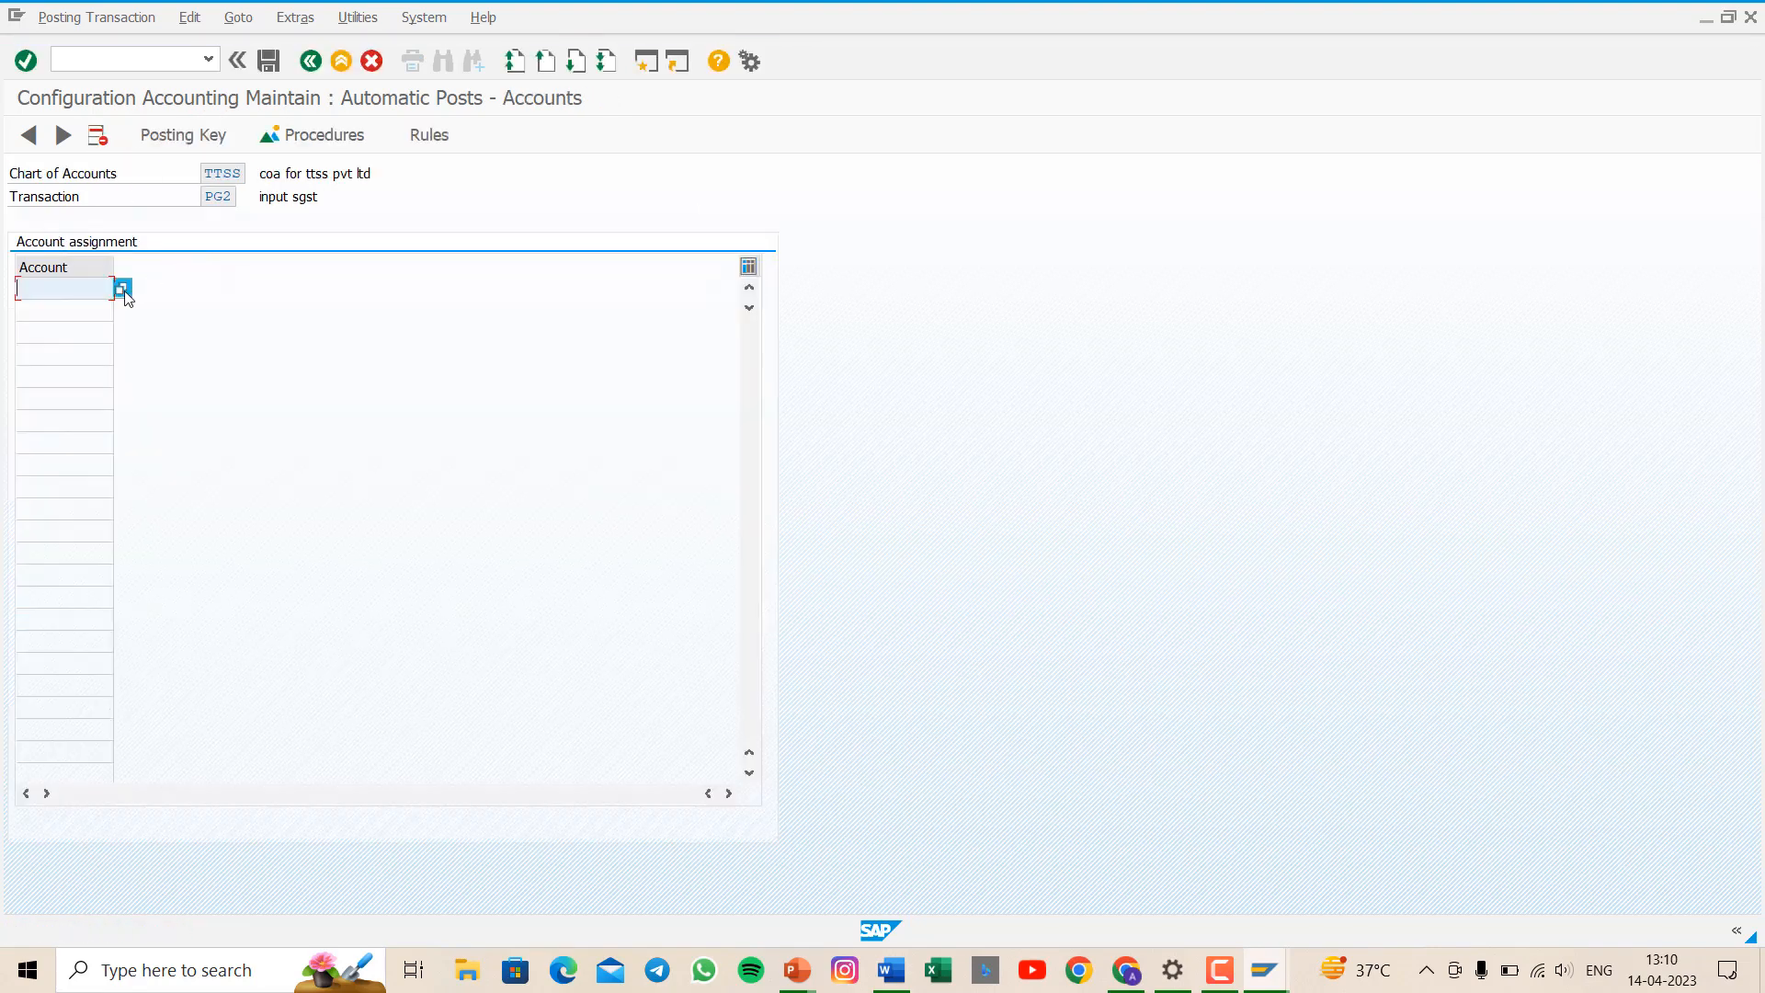
pyautogui.click(122, 289)
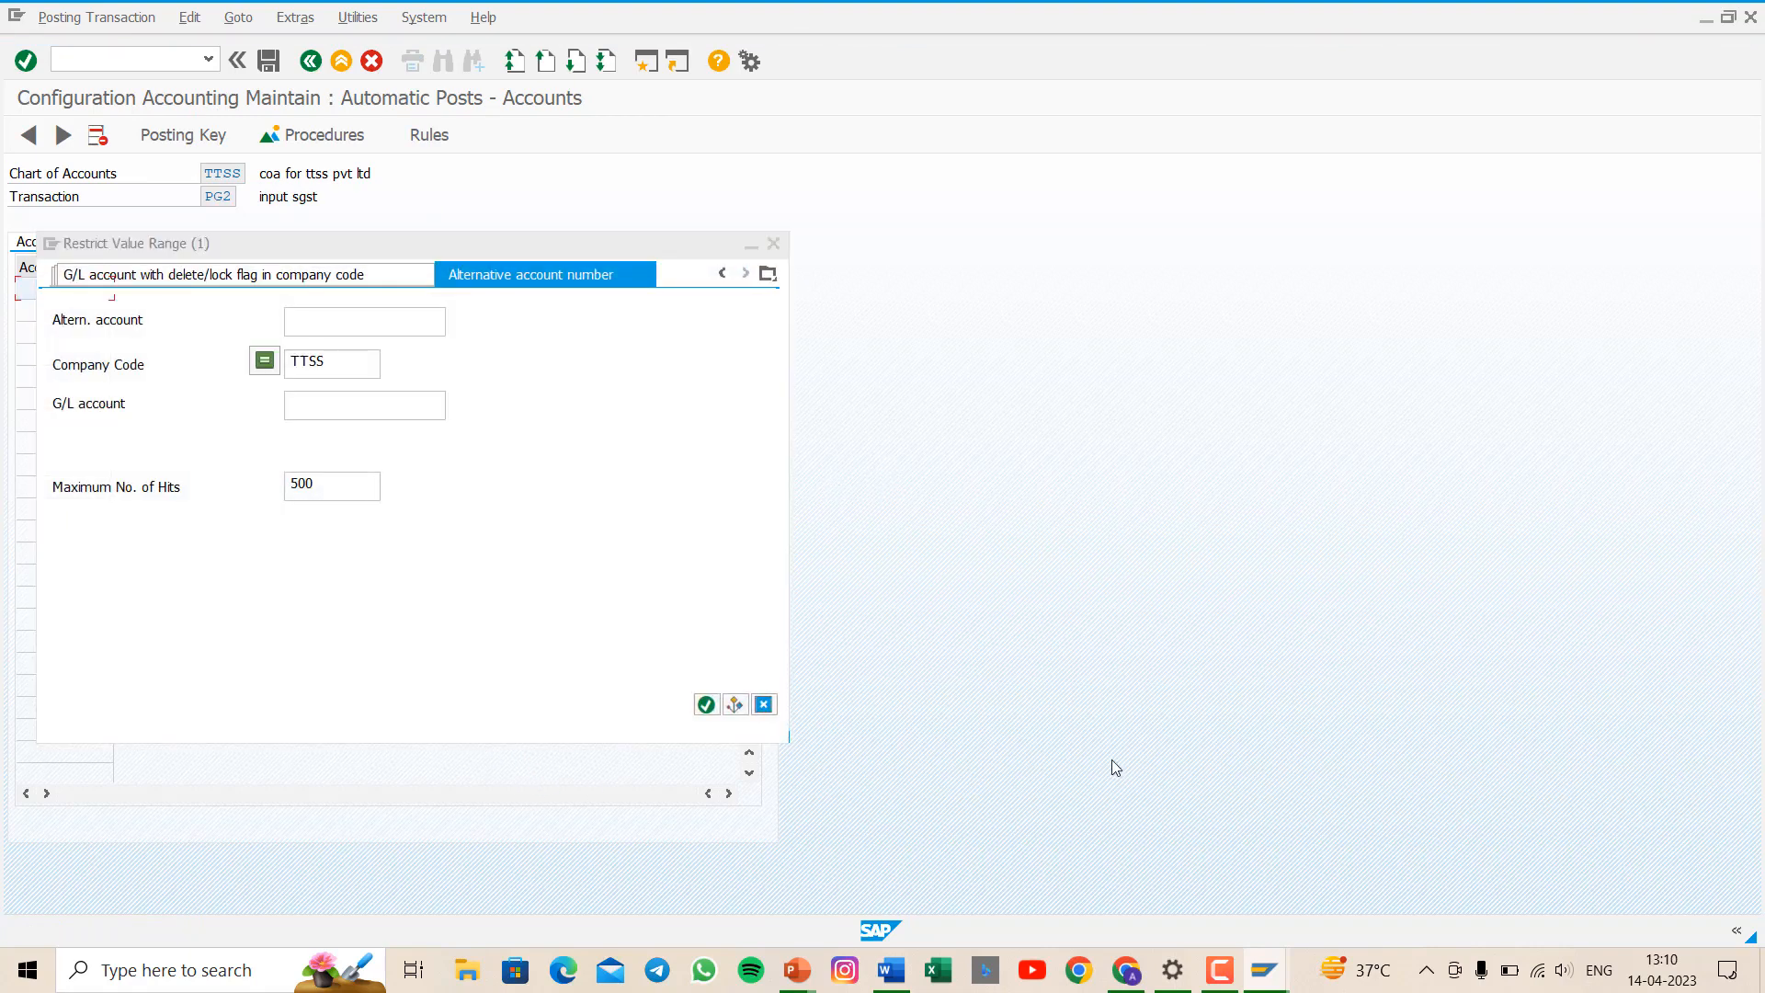
pyautogui.click(706, 704)
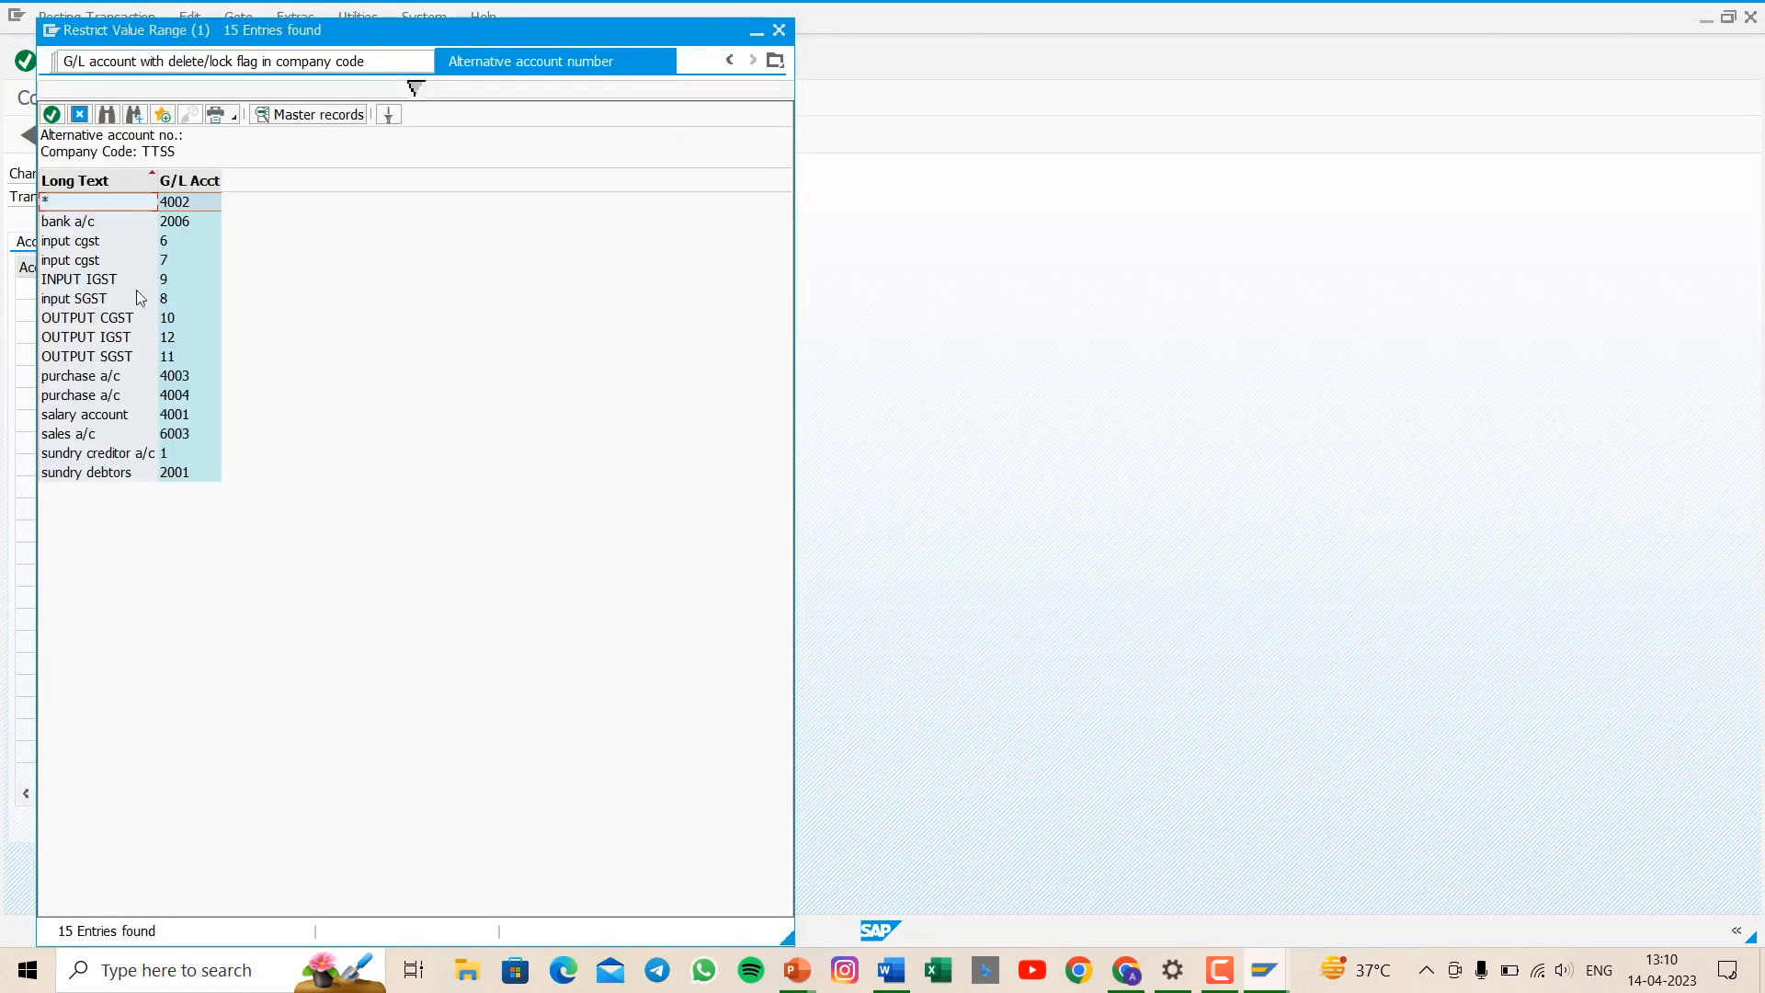
pyautogui.click(138, 298)
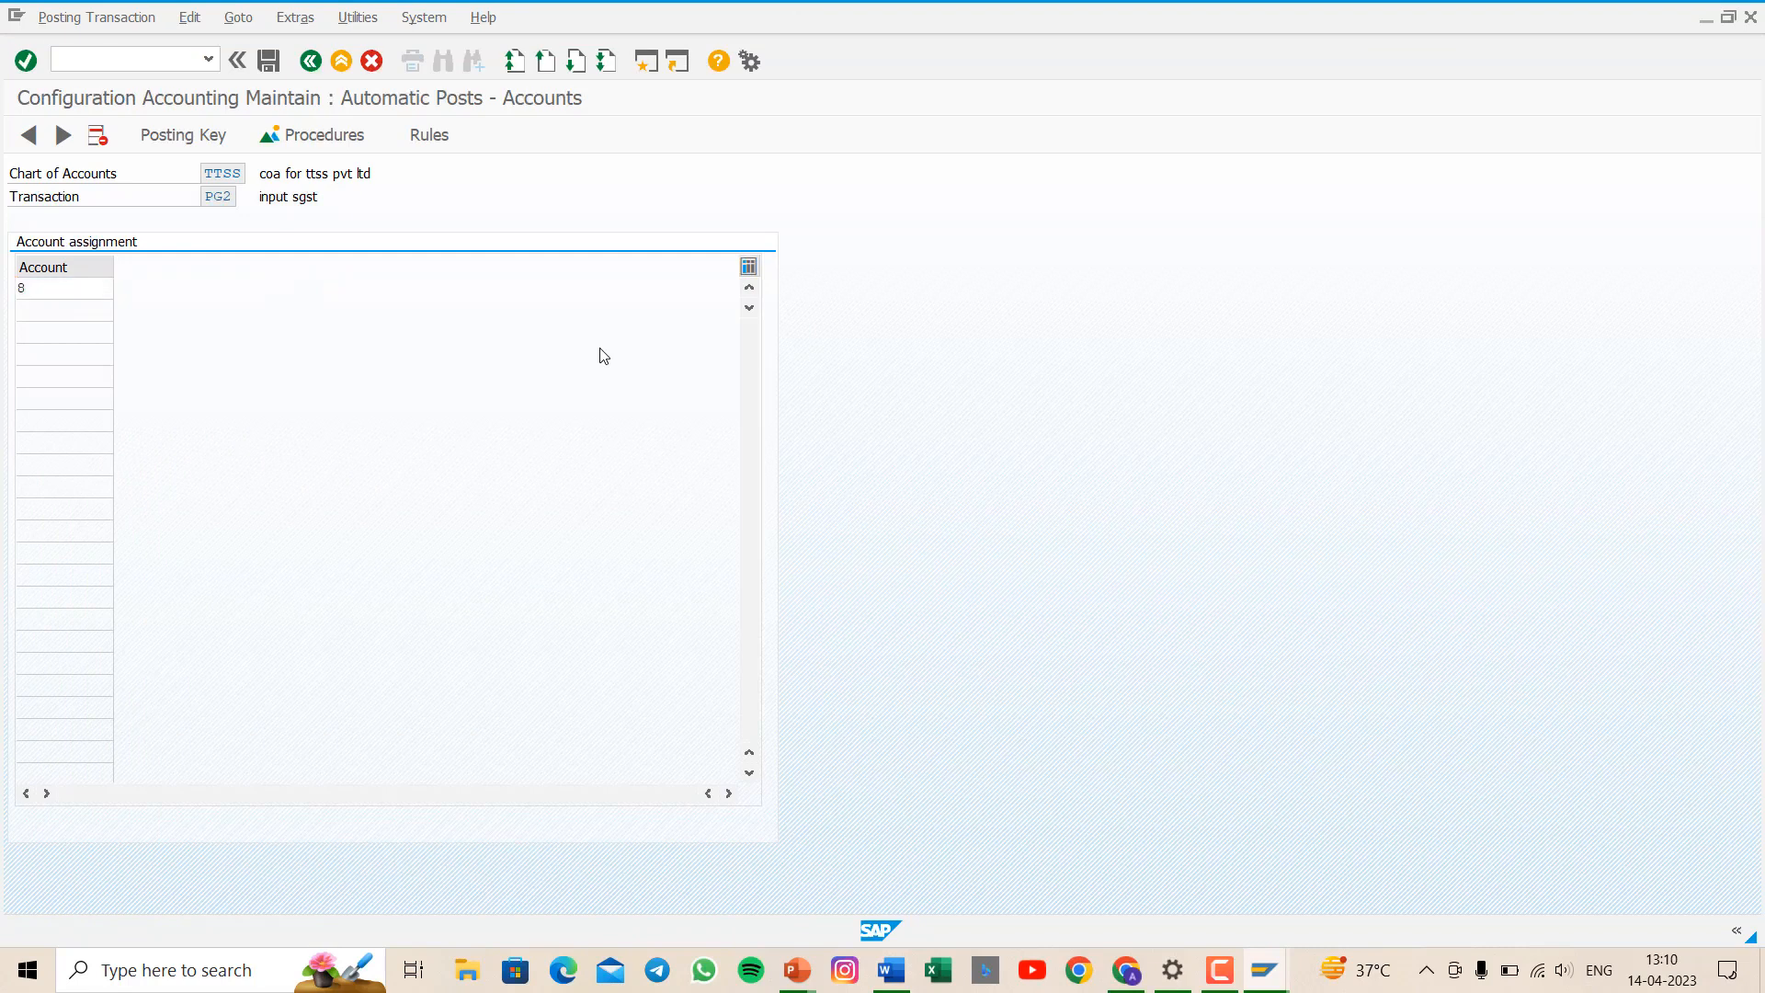
pyautogui.click(313, 62)
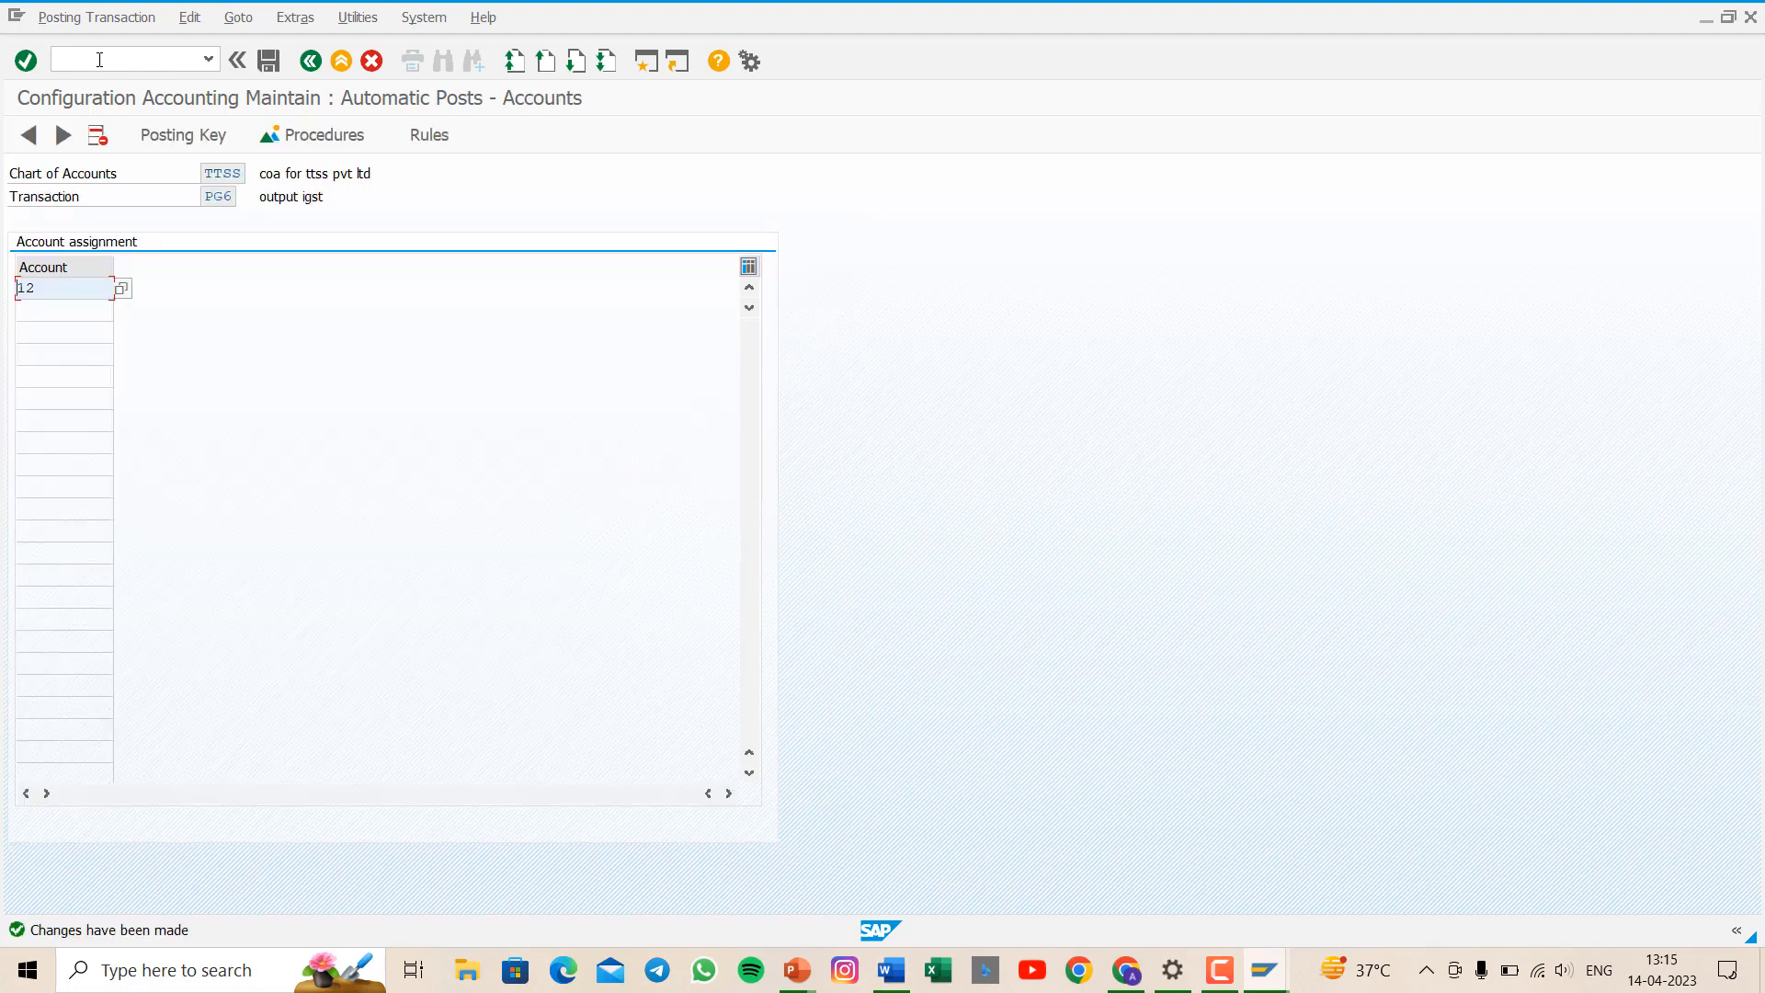
# - Go to transaction FTXP for tax code maintenance with country IN
pyautogui.click(99, 60)
pyautogui.write('/')
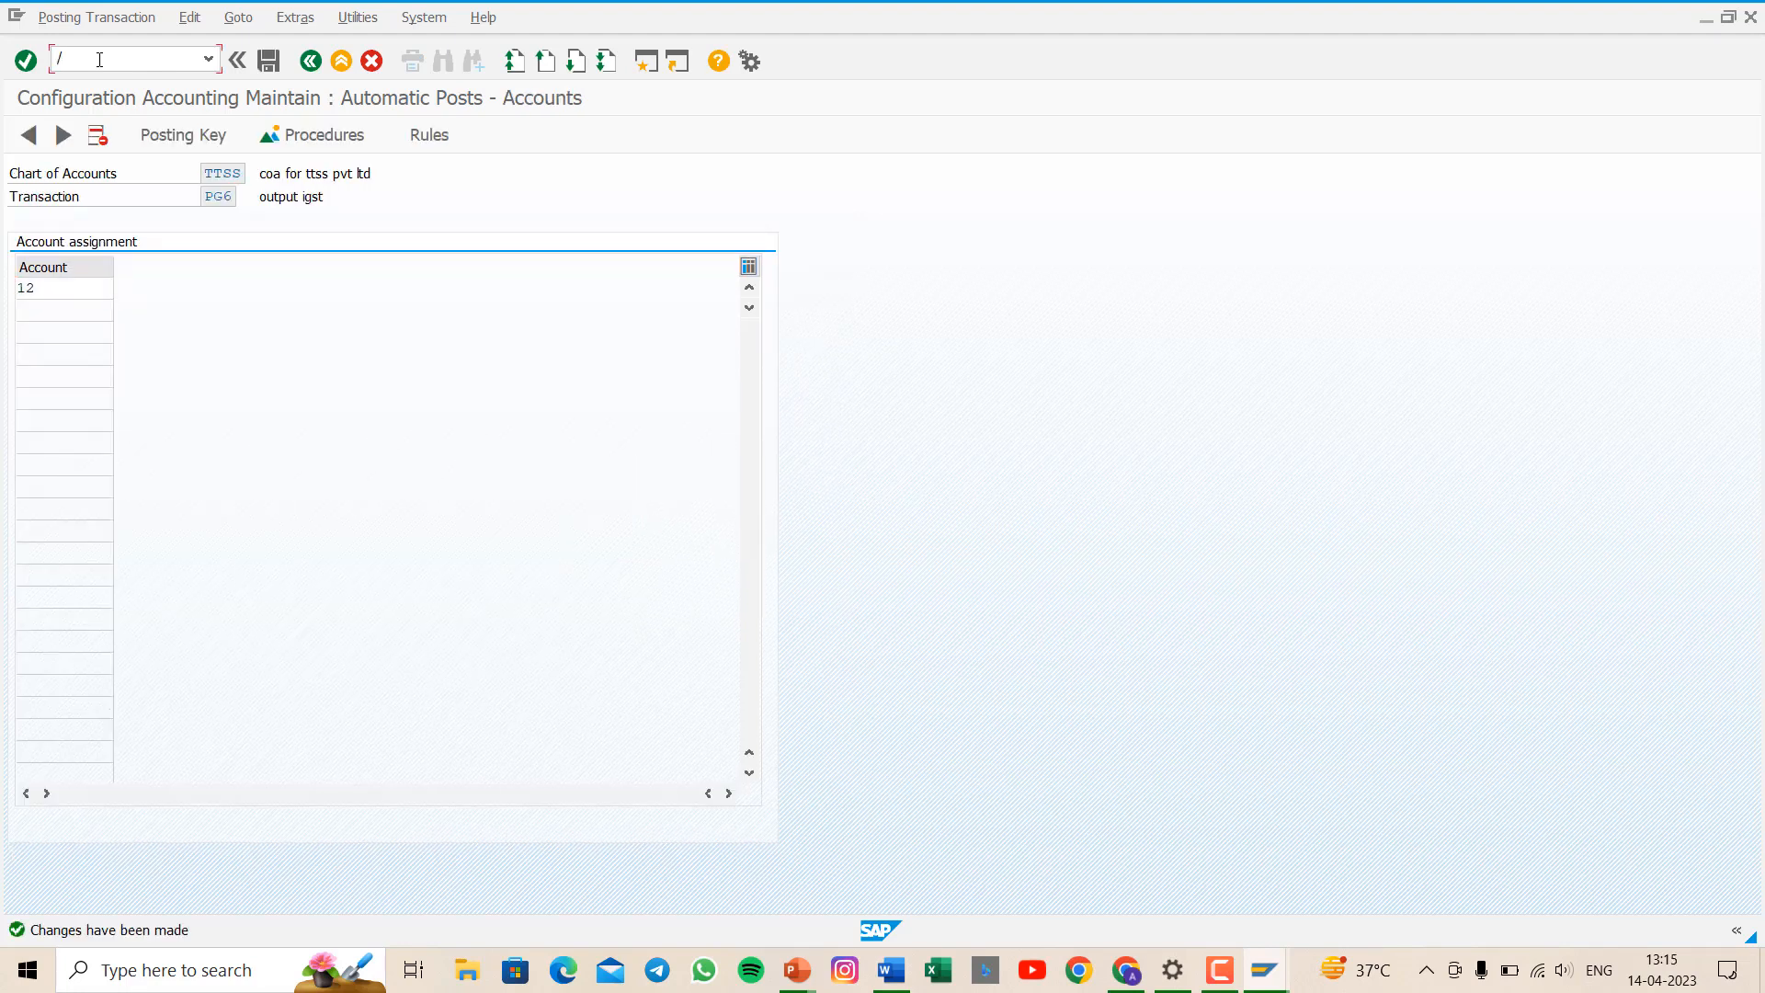
pyautogui.write('nftxp')
pyautogui.press('Return')
pyautogui.write('IN')
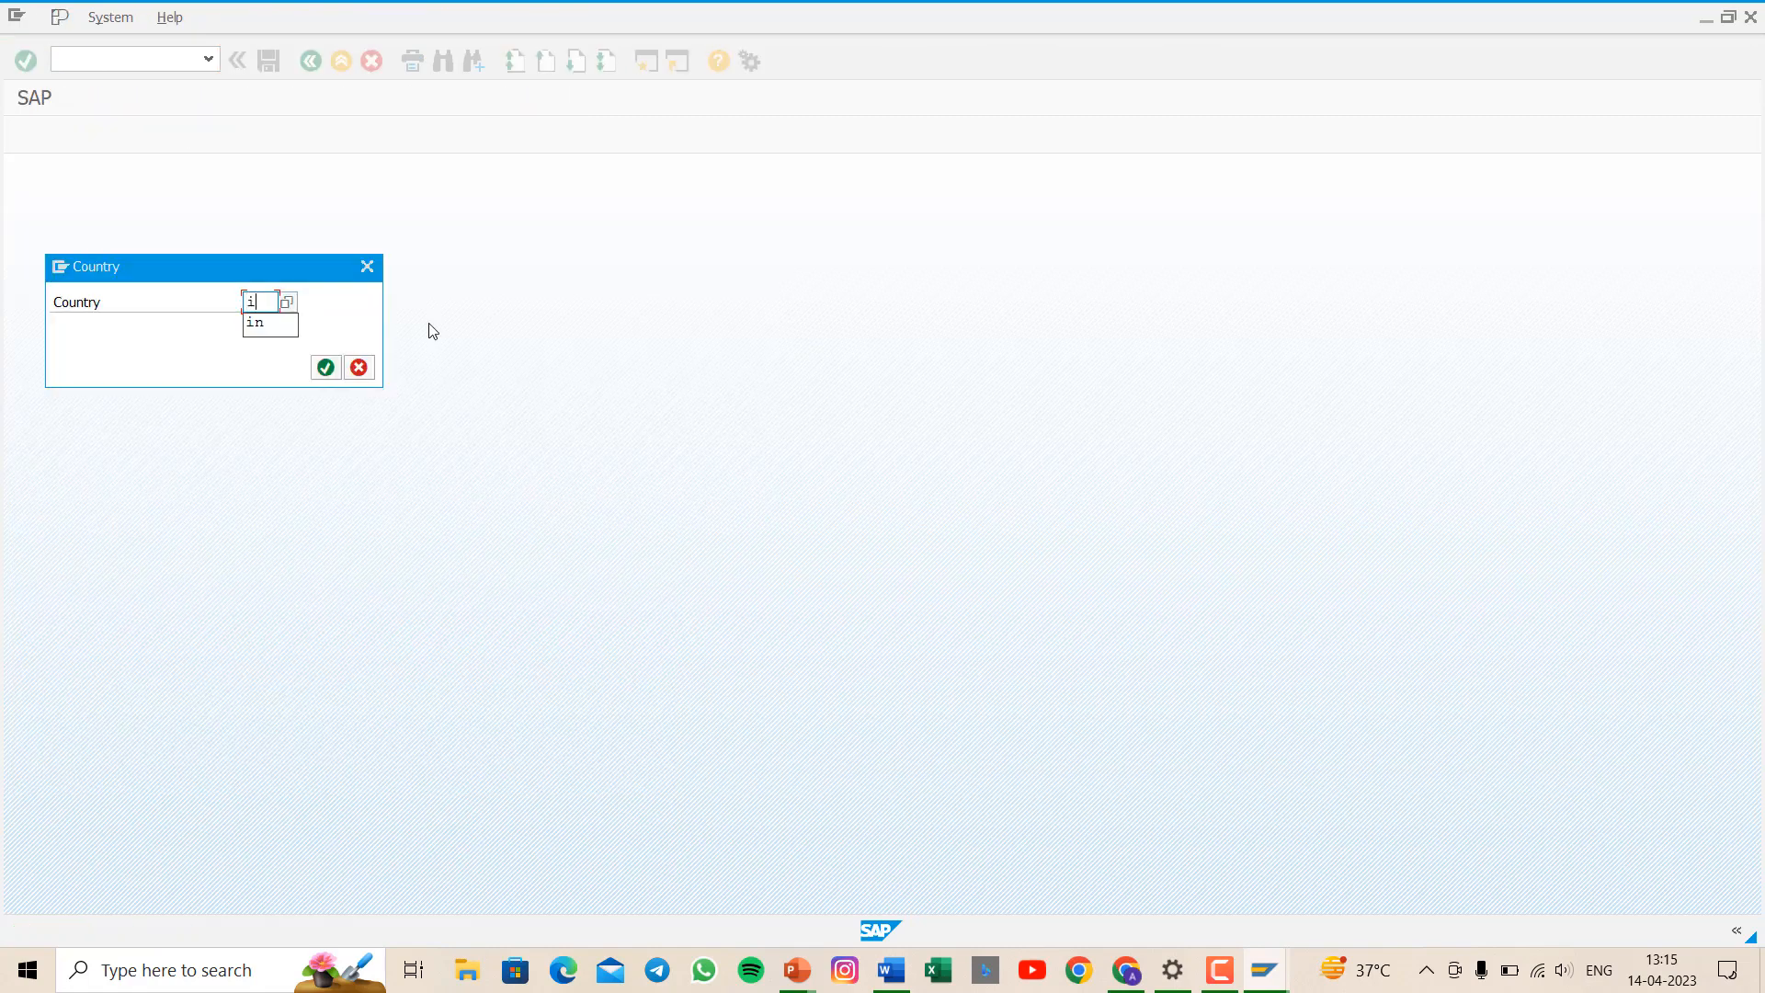
pyautogui.press('Return')
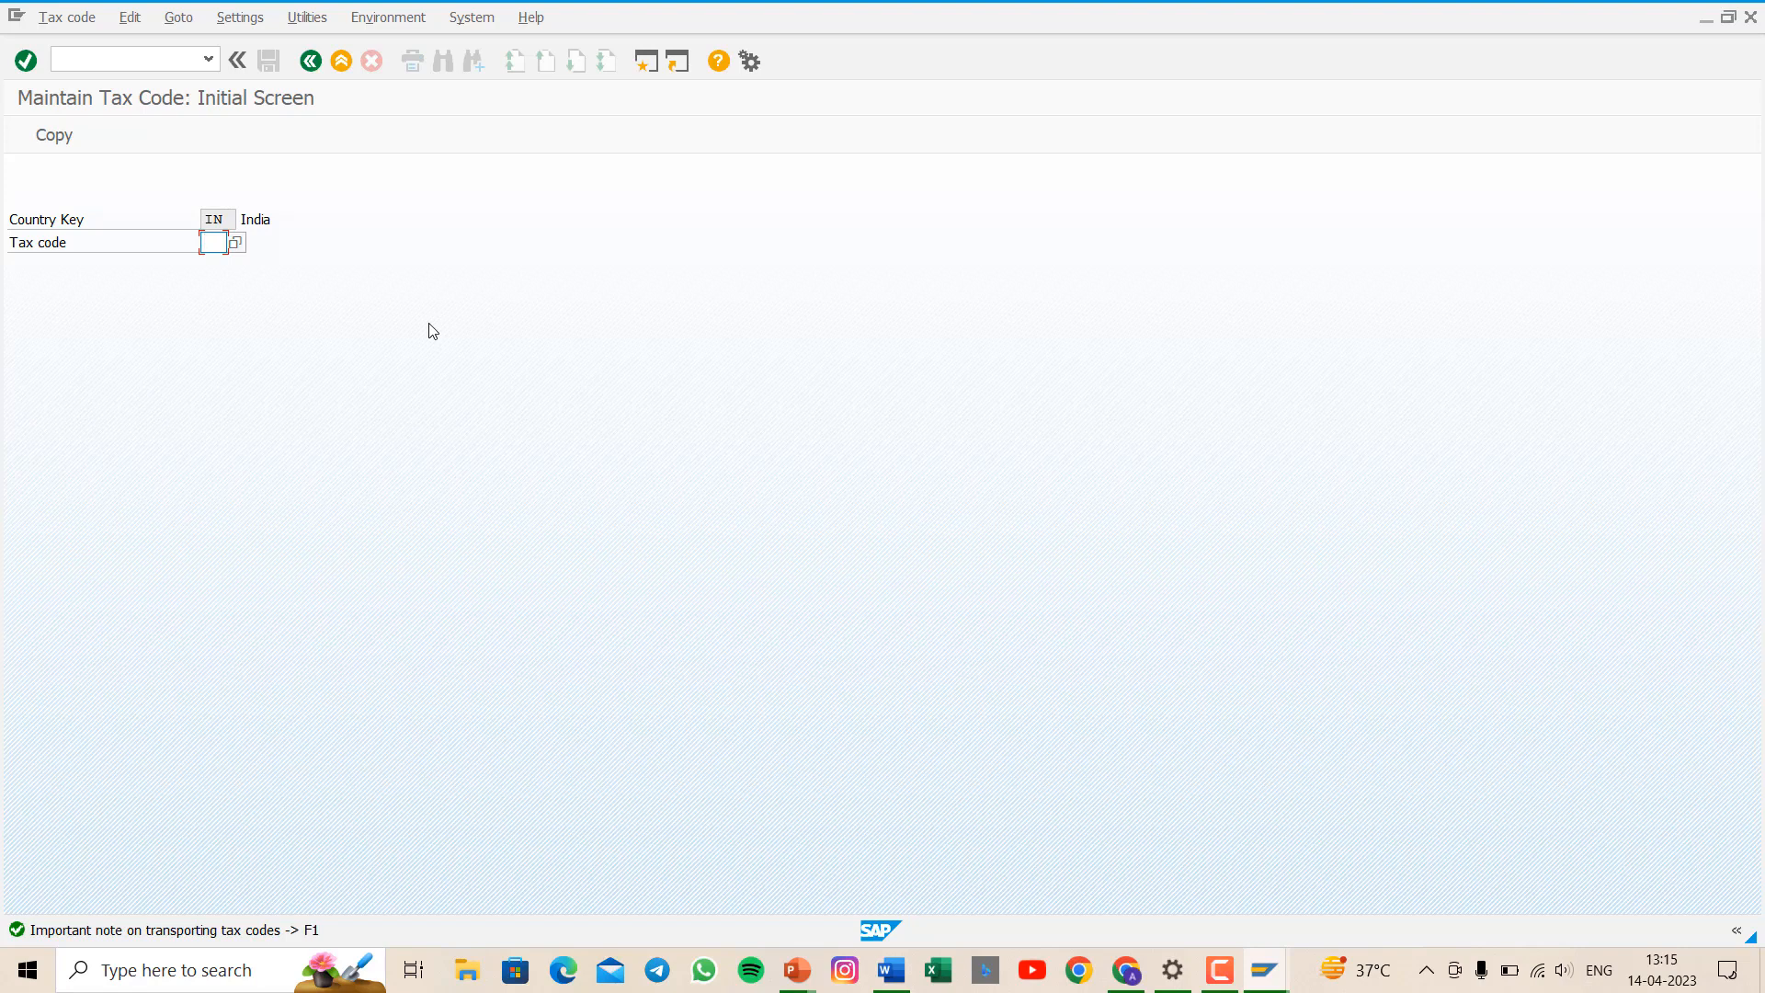
# - Start a new tax code P1 for India with the description "input cgst & sgst 18%"
pyautogui.write('p')
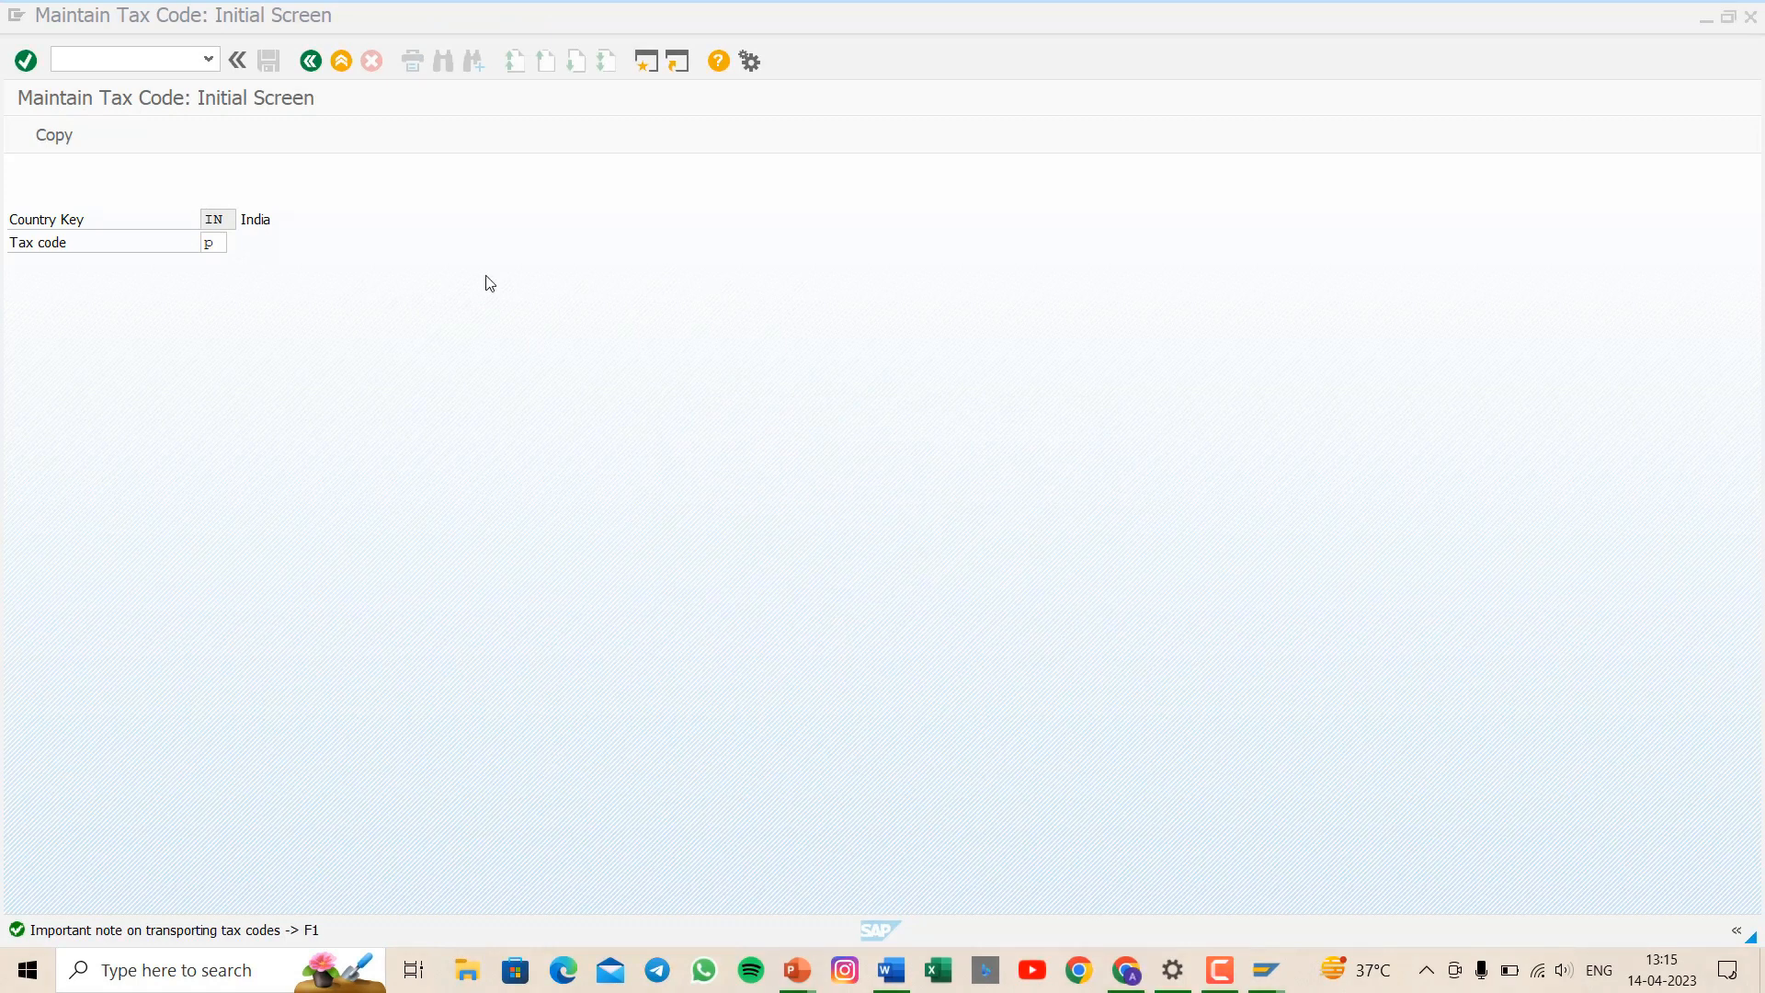
pyautogui.click(216, 243)
pyautogui.write('1')
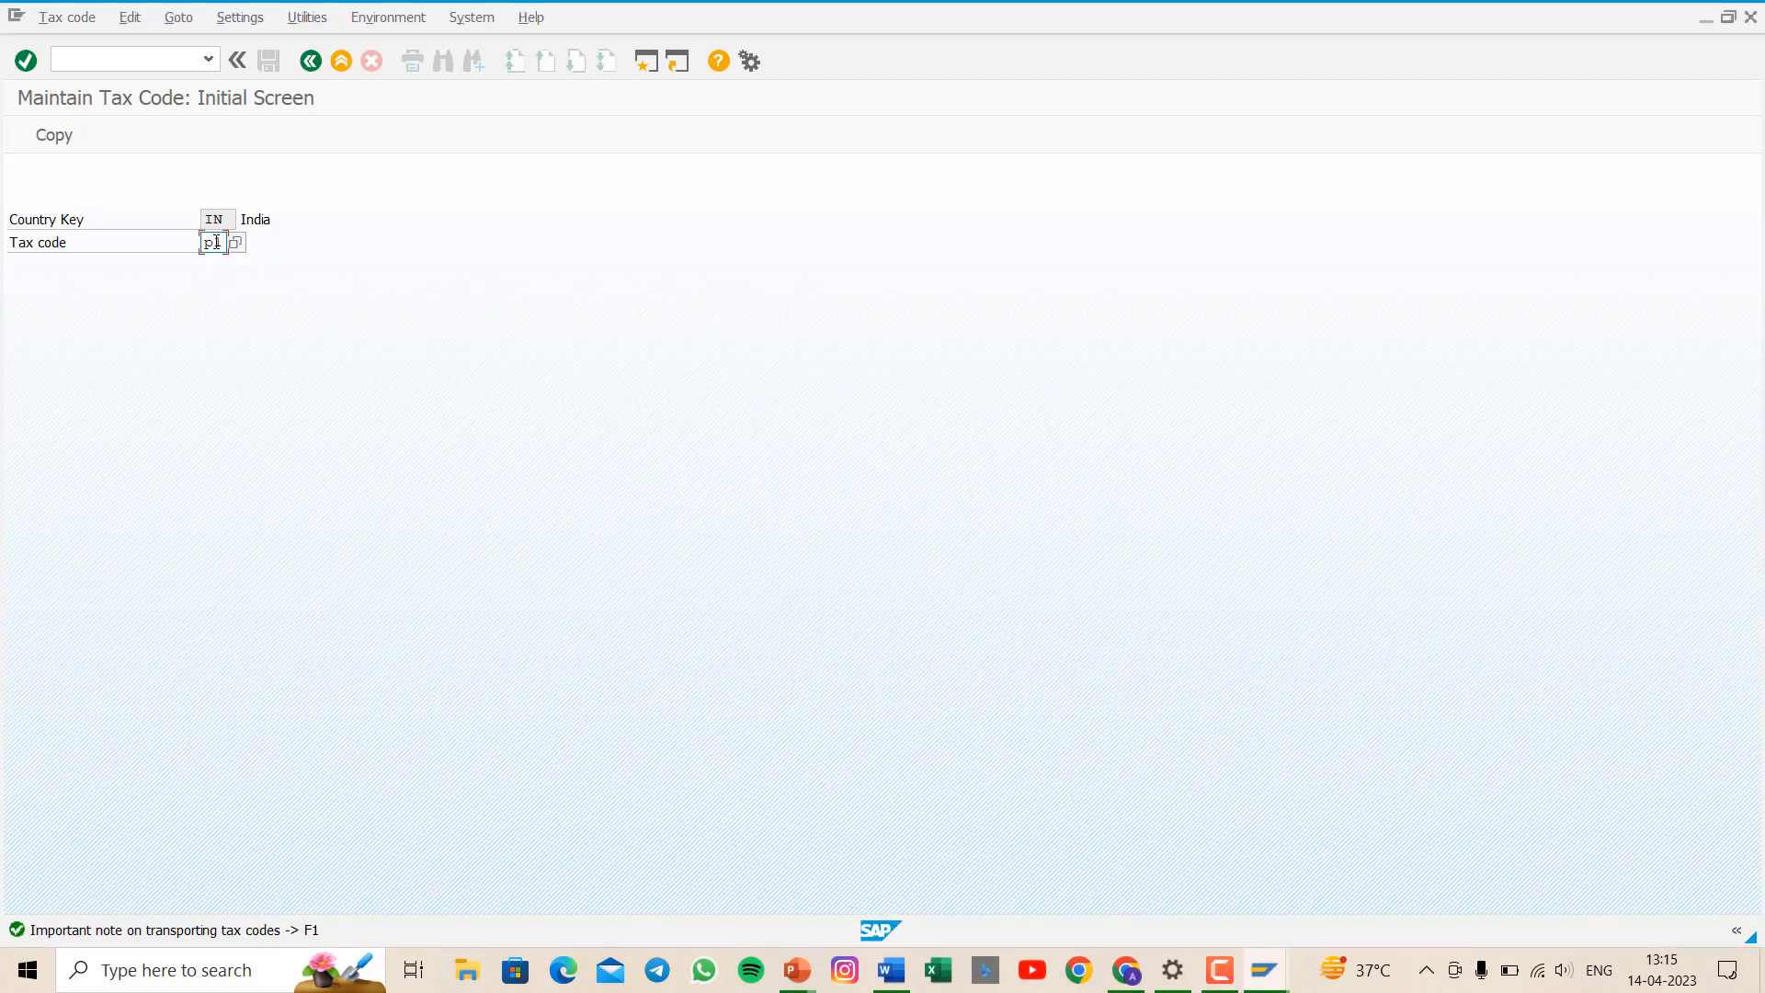
pyautogui.press('Return')
pyautogui.write('in')
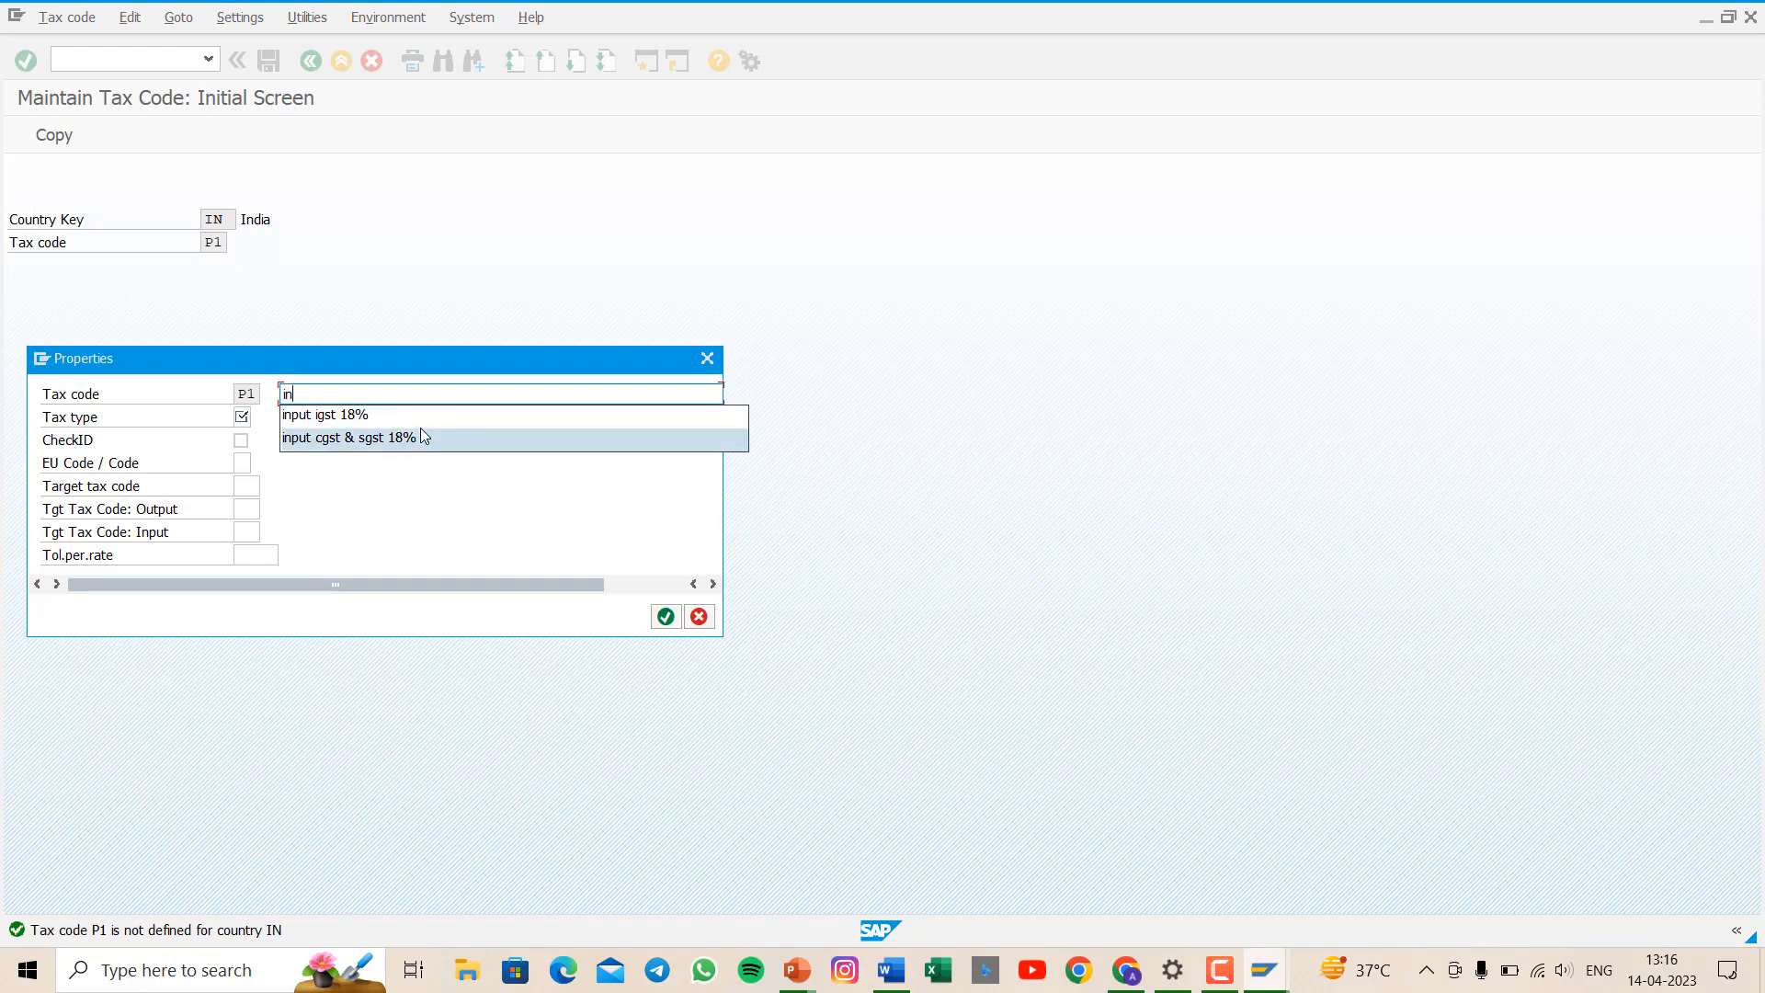
pyautogui.click(422, 435)
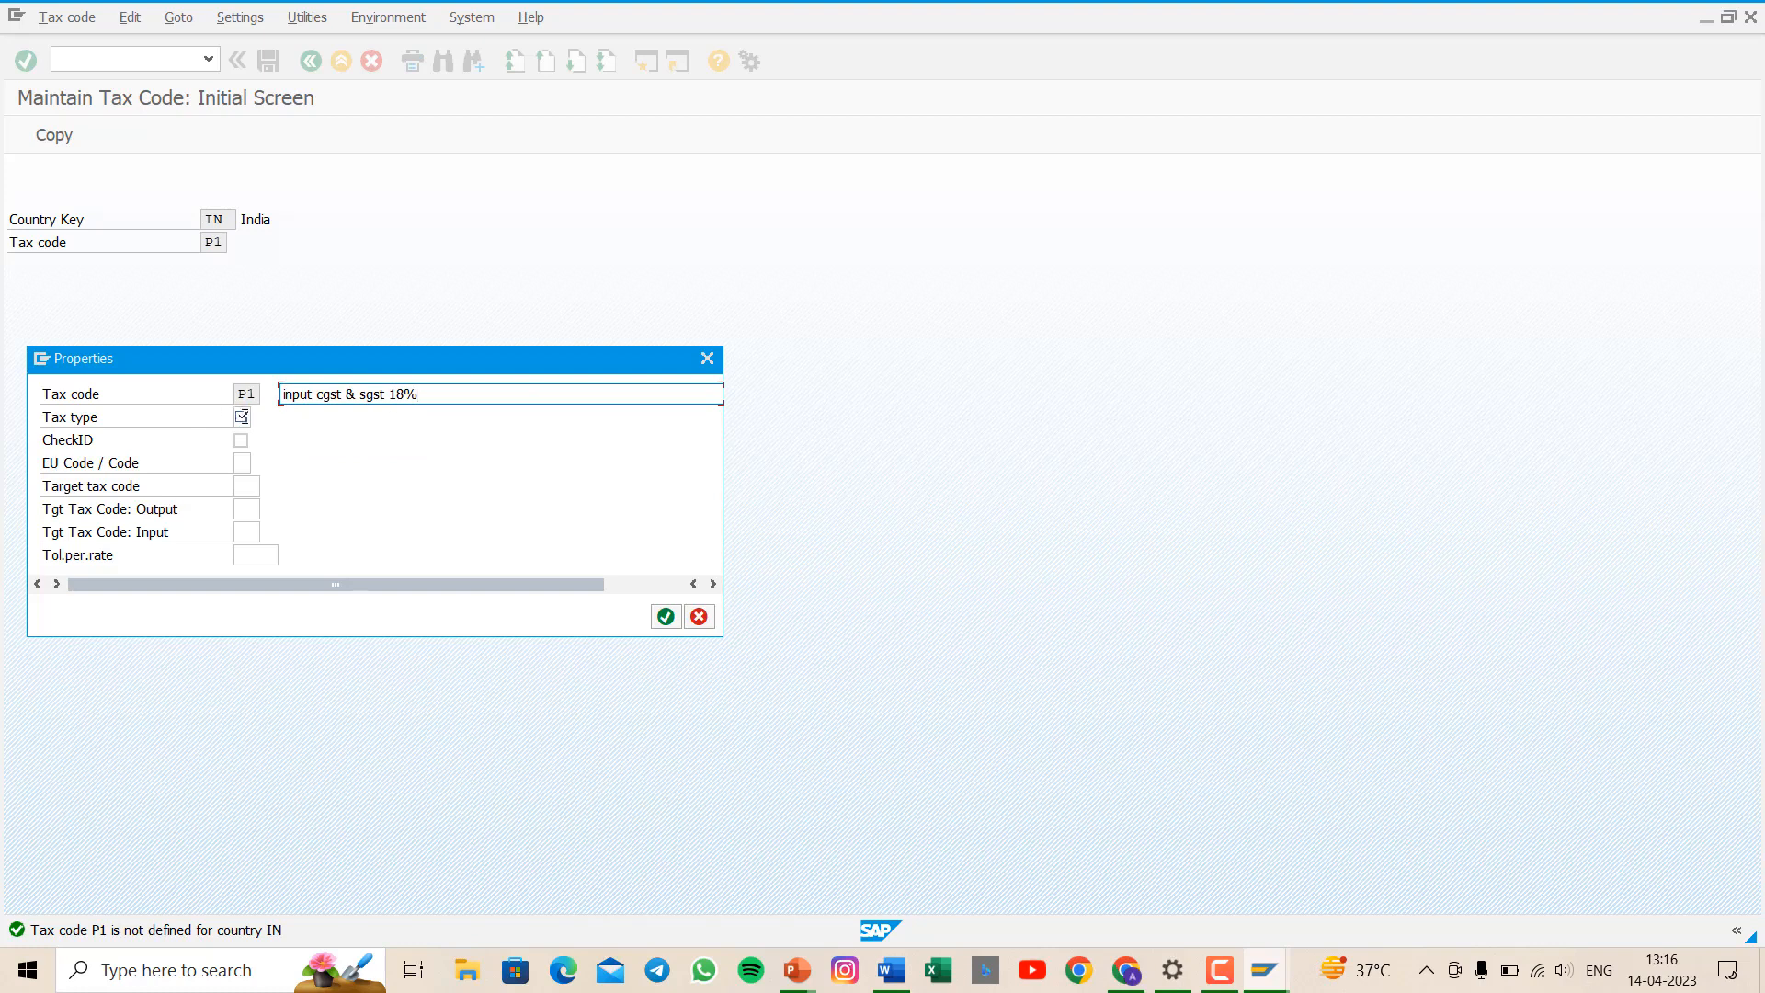
# - Set the tax type of P1 to V (input tax) and continue to its tax rates
pyautogui.click(243, 417)
pyautogui.click(259, 420)
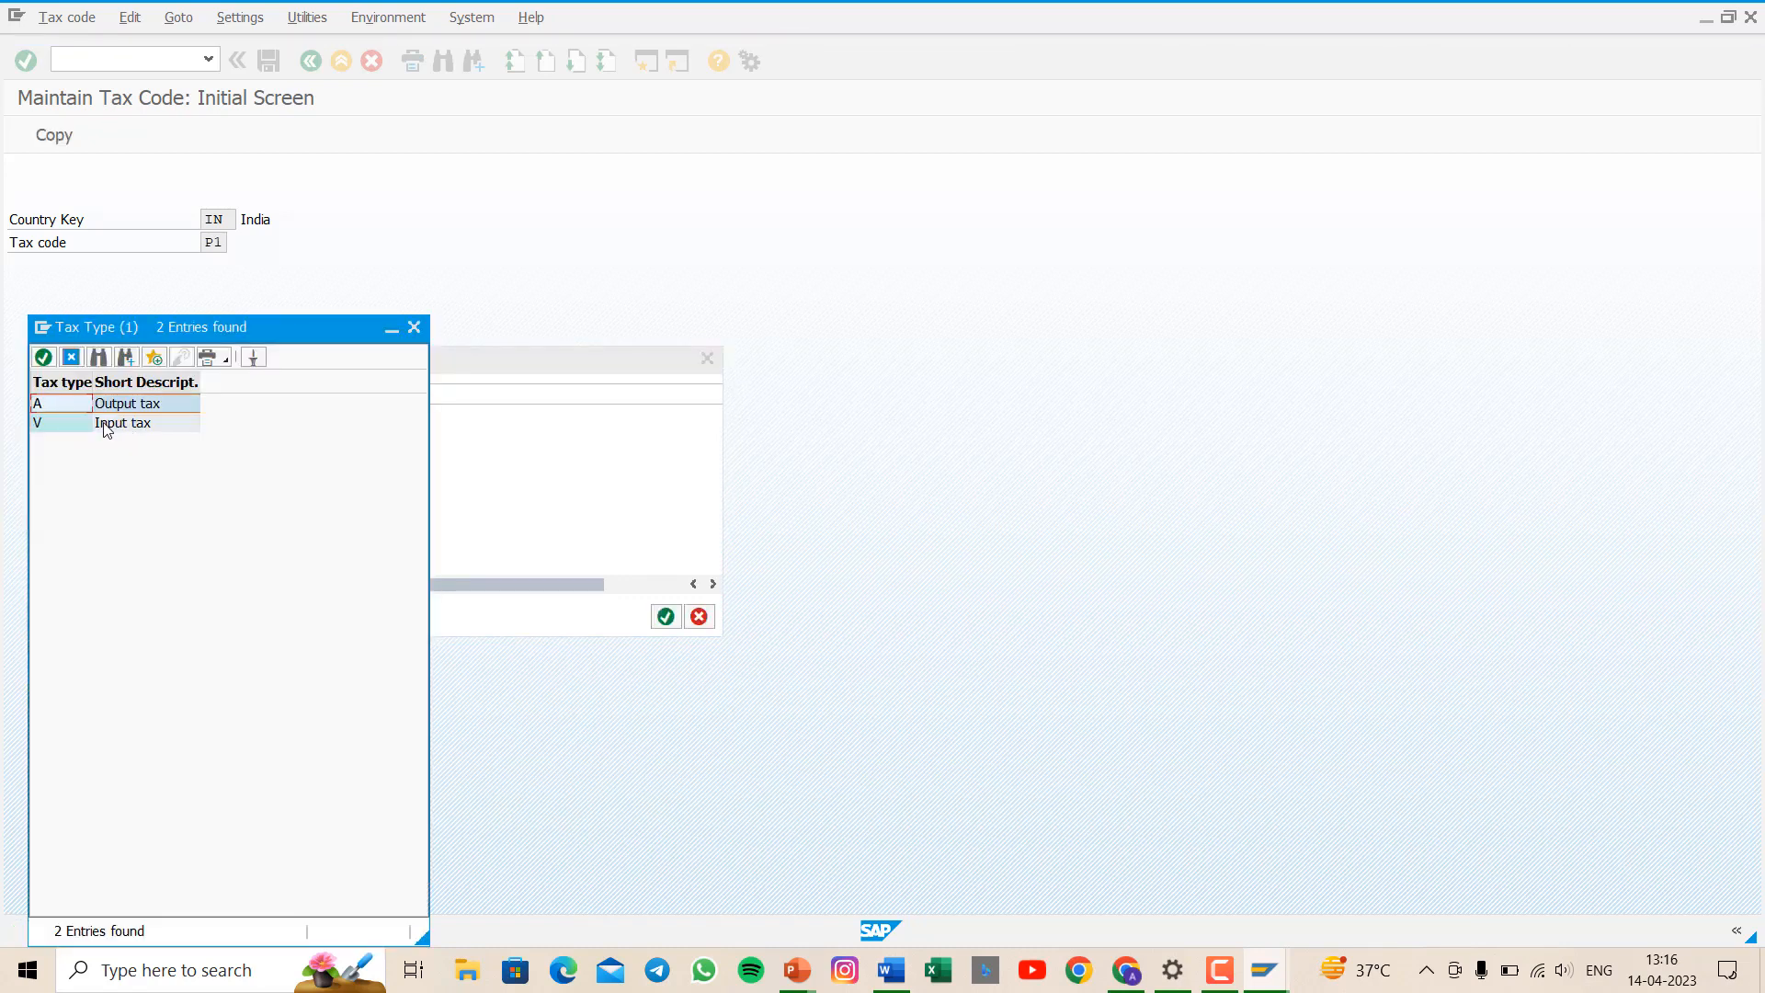
pyautogui.click(106, 425)
pyautogui.press('Return')
pyautogui.press('Return')
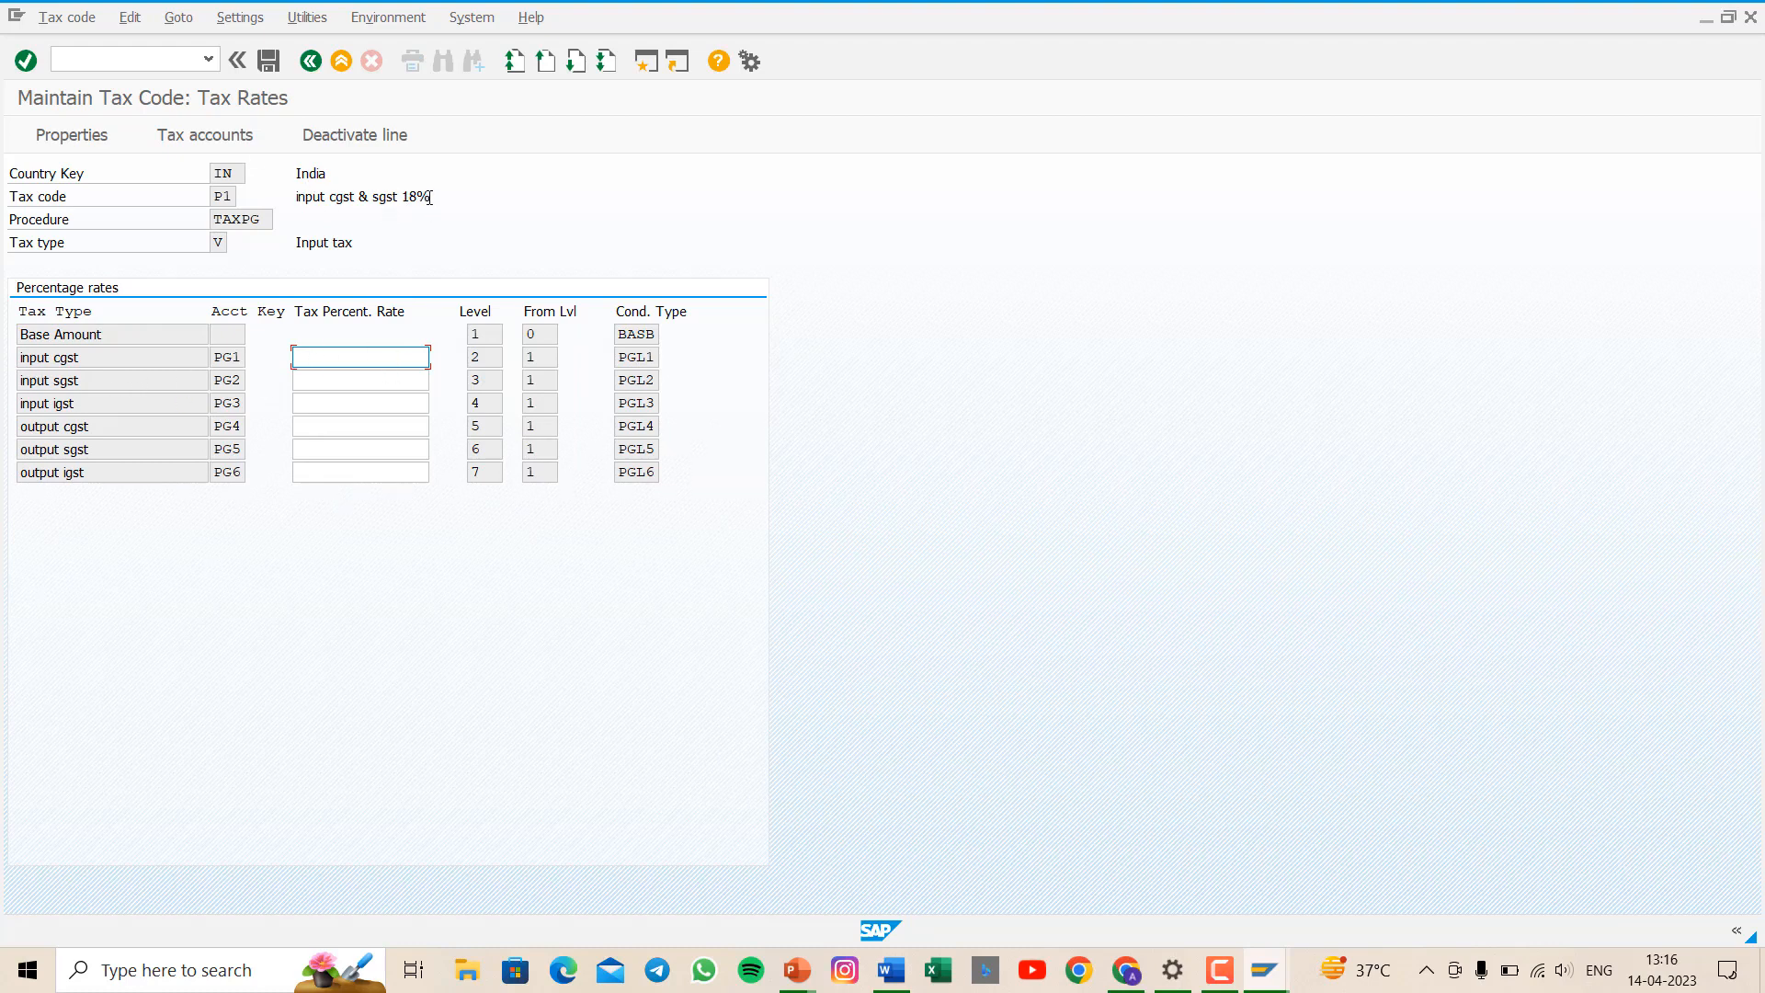
# - Enter a rate of 9 percent for both input cgst and input sgst and save tax code P1
pyautogui.write('9')
pyautogui.click(336, 386)
pyautogui.write('9')
pyautogui.hotkey('ctrl', 's')
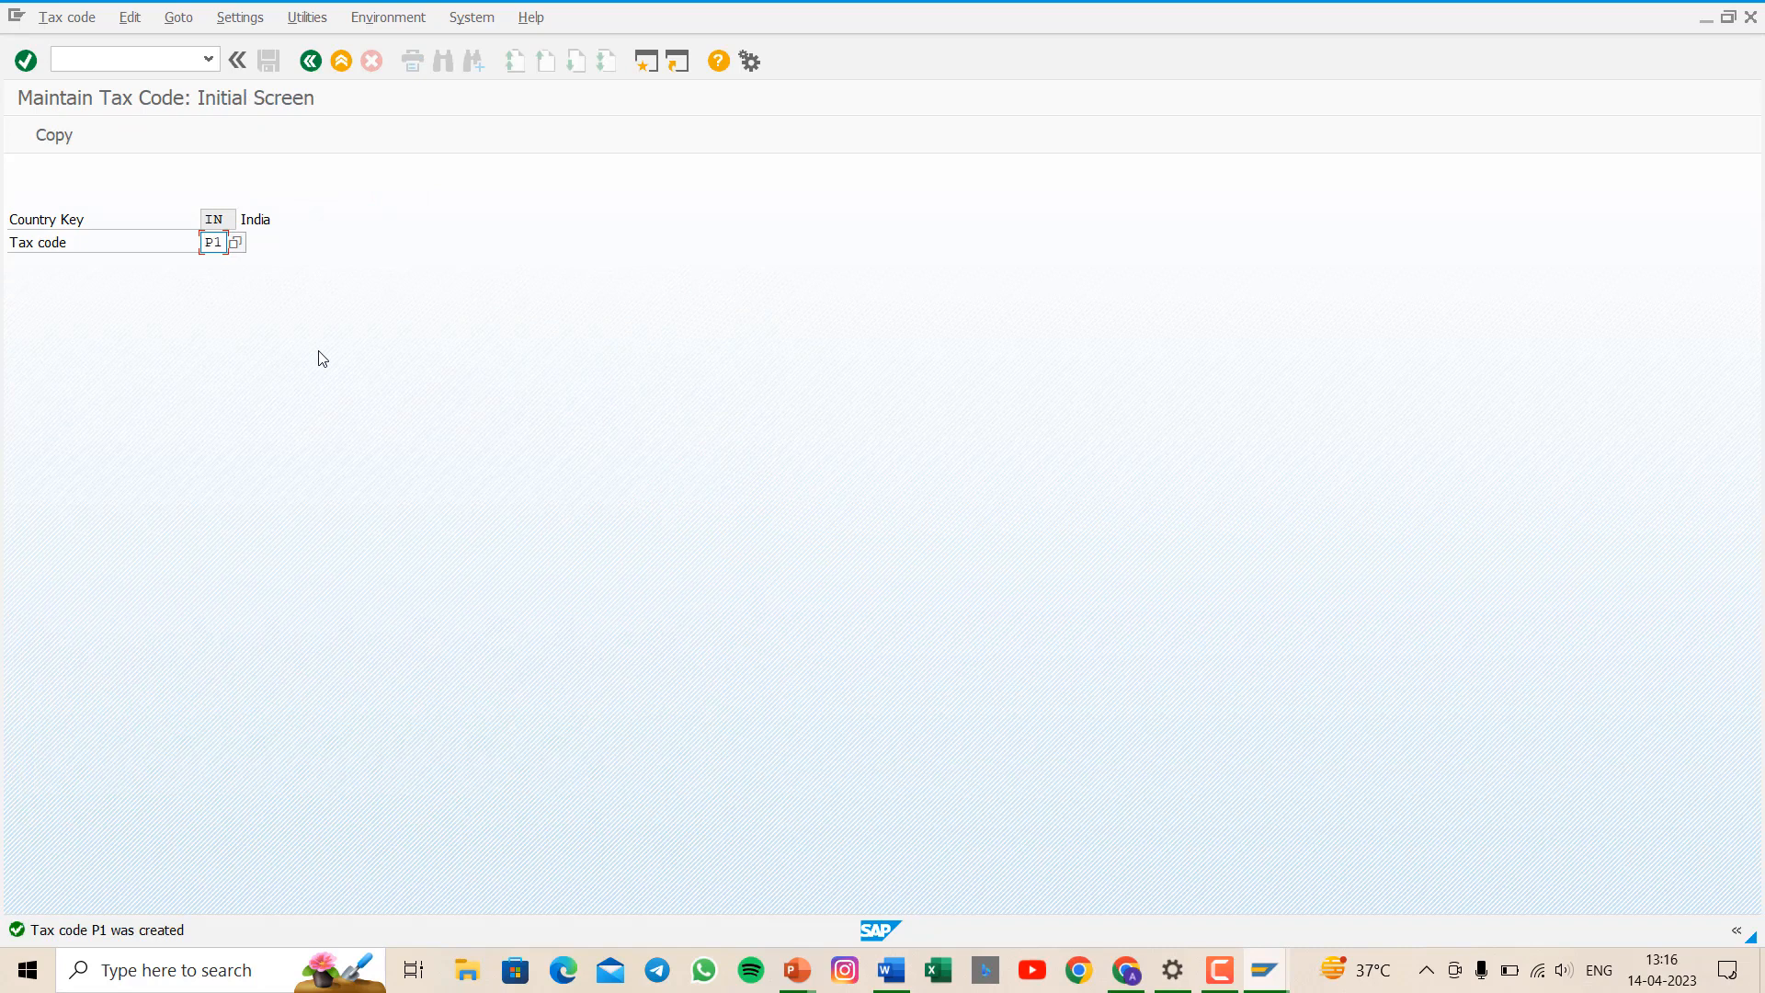
# - Start a new tax code P2 for India with the description "input igst 18%"
pyautogui.press('BackSpace')
pyautogui.press('BackSpace')
pyautogui.write('P2')
pyautogui.press('Return')
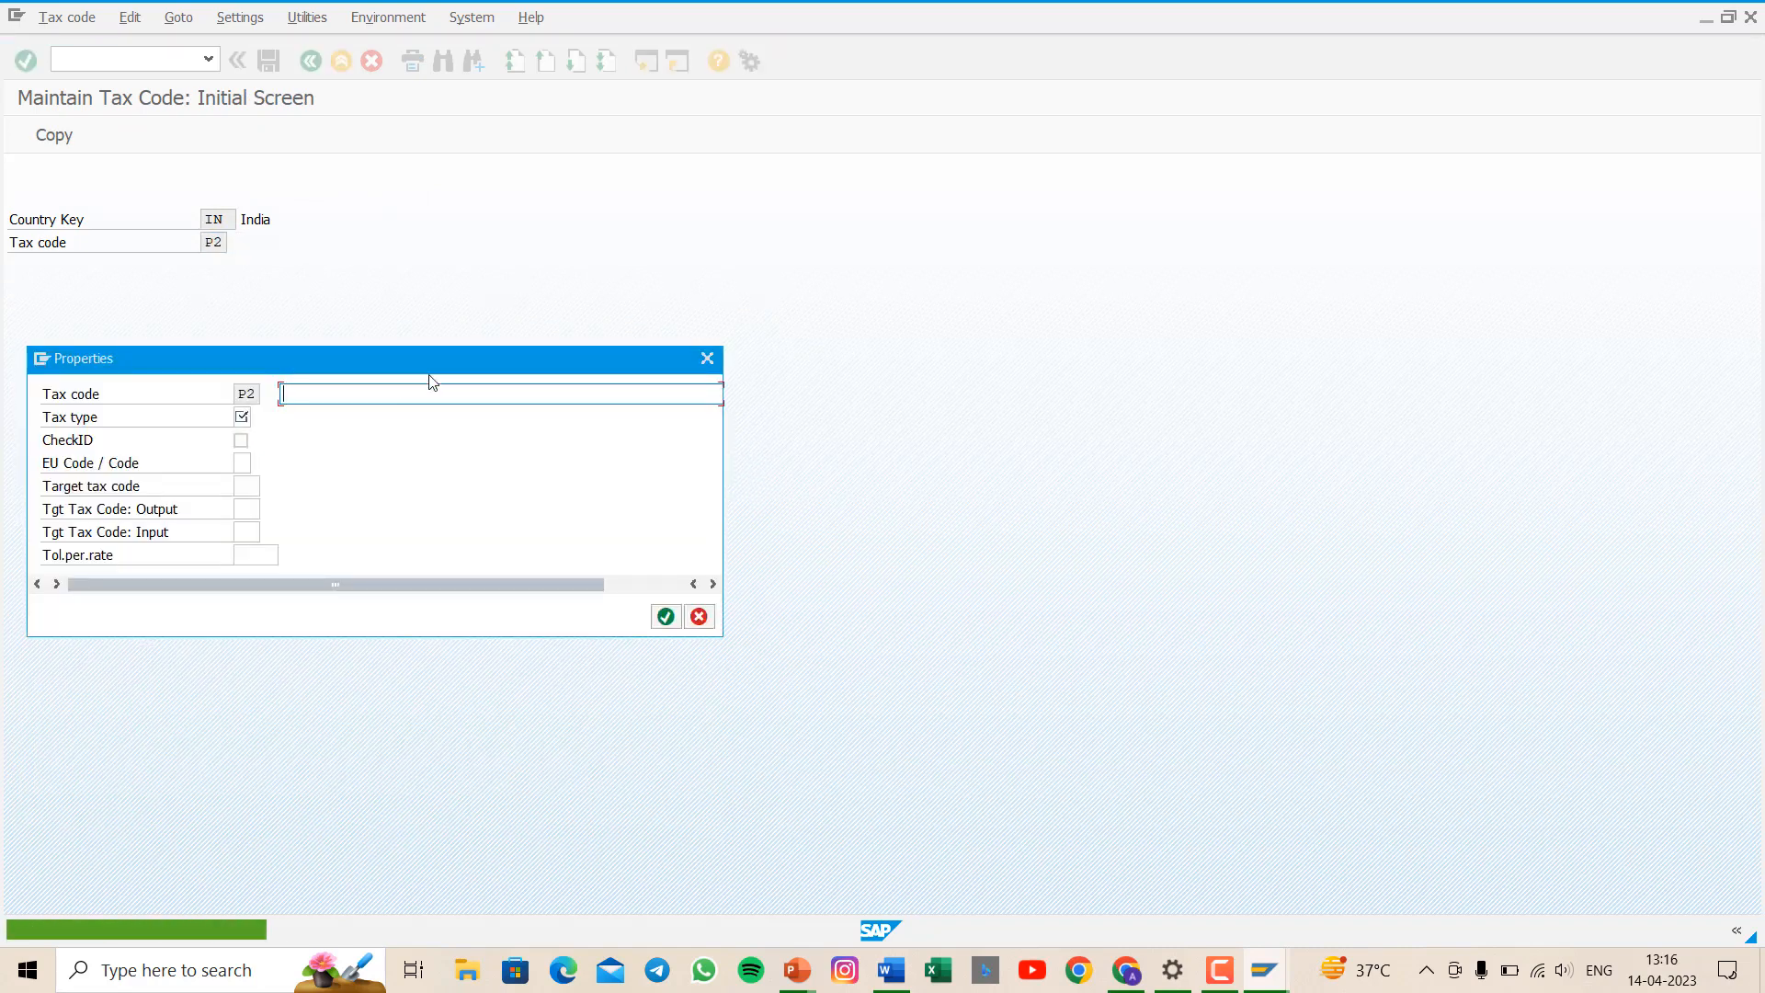
pyautogui.write('i')
pyautogui.press('Down')
pyautogui.press('Down')
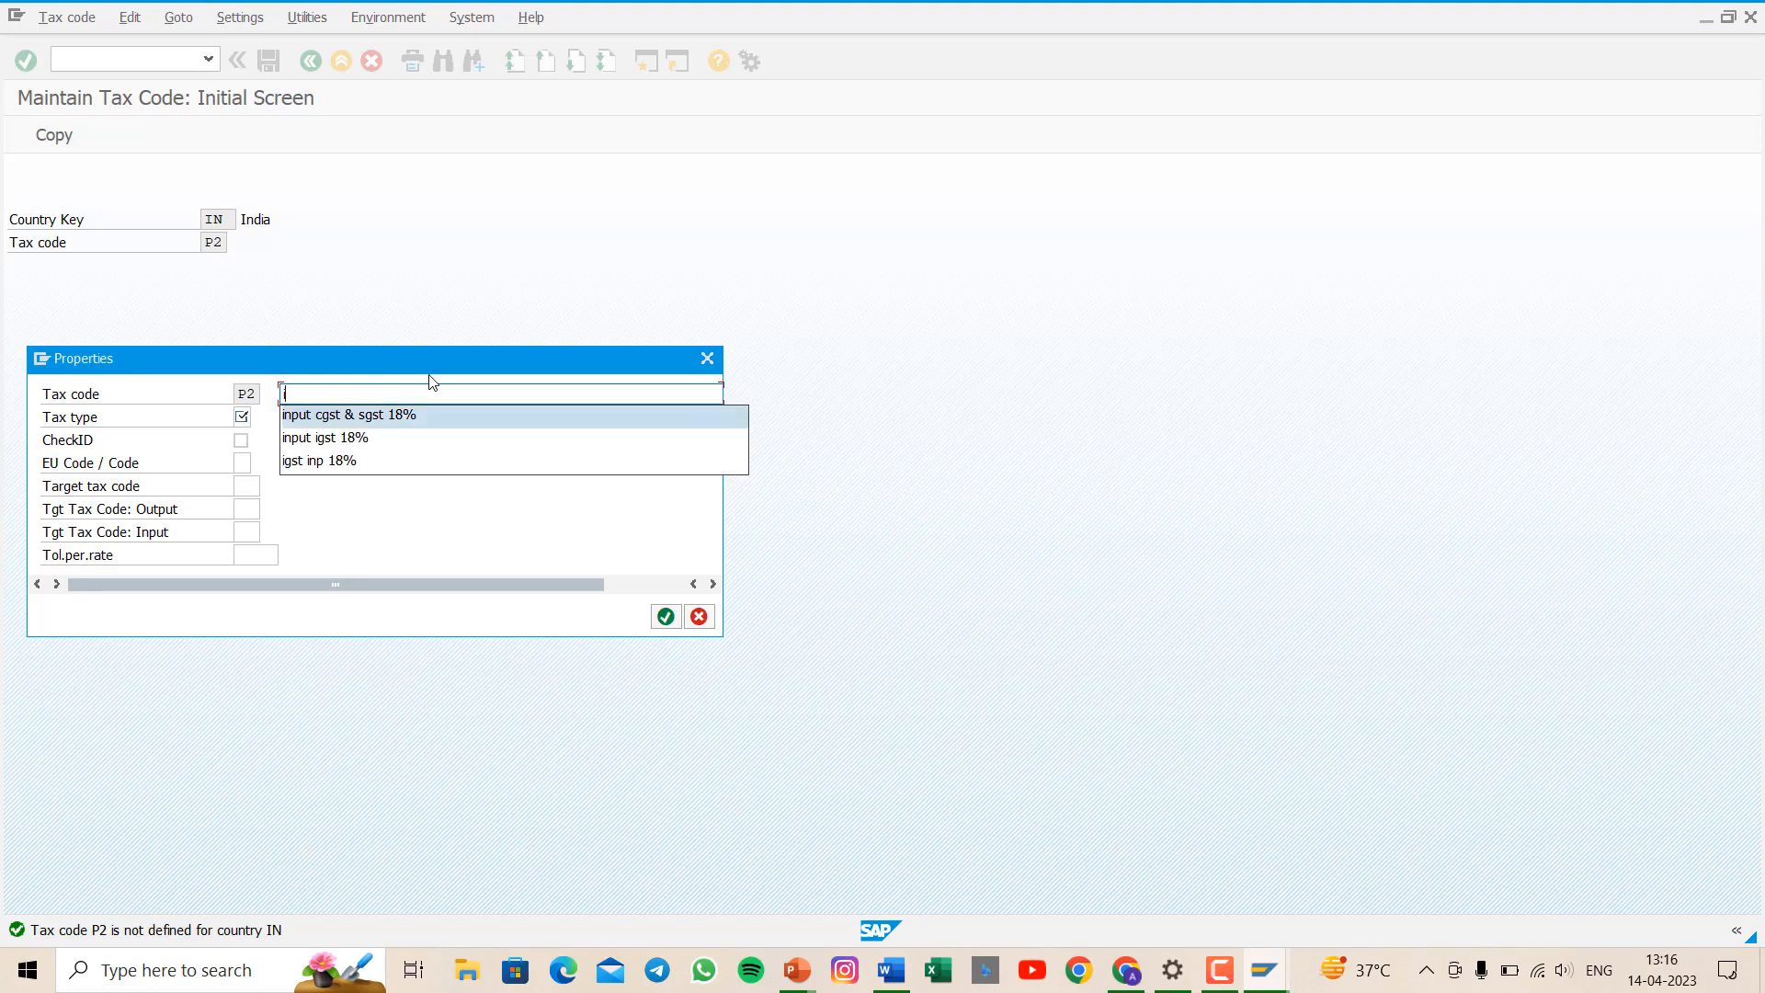
pyautogui.press('Return')
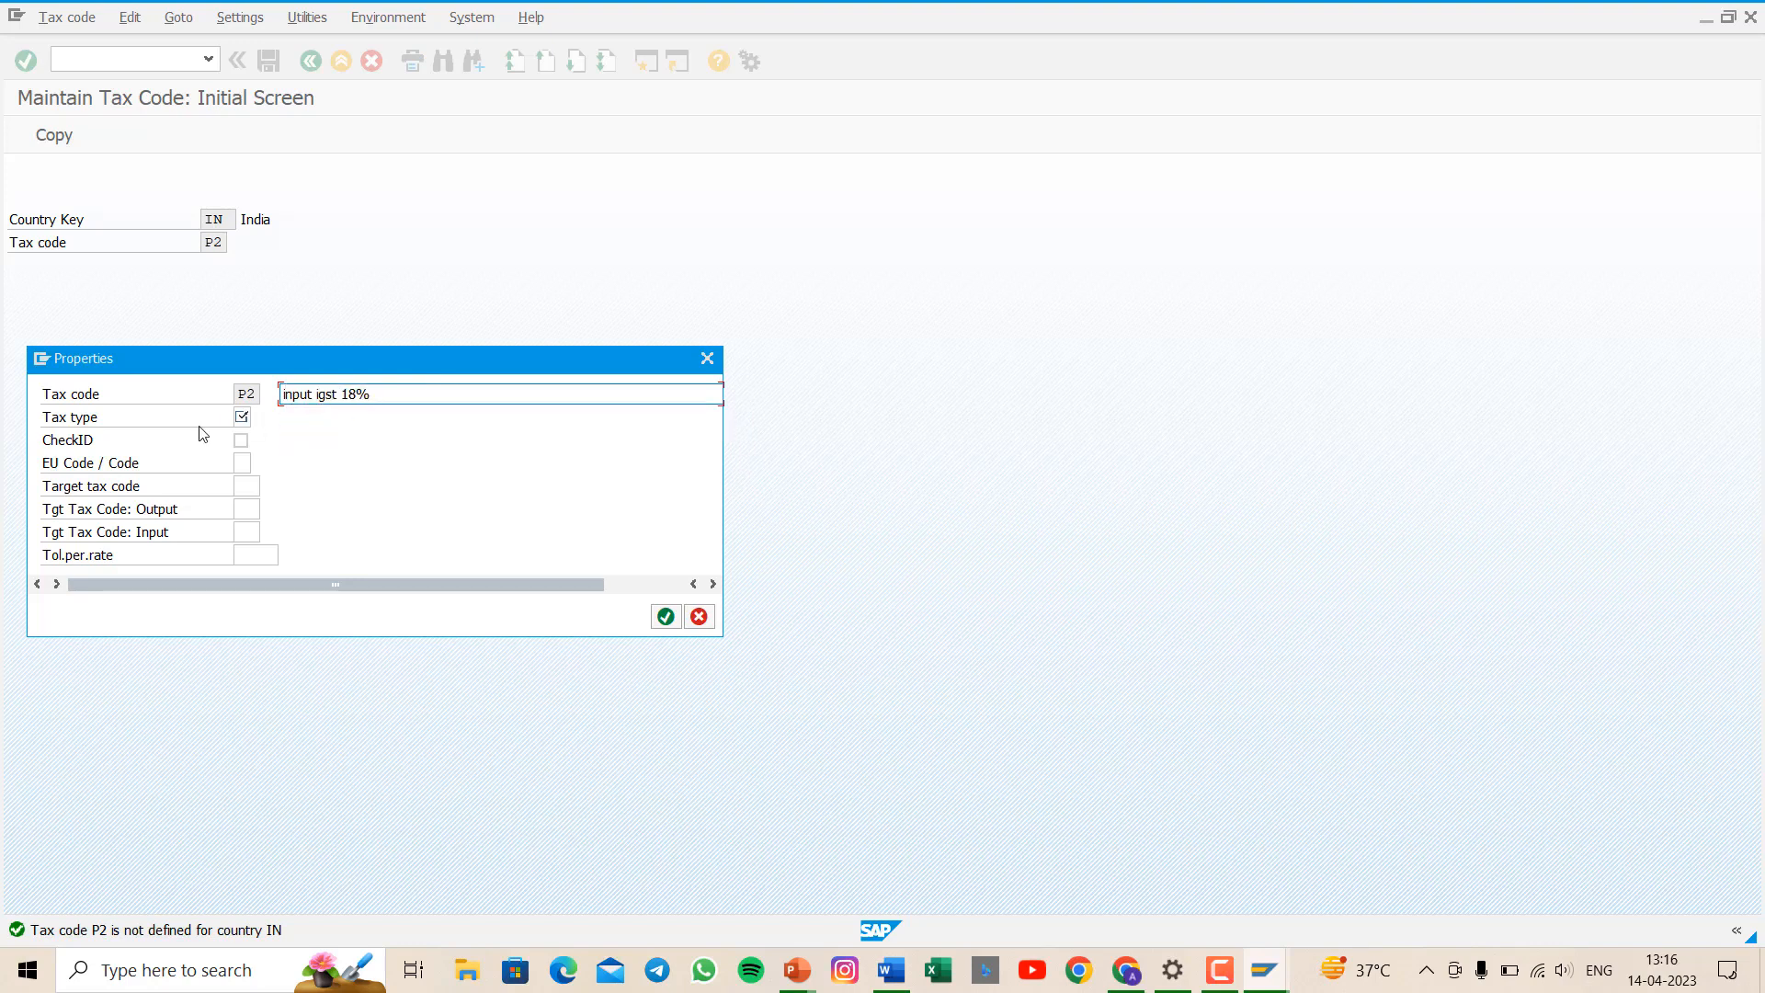
# - Set the tax type of P2 to V (input tax) and continue to its tax rates
pyautogui.click(242, 416)
pyautogui.click(242, 415)
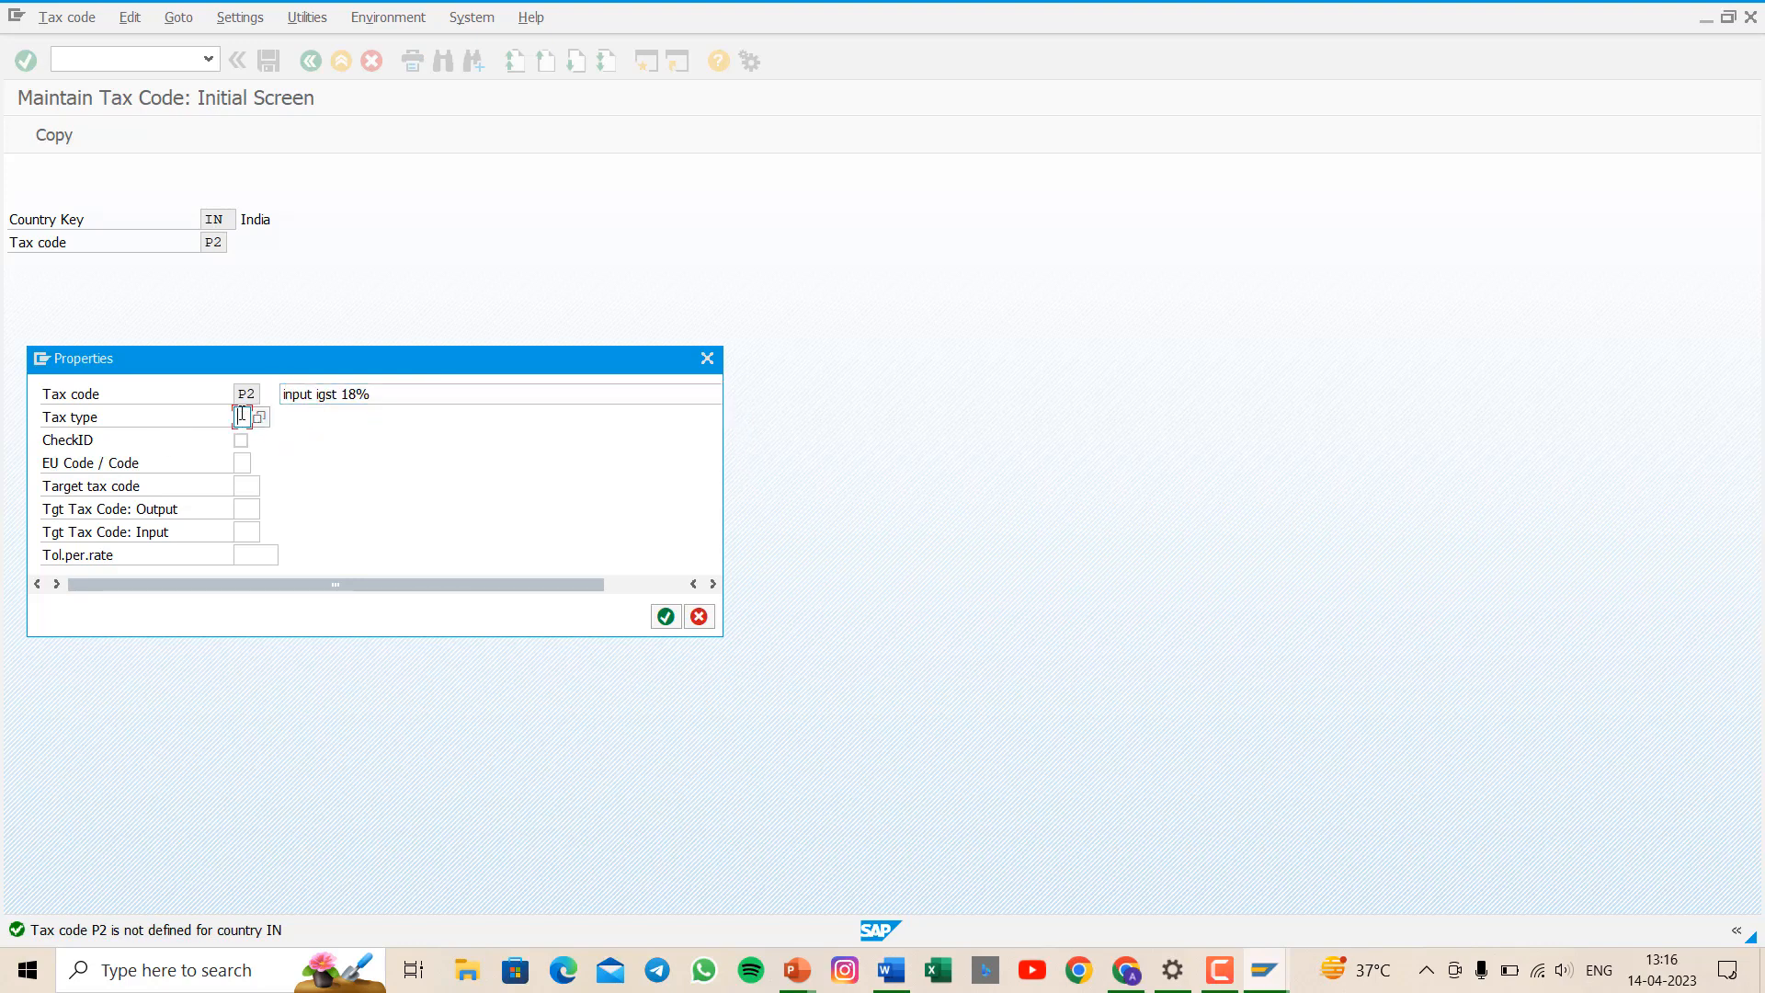
pyautogui.write('V')
pyautogui.press('Return')
pyautogui.press('Return')
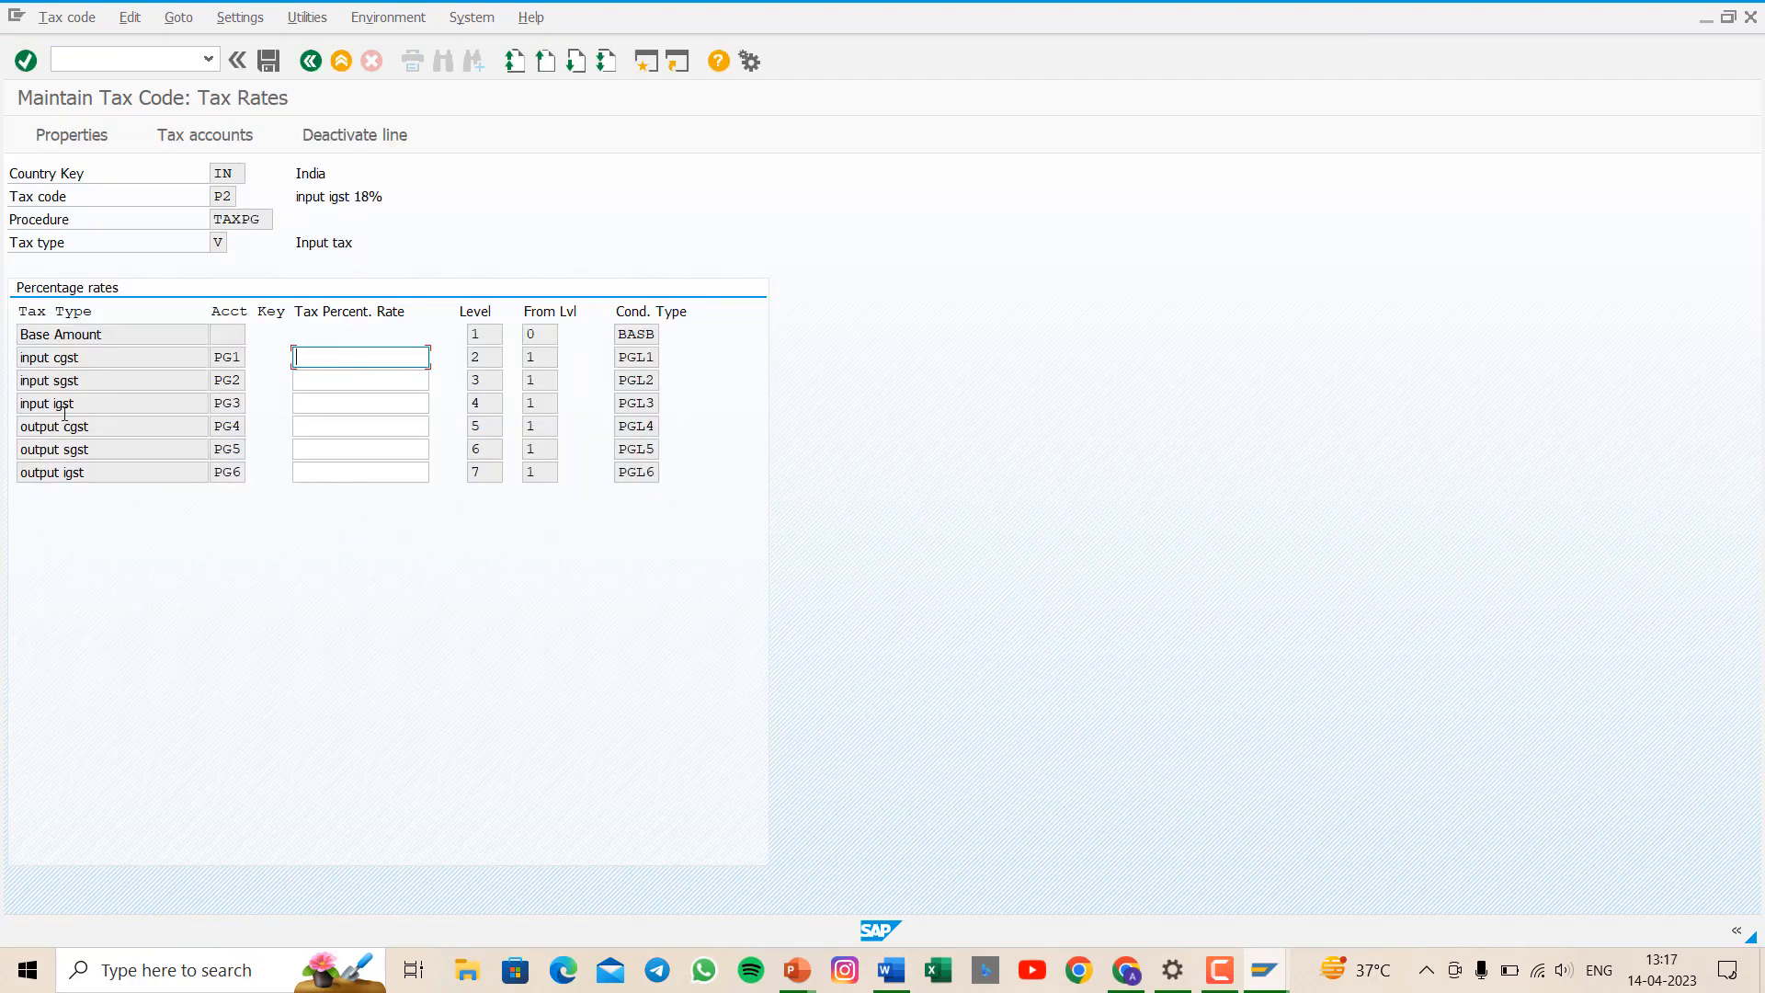
# - Enter a rate of 18 percent for input igst and save tax code P2
pyautogui.click(358, 402)
pyautogui.write('18')
pyautogui.hotkey('ctrl', 's')
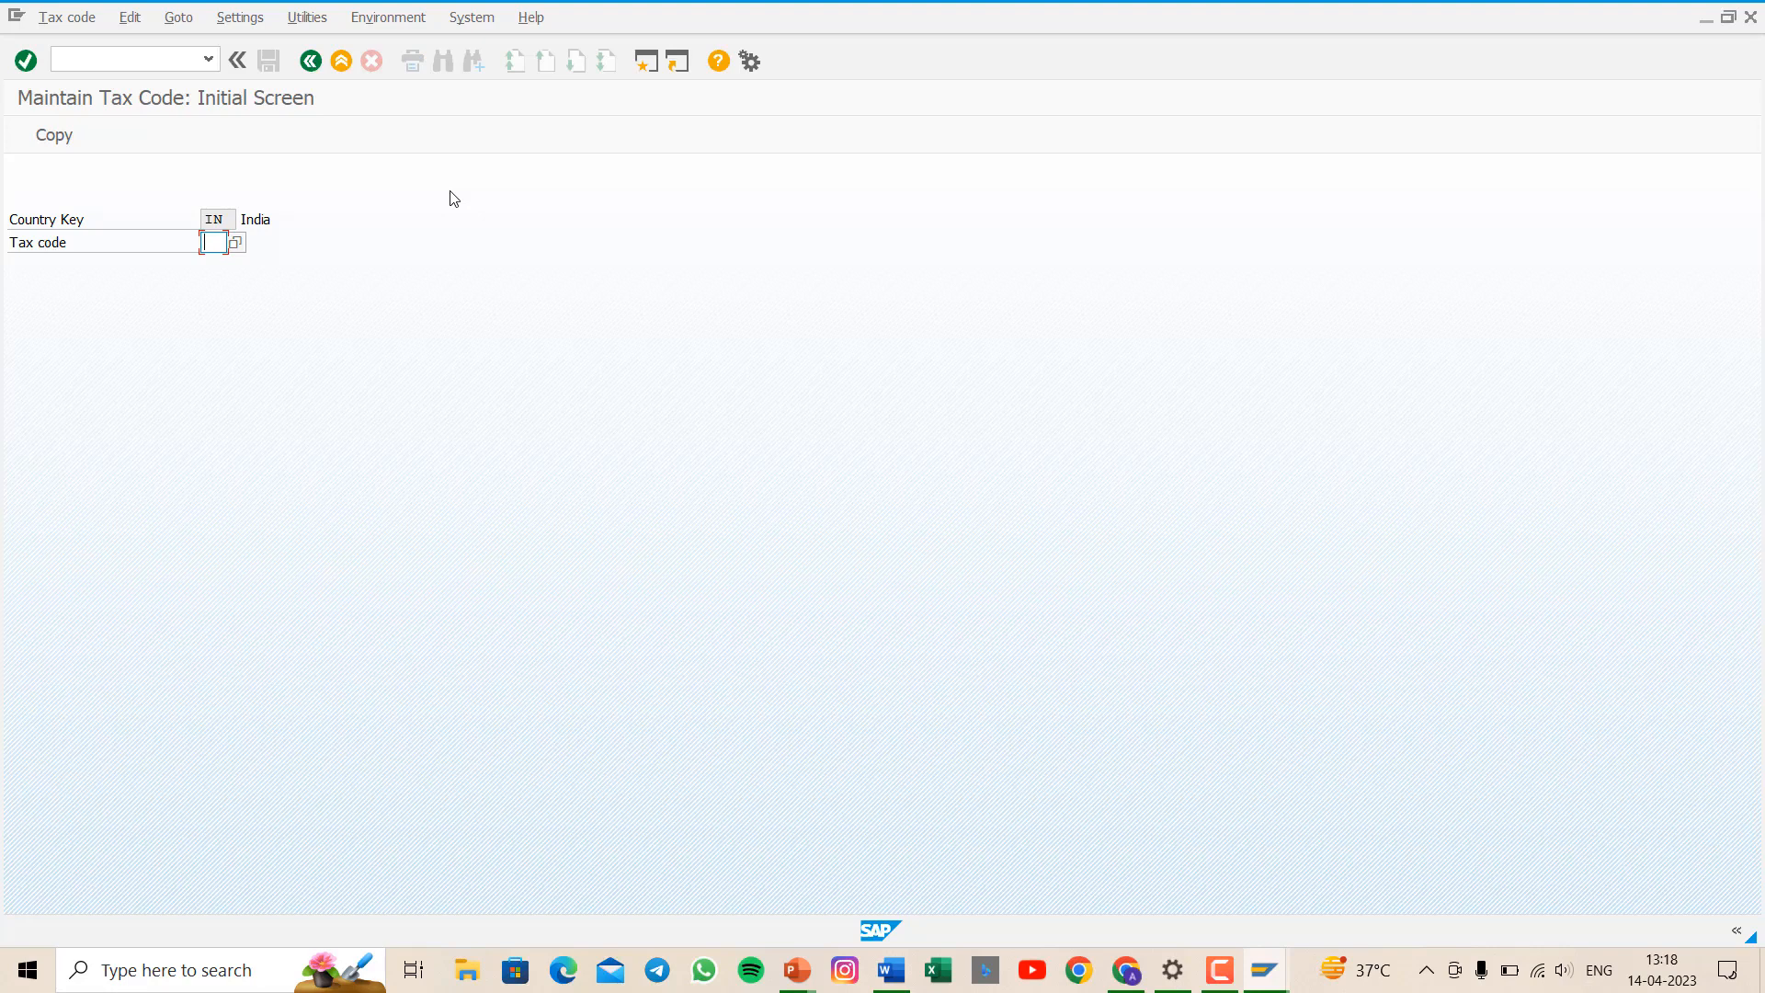
# - Start a new tax code G1 for India with the description "output cgst & sgst 18%"
pyautogui.write('G1')
pyautogui.press('Return')
pyautogui.write('ou')
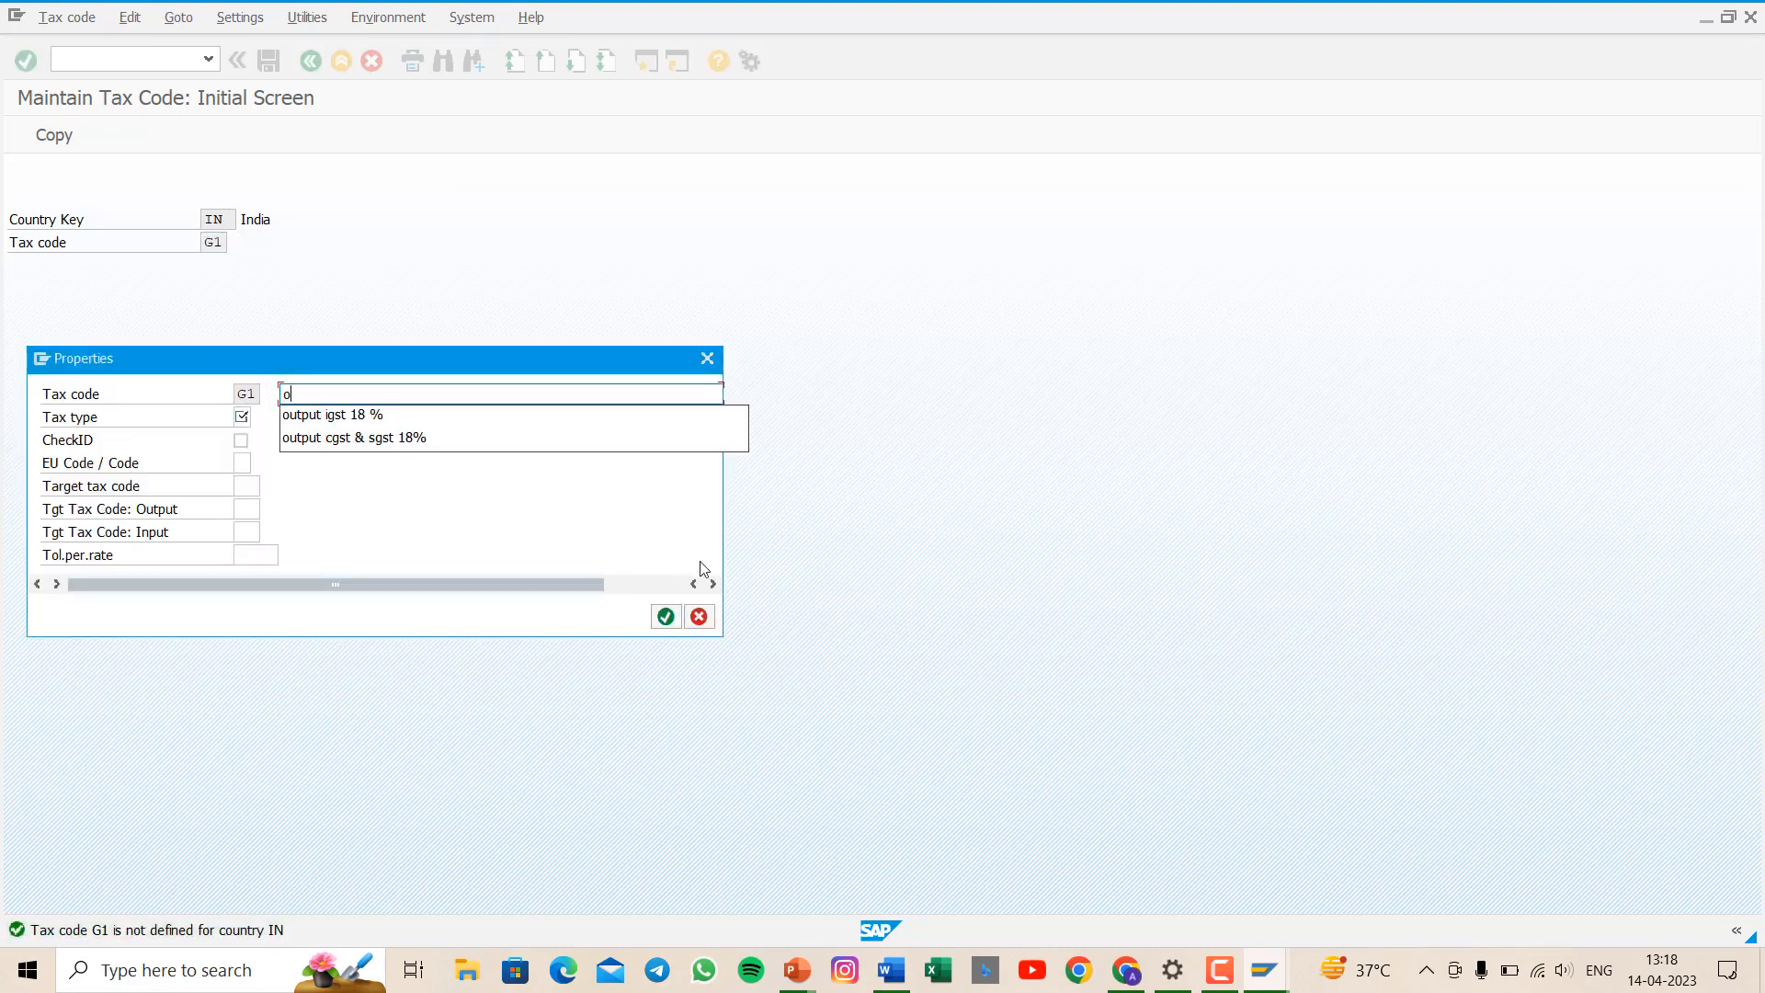
pyautogui.press('Down')
pyautogui.press('Down')
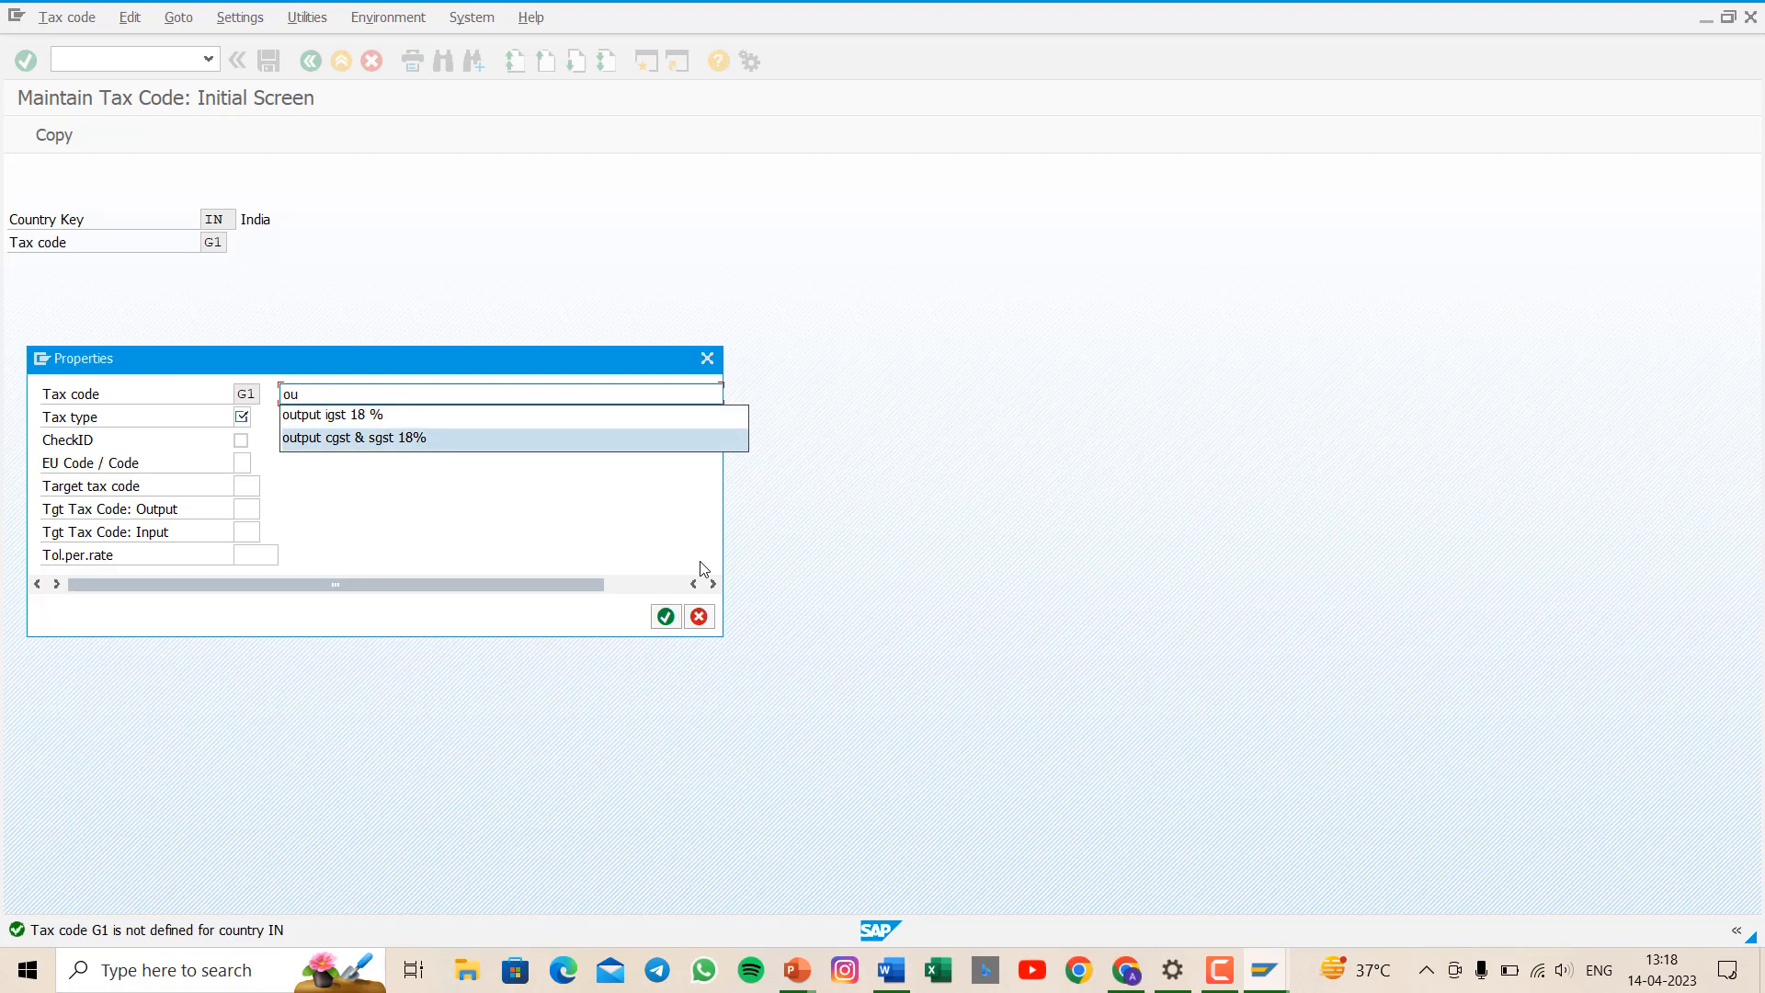
pyautogui.press('Return')
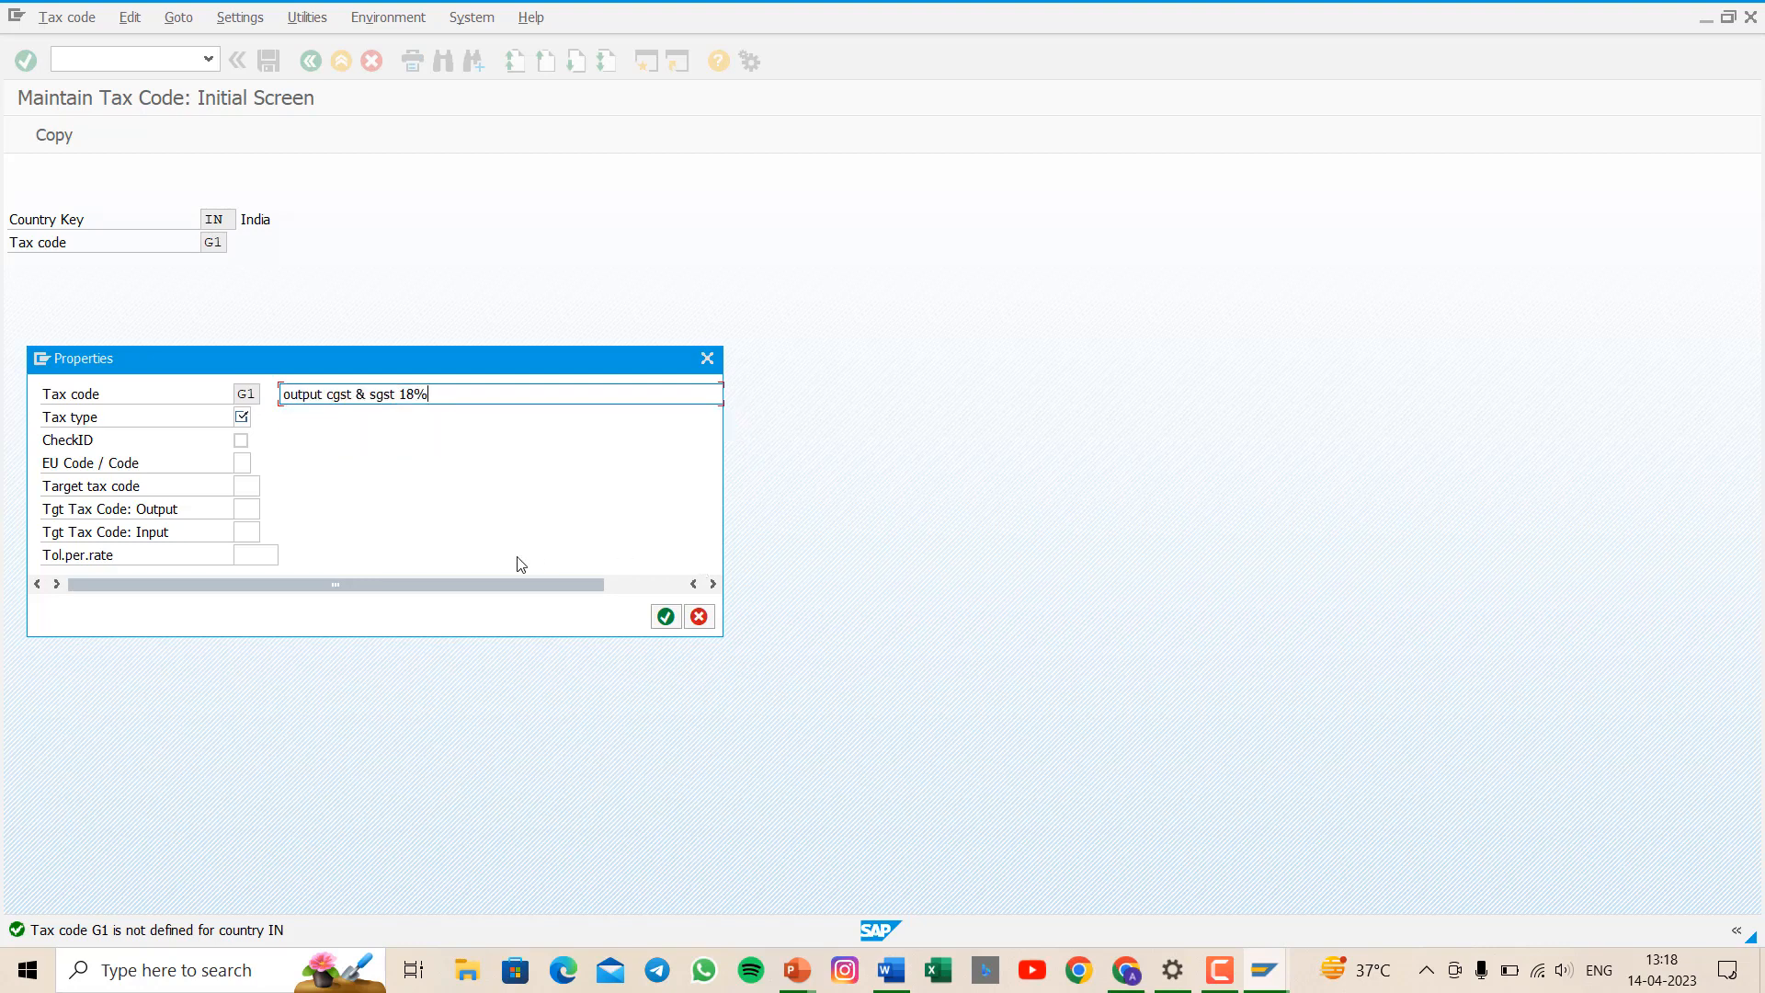
# - Set the tax type of G1 to A (output tax) and continue to its tax rates
pyautogui.click(242, 419)
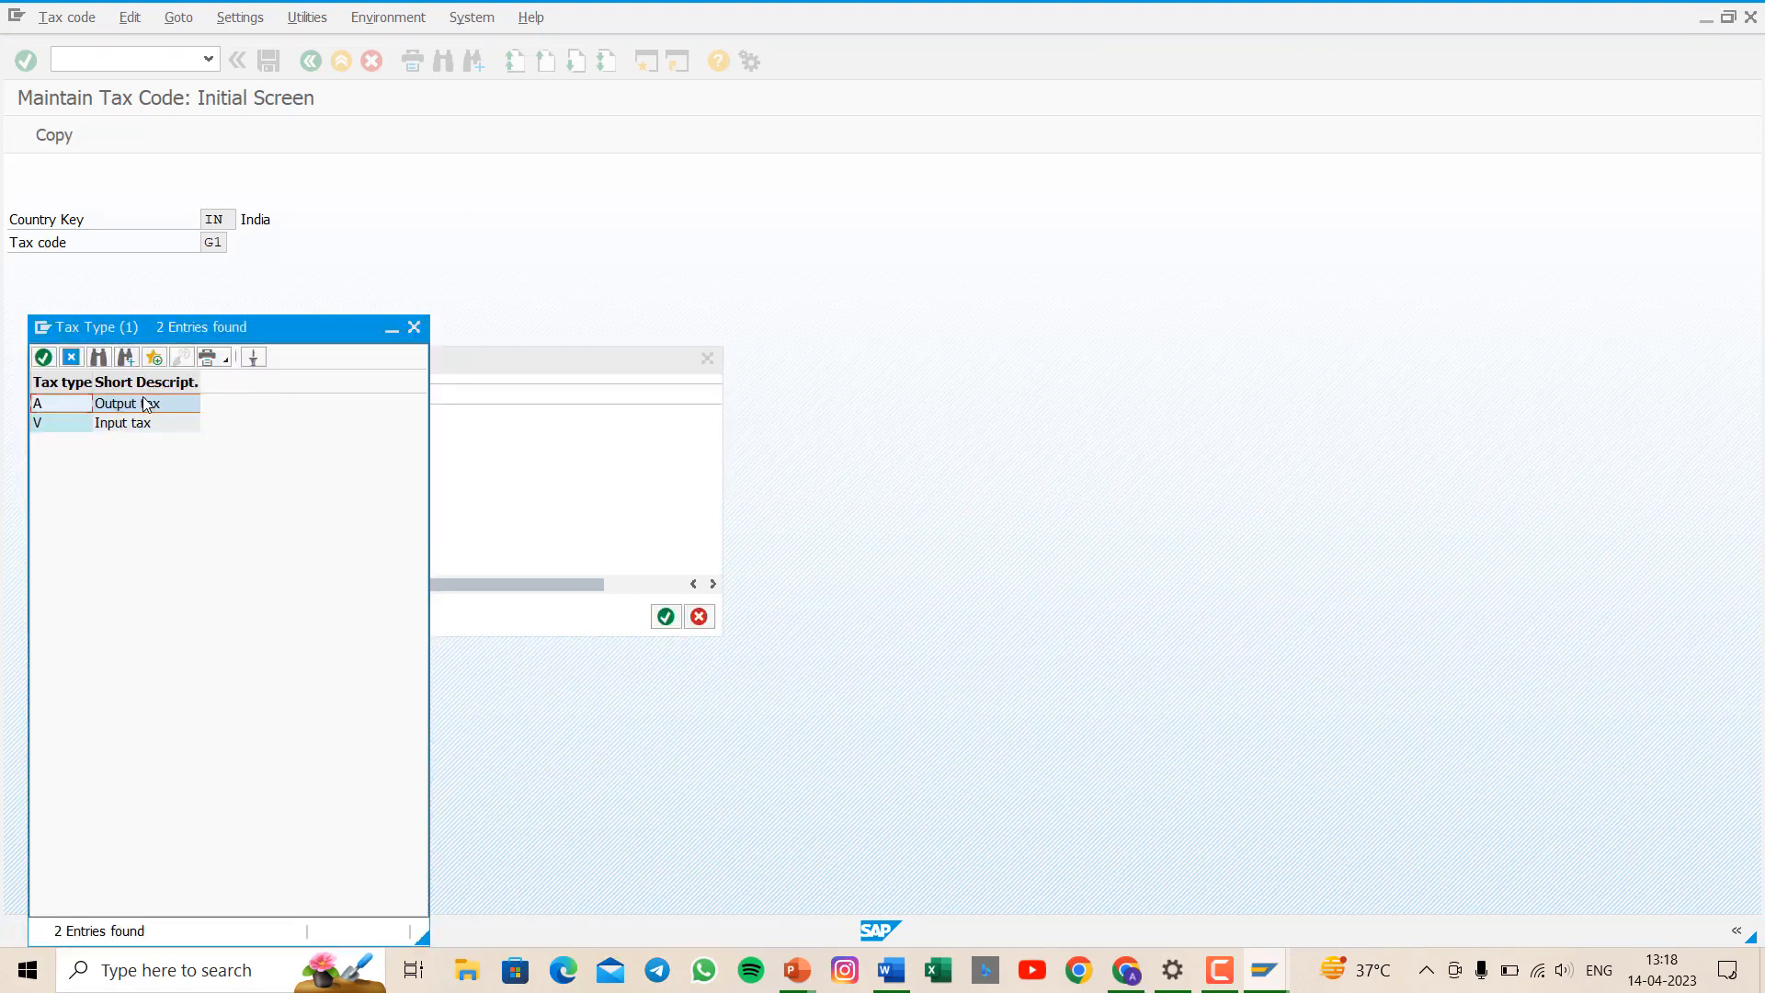
pyautogui.doubleClick(140, 403)
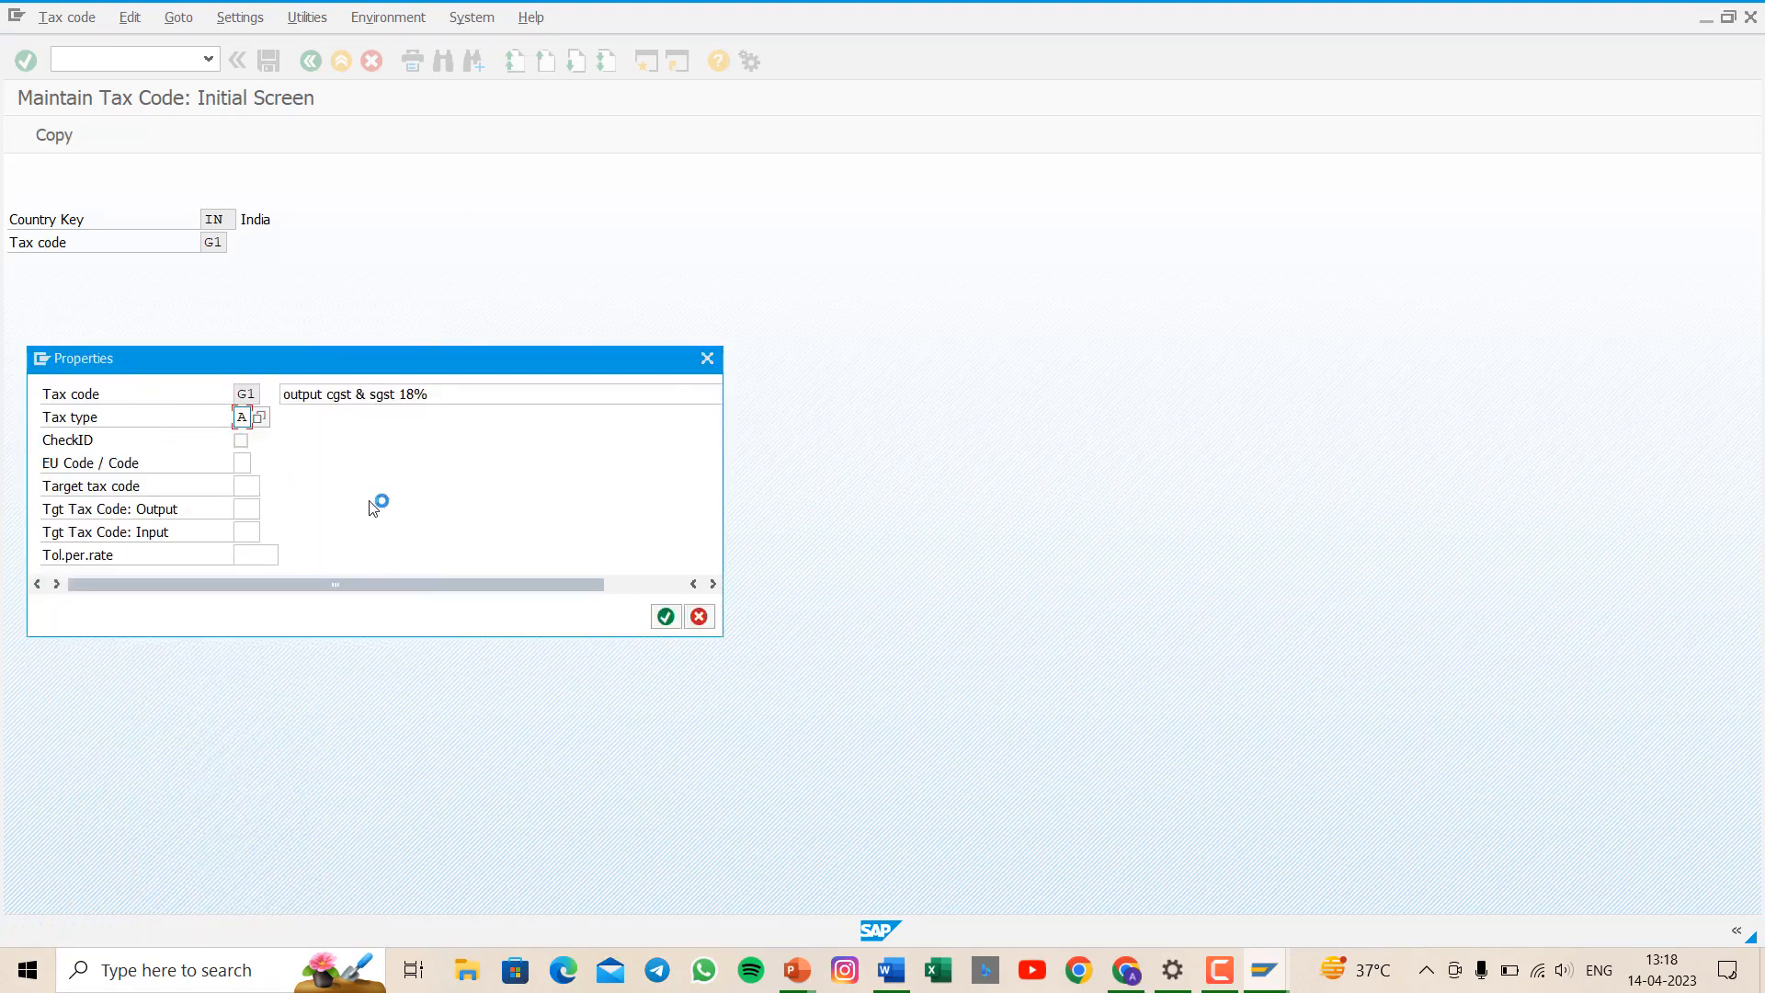
pyautogui.press('Return')
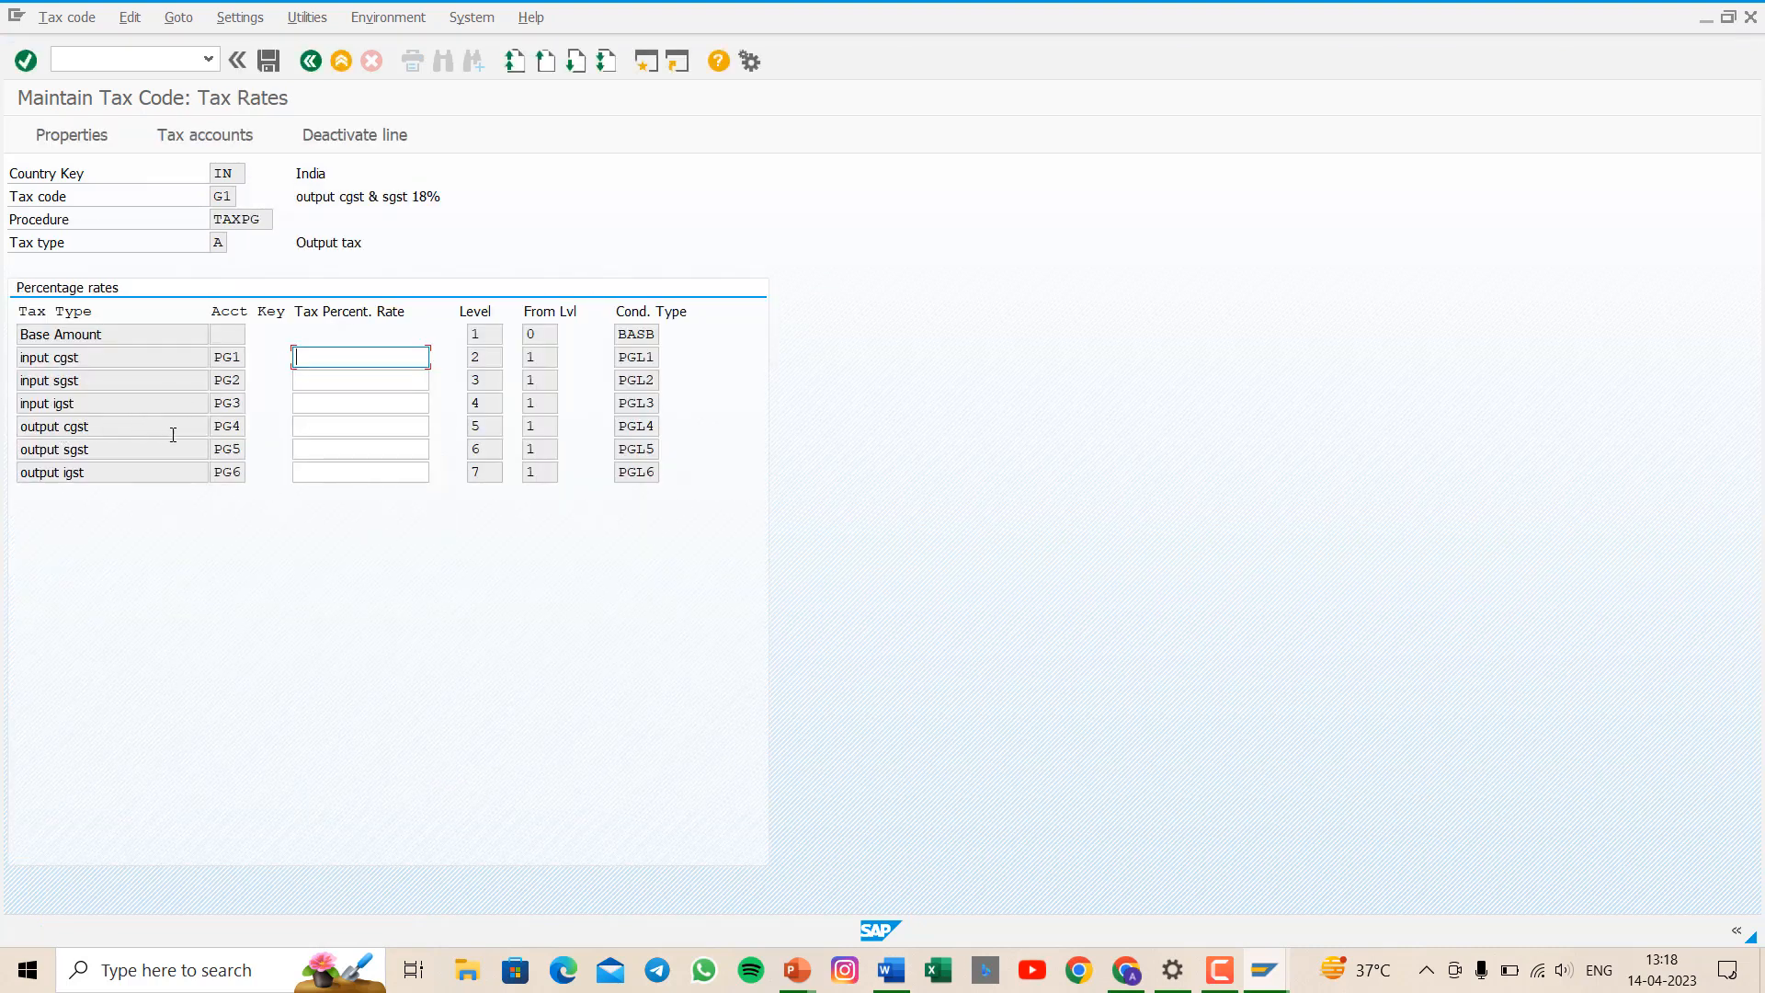
# - Enter a rate of 9 percent for both output cgst and output sgst and save tax code G1
pyautogui.click(323, 430)
pyautogui.write('9')
pyautogui.press('Tab')
pyautogui.write('9')
pyautogui.hotkey('ctrl', 's')
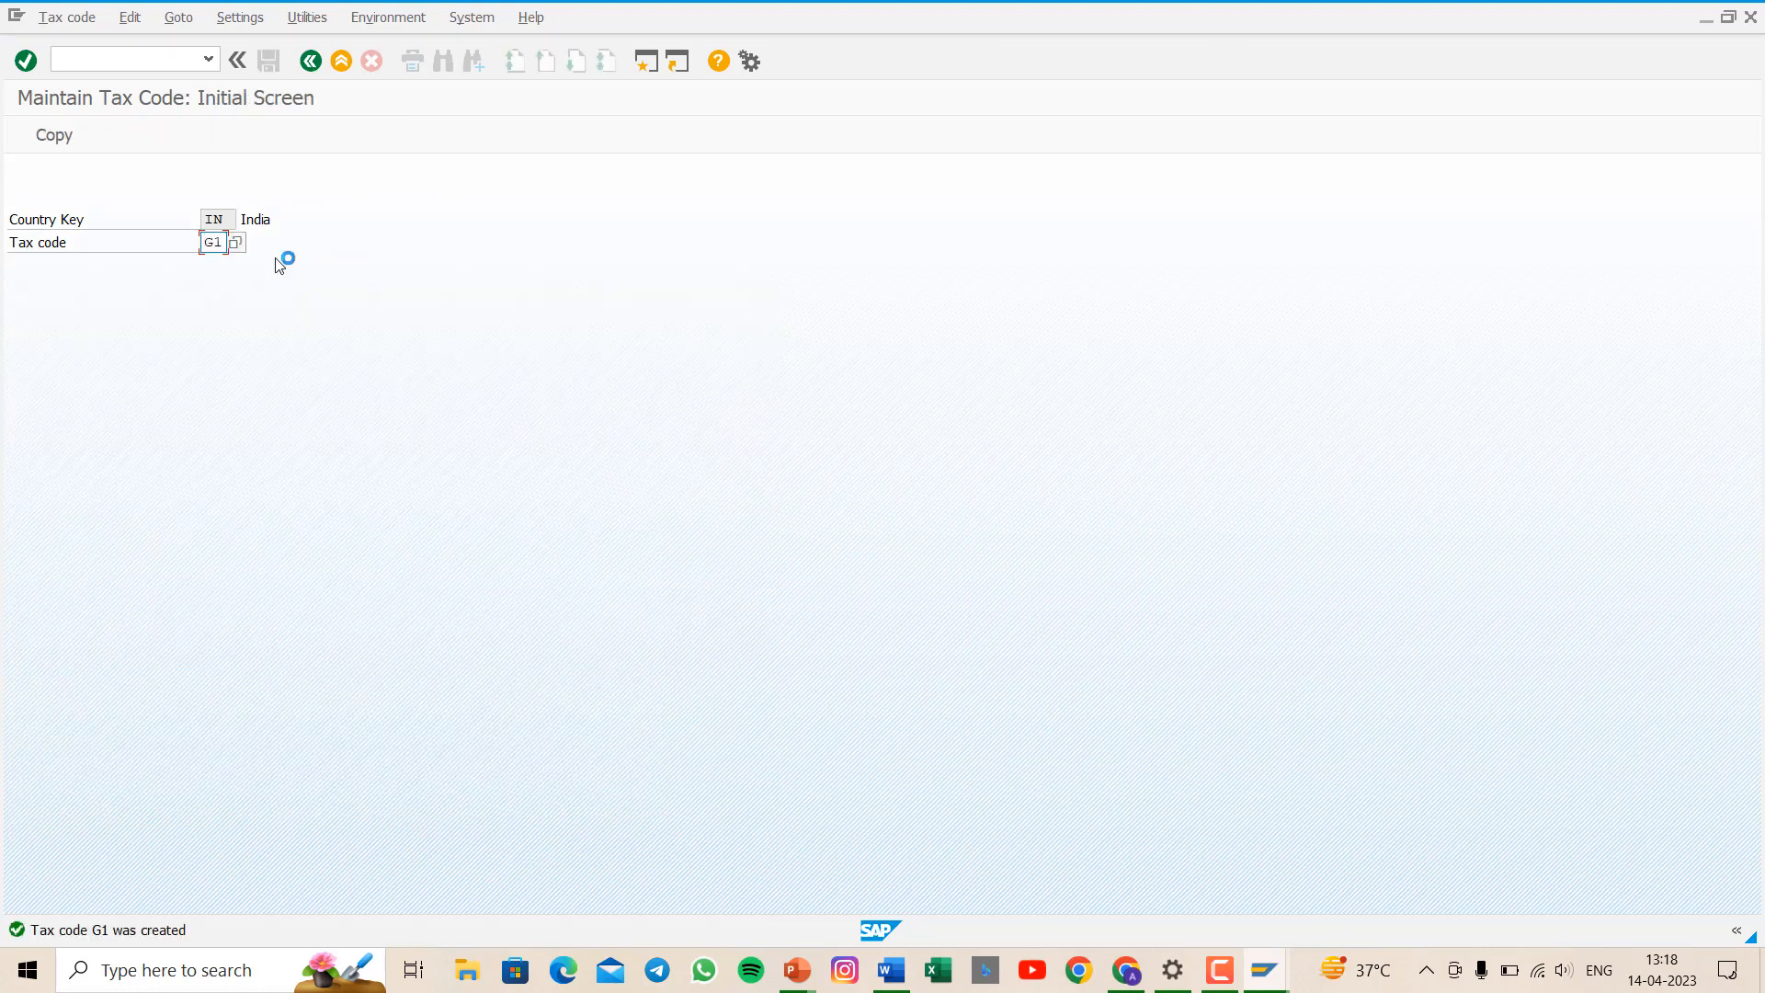
# - Start a new tax code G2 for India with the description "output igst 18 %"
pyautogui.write('g2')
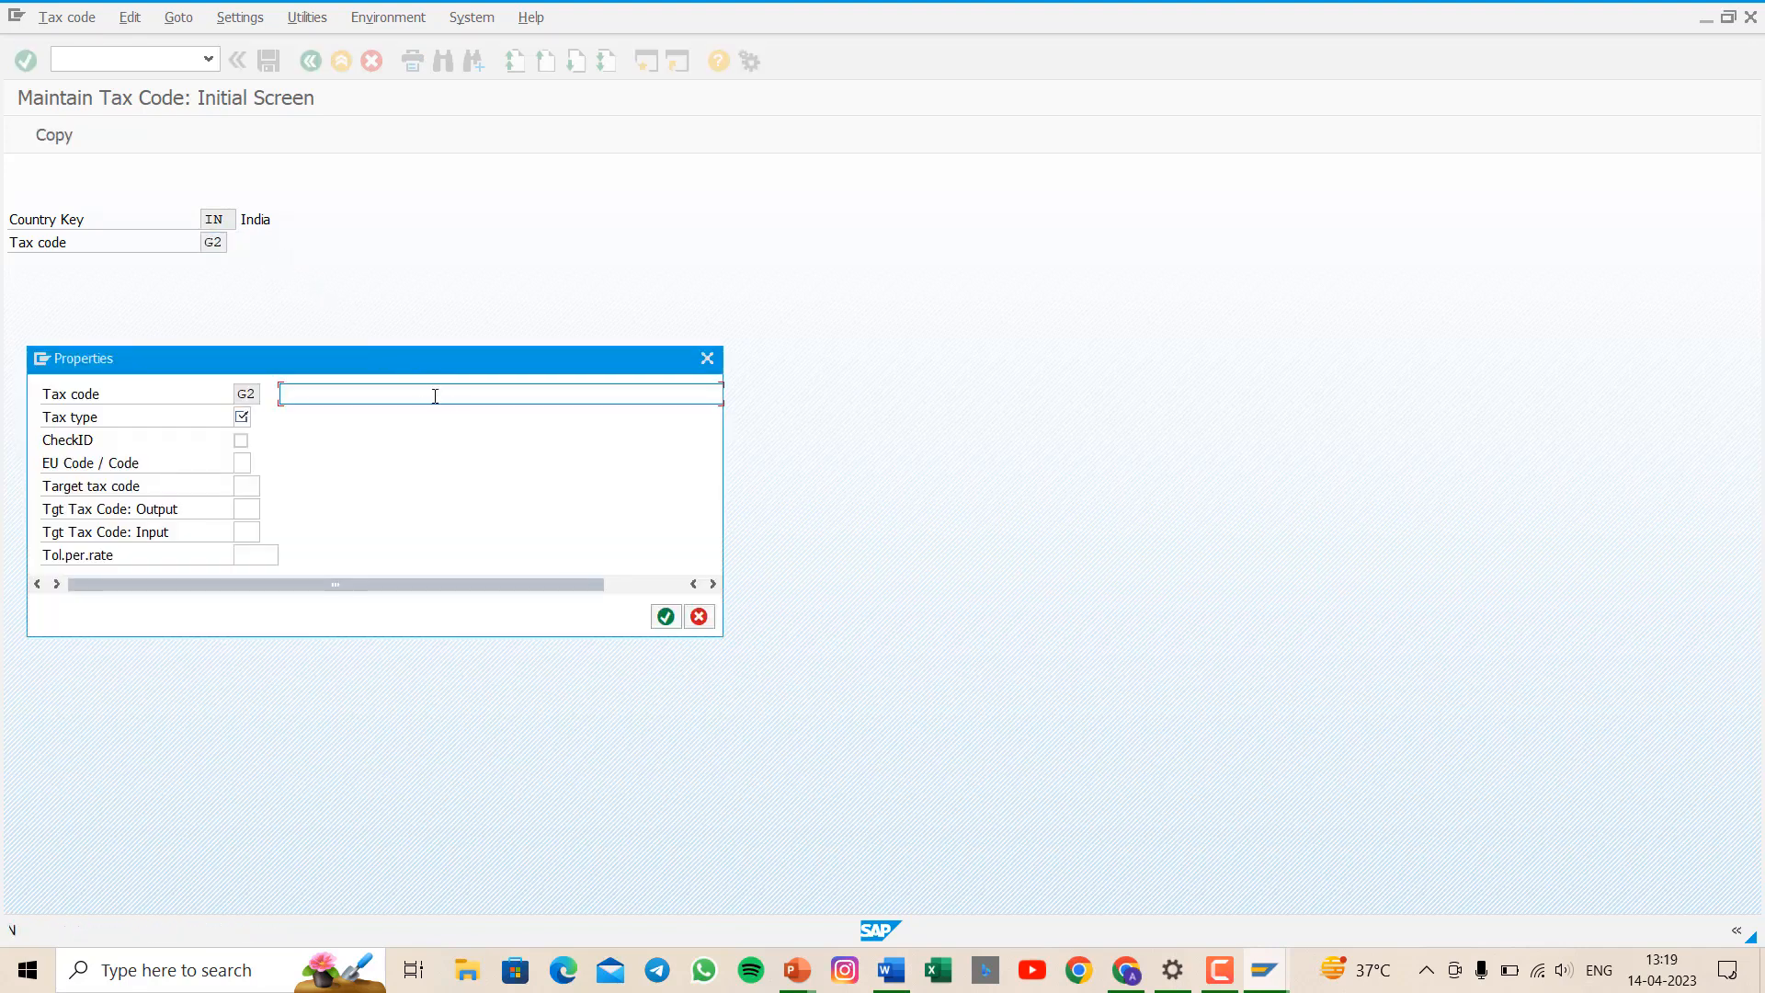
pyautogui.write('o')
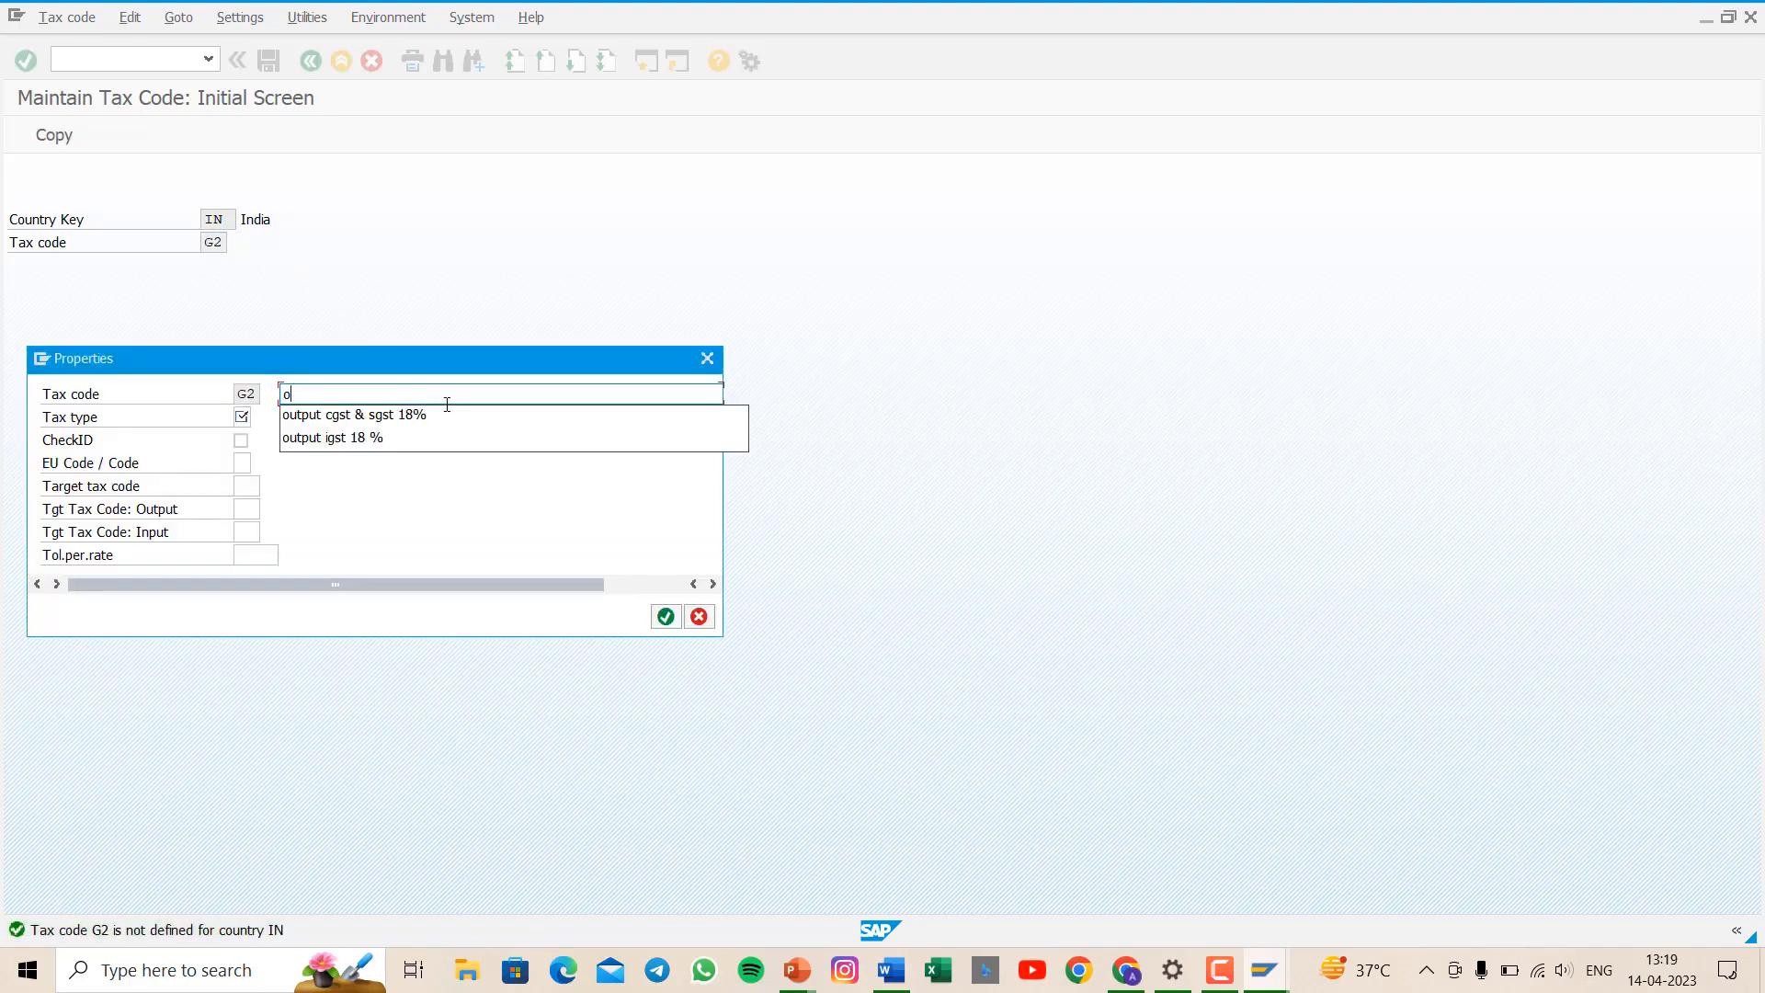
pyautogui.press('Down')
pyautogui.press('Down')
pyautogui.press('Return')
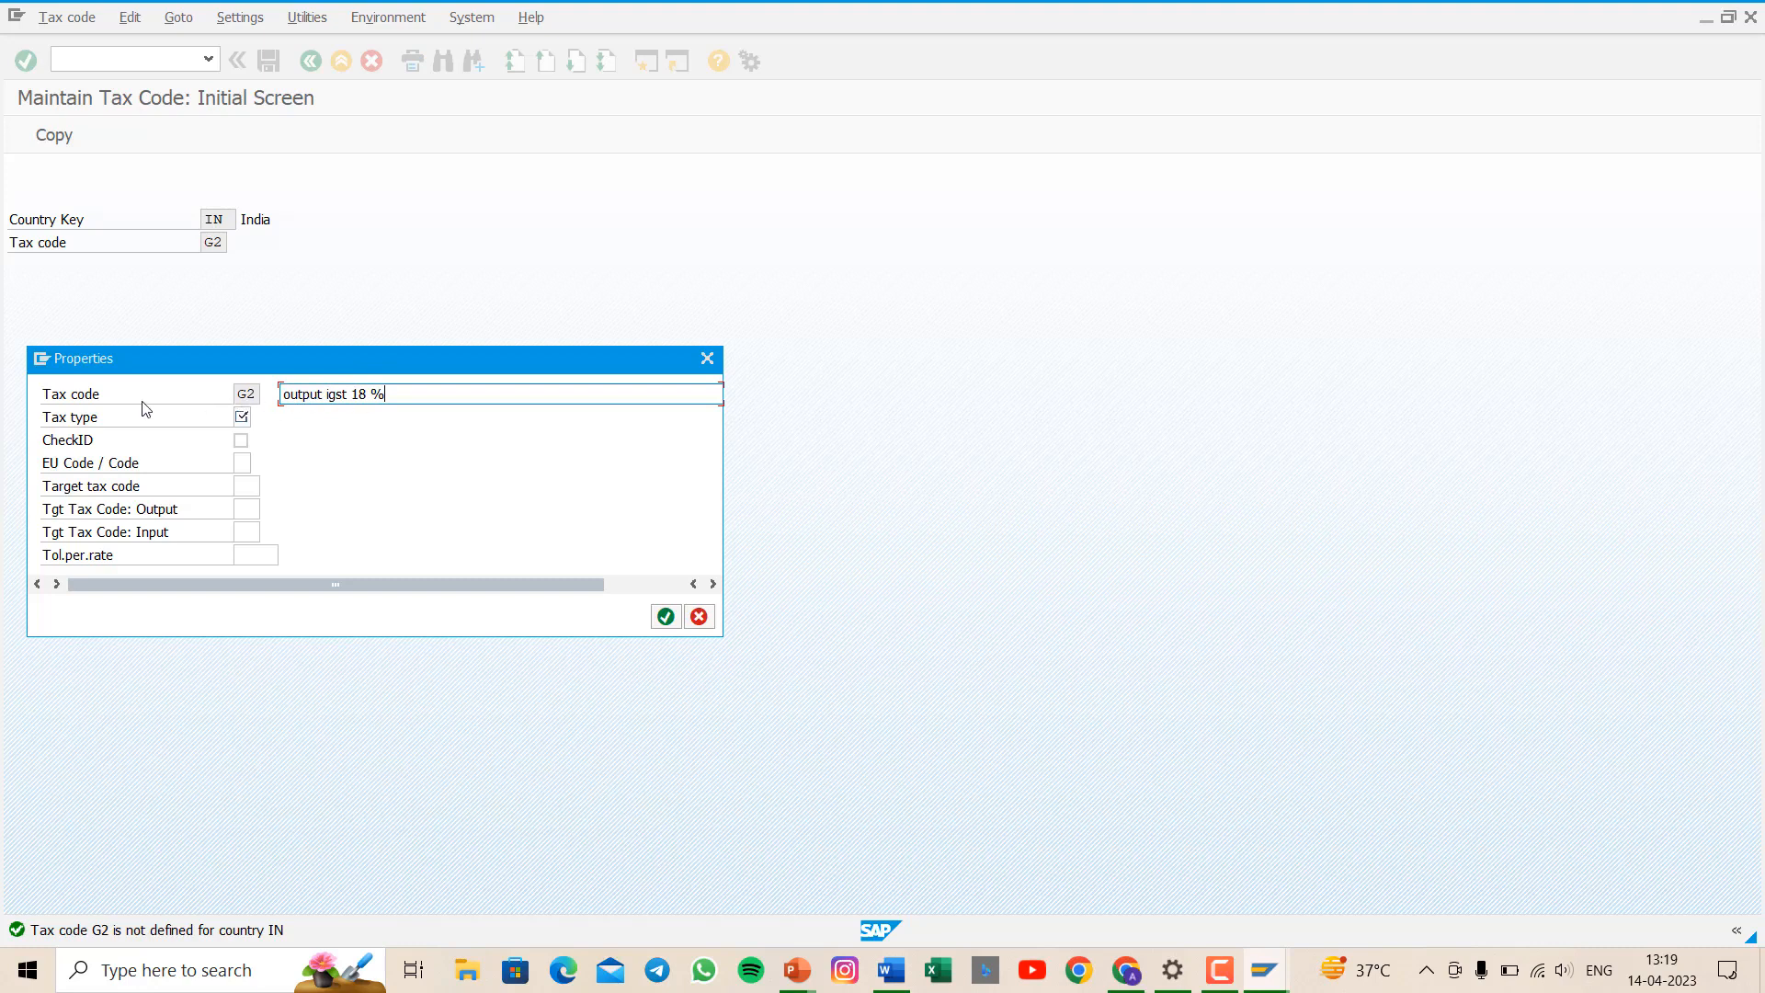
# - Set the tax type of G2 to A (output tax) and continue to its tax rates
pyautogui.click(242, 416)
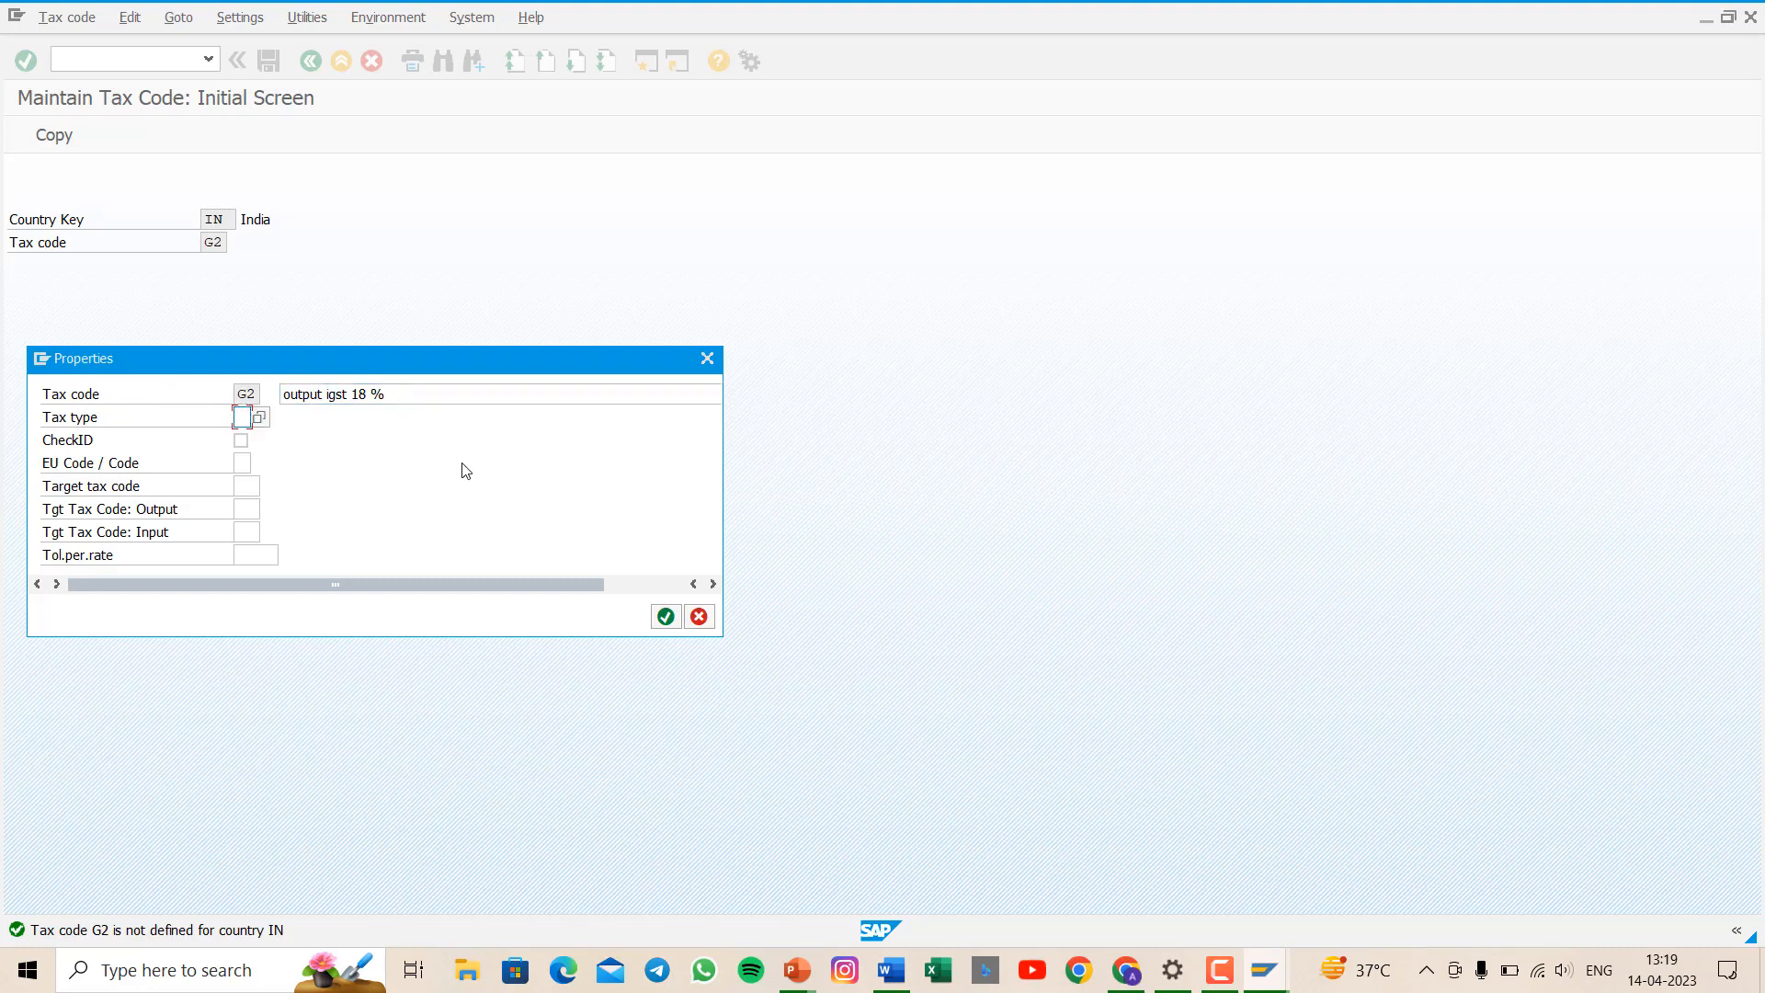
pyautogui.write('a')
pyautogui.press('Return')
pyautogui.press('Return')
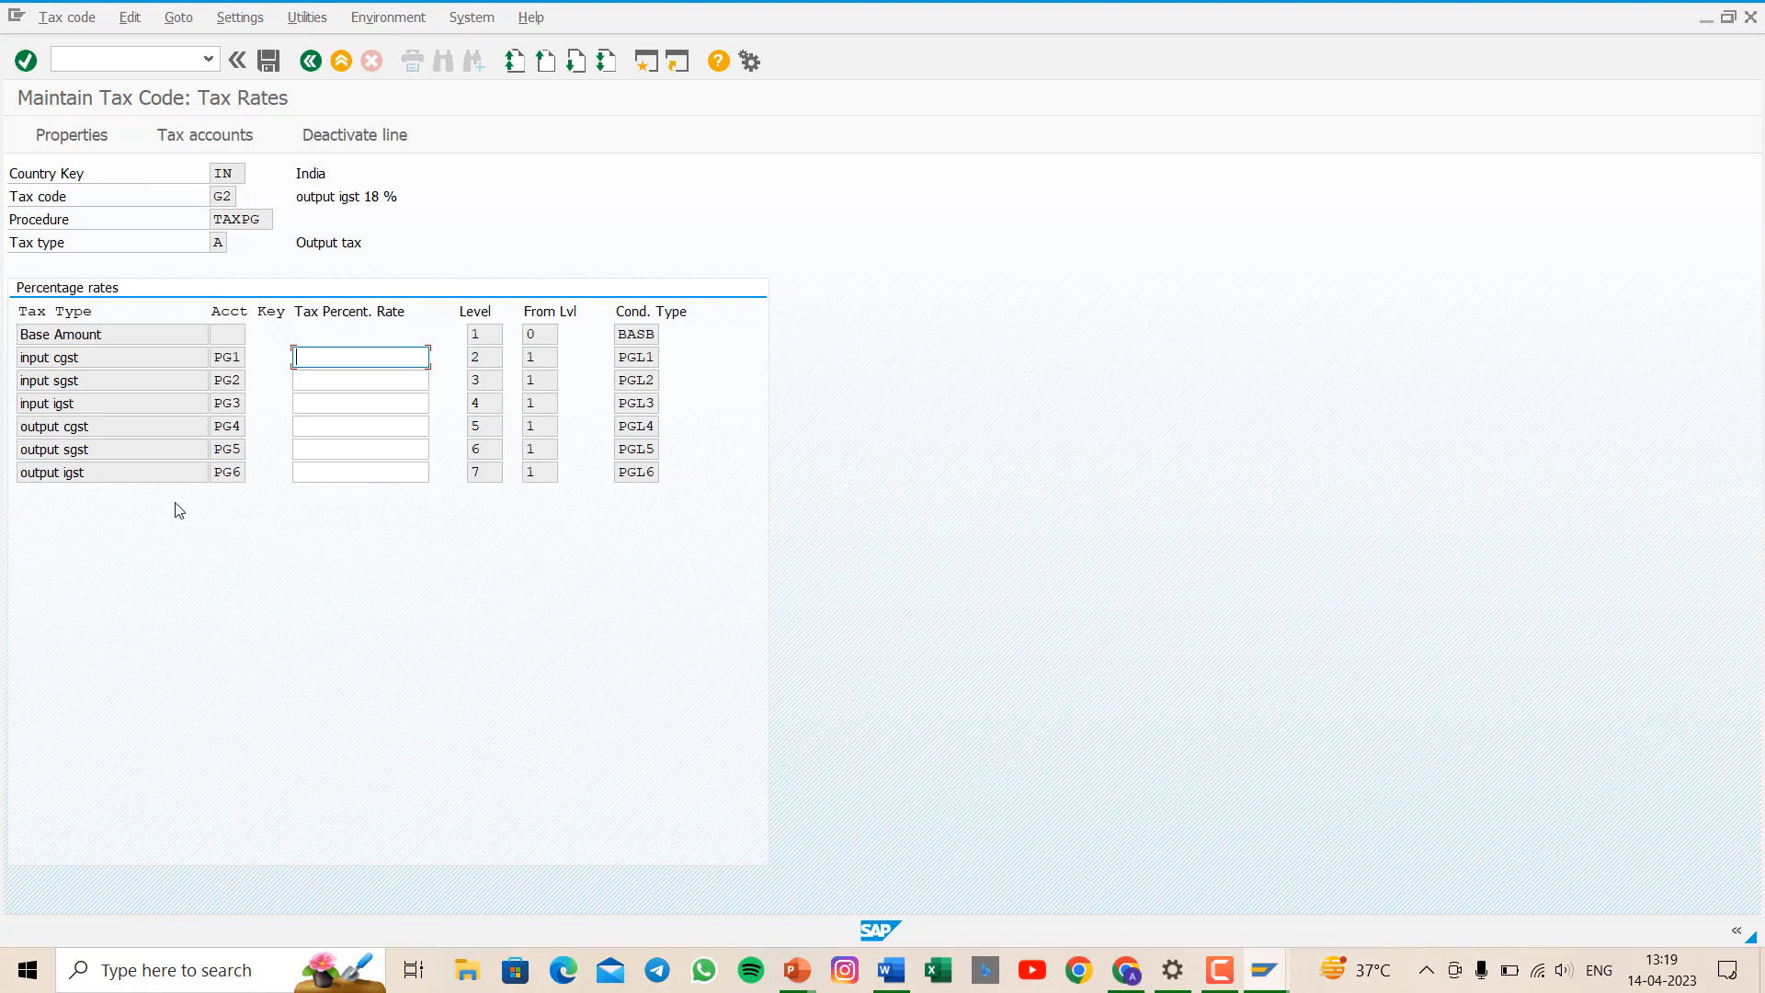
# - Enter a rate of 18 percent for output igst and save tax code G2
pyautogui.click(345, 473)
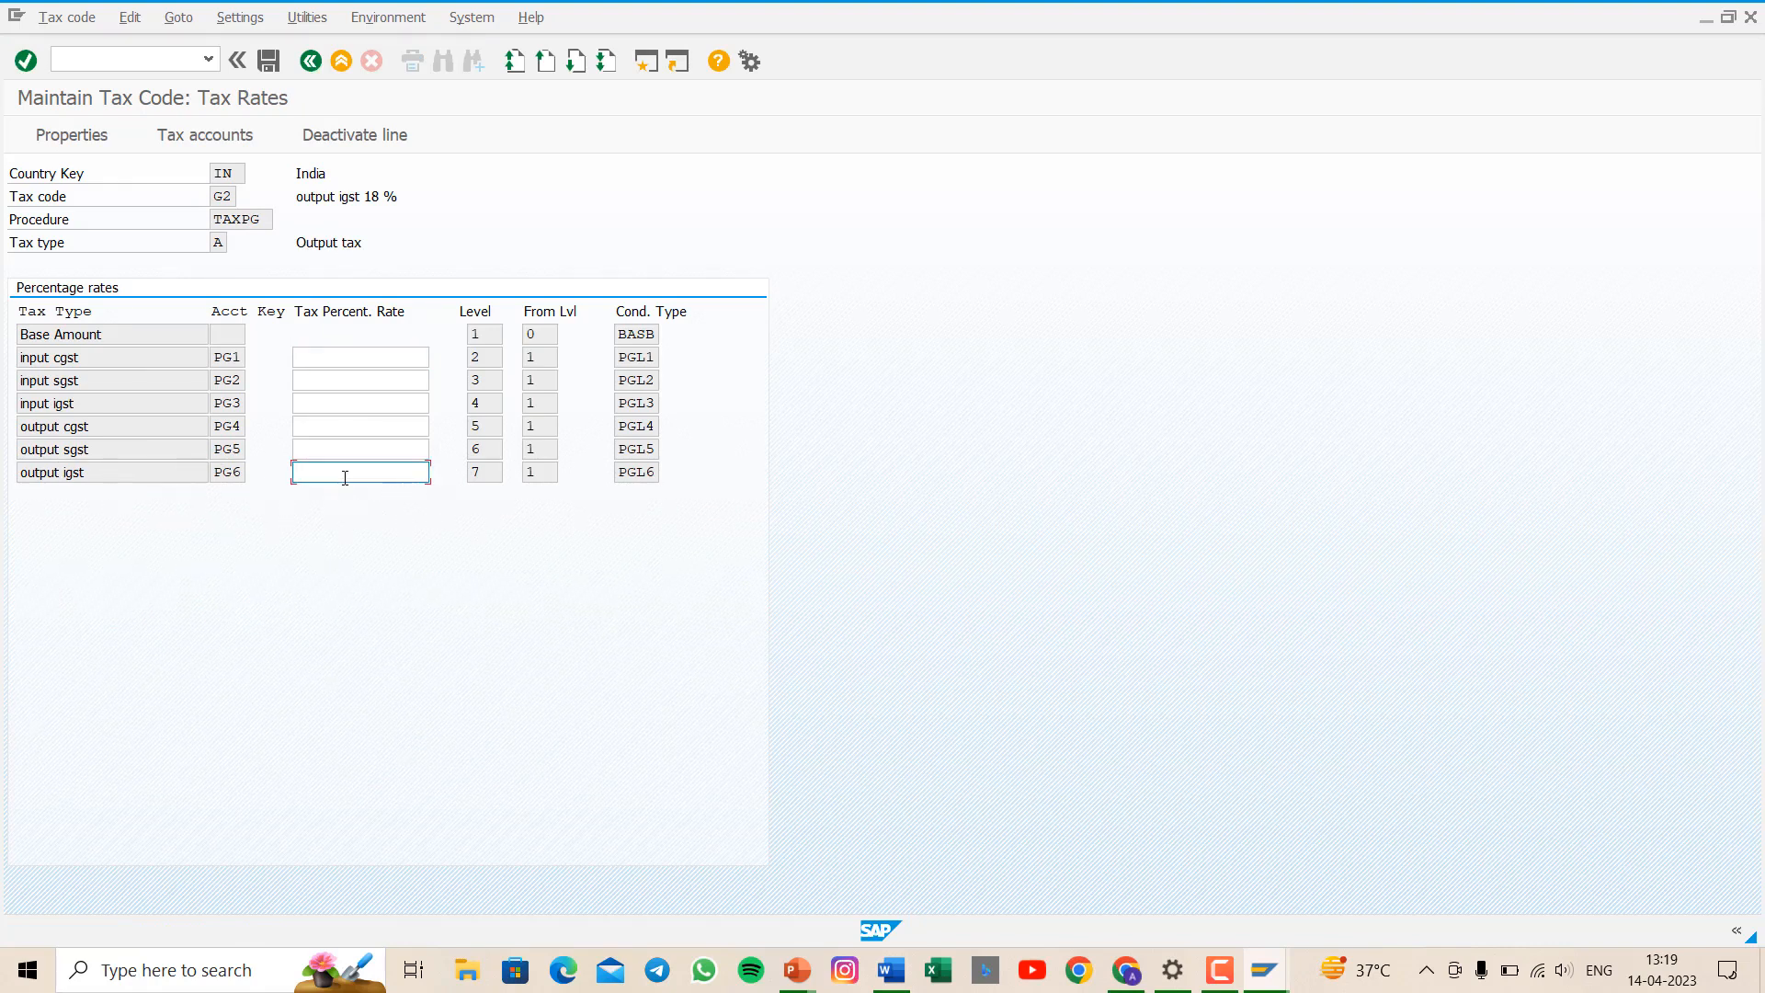
pyautogui.write('18')
pyautogui.hotkey('ctrl', 's')
# - Open vendor invoice entry with transaction FB60 and set the company code to TTSS
pyautogui.click(177, 65)
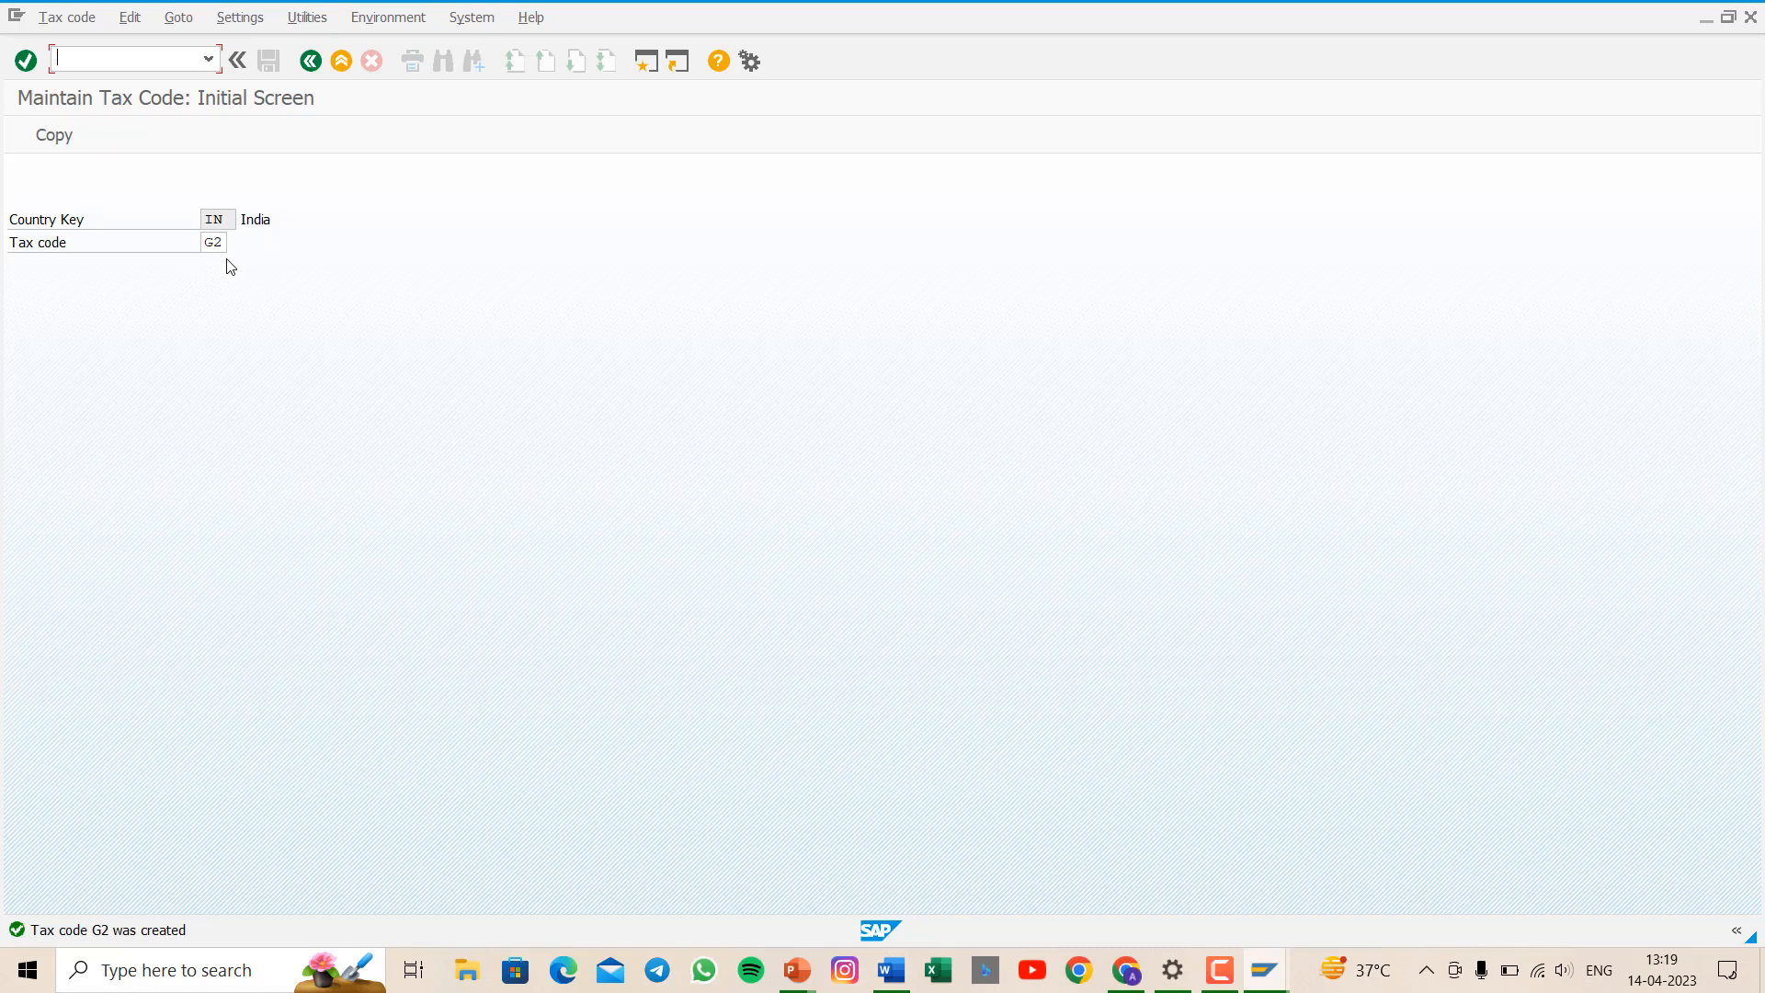
pyautogui.write('/nfb60')
pyautogui.press('Return')
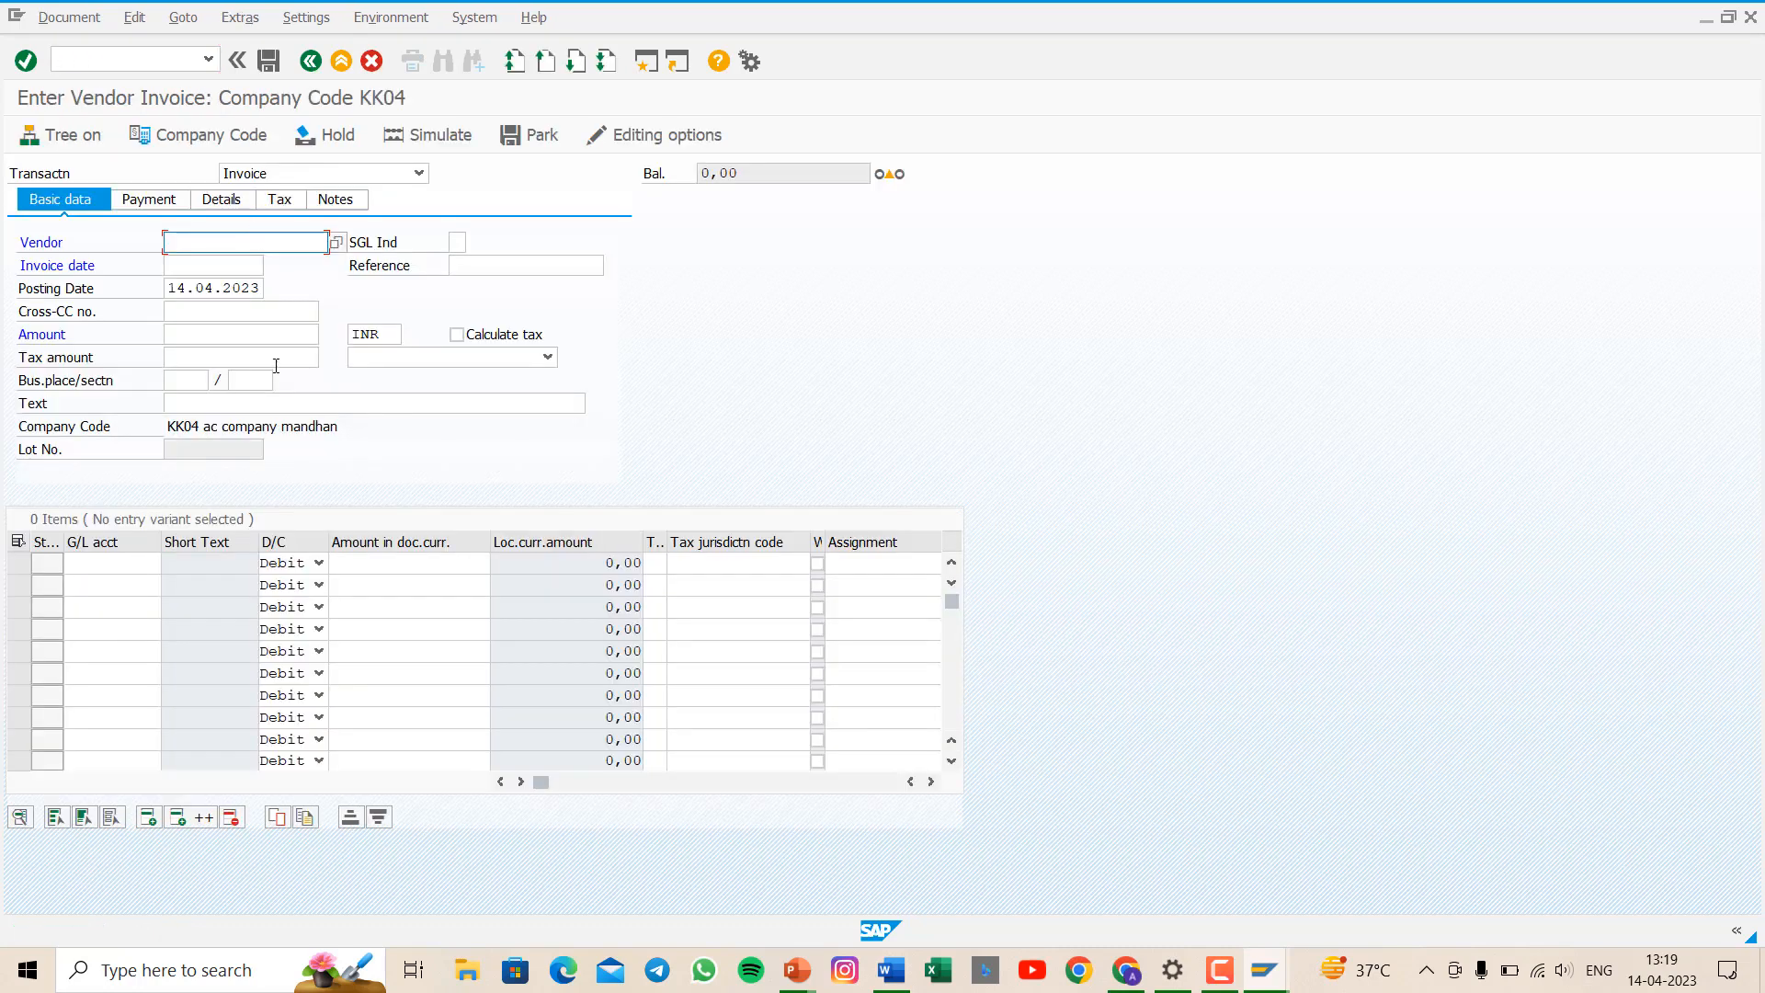
pyautogui.click(223, 132)
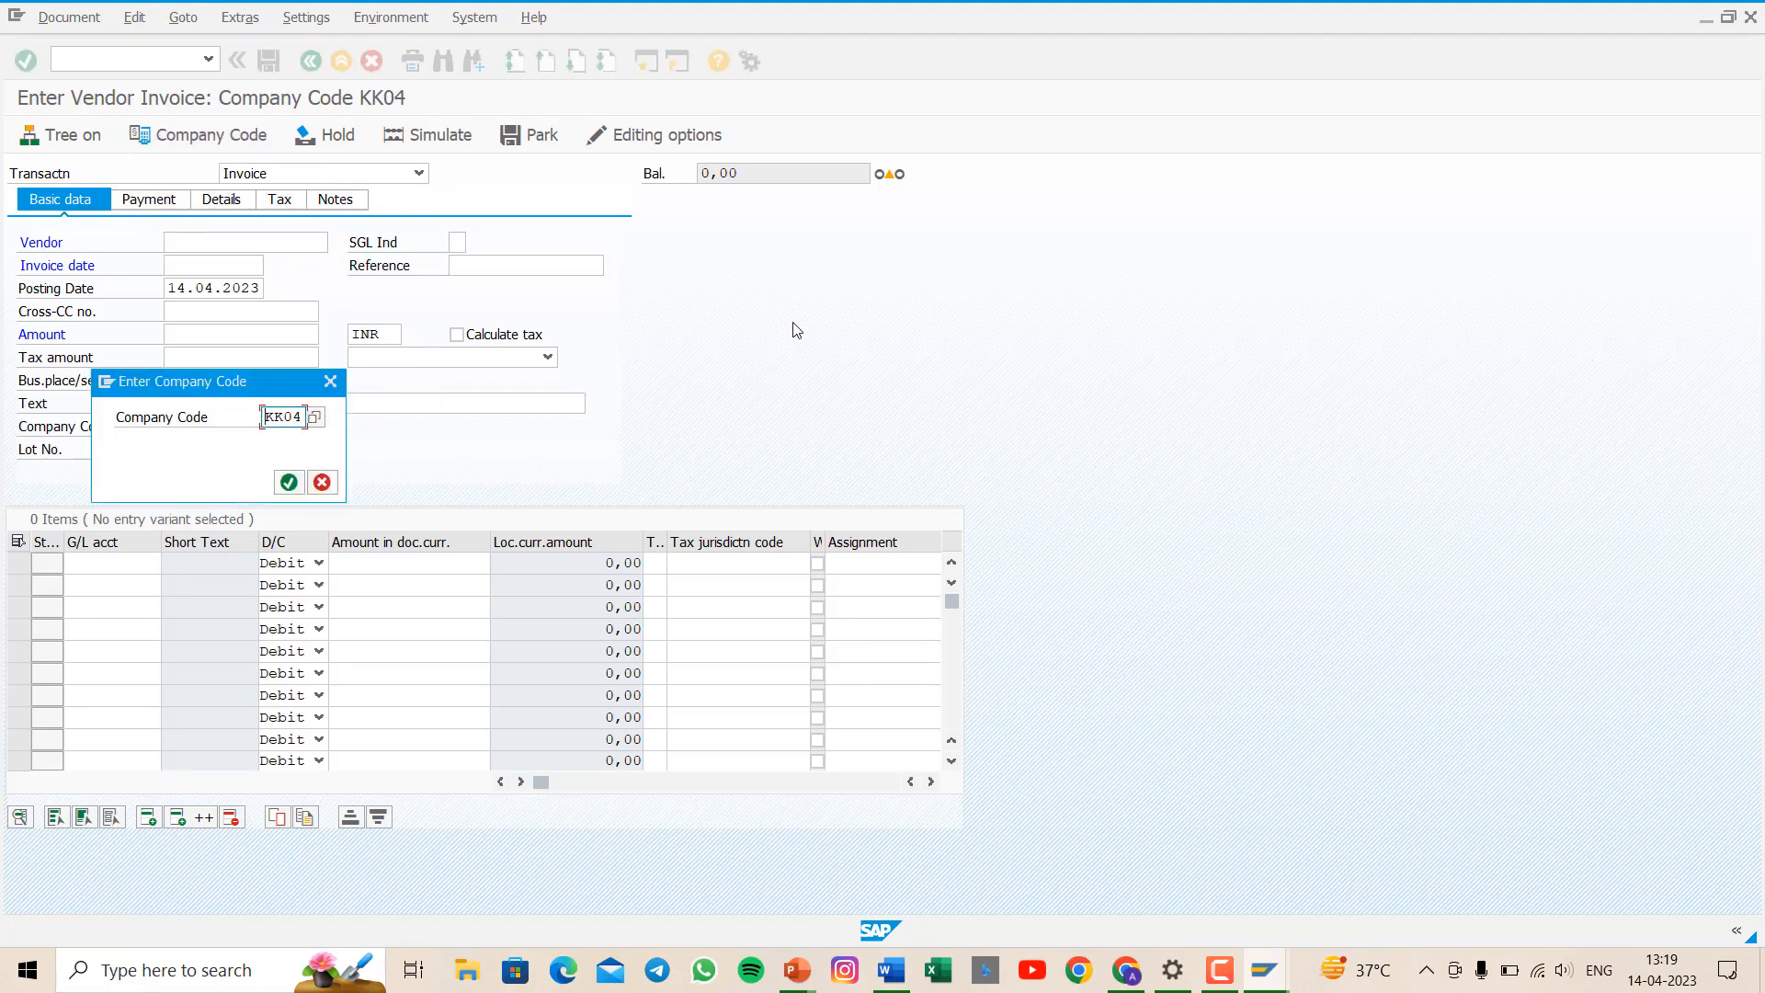
pyautogui.write('ttss')
pyautogui.press('Return')
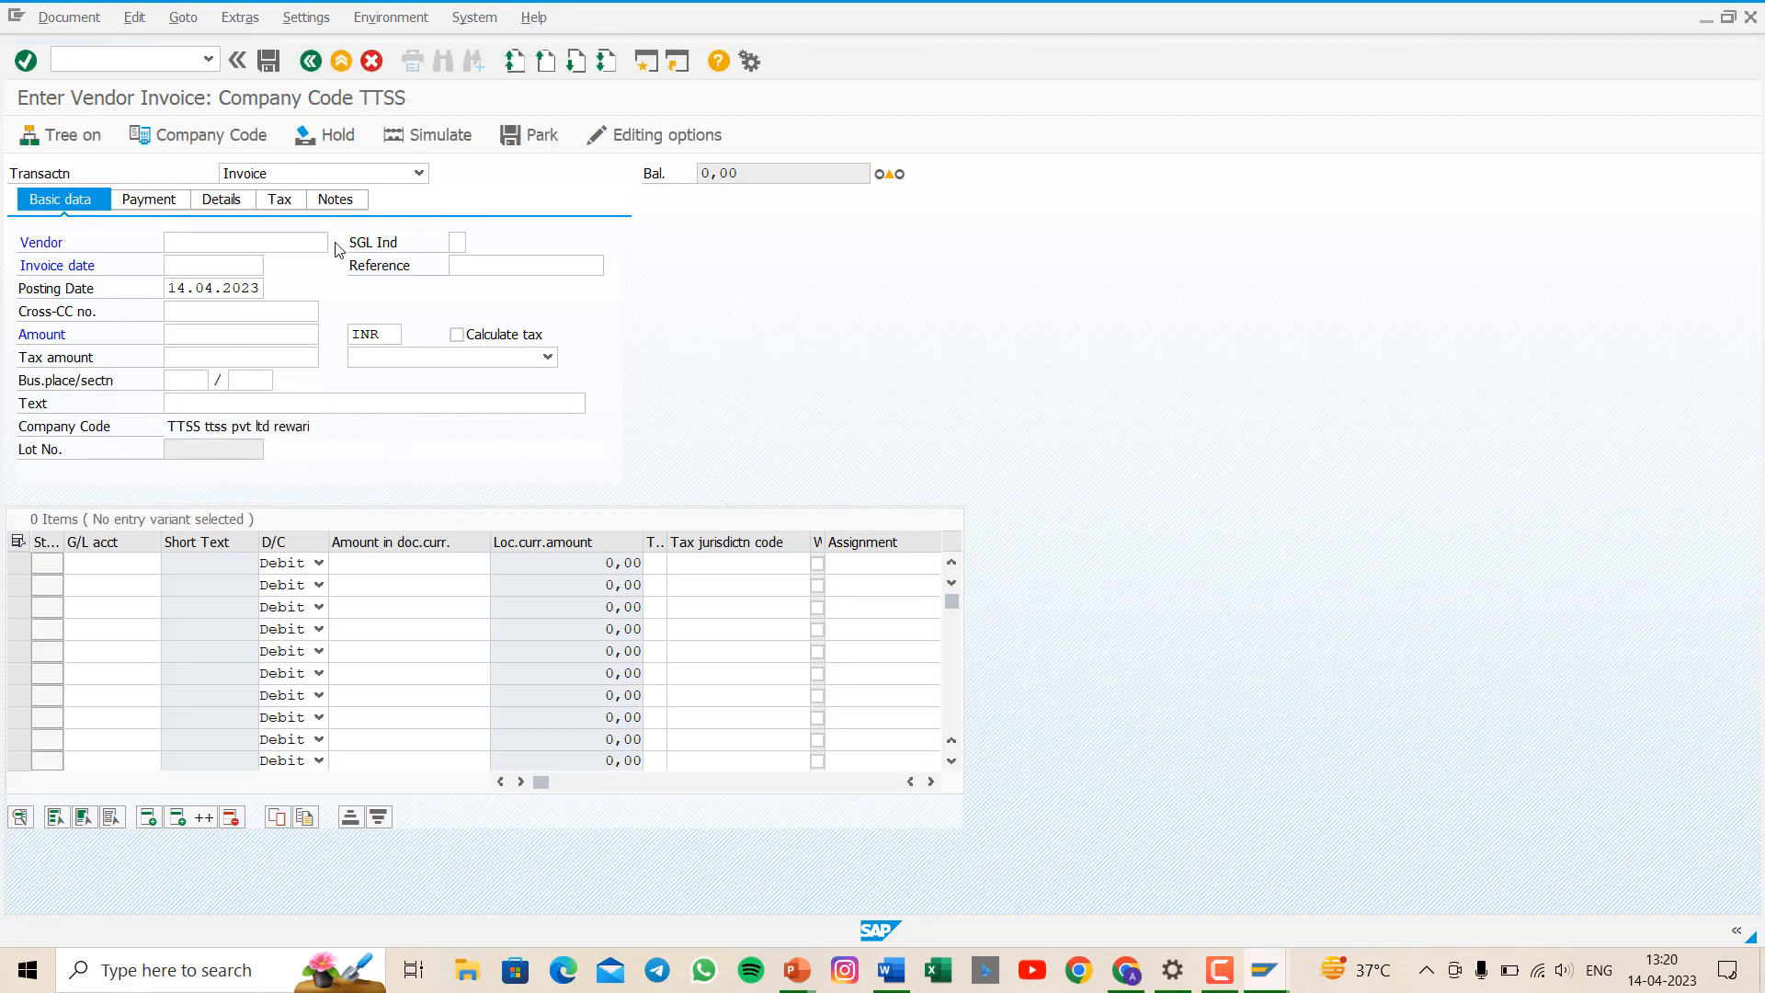
# - Choose the first vendor found for company code TTSS and set the invoice date to 14.04.2023
pyautogui.press('F4')
pyautogui.press('Return')
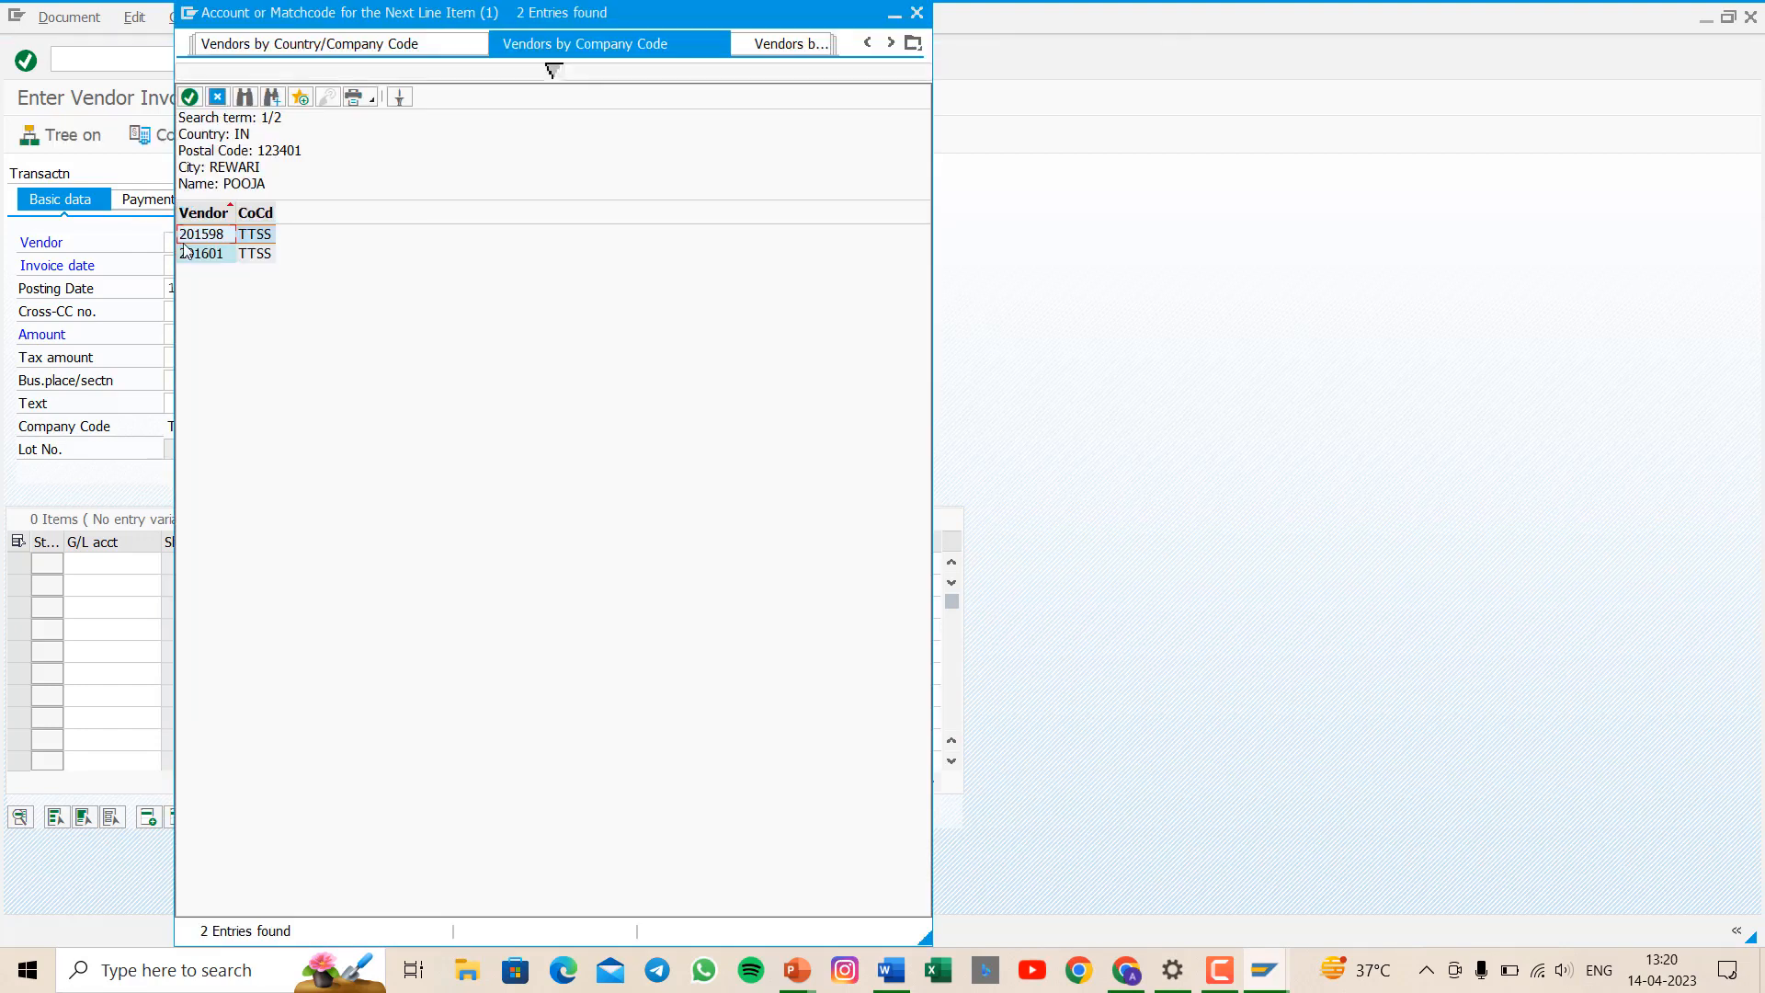
pyautogui.doubleClick(185, 241)
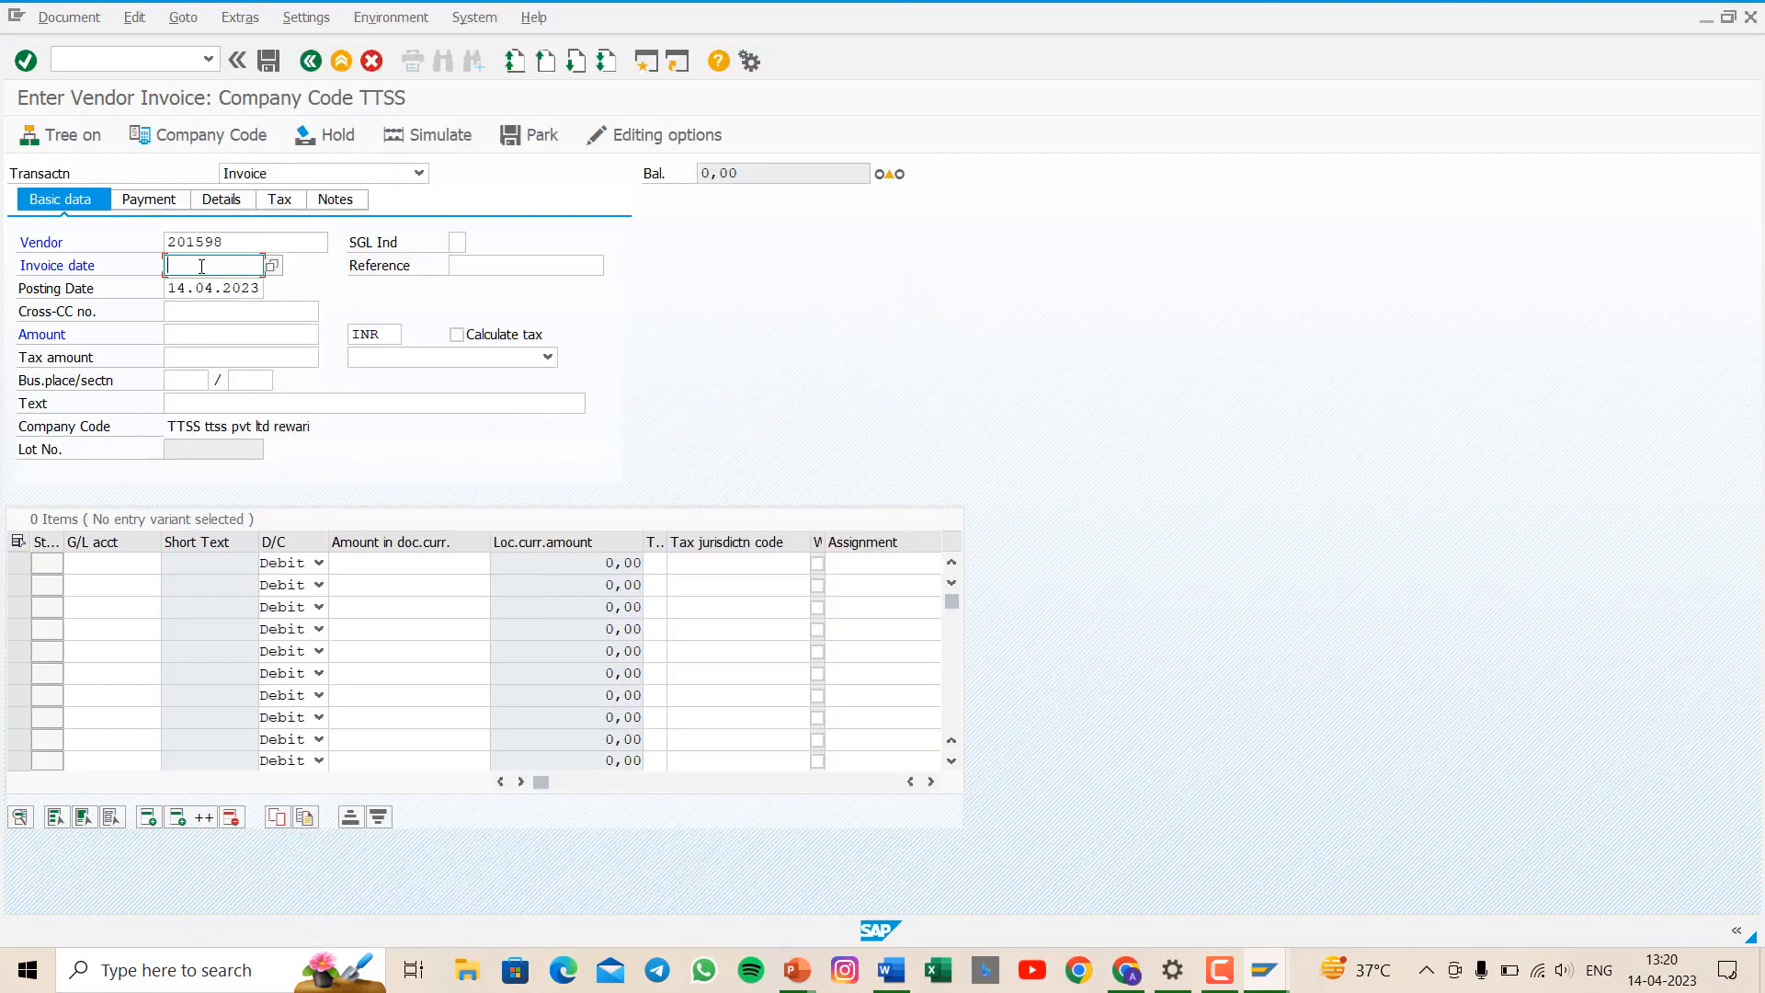
pyautogui.write('14.04.2023')
# - Set the invoice amount to 100000 and the header text to "being purchase goods"
pyautogui.click(193, 335)
pyautogui.write('100000')
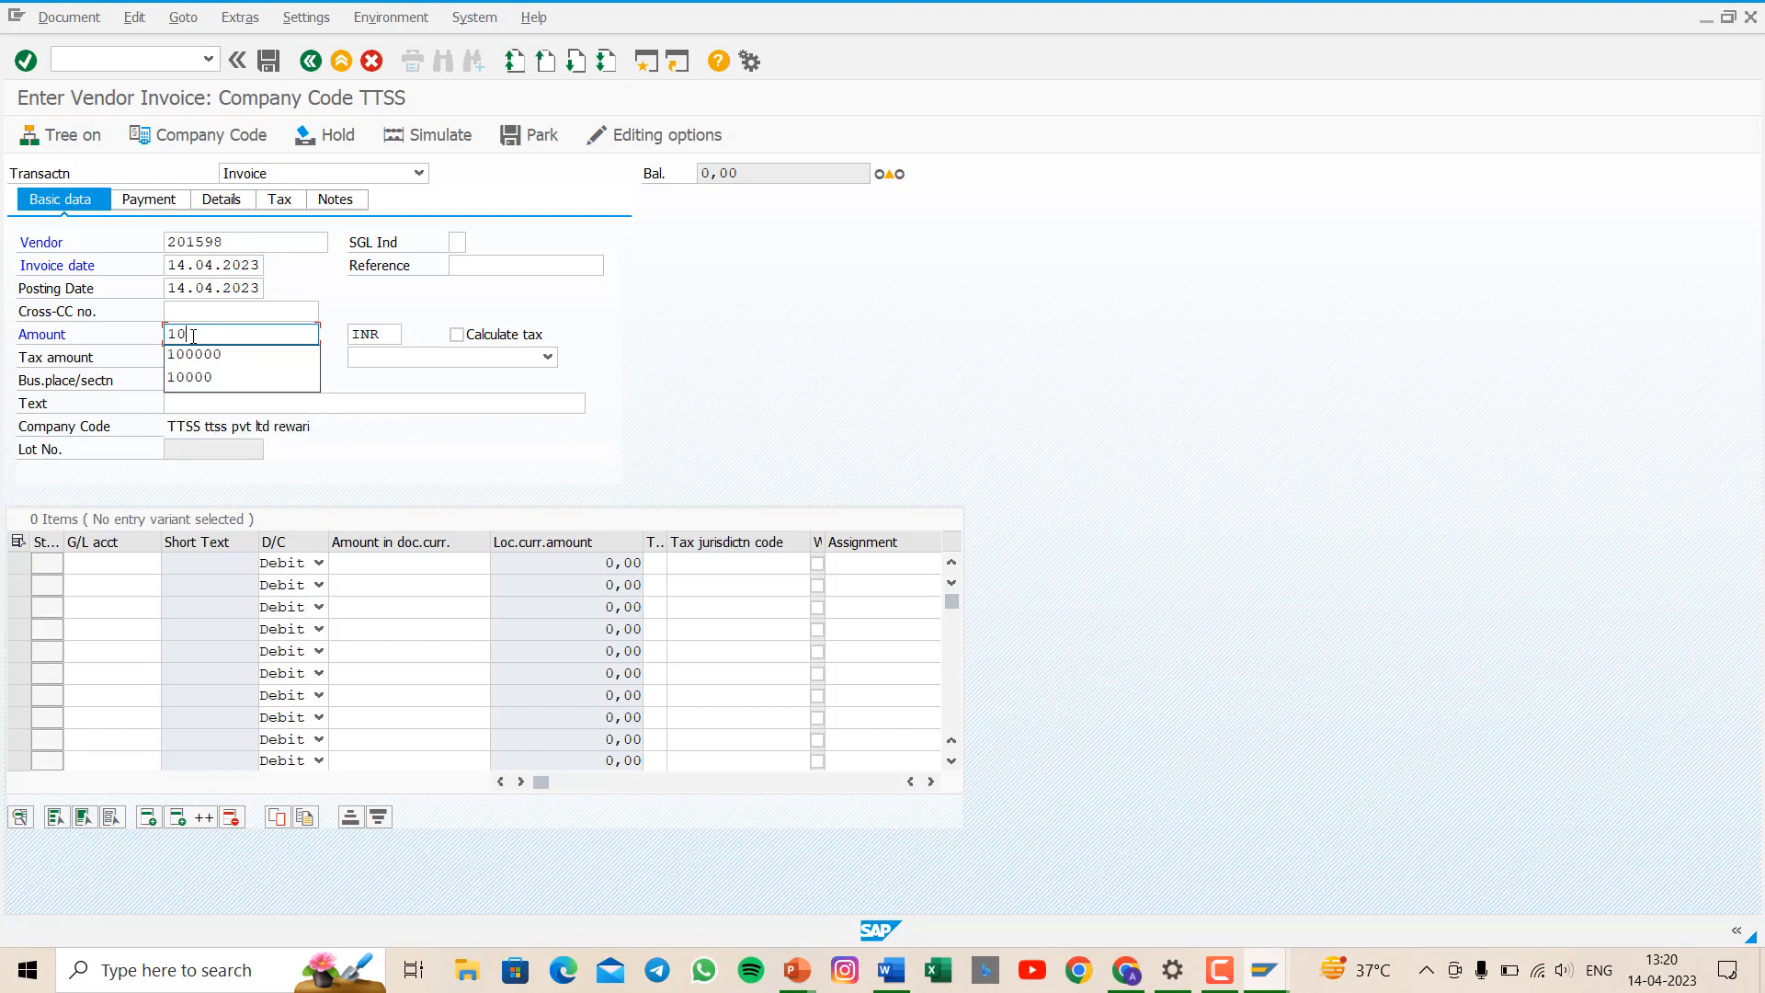
pyautogui.click(204, 401)
pyautogui.write('be')
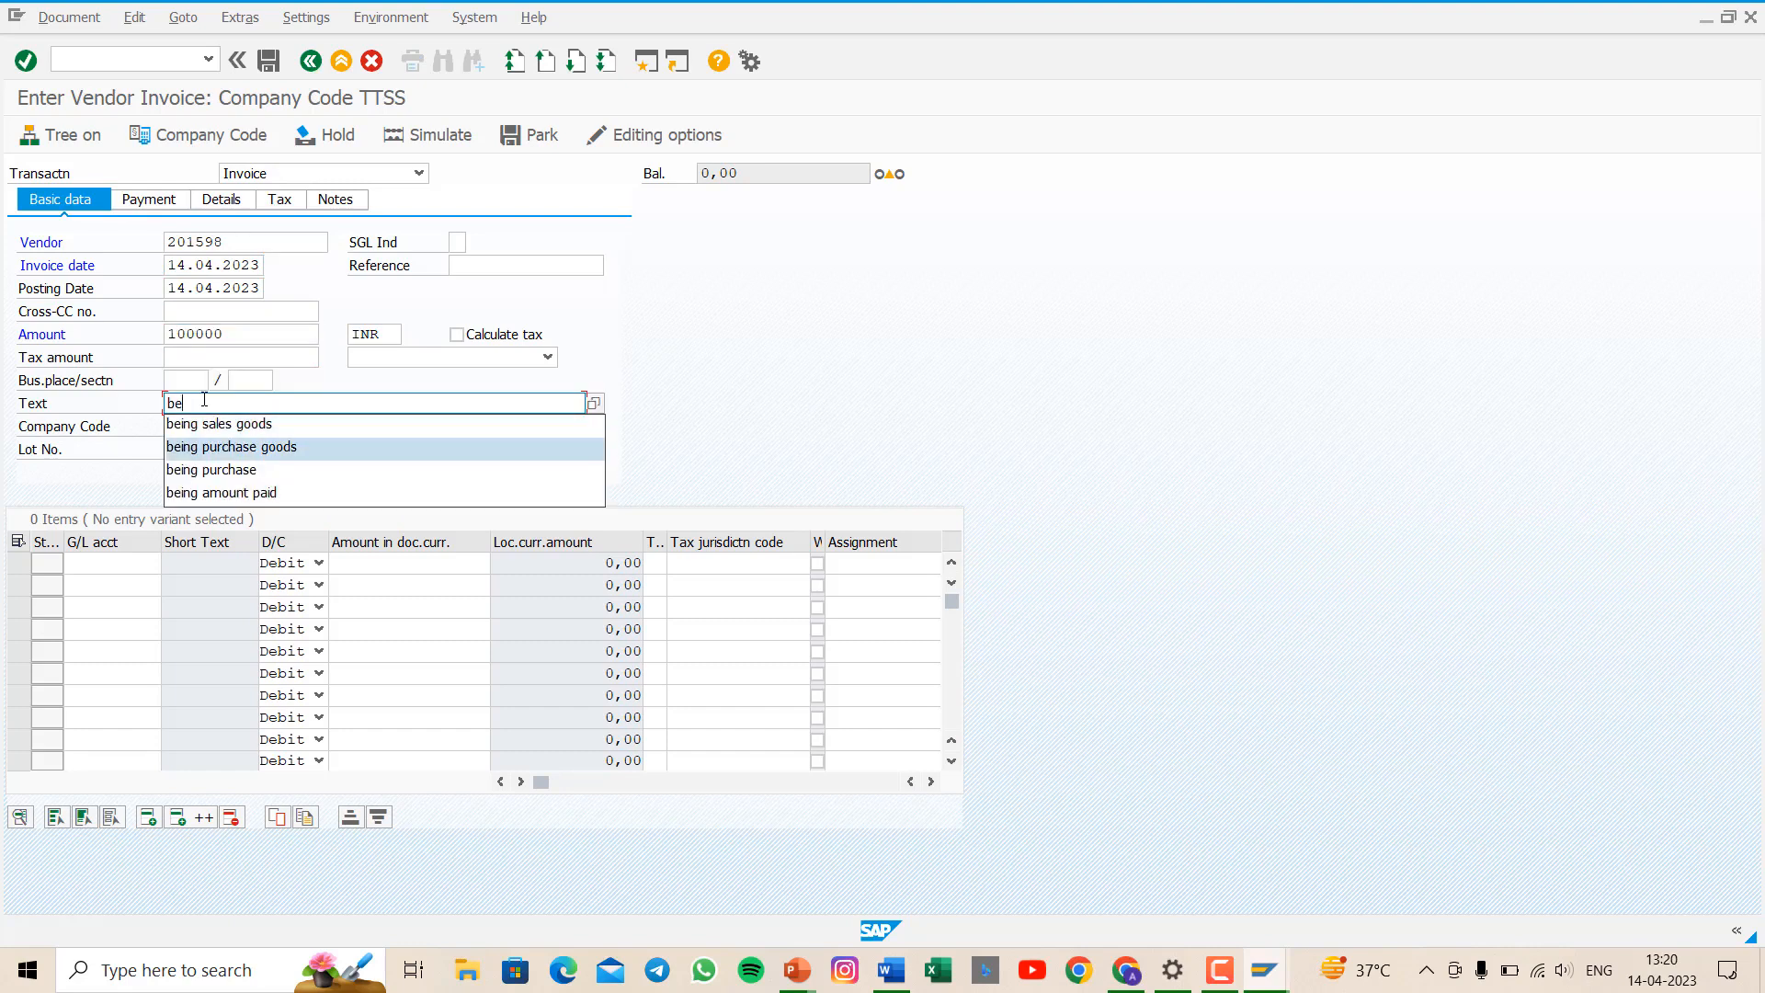
pyautogui.press('Return')
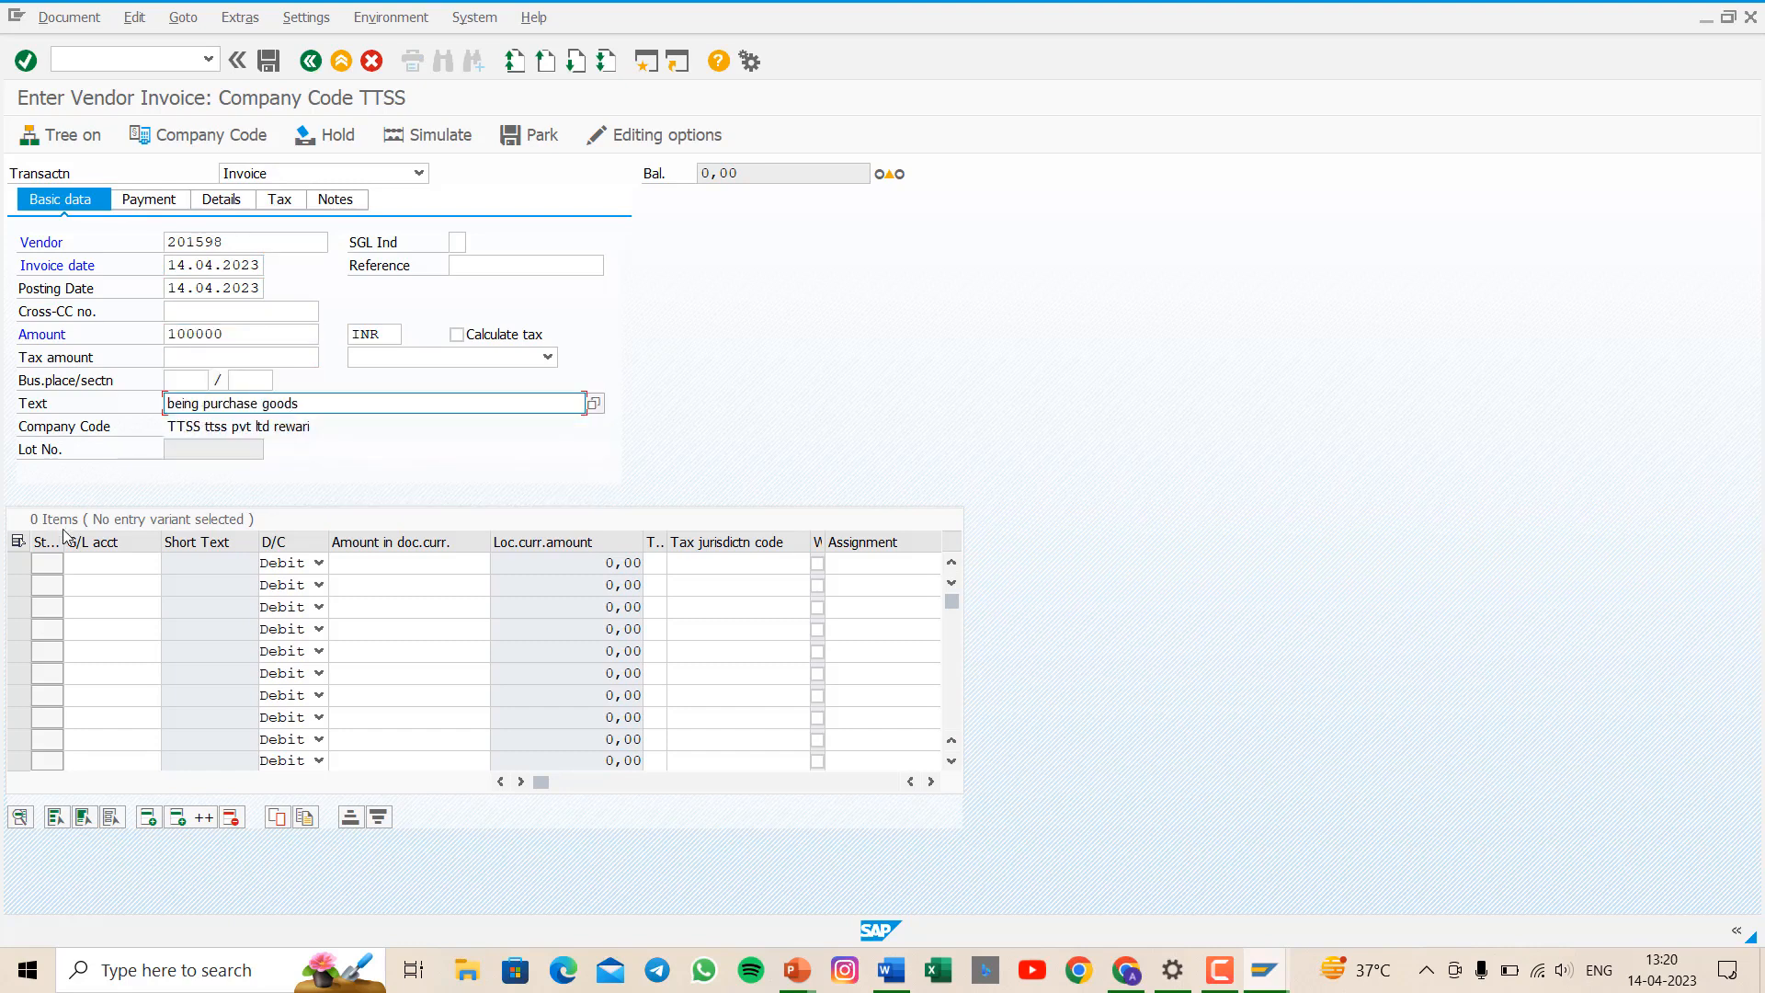
# - Add a debit line item for G/L account 4003 (purchase a/c) with an amount of 100000
pyautogui.click(100, 564)
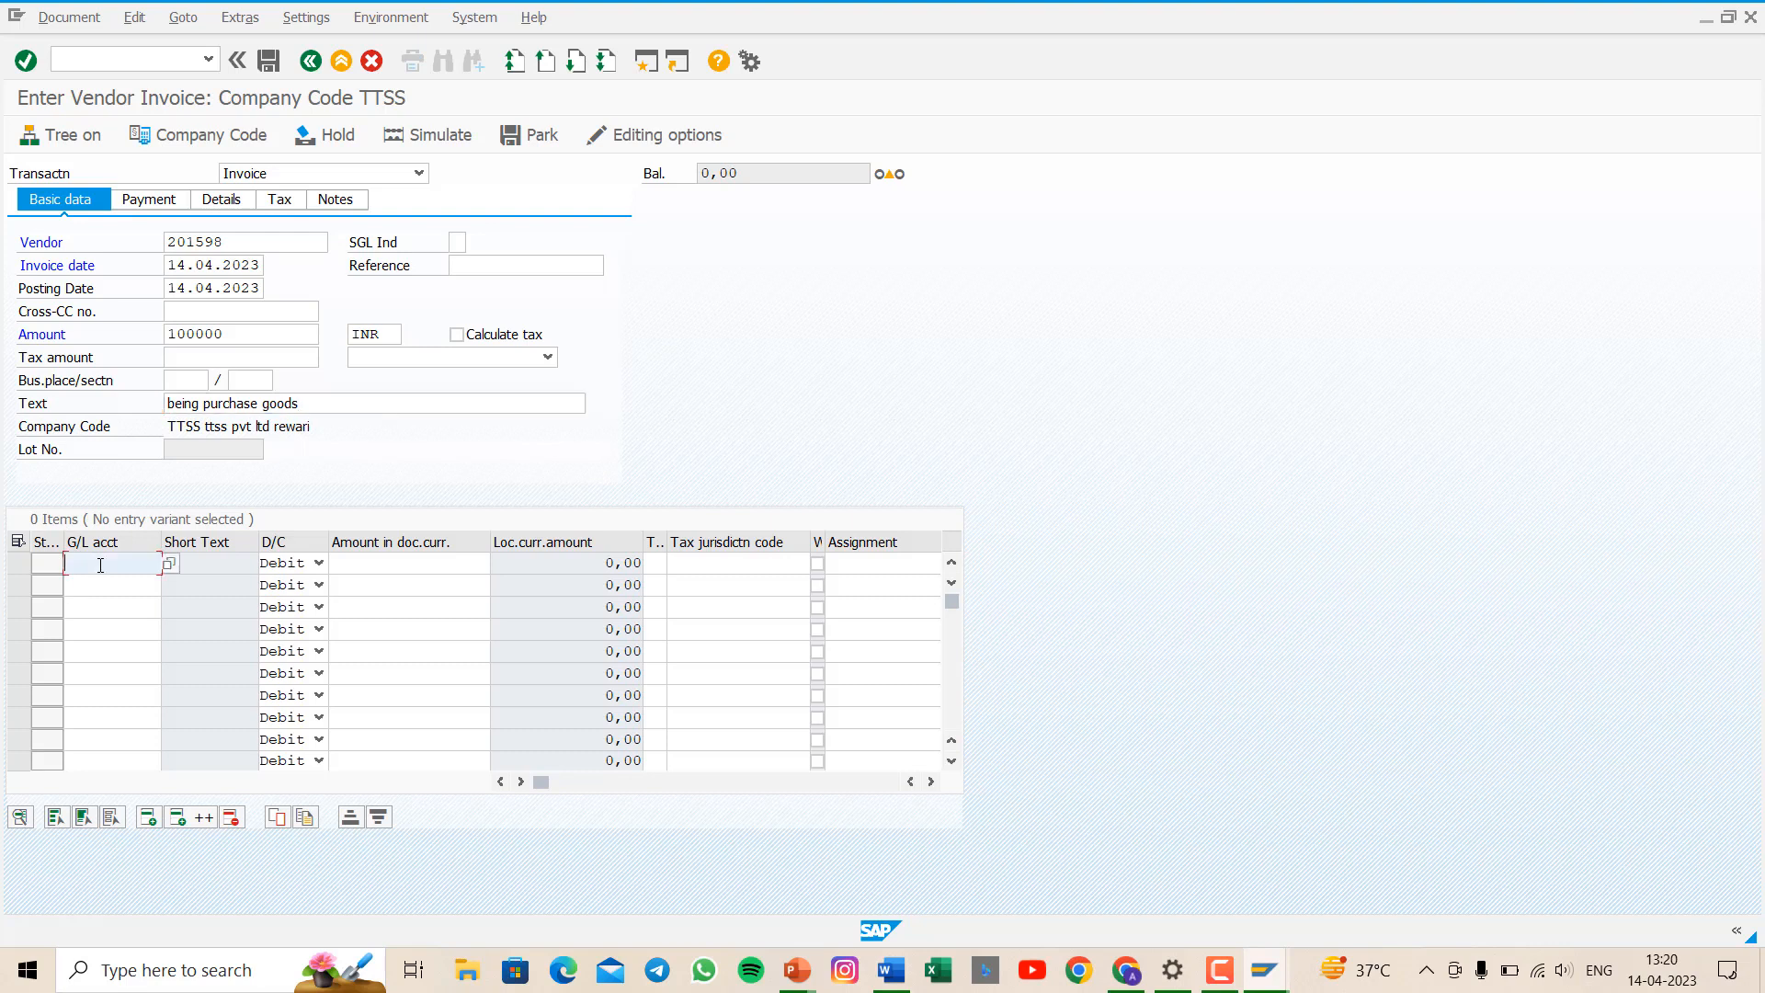
pyautogui.click(171, 564)
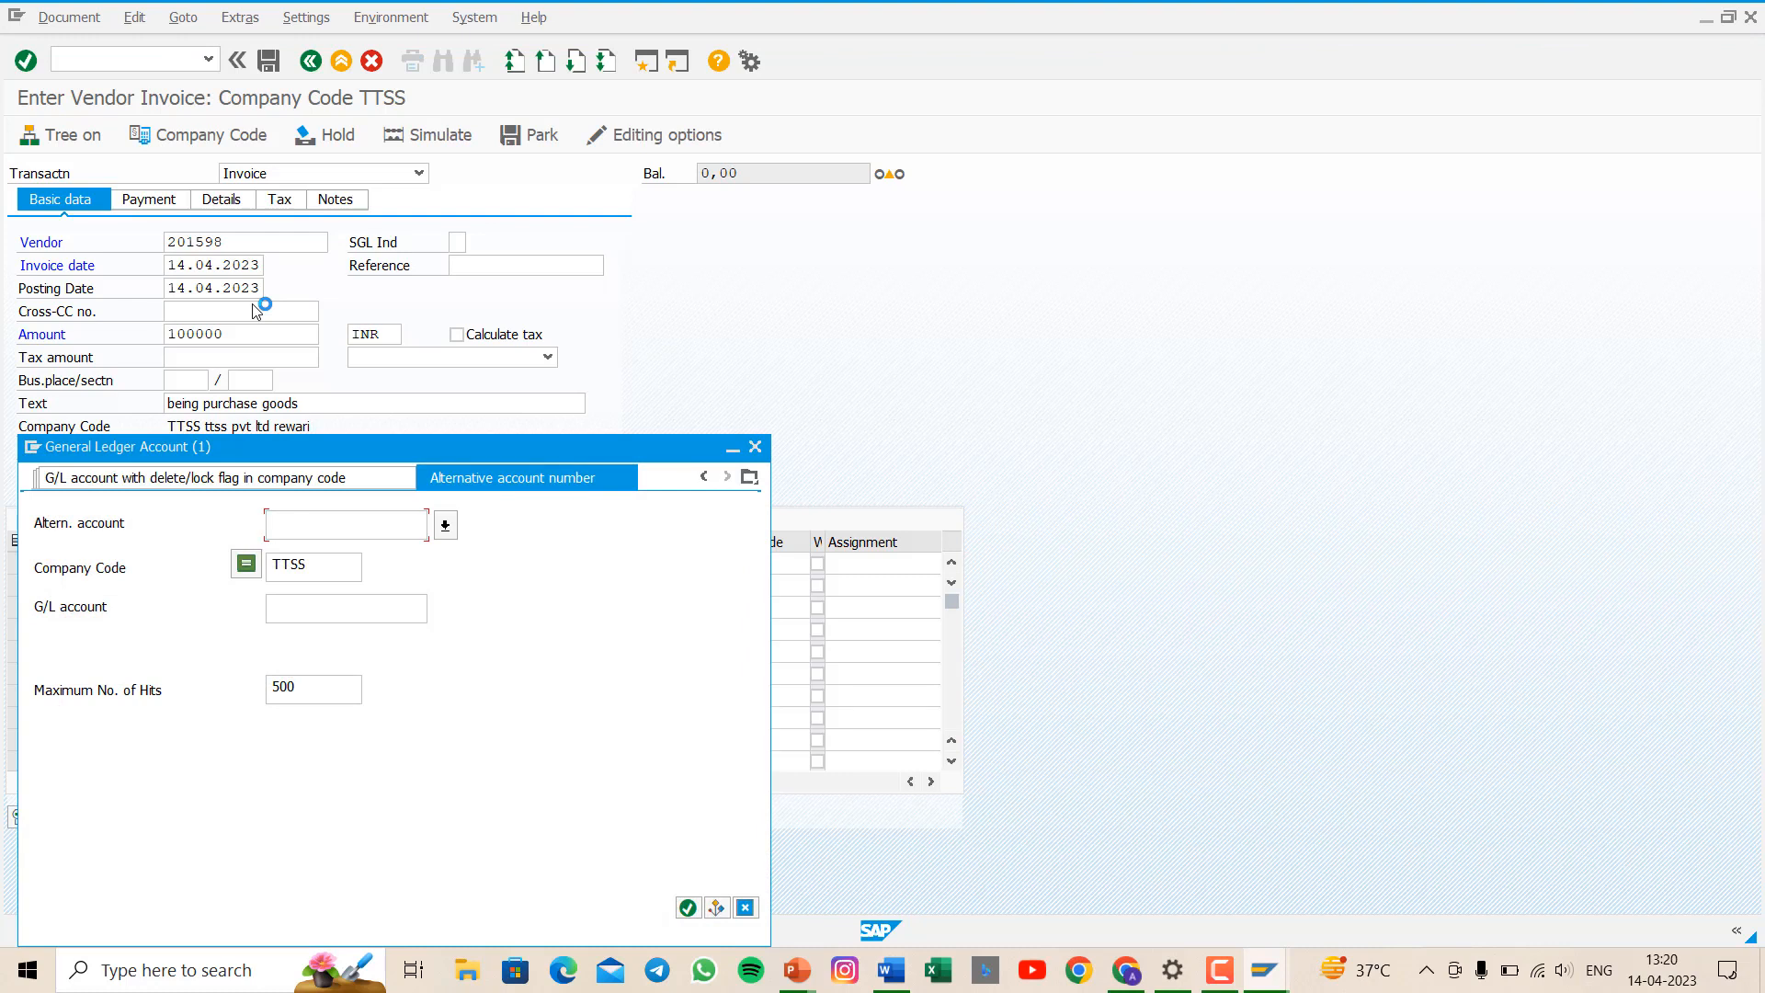
pyautogui.press('Return')
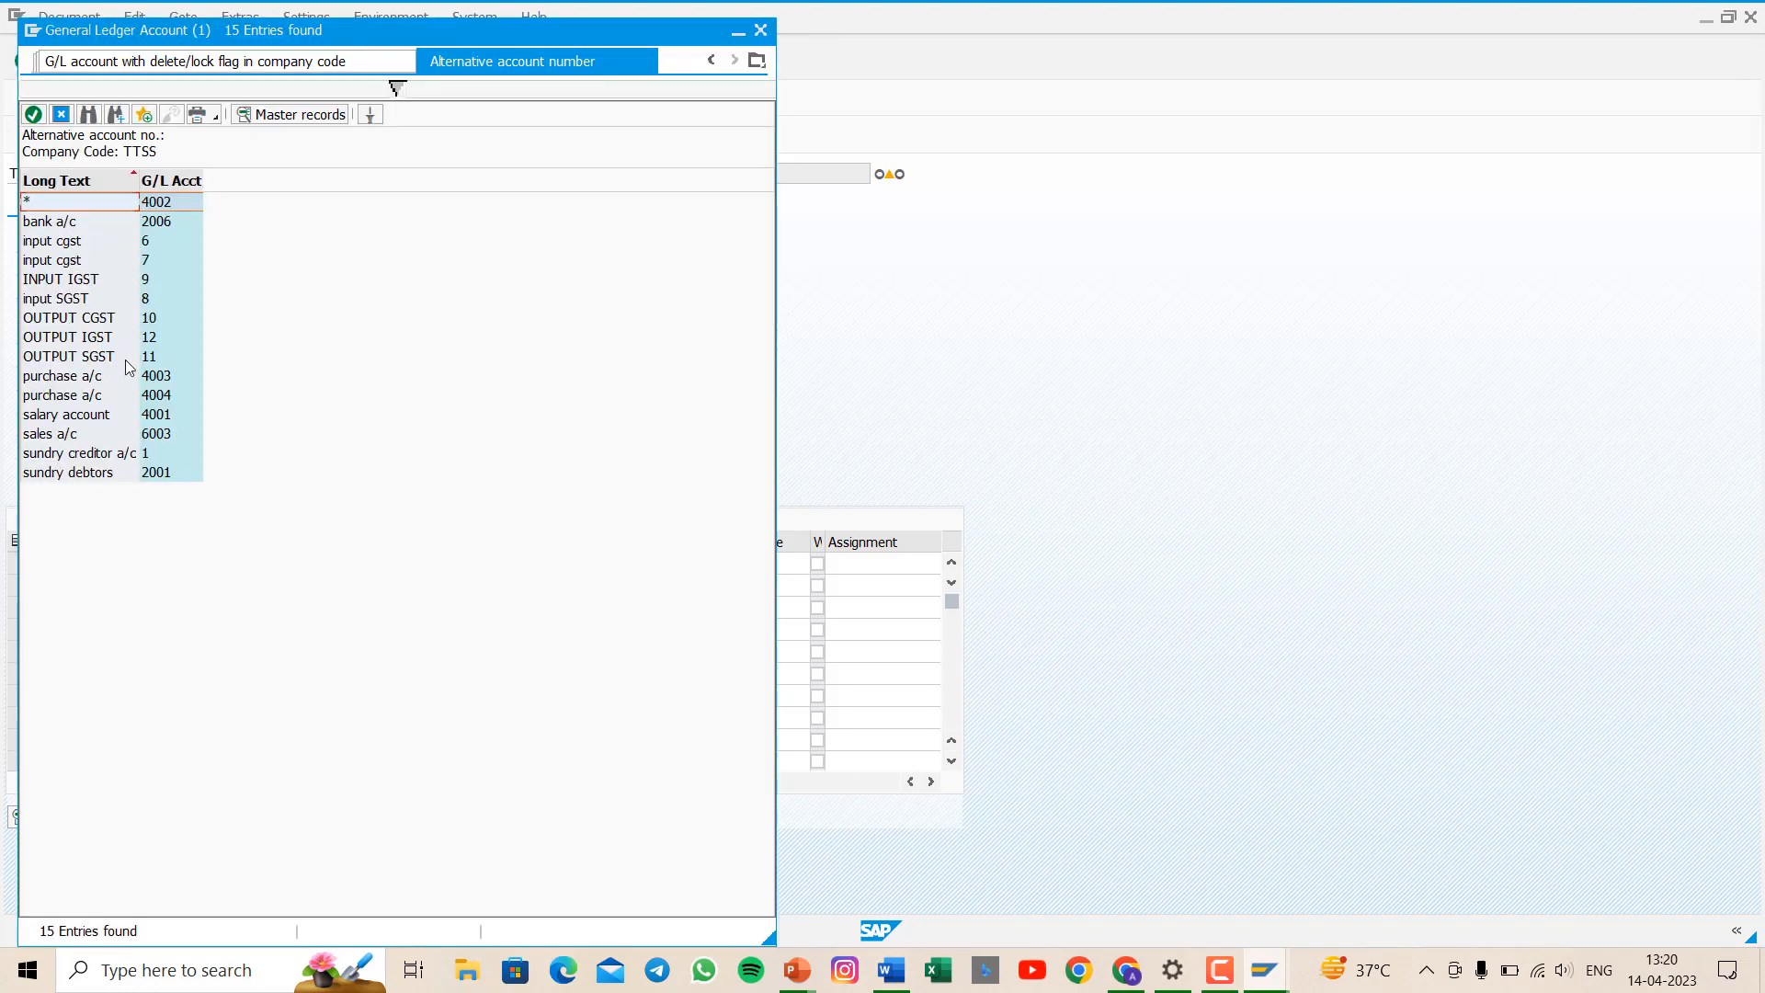
pyautogui.doubleClick(162, 377)
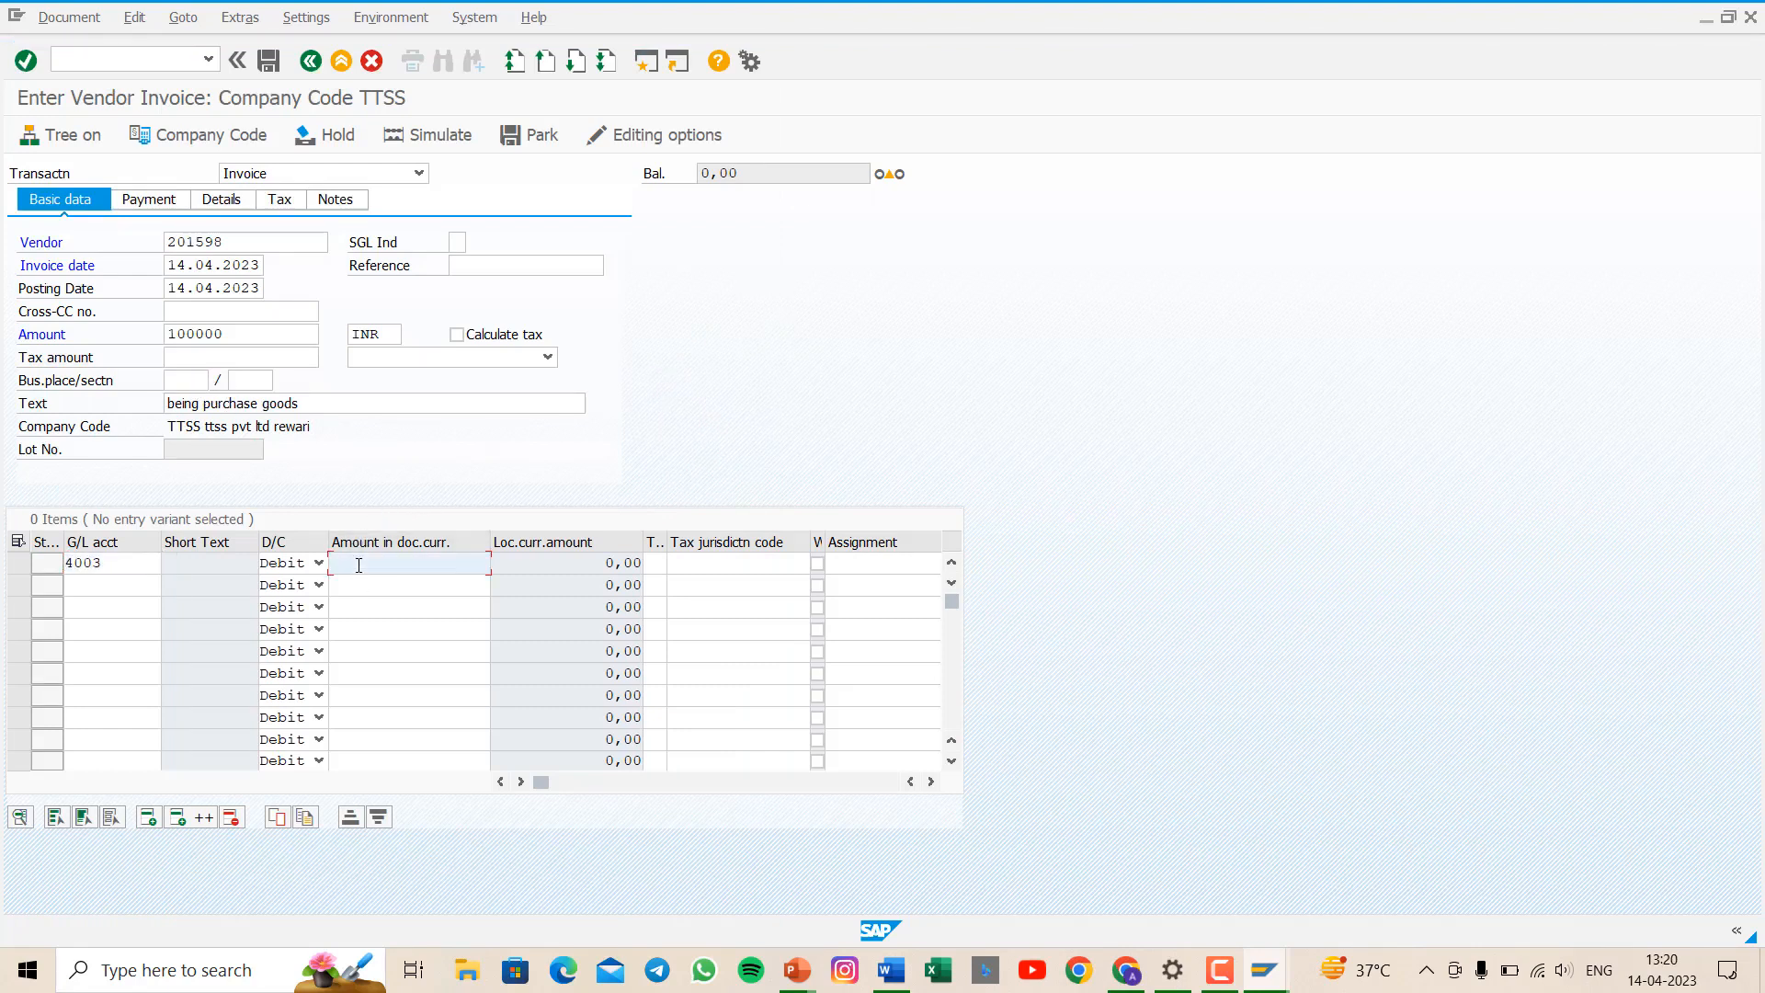
pyautogui.write('100')
pyautogui.click(441, 582)
# - Give the purchase line item the text "being purchase goods" and the business area TTSS
pyautogui.moveTo(540, 782); pyautogui.dragTo(560, 783)
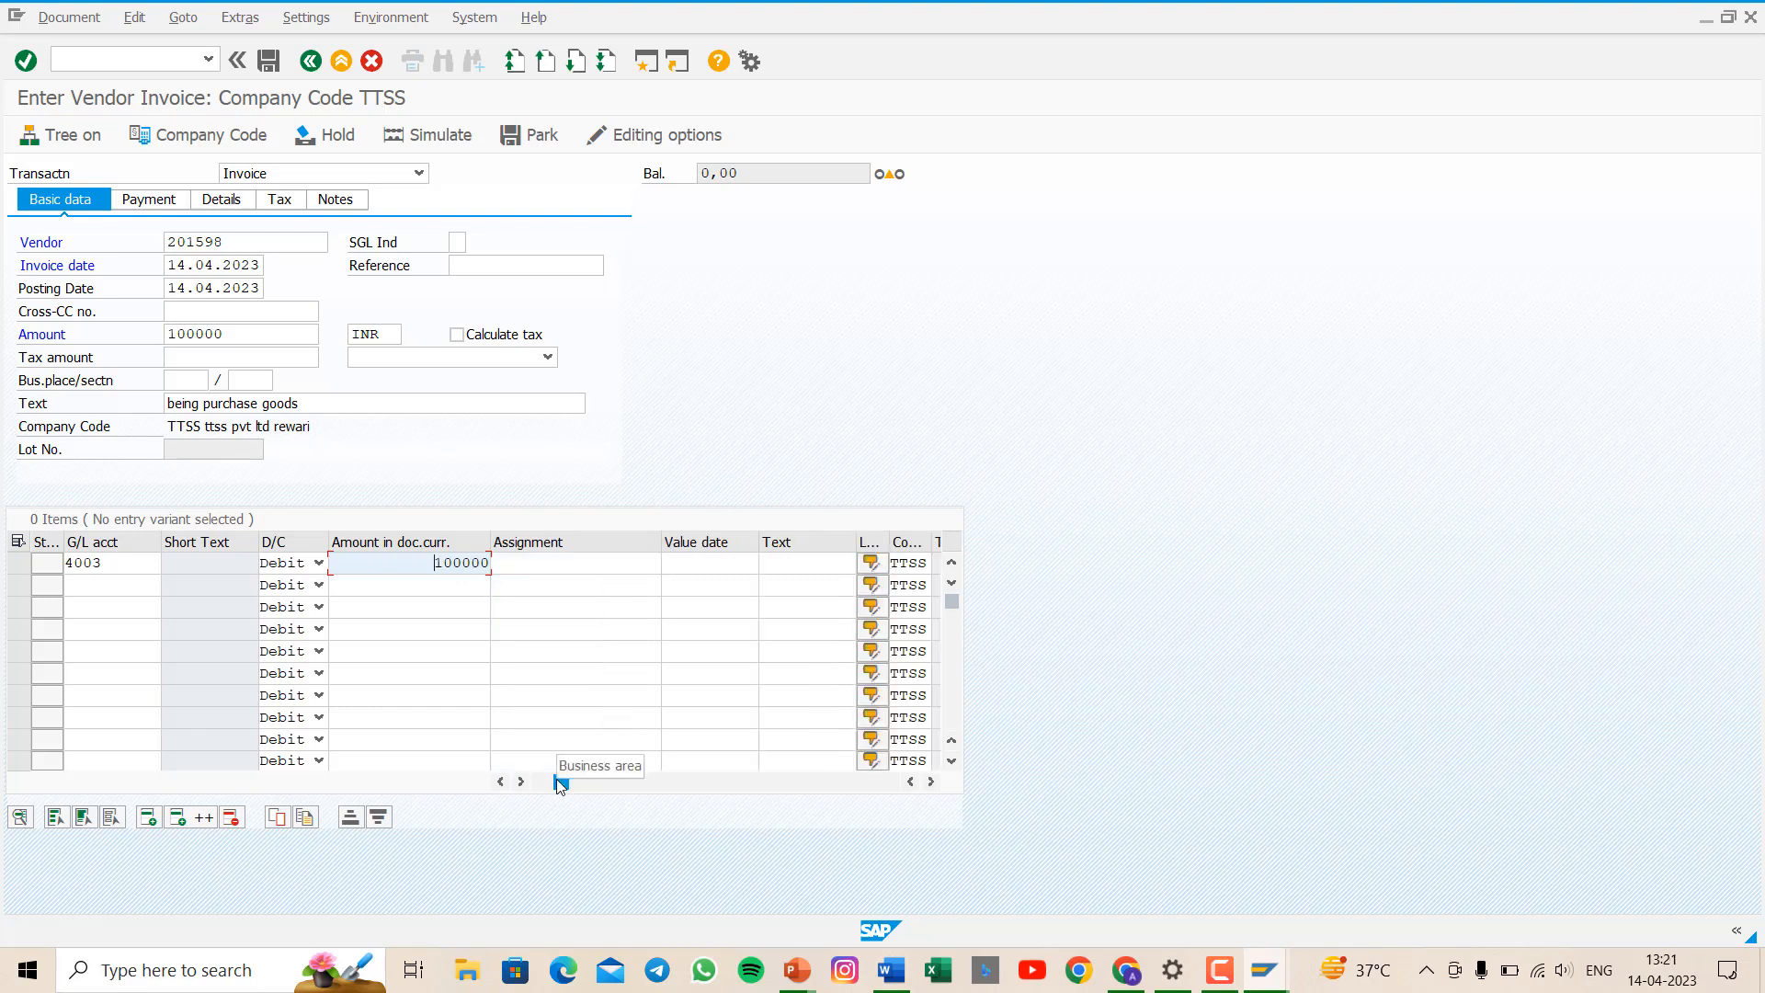
pyautogui.click(801, 564)
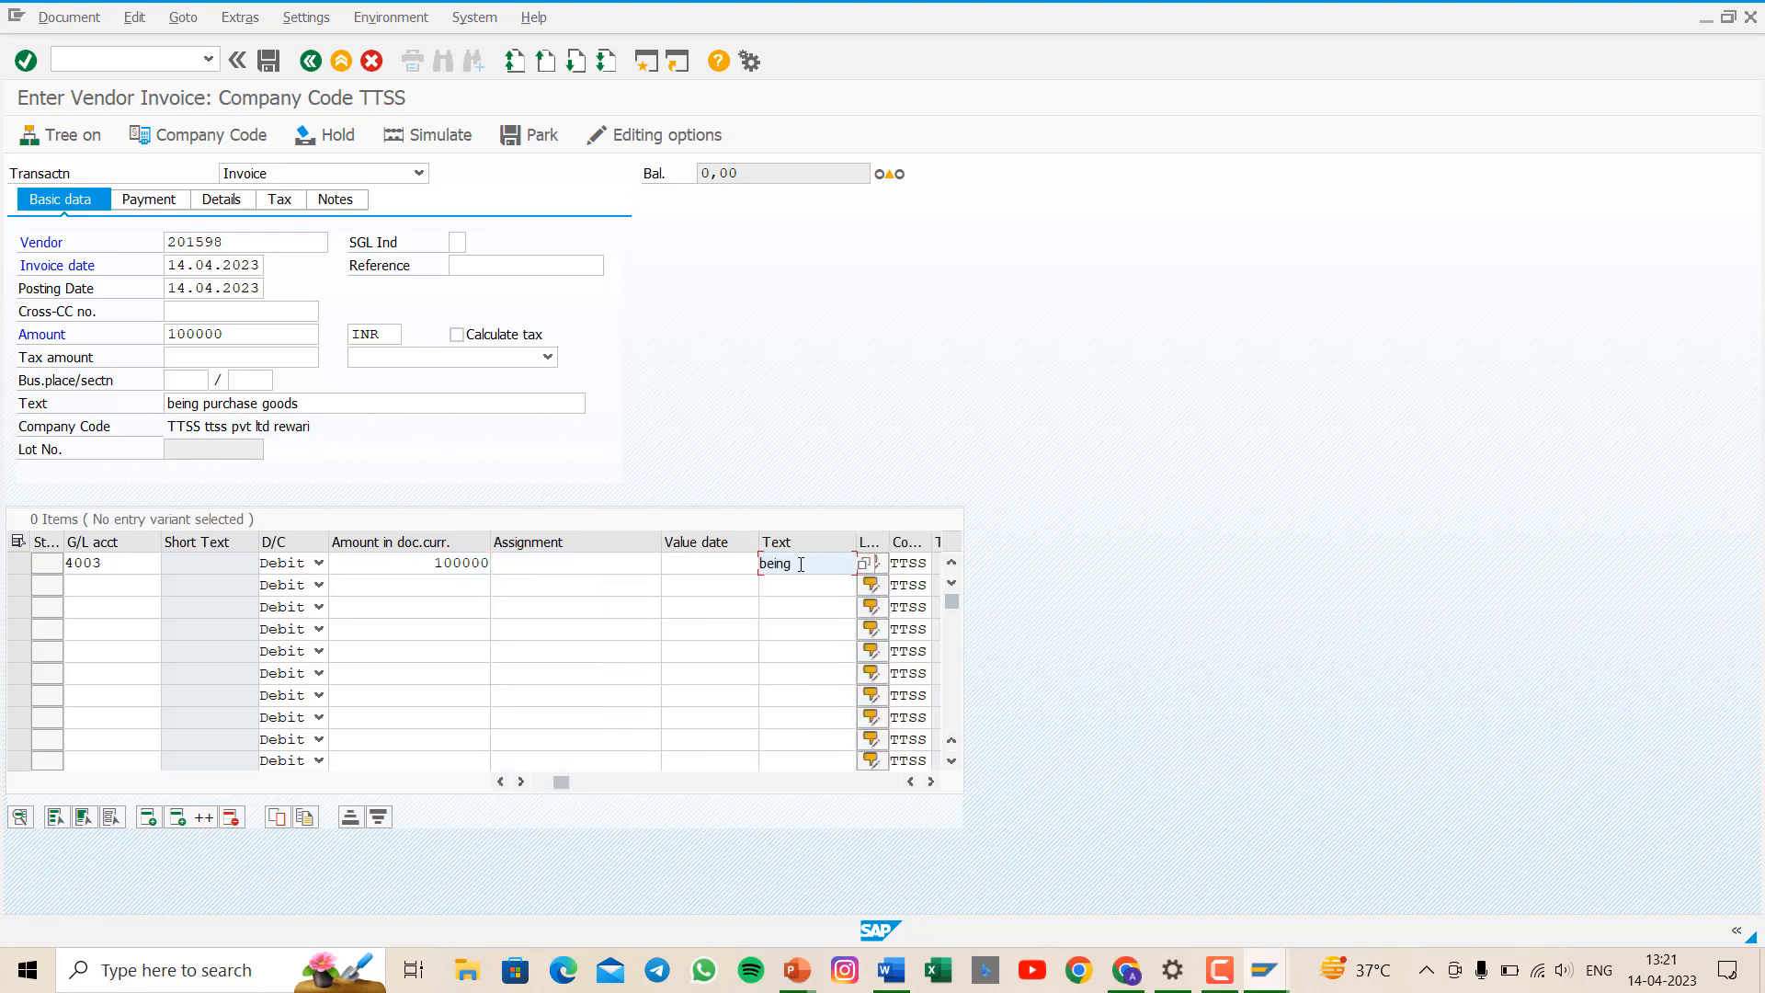
pyautogui.write('being purchase goods')
pyautogui.moveTo(561, 782); pyautogui.dragTo(576, 782)
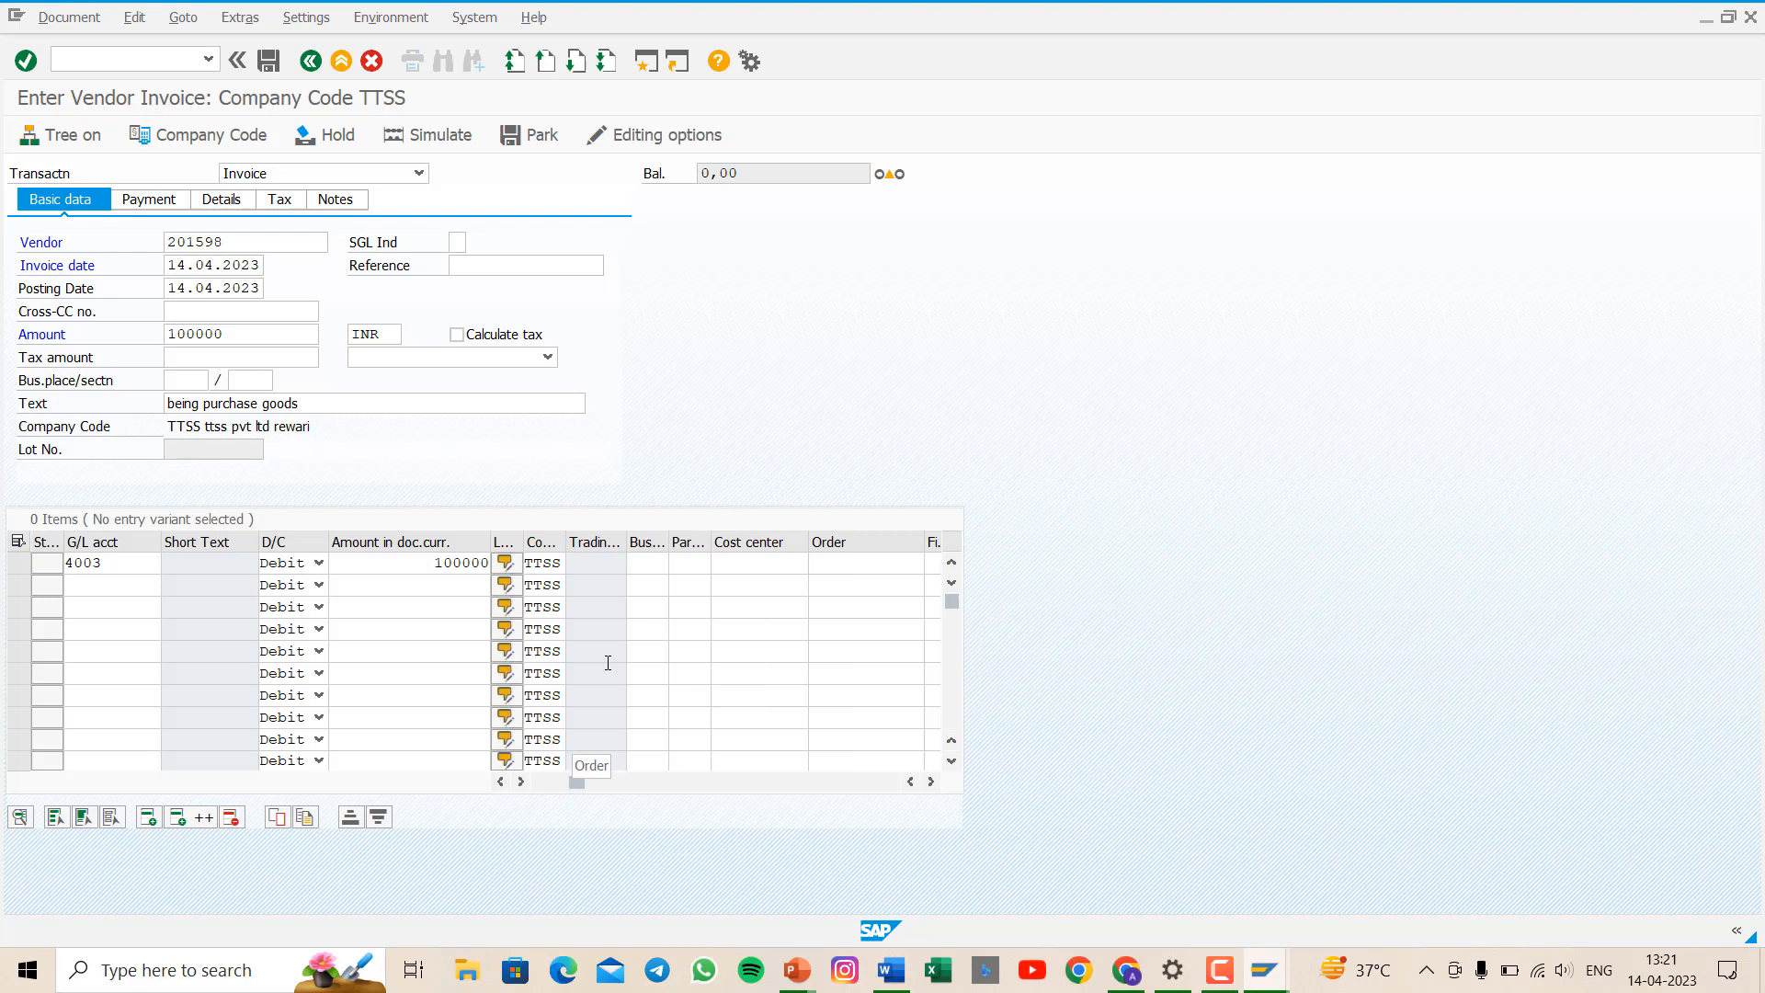
pyautogui.click(651, 569)
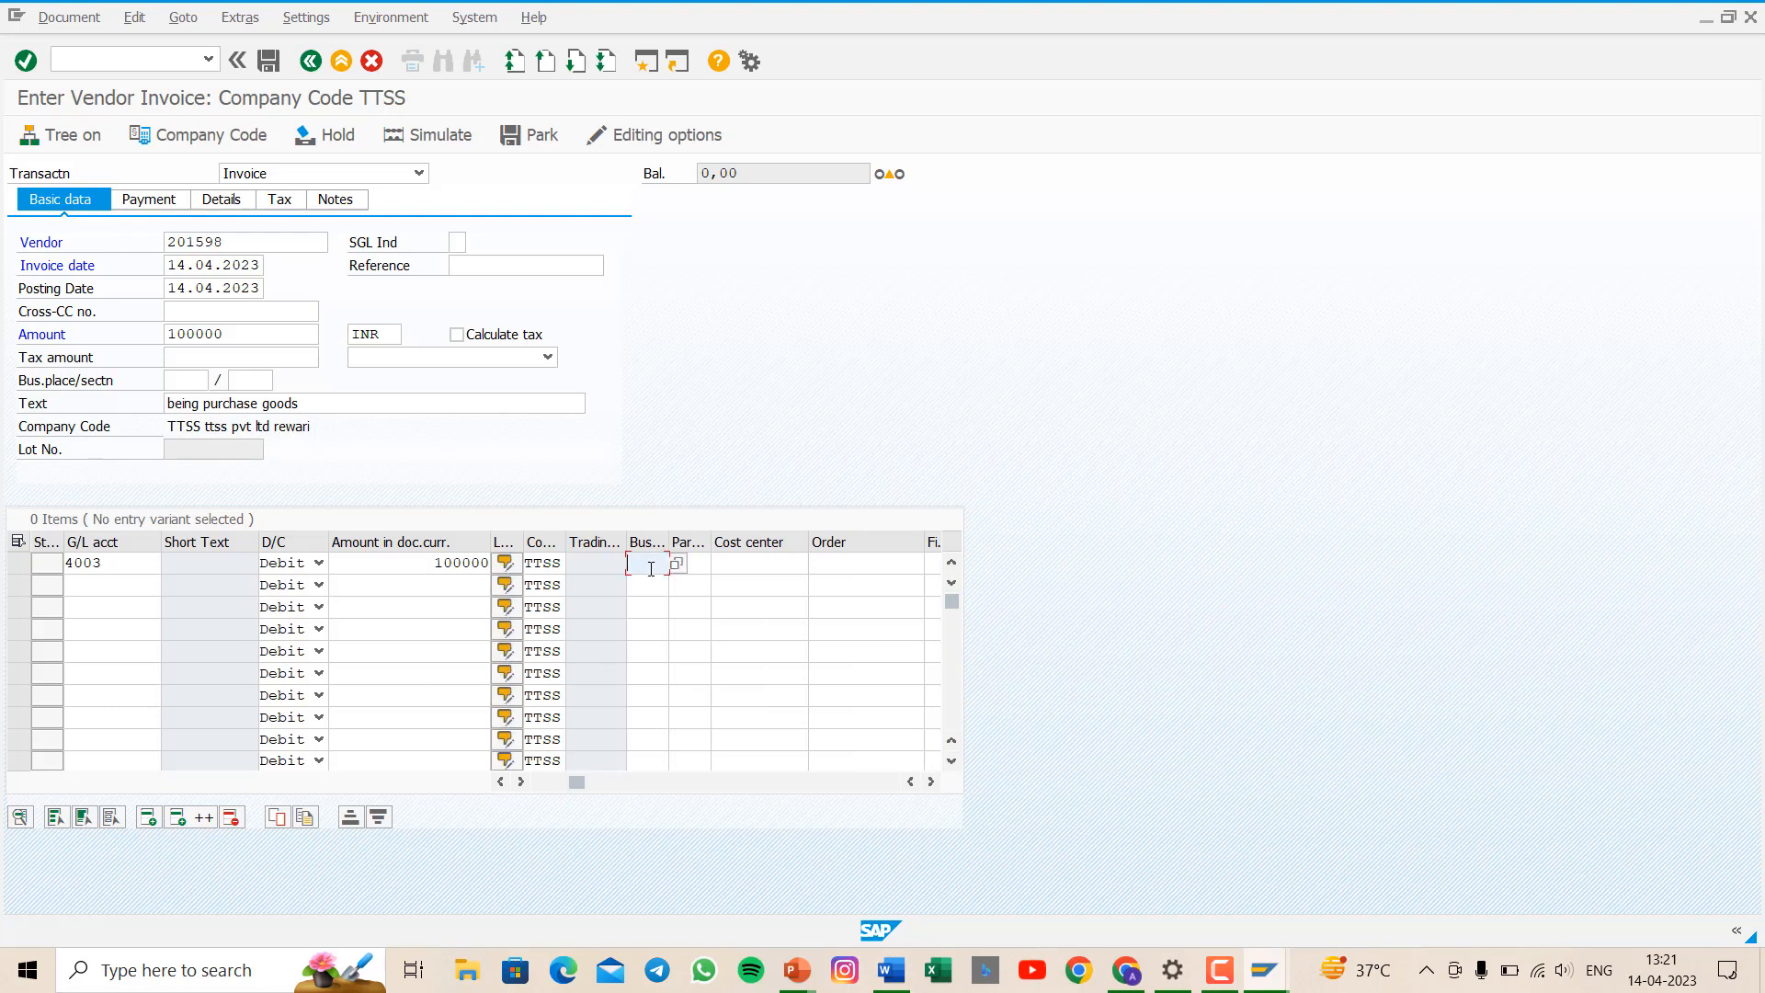
pyautogui.write('ttss')
# - Enable tax calculation for the invoice and assign tax code P1 (input cgst & sgst 18%) to the purchase line
pyautogui.click(464, 343)
pyautogui.click(463, 344)
pyautogui.press('Return')
pyautogui.click(520, 567)
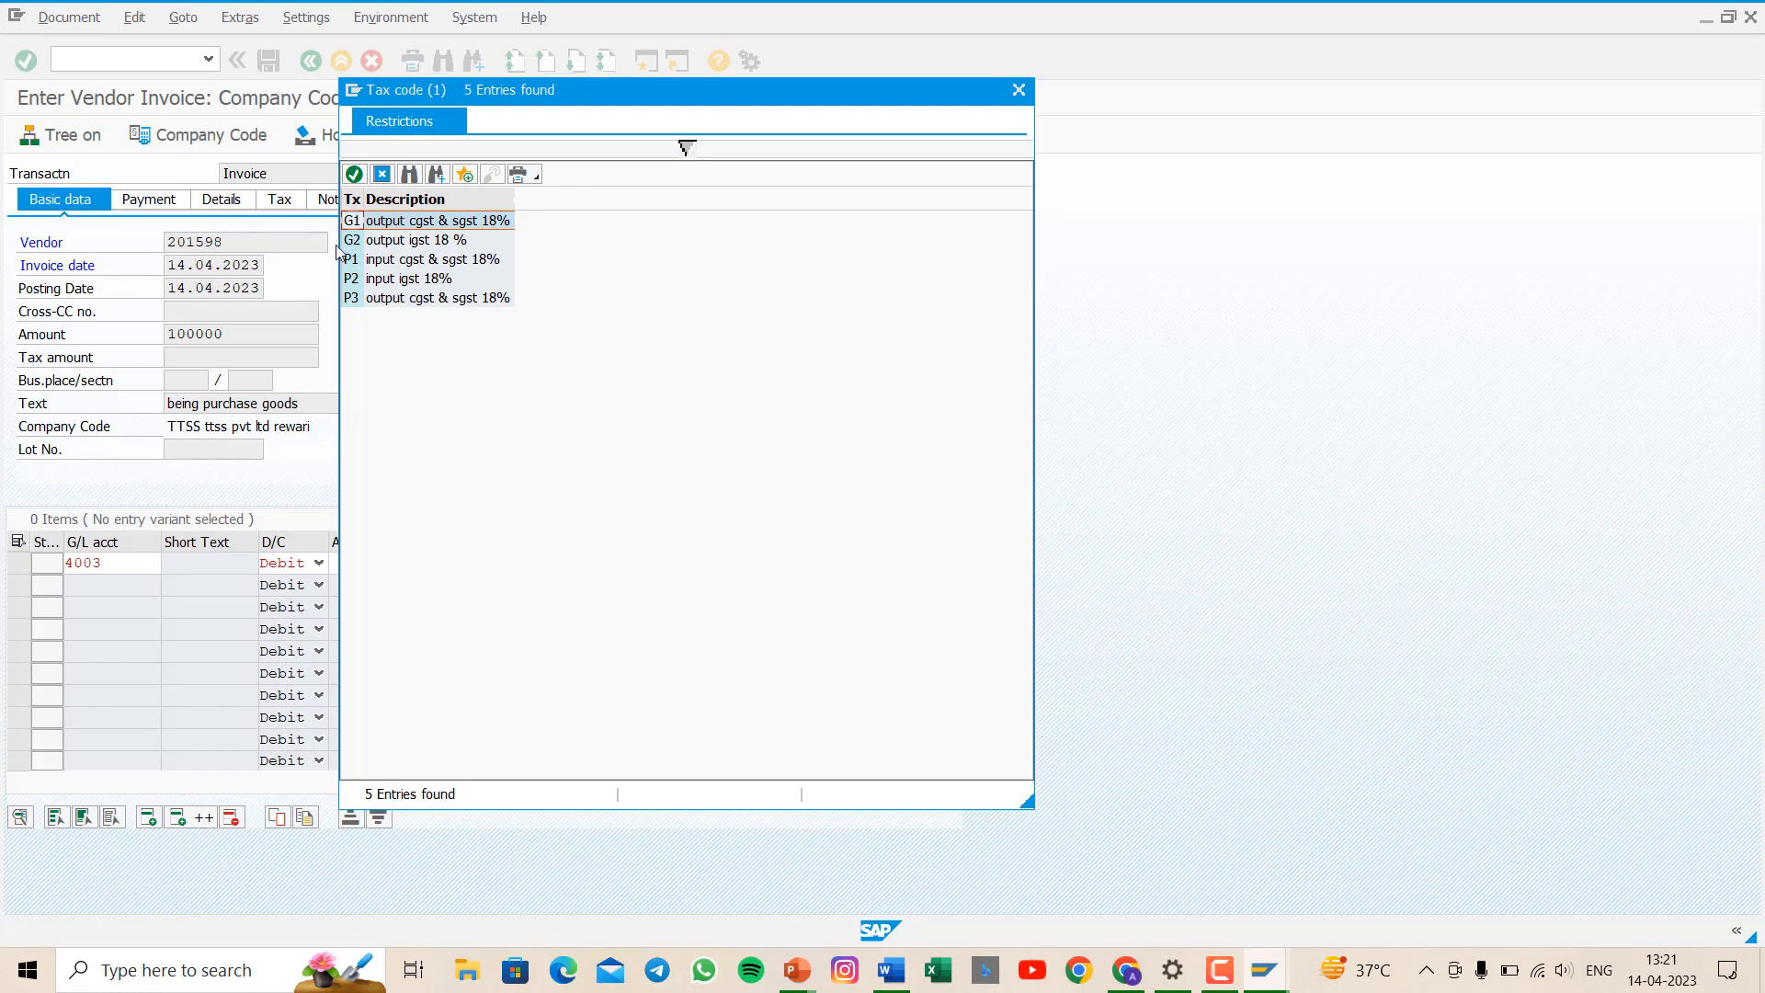
pyautogui.doubleClick(443, 260)
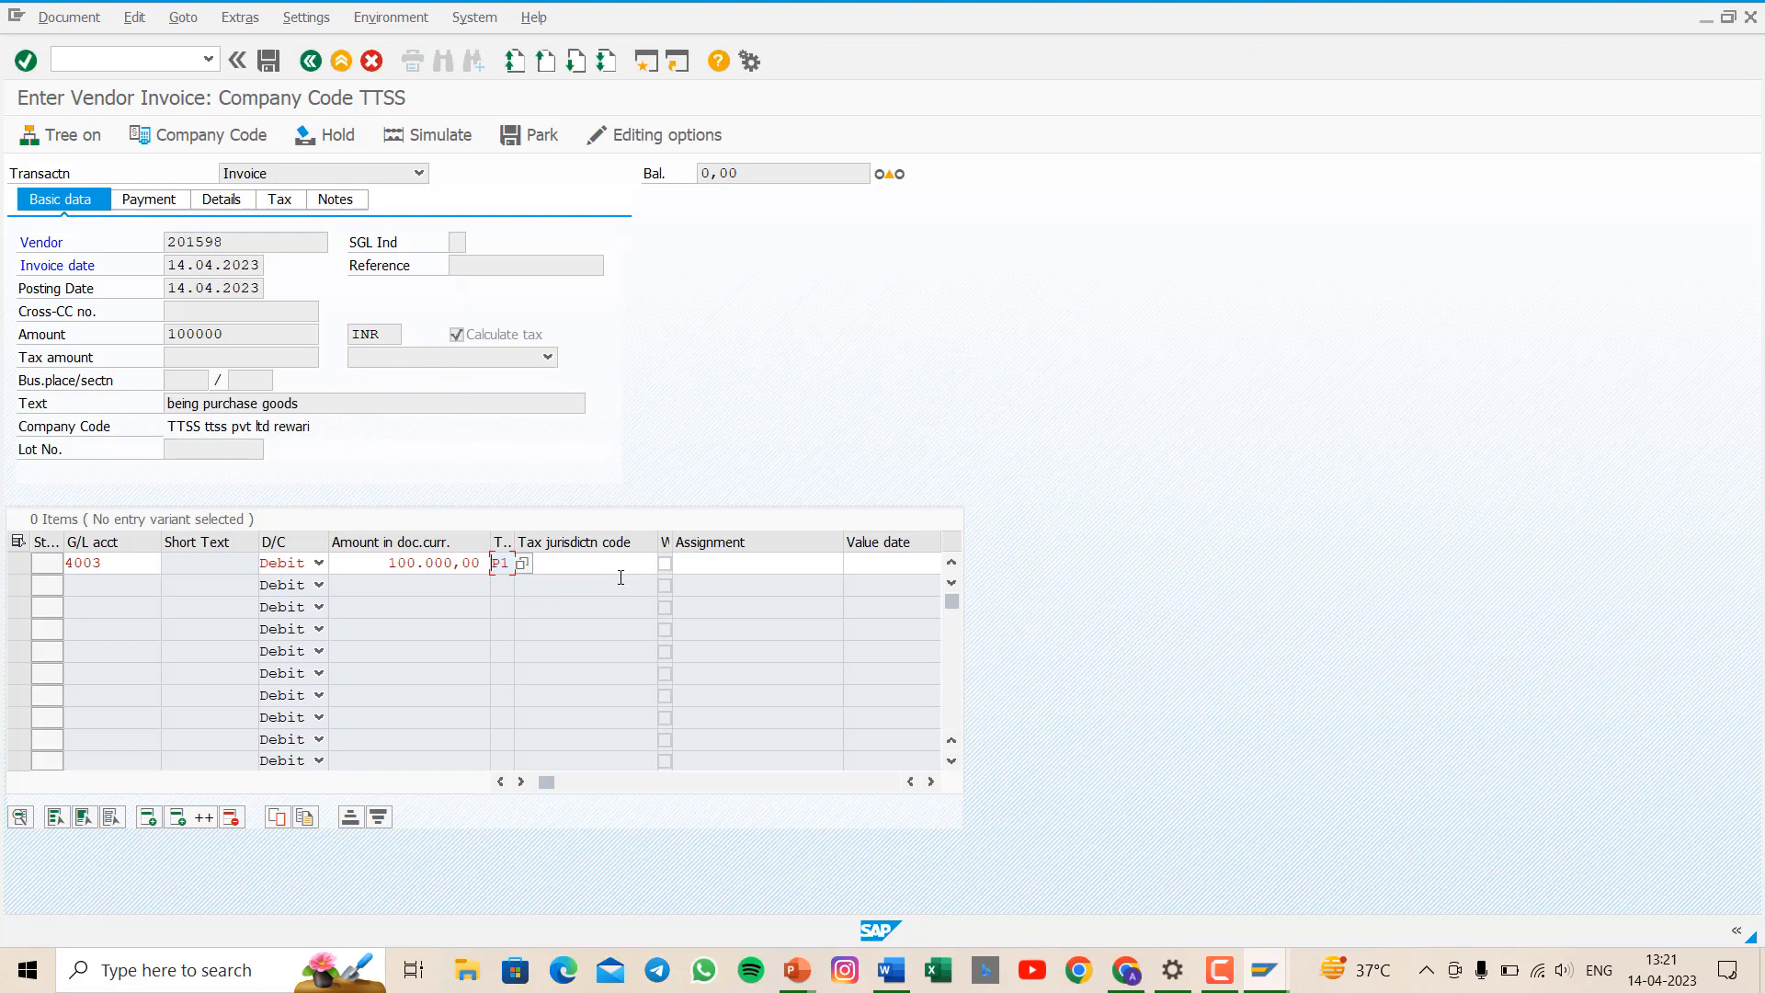
pyautogui.press('Return')
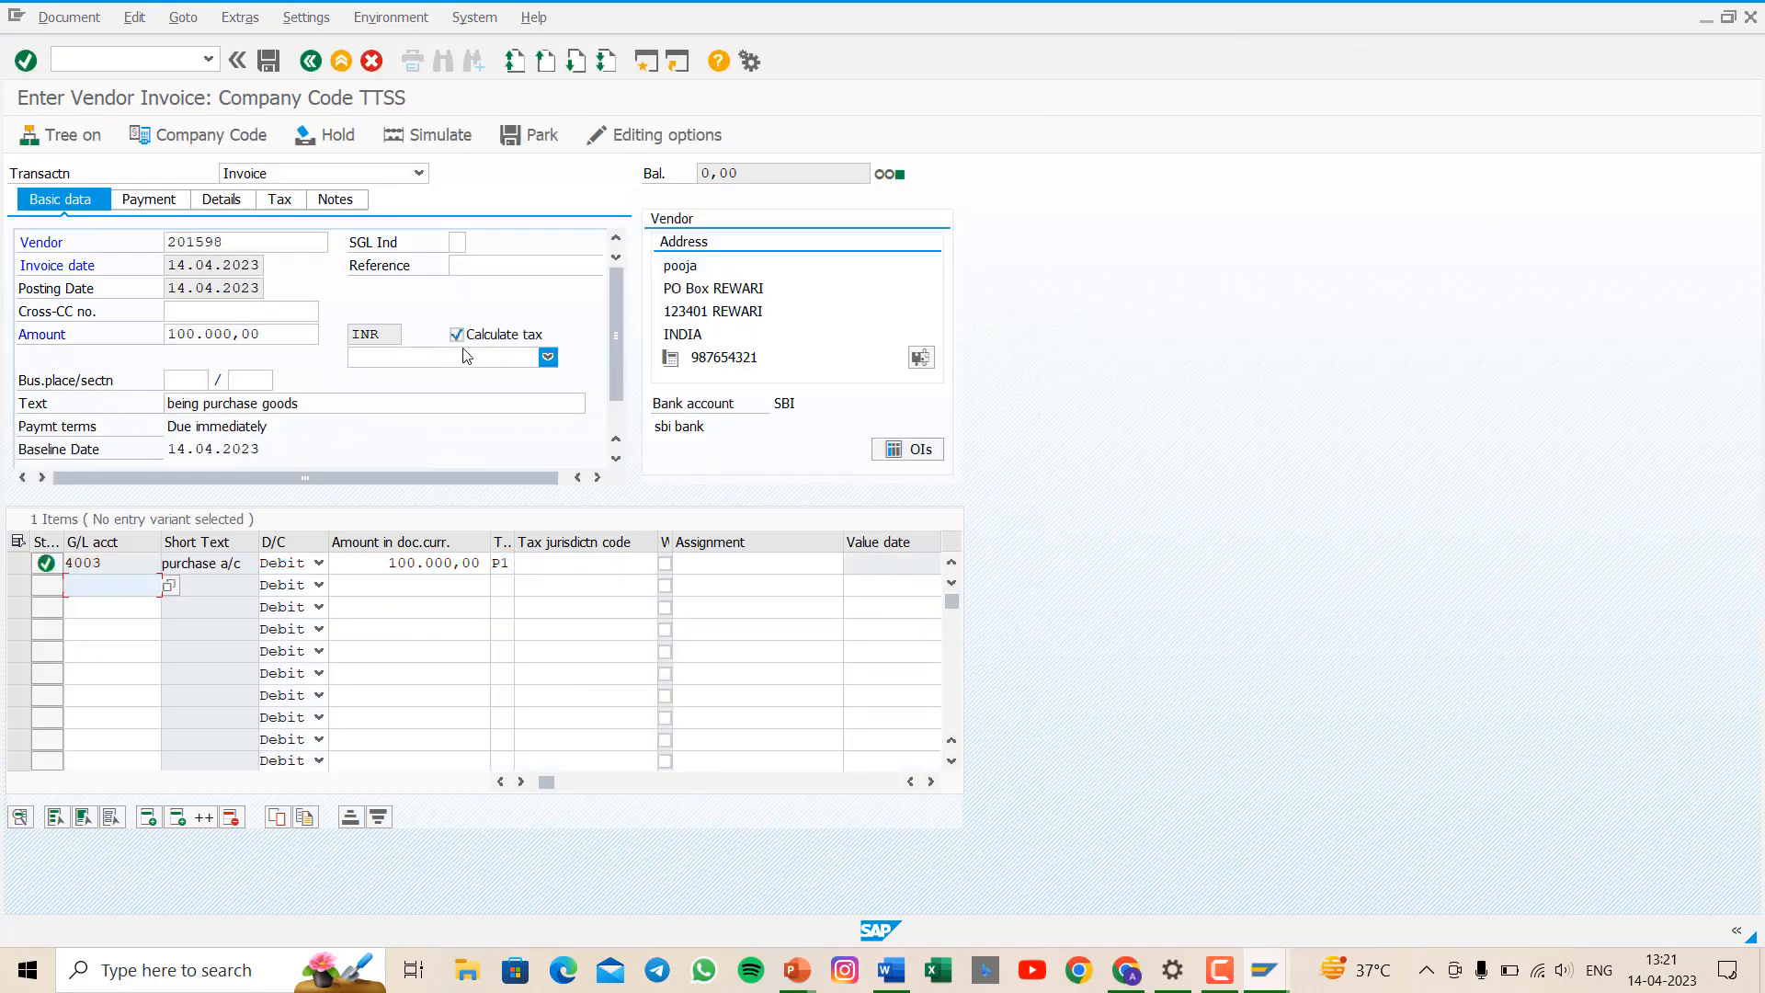
# - Set the vendor invoice's header tax code to P1 (input cgst & sgst 18%) and simulate the posting with its tax lines
pyautogui.click(466, 361)
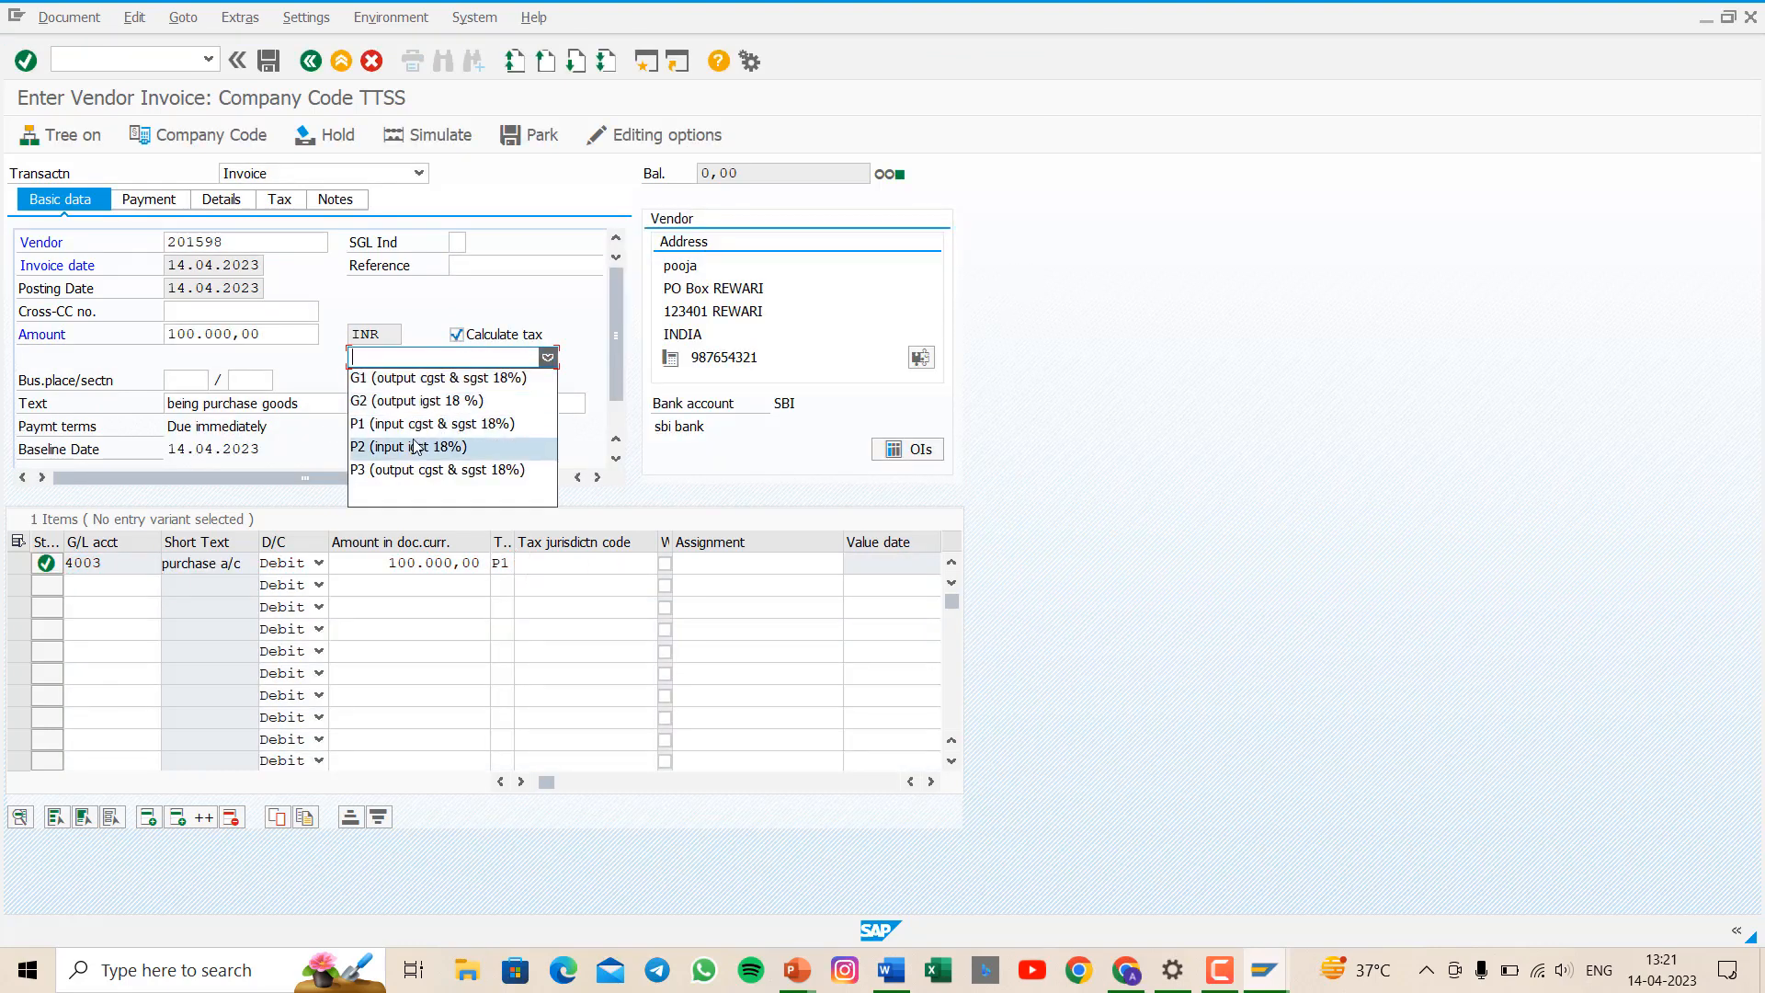
pyautogui.click(449, 427)
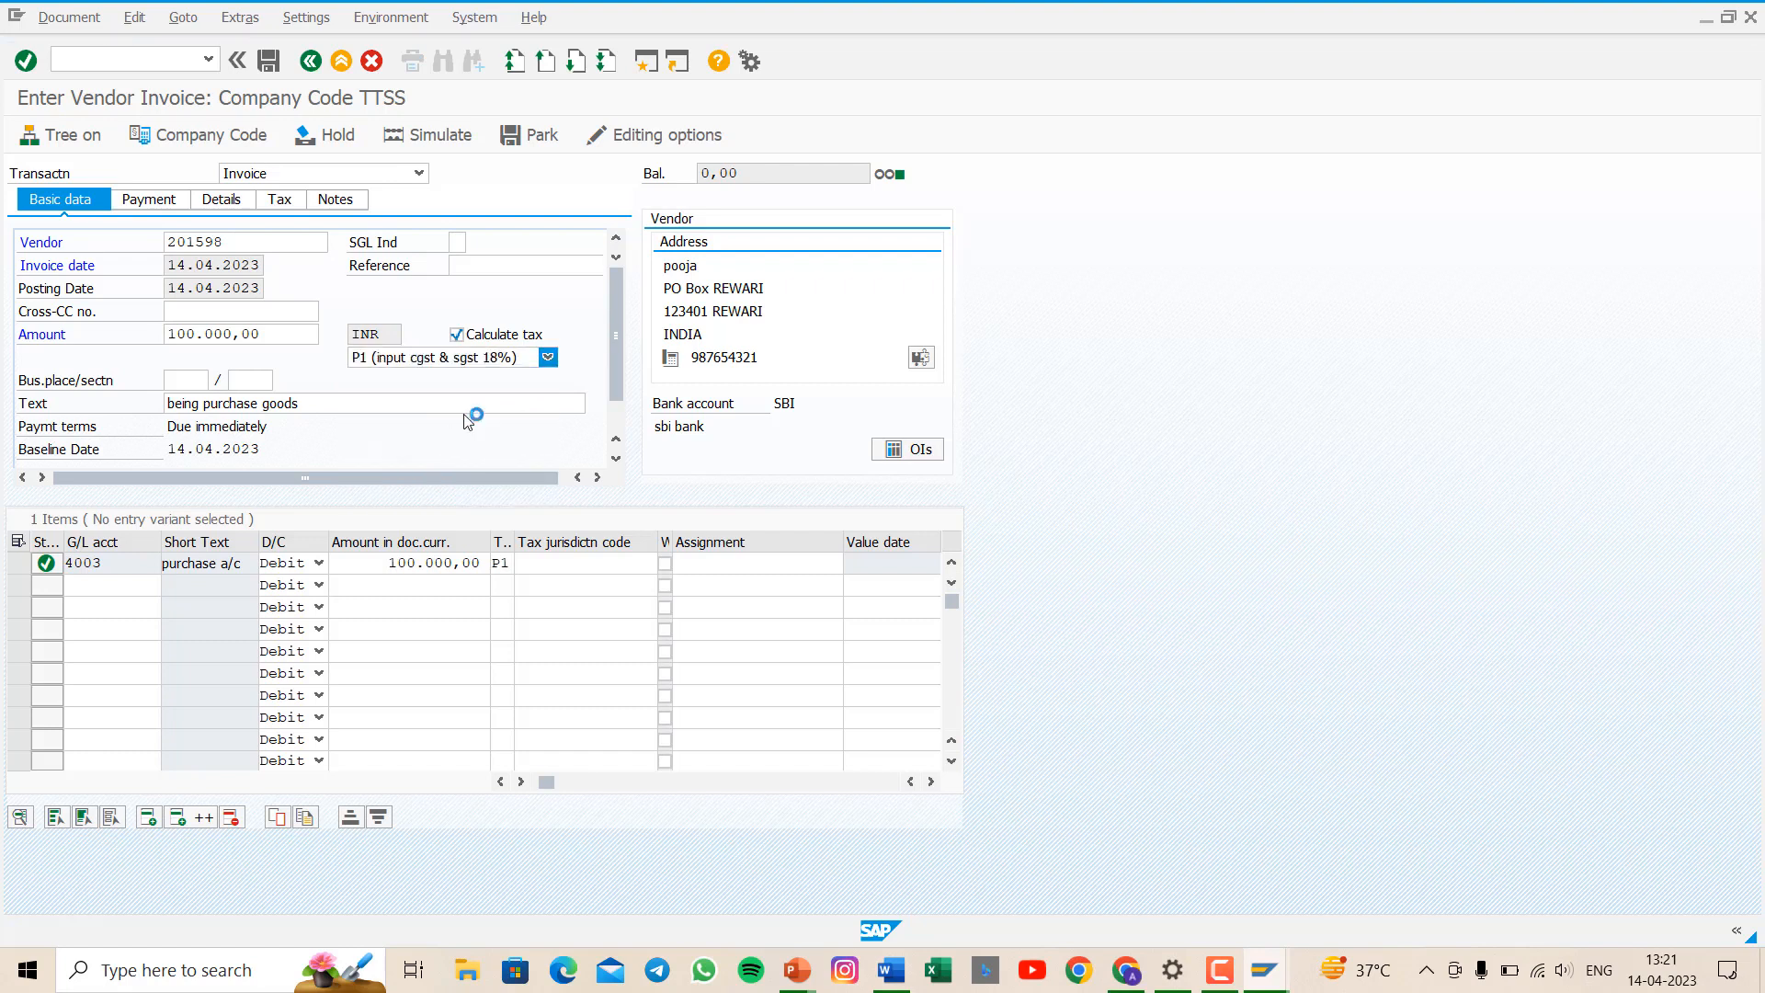
pyautogui.click(450, 134)
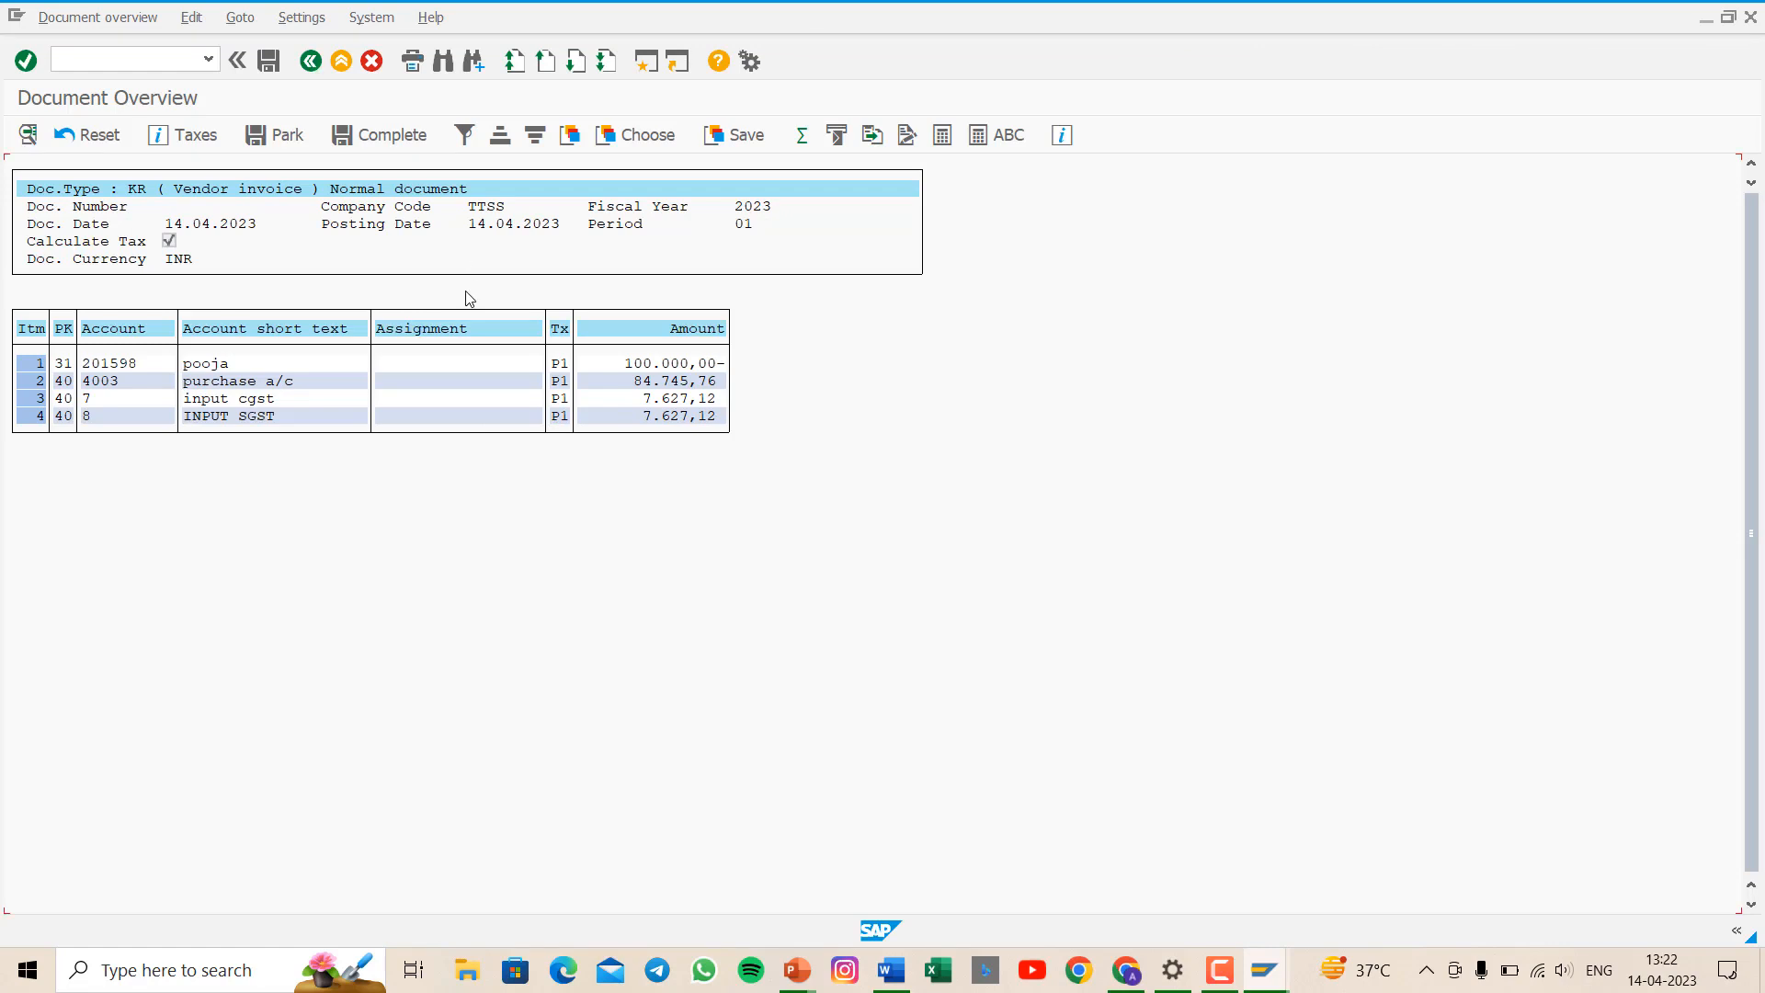
pyautogui.click(354, 137)
# - Open the income account 6003 (sales a/c) in central G/L account maintenance for changing
pyautogui.click(95, 59)
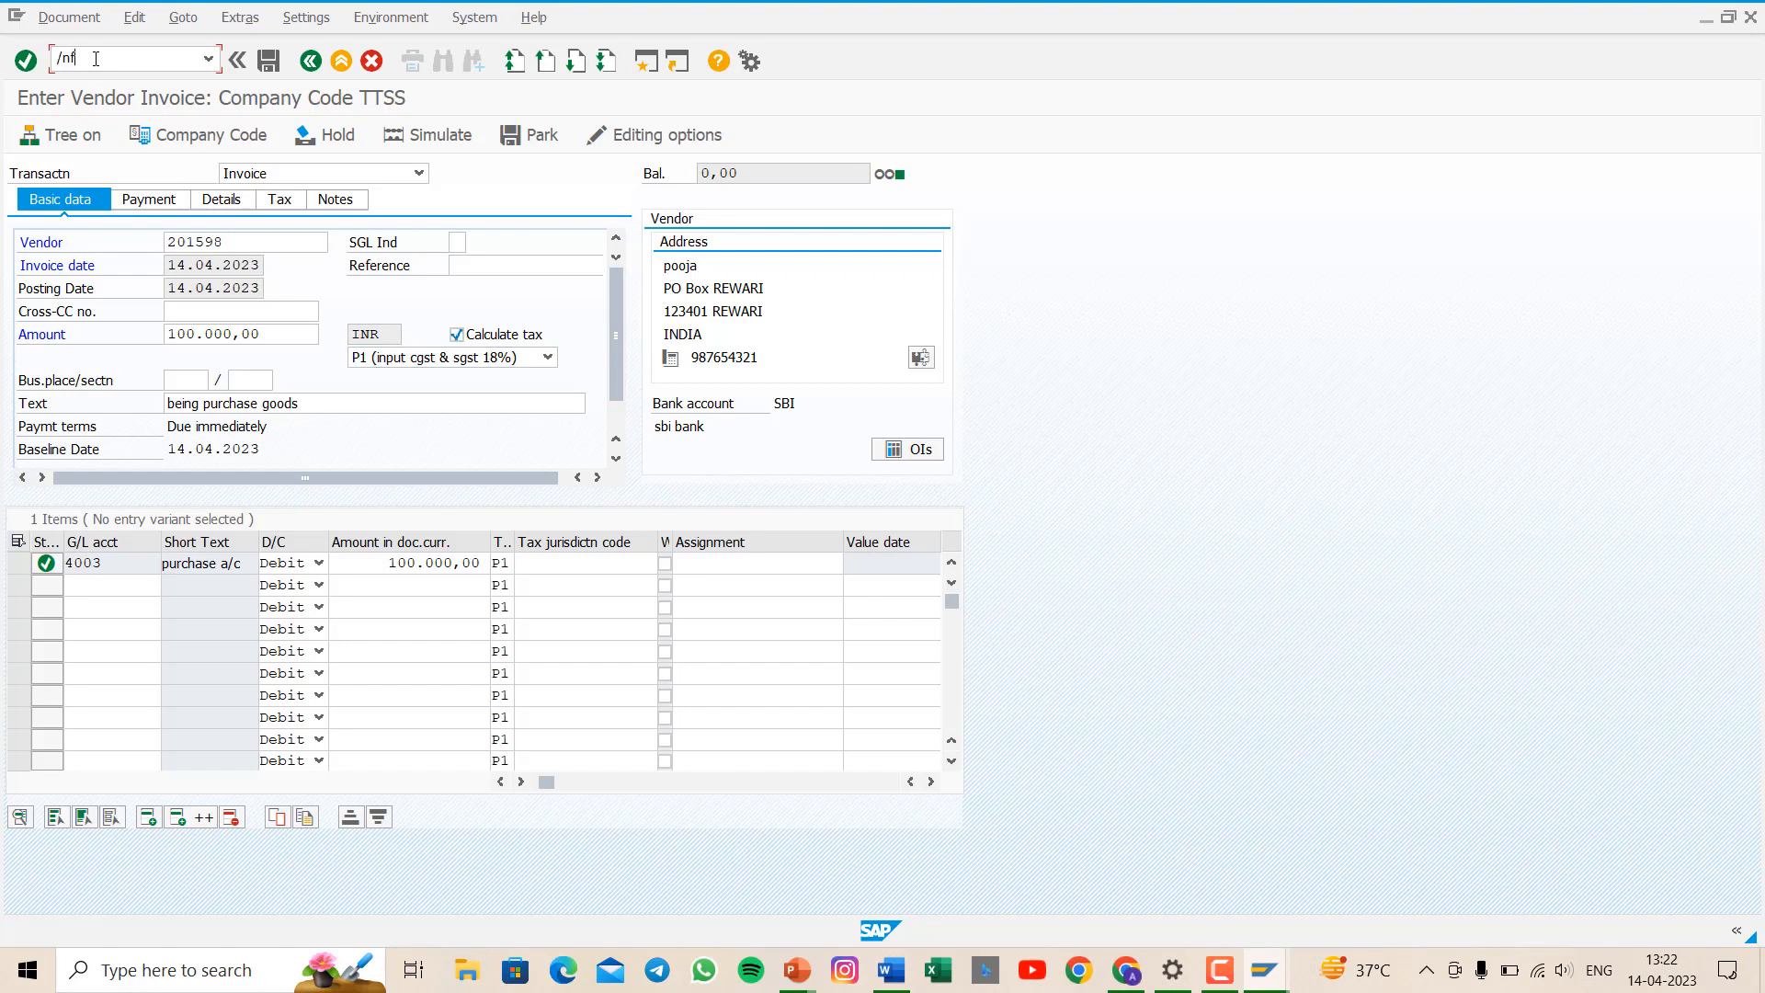
pyautogui.press('Return')
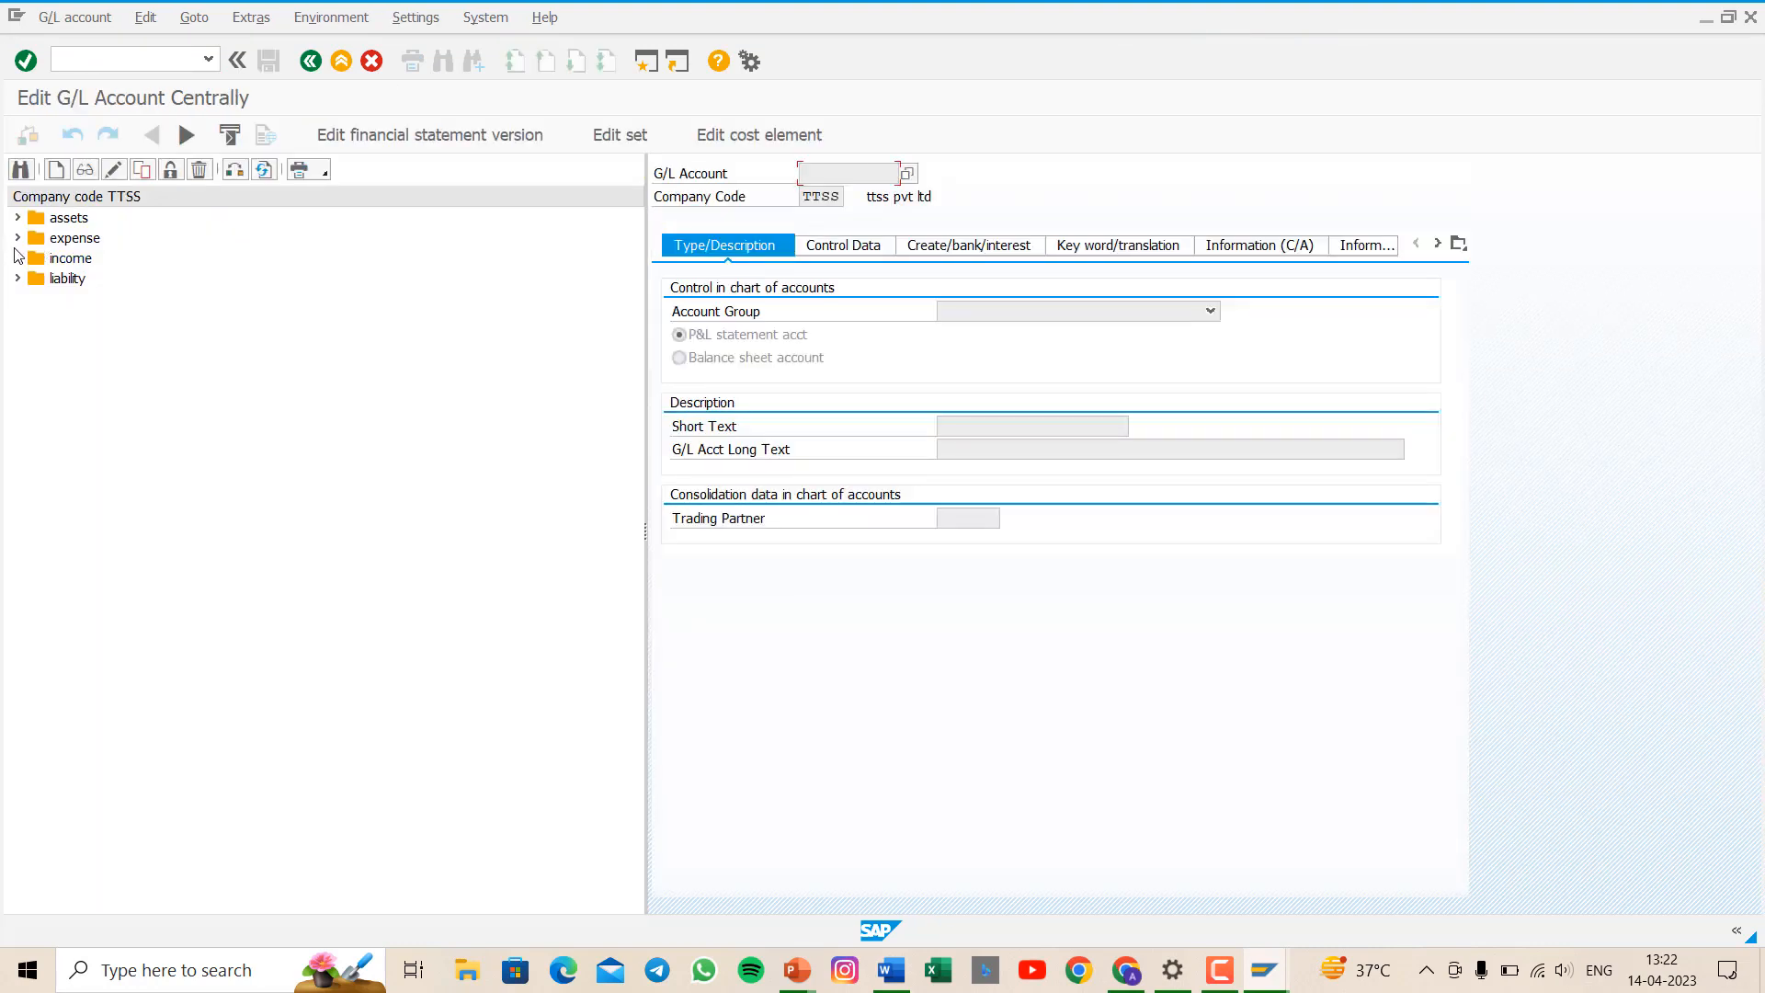
pyautogui.click(17, 258)
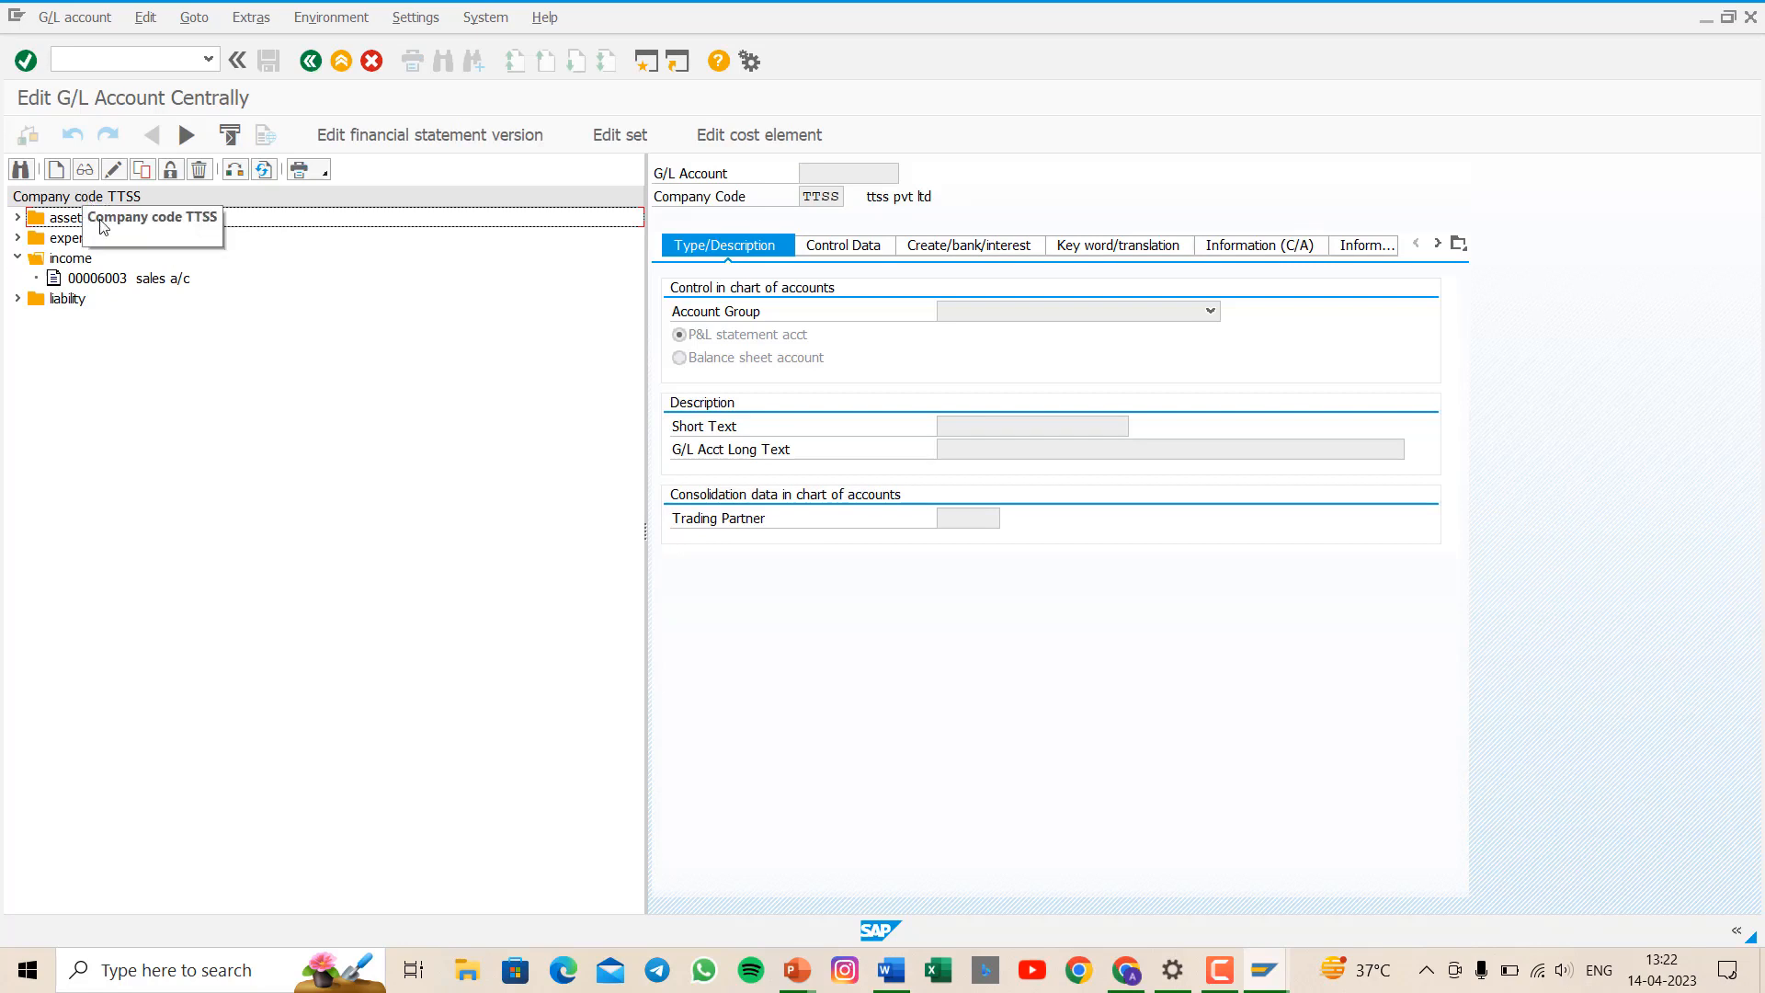
pyautogui.doubleClick(145, 279)
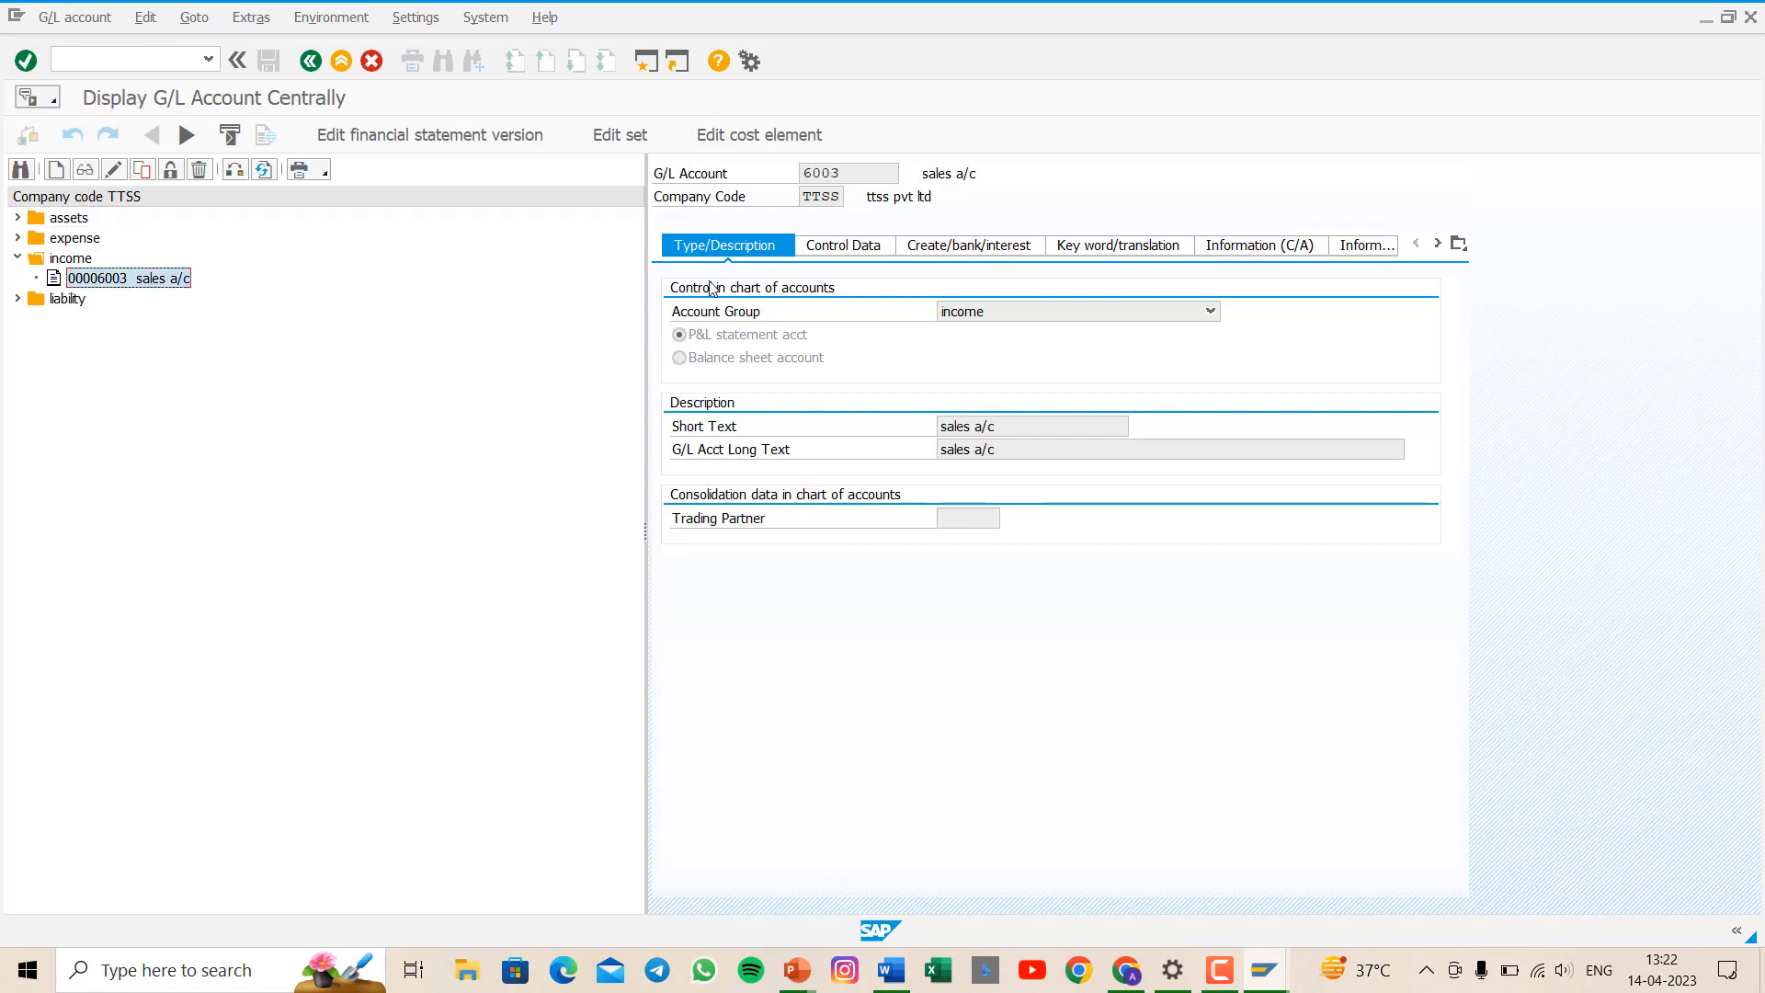
pyautogui.click(843, 246)
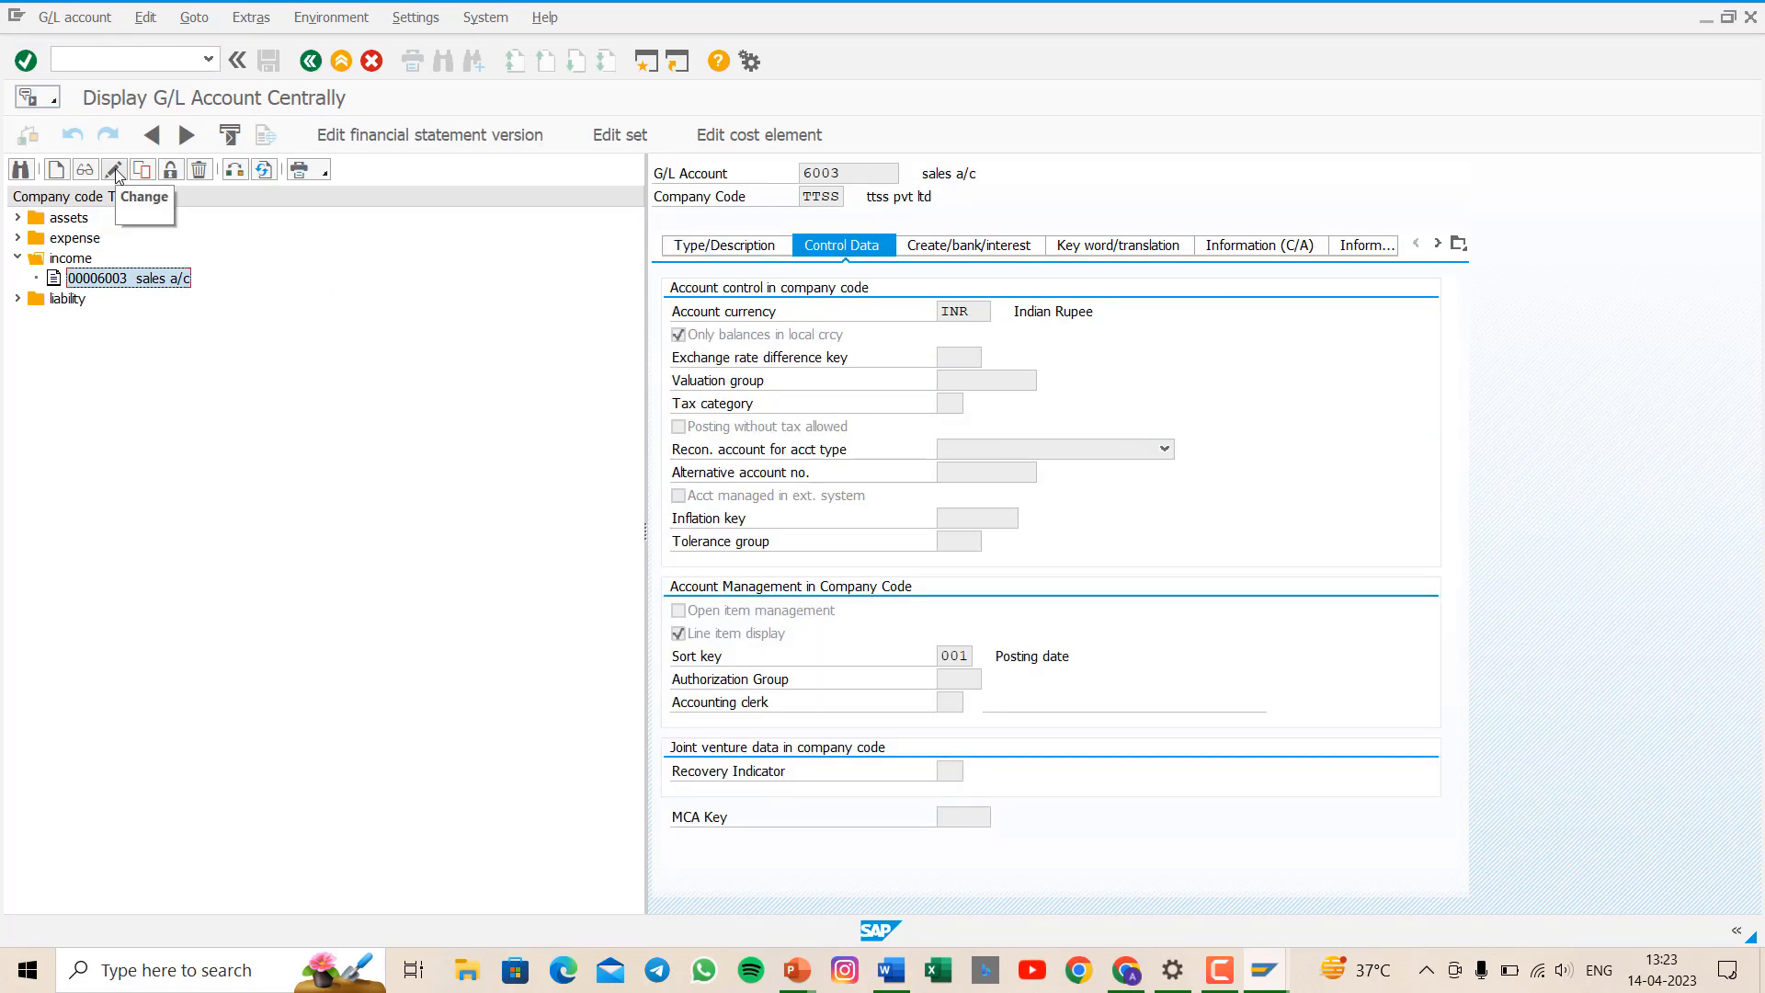
pyautogui.click(113, 169)
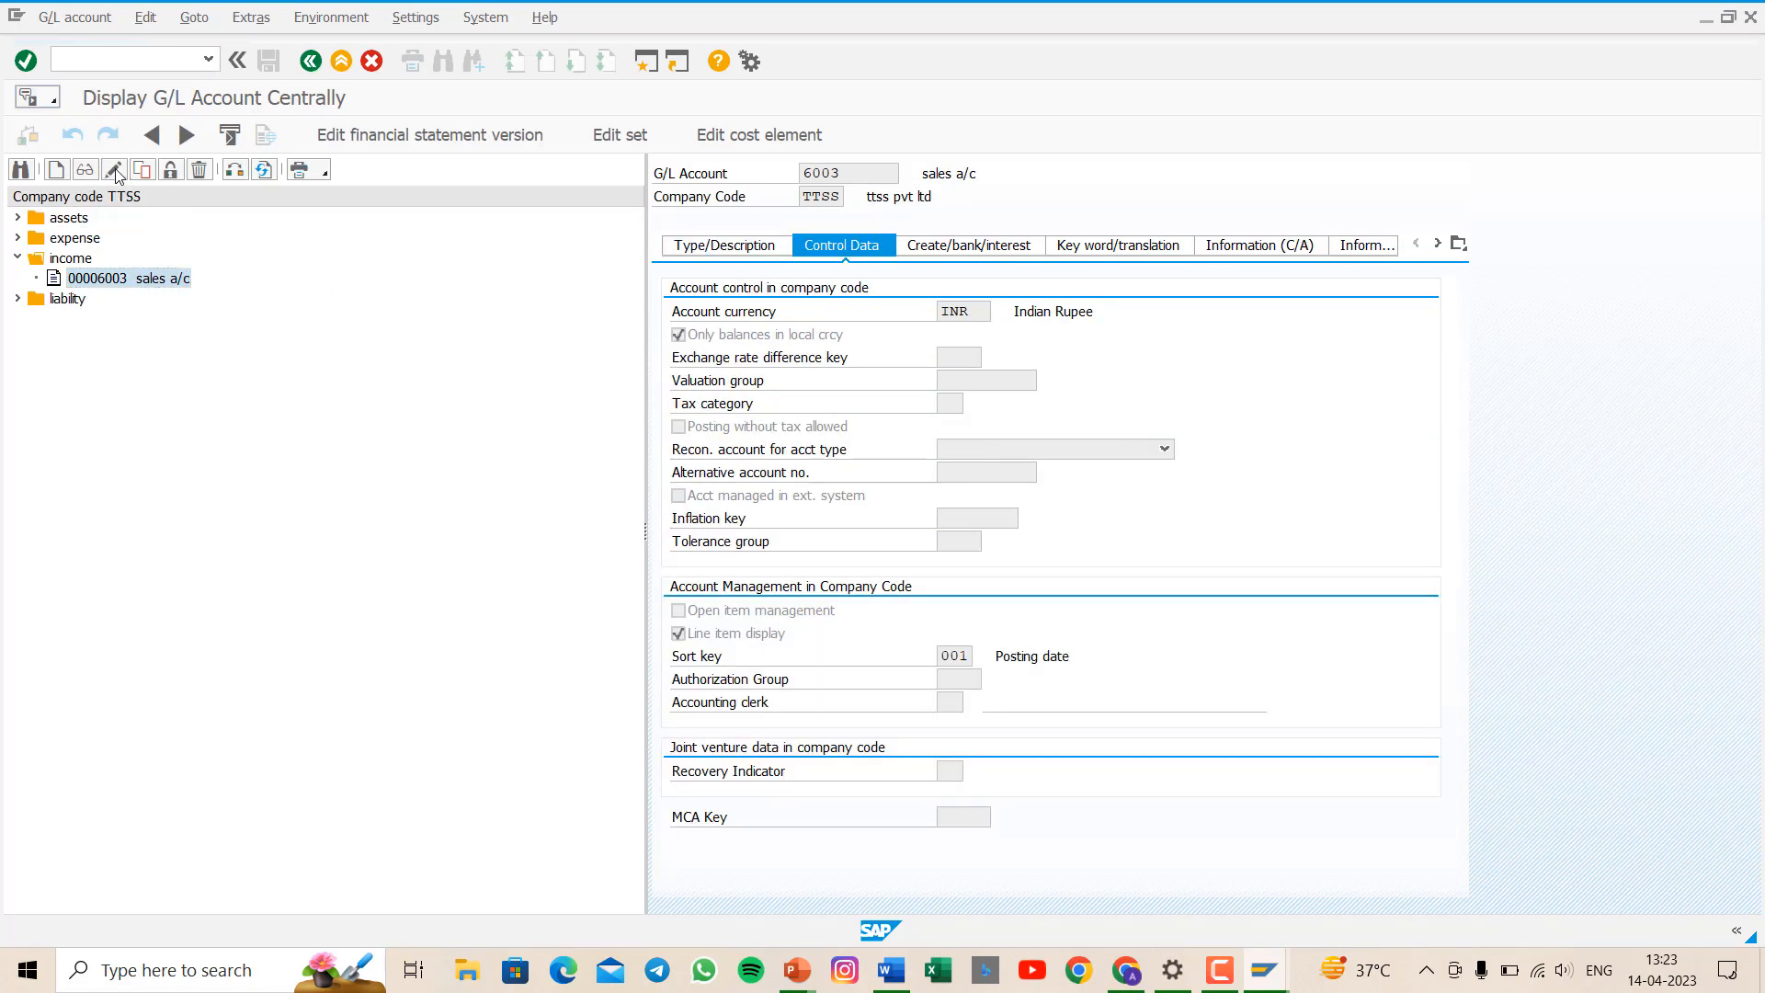
pyautogui.click(743, 246)
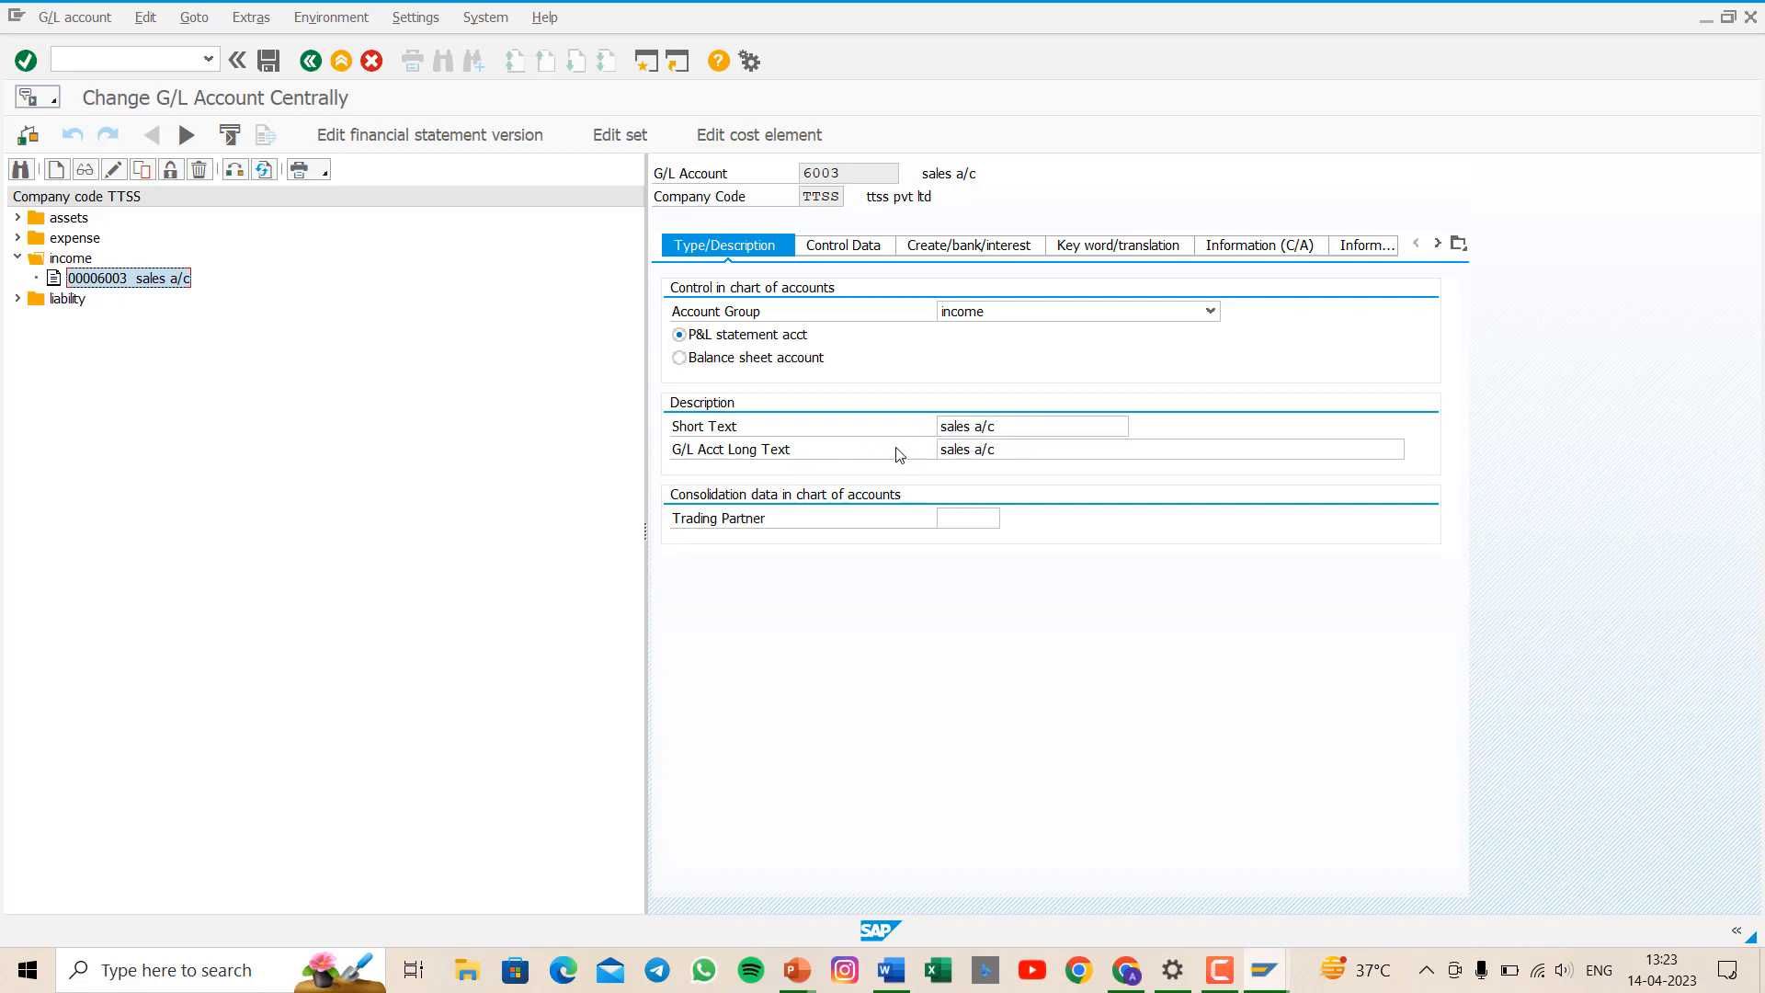
# - Set the sales account's tax category to * and its field status group to G067, and save the account
pyautogui.click(859, 253)
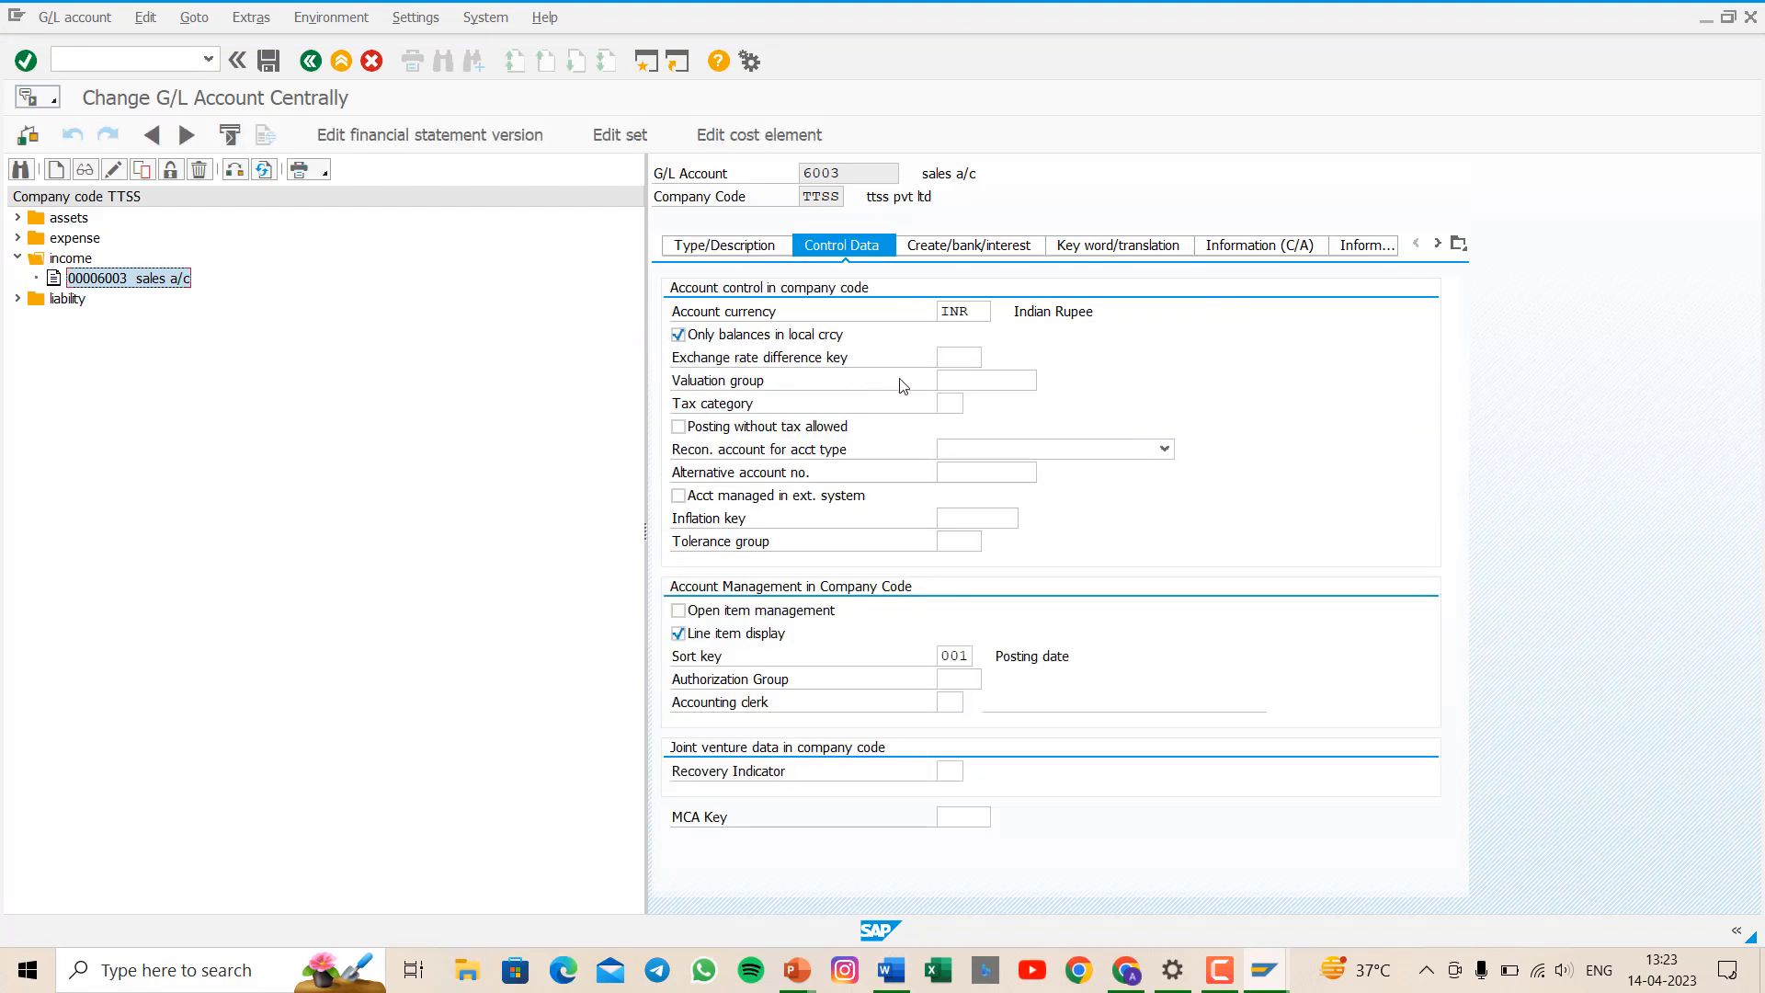
pyautogui.click(943, 406)
pyautogui.write('*')
pyautogui.click(927, 246)
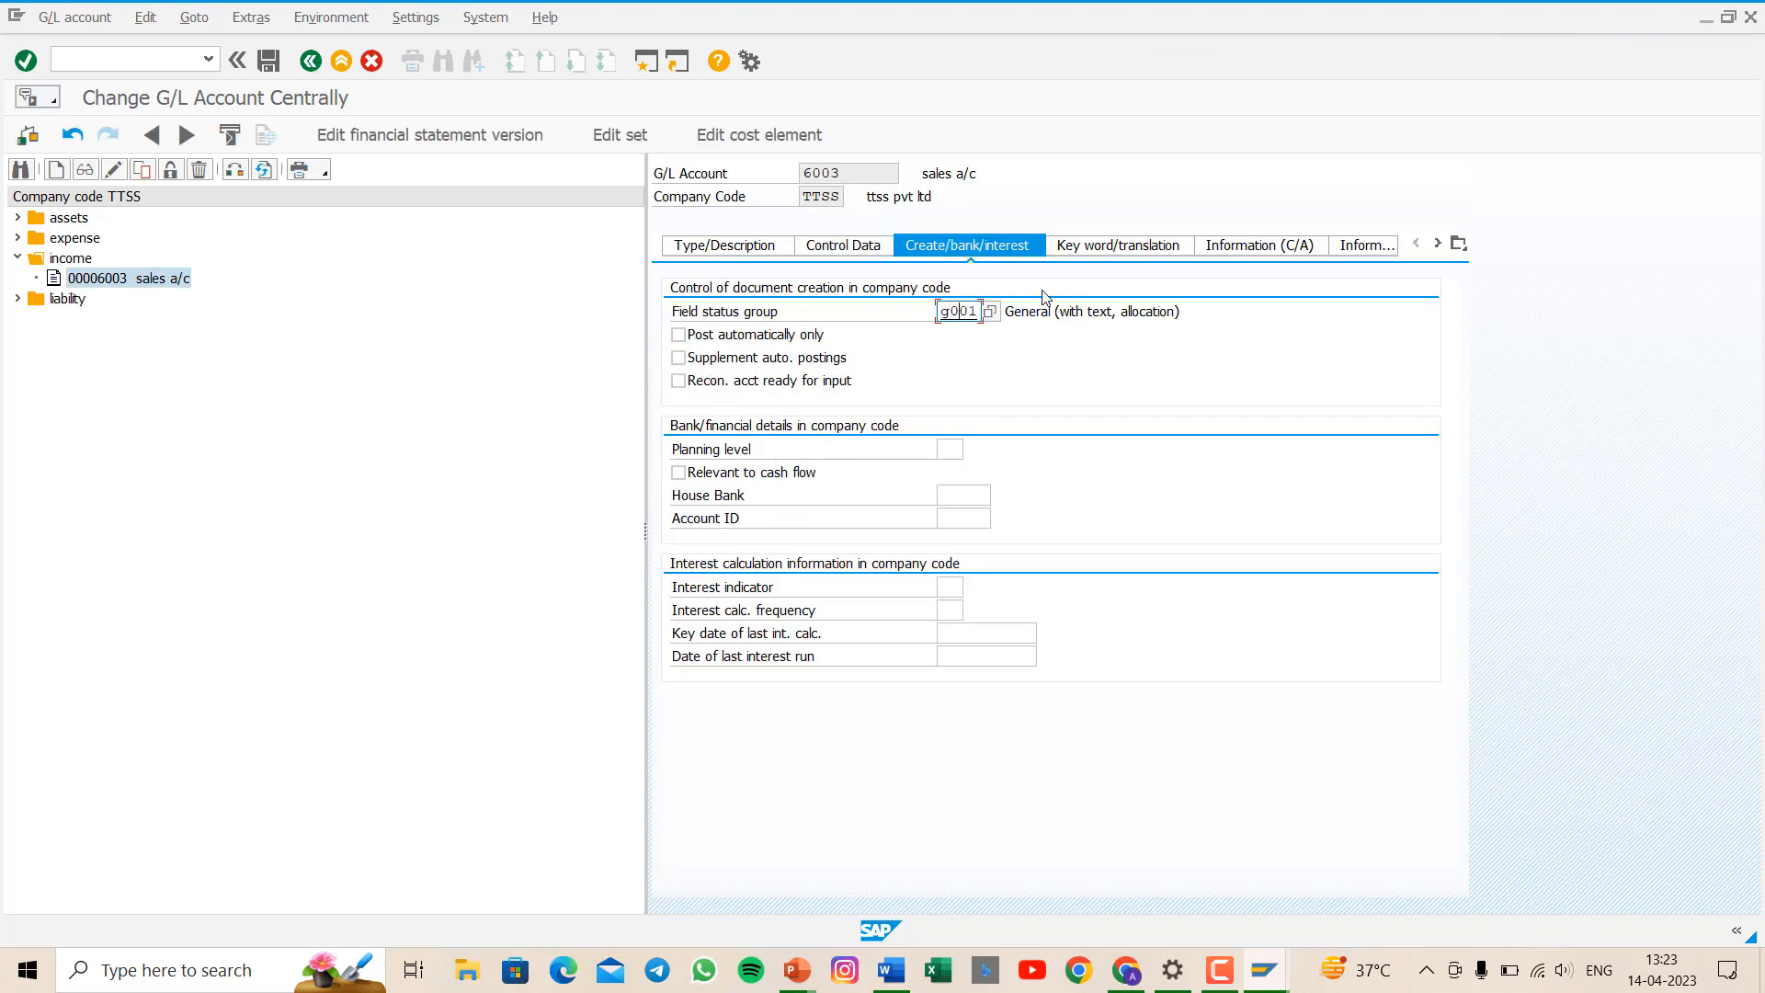
pyautogui.hotkey('ctrl', 's')
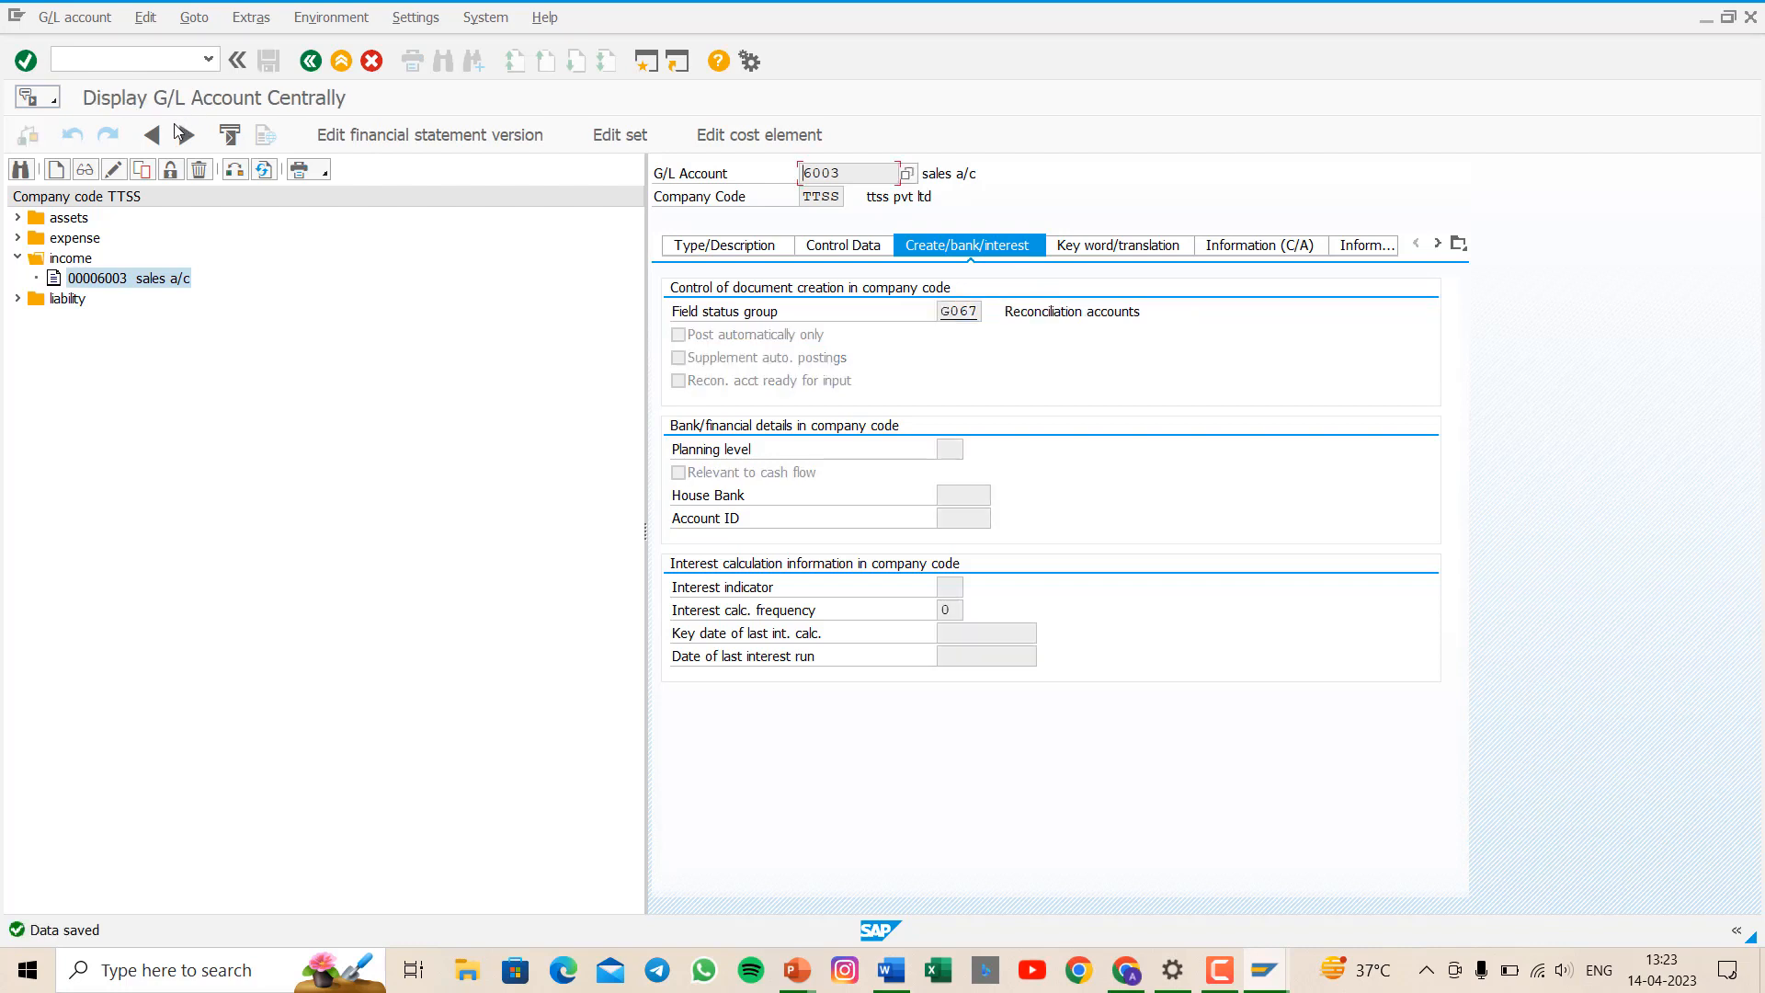
# - Open customer invoice entry for company code TTSS
pyautogui.click(119, 56)
pyautogui.write('/nfs0')
pyautogui.press('Return')
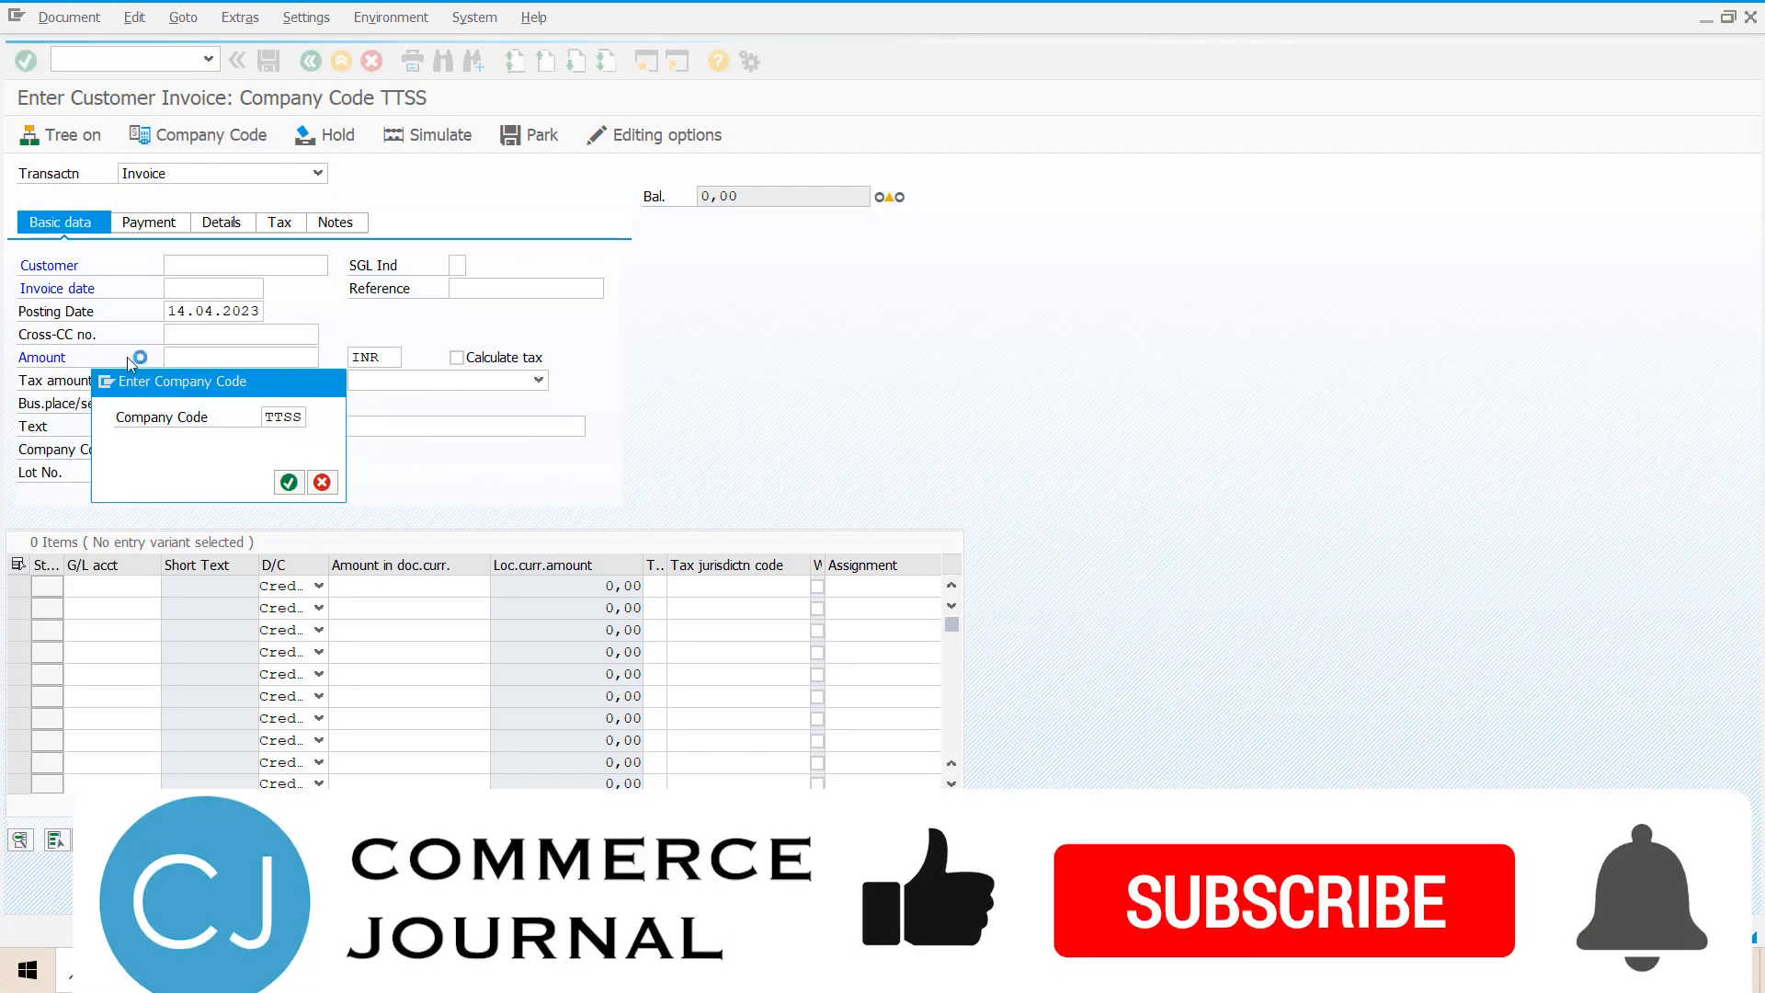
pyautogui.press('Return')
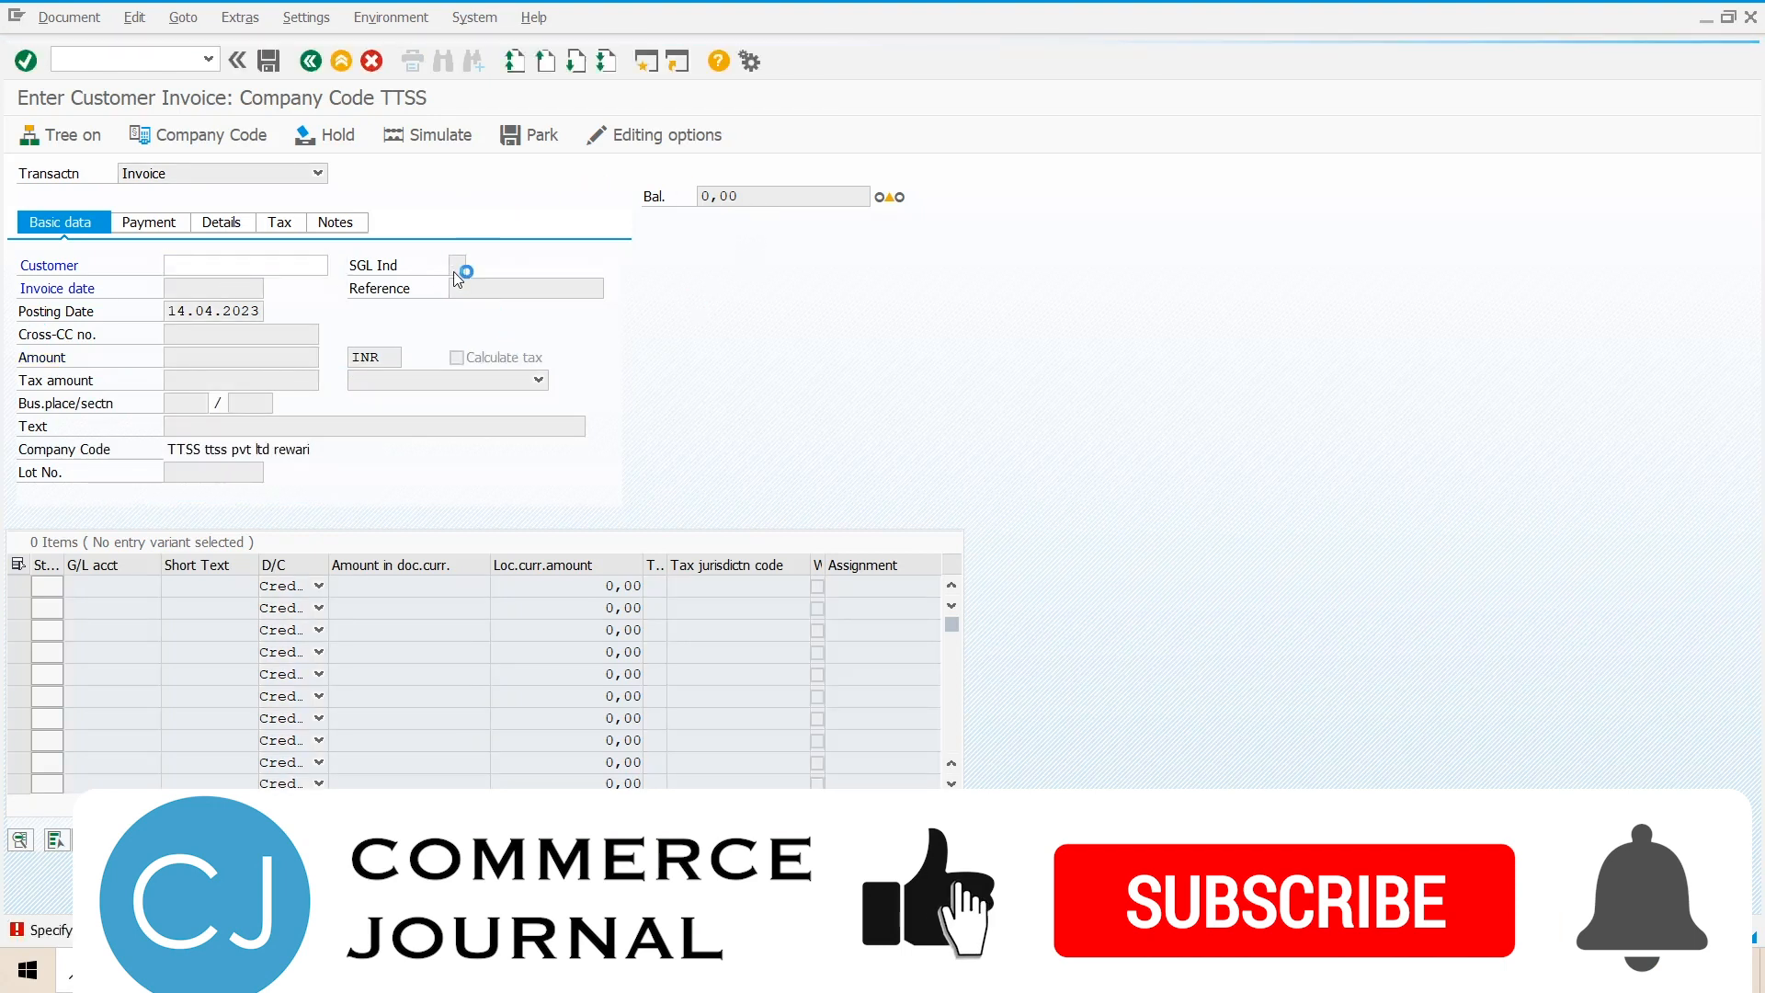
# - Select the customer for the invoice and set the invoice date to 14.04.2023
pyautogui.doubleClick(446, 161)
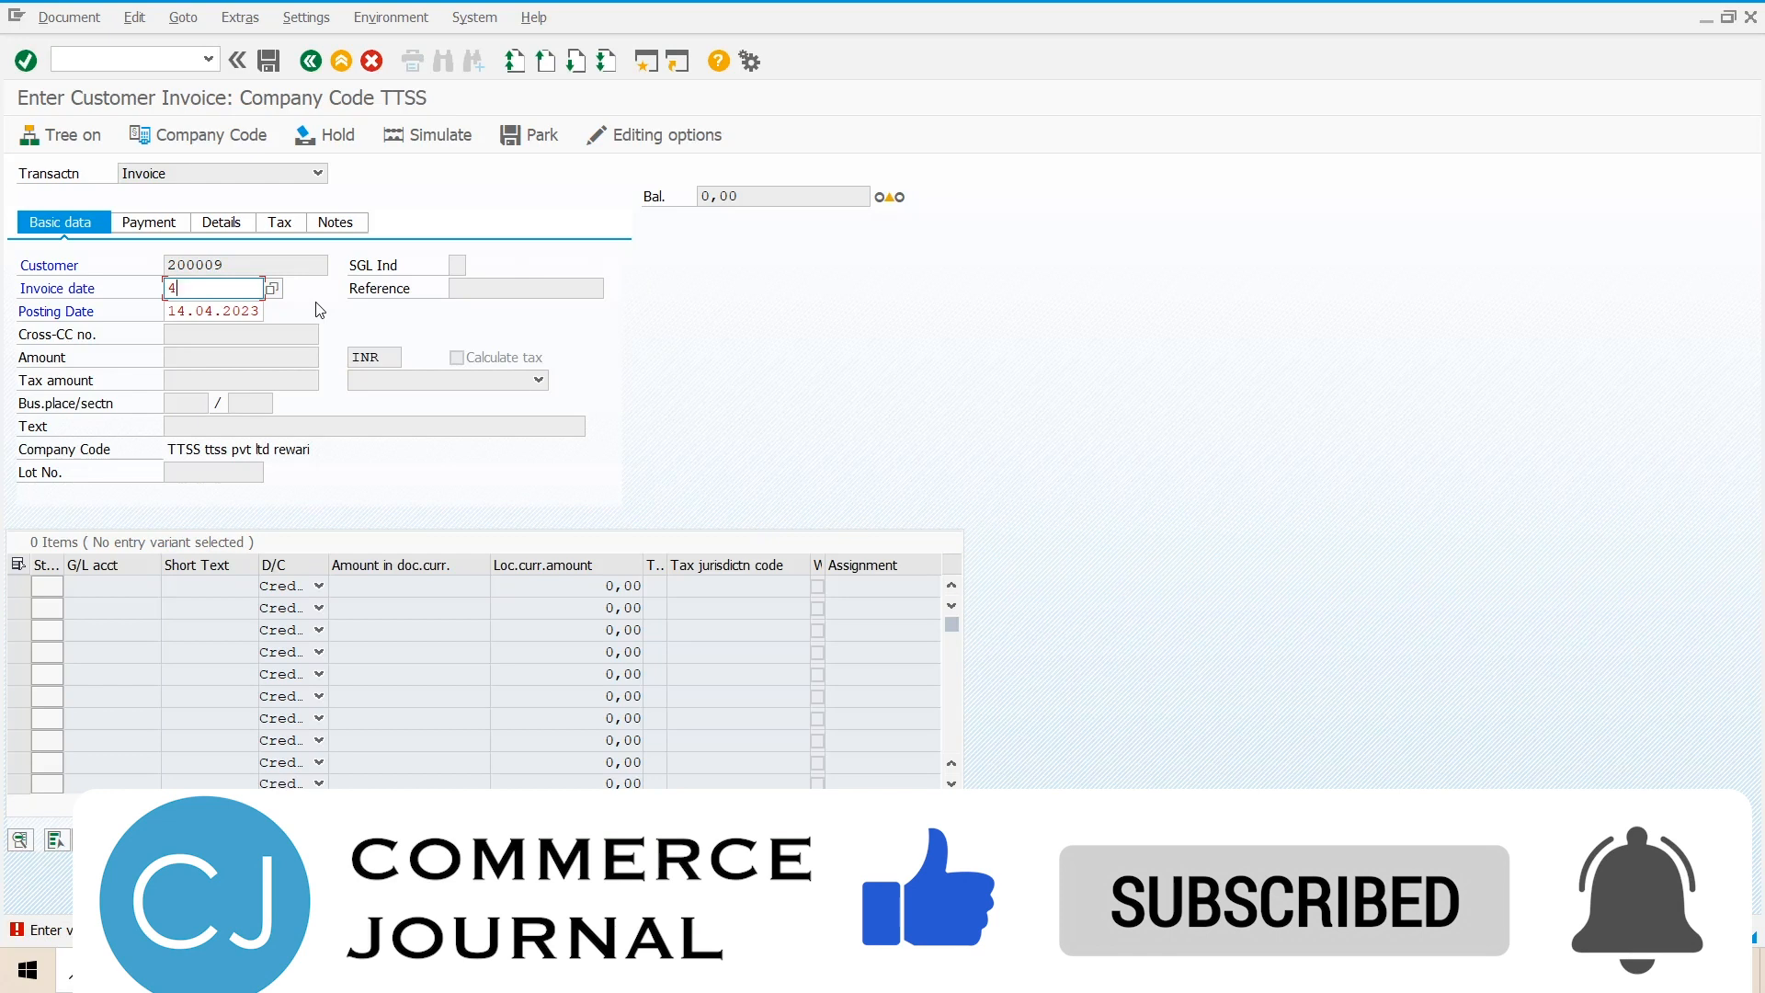
pyautogui.press('BackSpace')
pyautogui.press('Down')
pyautogui.press('Return')
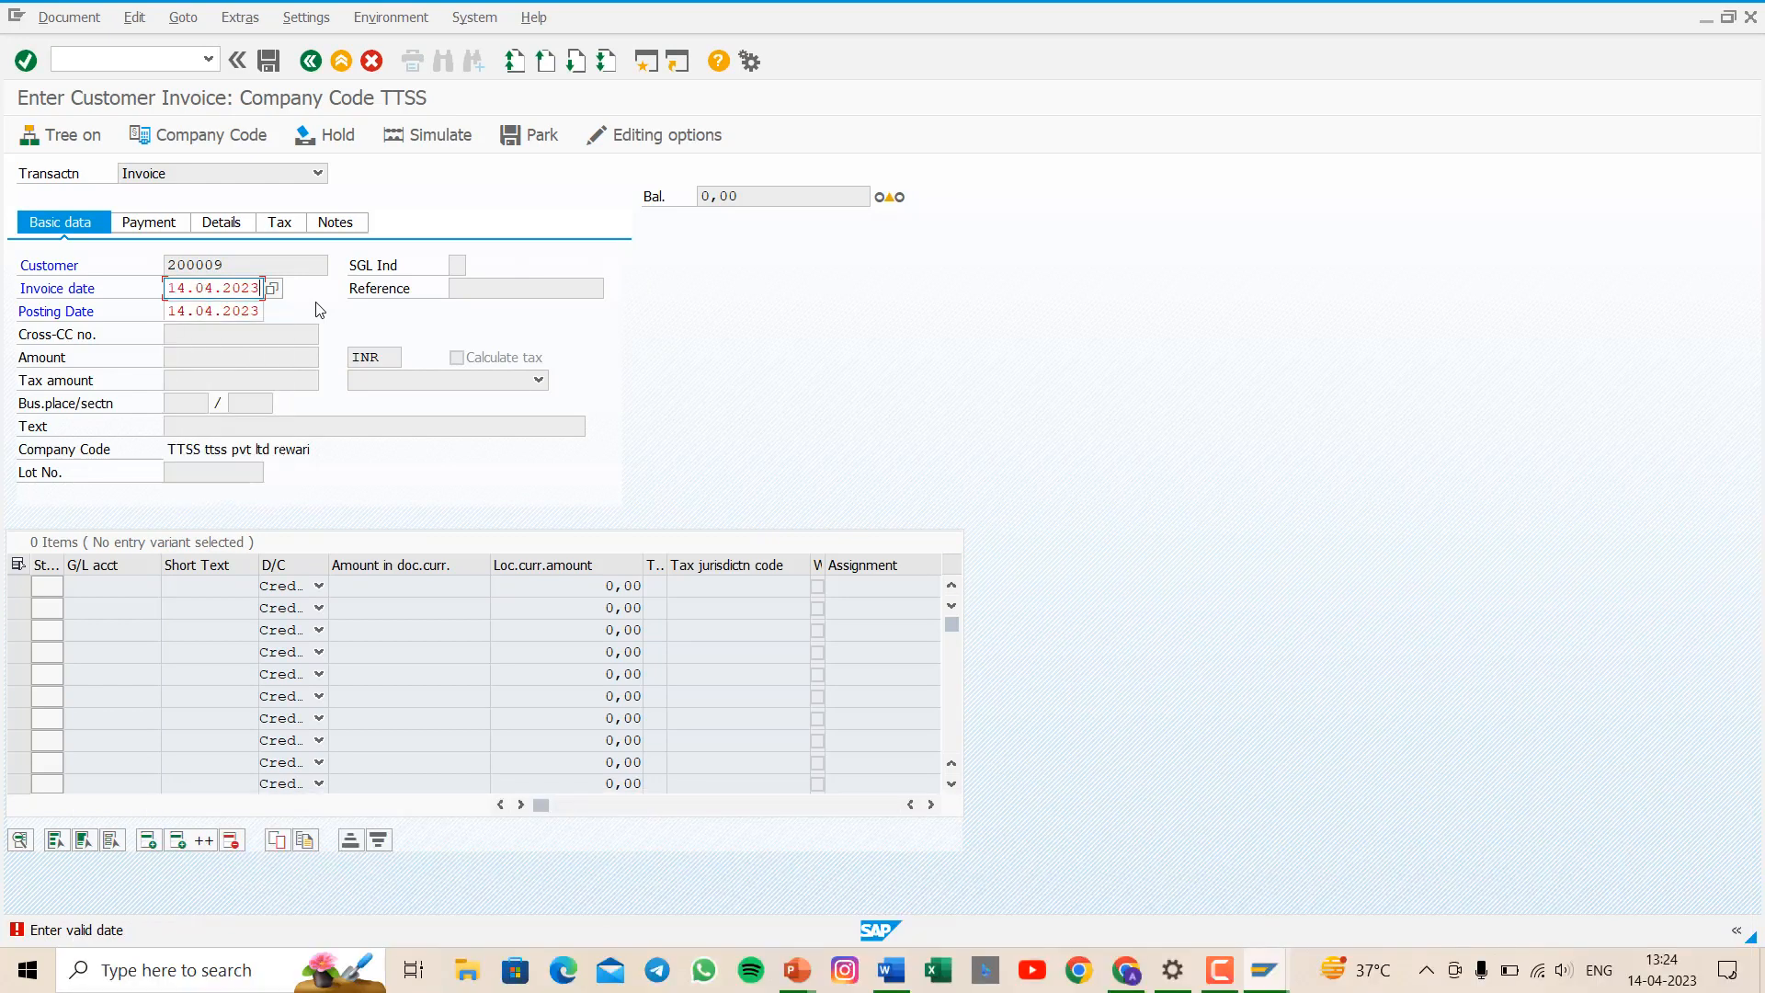
pyautogui.press('Return')
# - Set the customer invoice amount to 100000 and the header text to "being sales goods"
pyautogui.click(192, 359)
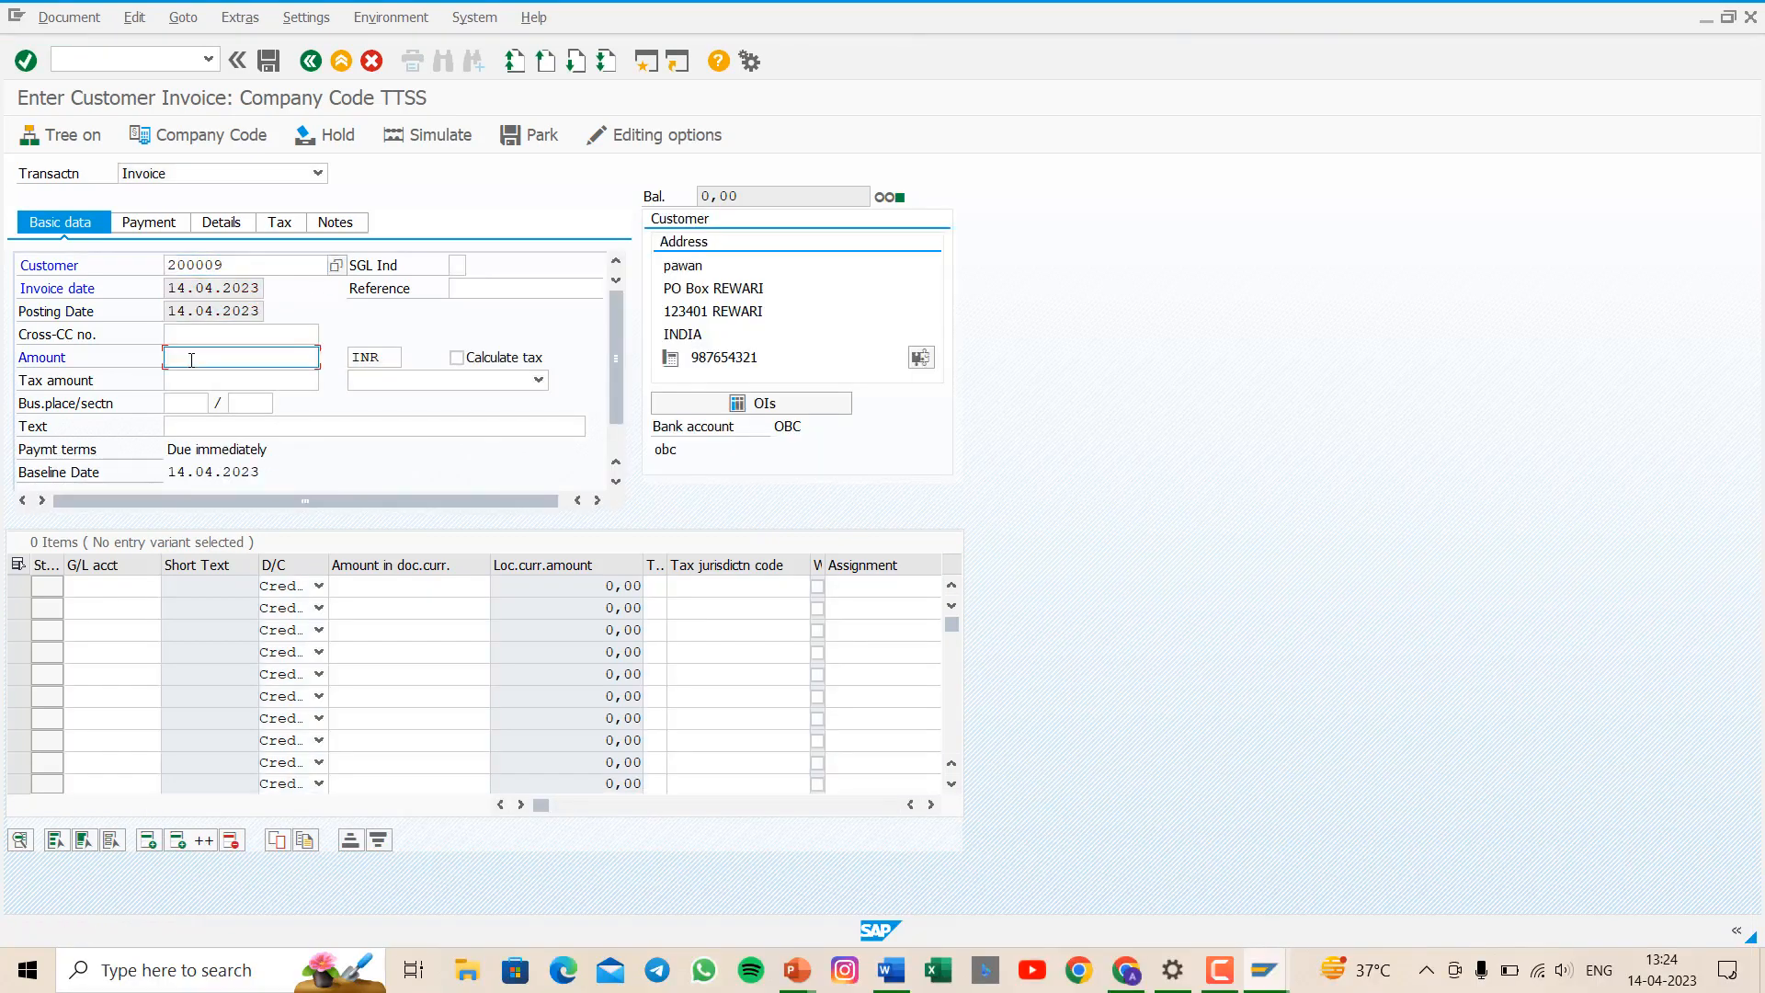
pyautogui.write('10')
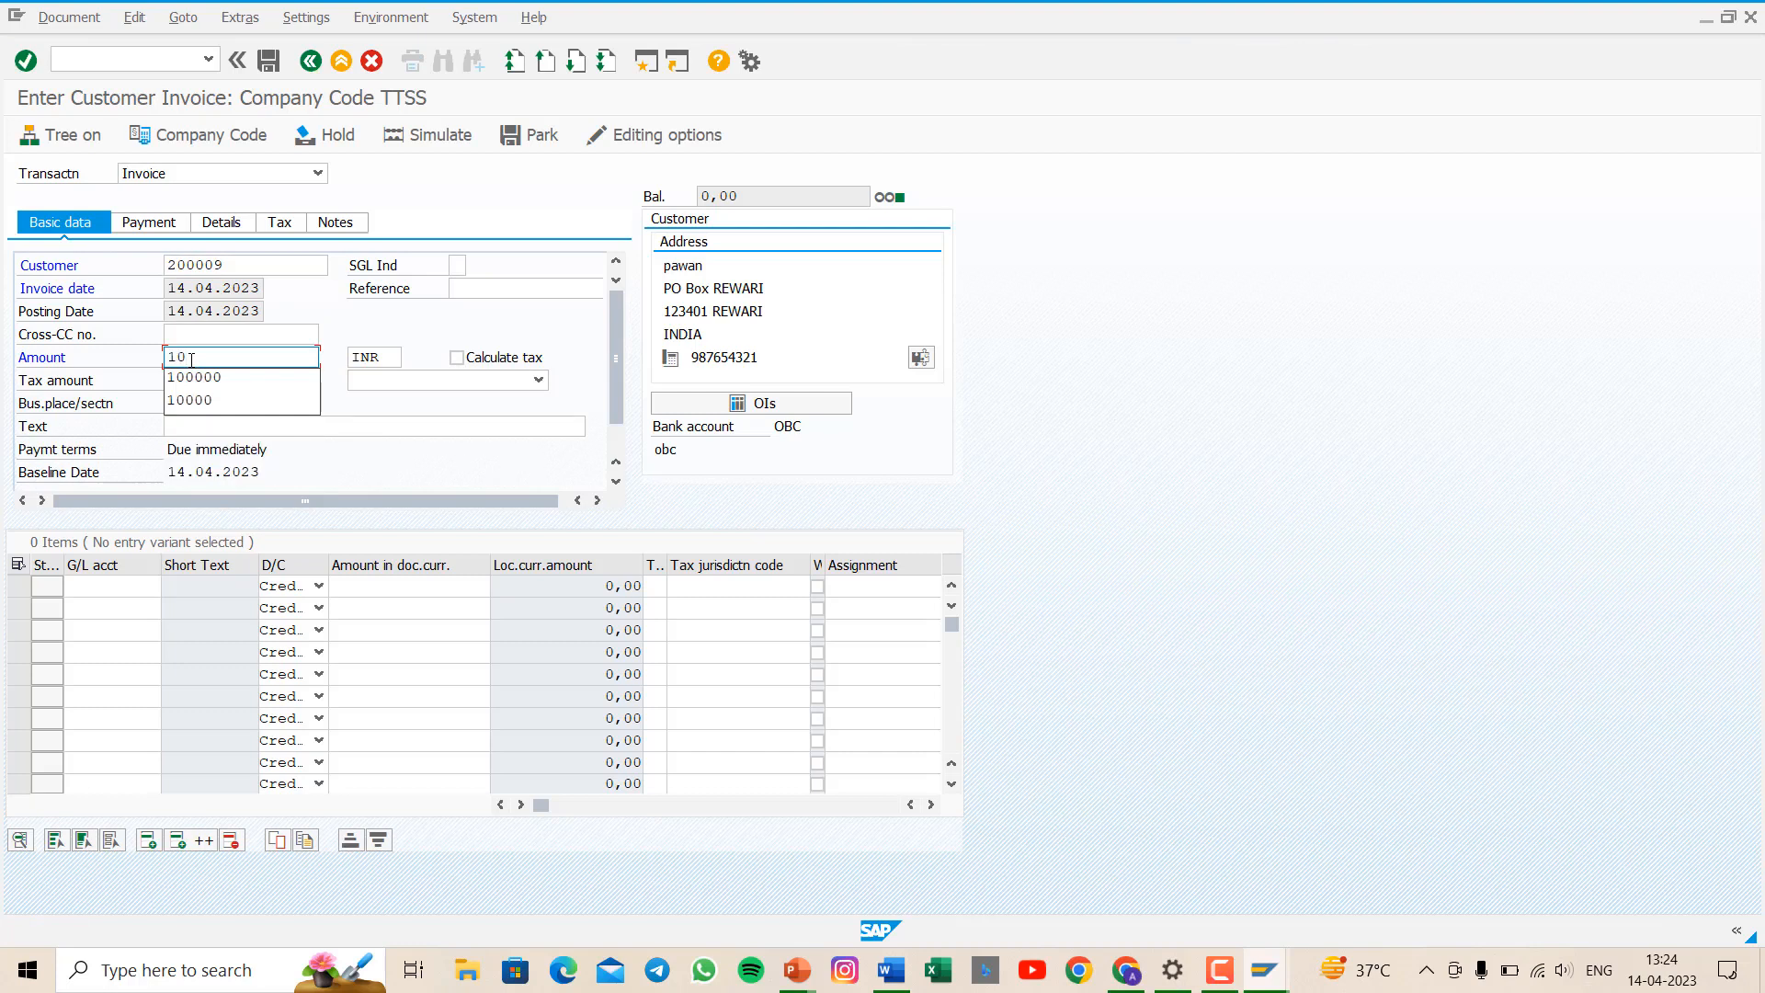
pyautogui.click(193, 377)
pyautogui.click(206, 425)
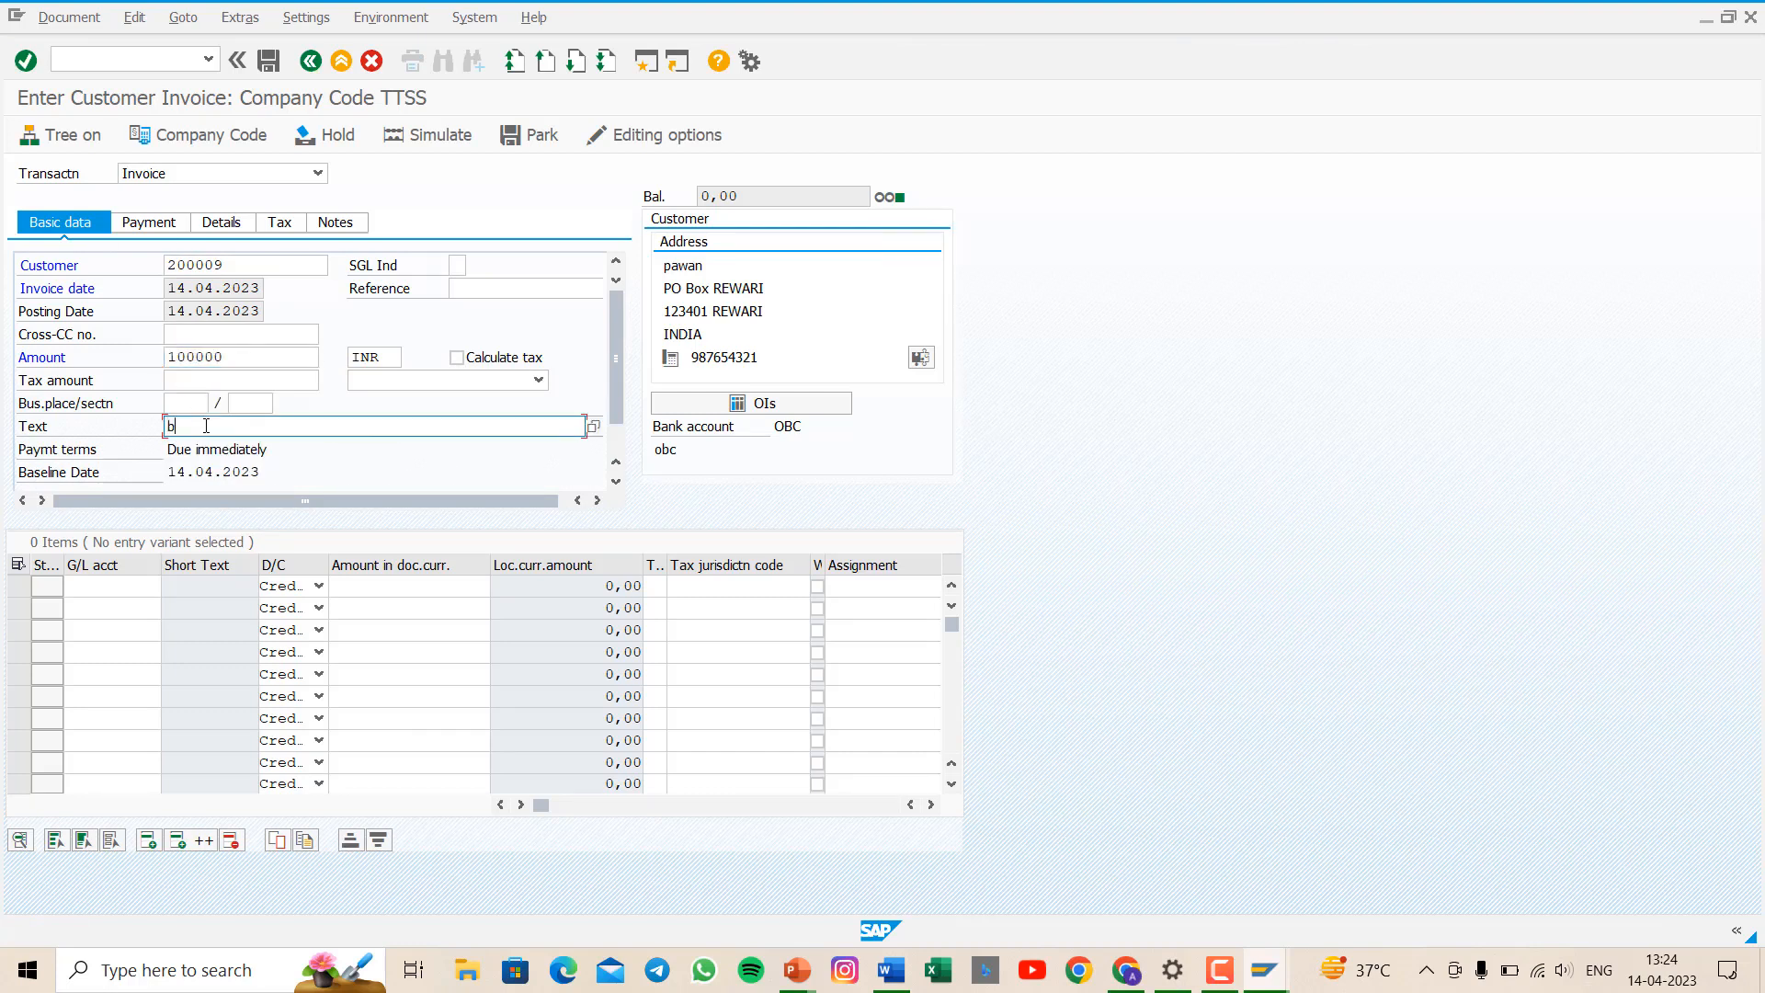
pyautogui.write('b')
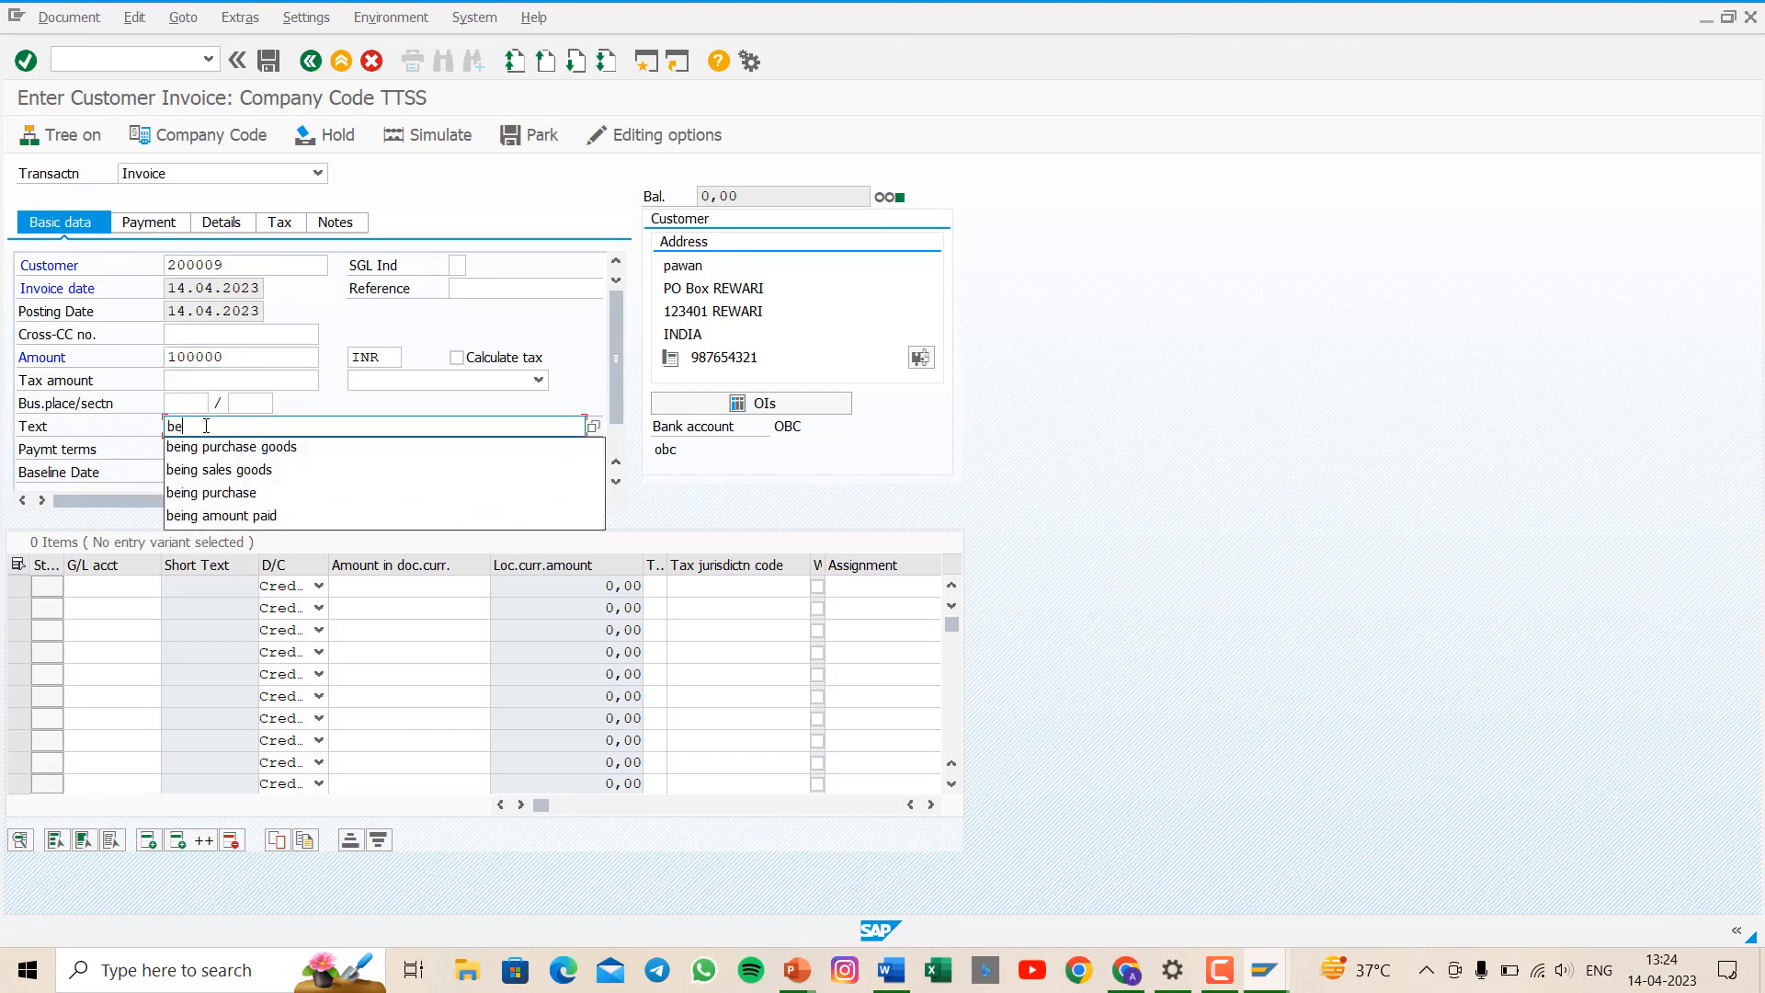
pyautogui.write('e')
pyautogui.click(219, 469)
# - Add a credit line item for G/L account 6003 (sales a/c) with an amount of 10000
pyautogui.click(92, 587)
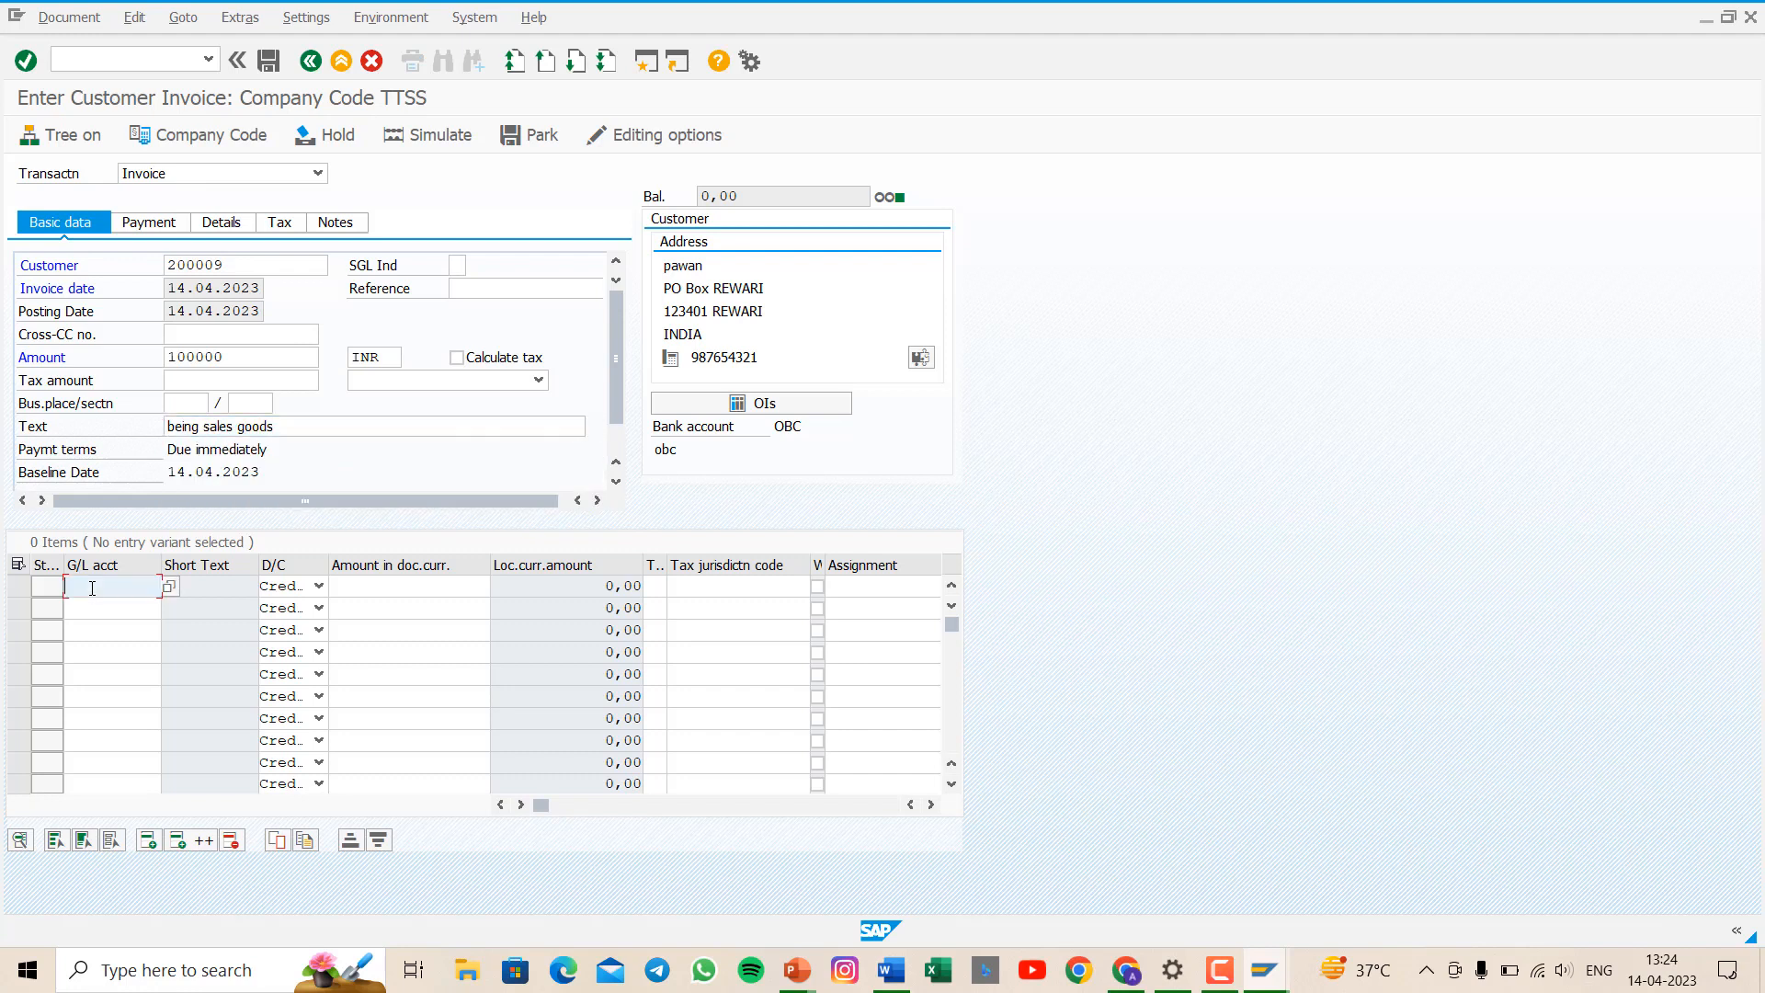
pyautogui.click(172, 586)
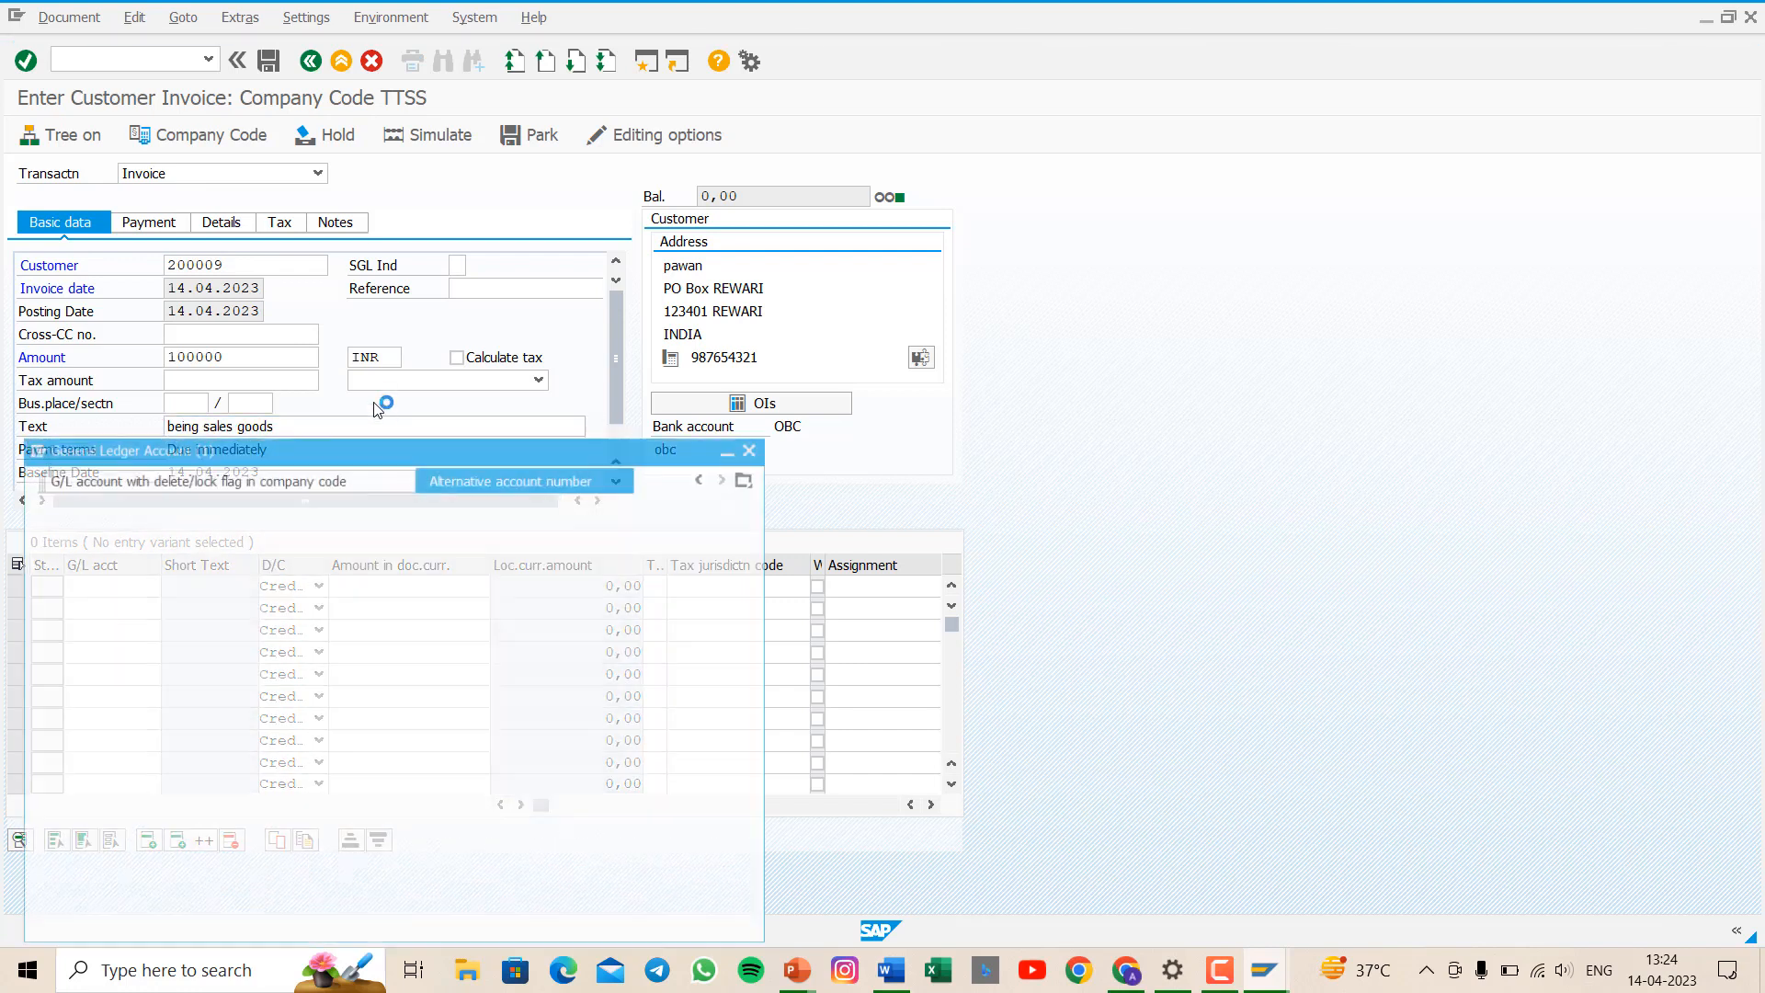
pyautogui.press('Return')
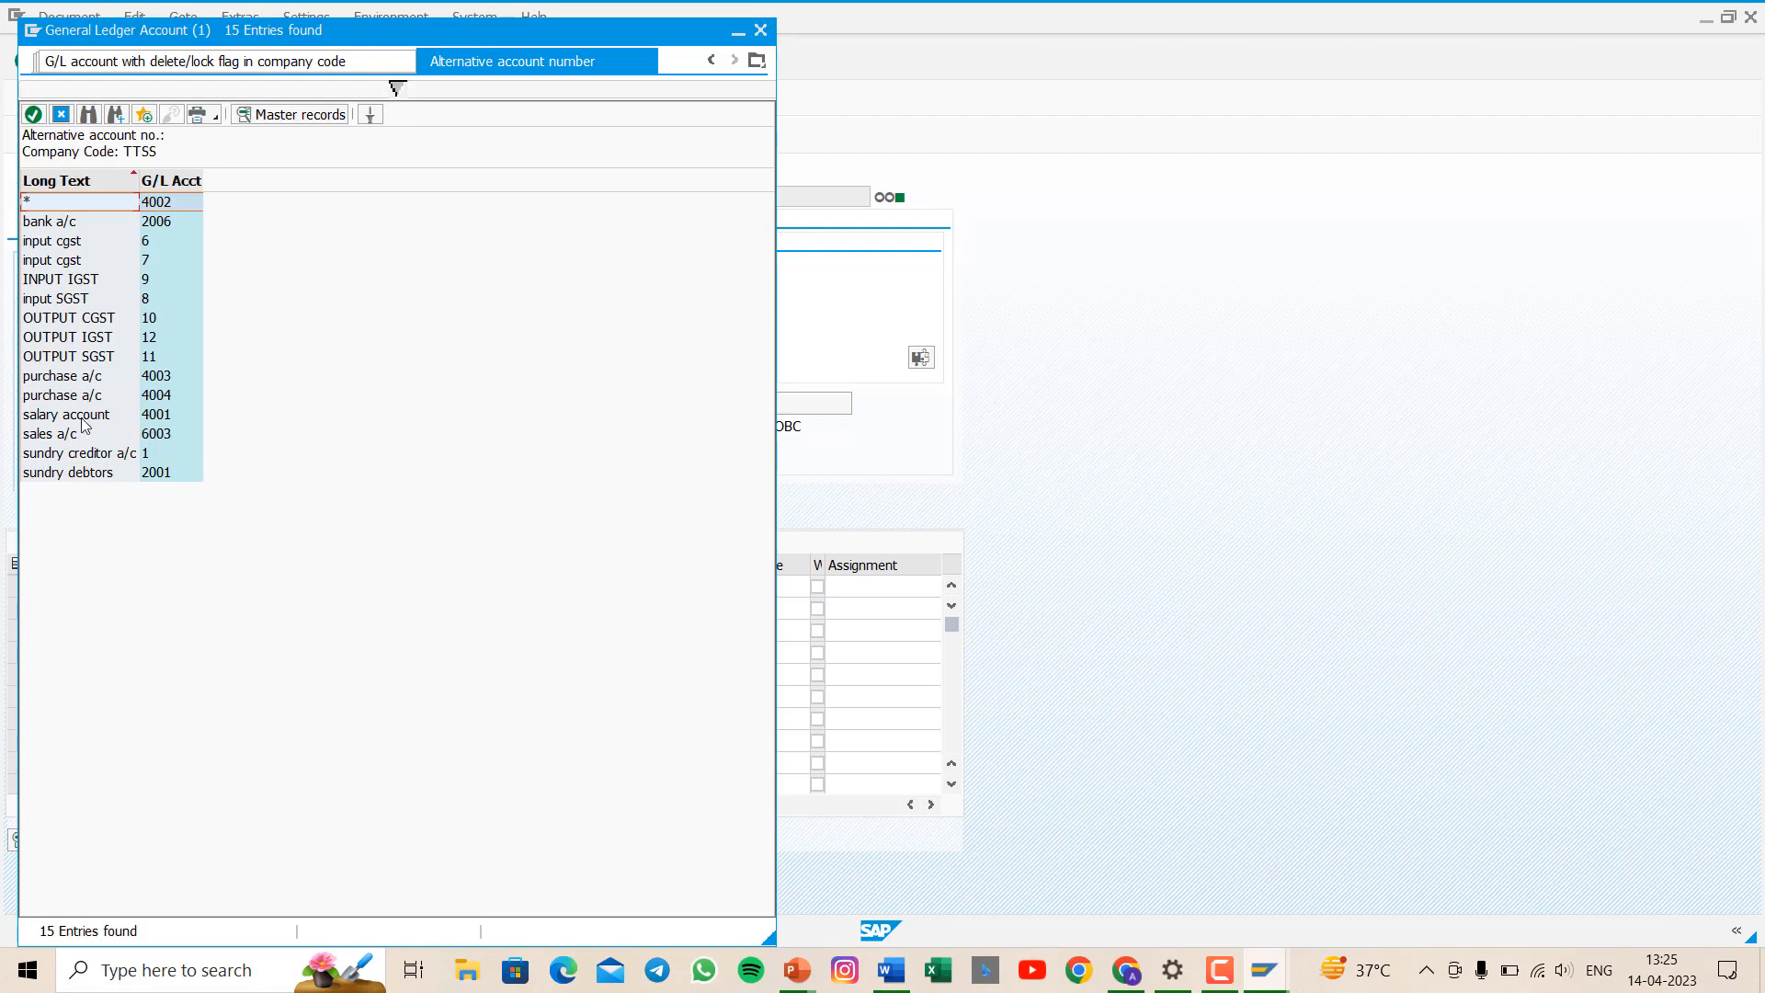
pyautogui.doubleClick(66, 434)
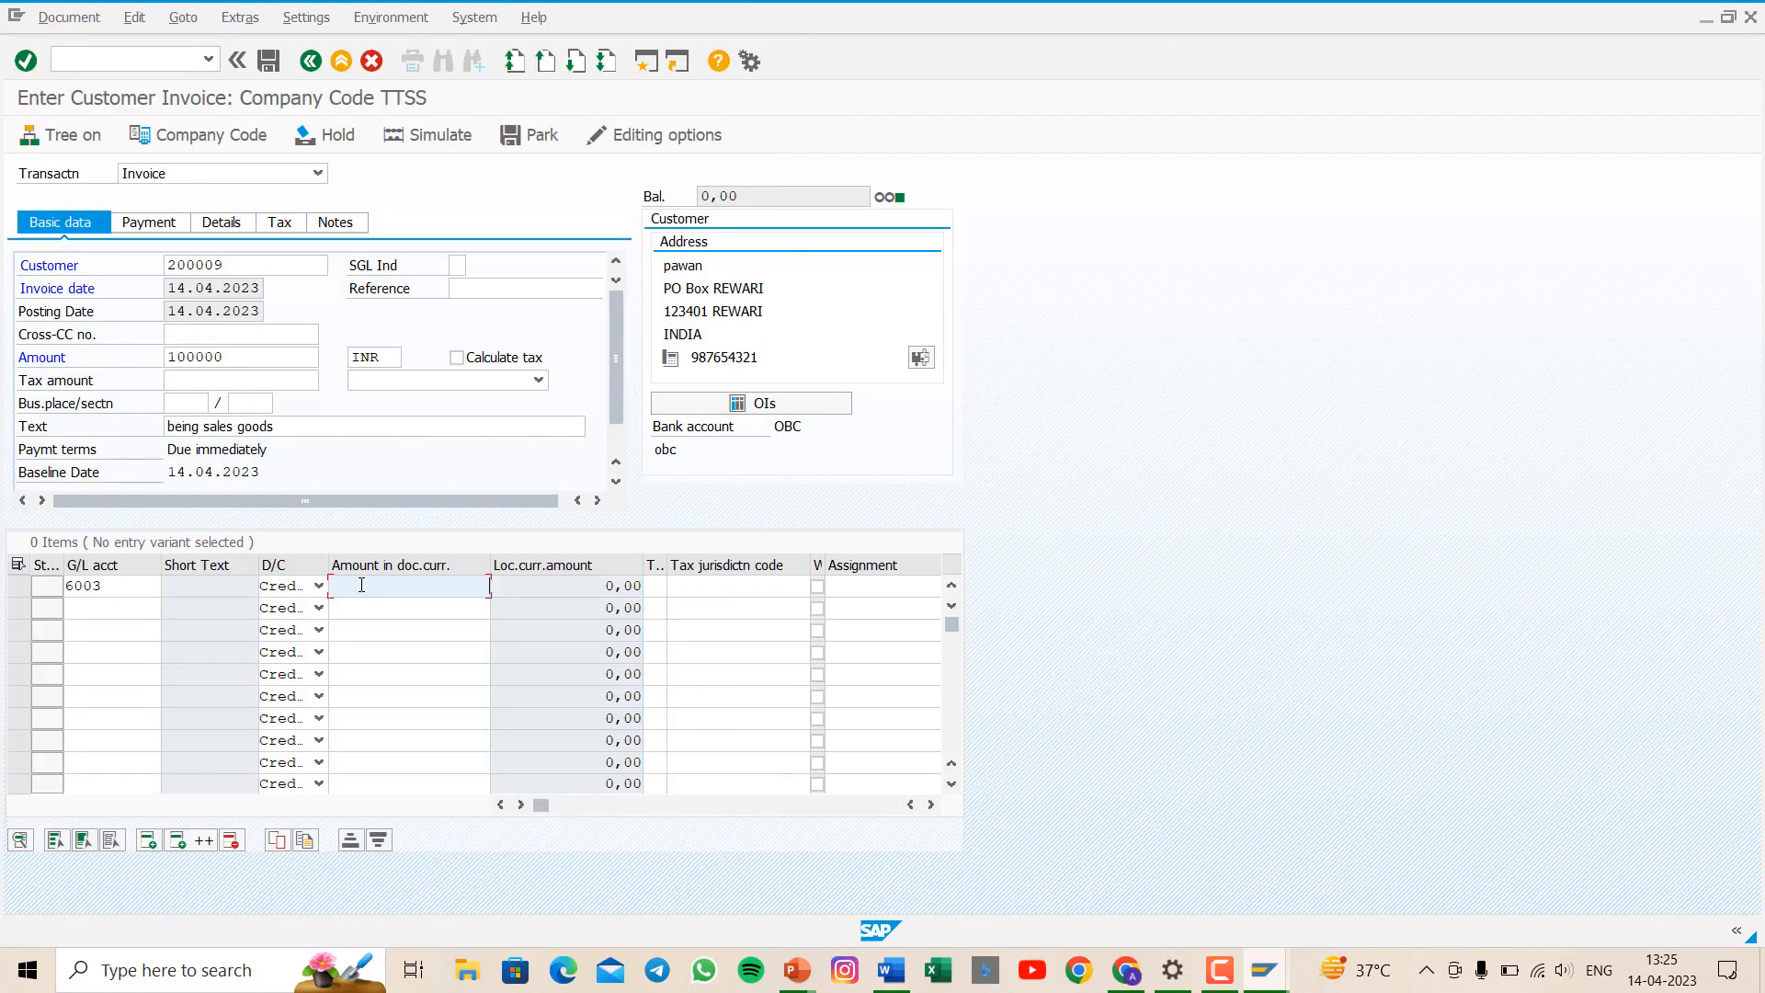
pyautogui.write('10000')
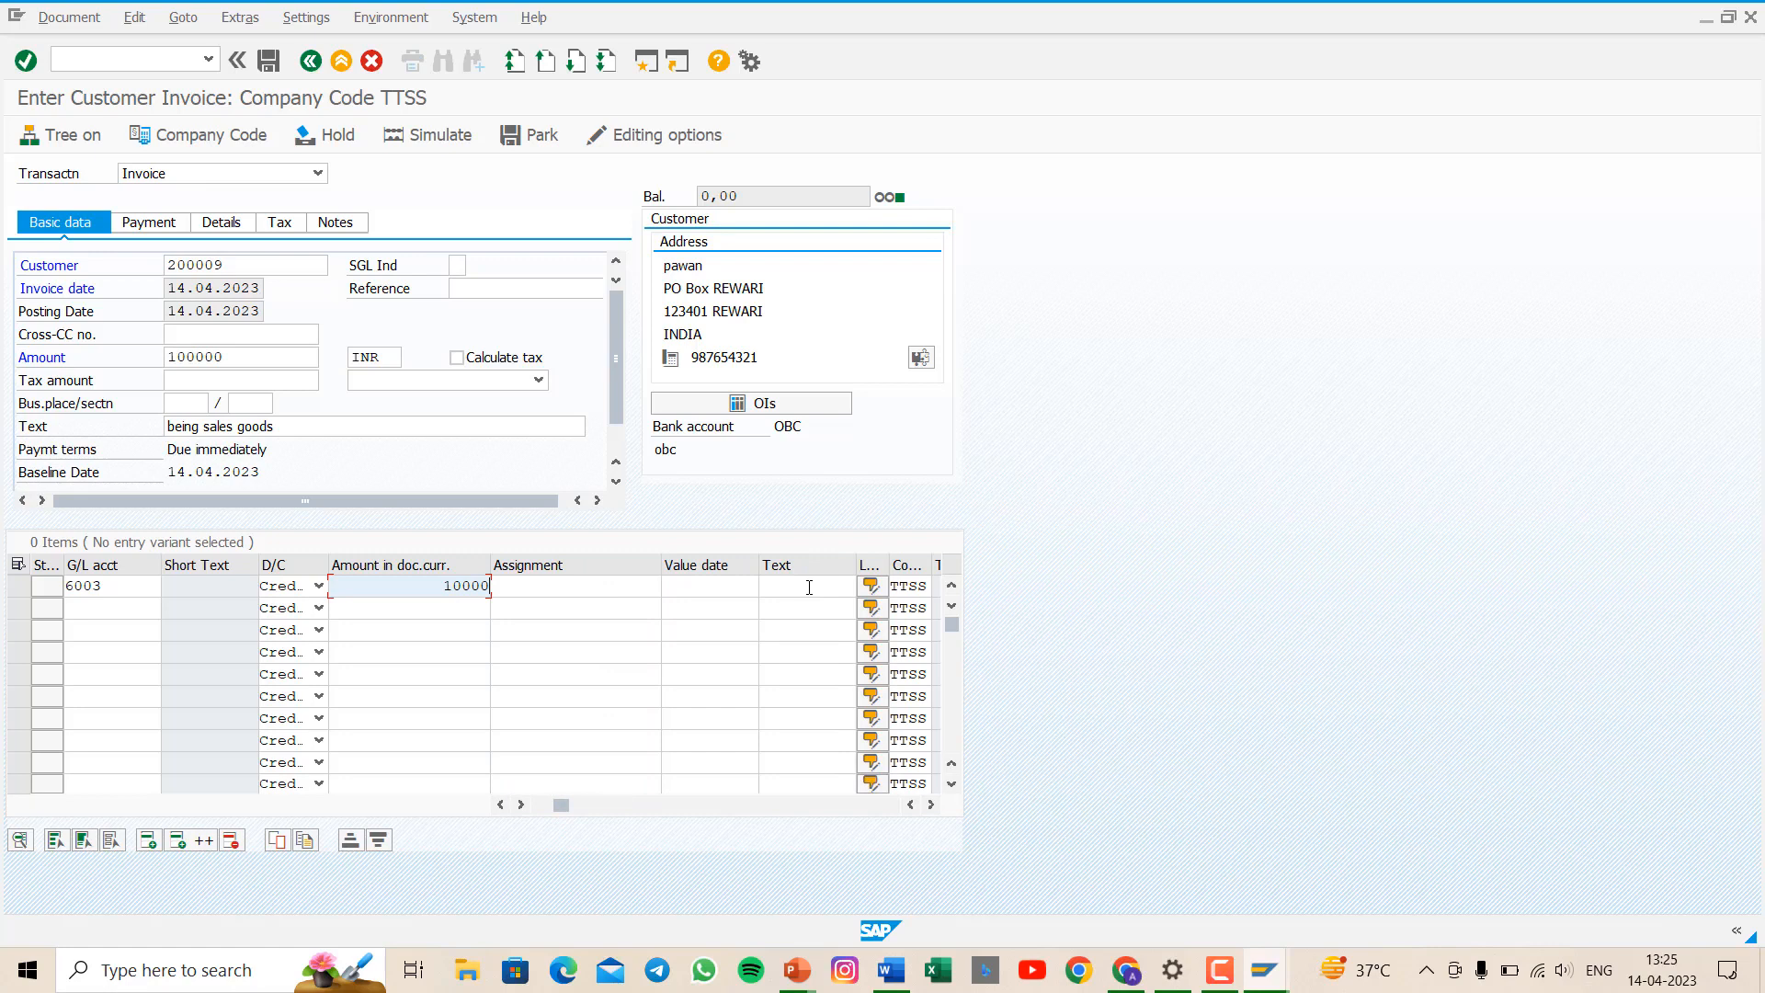
# - Give the sales line item the text "being sales goods" and the business area ttss
pyautogui.click(809, 587)
pyautogui.write('b')
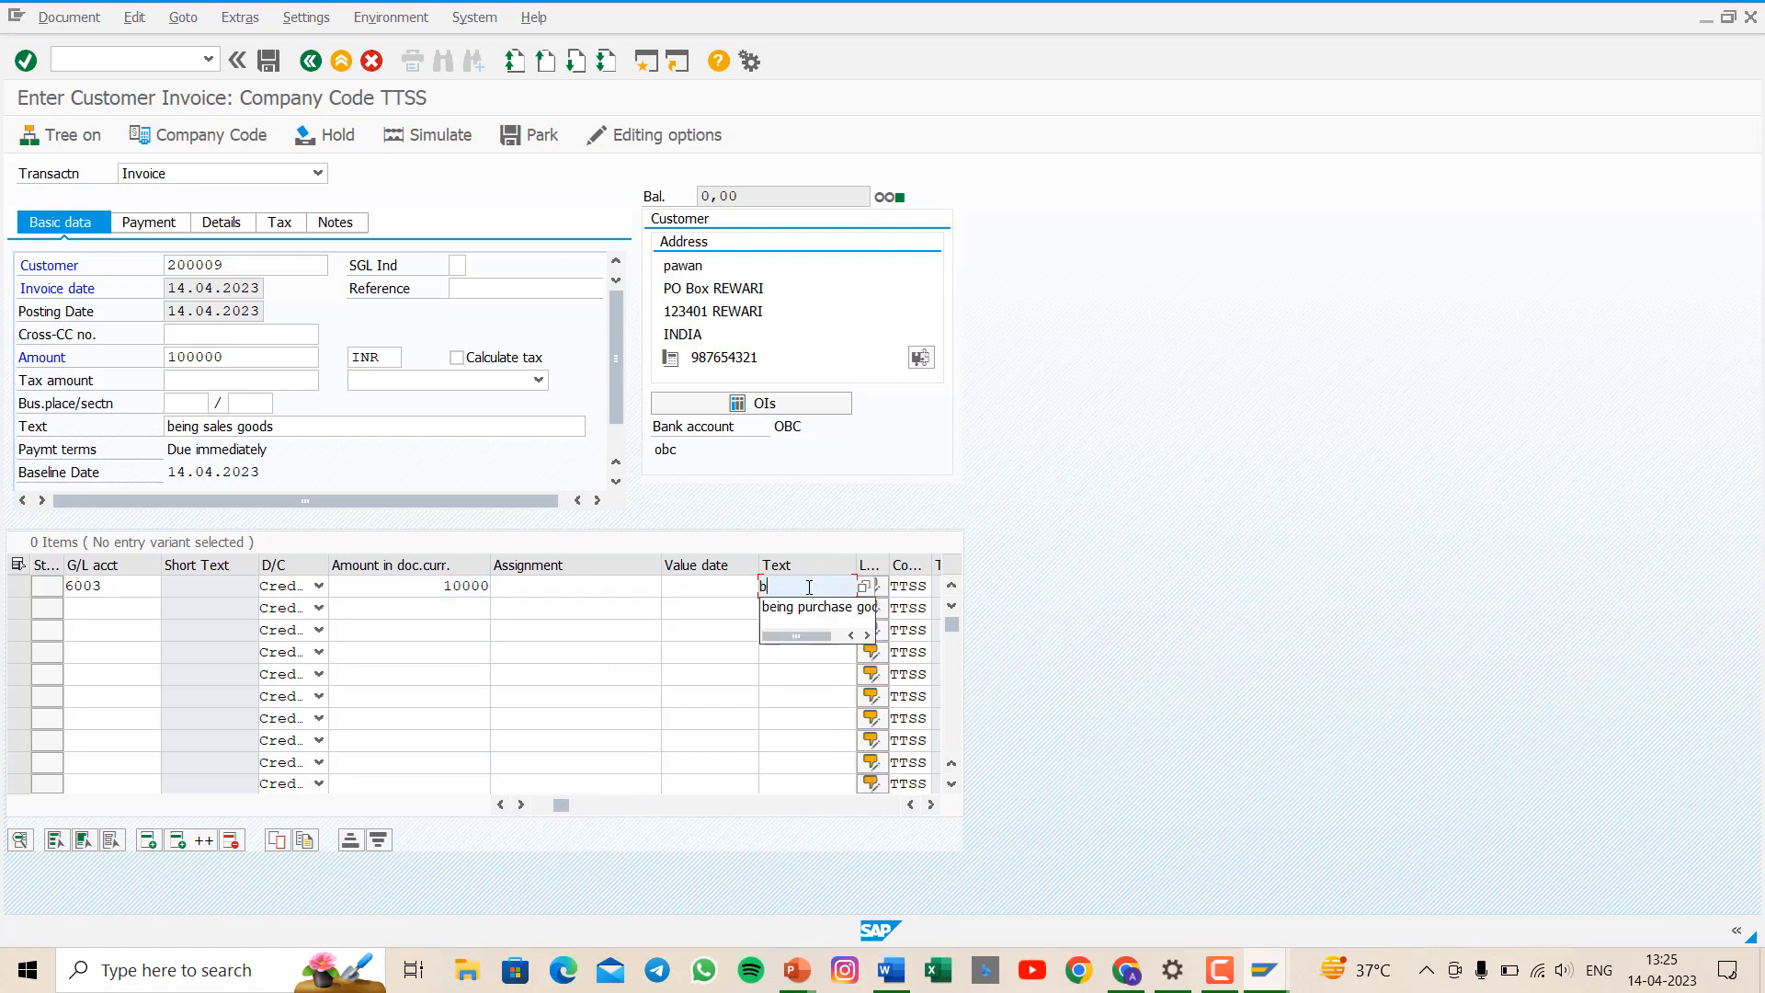
pyautogui.write('eing sales goods')
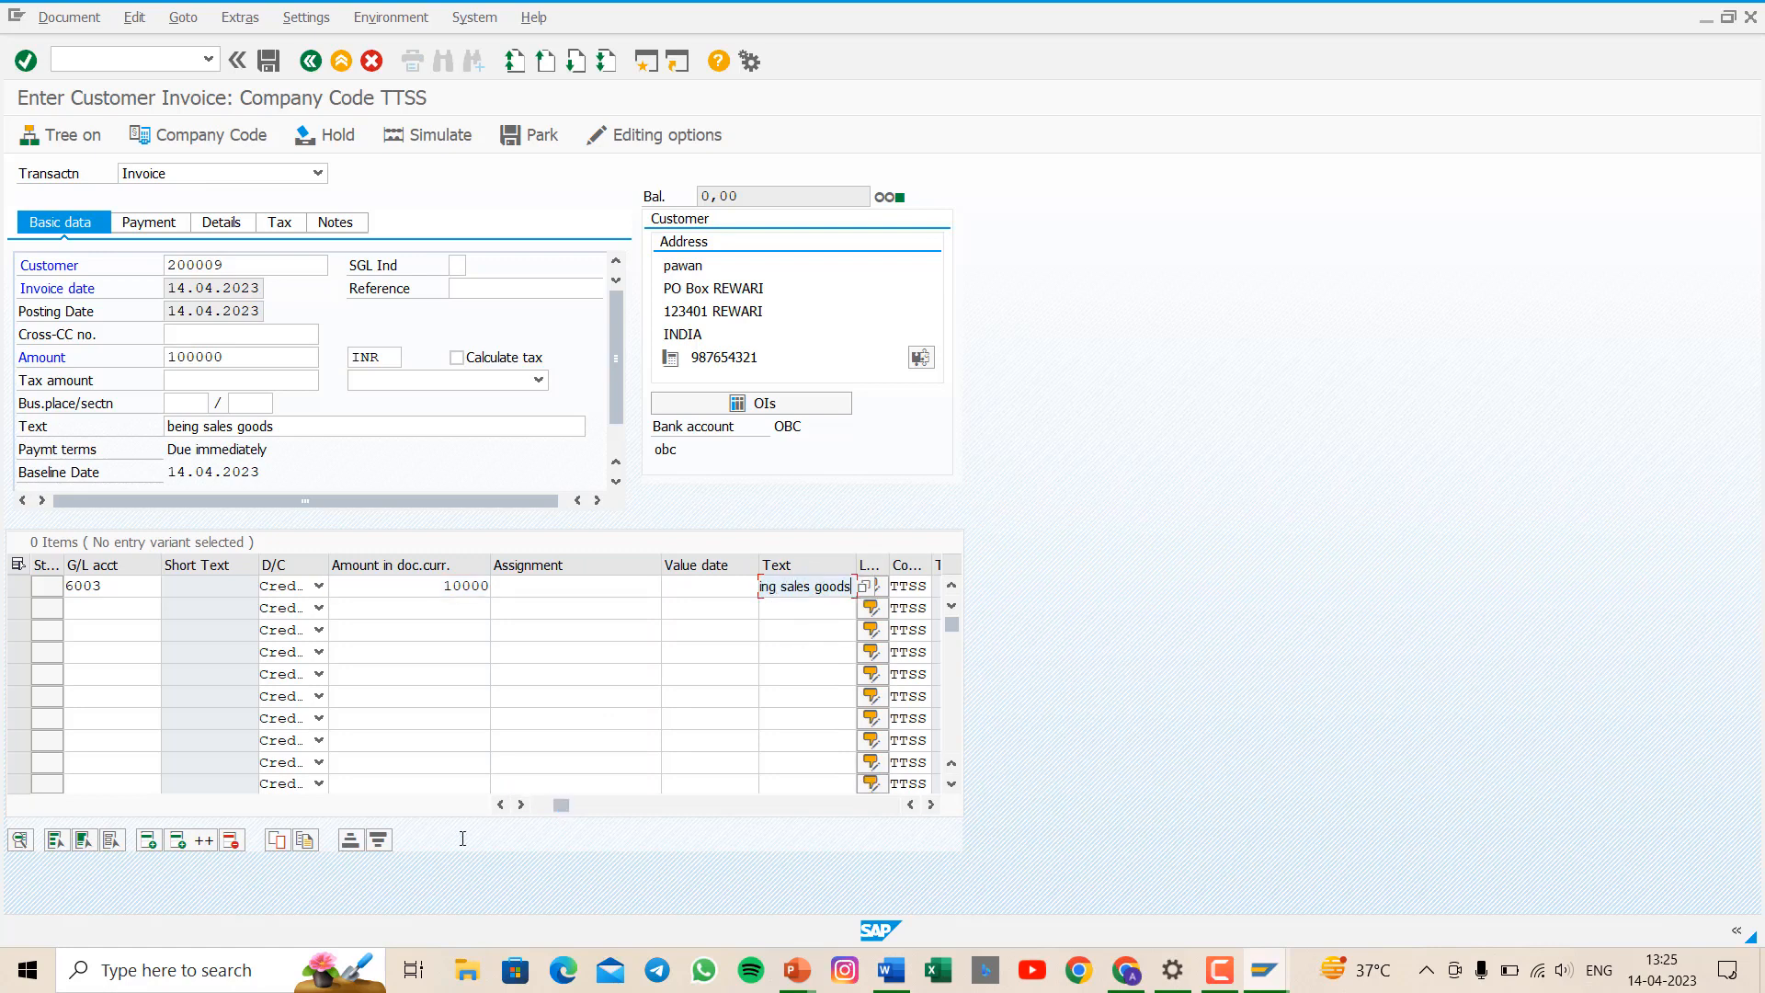
pyautogui.click(585, 806)
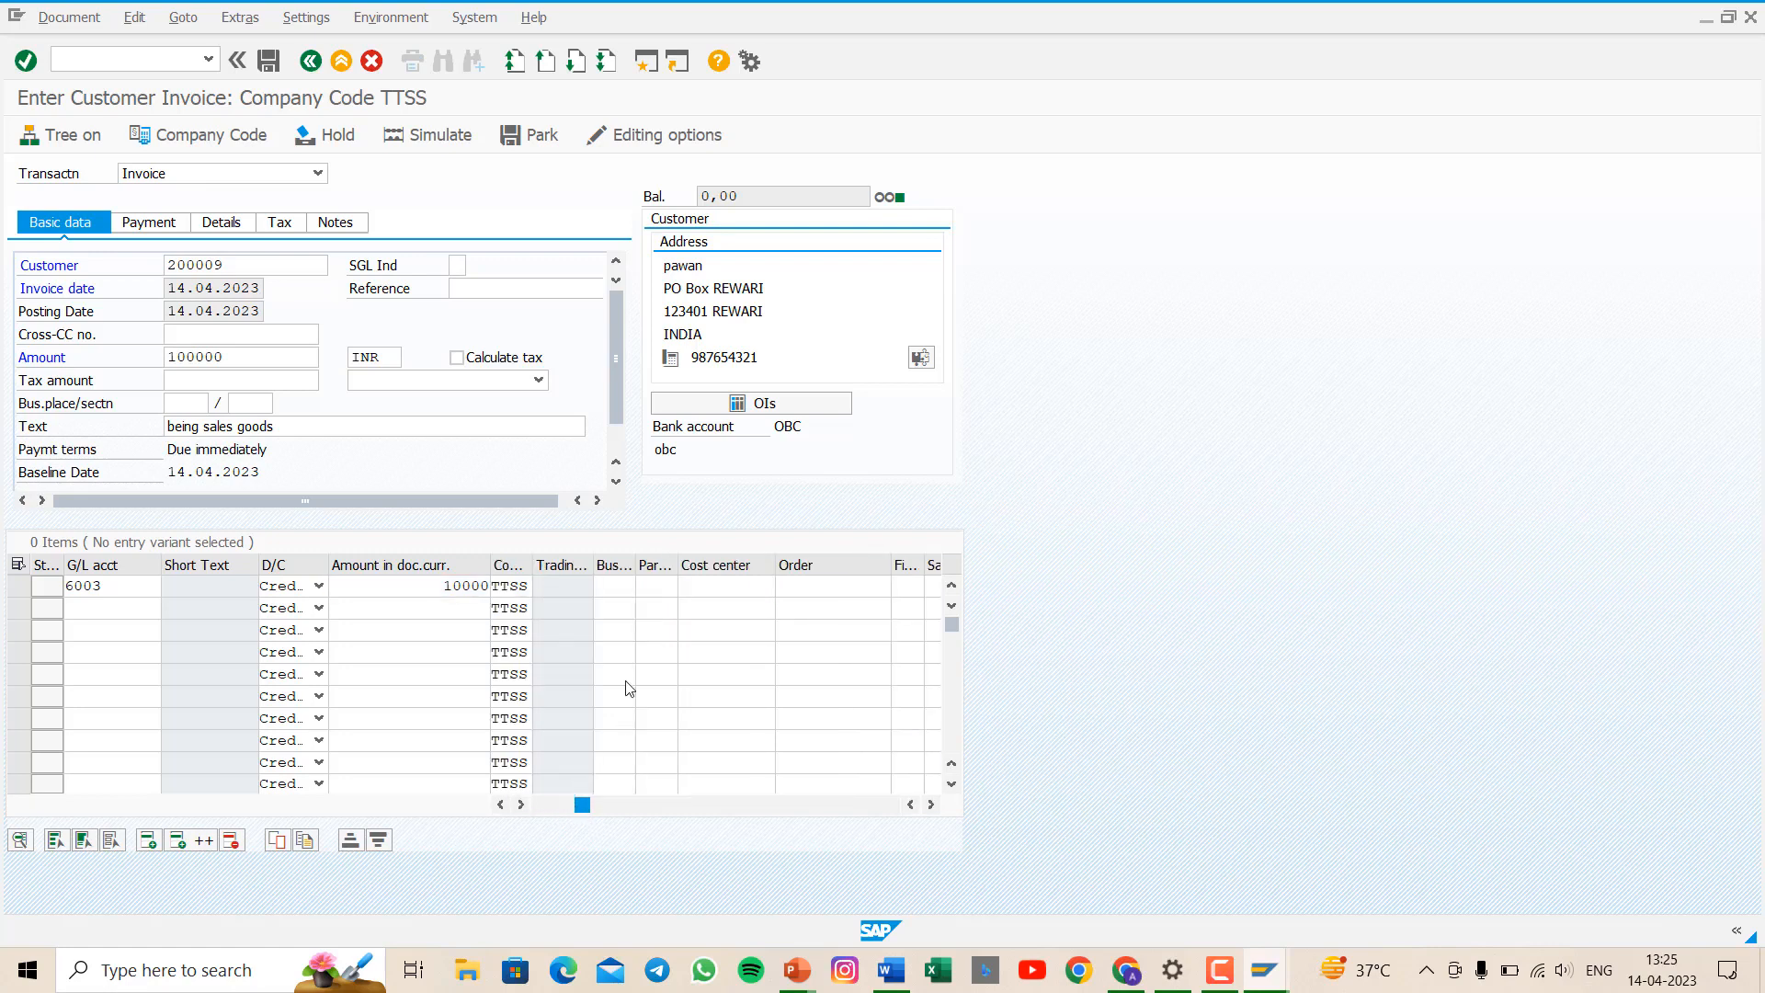
pyautogui.click(616, 584)
pyautogui.write('ttss')
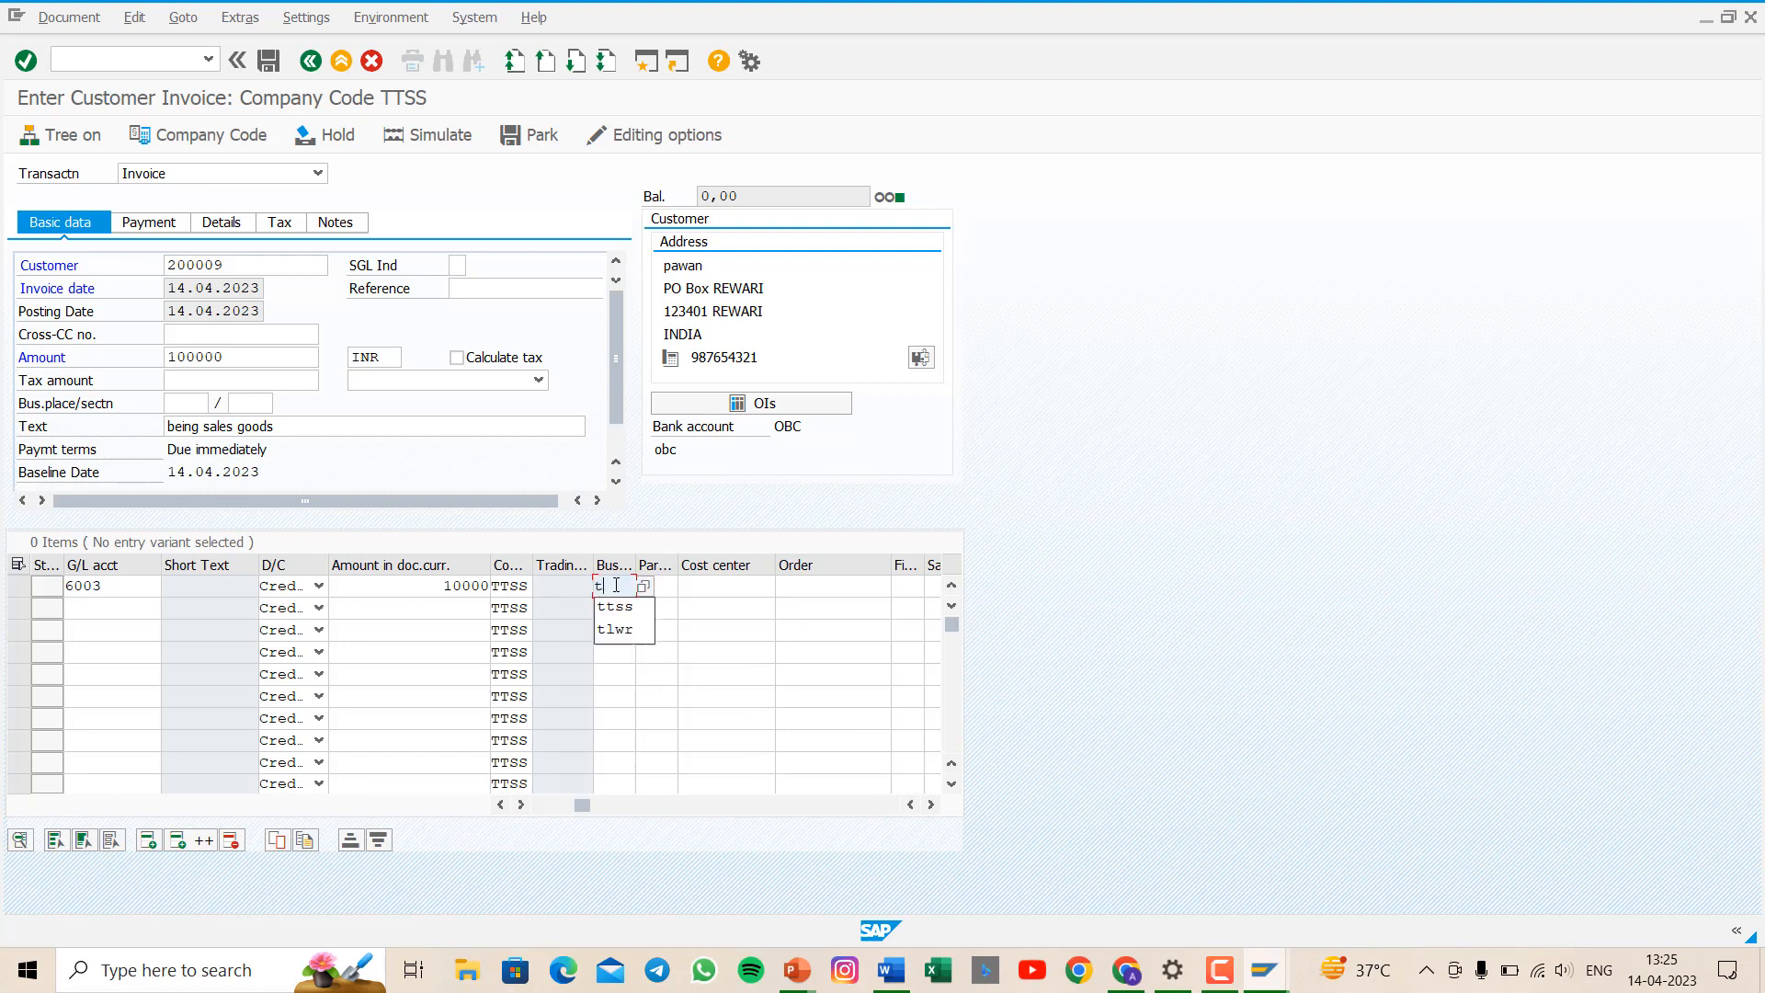
# - Enable tax calculation for the customer invoice and open the tax code selection for the sales line
pyautogui.click(459, 358)
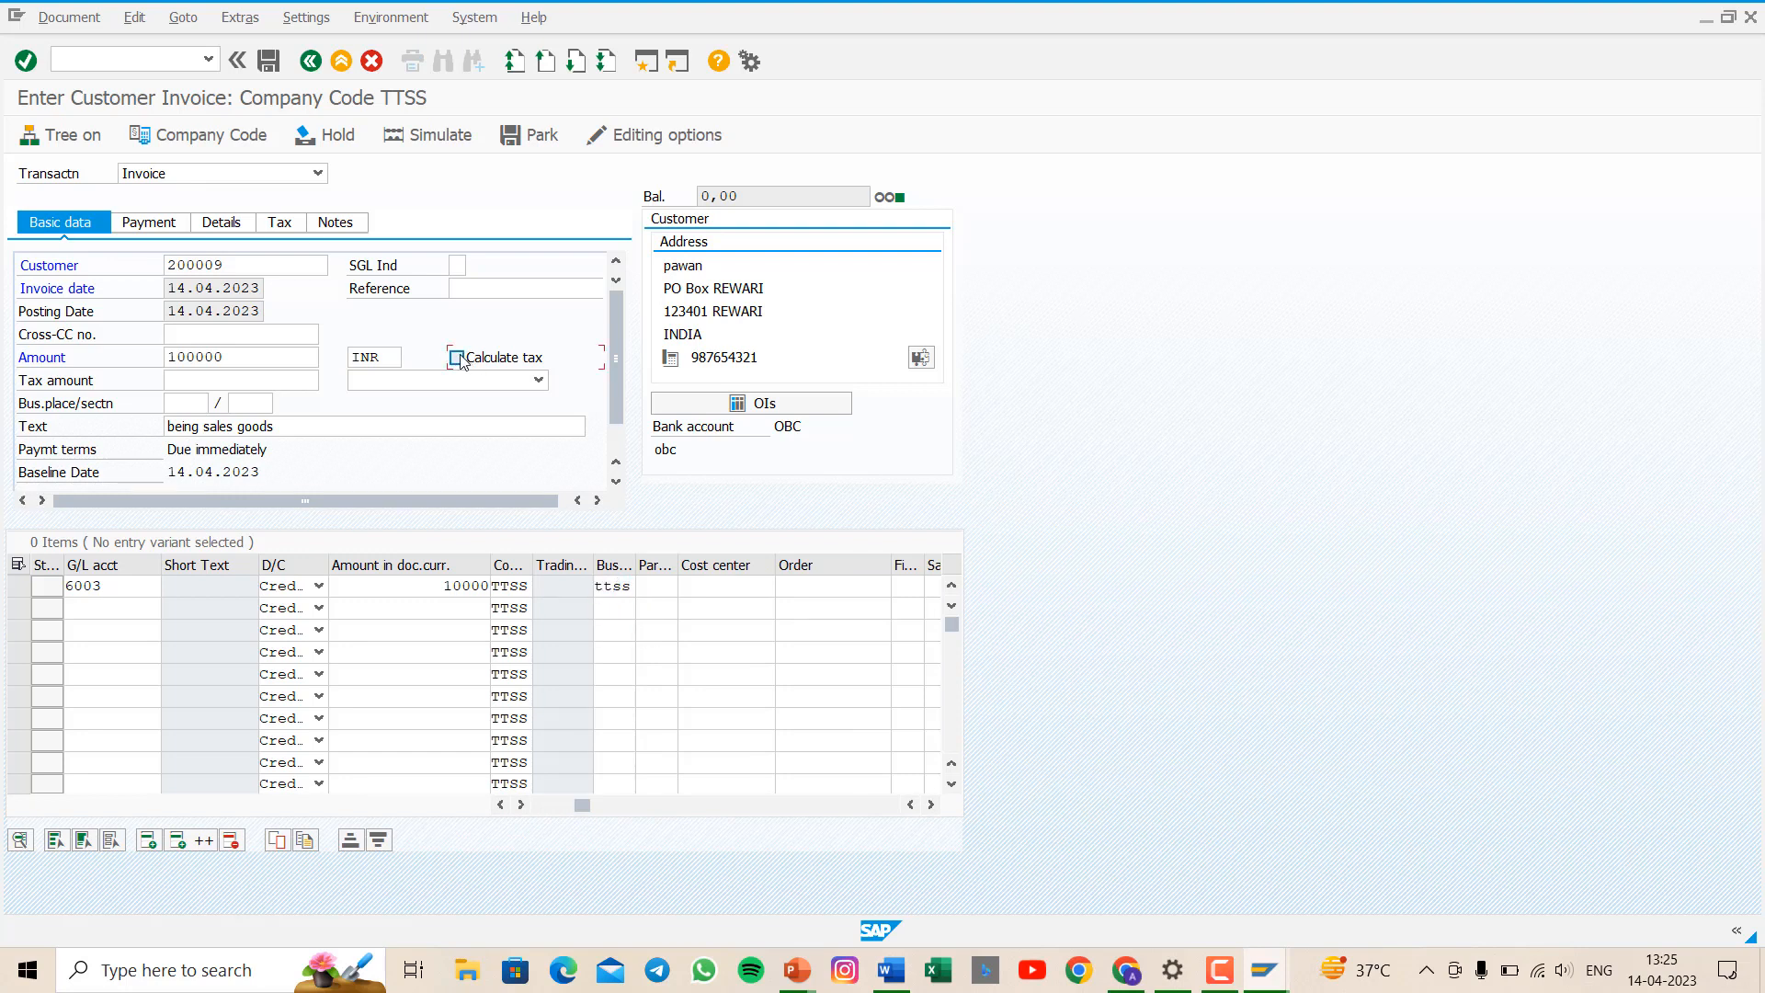
pyautogui.click(457, 358)
pyautogui.press('Return')
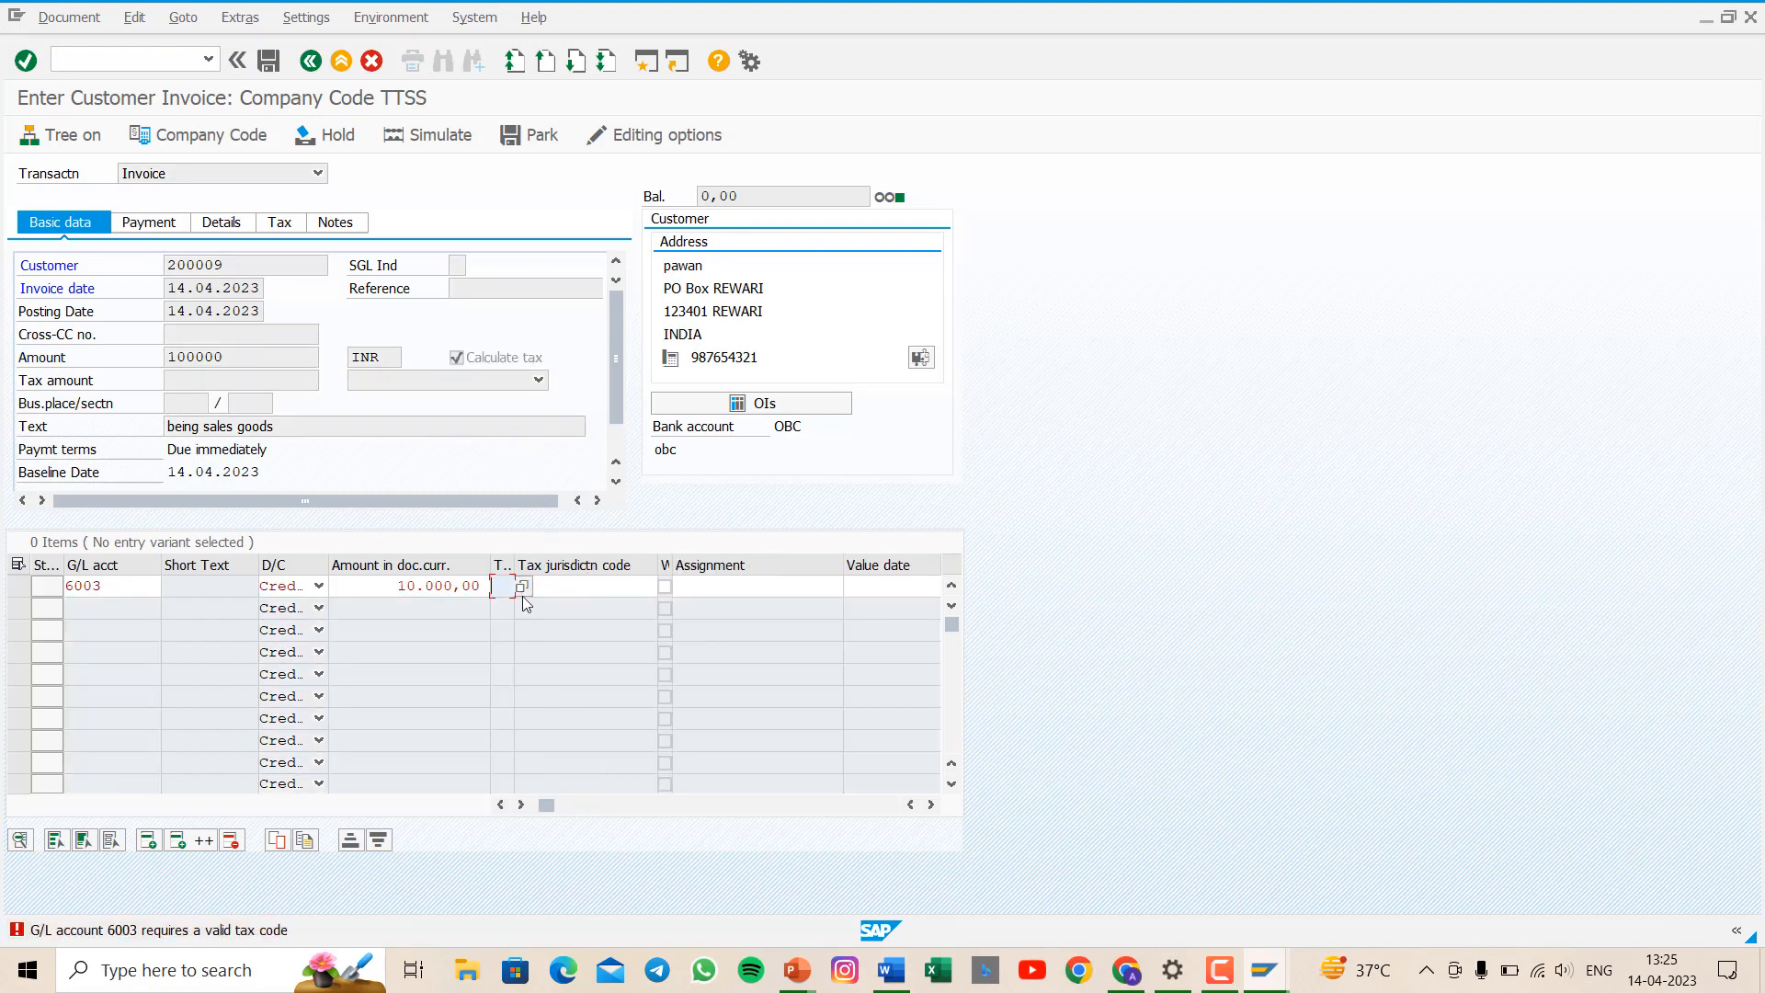
pyautogui.click(522, 588)
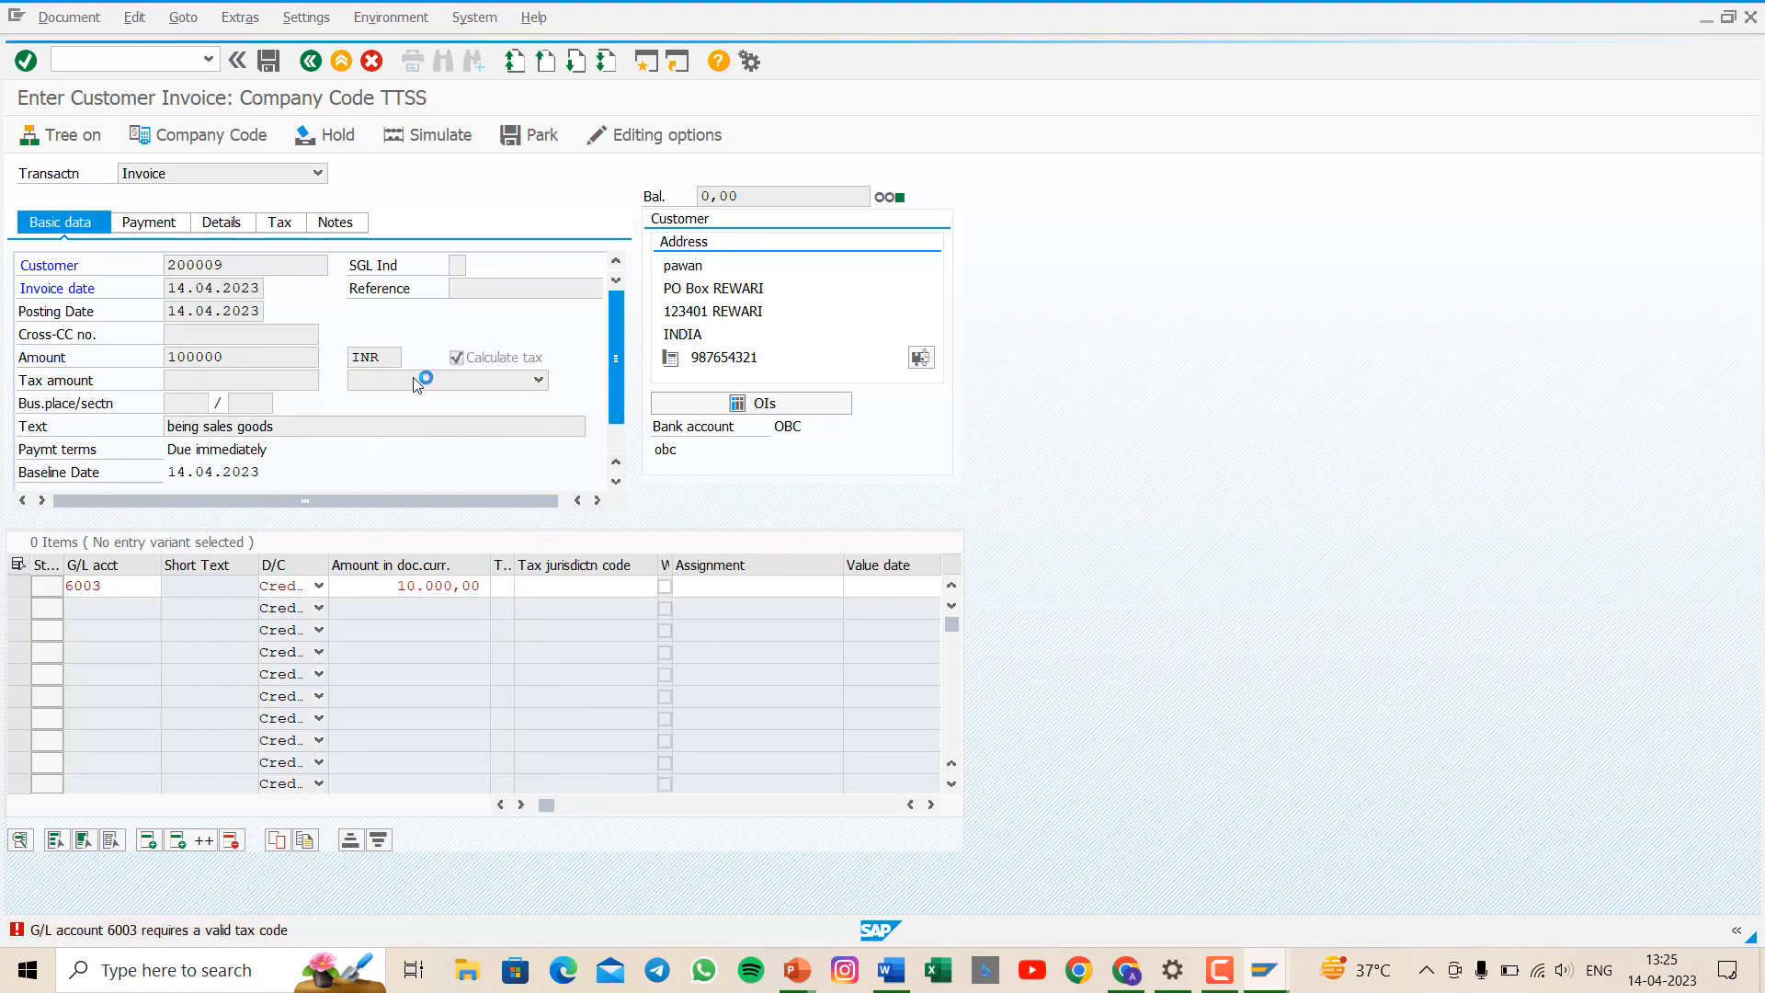